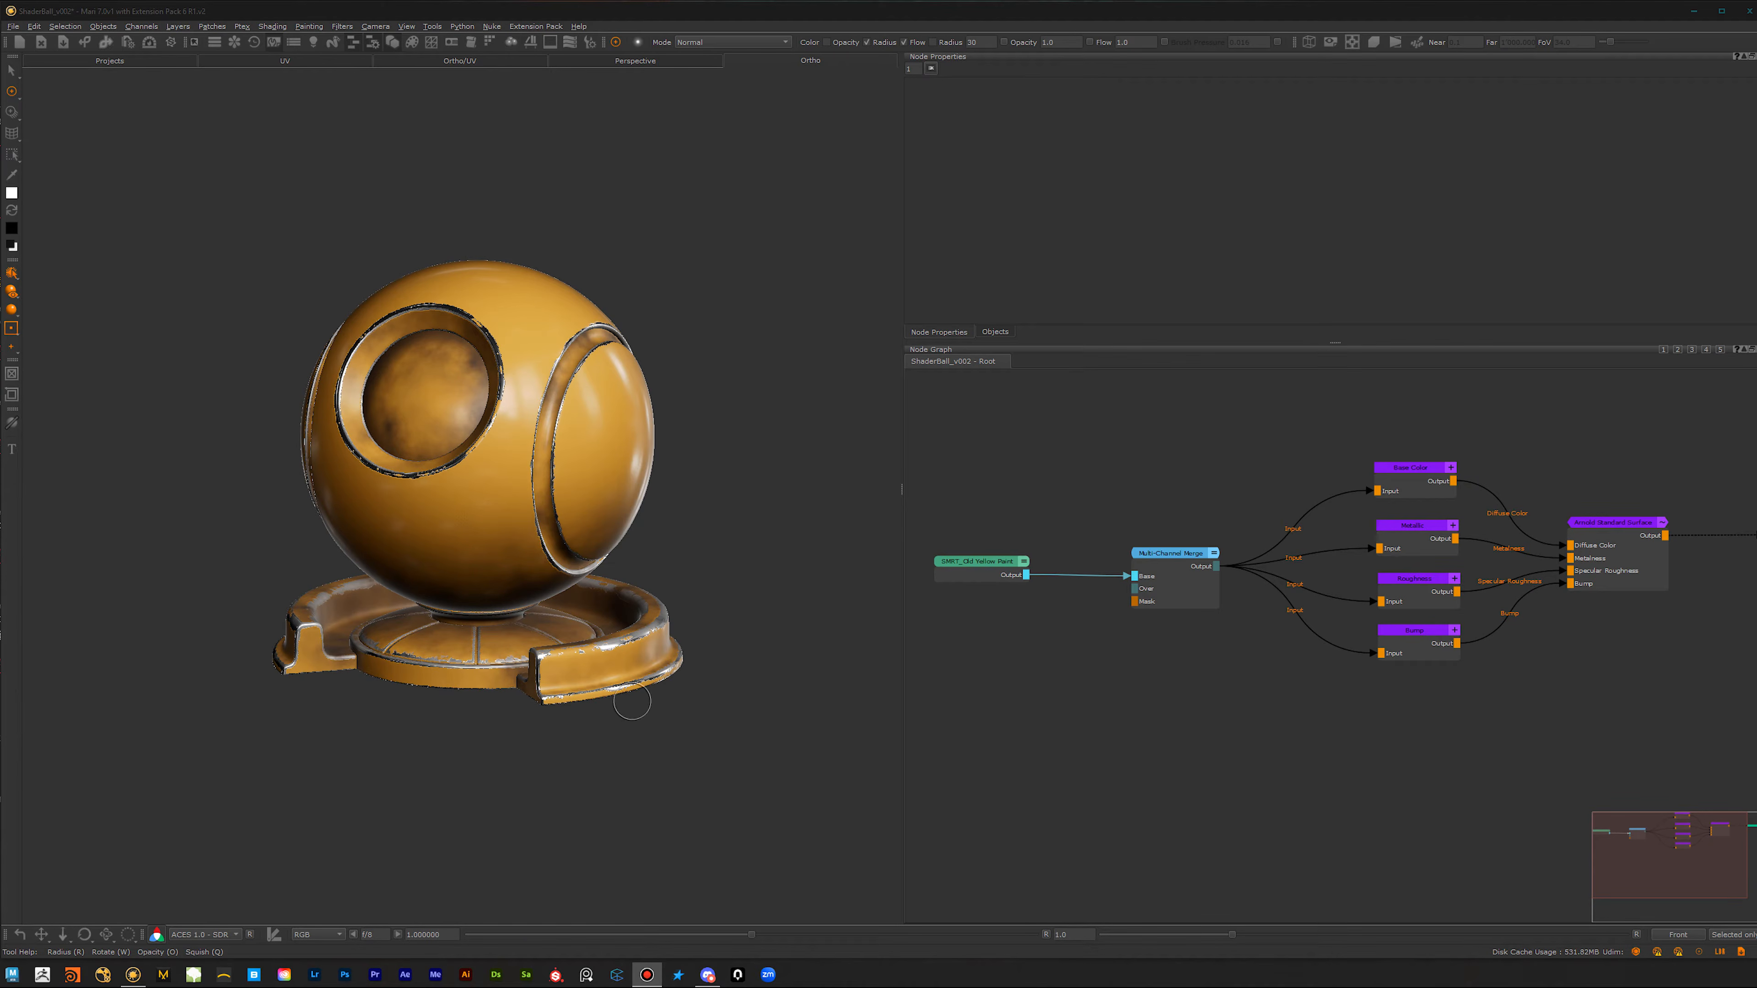
Step: Delete the old yellow paint material node connected to the Multi-Channel Merge's Base input
scroll(485, 674, "up", 3)
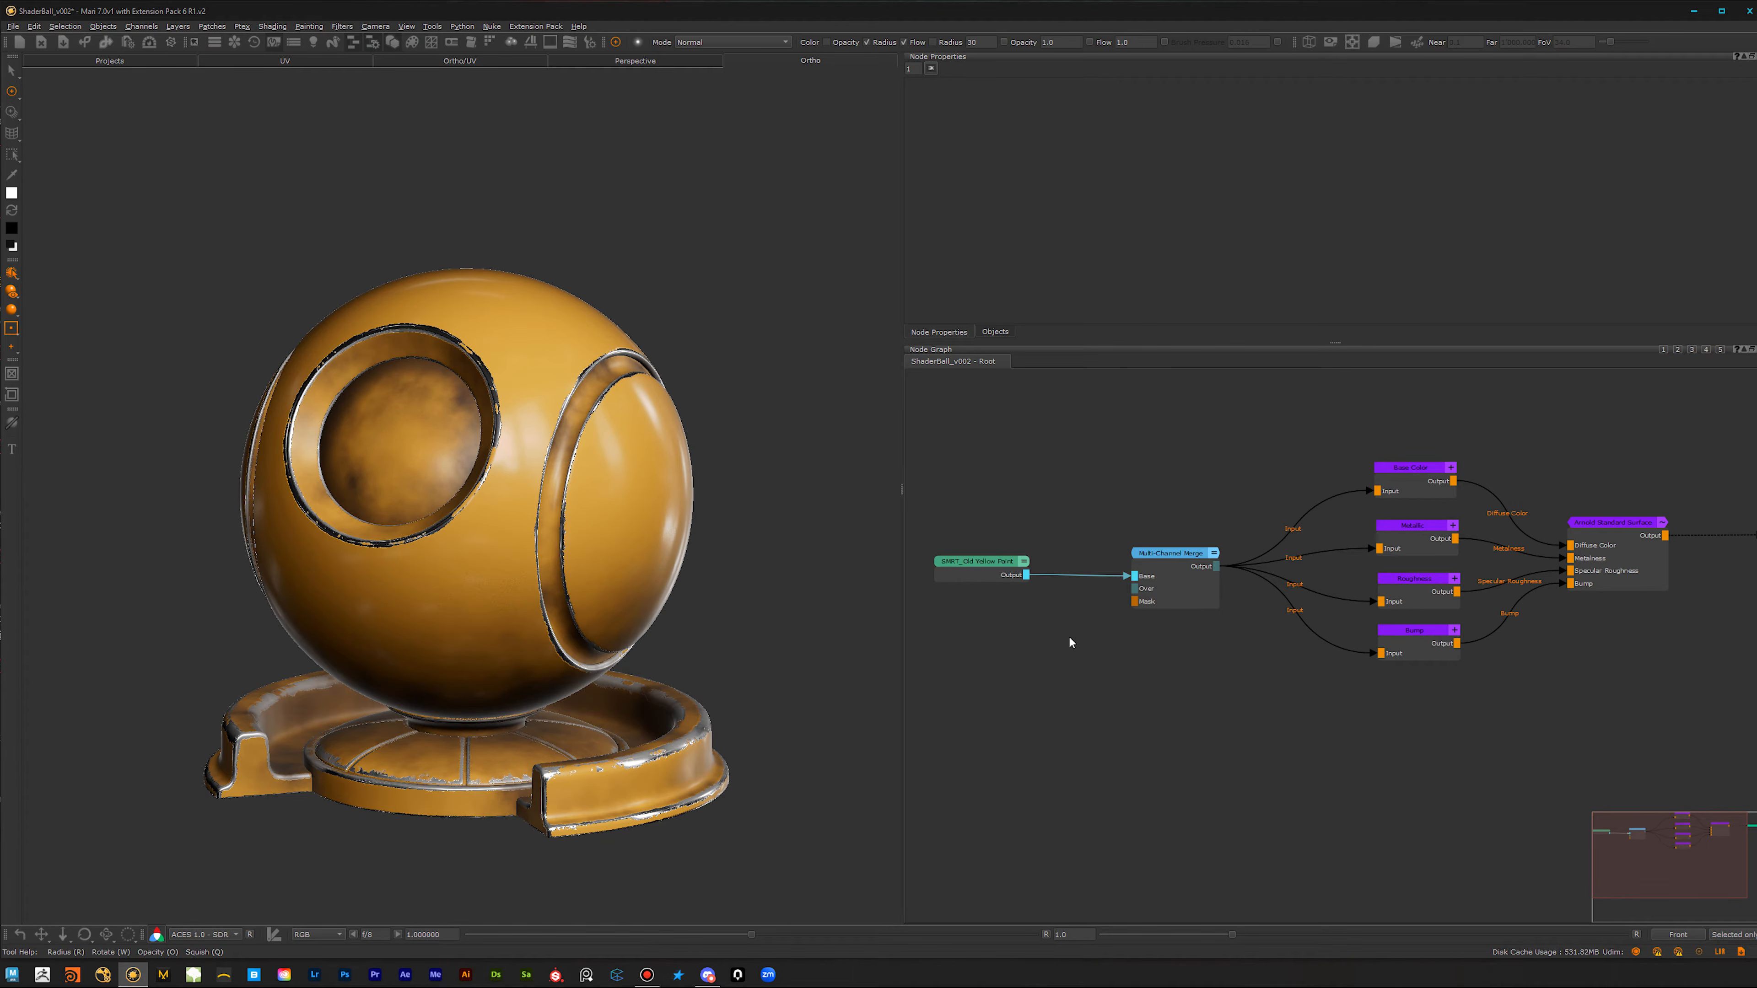
left_click_drag(1002, 627, 906, 699)
key("Delete")
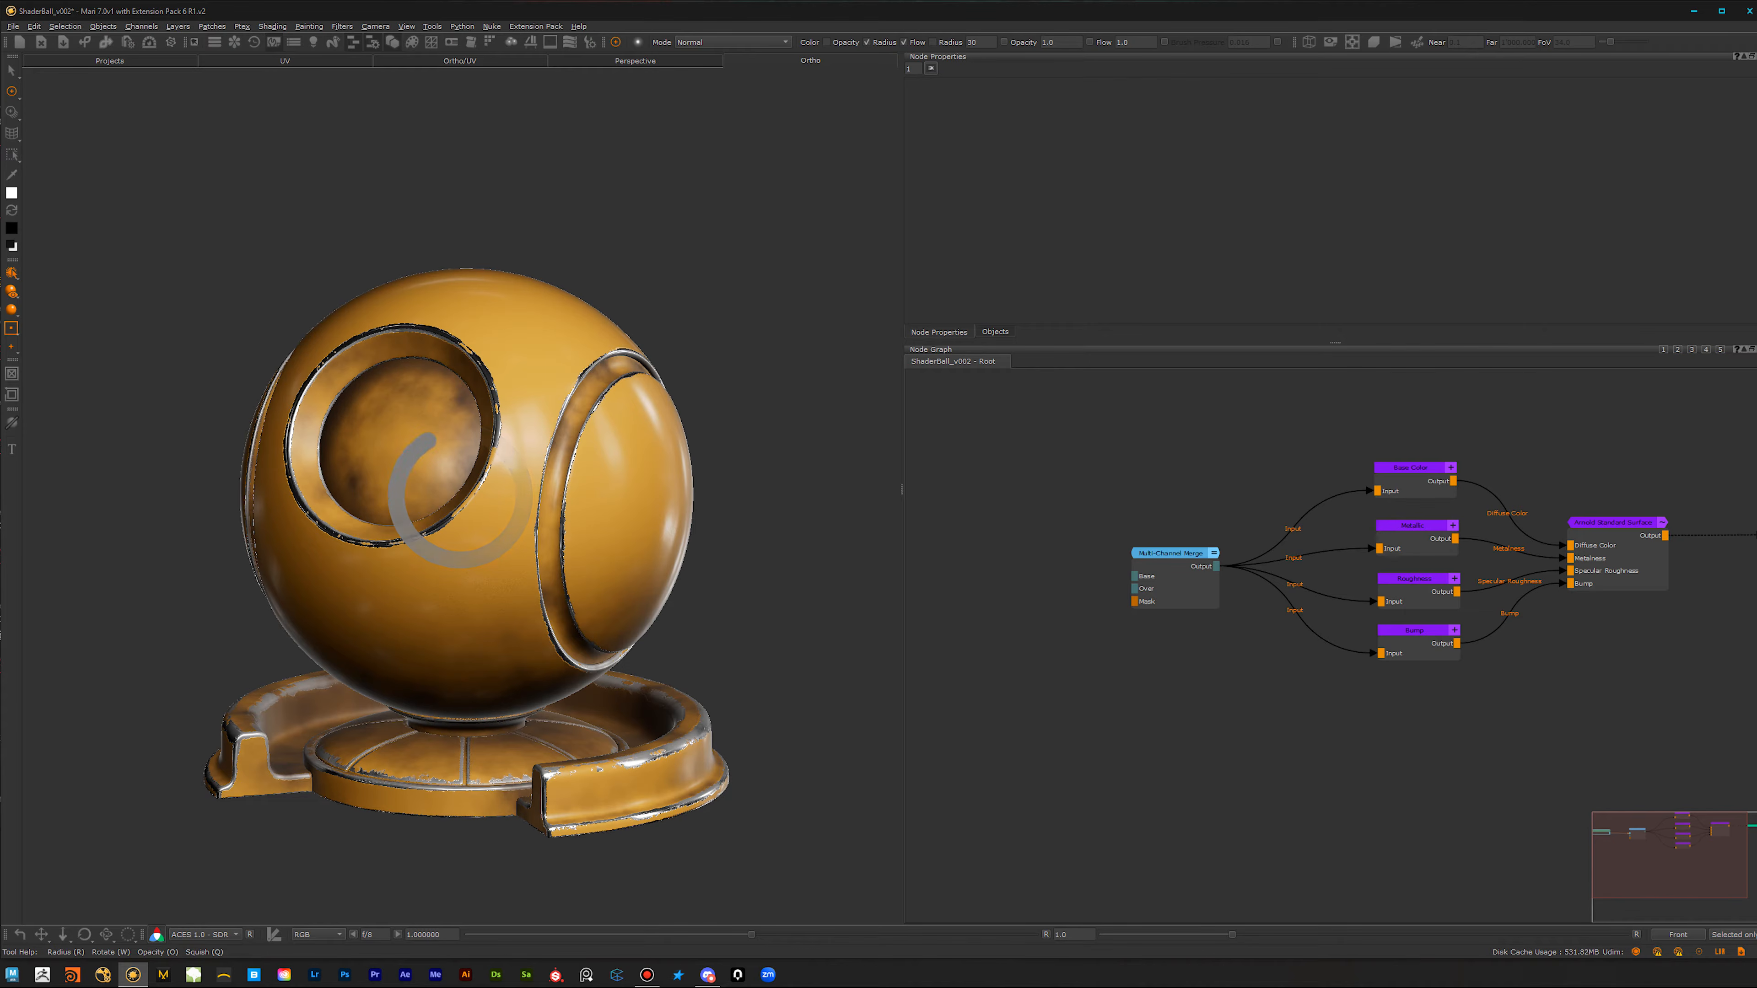
Step: Create a Material node using the Principled BRDF shader, with default colors and shader network creation turned off
mouse_move(491, 694)
middle_mouse_down("alt")
mouse_move(540, 658)
mouse_move(500, 663)
middle_mouse_up("alt")
scroll(1132, 735, "up", 1)
scroll(1132, 734, "down", 1)
scroll(1175, 740, "up", 2)
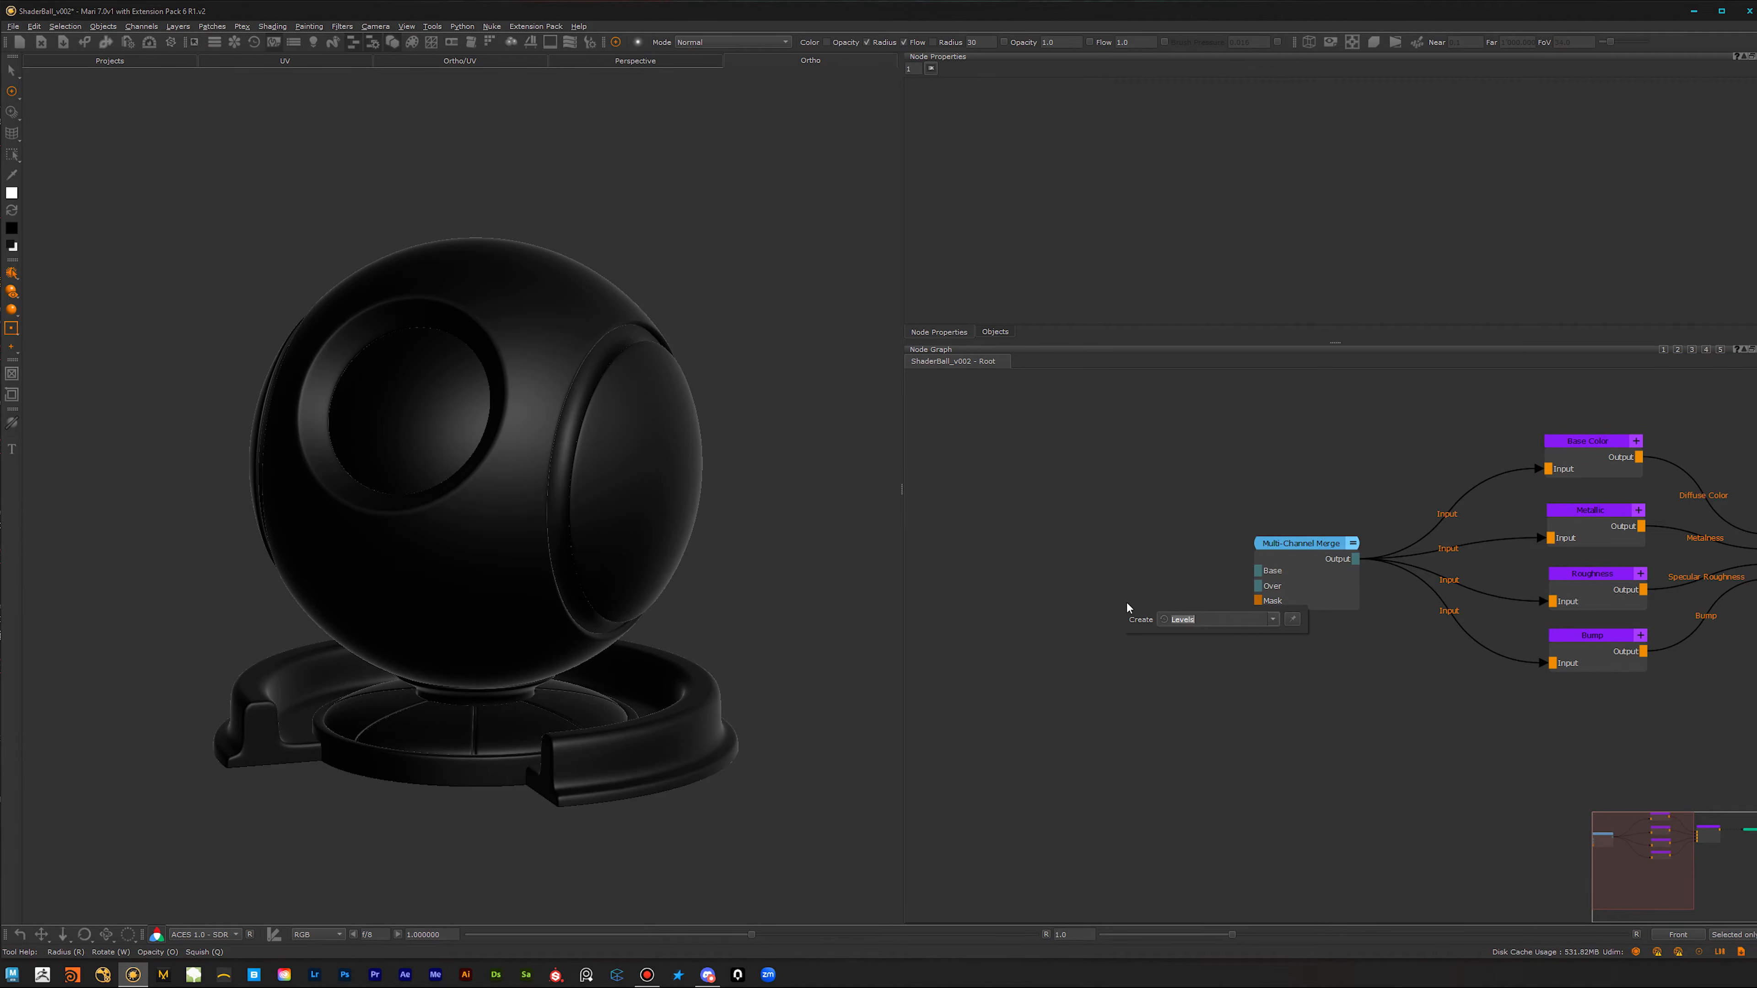
type("mater")
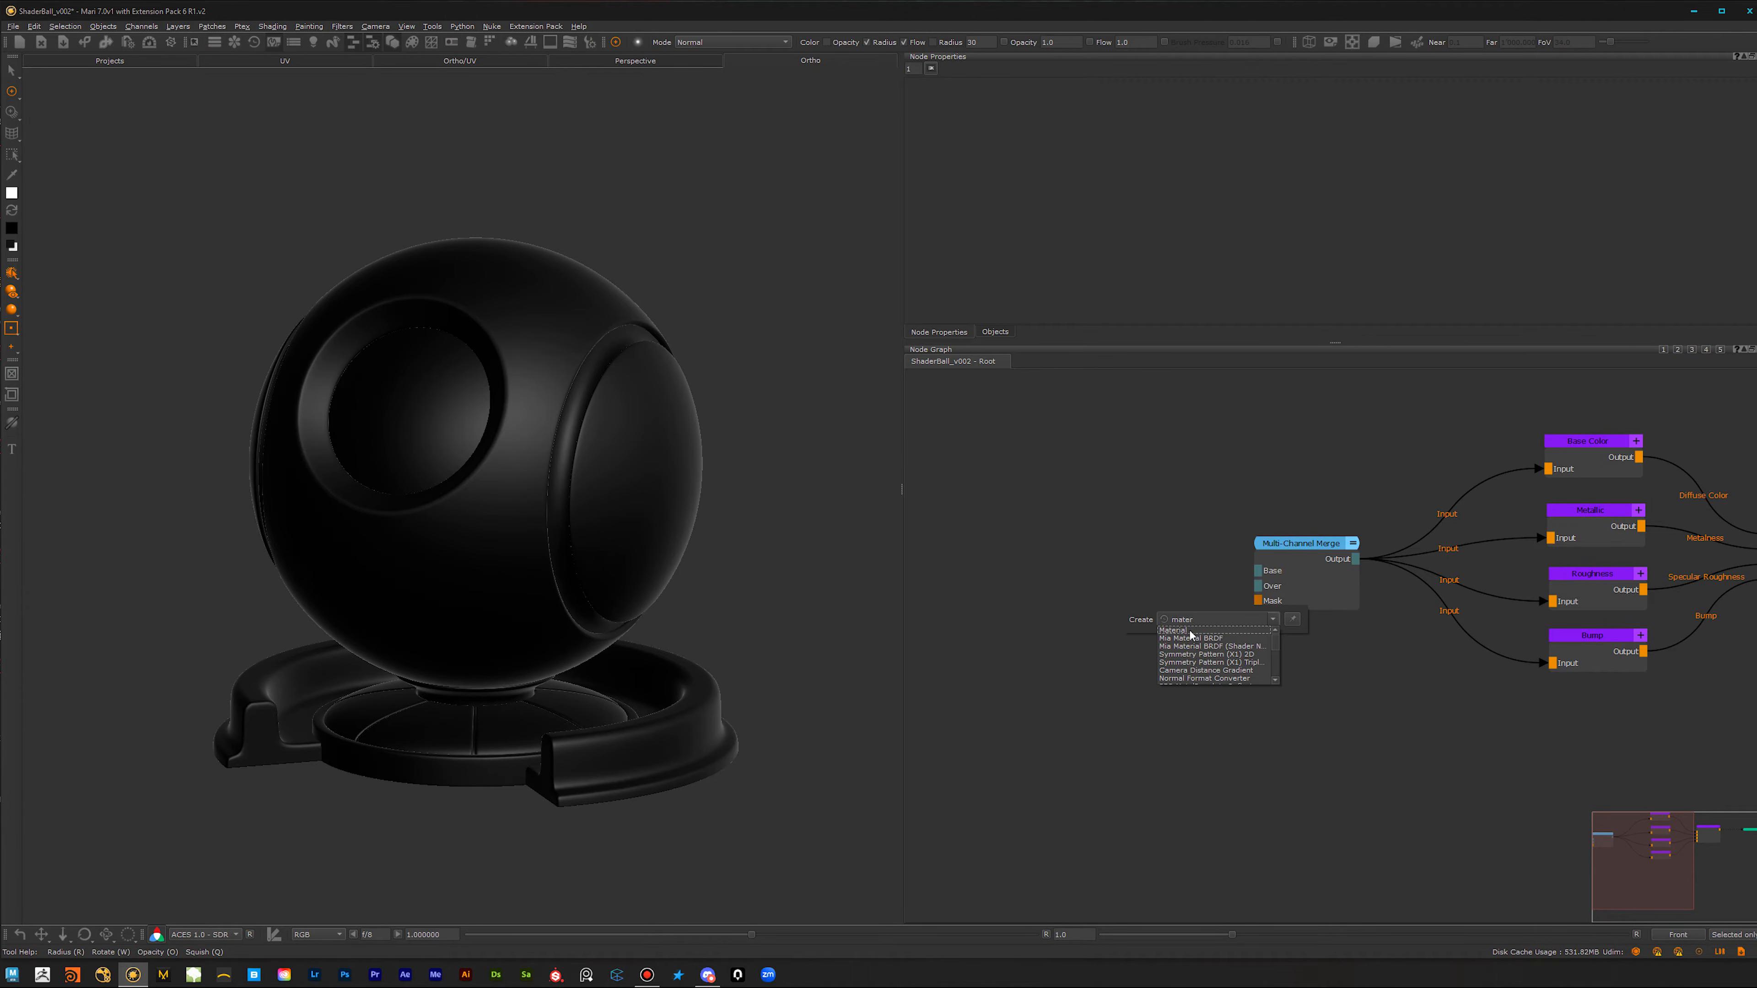
left_click(1185, 633)
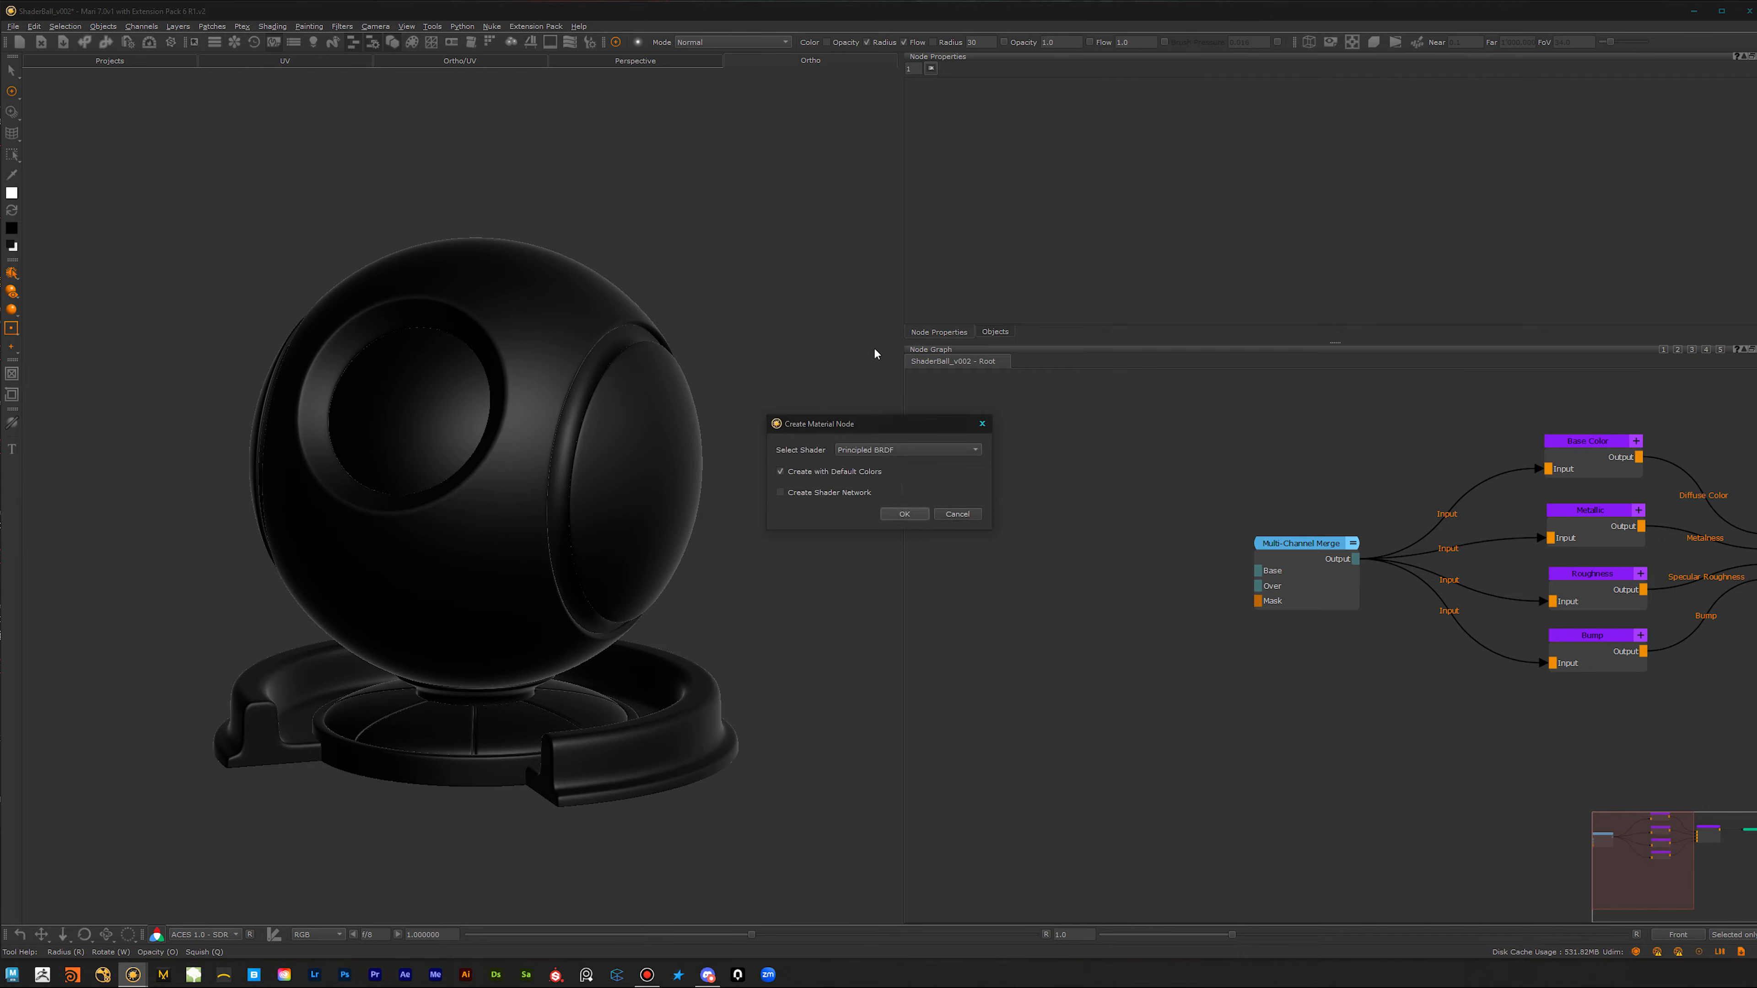
left_click_drag(919, 431, 880, 442)
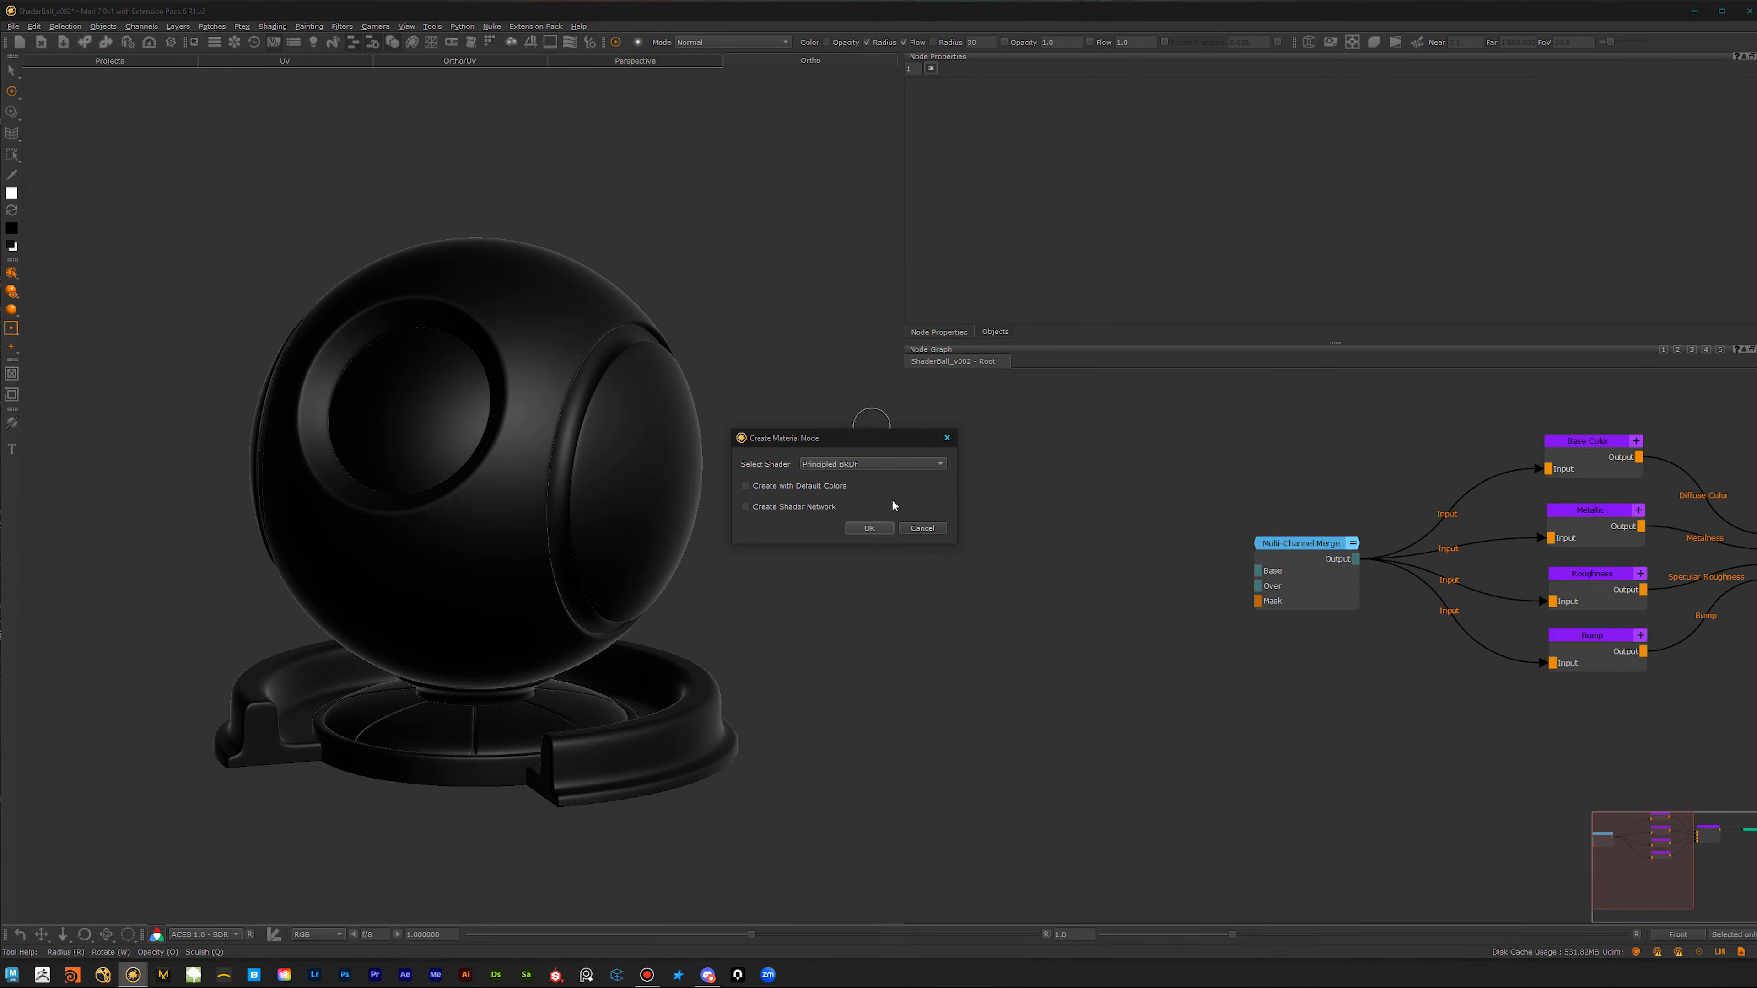
left_click(869, 528)
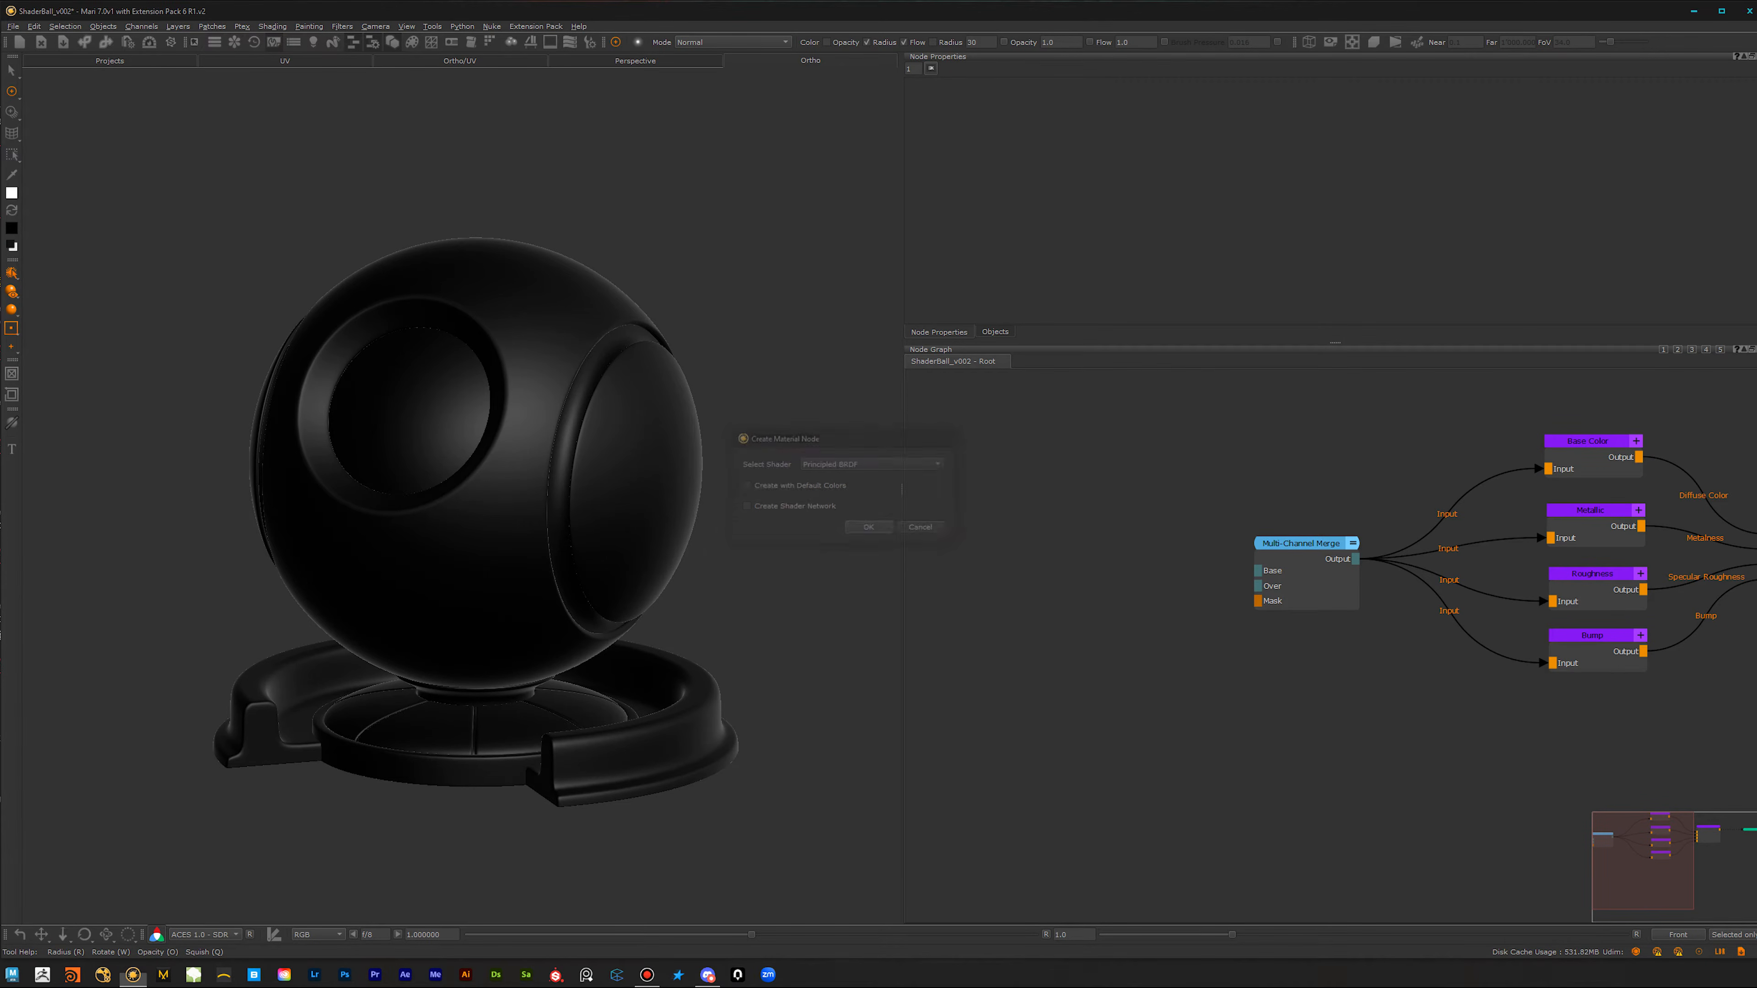
Step: Connect the new Material's output to the Multi-Channel Merge's Base input and place the node level with it
left_click_drag(1158, 622, 1274, 574)
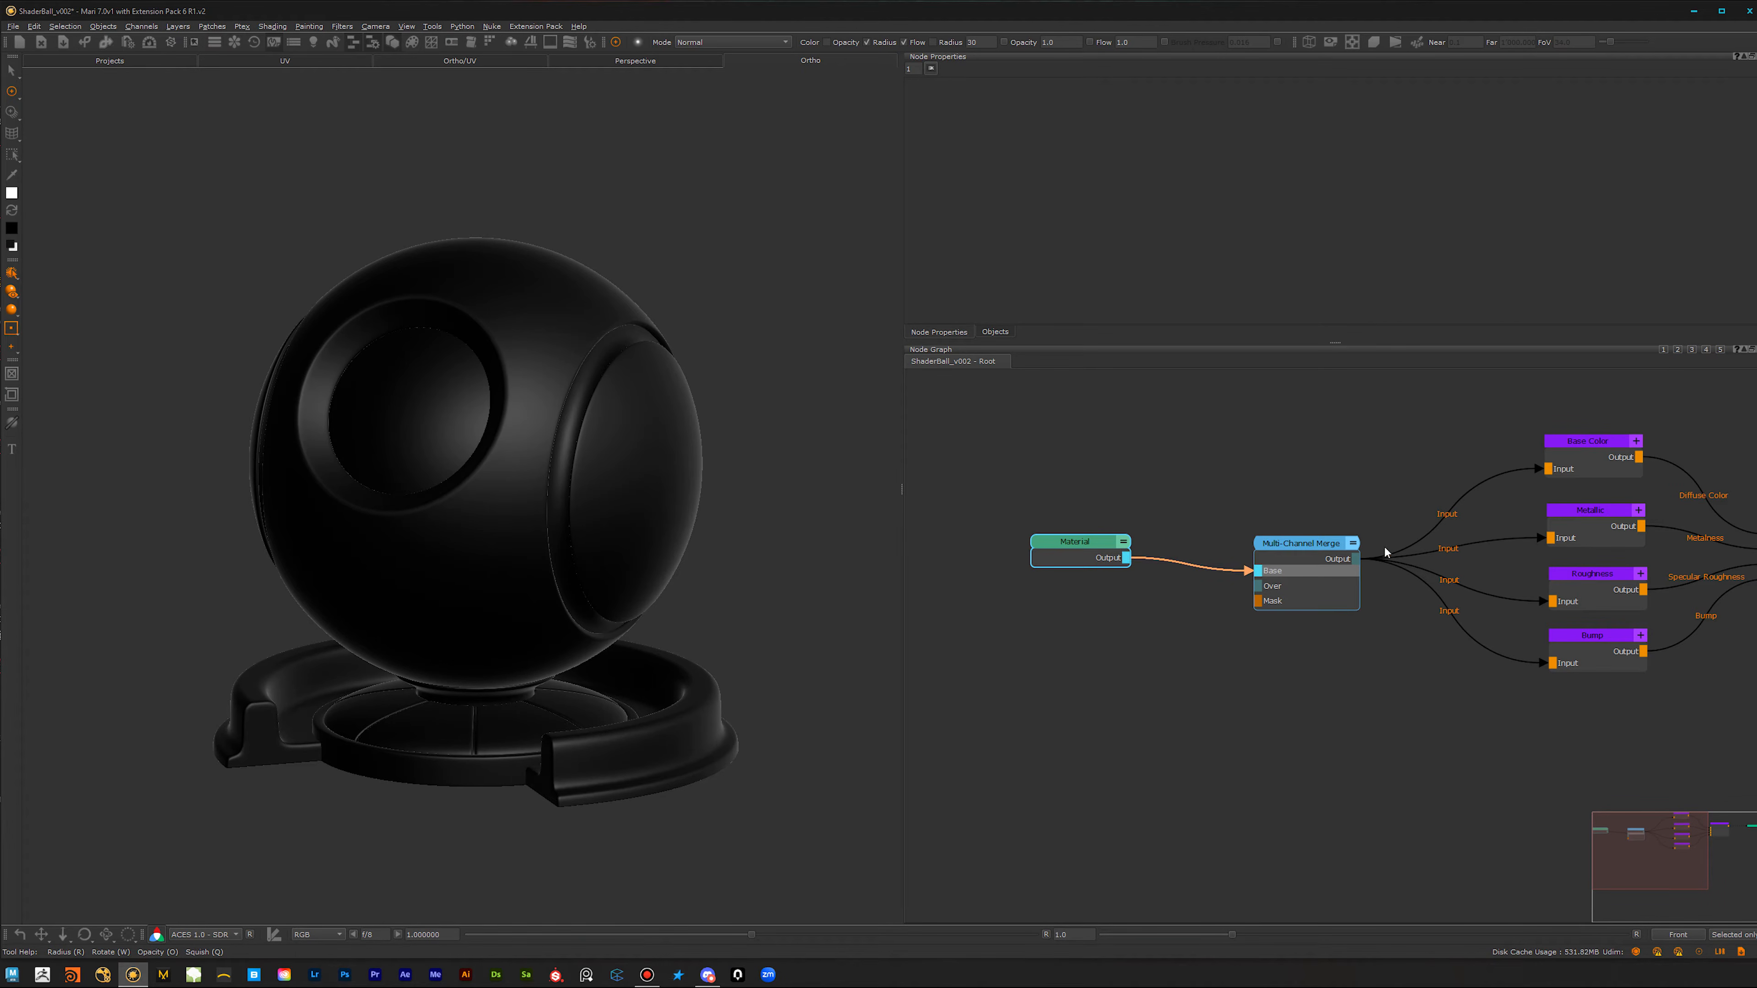
left_click_drag(1088, 545, 1084, 553)
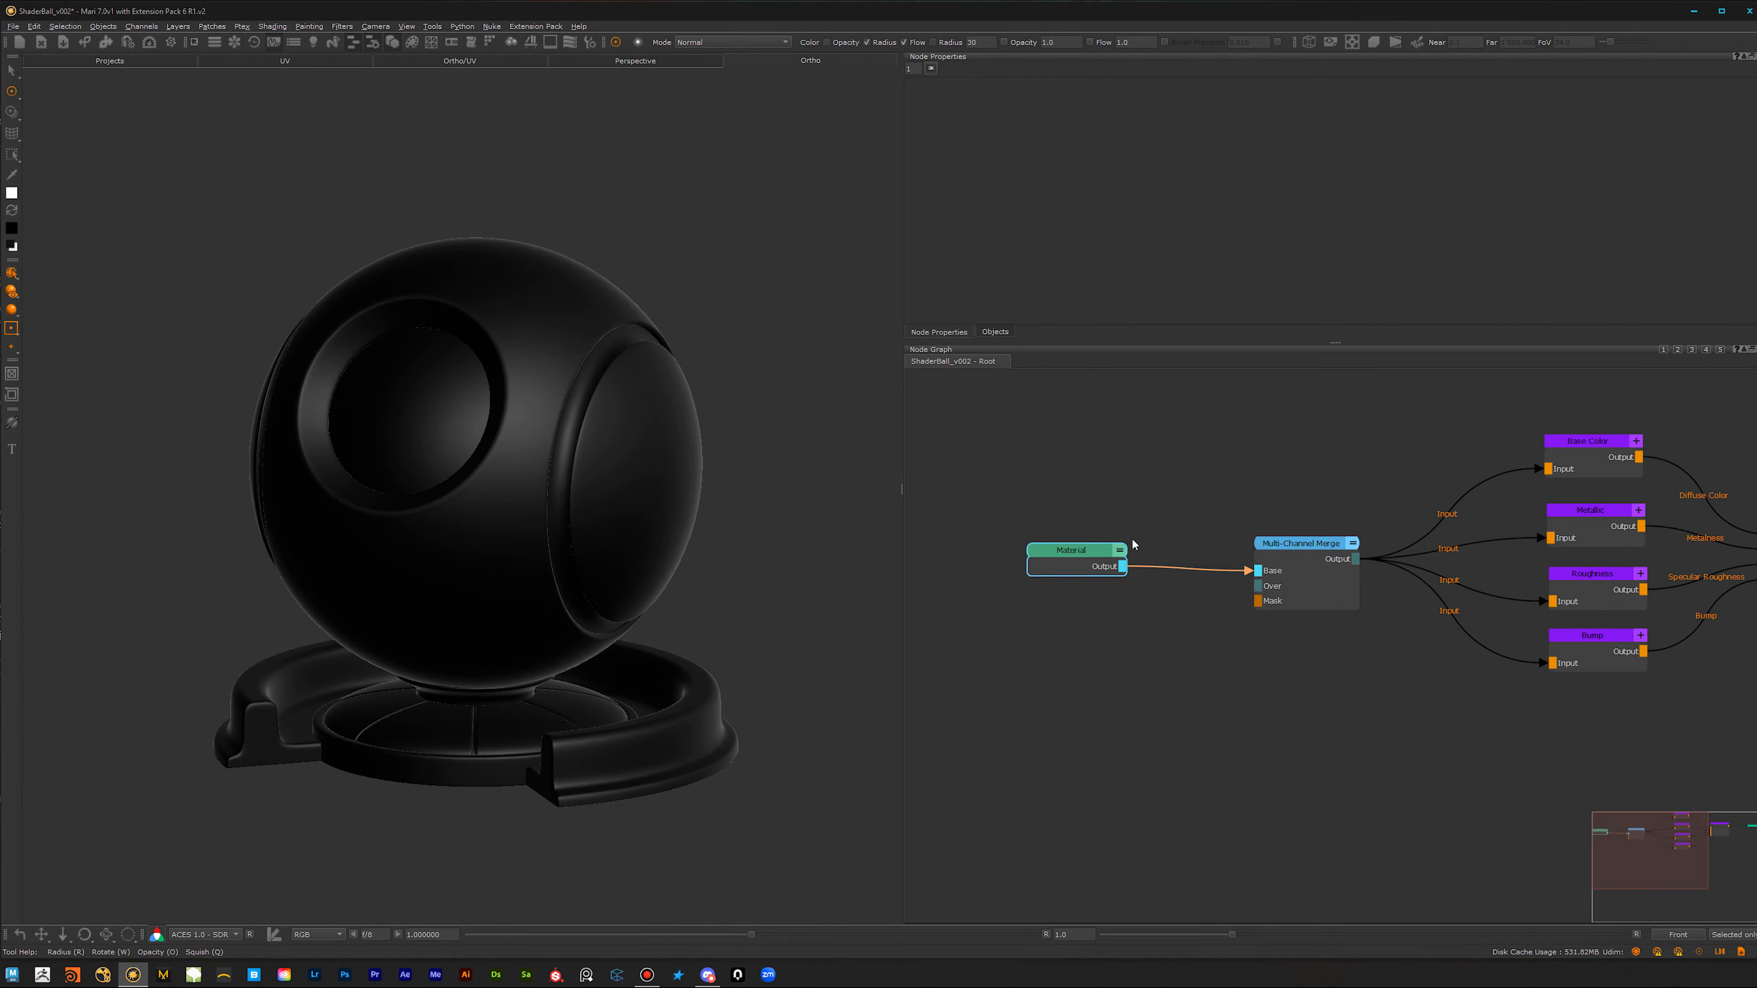
middle_click_drag(550, 472, 511, 486, "alt")
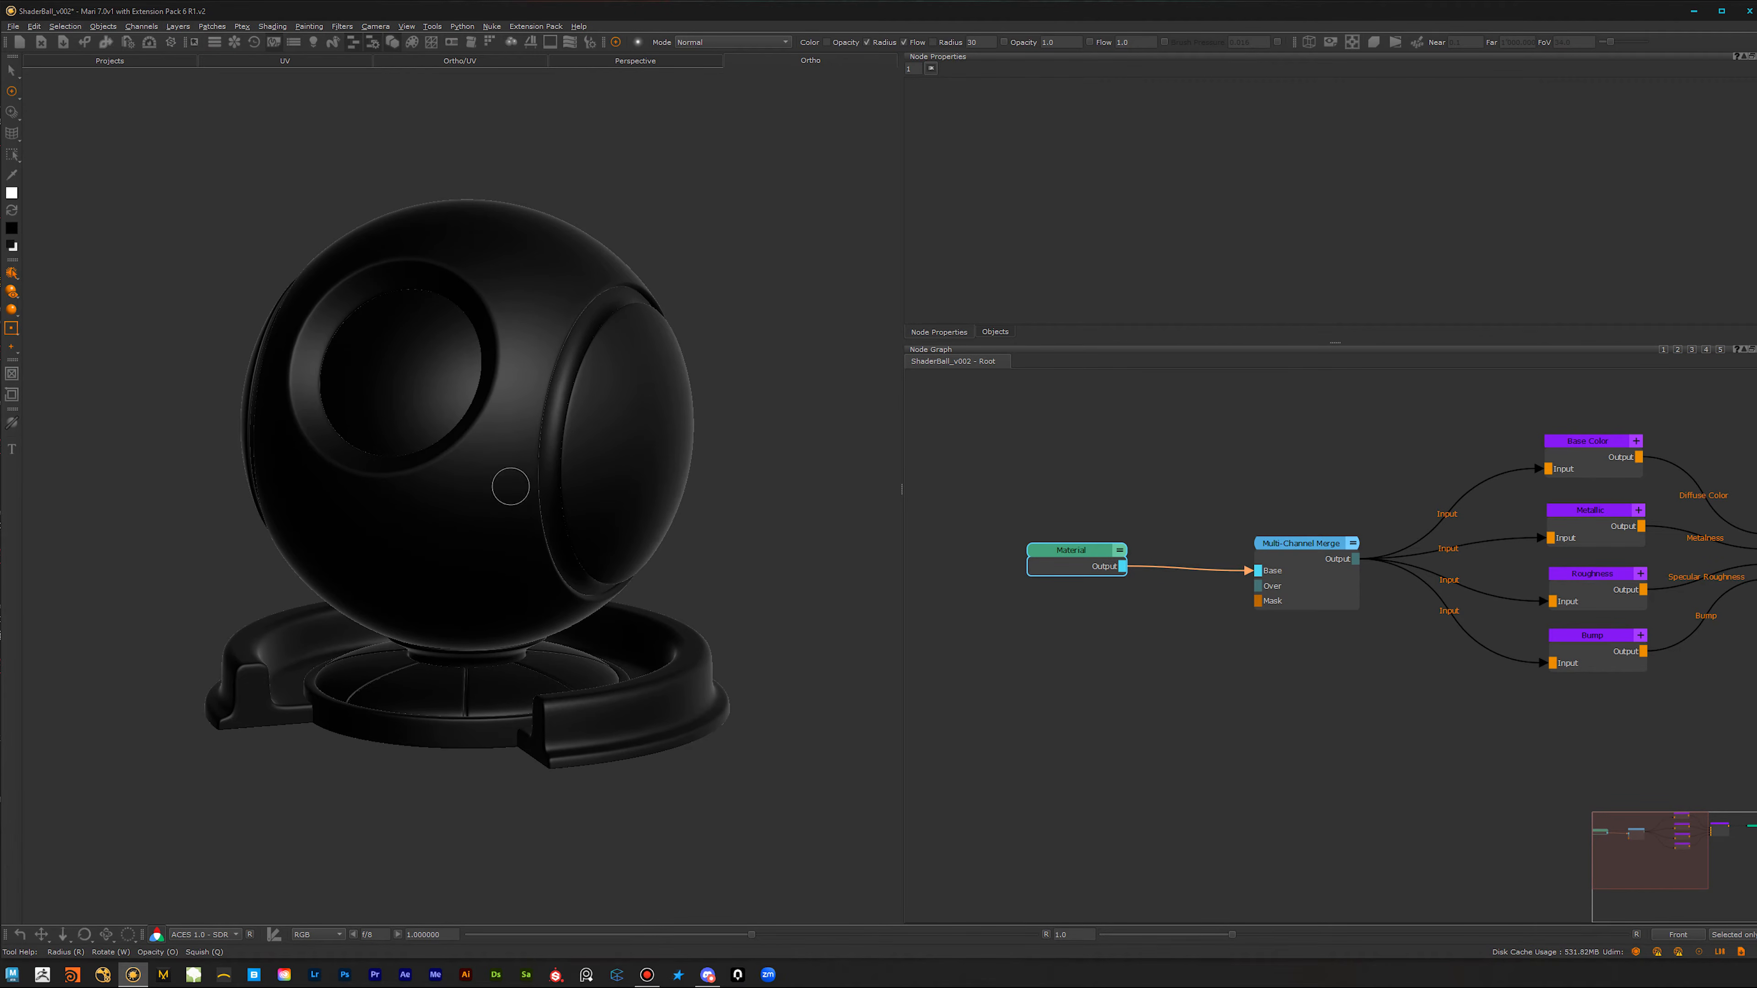
Step: Open the Material node's internal graph and examine its column of channel outputs
double_click(1102, 559)
scroll(1225, 589, "down", 2)
middle_click_drag(1245, 443, 1173, 663)
scroll(1172, 663, "up", 2)
scroll(1200, 778, "up", 5)
middle_click_drag(1353, 648, 1247, 568)
scroll(973, 640, "down", 4)
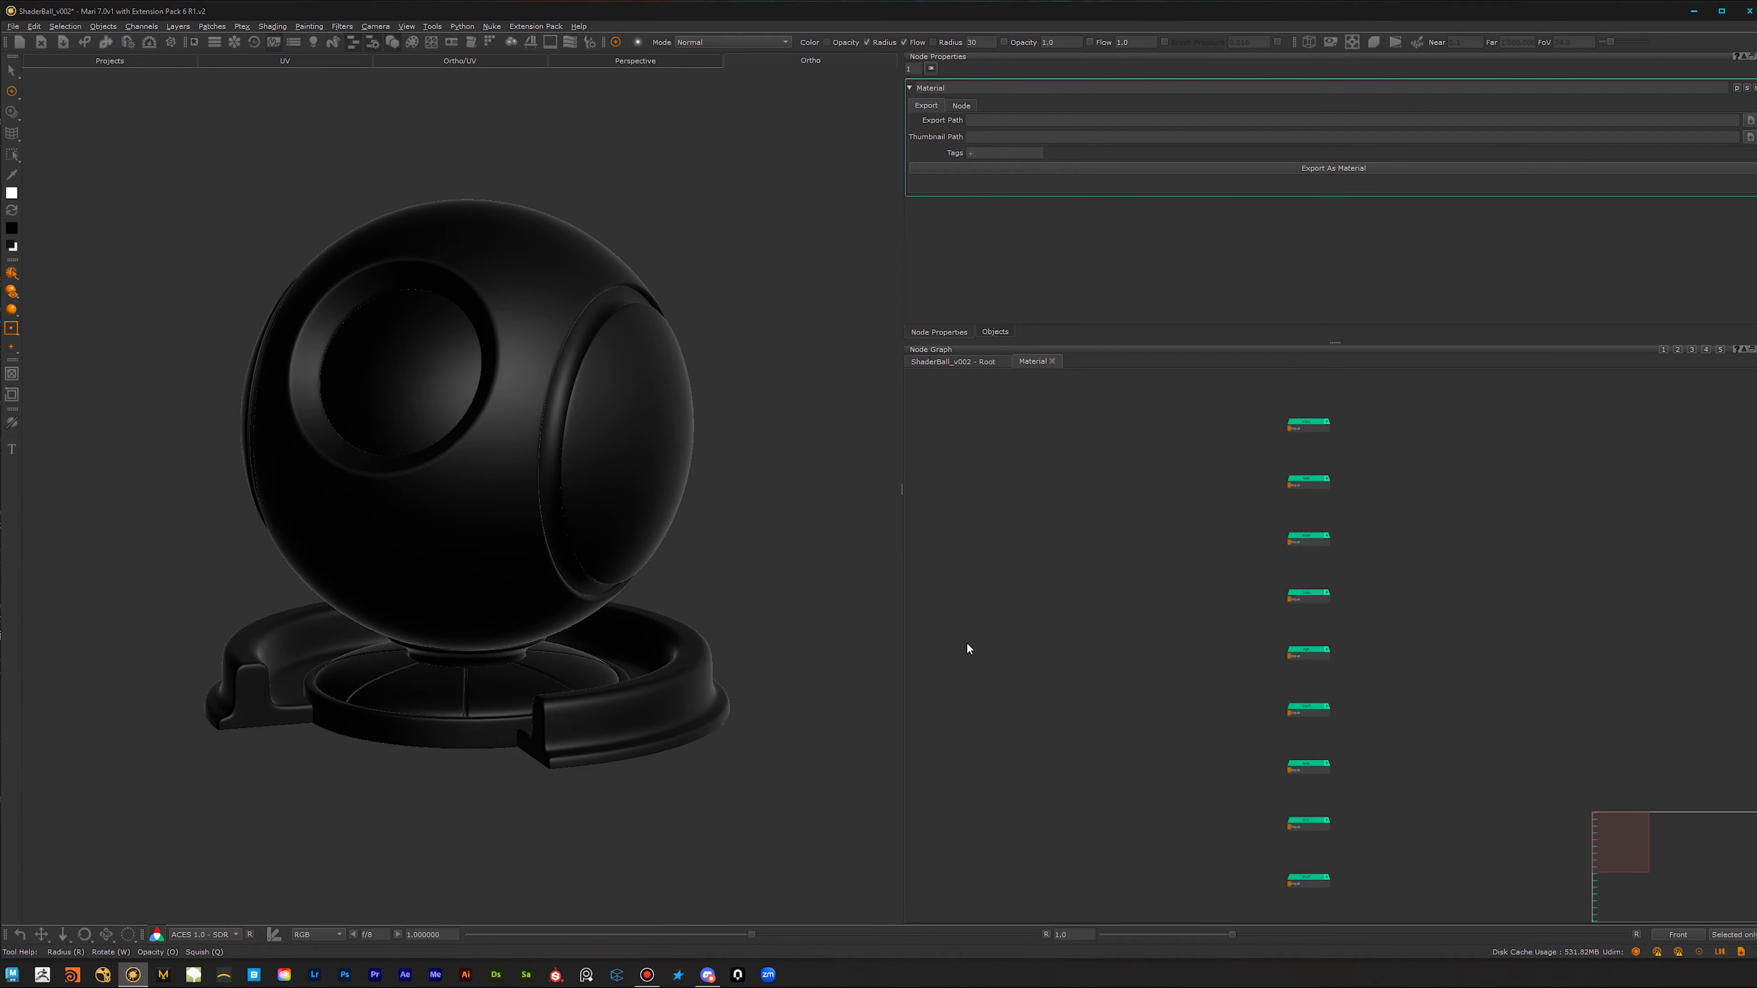
scroll(1078, 641, "down", 2)
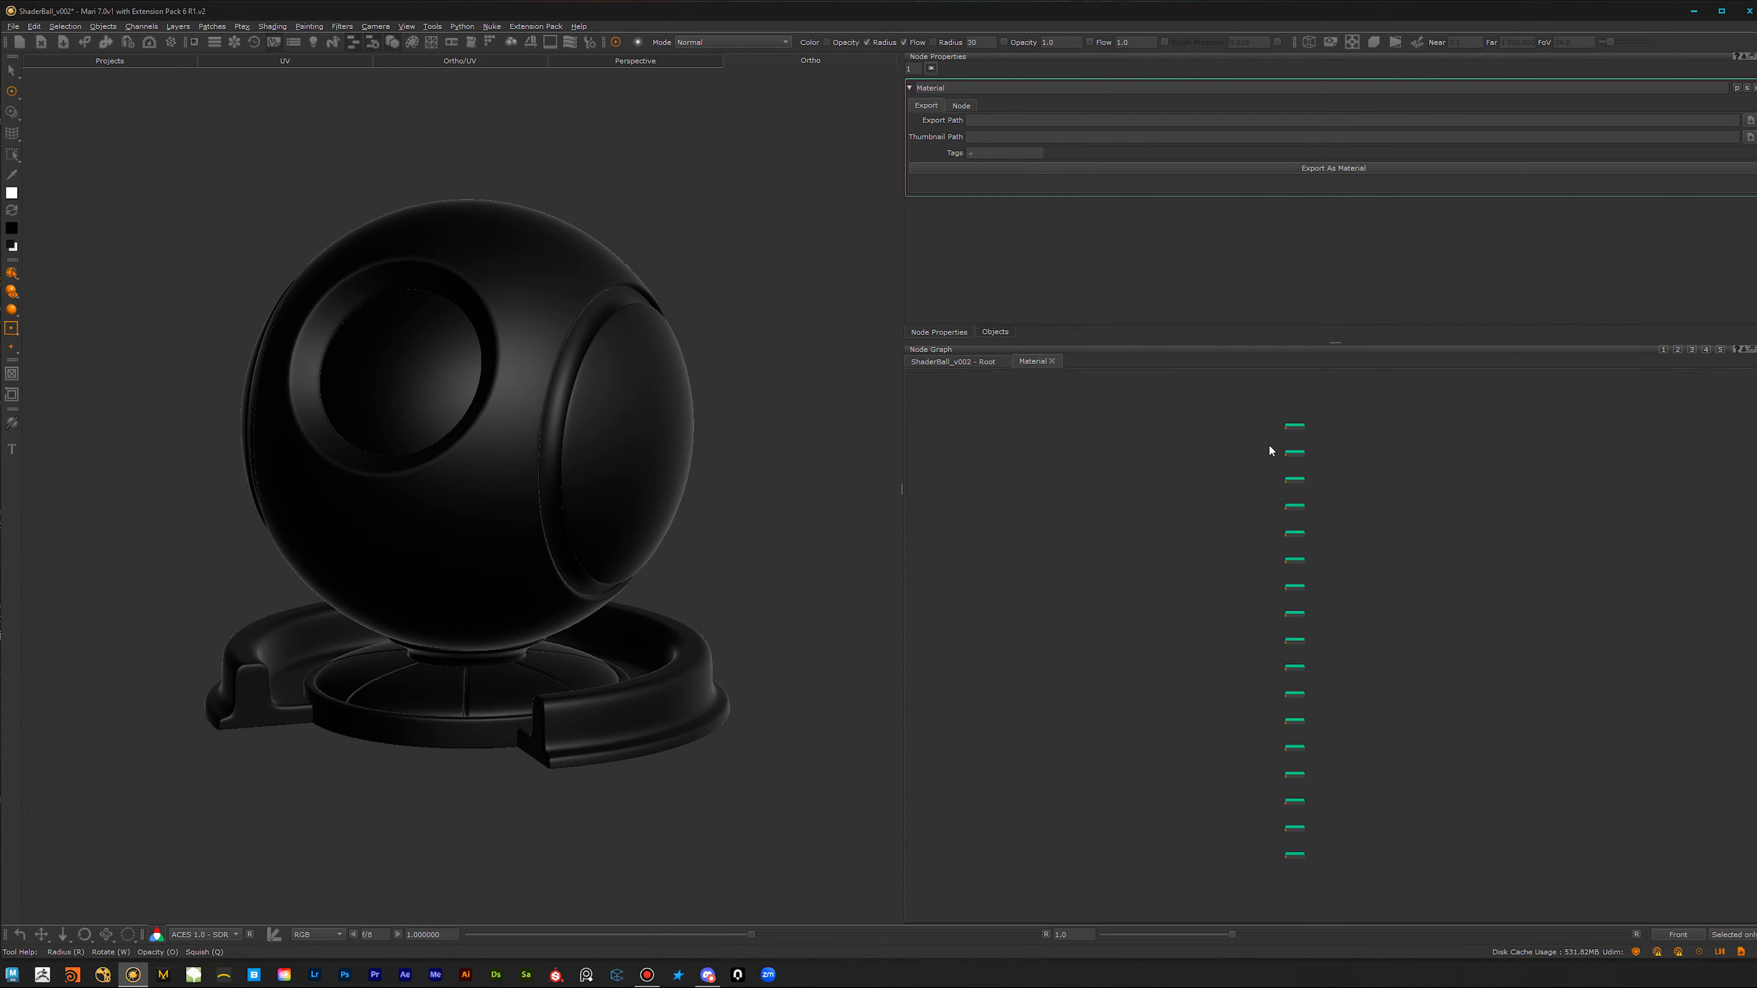
scroll(1239, 658, "up", 5)
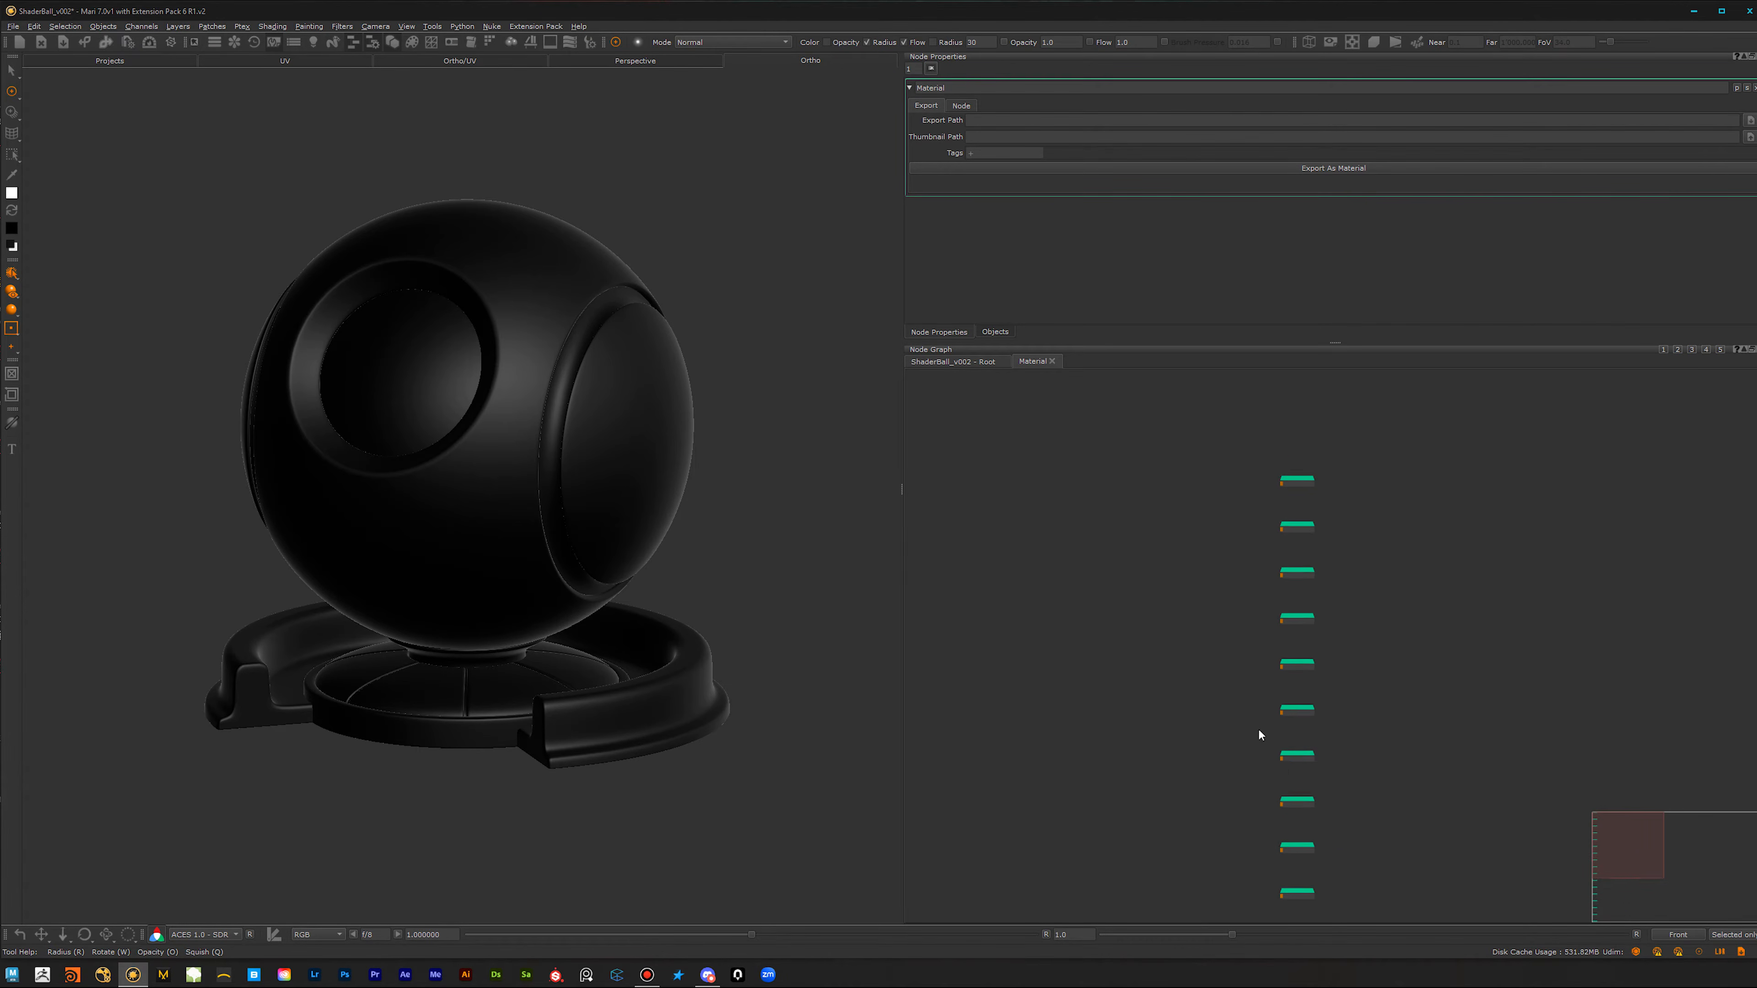
scroll(1305, 494, "up", 2)
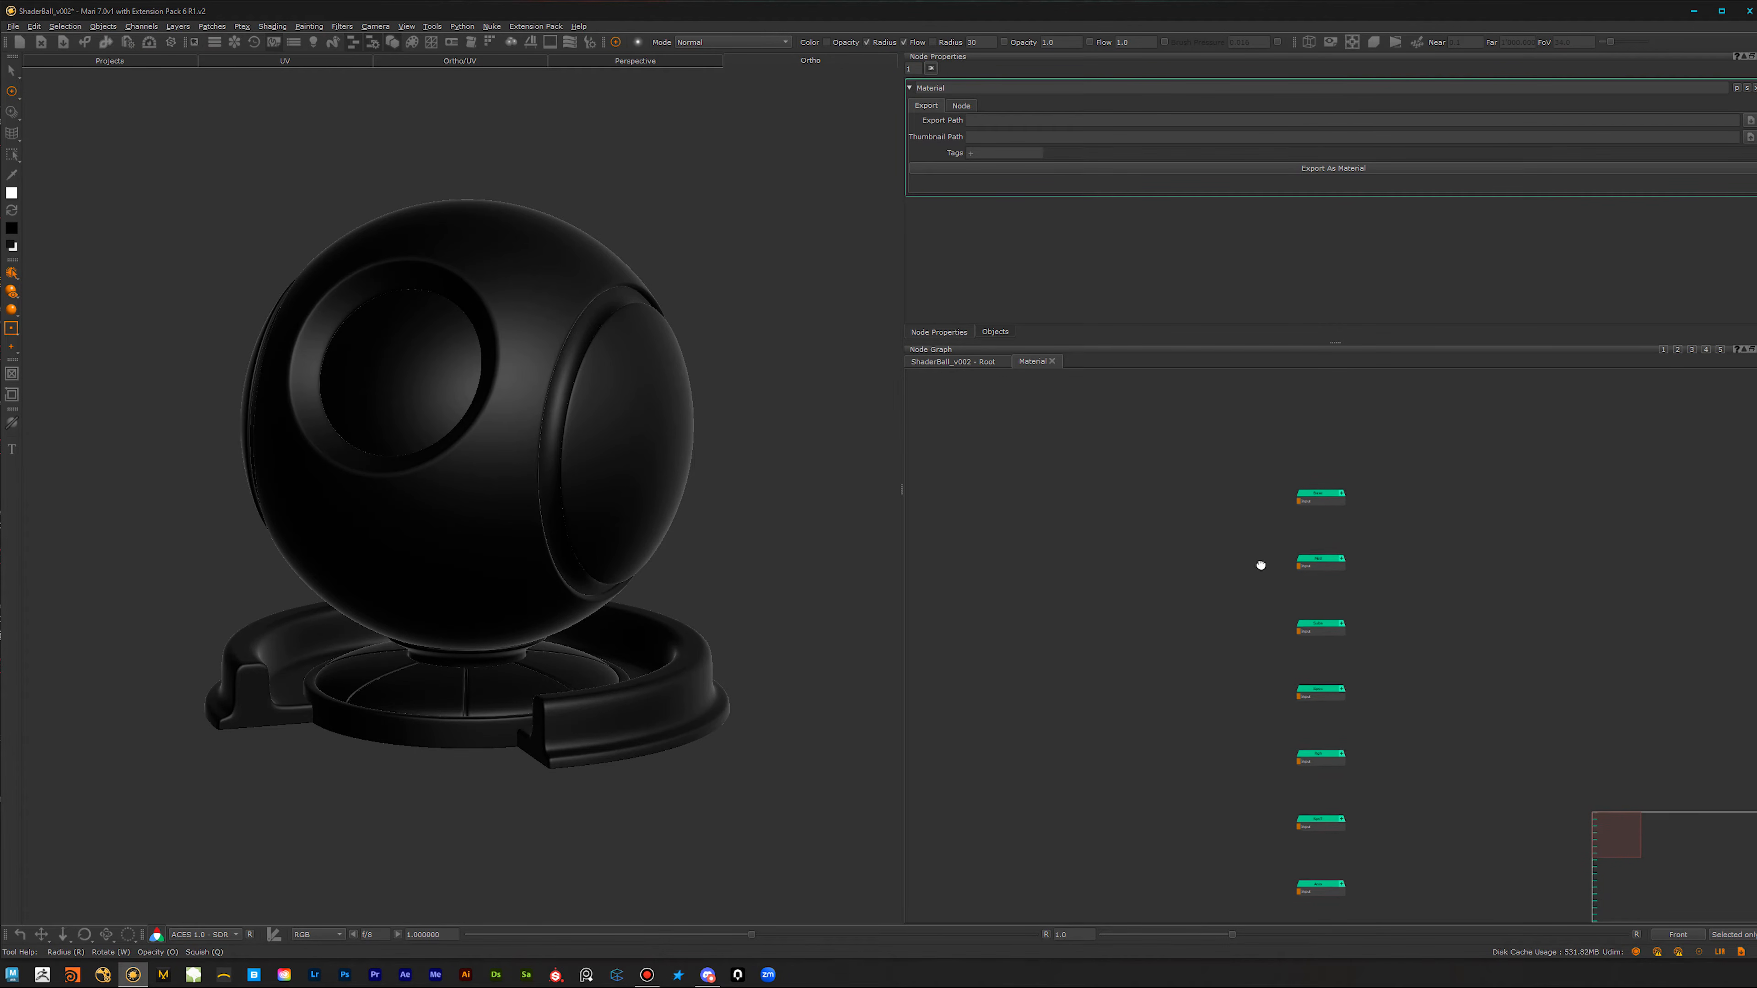
scroll(1345, 569, "up", 2)
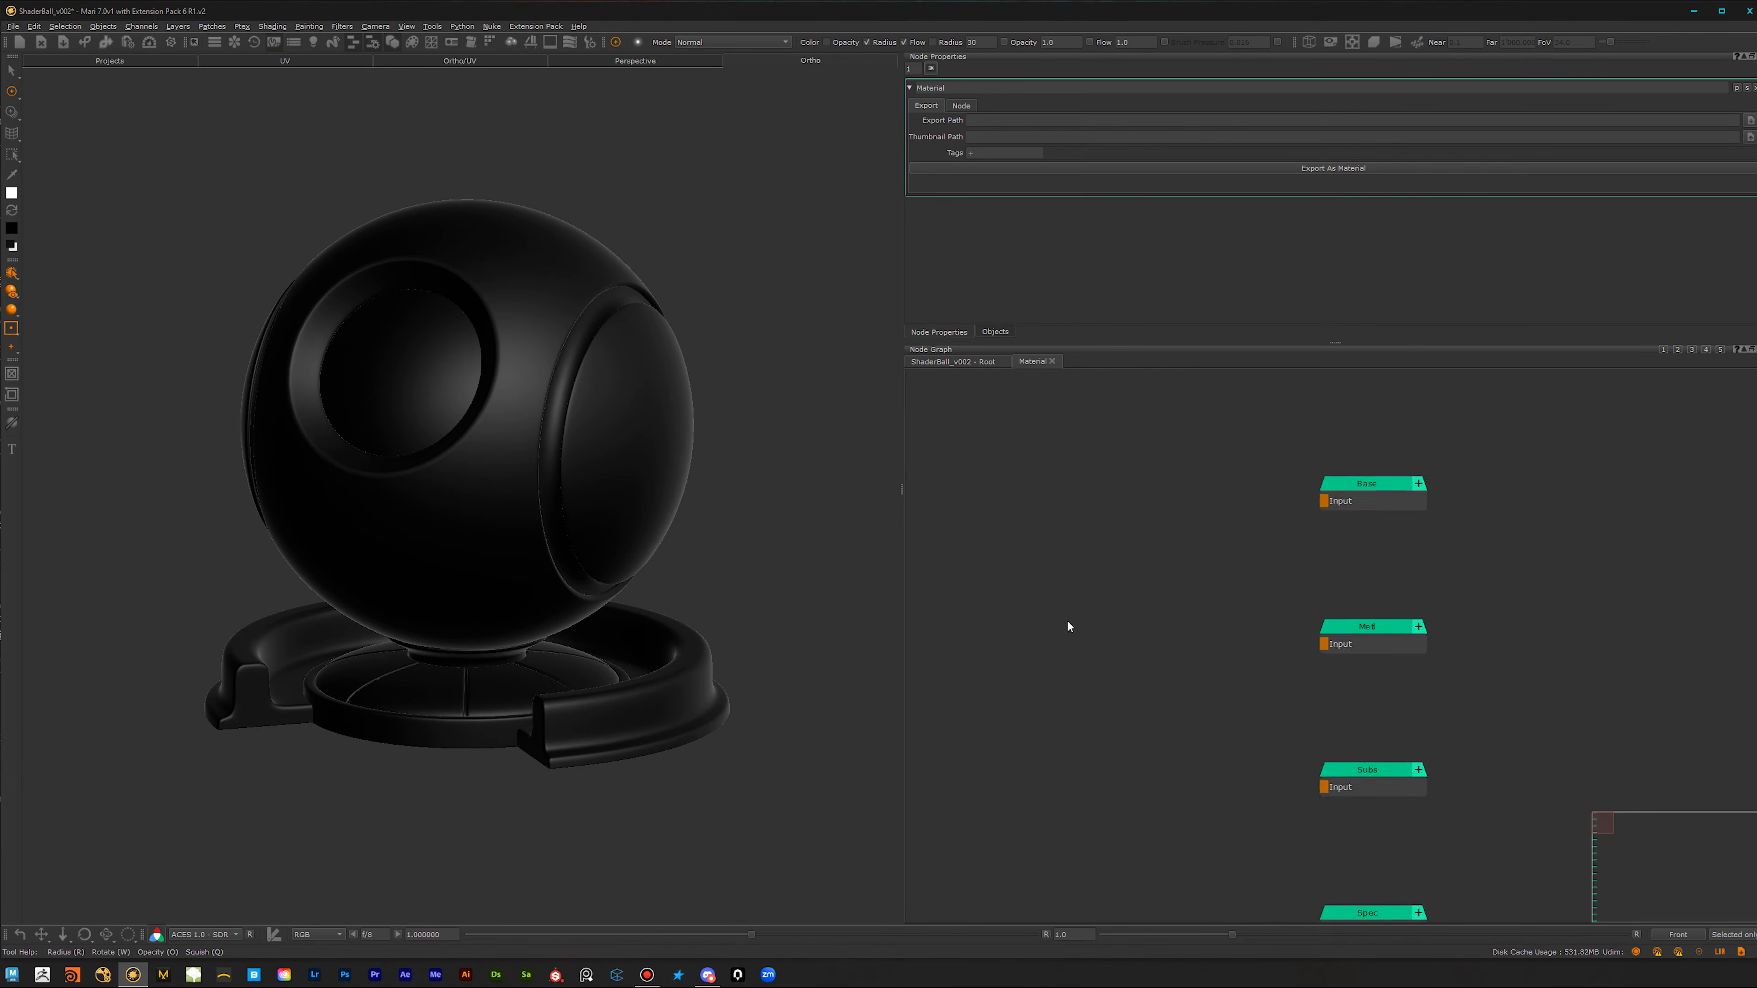
mouse_move(604, 597)
middle_mouse_down("alt")
mouse_move(576, 557)
mouse_move(586, 592)
middle_mouse_up("alt")
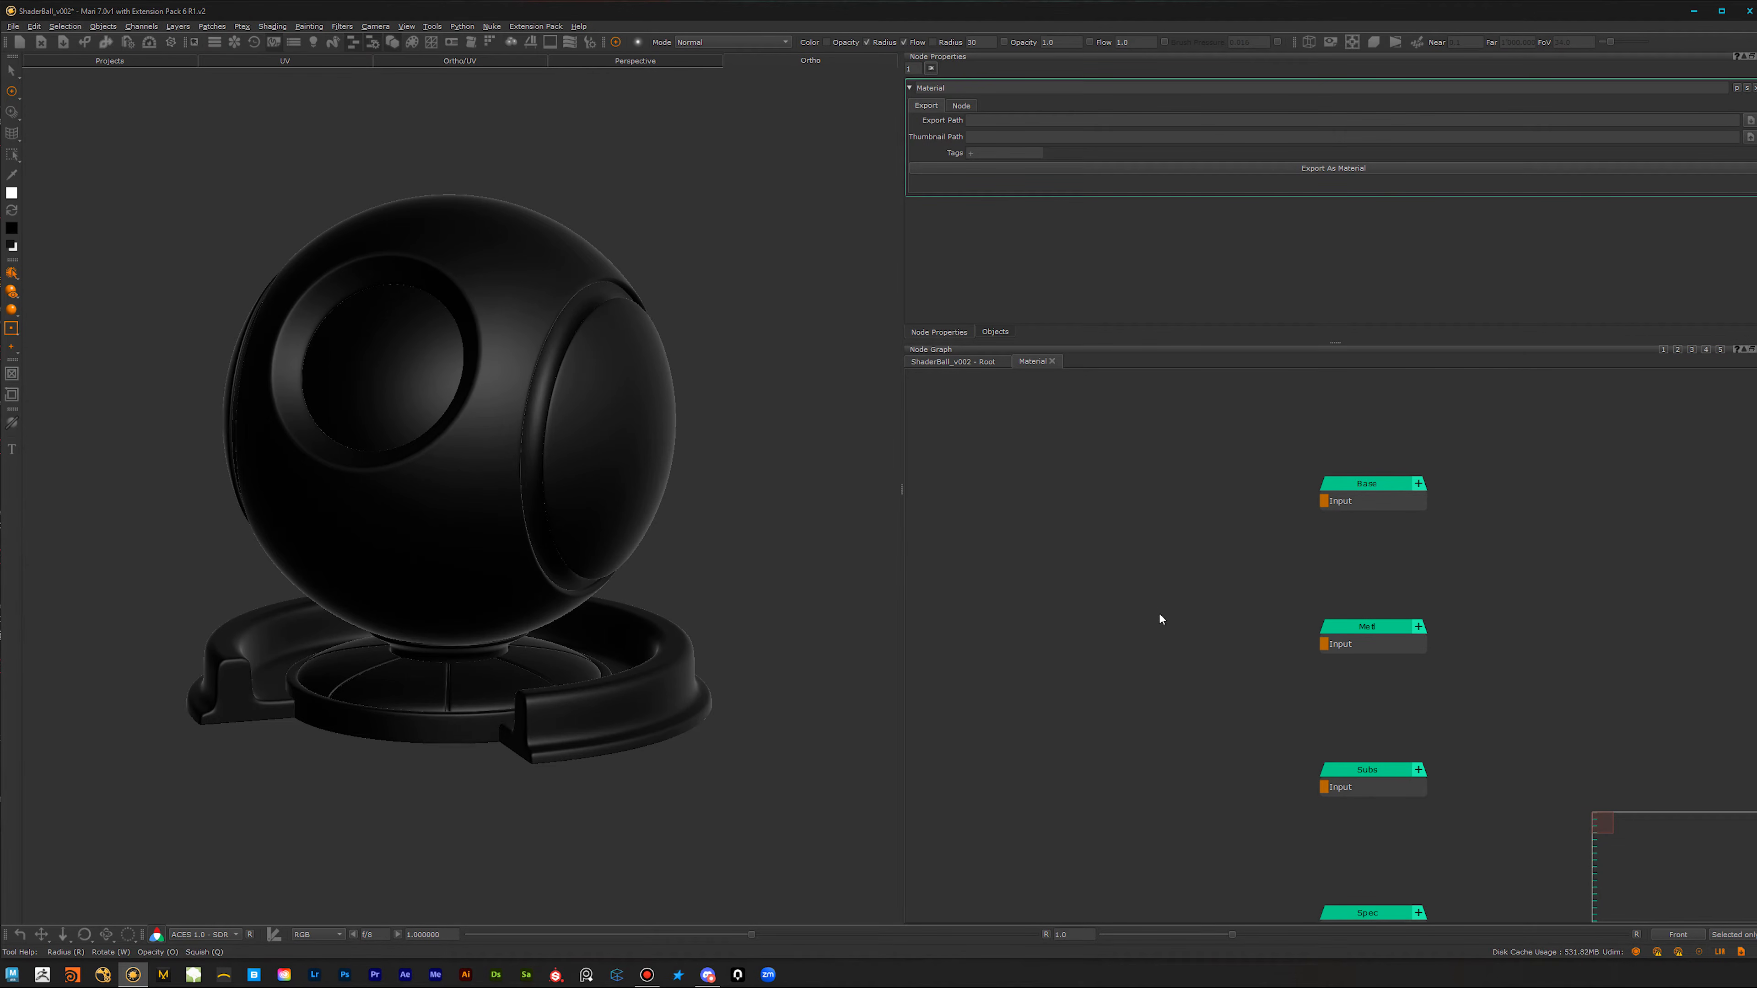
scroll(1162, 633, "up", 1)
type("col")
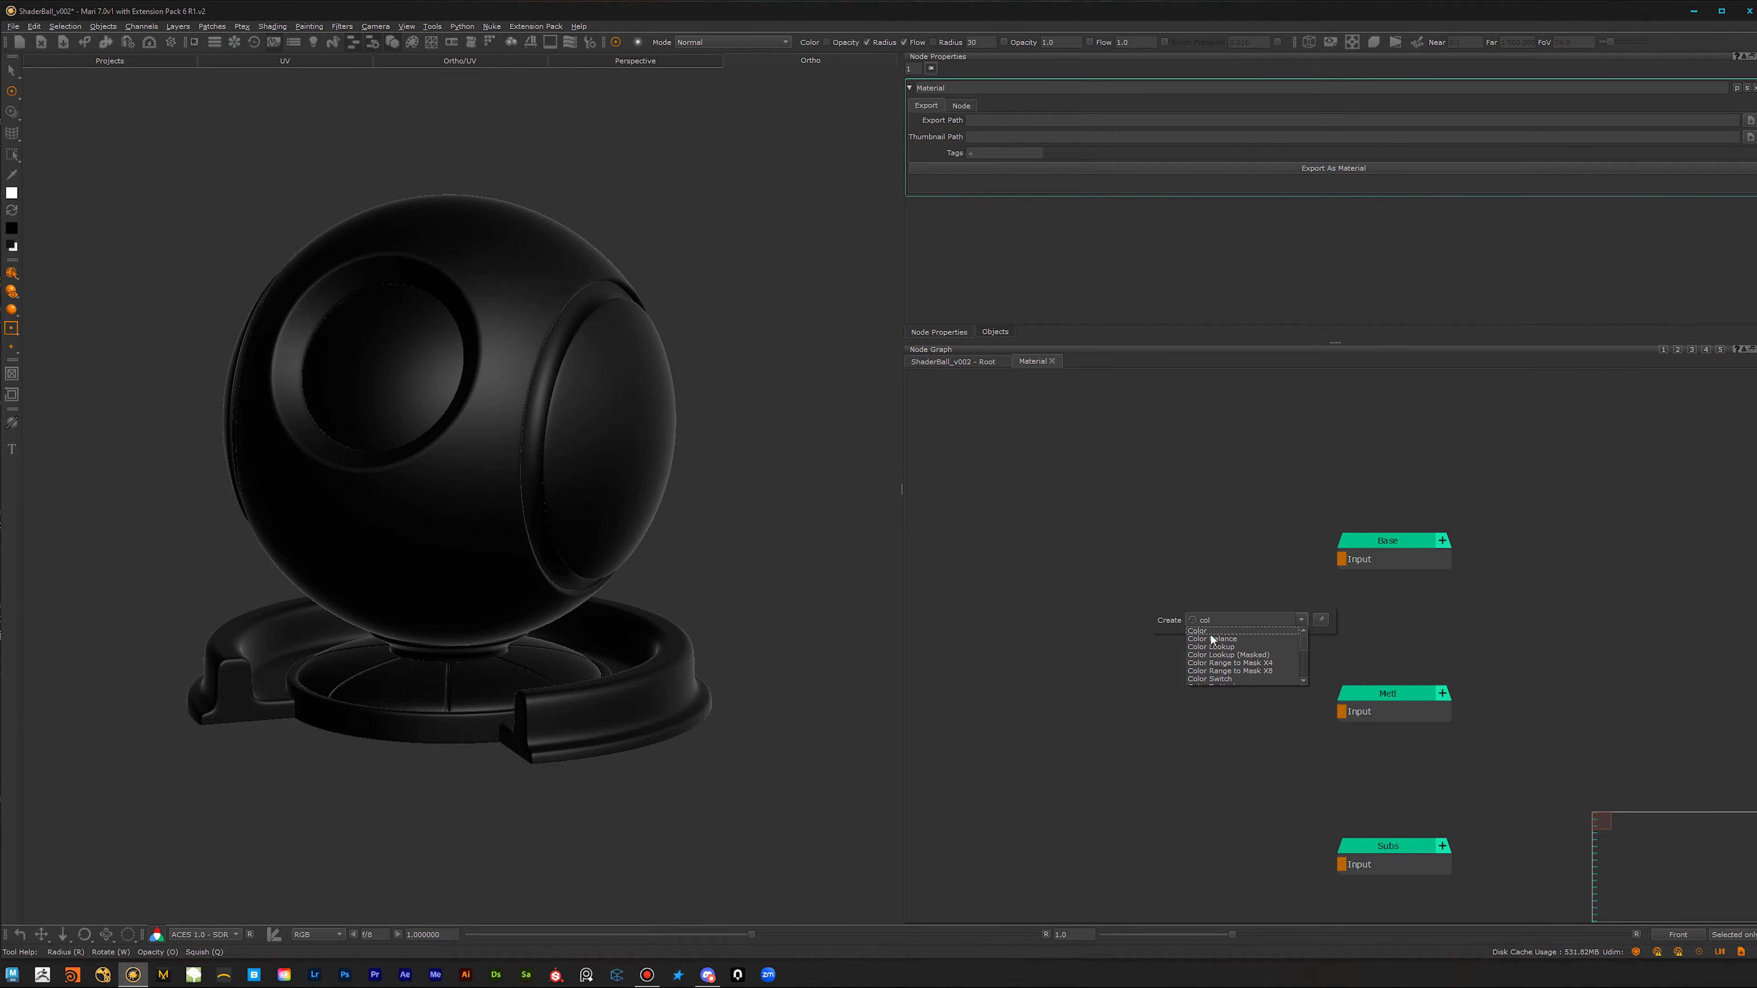
left_click(1209, 629)
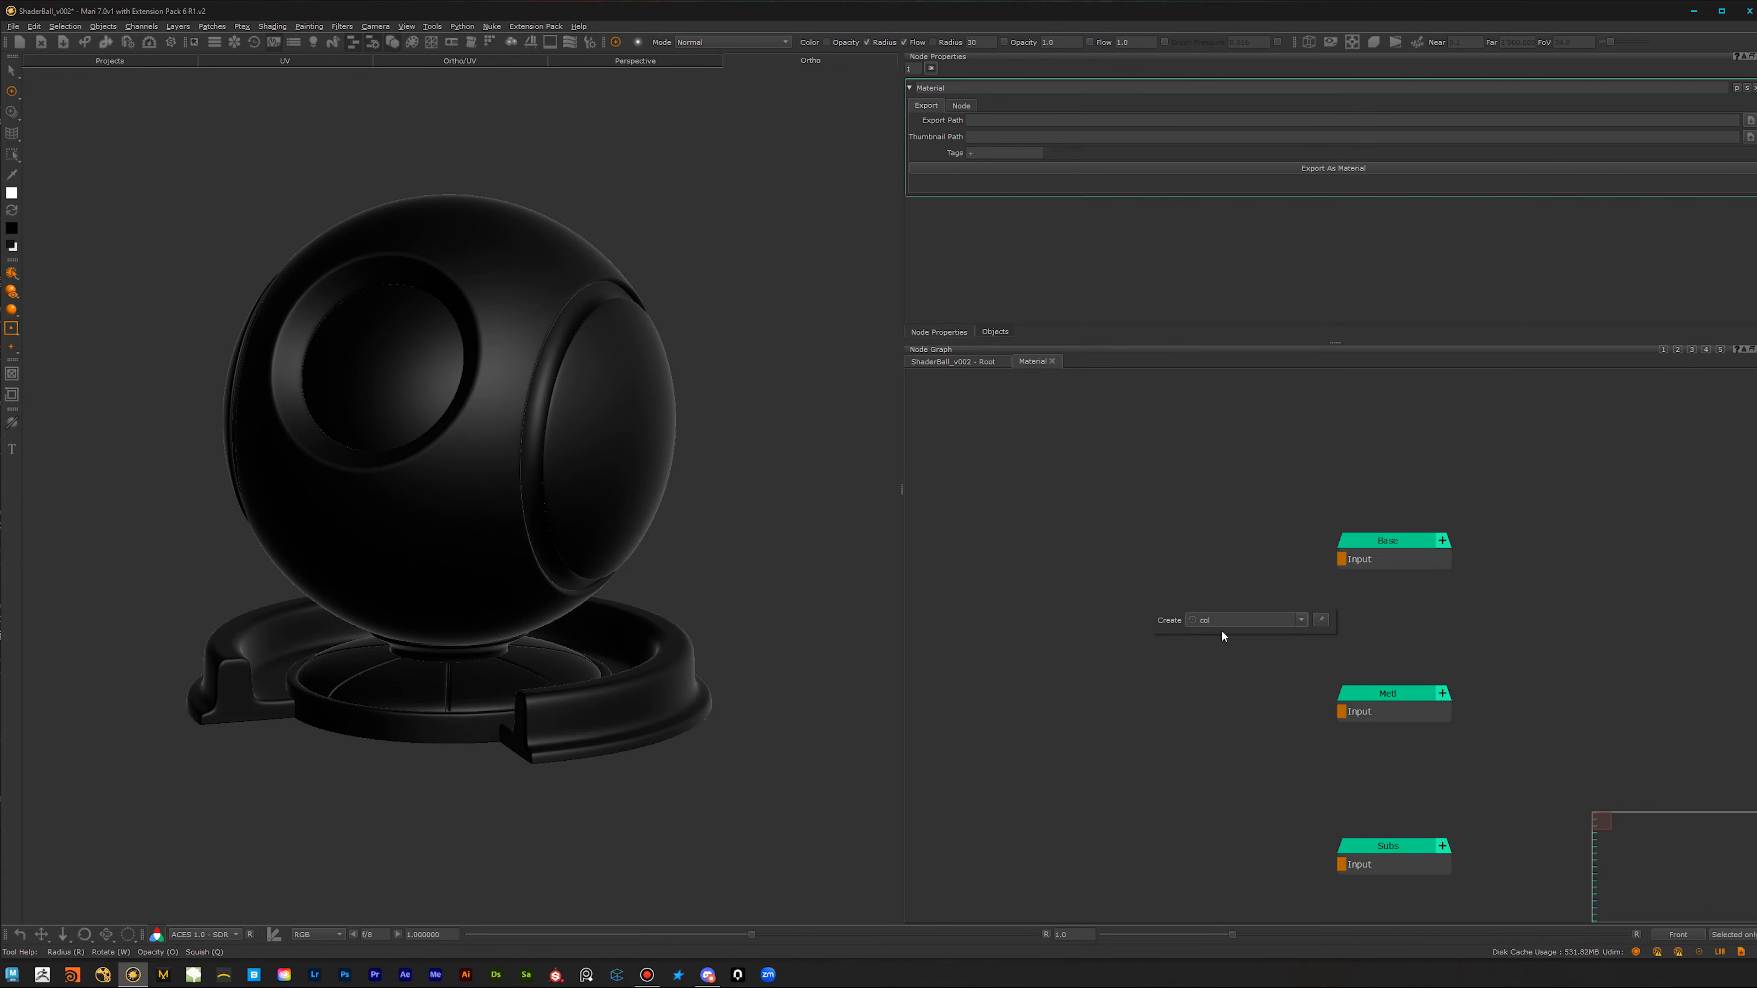
left_click(1222, 637)
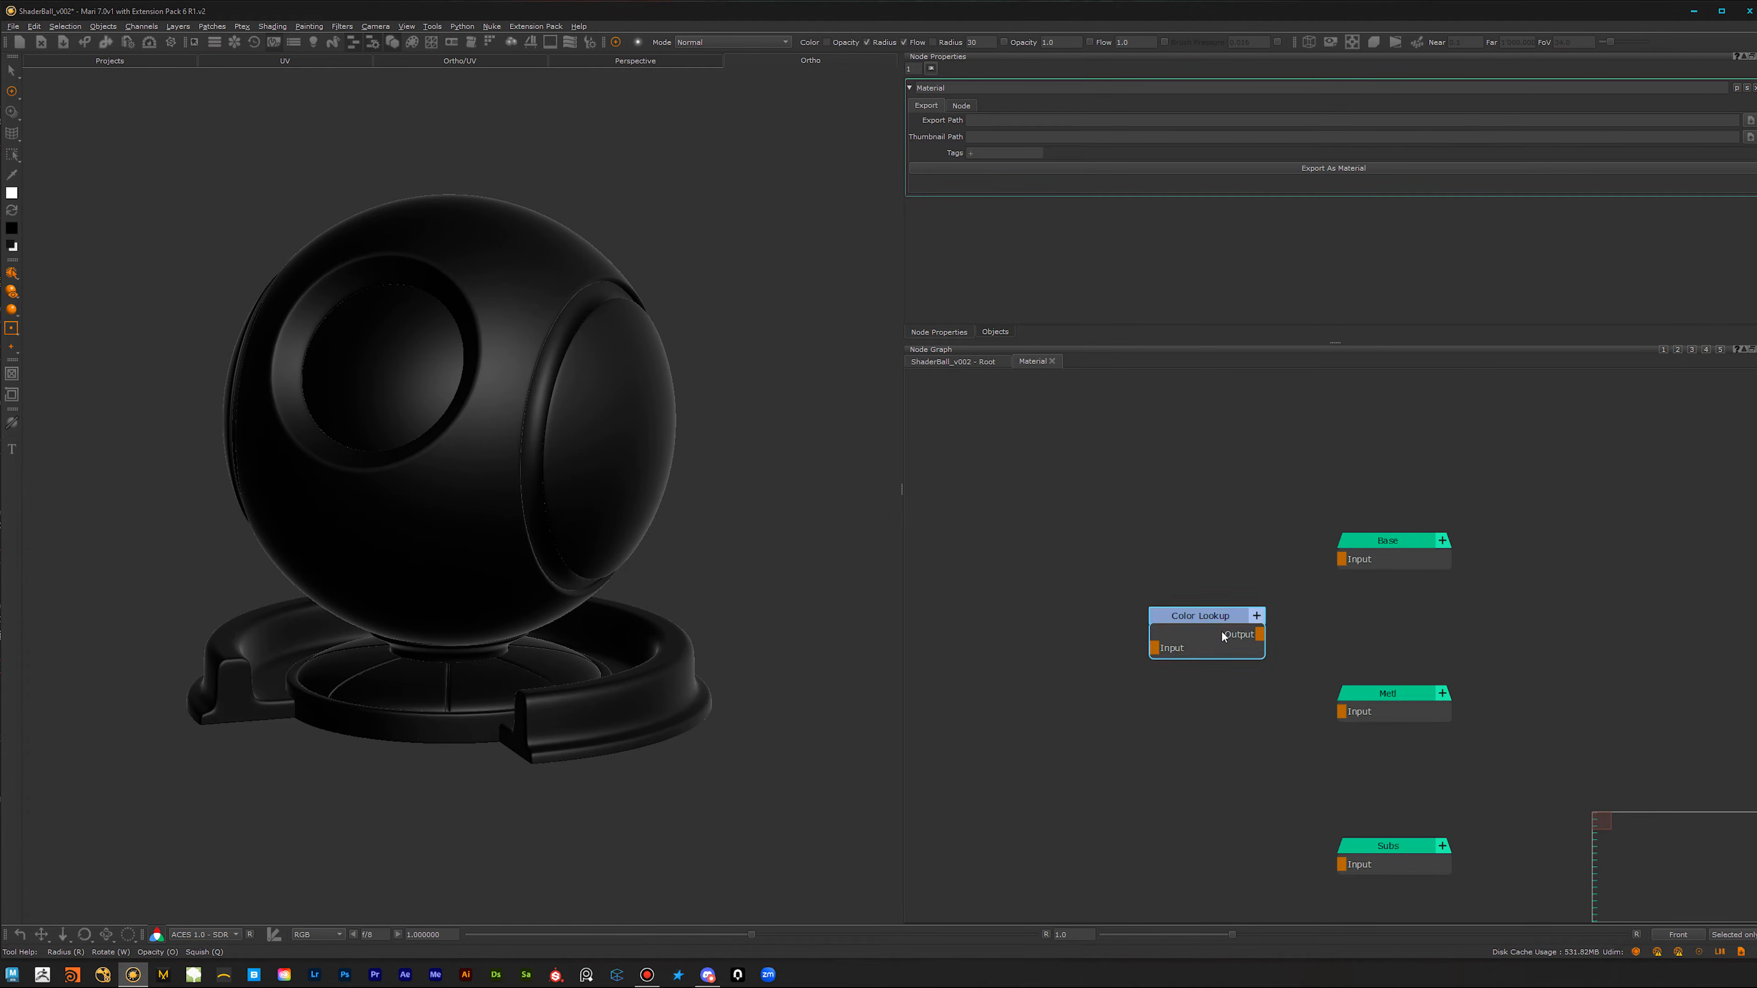
key("Delete")
Step: Add a Color node and connect it to the Base channel output
key("Tab")
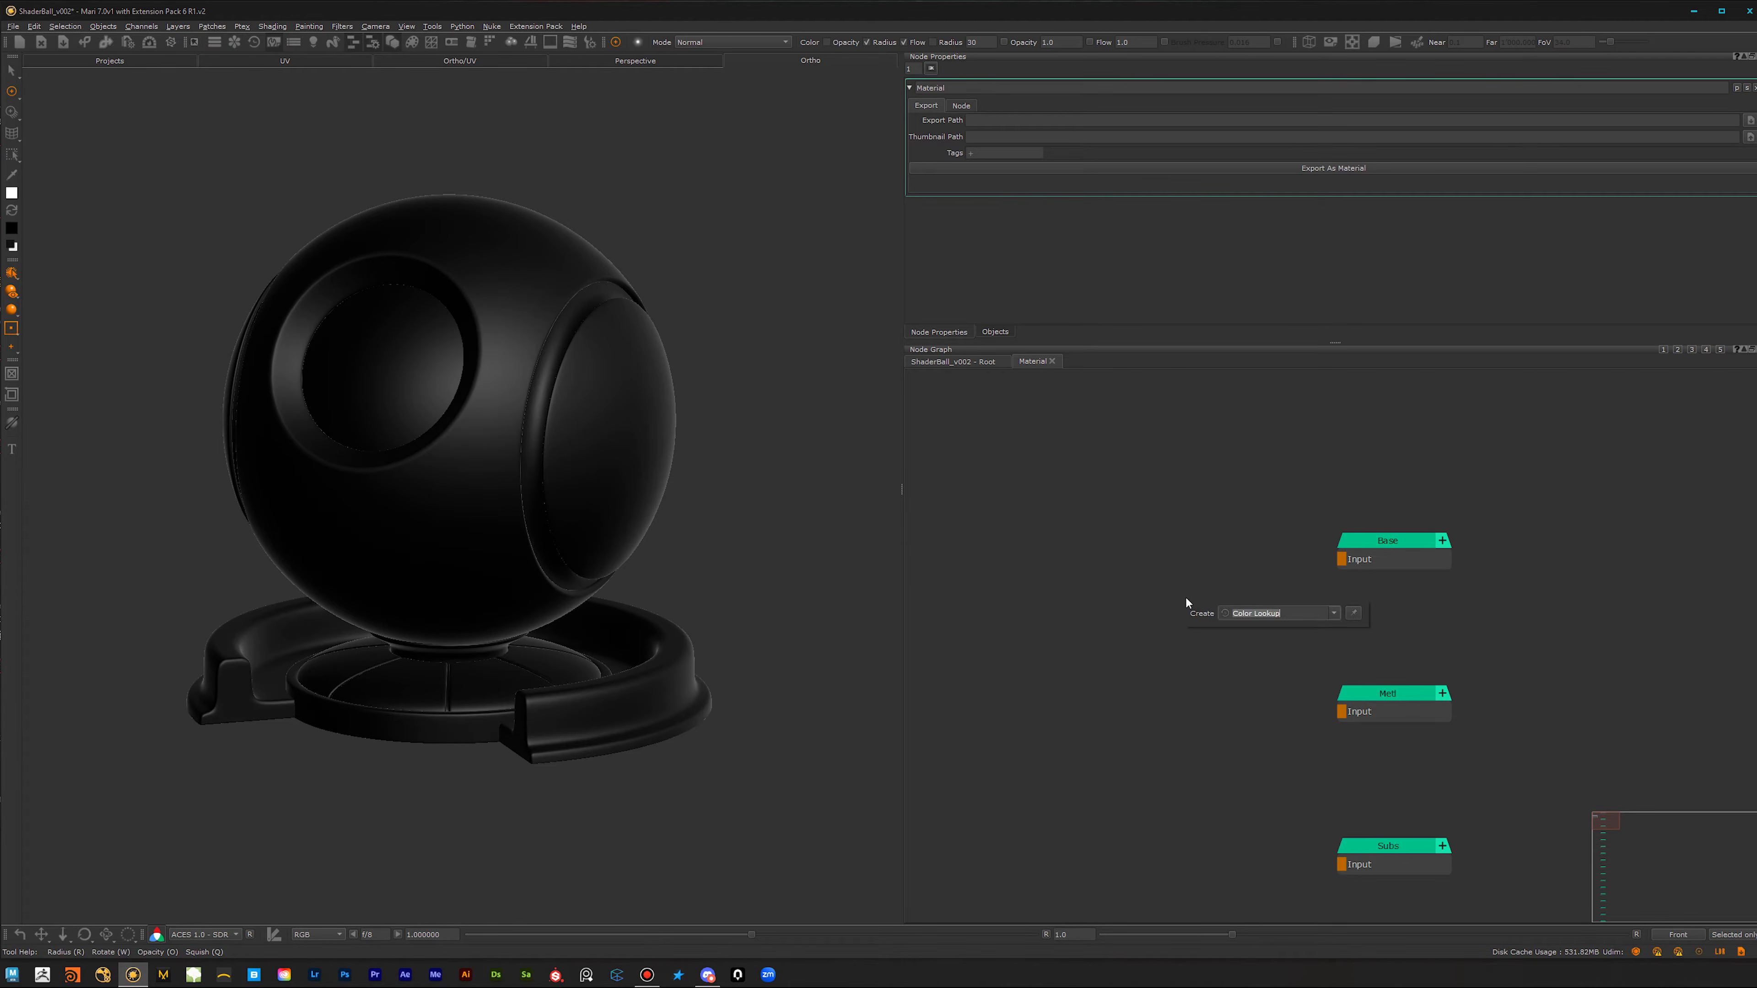
type("col")
left_click(1233, 627)
left_click_drag(1242, 628, 1080, 544)
left_click(1390, 545, "shift")
key("y")
Step: Add a White Constant node, connect it to the Metallic channel output and place it beside that output
middle_click_drag(1166, 763, 1192, 693)
left_click(1163, 632)
key("Tab")
type("wh")
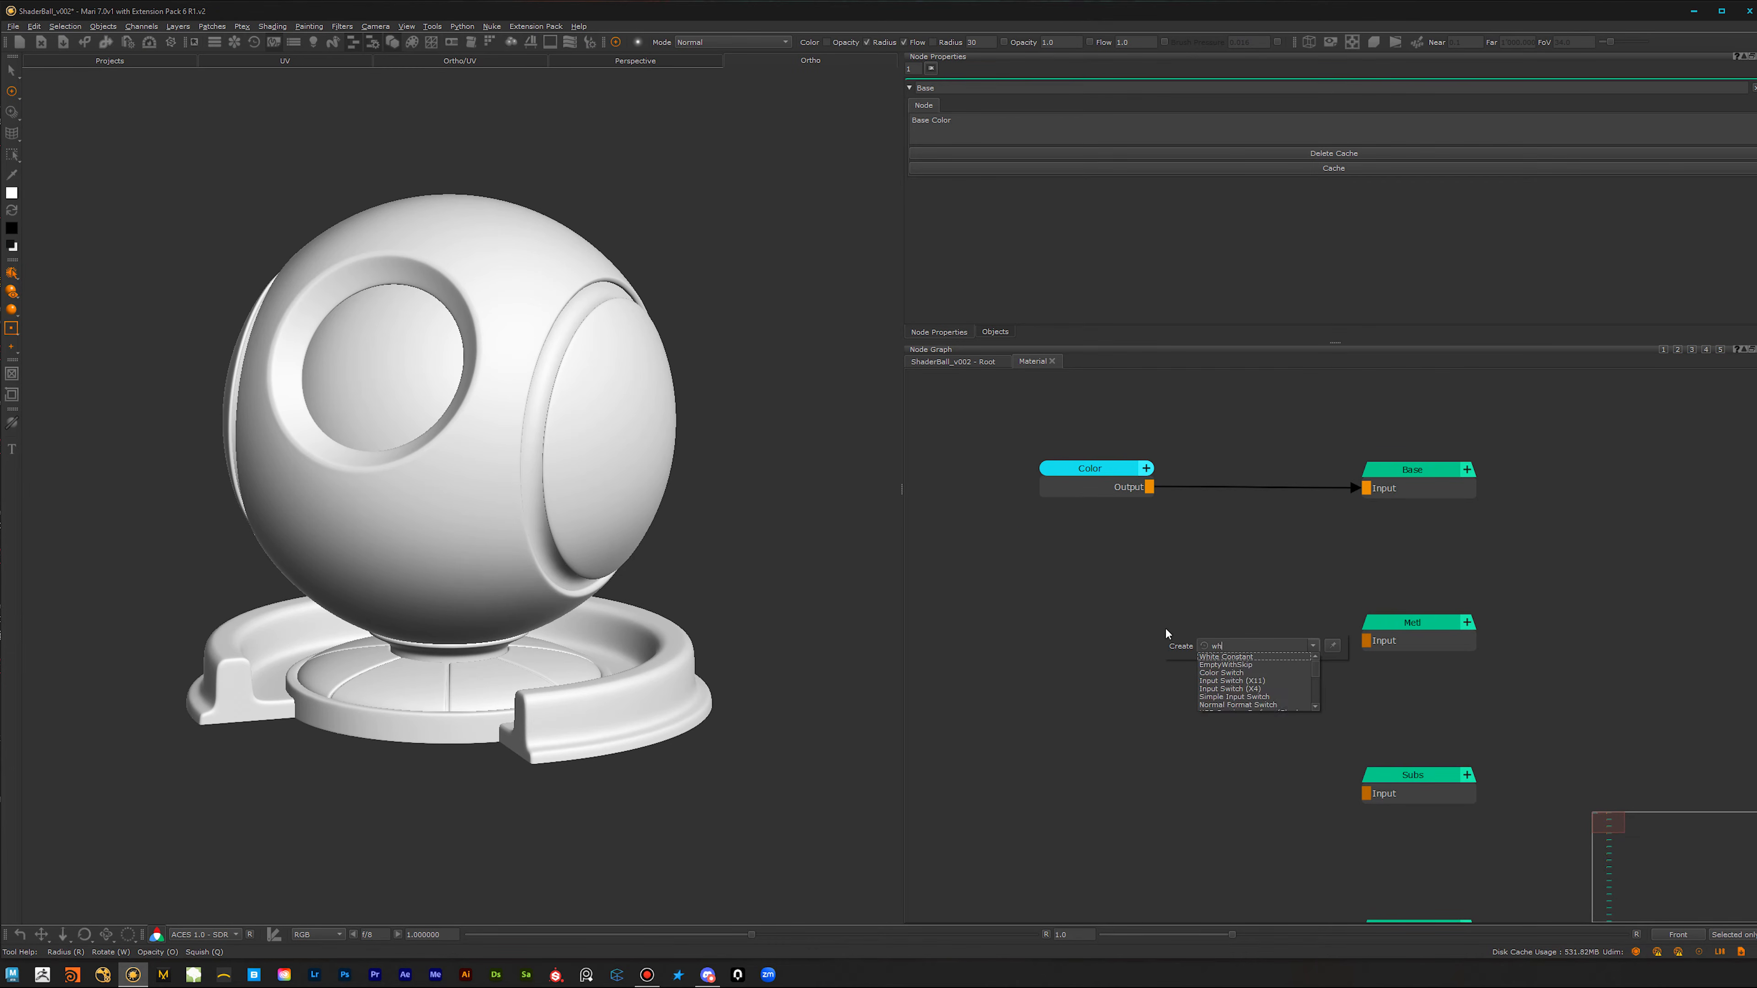
left_click(1235, 656)
left_click_drag(1273, 657, 1422, 625)
left_click_drag(1231, 653, 1106, 633)
Step: Add a Constant node next to the Rgh channel output
middle_click_drag(1191, 835, 1220, 694)
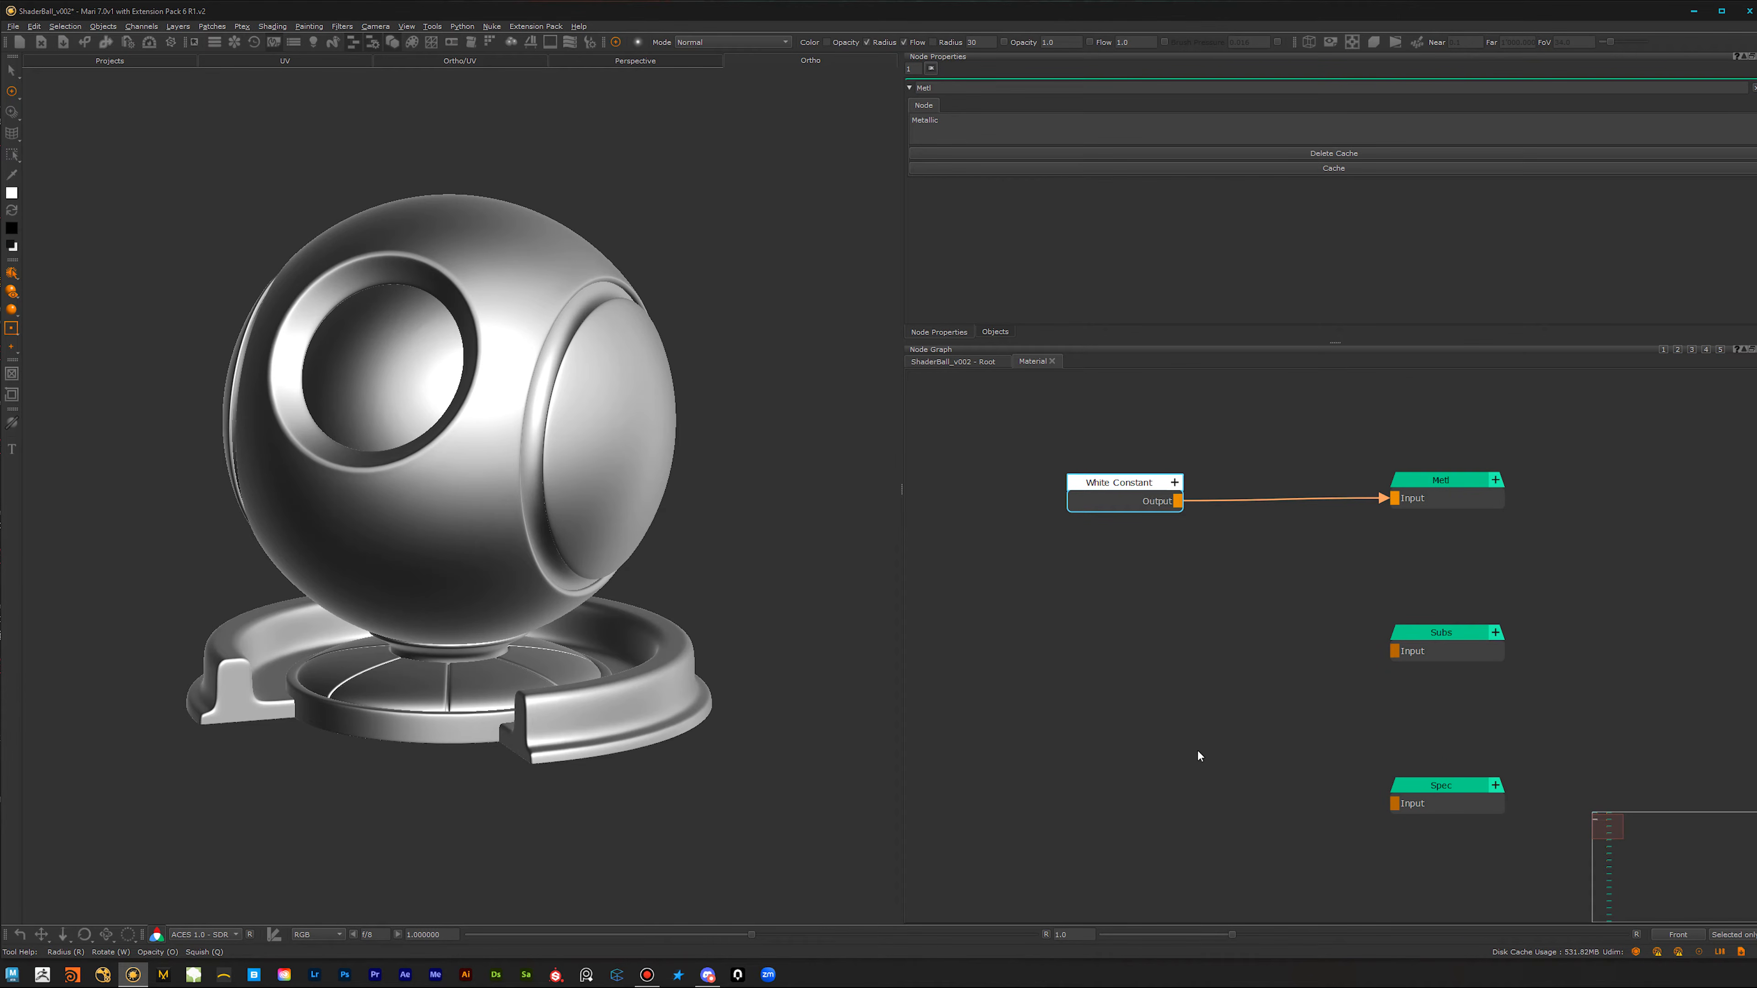
right_click_drag(1171, 673, 1110, 672, "alt")
middle_click_drag(1159, 703, 1127, 669)
right_click_drag(1169, 667, 1181, 713, "alt")
scroll(1180, 713, "up", 1)
middle_click_drag(1209, 742, 1192, 537)
middle_click_drag(1171, 794, 1159, 710)
key("Tab")
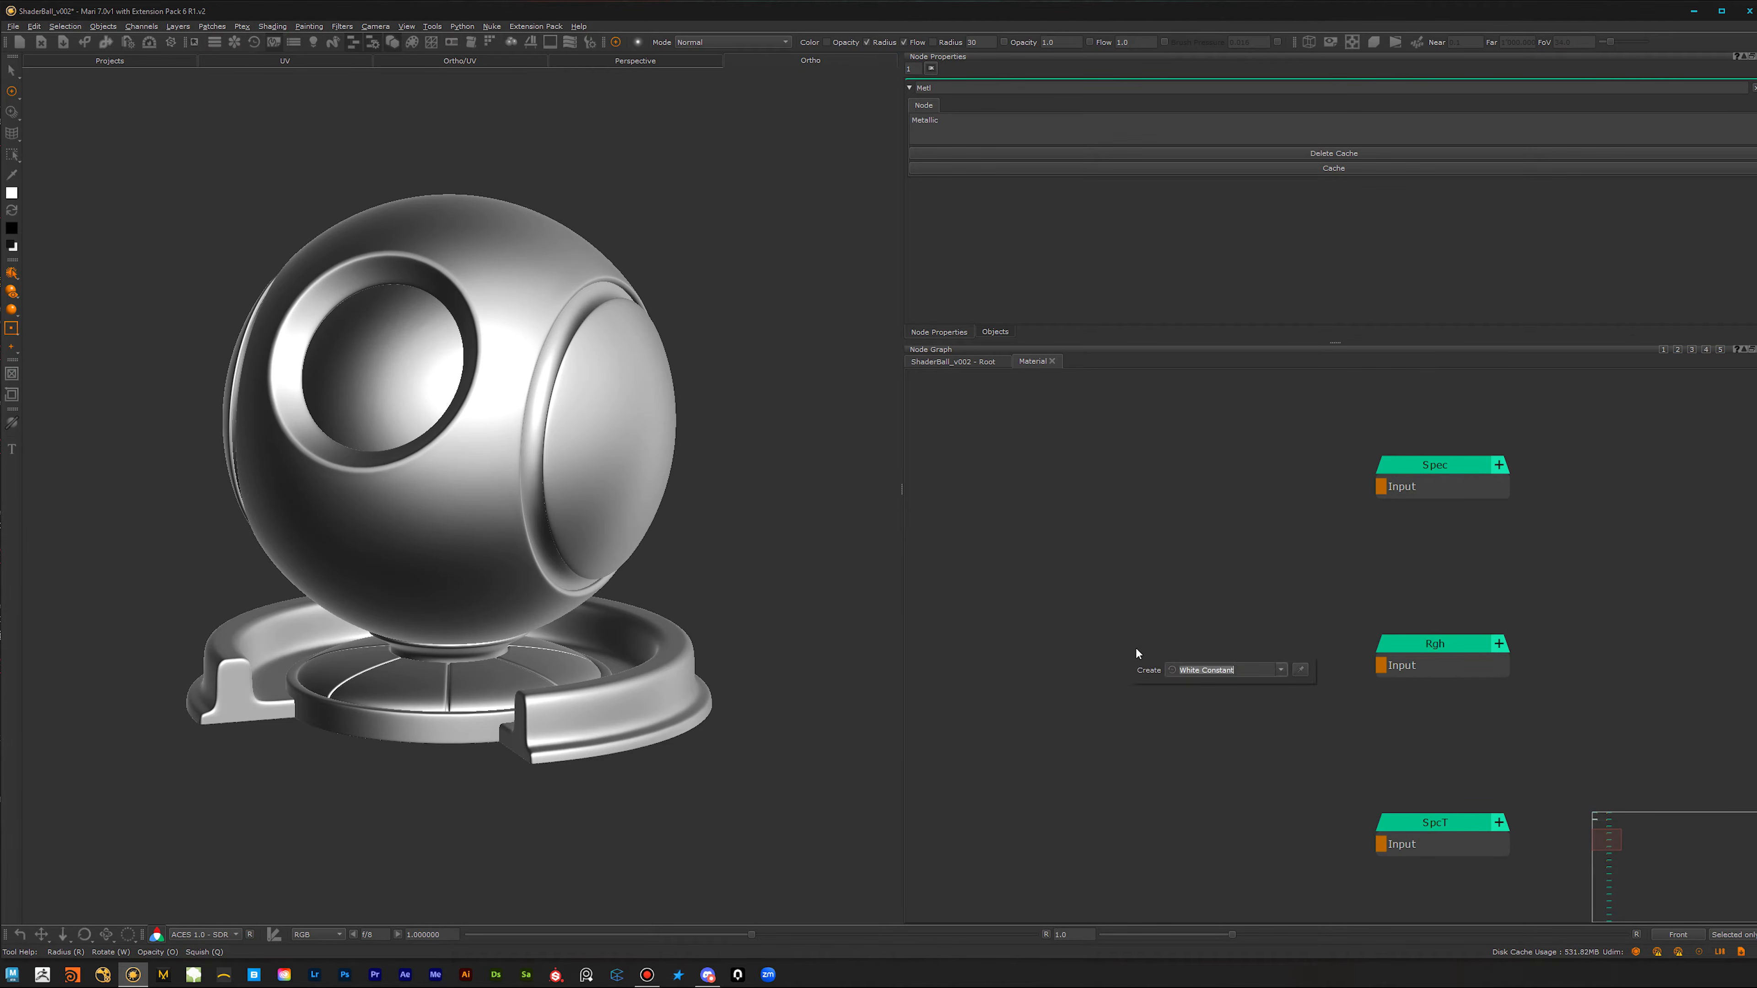
type("con")
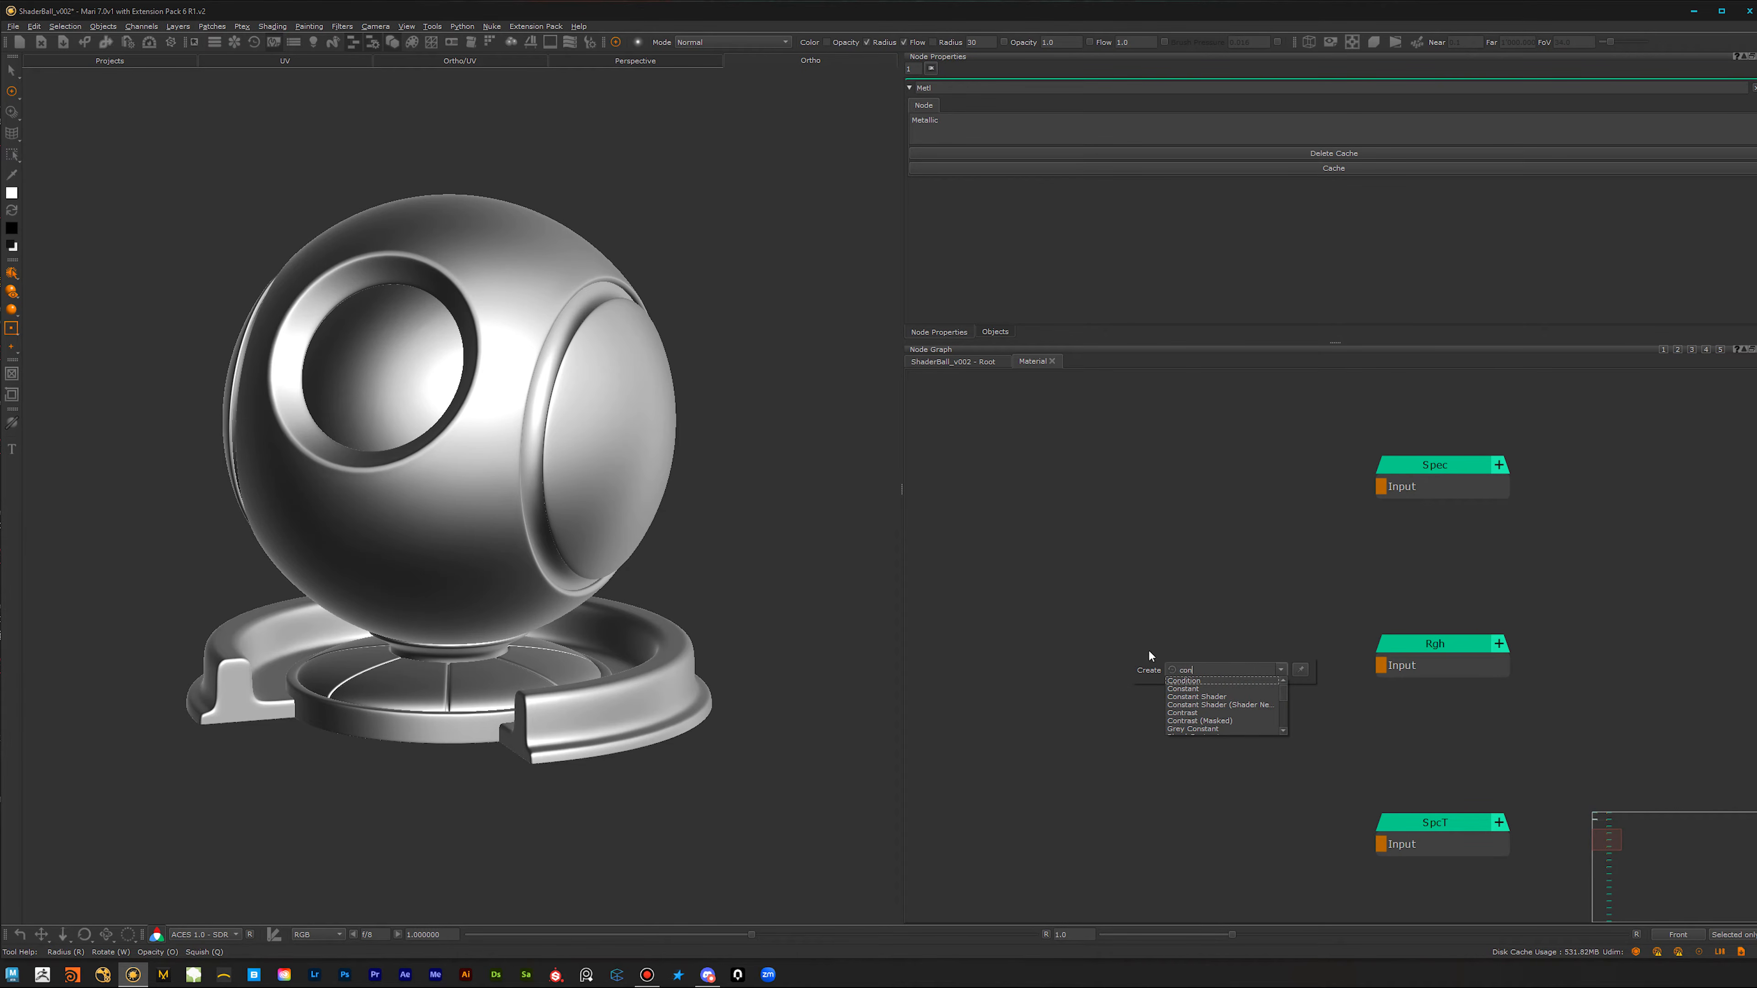
left_click(1191, 690)
Step: Connect the Constant node to the Rgh channel's input and set its value to 0.1
left_click_drag(1134, 680, 1137, 675)
left_click_drag(1381, 666, 1126, 663)
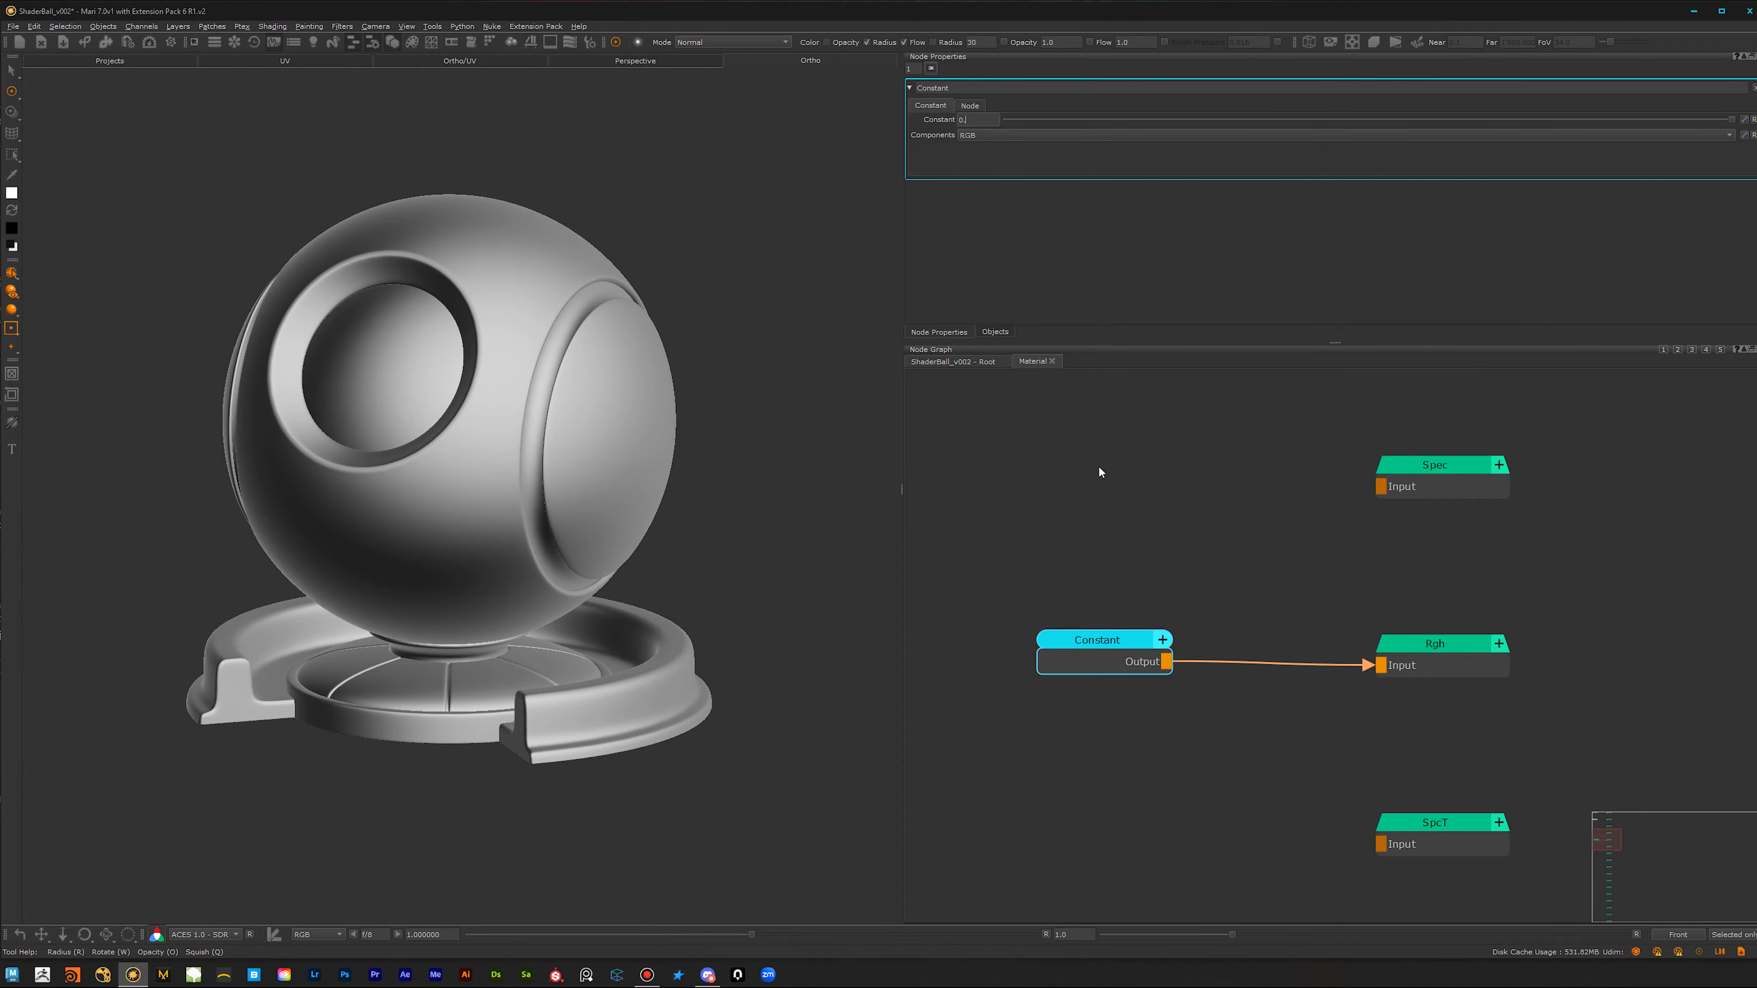
key("Return")
mouse_move(547, 542)
left_mouse_down("alt")
mouse_move(592, 550)
mouse_move(564, 578)
mouse_move(553, 516)
mouse_move(539, 564)
left_mouse_up("alt")
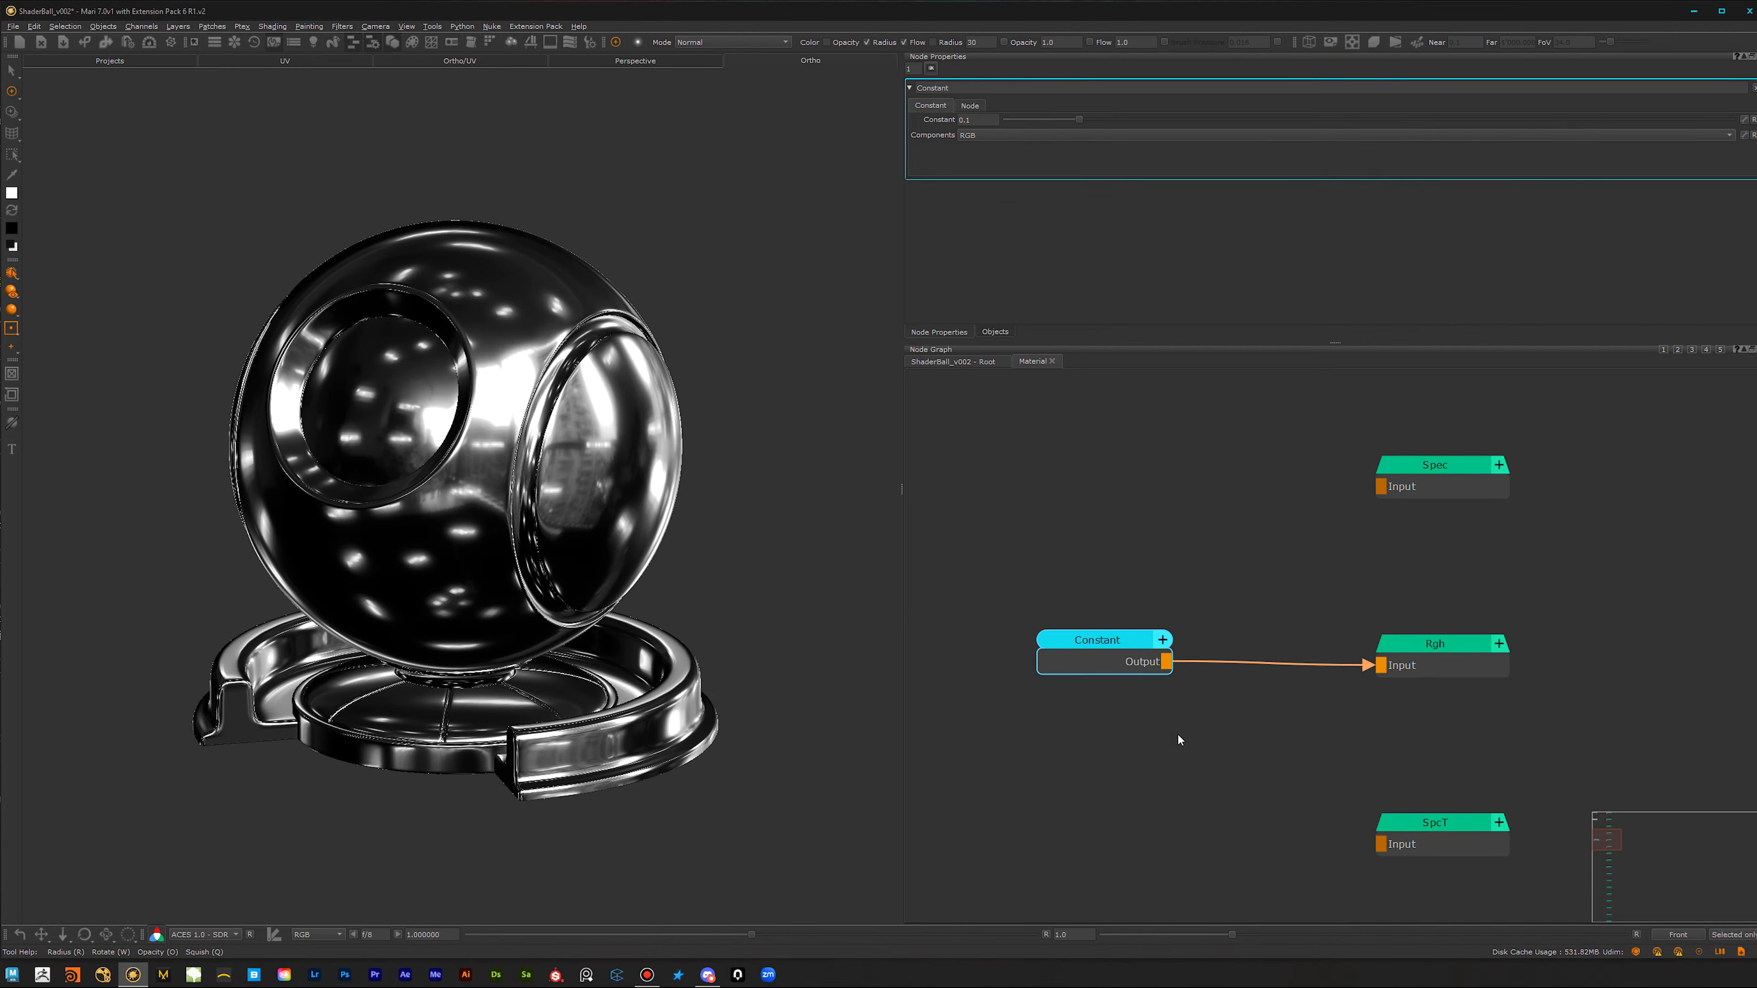
Step: Add a Grey Constant node and connect it to the Bump channel output
scroll(1147, 717, "down", 8)
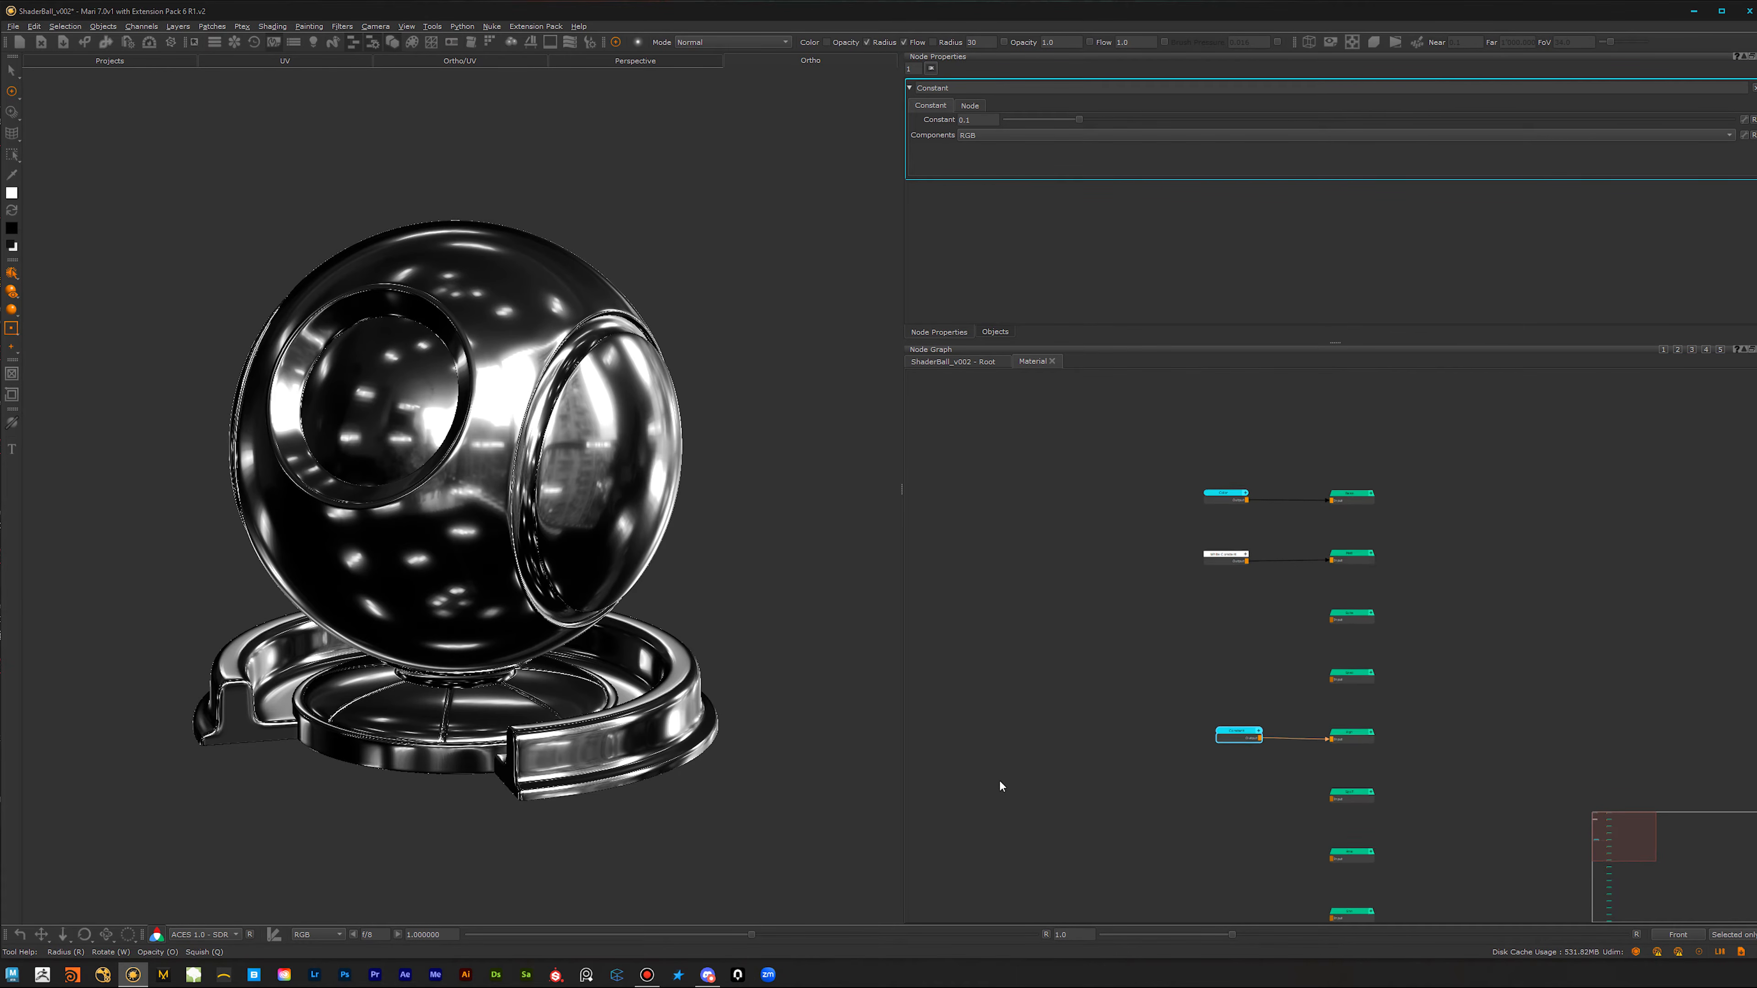
scroll(1003, 784, "down", 1)
middle_click_drag(1255, 892, 1192, 415)
middle_click_drag(1216, 622, 1229, 477)
scroll(1325, 598, "up", 7)
middle_click_drag(1286, 688, 1256, 742)
key("Tab")
type("gre")
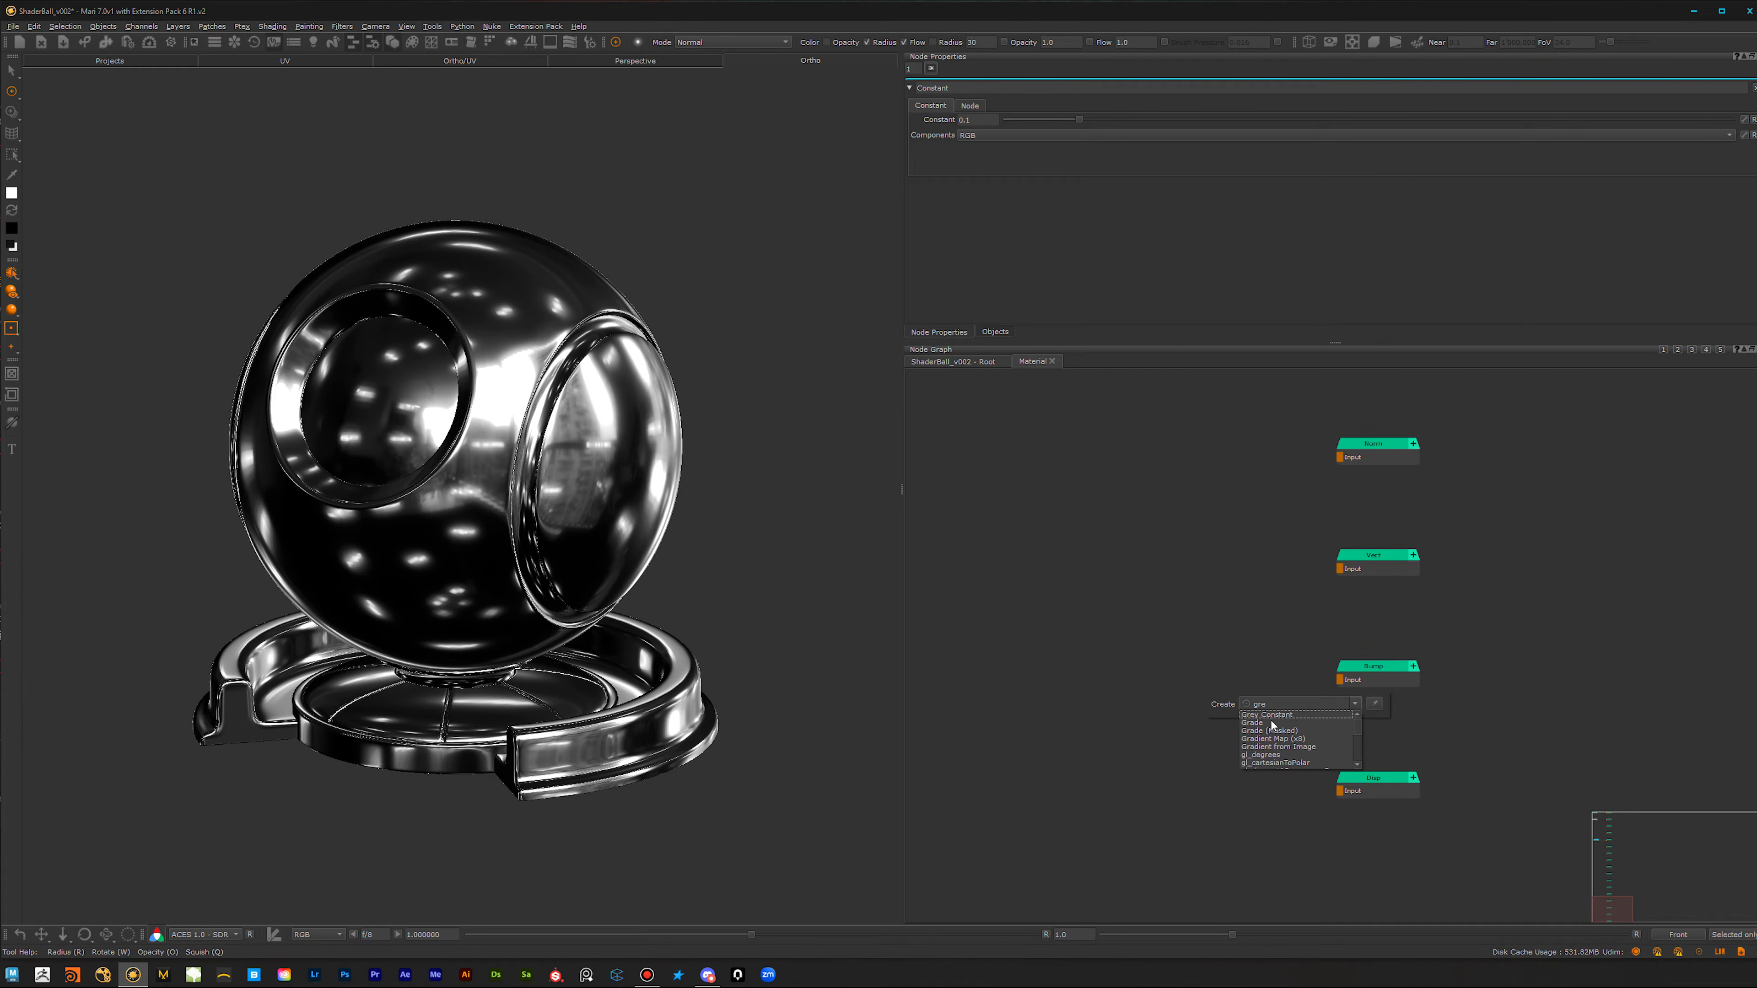
left_click(1273, 715)
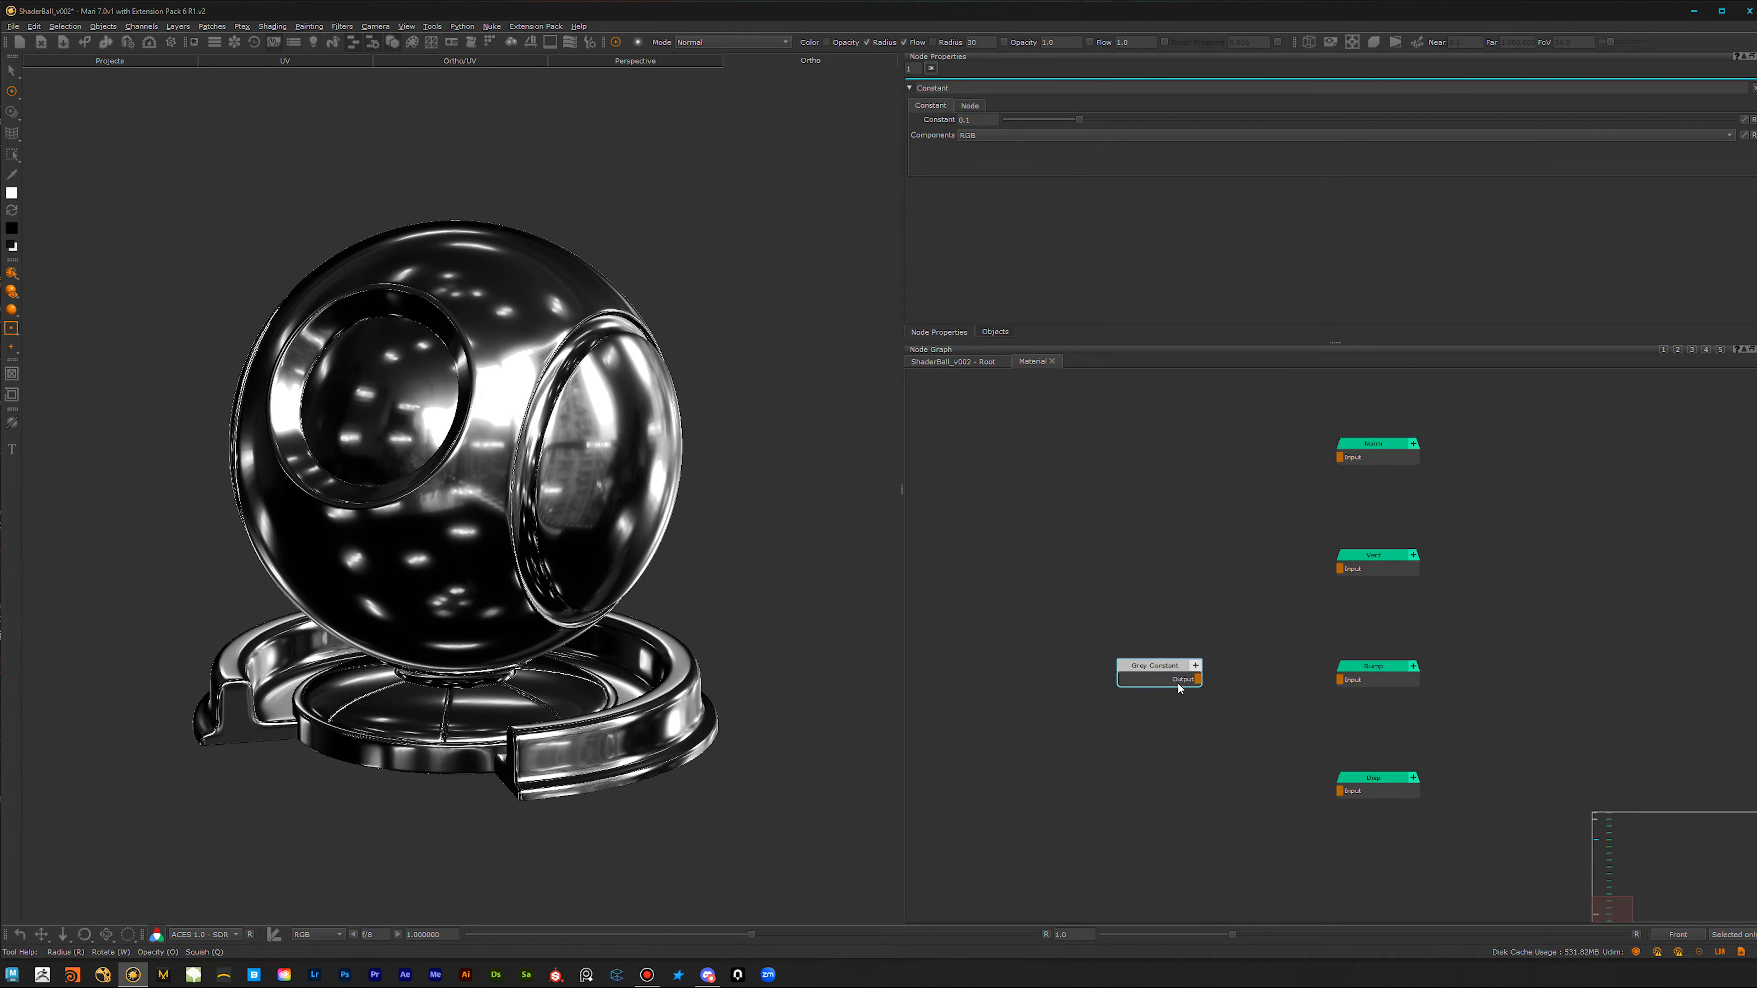
left_click(1372, 682)
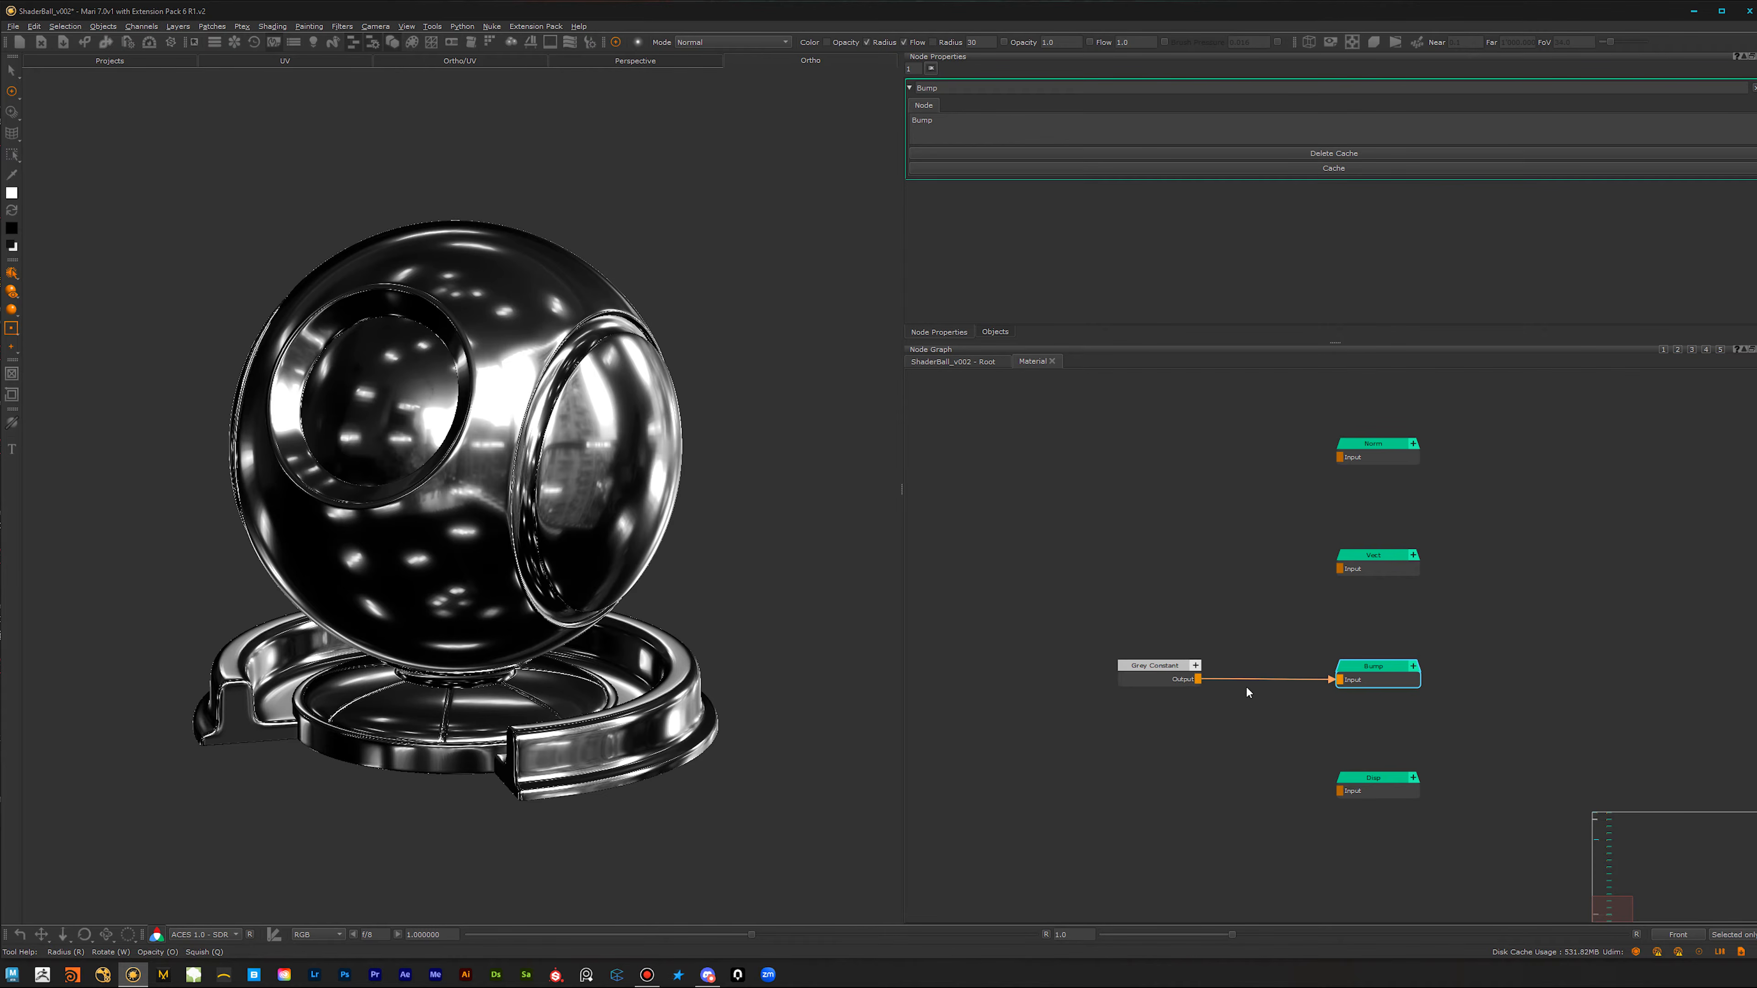
Step: Move the Grey Constant node up the graph to sit directly beneath the roughness Constant
scroll(1286, 727, "down", 2)
scroll(1179, 737, "down", 5)
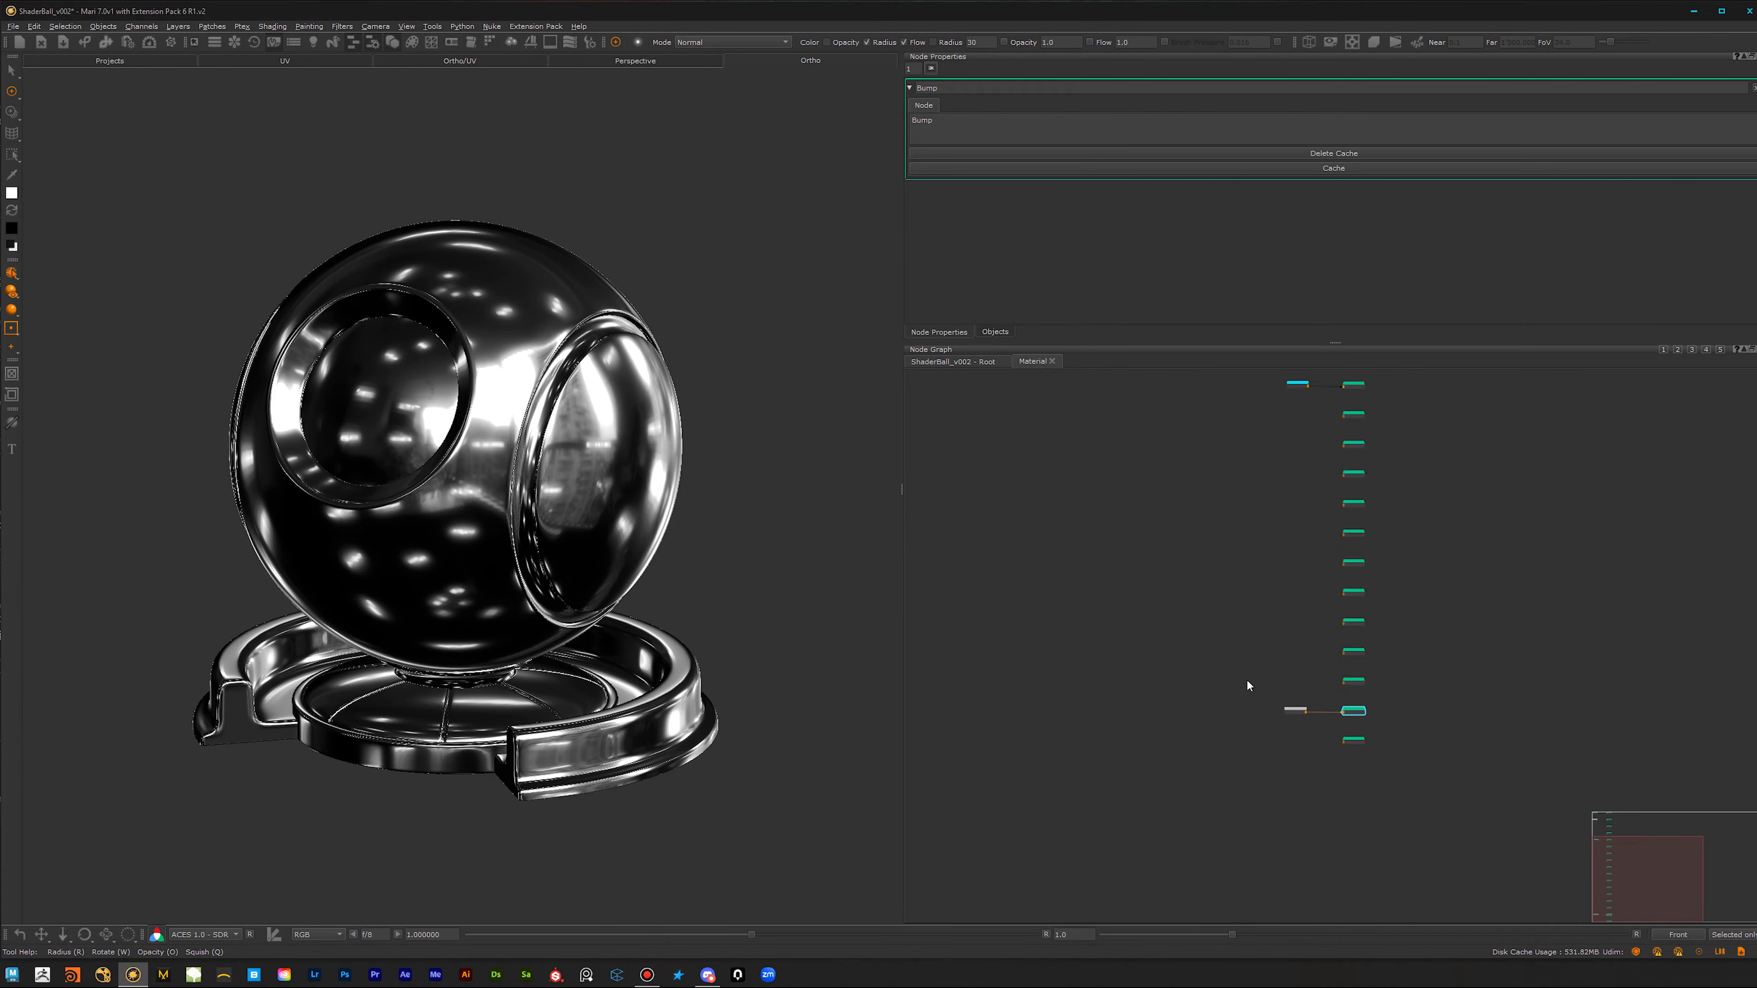
left_click_drag(1280, 814, 1286, 521)
scroll(1263, 693, "up", 4)
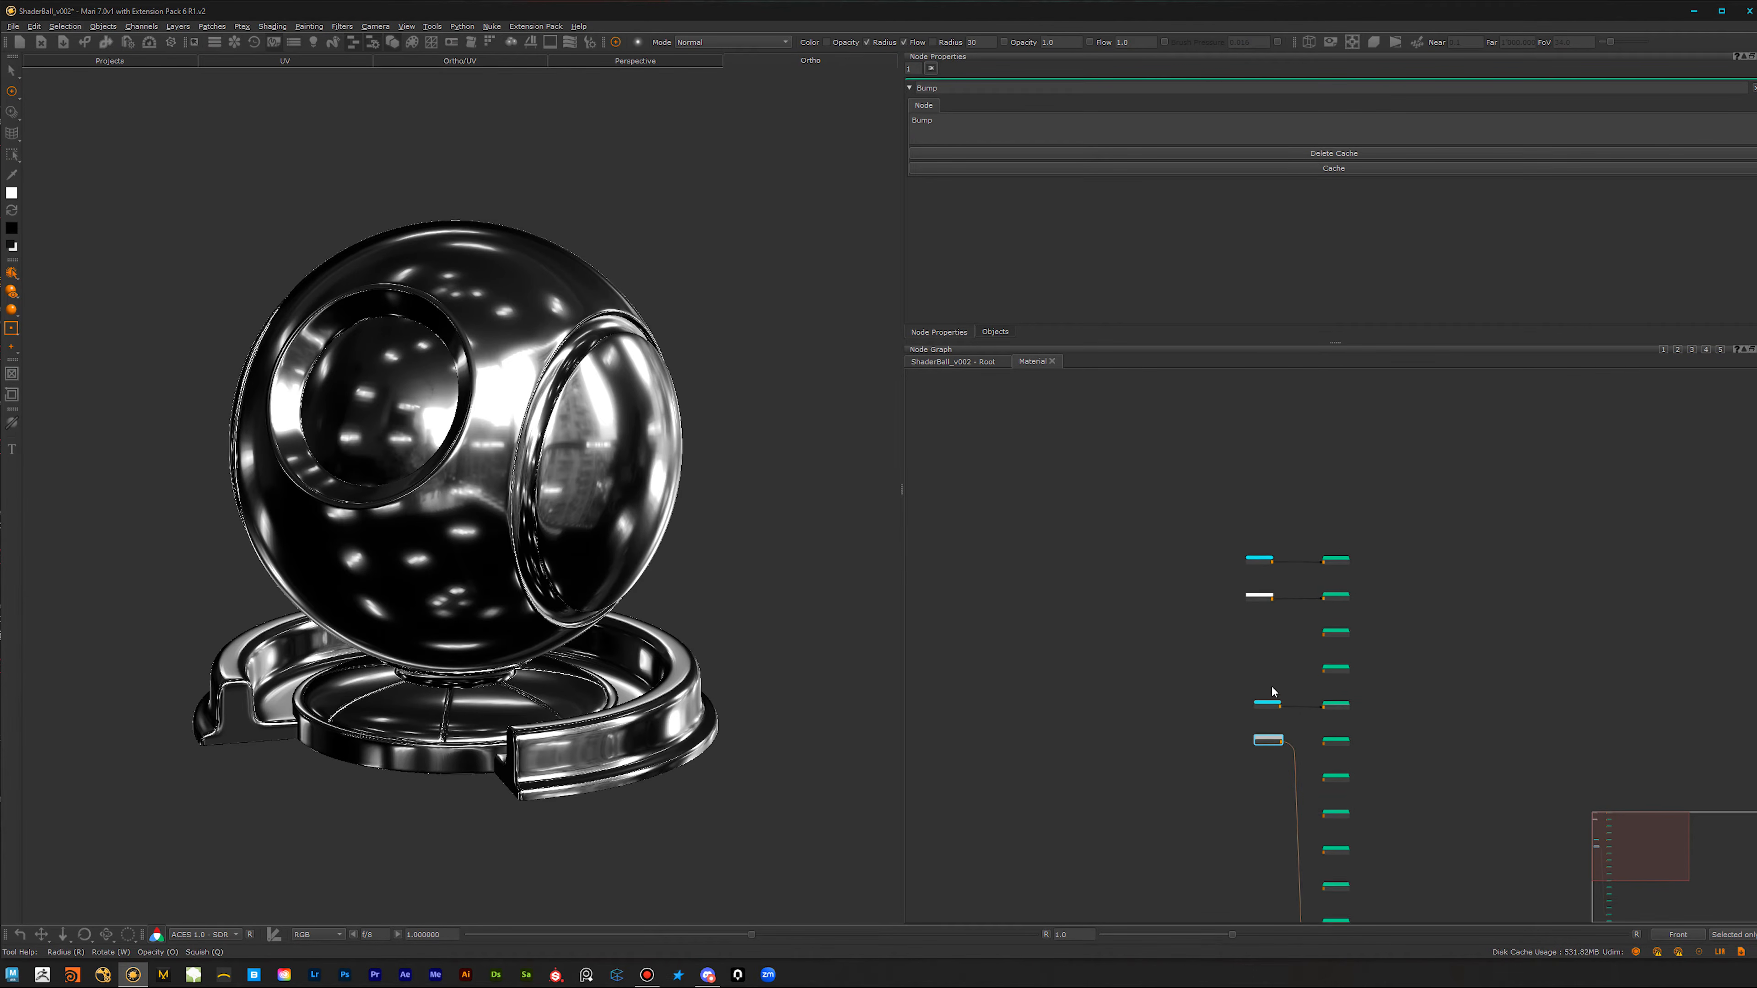
Step: Select all four source nodes and move them left, away from the channel outputs
left_click_drag(1170, 391, 1298, 837)
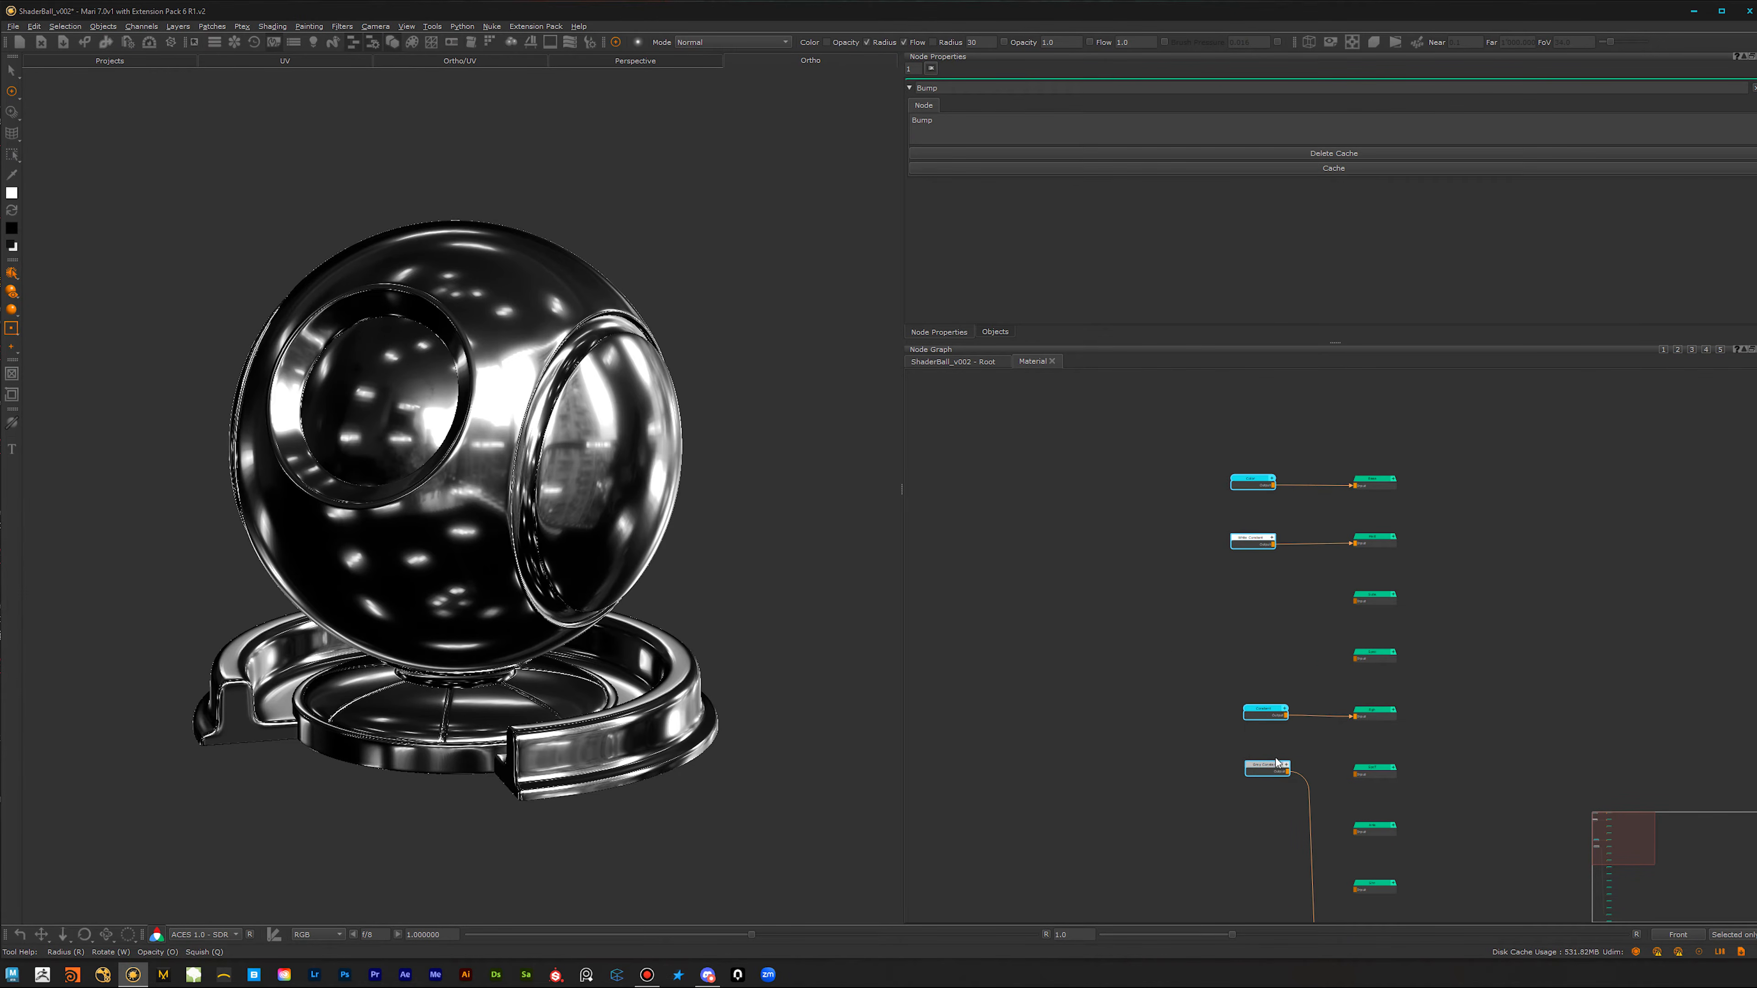
left_click_drag(1267, 770, 1063, 770)
mouse_move(512, 655)
middle_mouse_down("alt")
mouse_move(560, 667)
mouse_move(520, 651)
middle_mouse_up("alt")
right_click_drag(520, 651, 471, 669, "alt")
middle_click_drag(557, 636, 522, 695, "alt")
mouse_move(522, 695)
left_mouse_down("alt")
mouse_move(626, 689)
mouse_move(522, 695)
left_mouse_up("alt")
right_click_drag(580, 685, 639, 682, "alt")
mouse_move(552, 703)
middle_mouse_down("alt")
mouse_move(567, 580)
mouse_move(530, 683)
mouse_move(578, 659)
middle_mouse_up("alt")
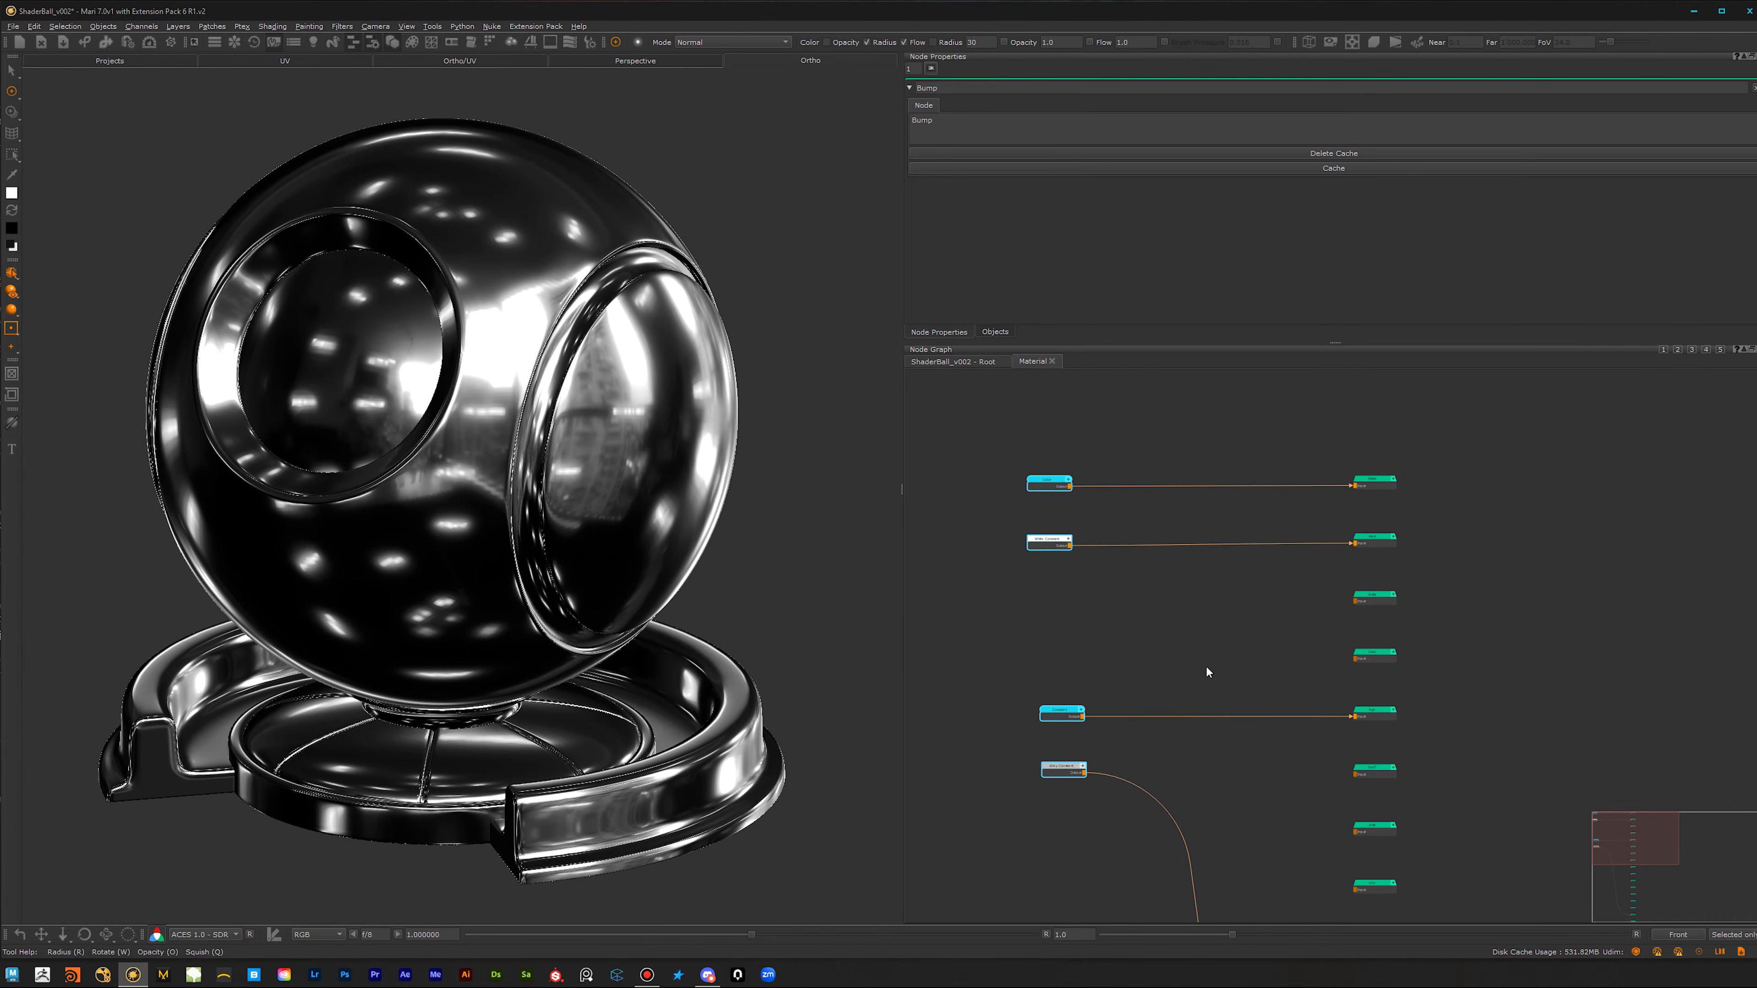
Step: Line up the two lower source nodes with the upper pair and shift all four farther from the outputs
left_click_drag(1141, 627, 999, 852)
left_click_drag(1064, 722, 1053, 721)
left_click_drag(1131, 420, 952, 887)
left_click_drag(1047, 716, 976, 717)
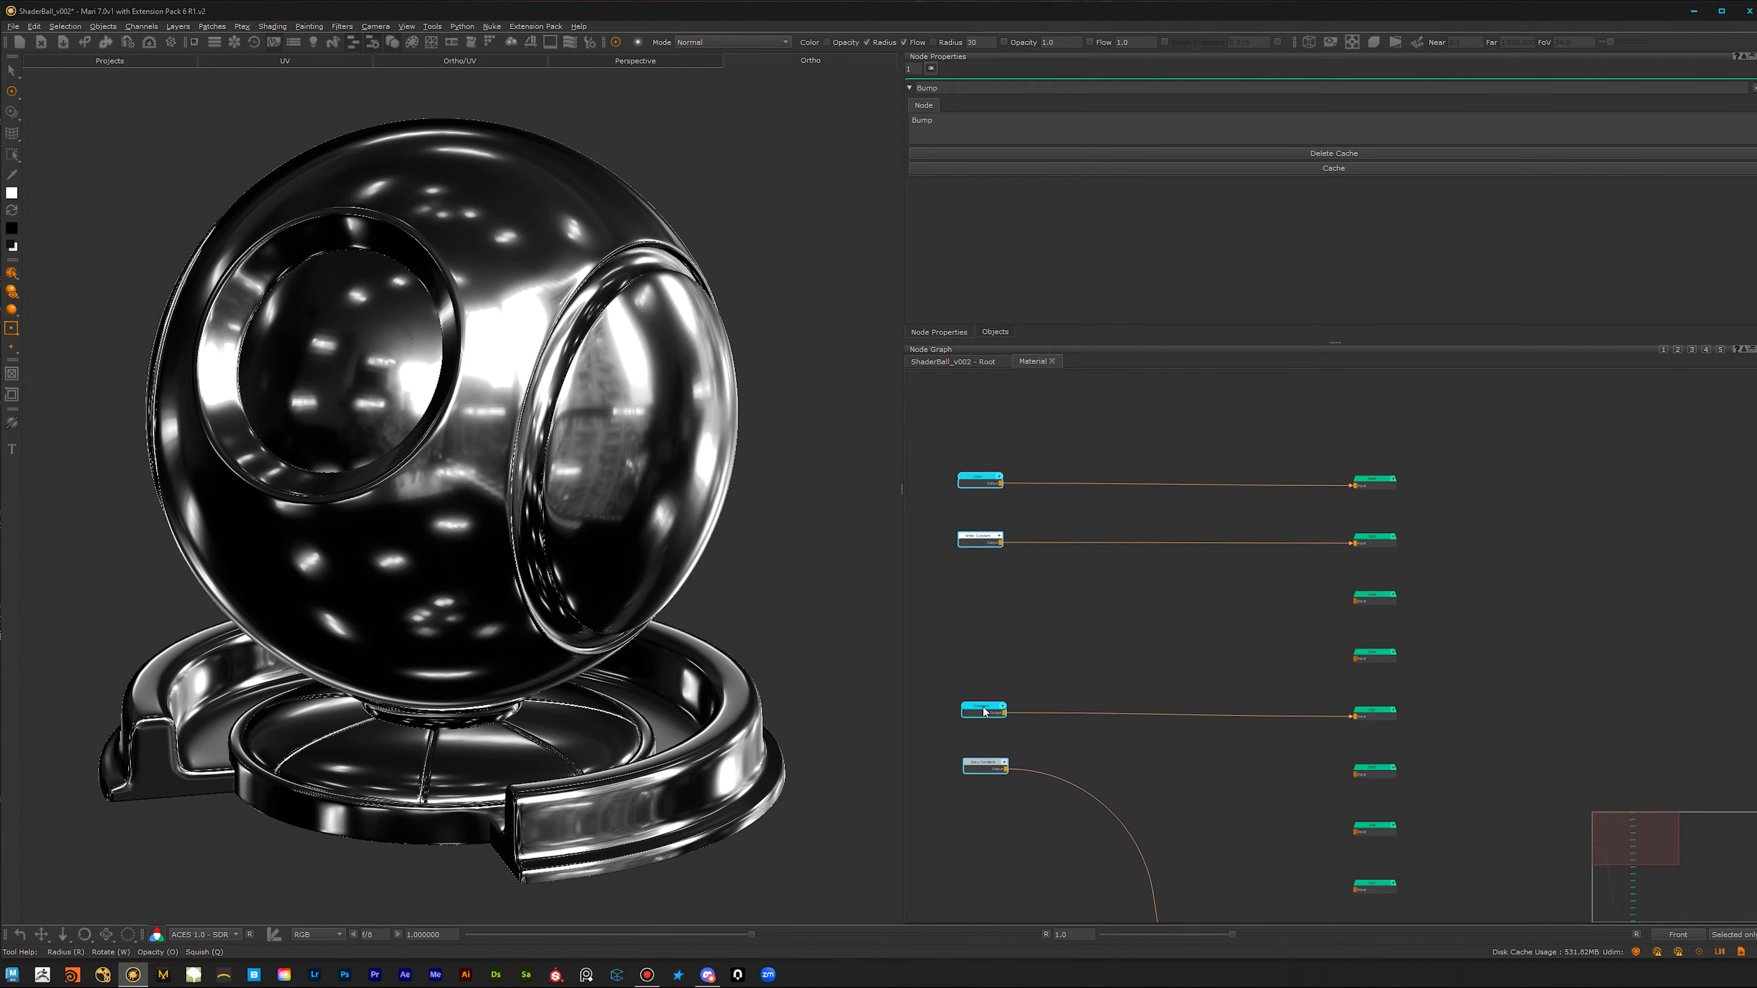
Step: Insert a Merge node on the base Color connection and another on the White Constant connection to the metallic output
left_click(1026, 398)
left_click(976, 489)
key("m")
left_click_drag(1054, 486, 1181, 493)
left_click(975, 542)
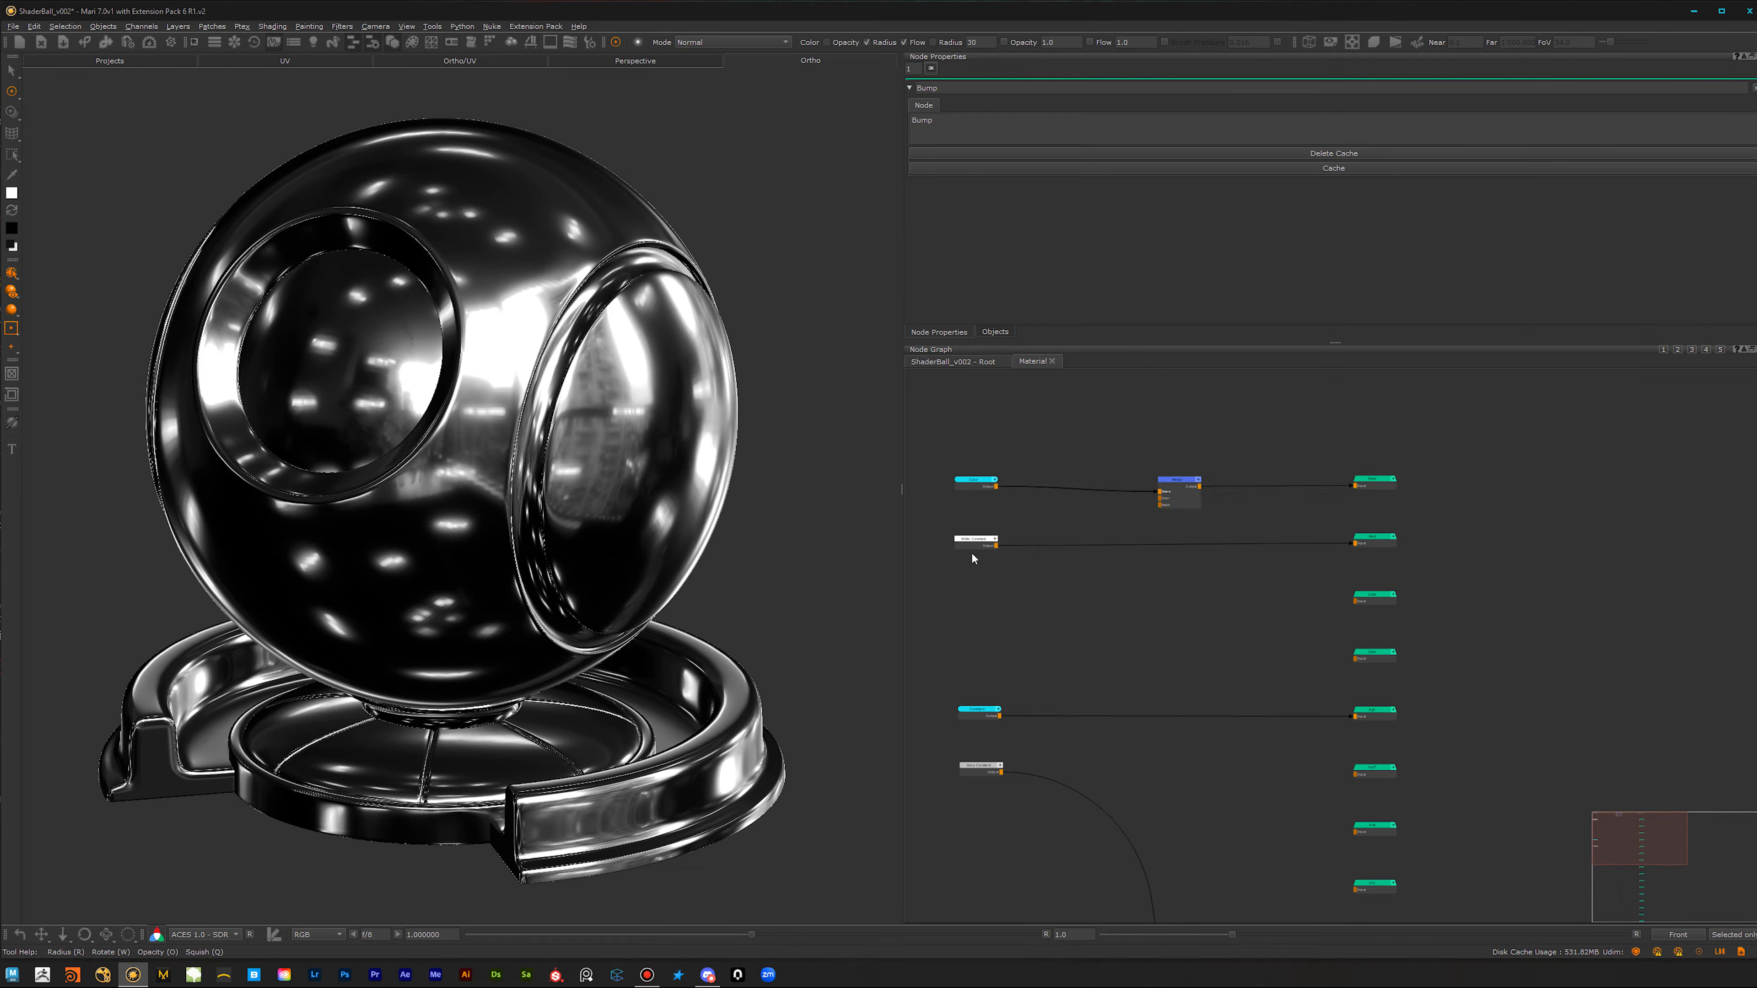
key("m")
left_click_drag(1049, 549, 1180, 545)
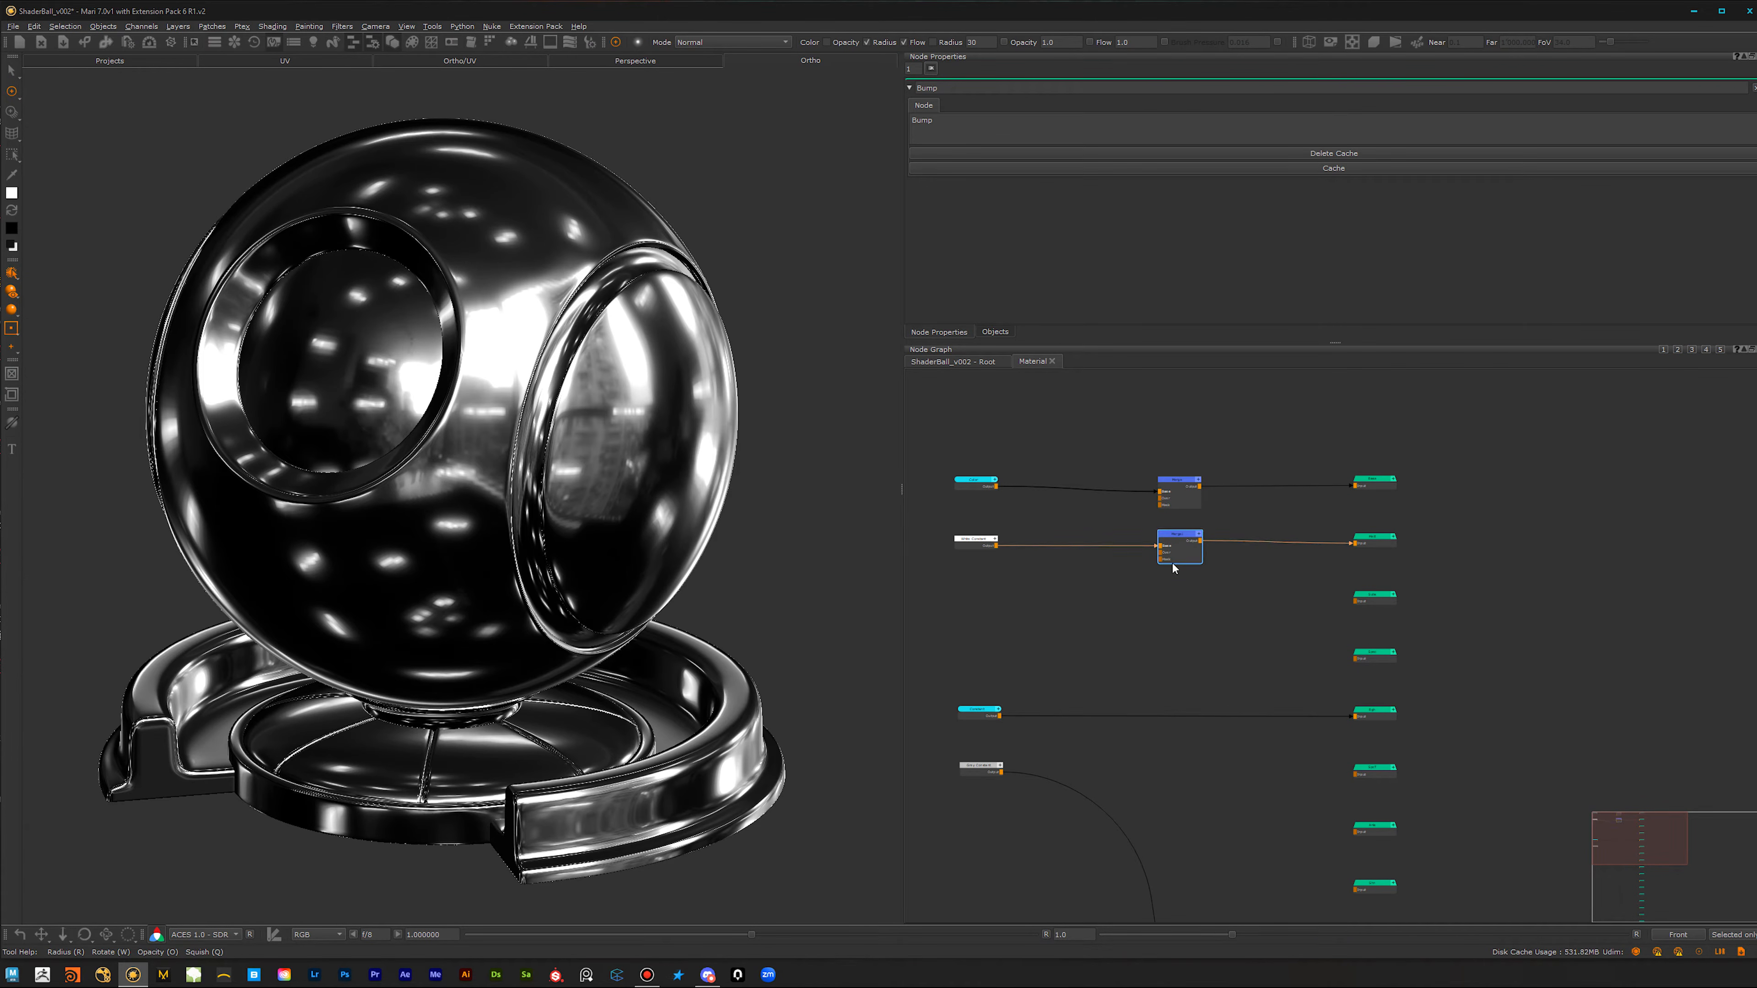
Step: Insert Merge nodes on the roughness Constant connection and on the Grey Constant connection to the bump output
left_click(981, 715)
key("m")
left_click_drag(1068, 713, 1188, 712)
left_click(982, 768)
key("m")
left_click_drag(1075, 787, 1195, 784)
Step: Add a second Color node and connect it to the Over input of the base color Merge
scroll(1169, 628, "up", 2)
middle_click_drag(1217, 491, 1166, 674)
scroll(1147, 647, "up", 3)
middle_click_drag(1193, 590, 1301, 560)
key("Tab")
type("colo")
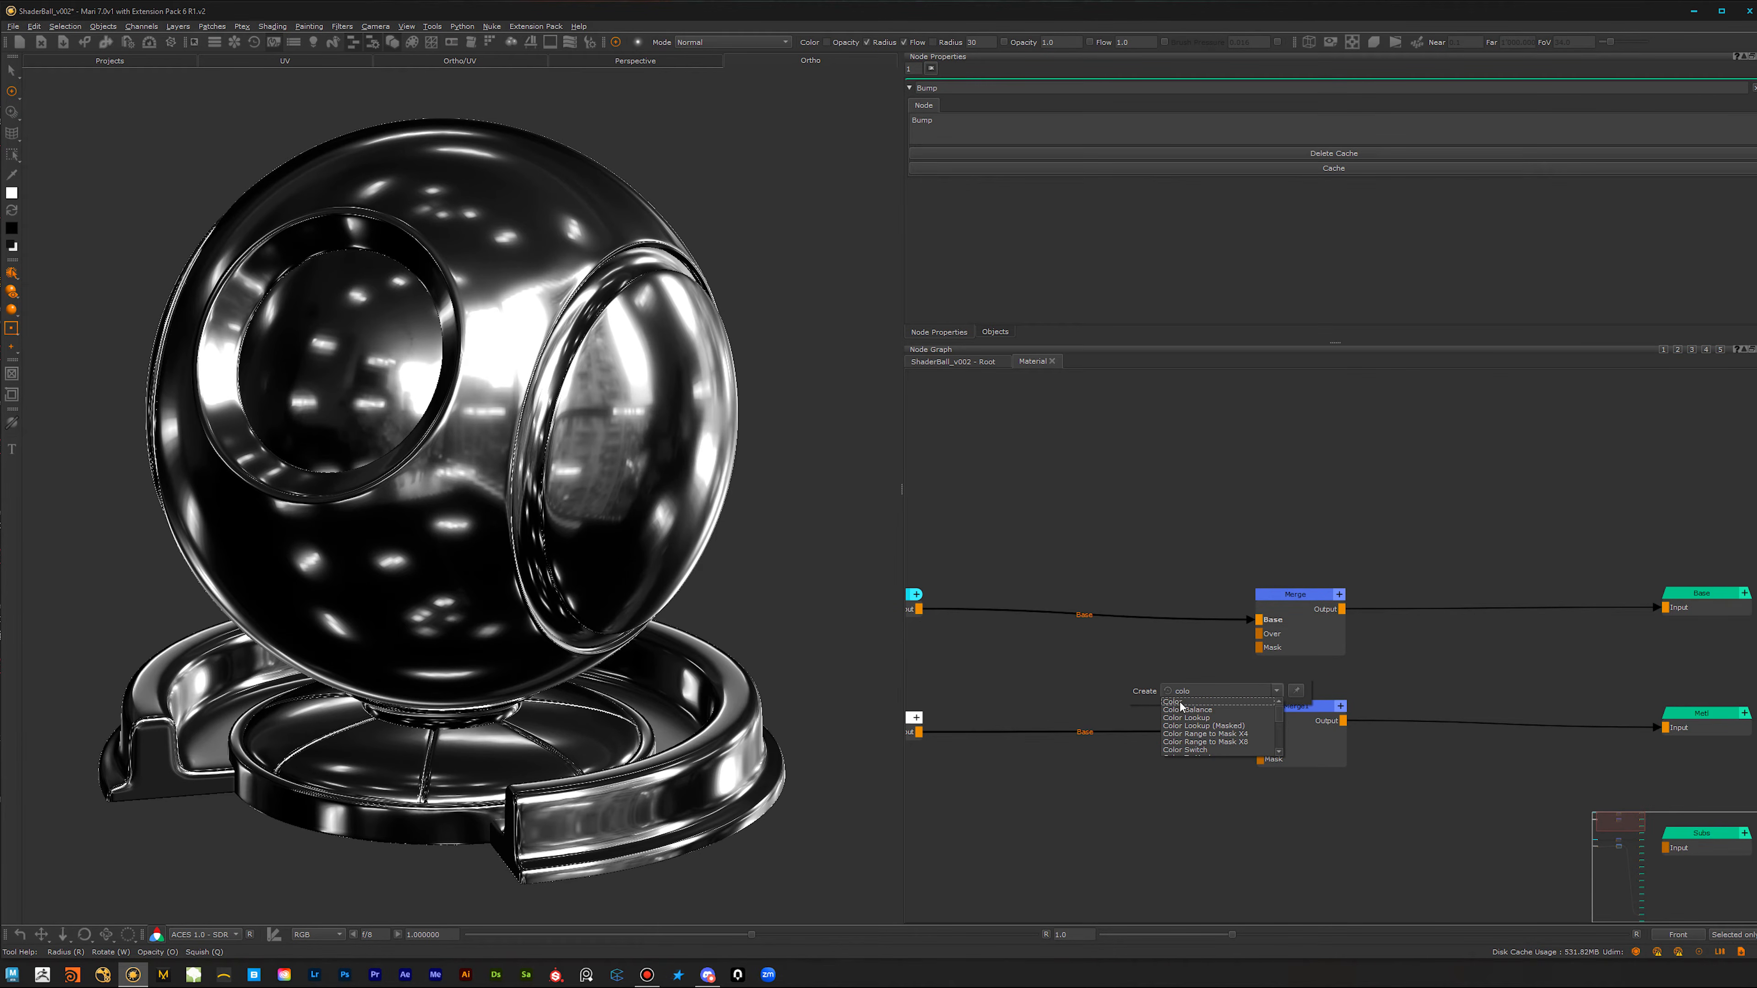
left_click(1181, 701)
left_click_drag(1180, 701, 1152, 685)
left_click(1298, 624)
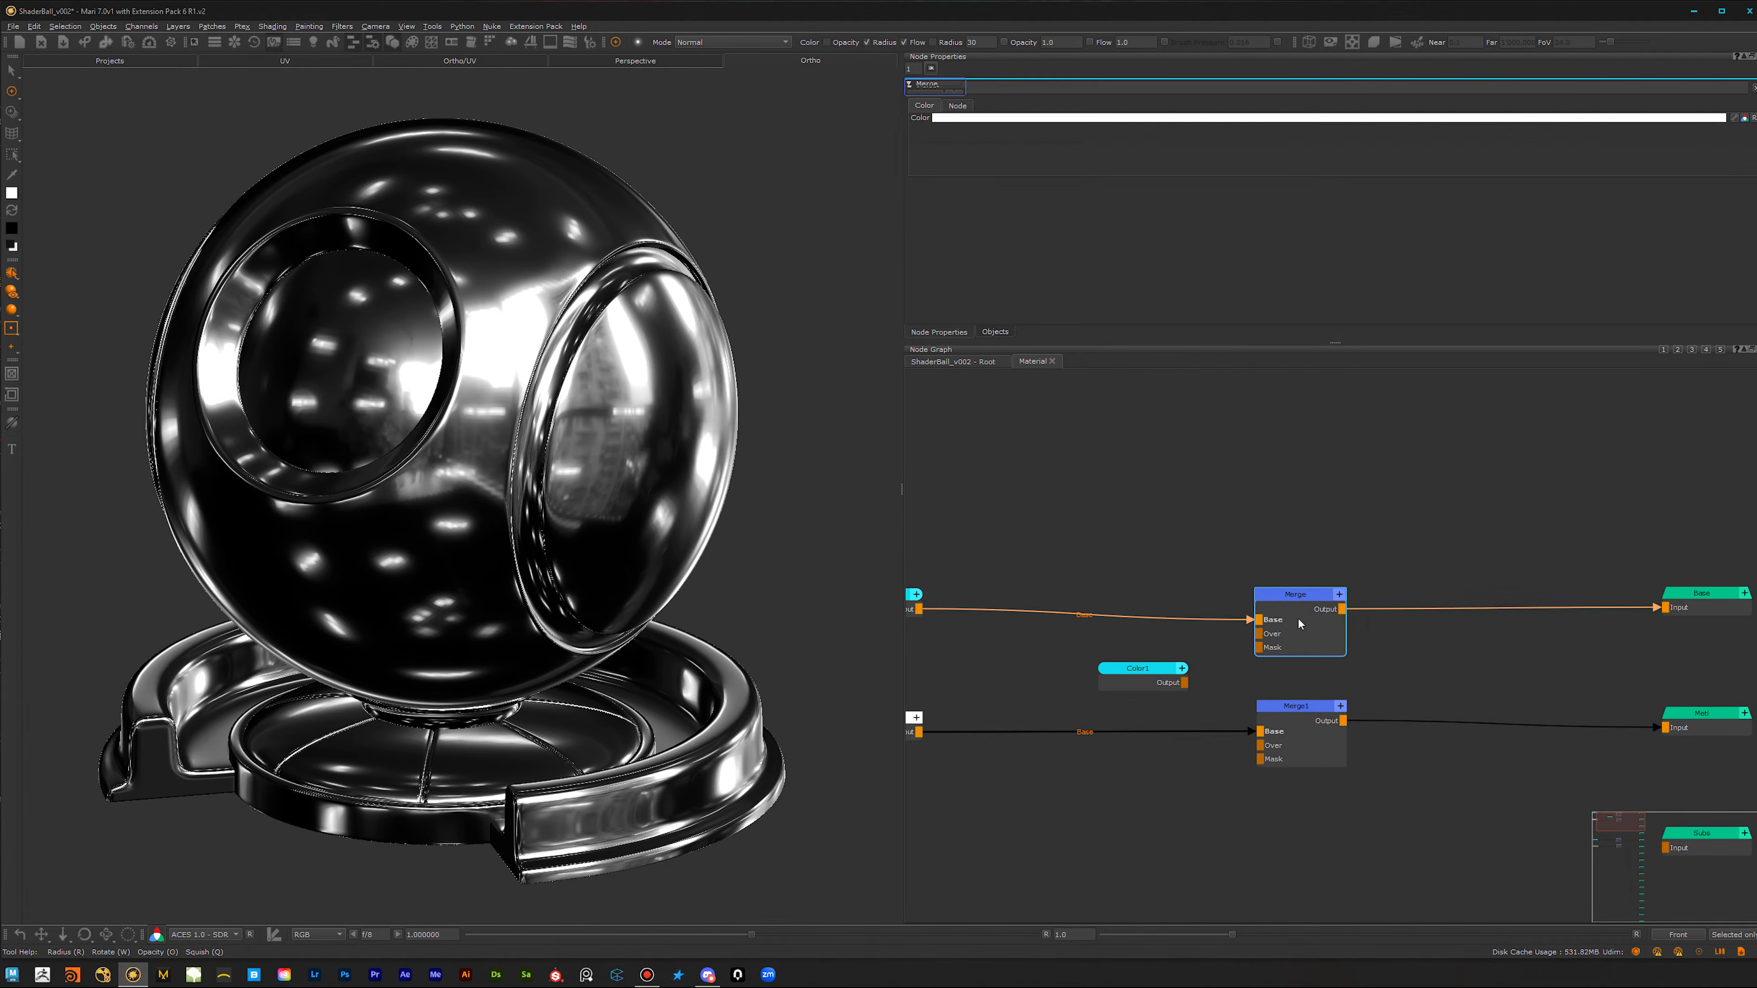
Step: Add a Black Constant node and connect it to the Over input of the metallic Merge
middle_click_drag(1191, 763, 1252, 648)
left_click(1204, 695)
key("Tab")
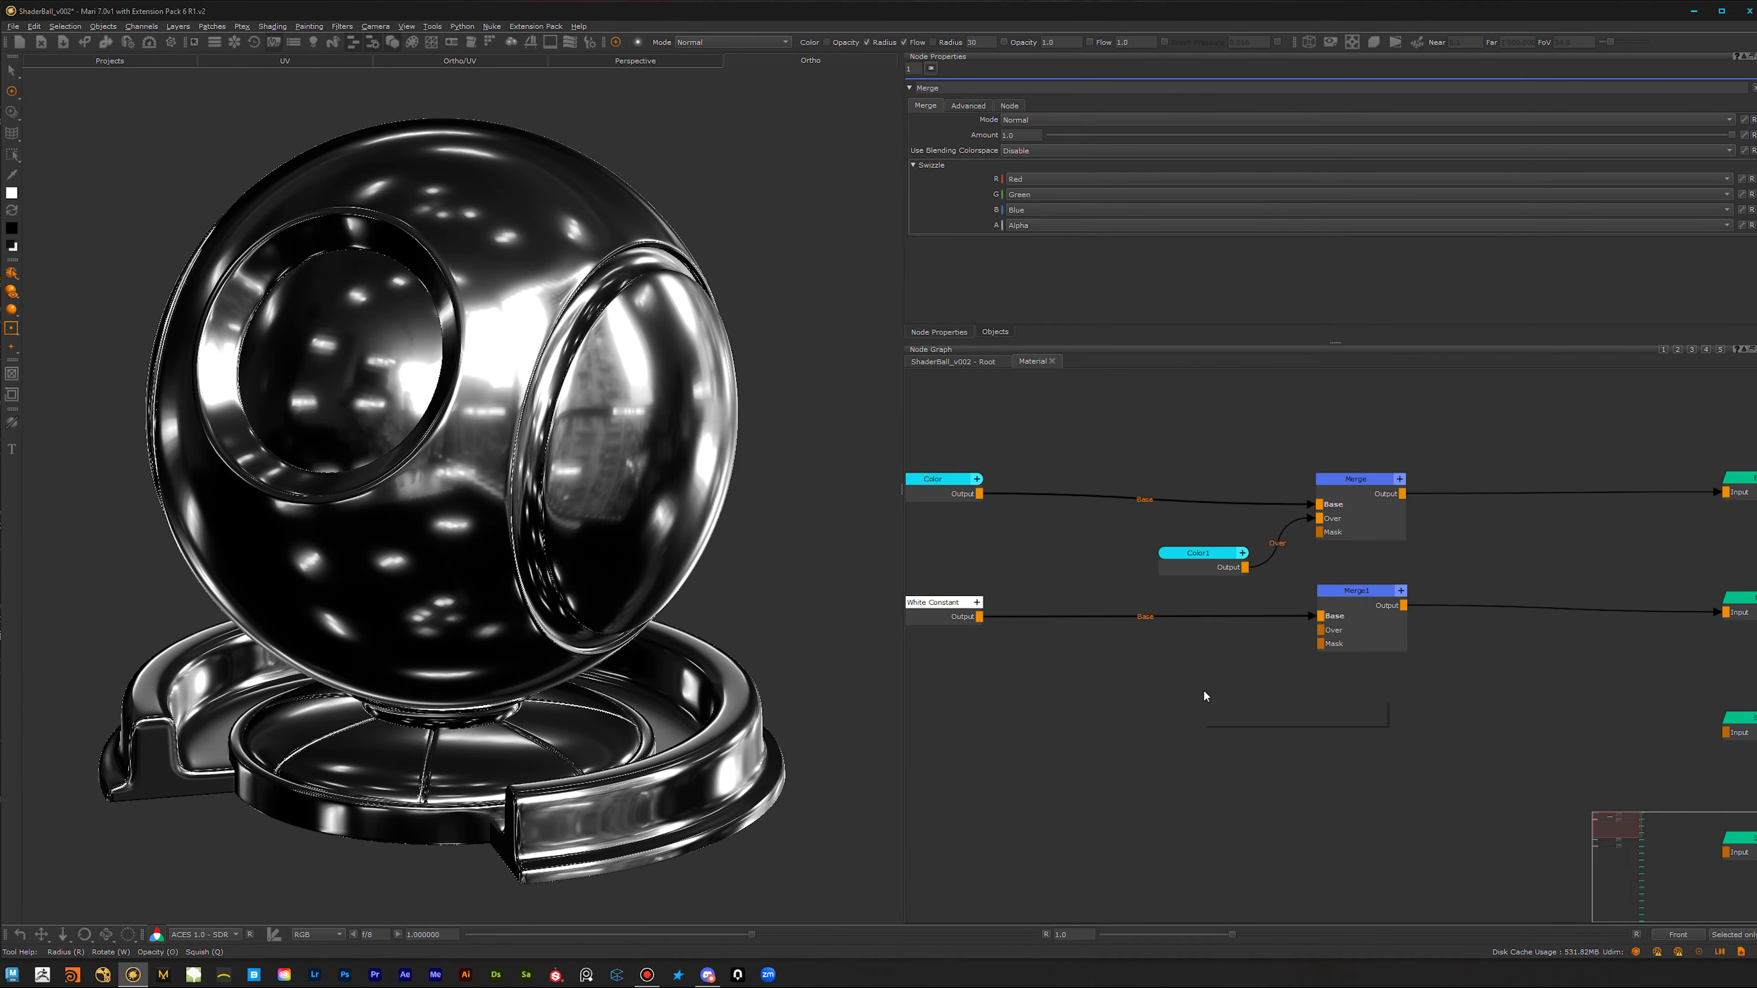
type("bla")
key("Down")
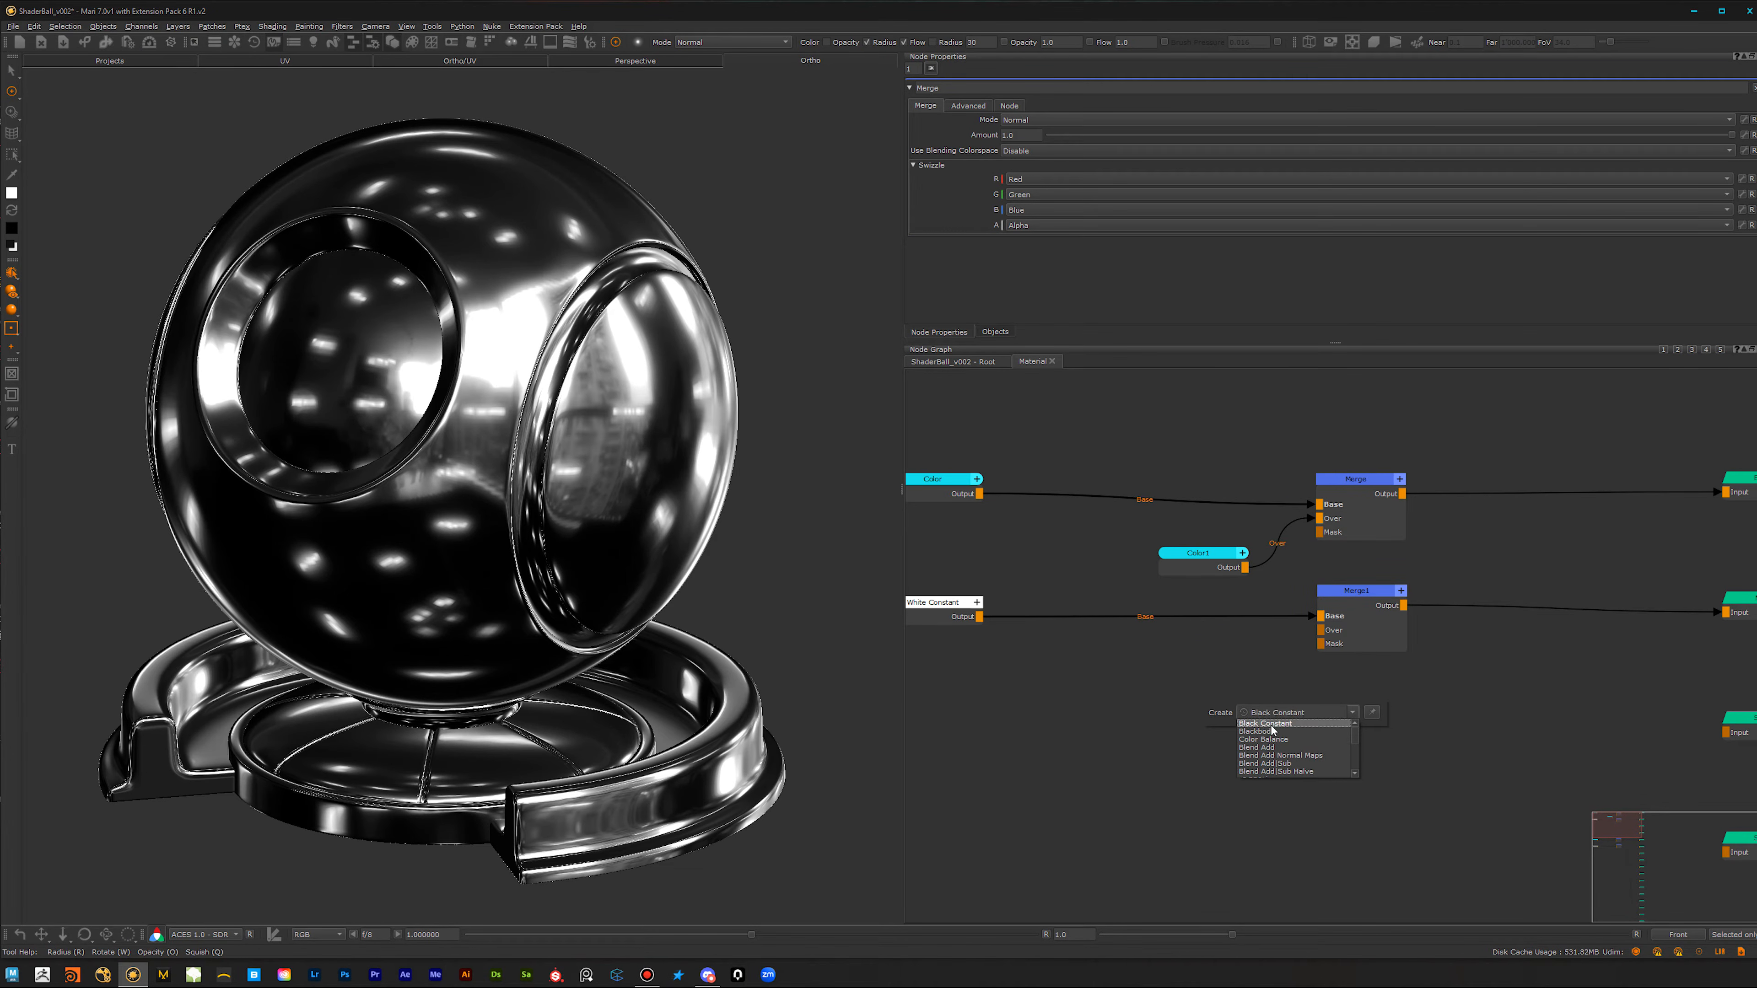
key("Return")
left_click(1244, 707)
left_click_drag(1320, 630, 1253, 702)
Step: Add a new Constant node and connect it to the Over input of the roughness Merge
scroll(1349, 761, "down", 3)
middle_click_drag(1349, 777, 1274, 519)
scroll(1192, 710, "up", 4)
middle_click_drag(1355, 617, 1386, 673)
left_click(1236, 695)
key("Tab")
type("con")
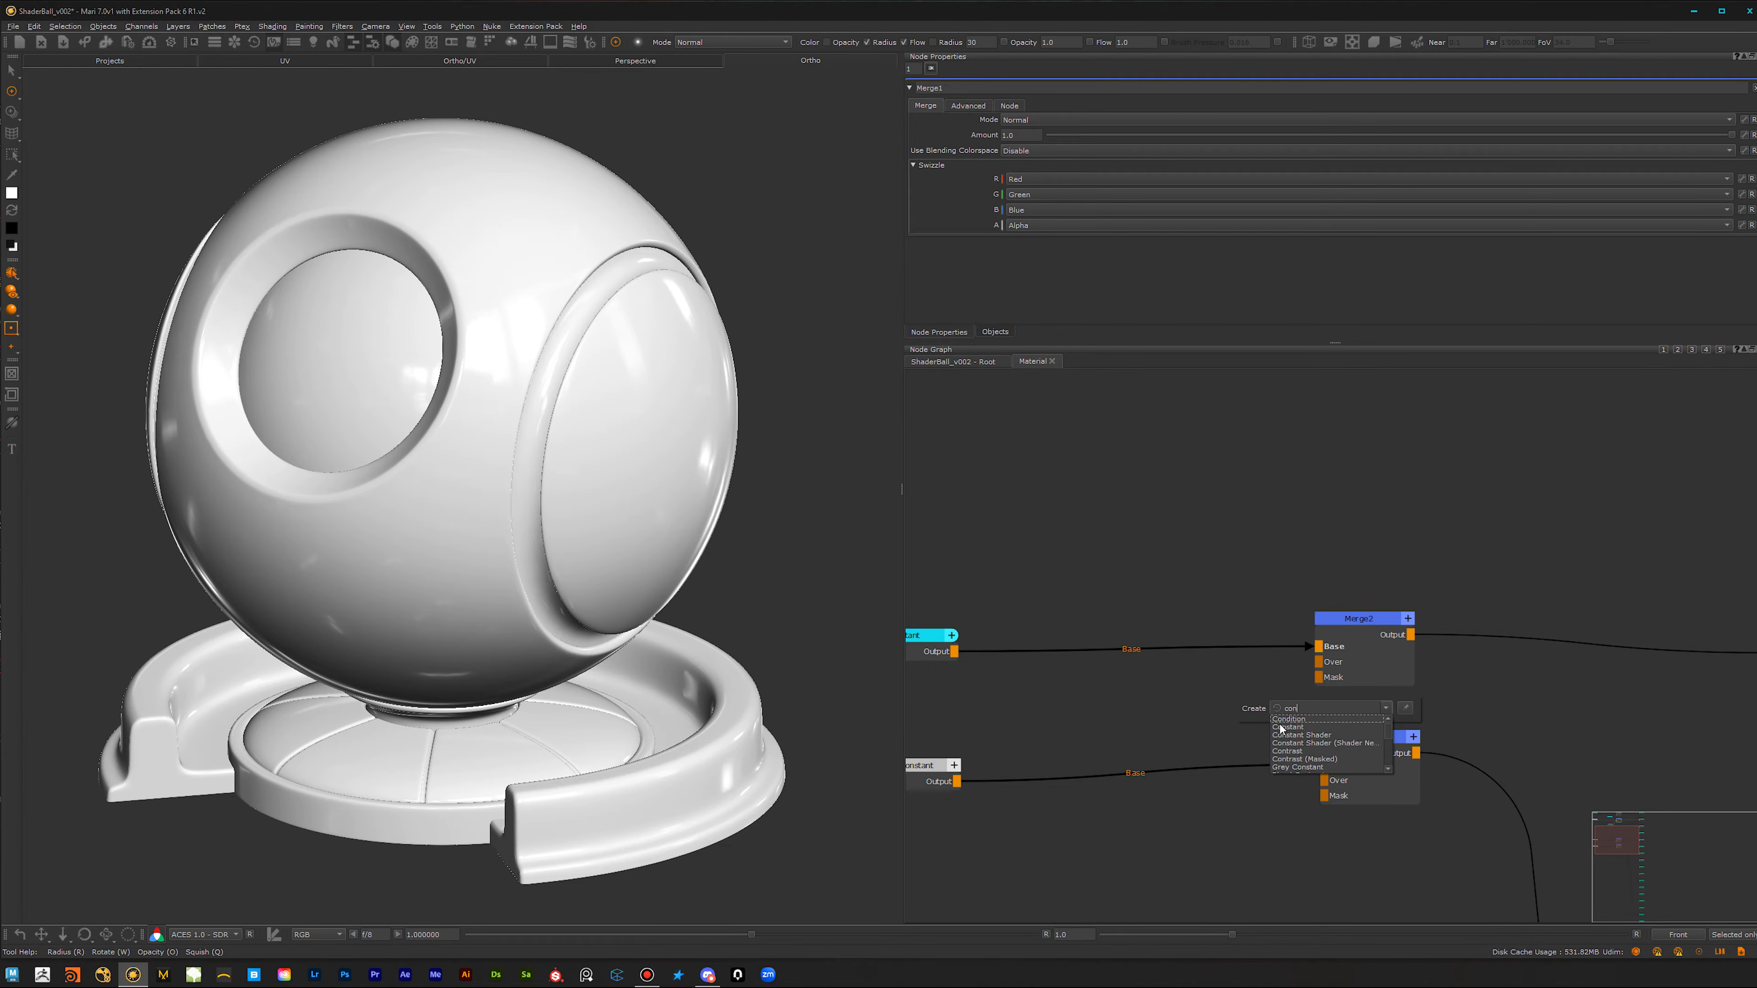
left_click(1287, 727)
left_click(1177, 708)
left_click(1359, 655)
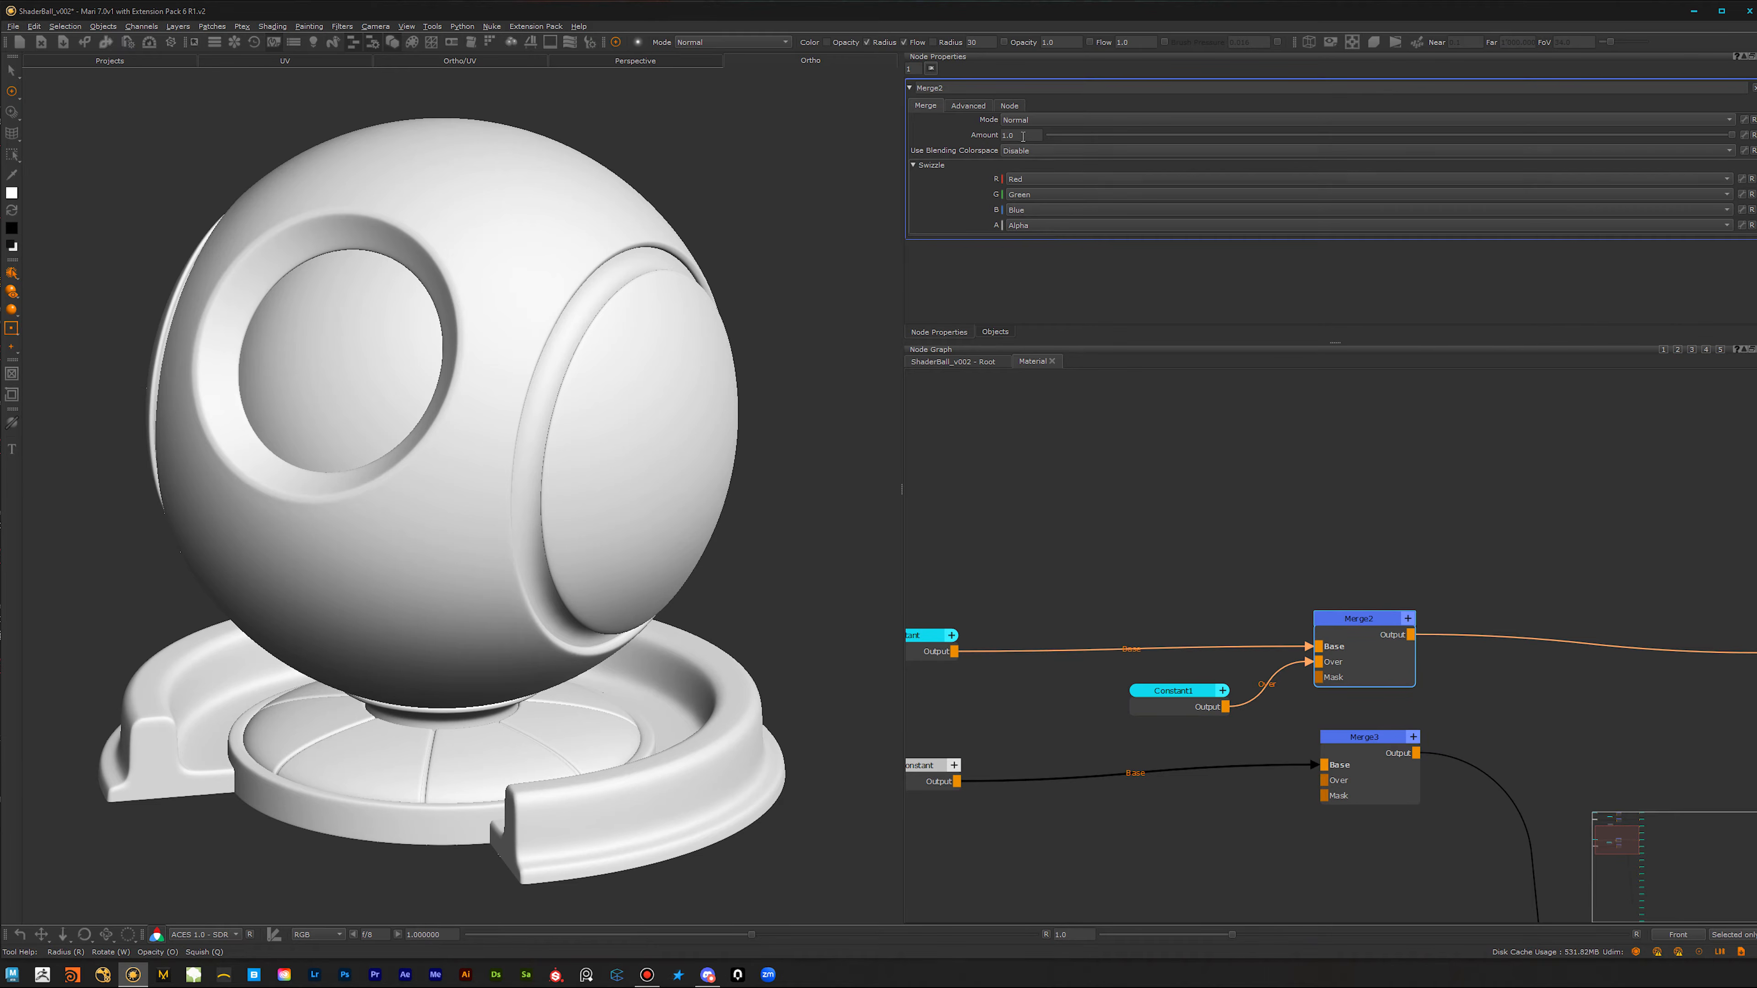
Step: Move the new roughness Constant node slightly lower and set its value to 0.5
left_click_drag(1196, 714, 1195, 720)
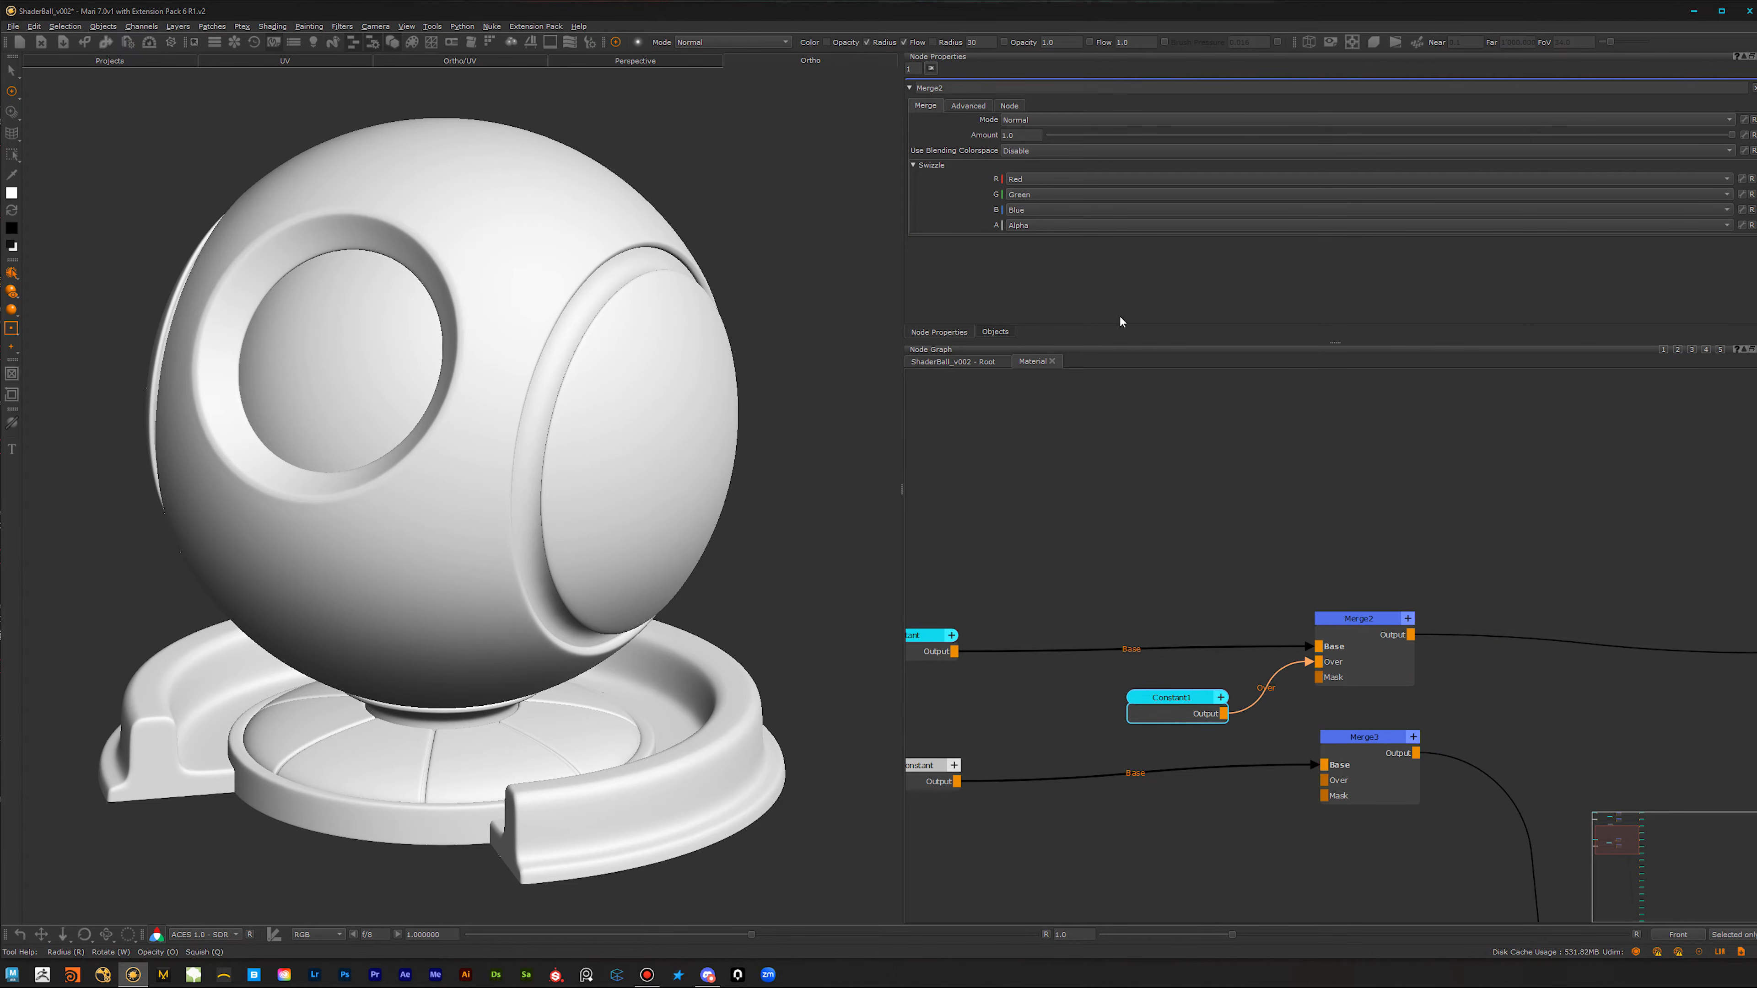
left_click(1189, 698)
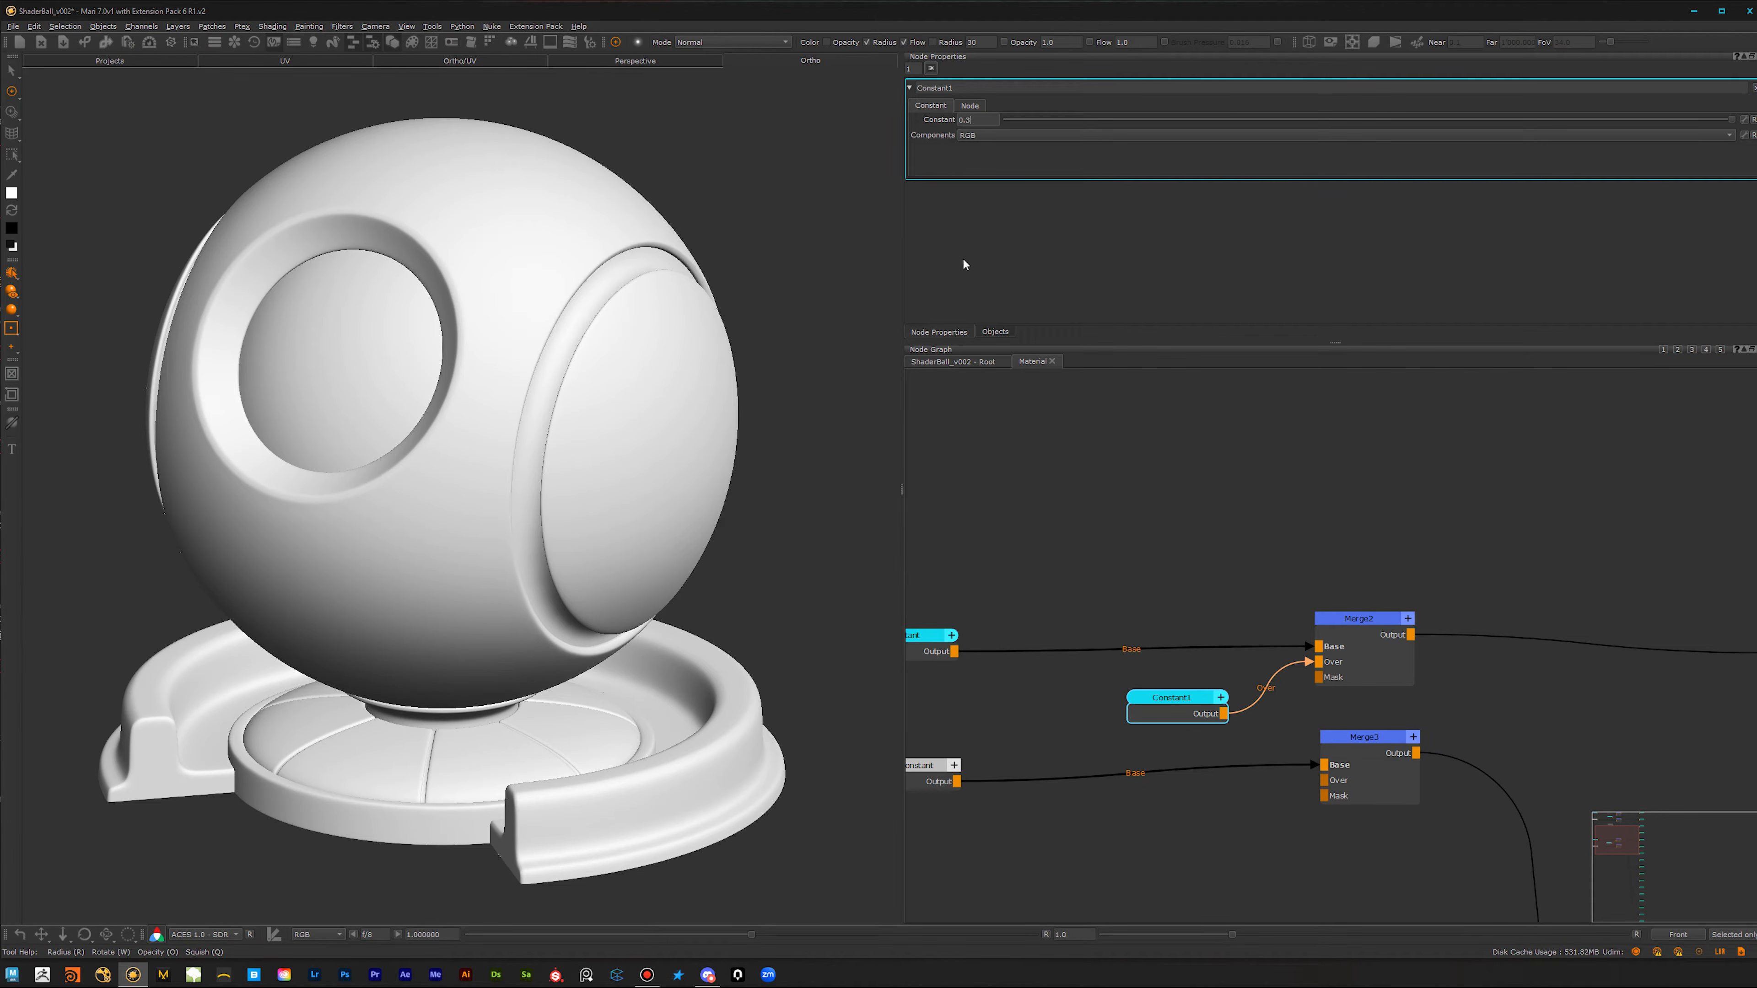
key("Return")
Step: Add another Constant node with a value of 0.5 and connect it to the bump Merge's Over input
right_click_drag(1221, 834, 1078, 825, "alt")
middle_click_drag(1077, 824, 1141, 725, "alt")
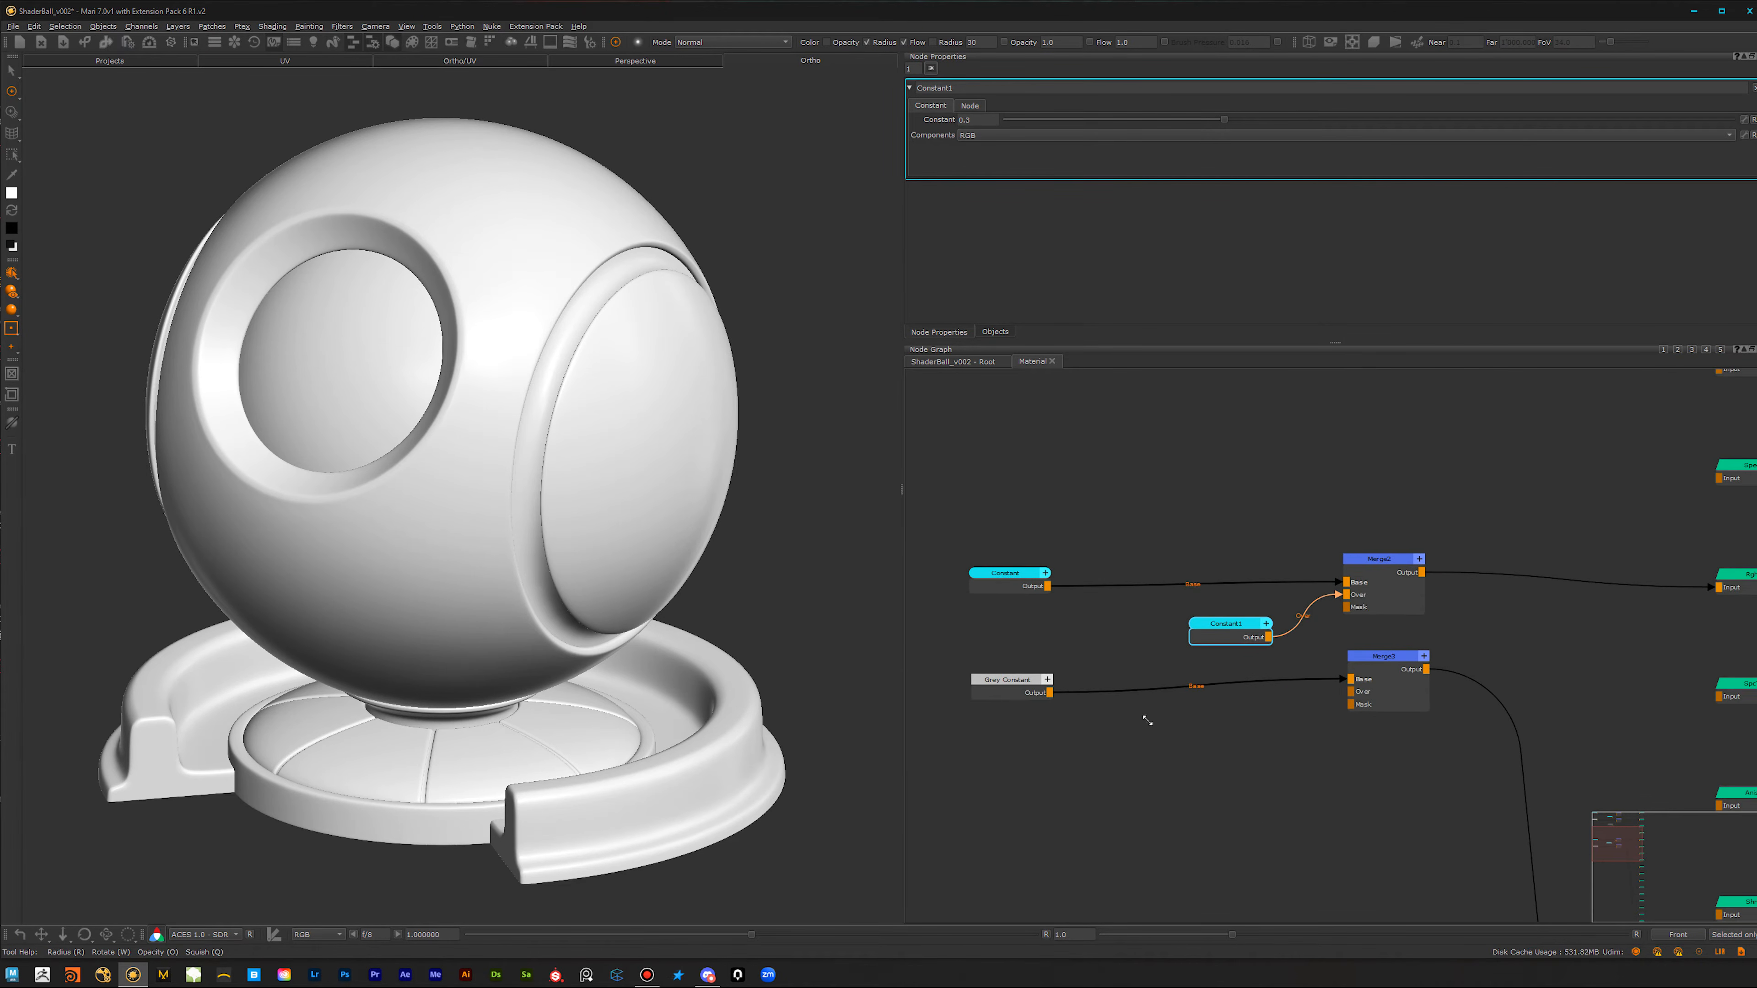
right_click_drag(1140, 726, 1227, 735, "alt")
left_click(1241, 725)
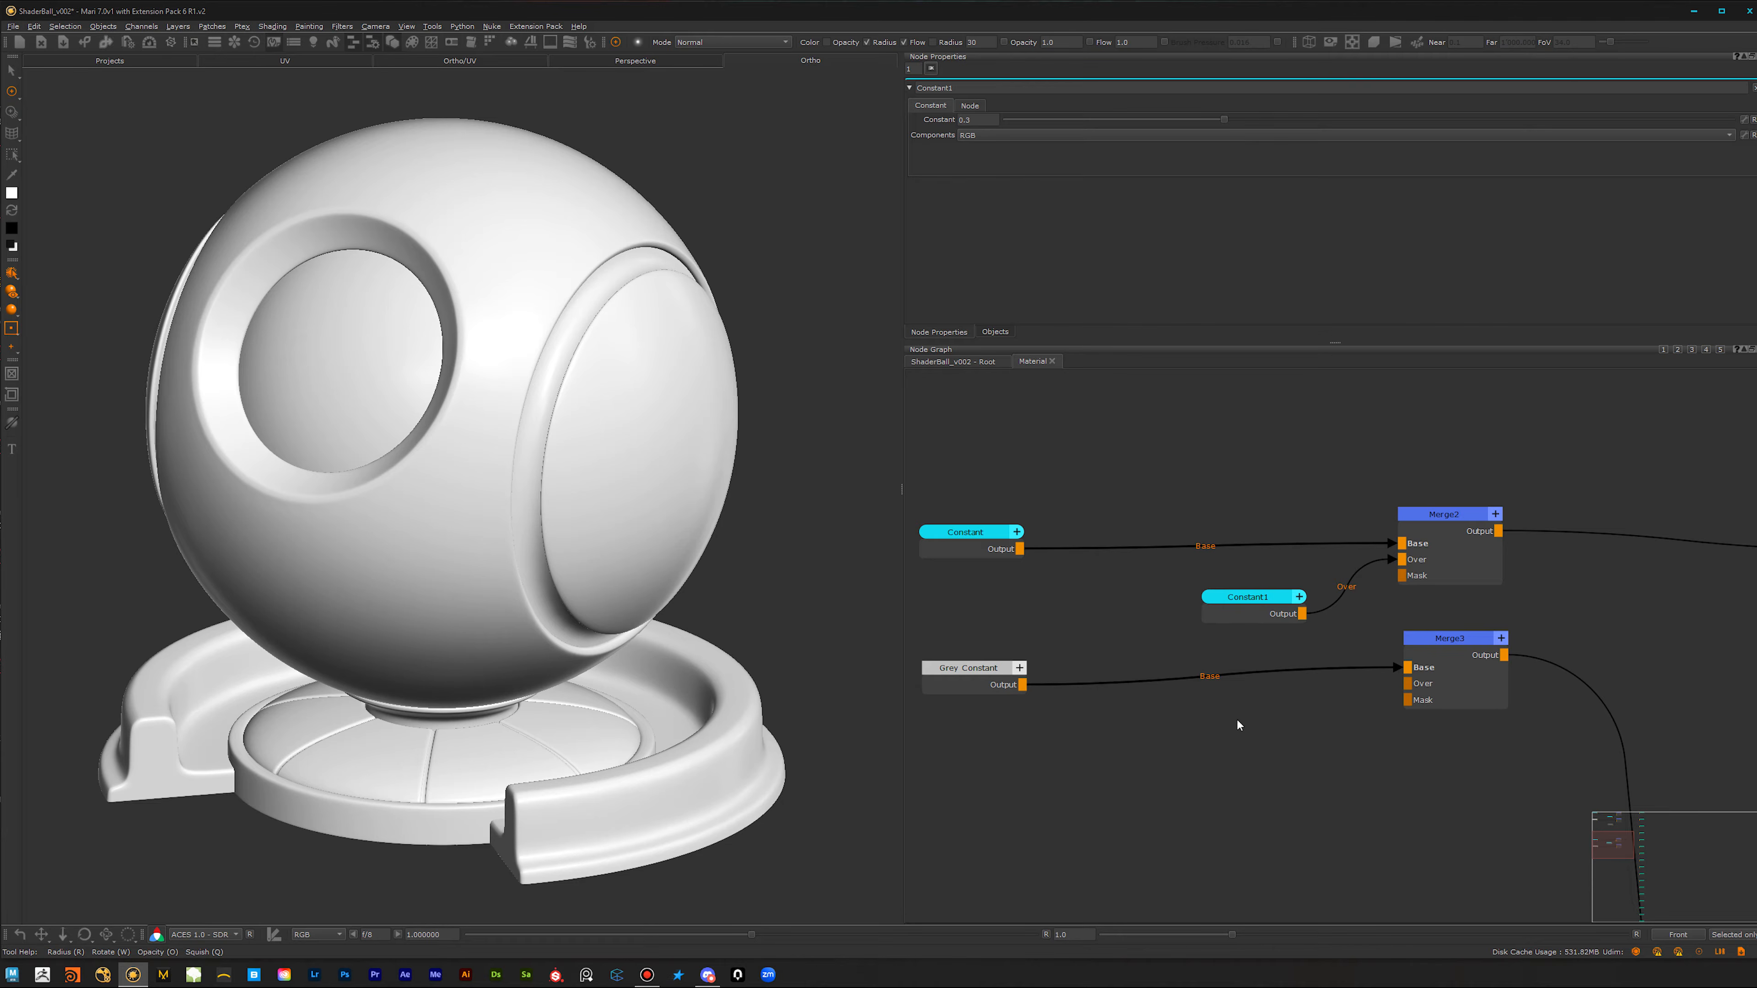
key("Tab")
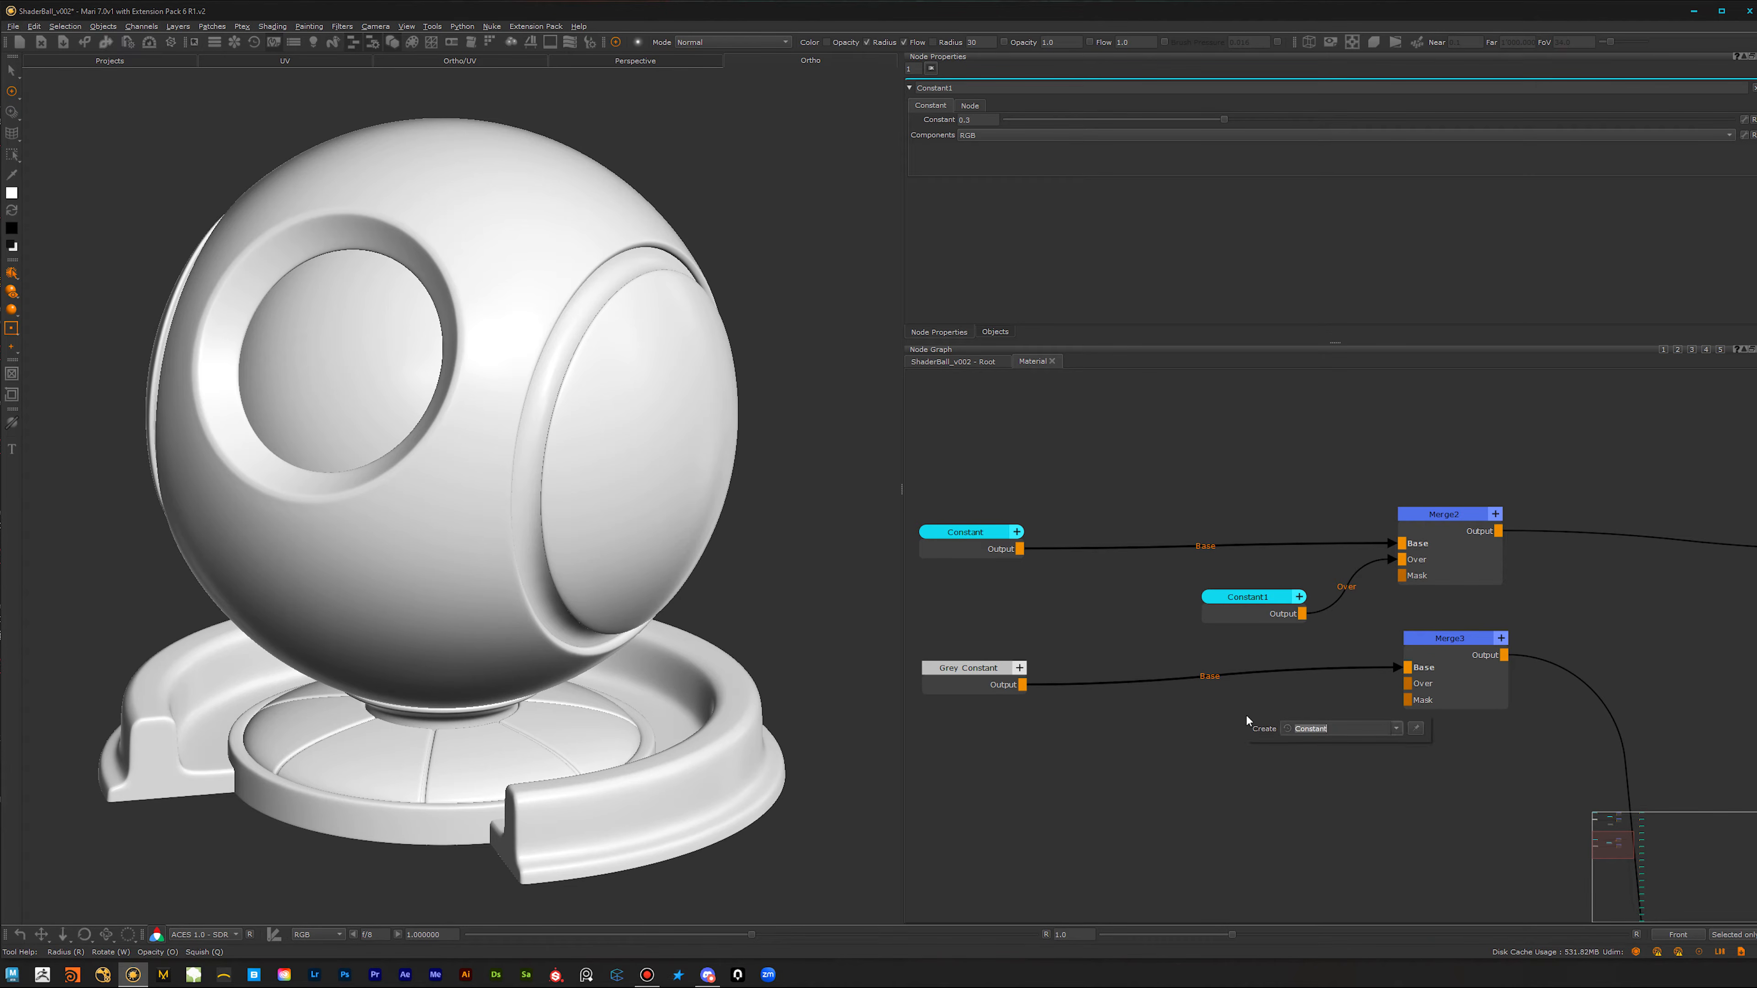
type("con")
left_click(1307, 747)
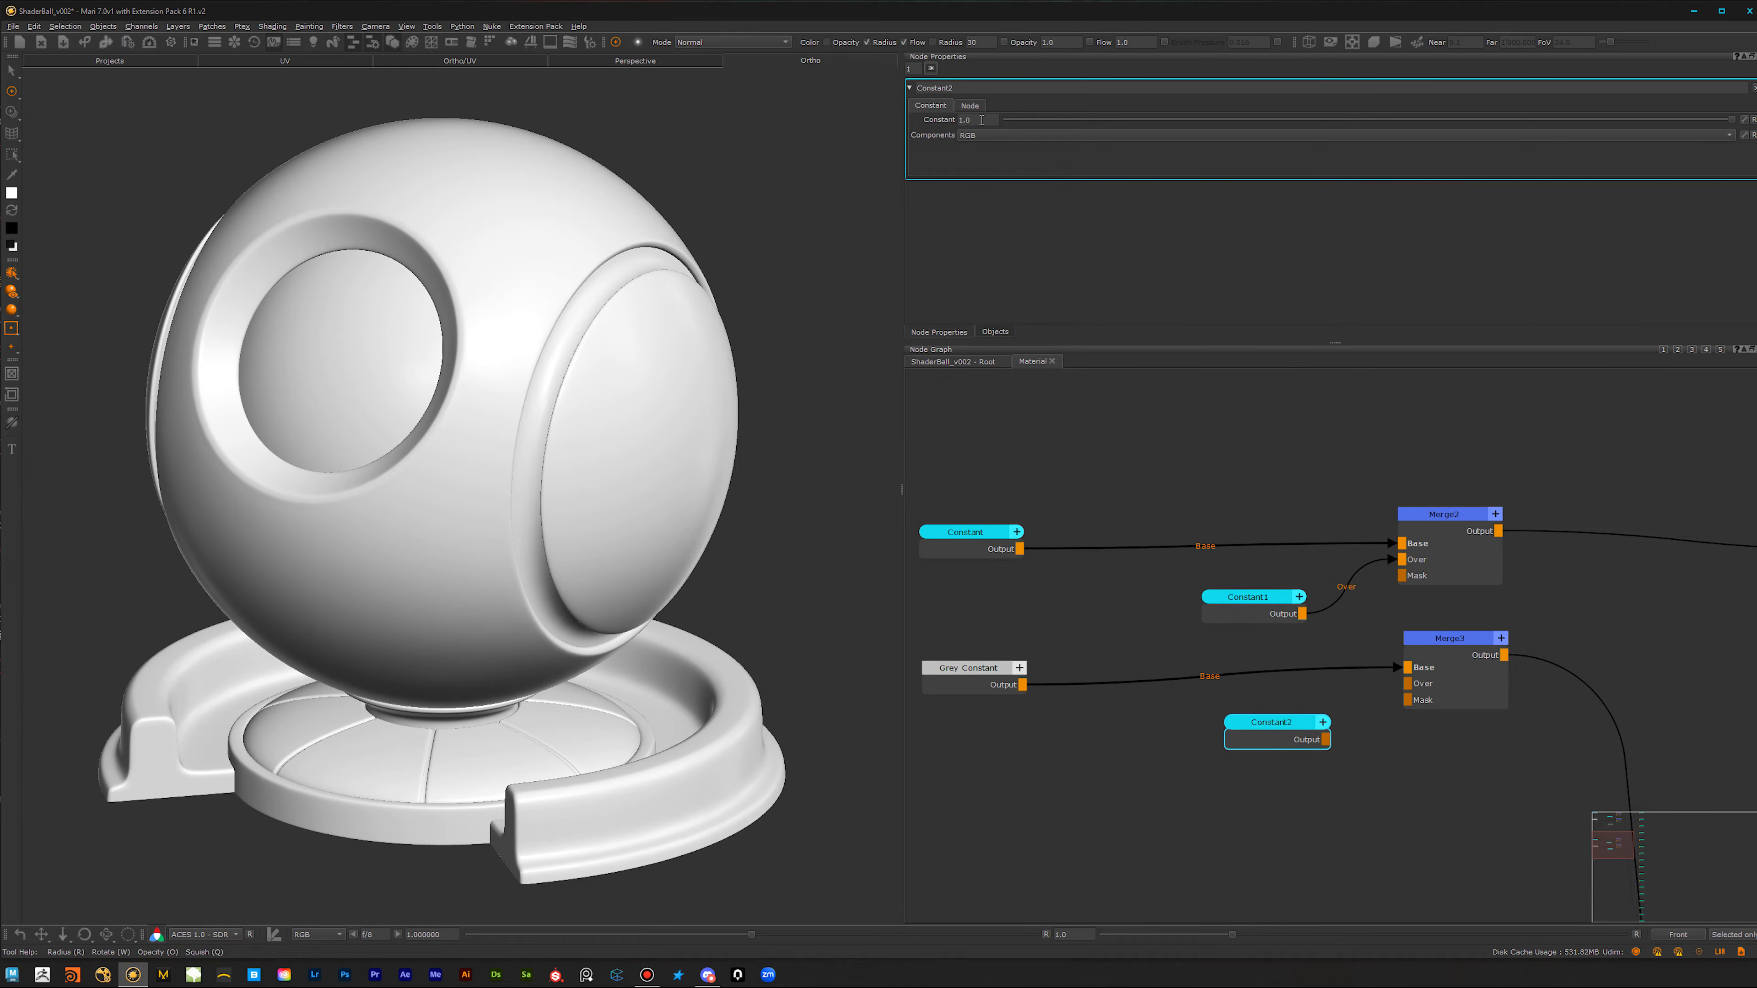
type("0.5")
key("Return")
left_click_drag(1326, 740, 1408, 683)
Step: Set the Color node feeding the base color Merge's Over input to a saturated golden yellow with a hue of about 41
scroll(1425, 775, "down", 2)
right_click_drag(1169, 816, 1079, 823, "alt")
middle_click_drag(1231, 762, 1196, 871, "alt")
middle_click_drag(1270, 484, 1187, 661, "alt")
right_click_drag(1187, 661, 1583, 498, "alt")
left_click(1258, 722)
double_click(1258, 721)
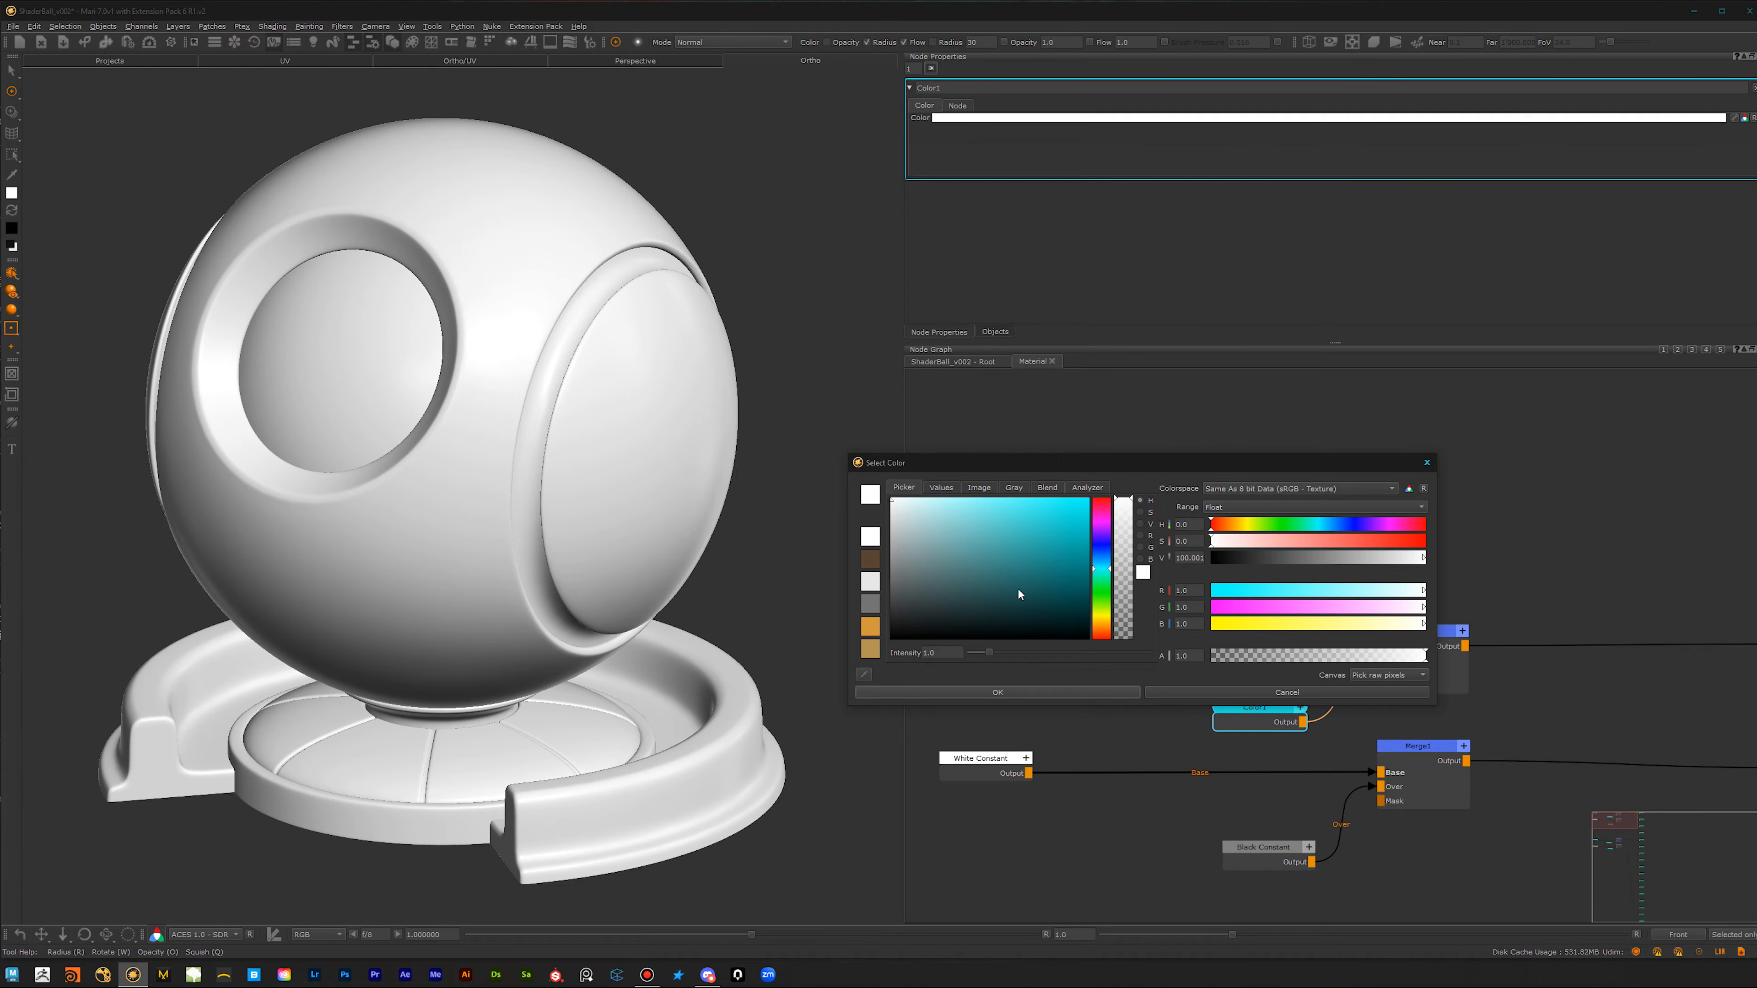
left_click_drag(1249, 524, 1360, 548)
left_click(1237, 531)
left_click_drag(1237, 532, 1237, 529)
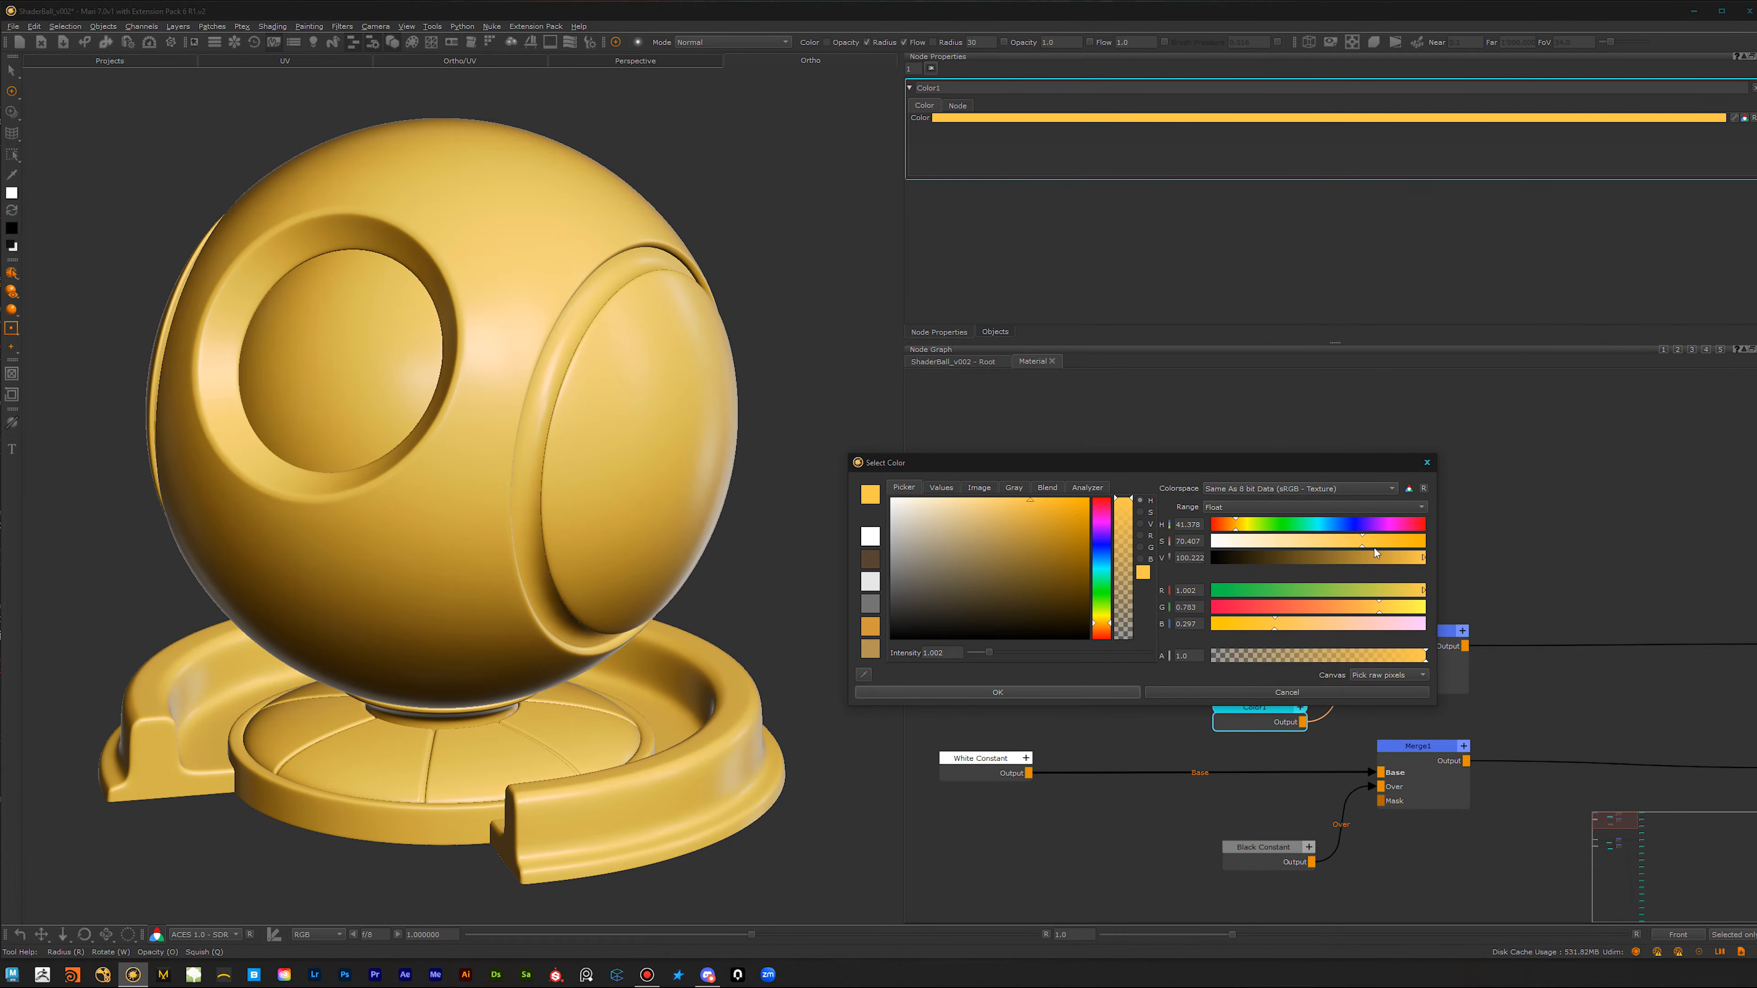
left_click_drag(1385, 552, 1390, 552)
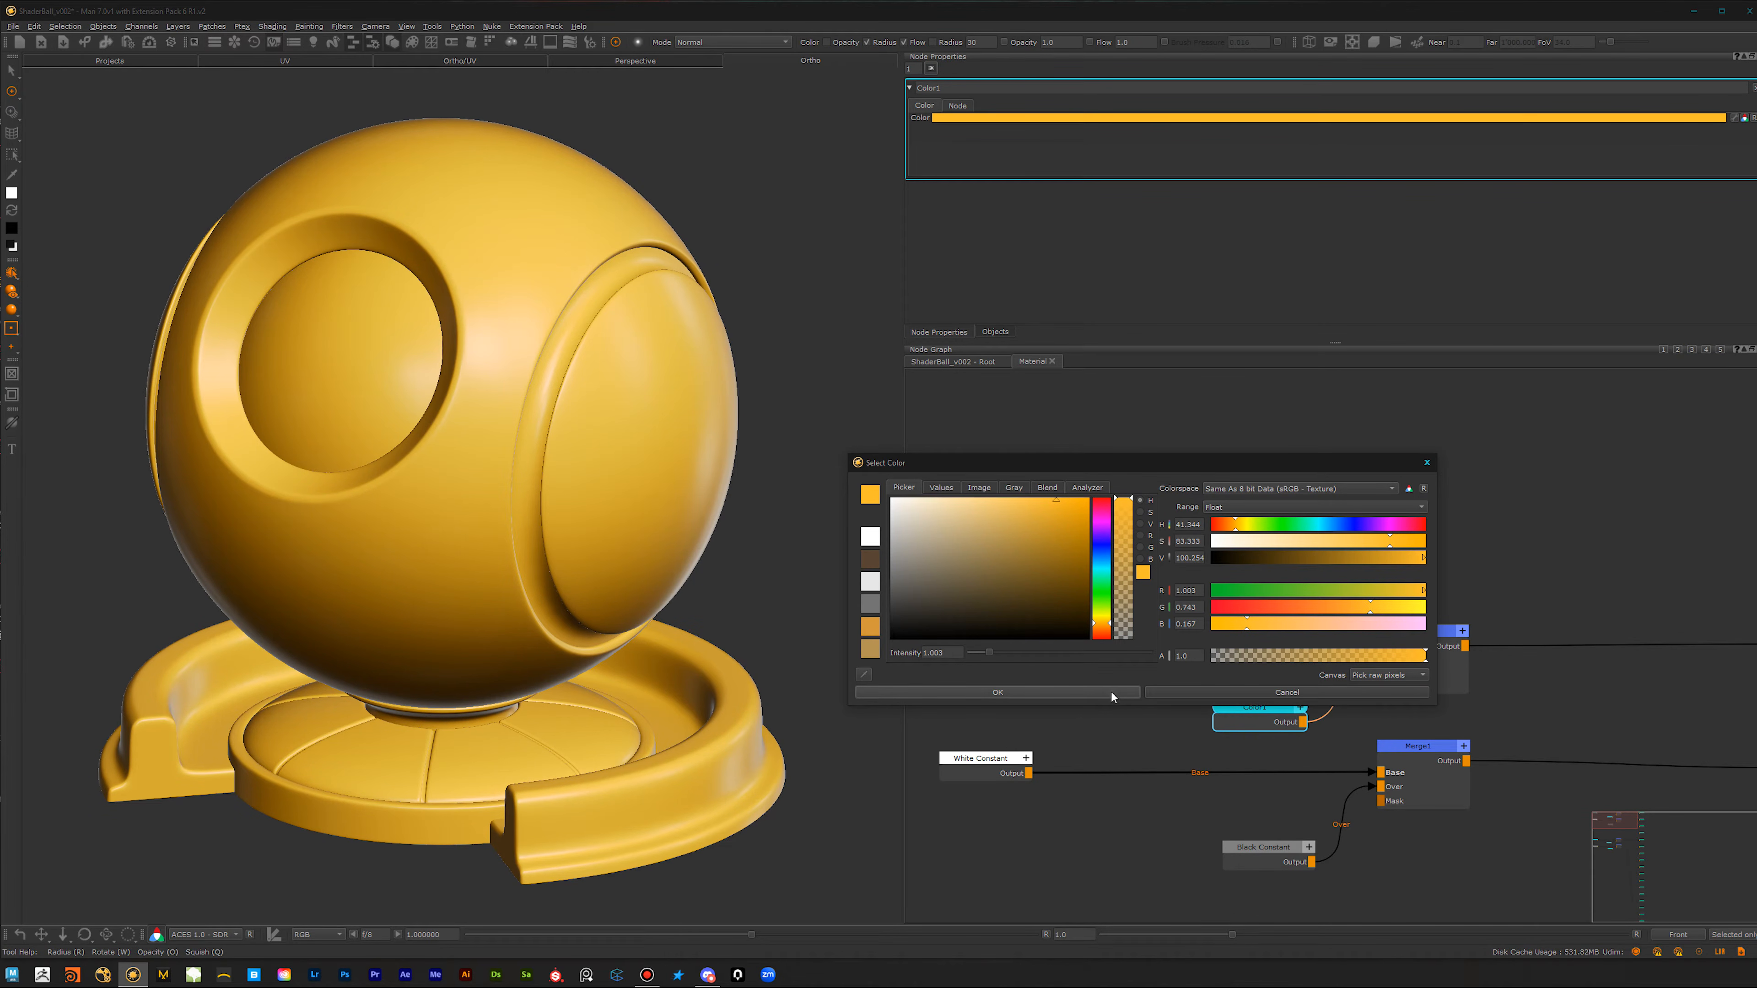
left_click_drag(1393, 547, 1400, 540)
left_click(1114, 694)
left_click_drag(600, 623, 501, 631, "alt")
right_click_drag(1286, 661, 996, 709, "alt")
middle_click_drag(1215, 749, 1177, 667, "alt")
left_click_drag(435, 573, 514, 622, "alt")
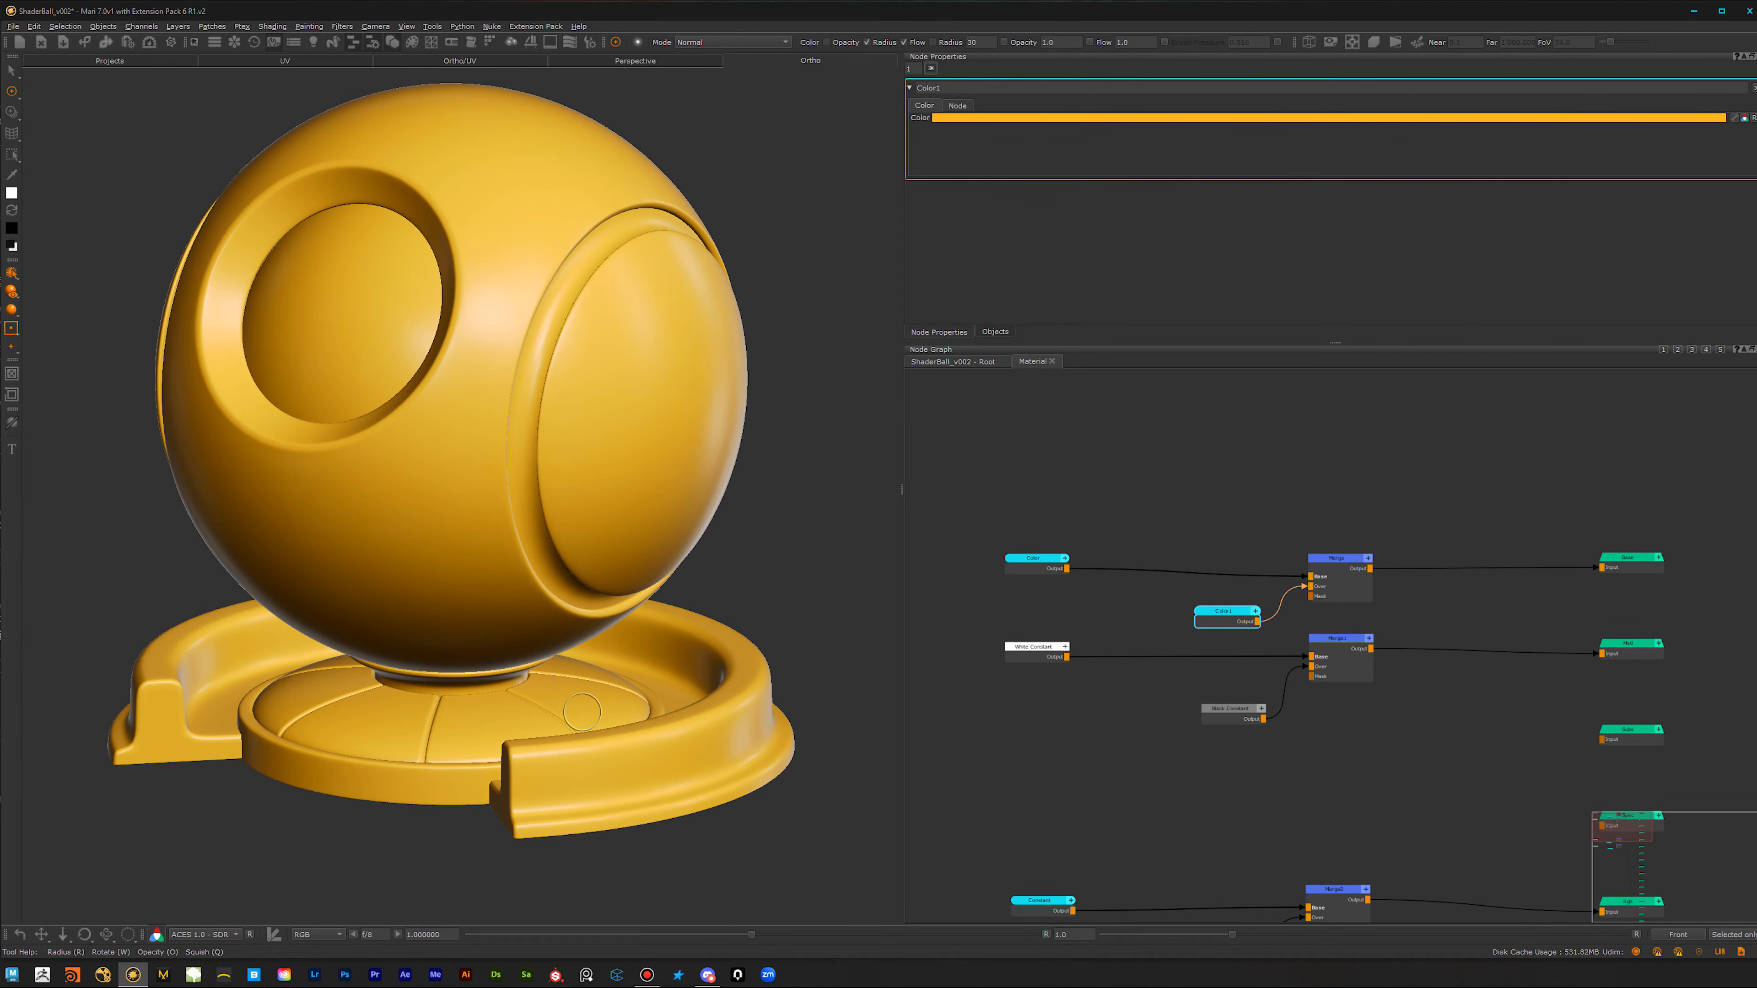
left_click_drag(588, 706, 577, 647, "alt")
right_click_drag(612, 734, 564, 769, "alt")
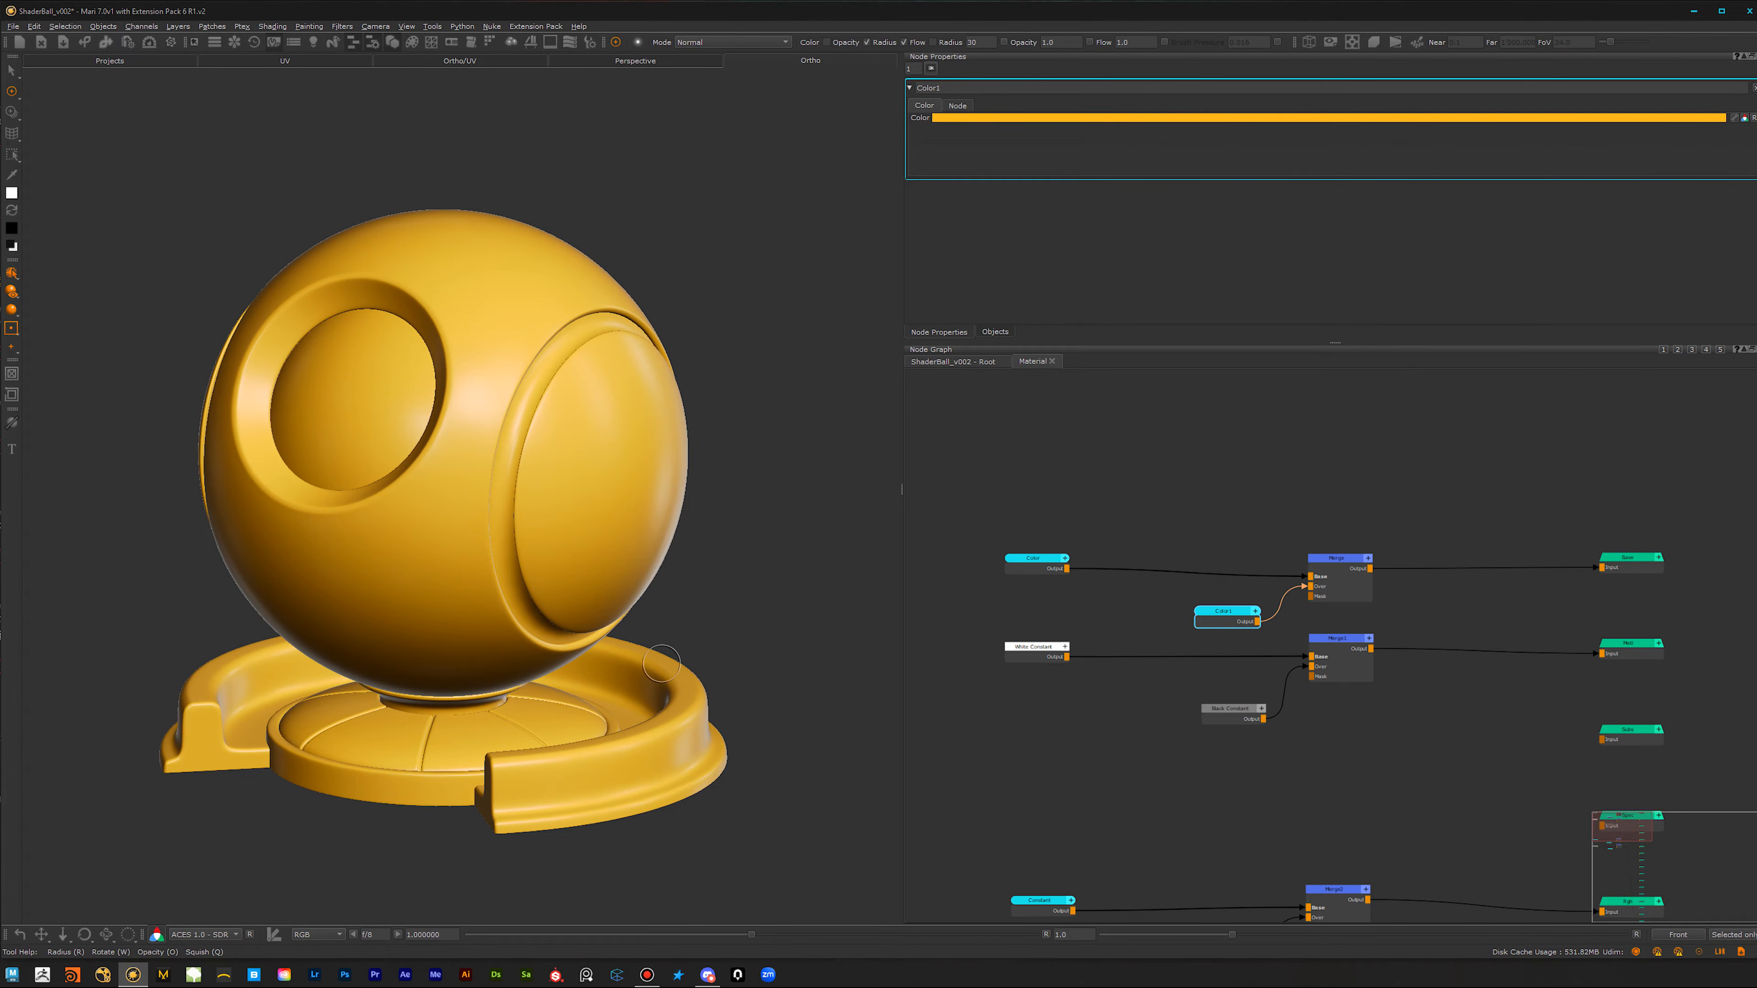
Step: Return to the root node graph and remove the object's Ambient_Occlusion, Curvature and GeoChannel1 geo-channels
left_click(980, 362)
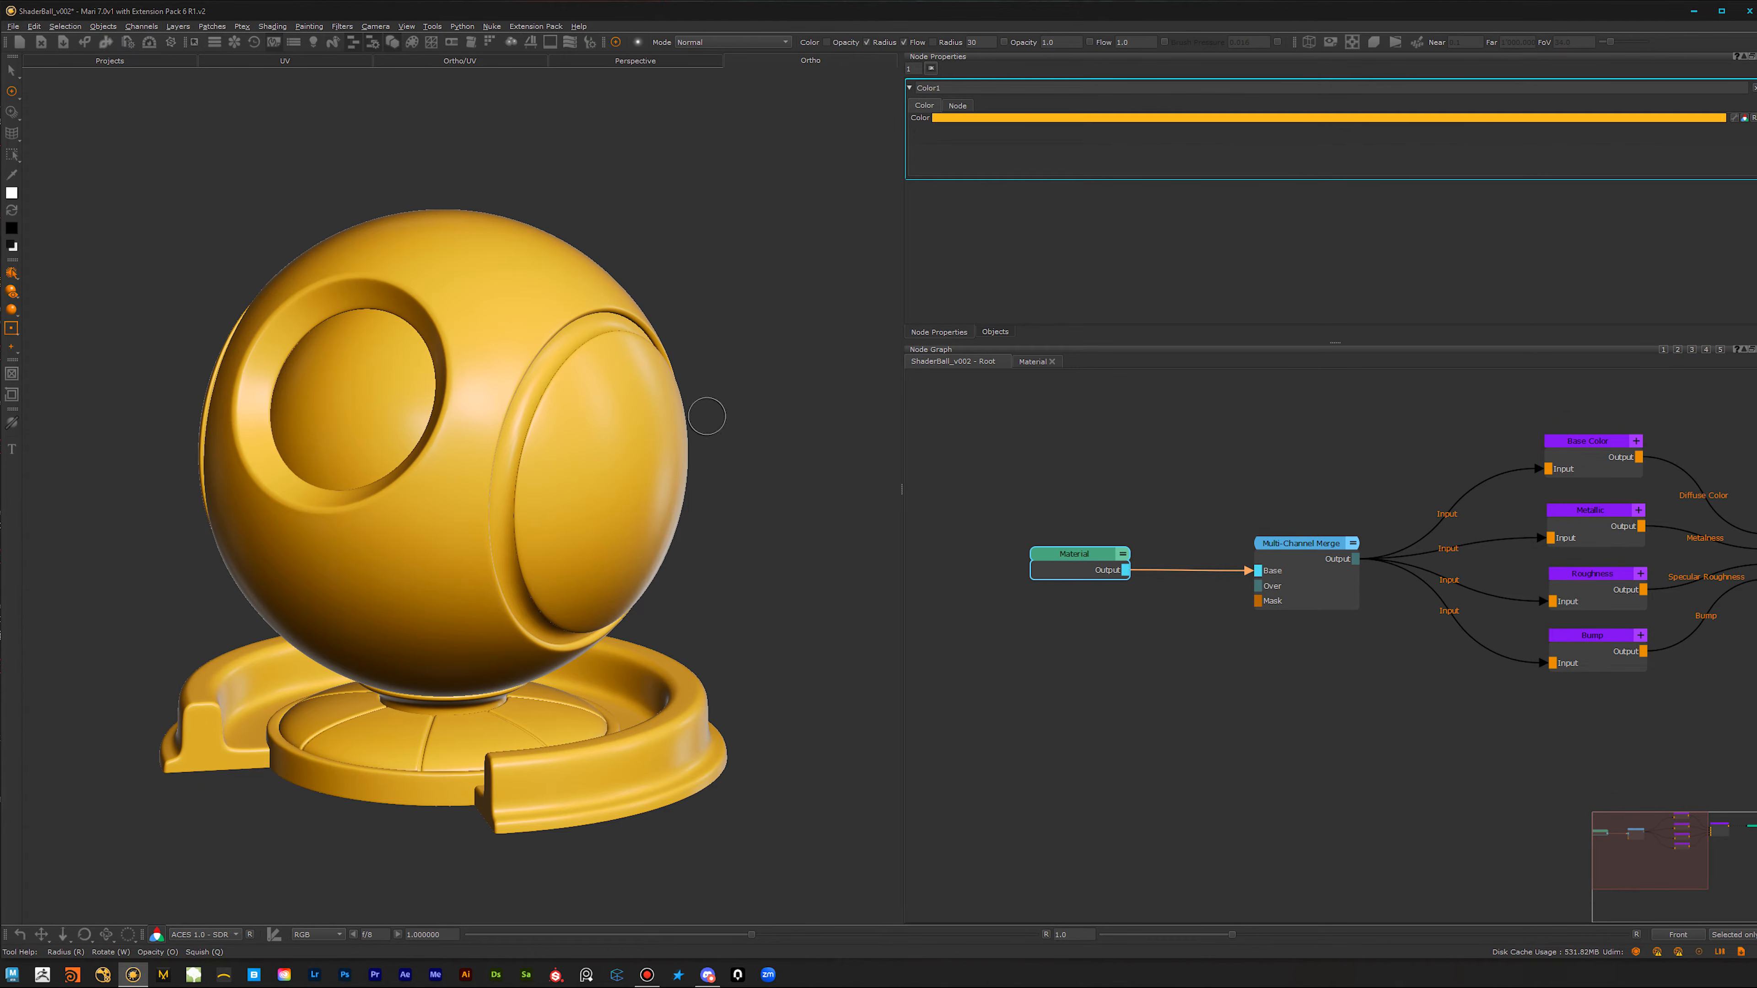
left_click(995, 332)
left_click(912, 206)
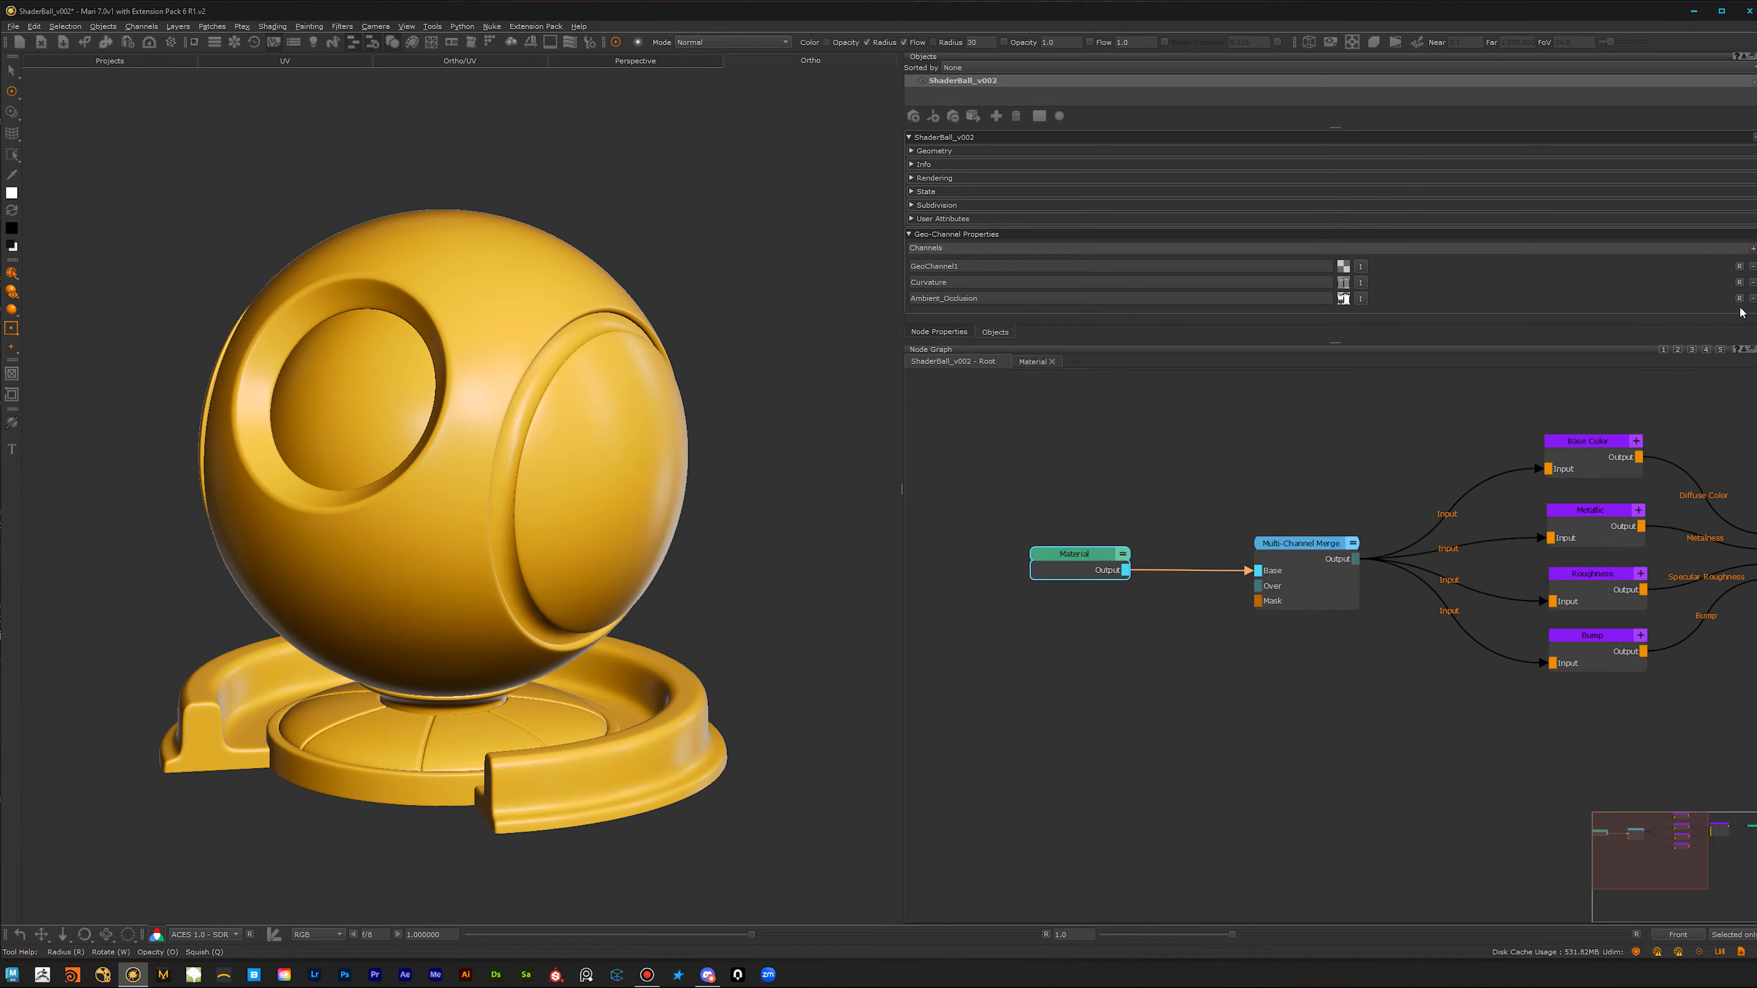
left_click(1752, 299)
left_click(1752, 282)
left_click(1752, 267)
Step: Open the Bakery and review the available bake item types and the Ambient Occlusion and Curvature settings
scroll(478, 498, "up", 3)
mouse_move(498, 565)
left_mouse_down("alt")
mouse_move(481, 588)
mouse_move(524, 577)
left_mouse_up("alt")
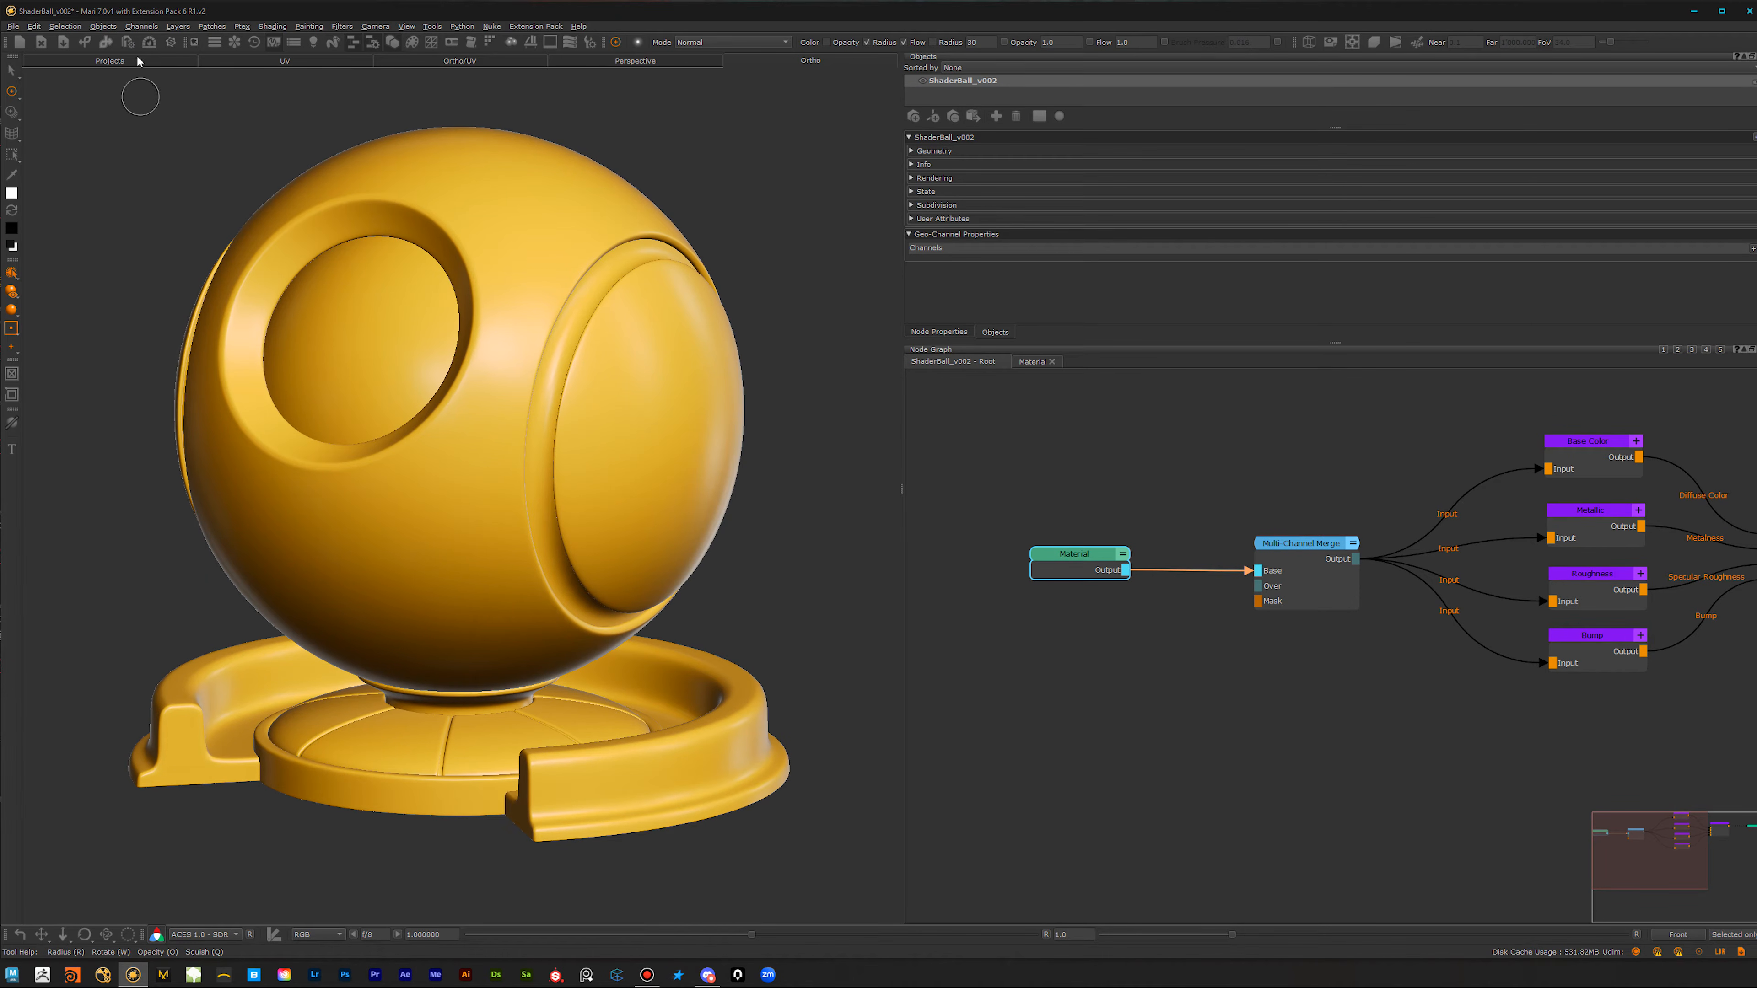
left_click(148, 42)
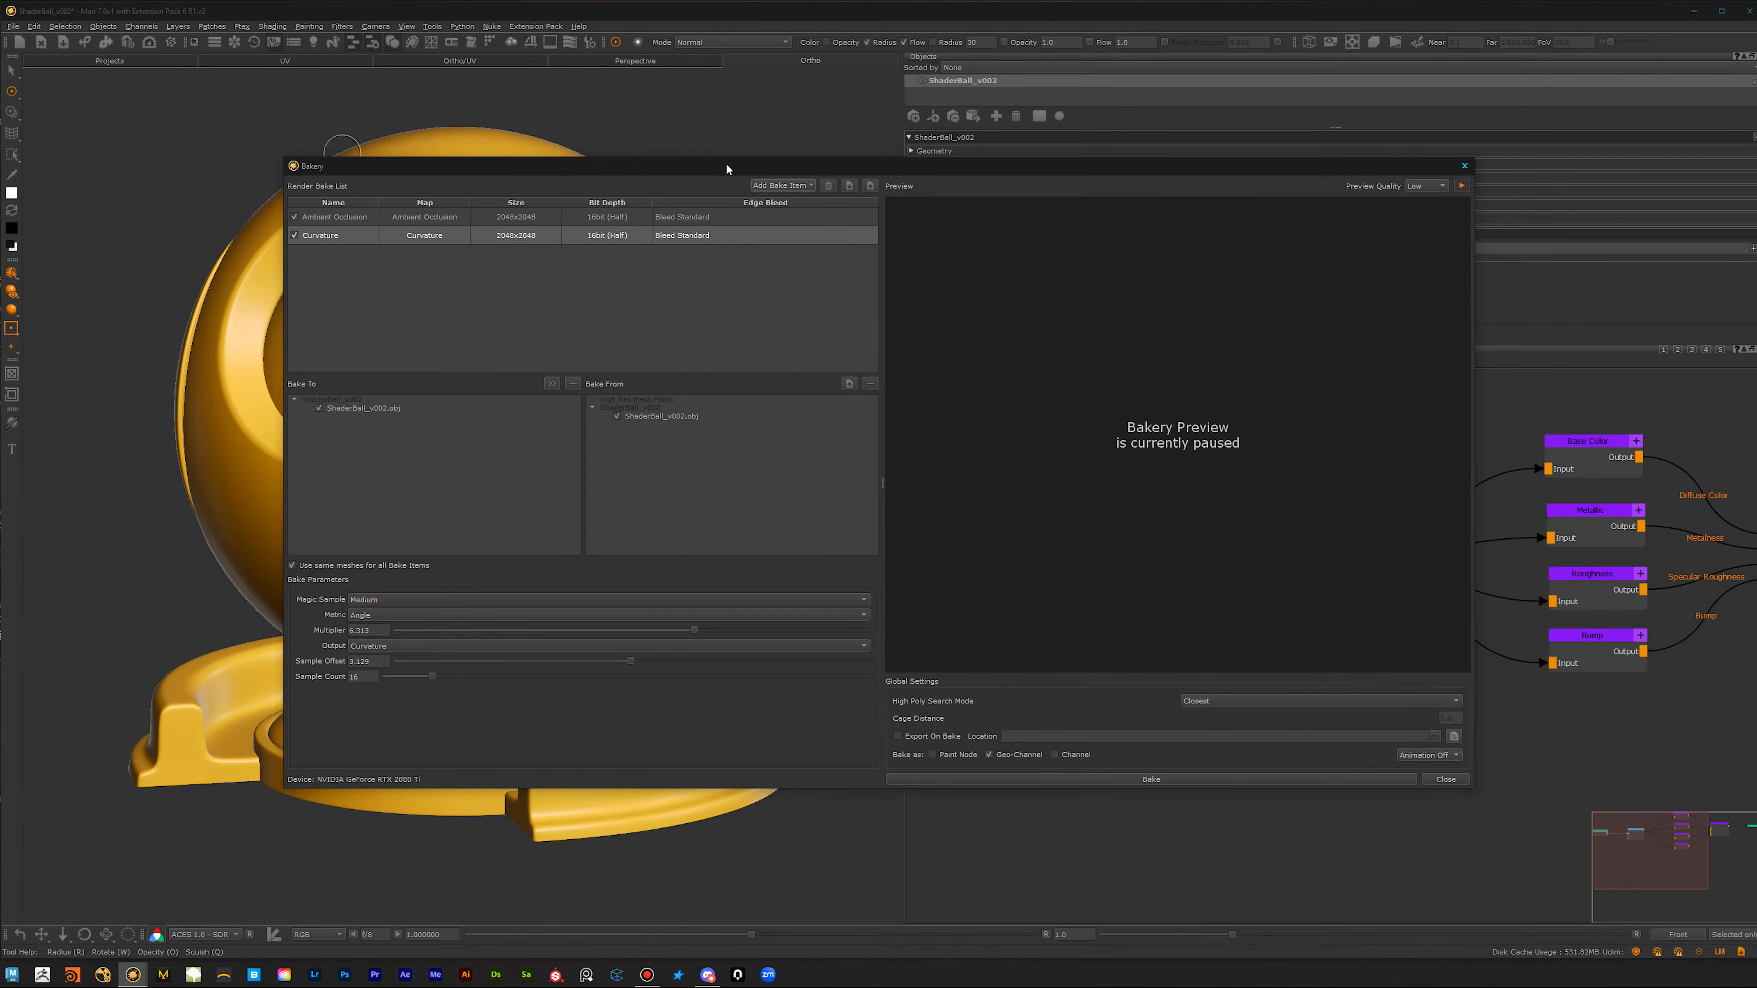
left_click_drag(726, 166, 680, 160)
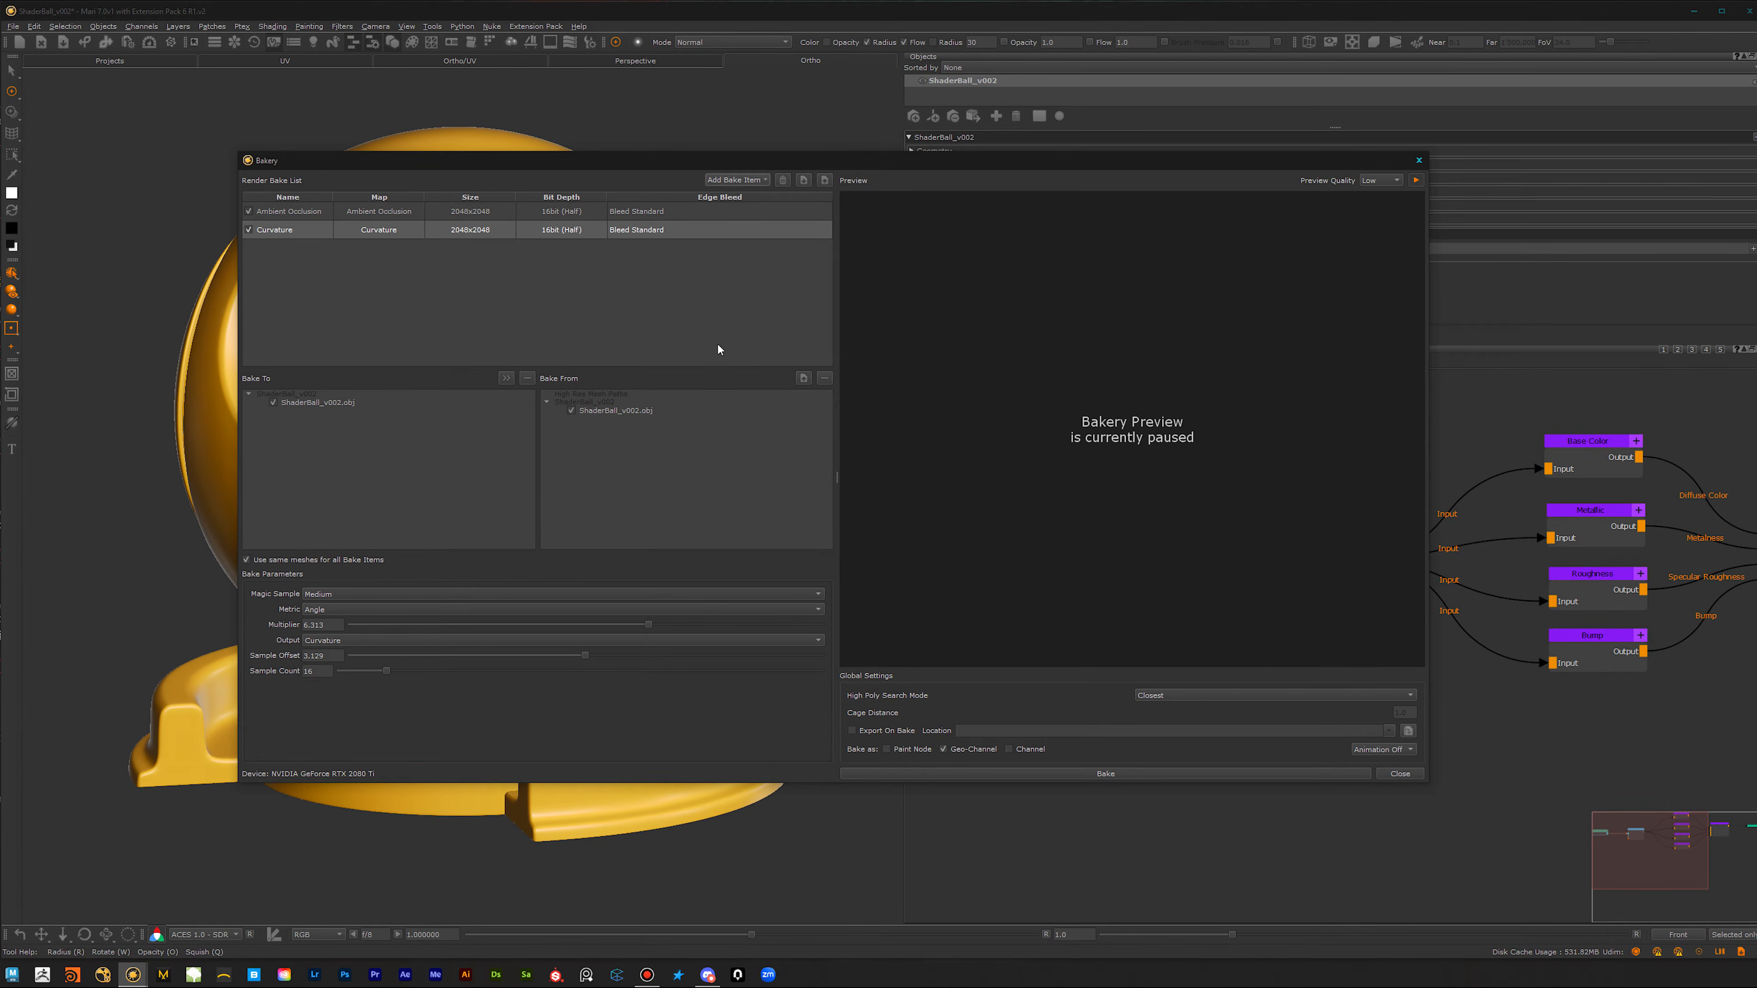
mouse_move(671, 158)
left_mouse_down()
mouse_move(688, 165)
mouse_move(669, 164)
left_mouse_up()
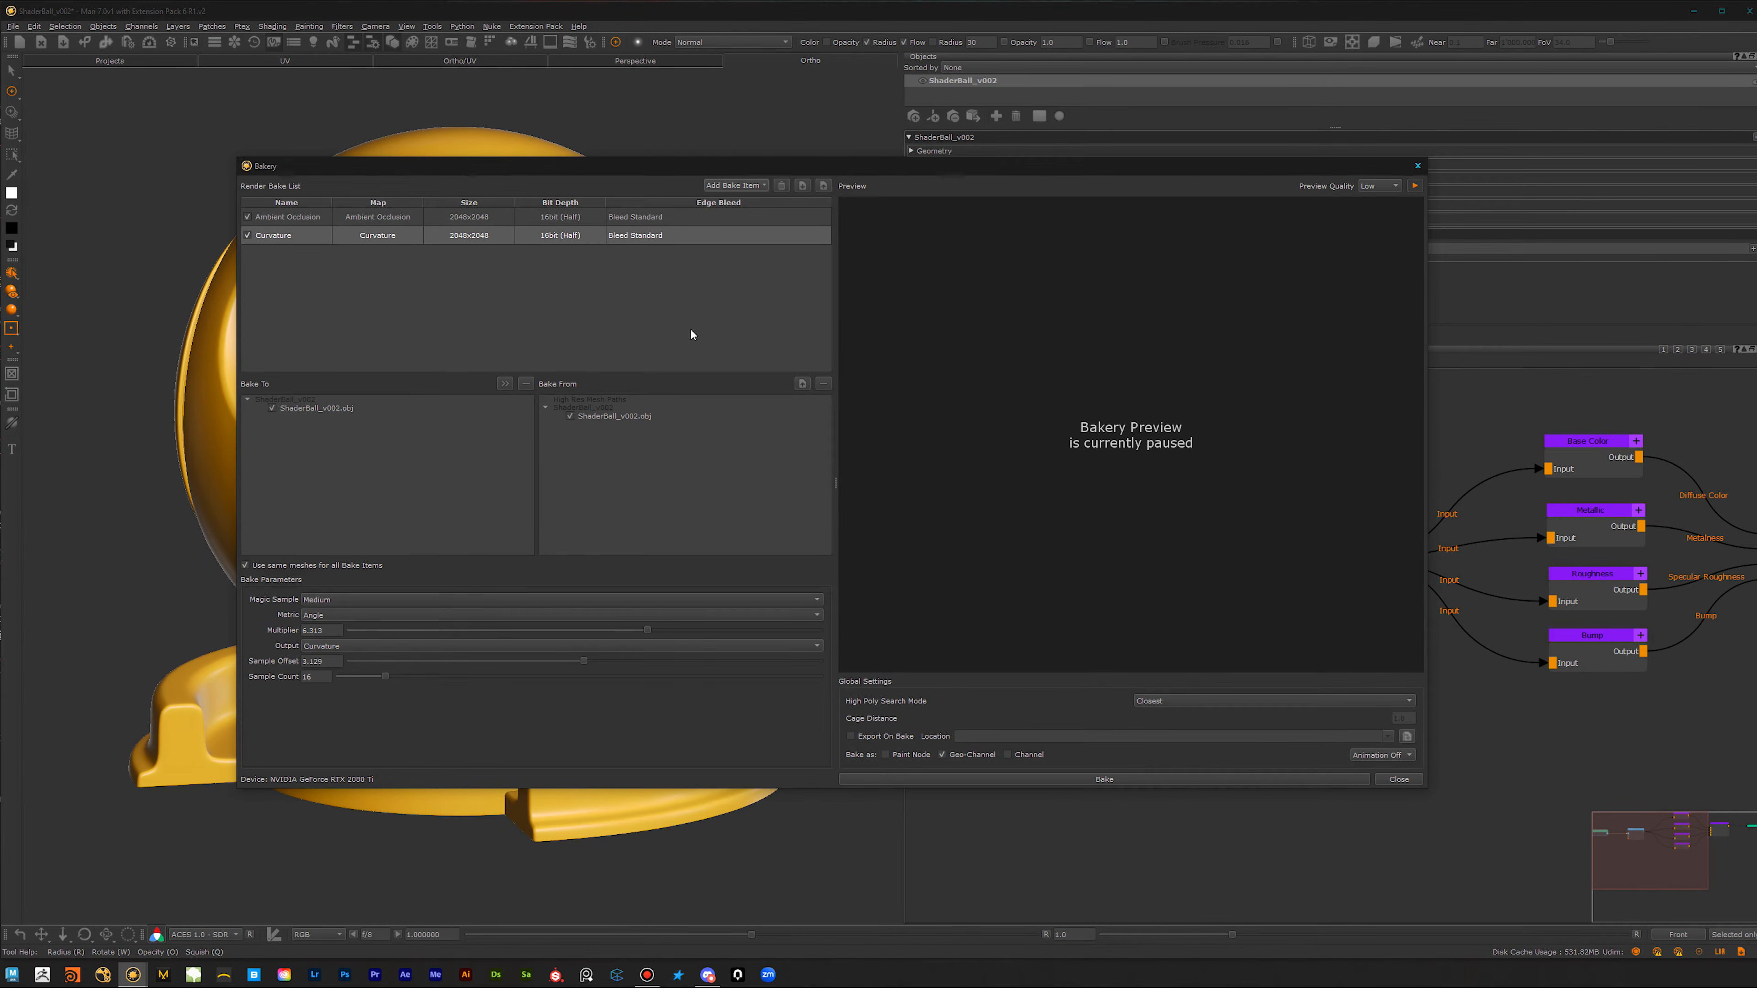
left_click_drag(654, 170, 659, 170)
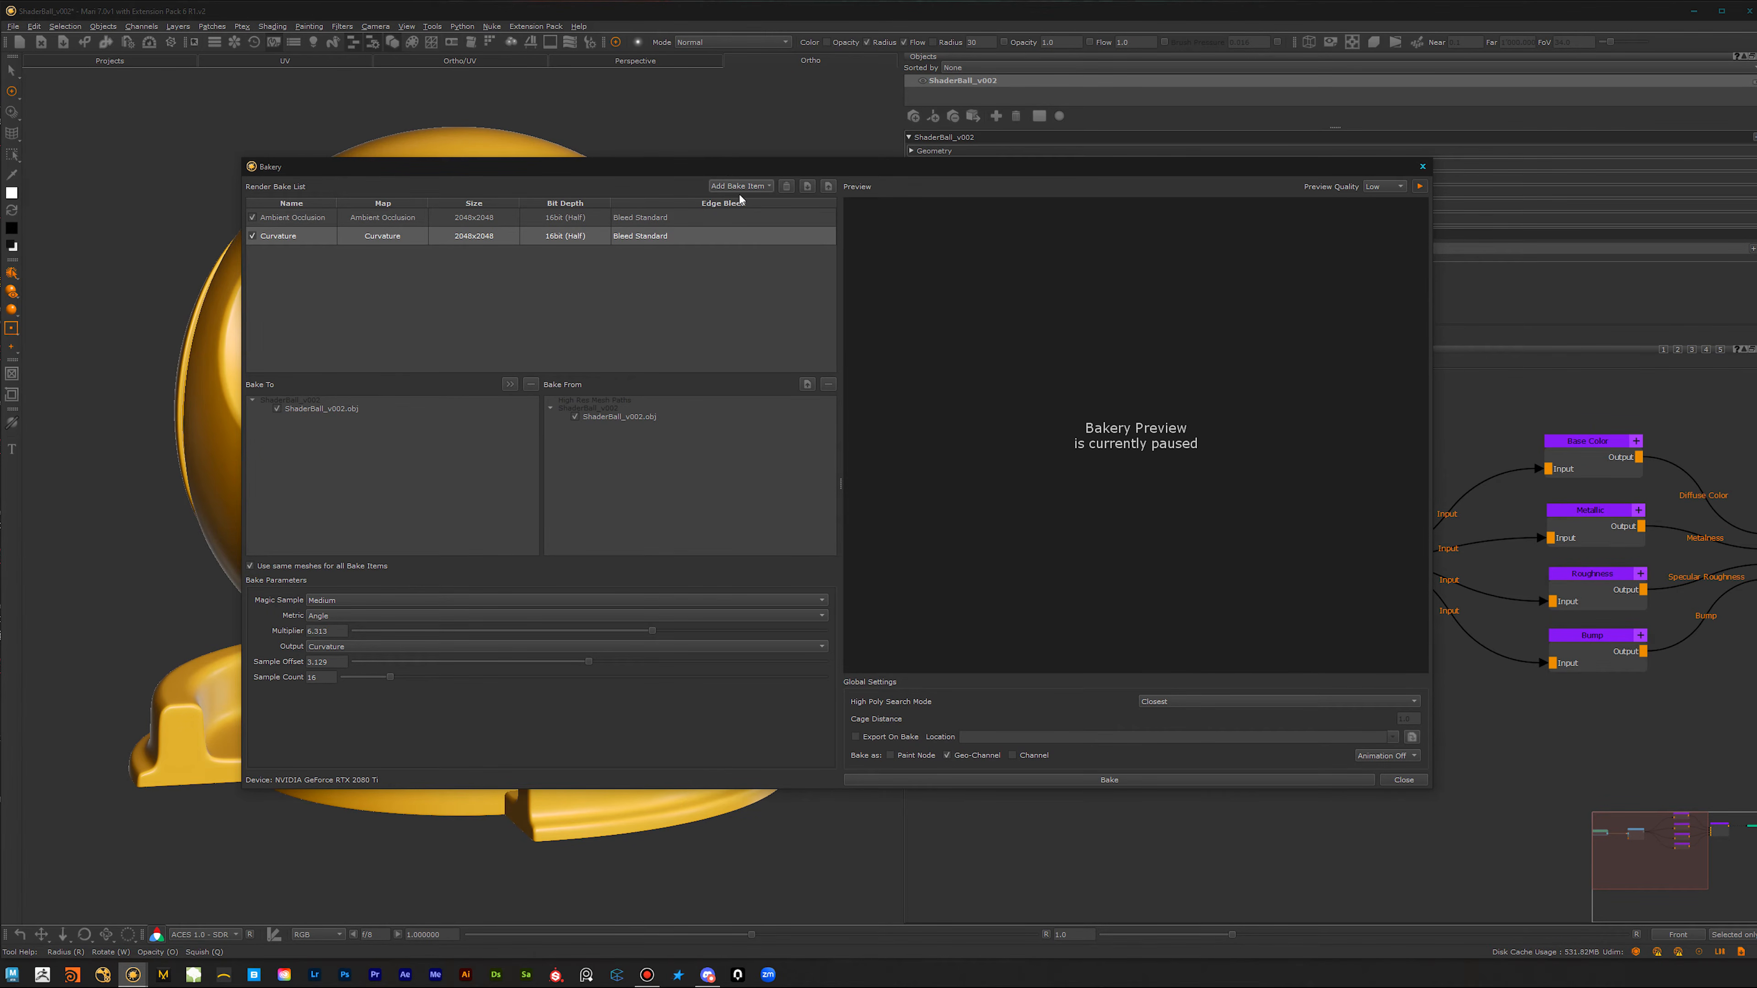
left_click(752, 187)
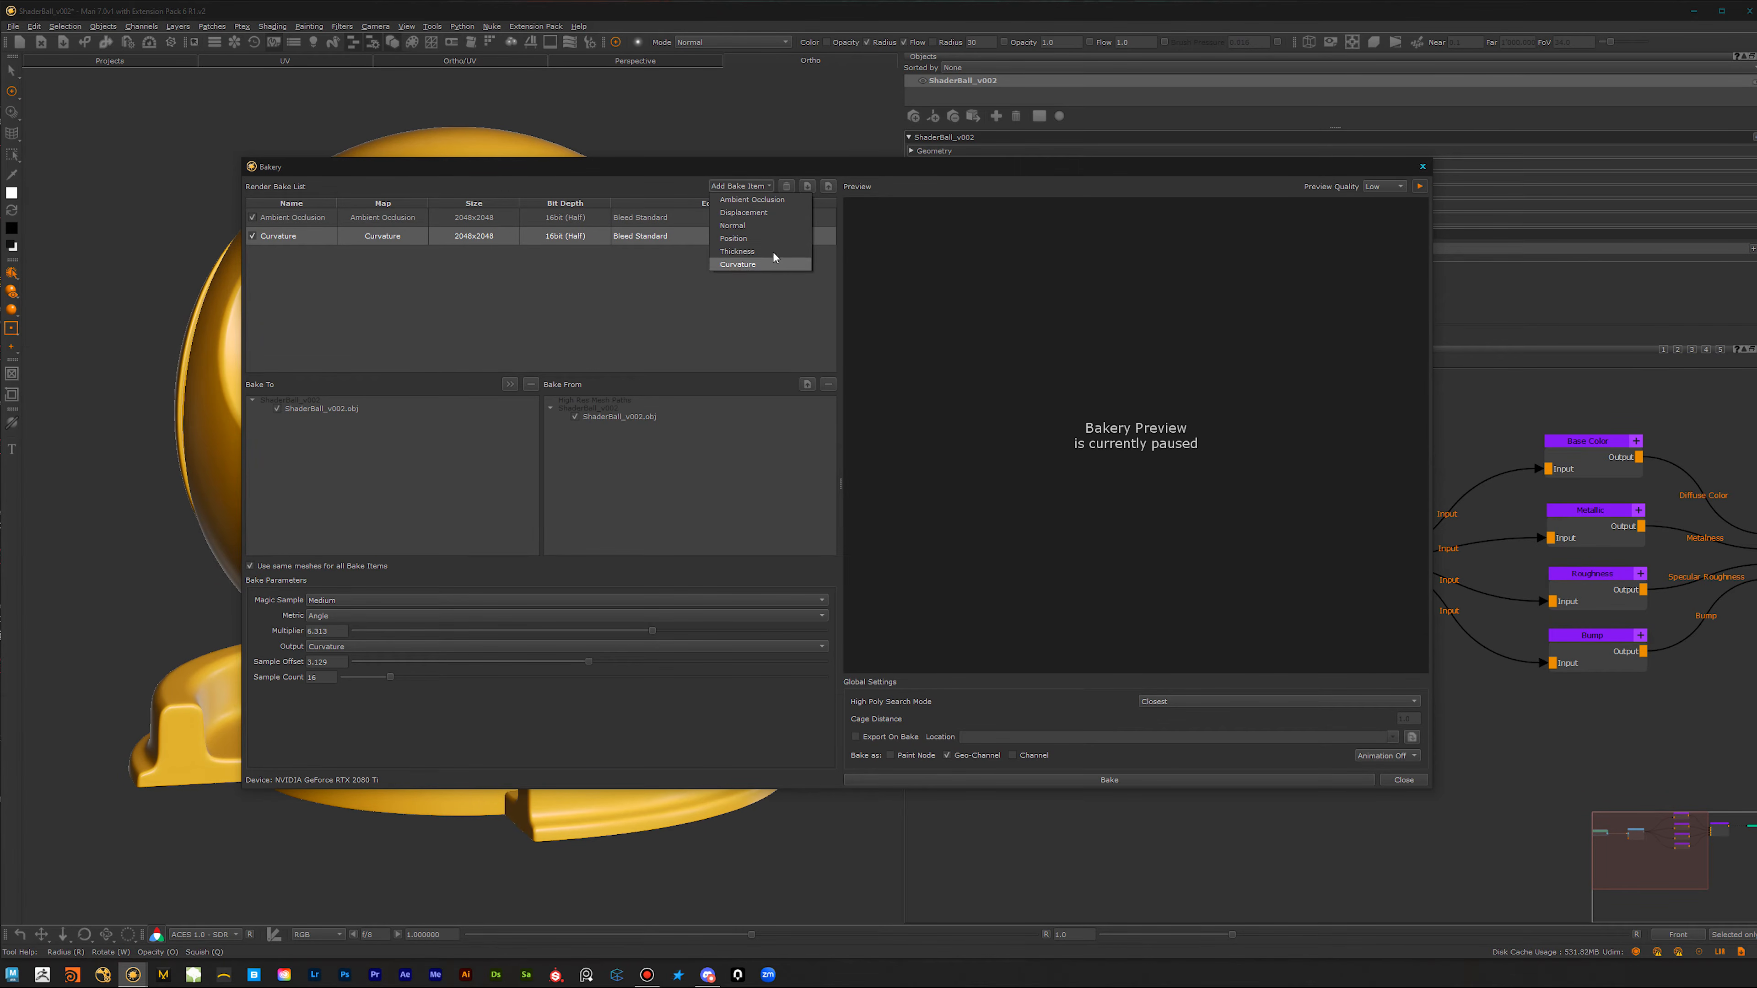
left_click(486, 302)
double_click(304, 218)
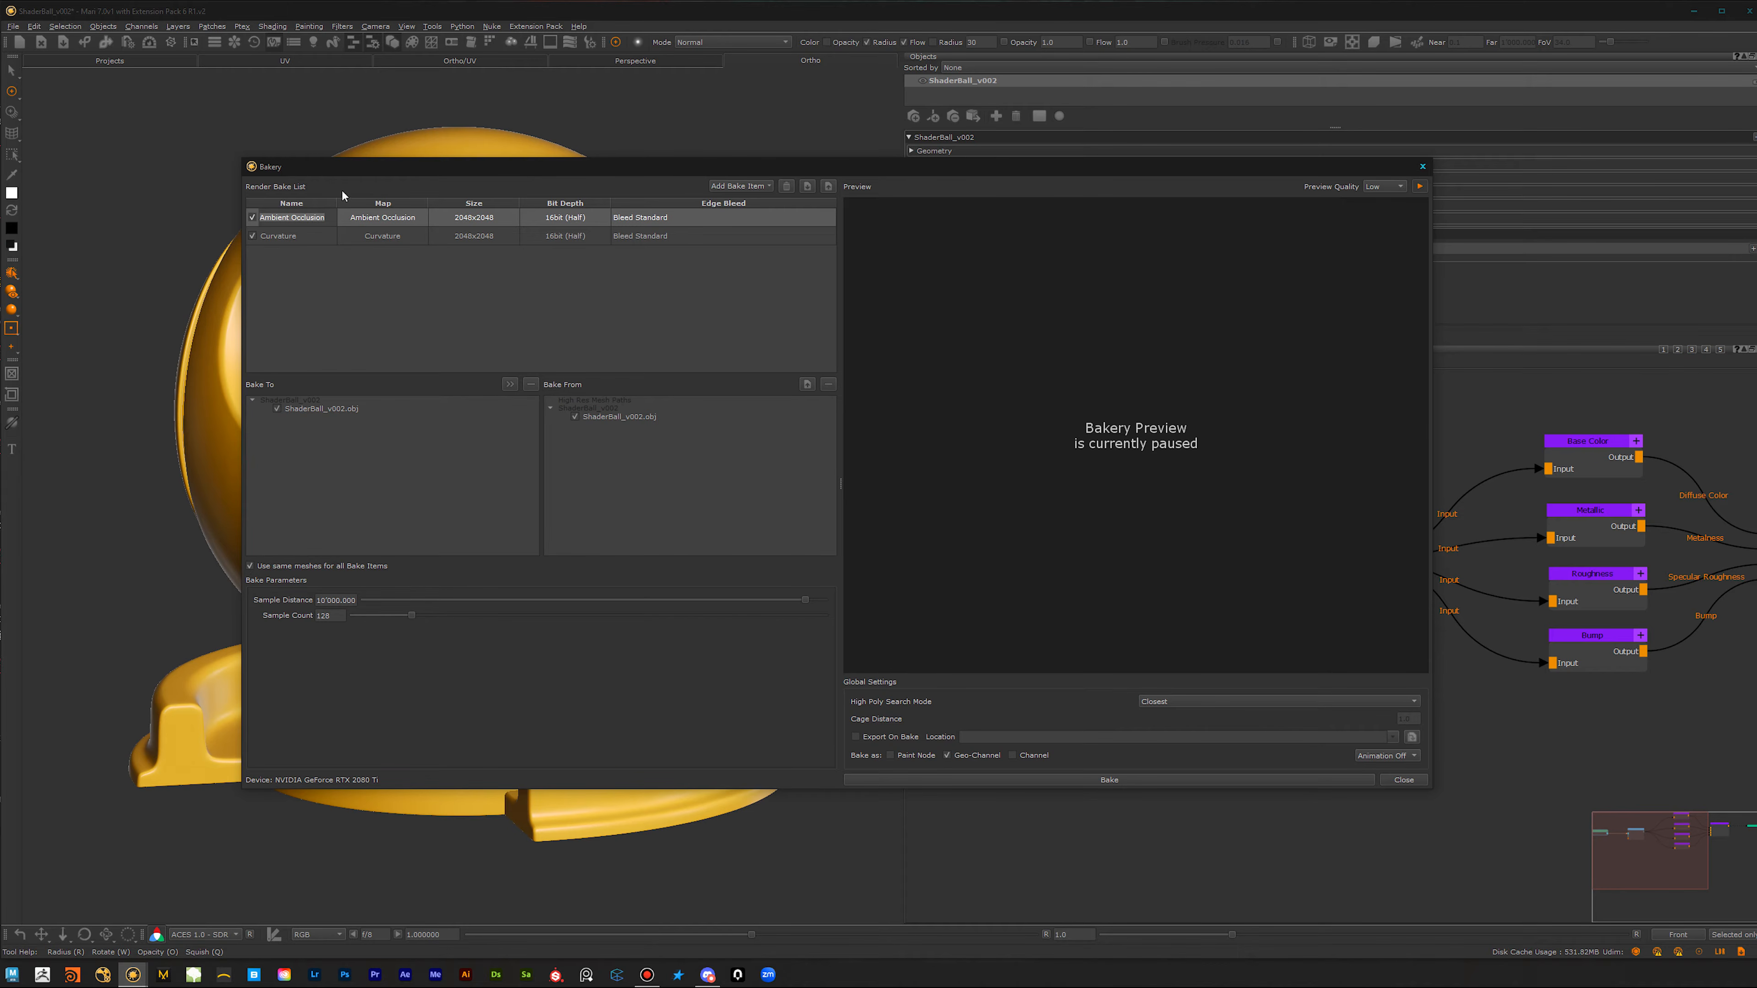
left_click(305, 236)
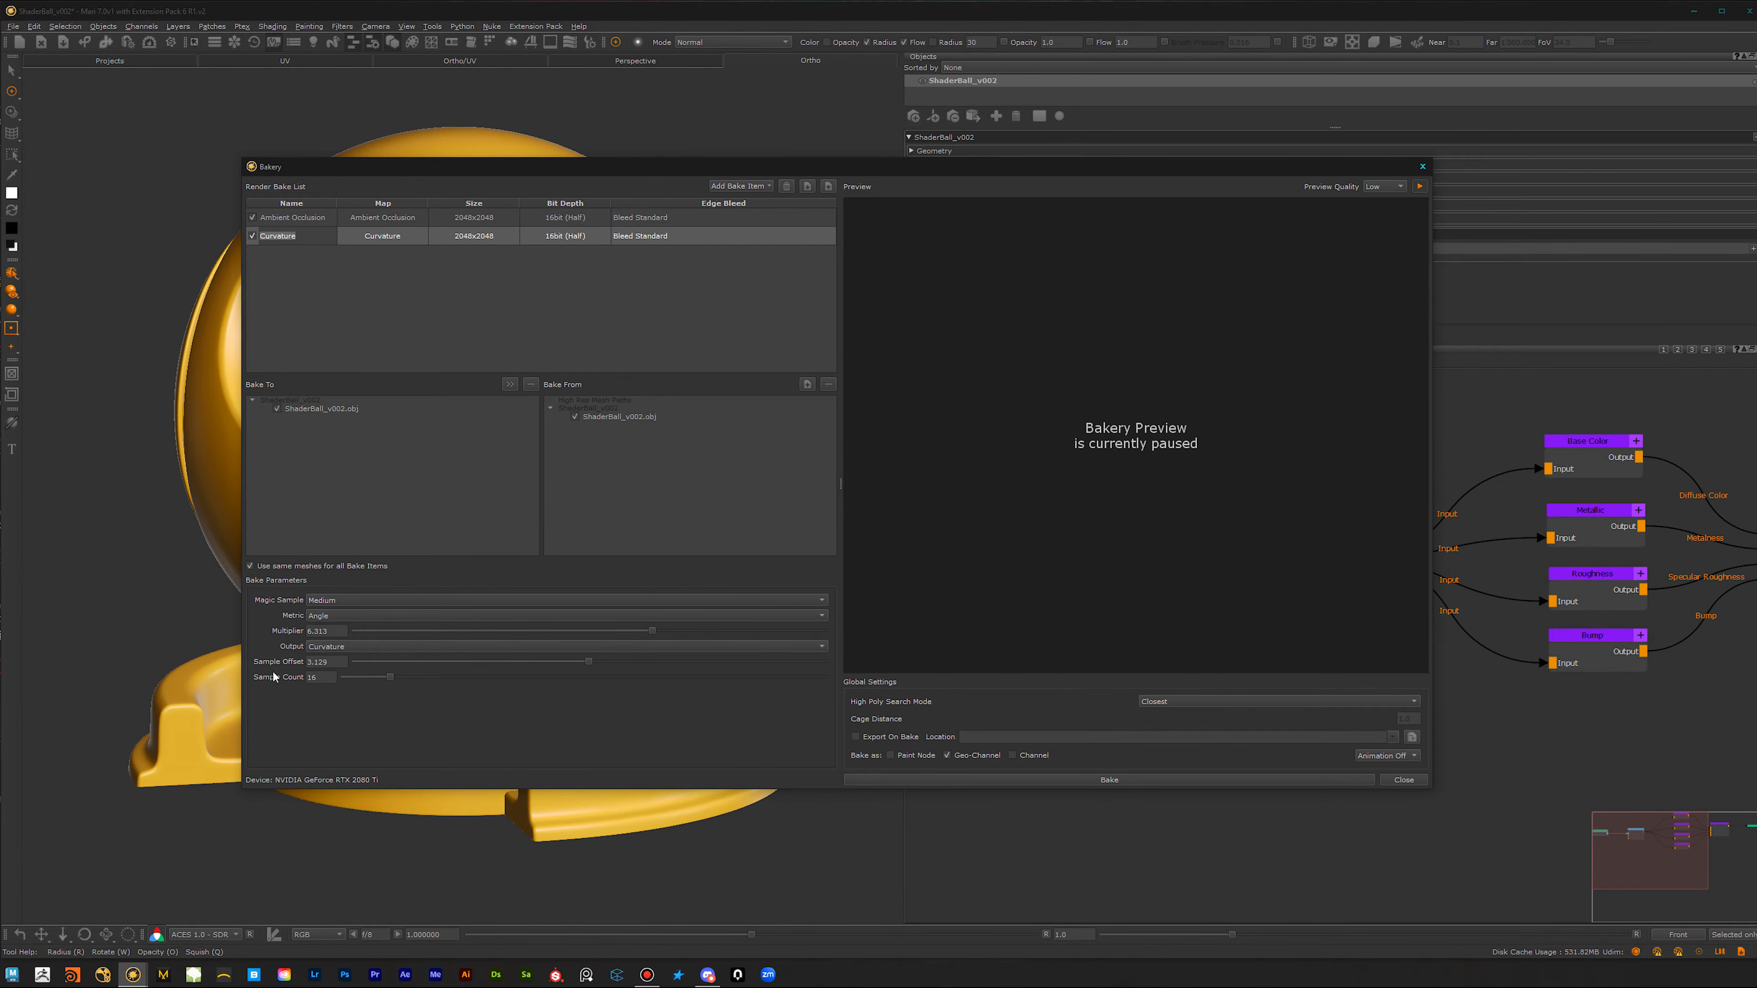
Step: Set the bake preview quality to High and preview the Curvature and Ambient Occlusion items
left_click(1383, 186)
left_click(1379, 216)
left_click(1419, 186)
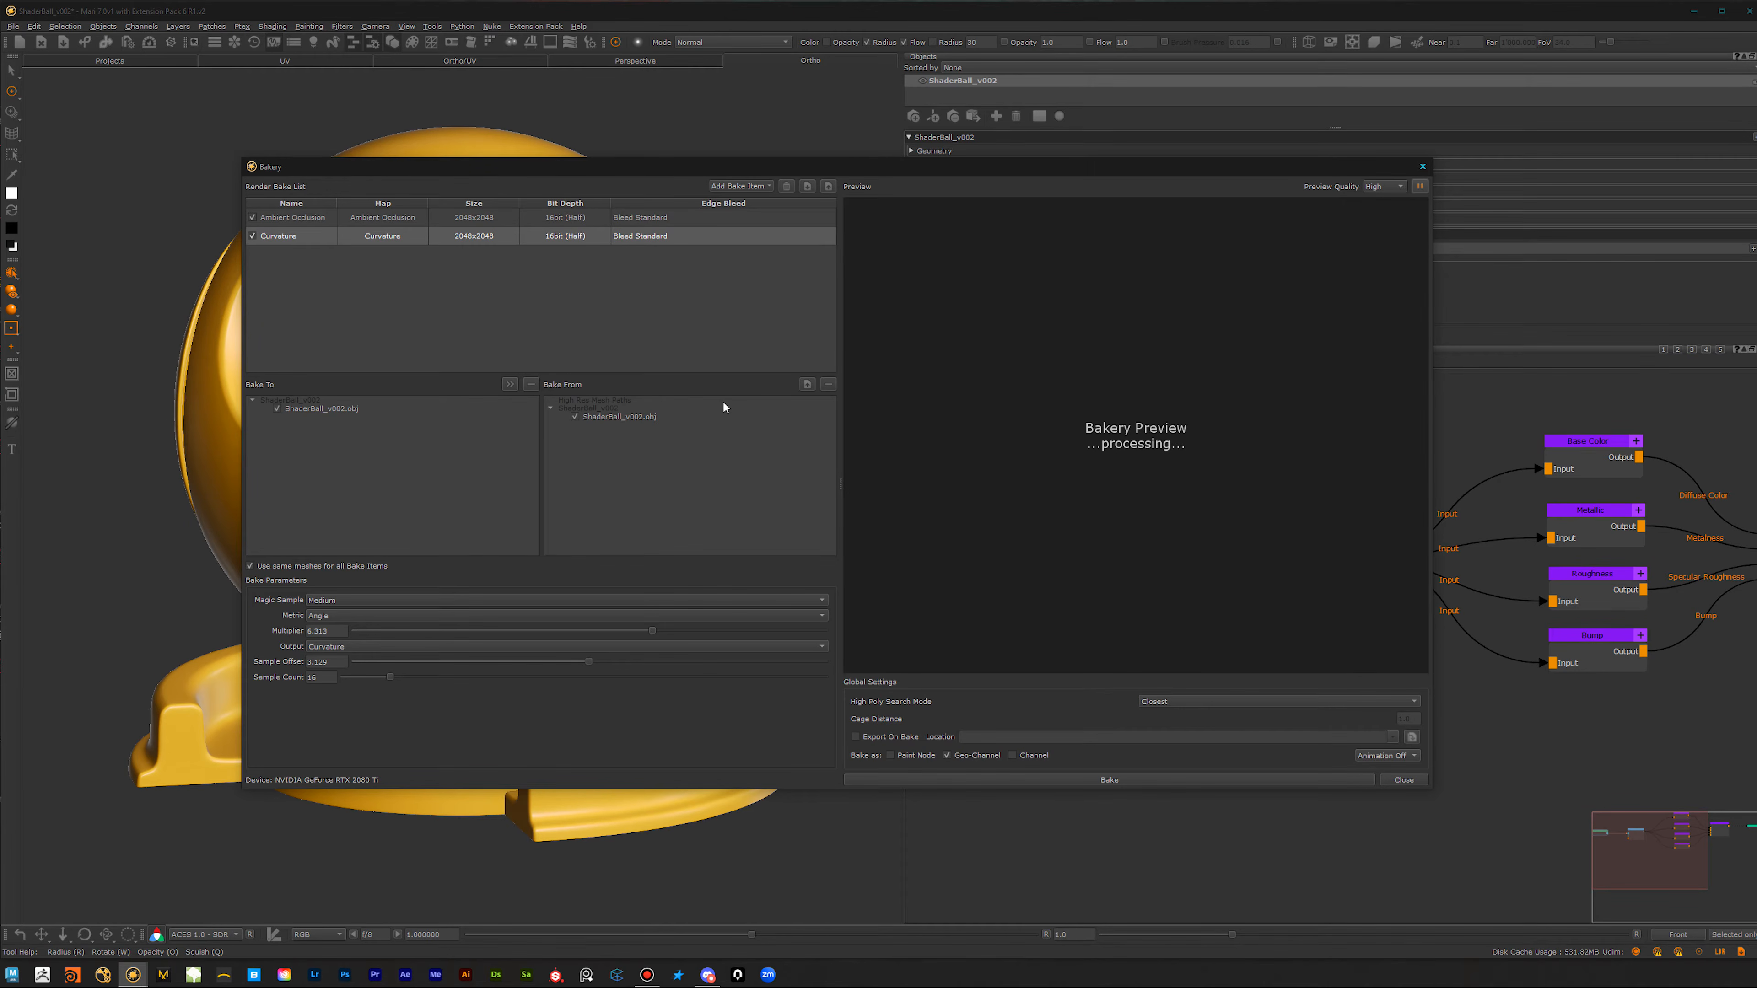
left_click_drag(638, 167, 611, 191)
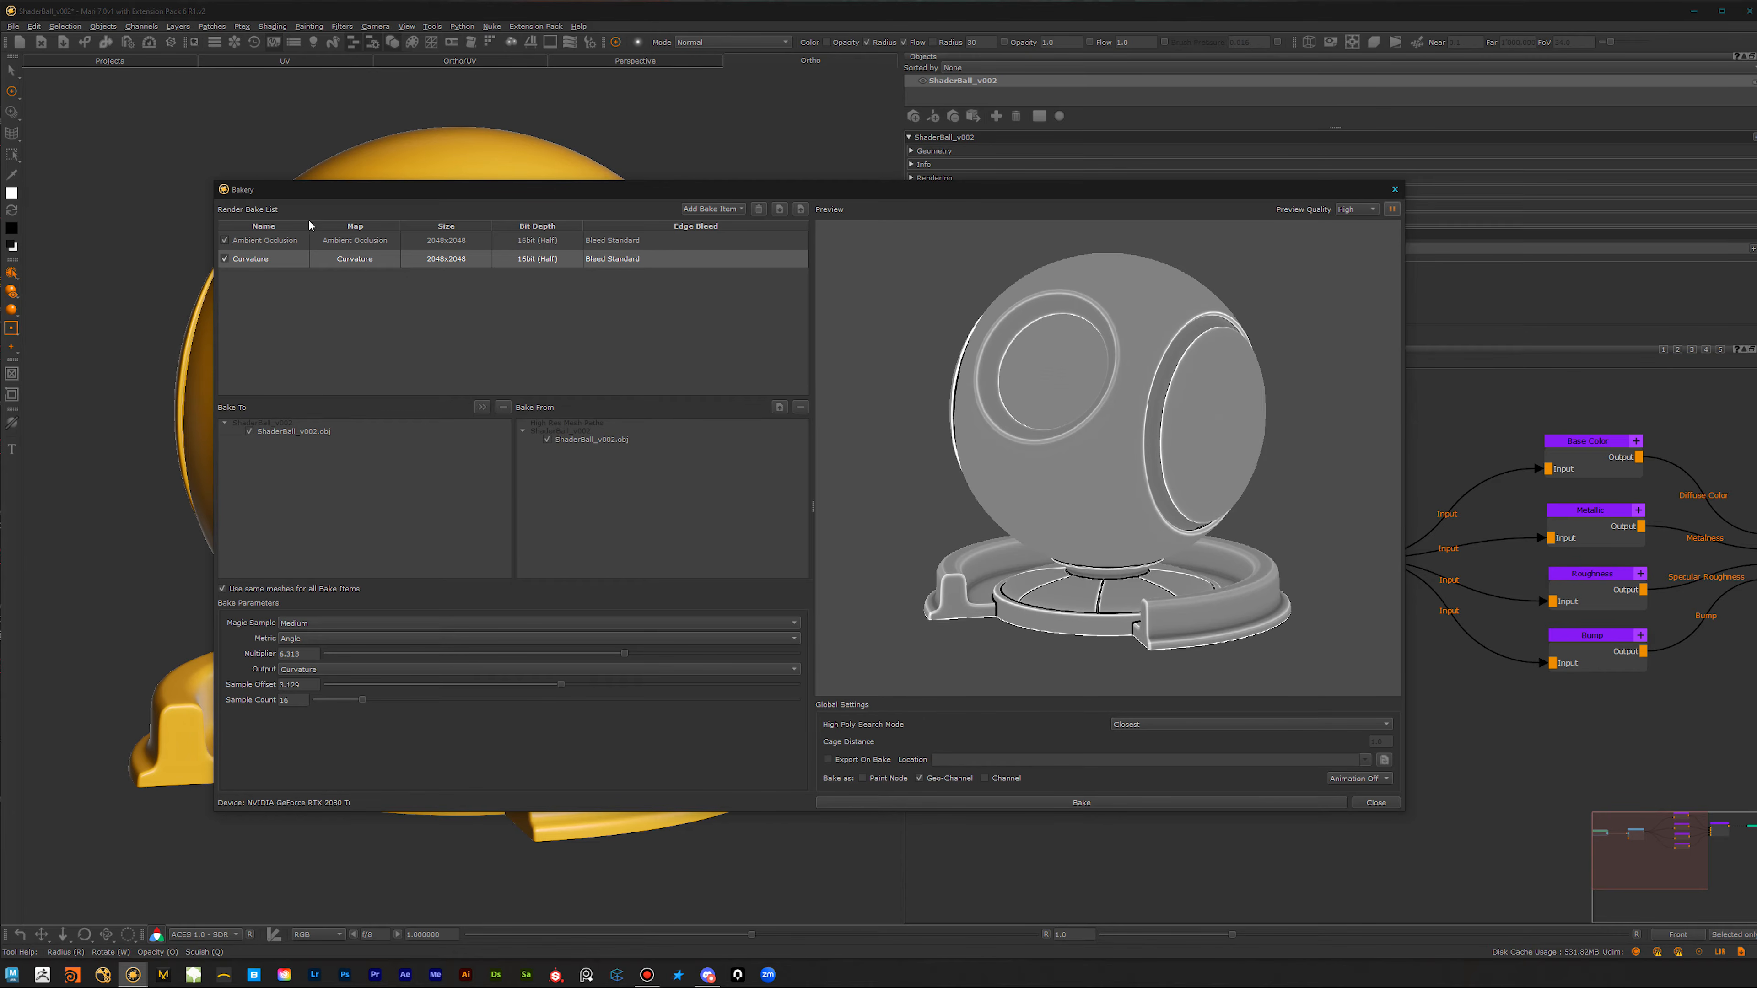
double_click(274, 241)
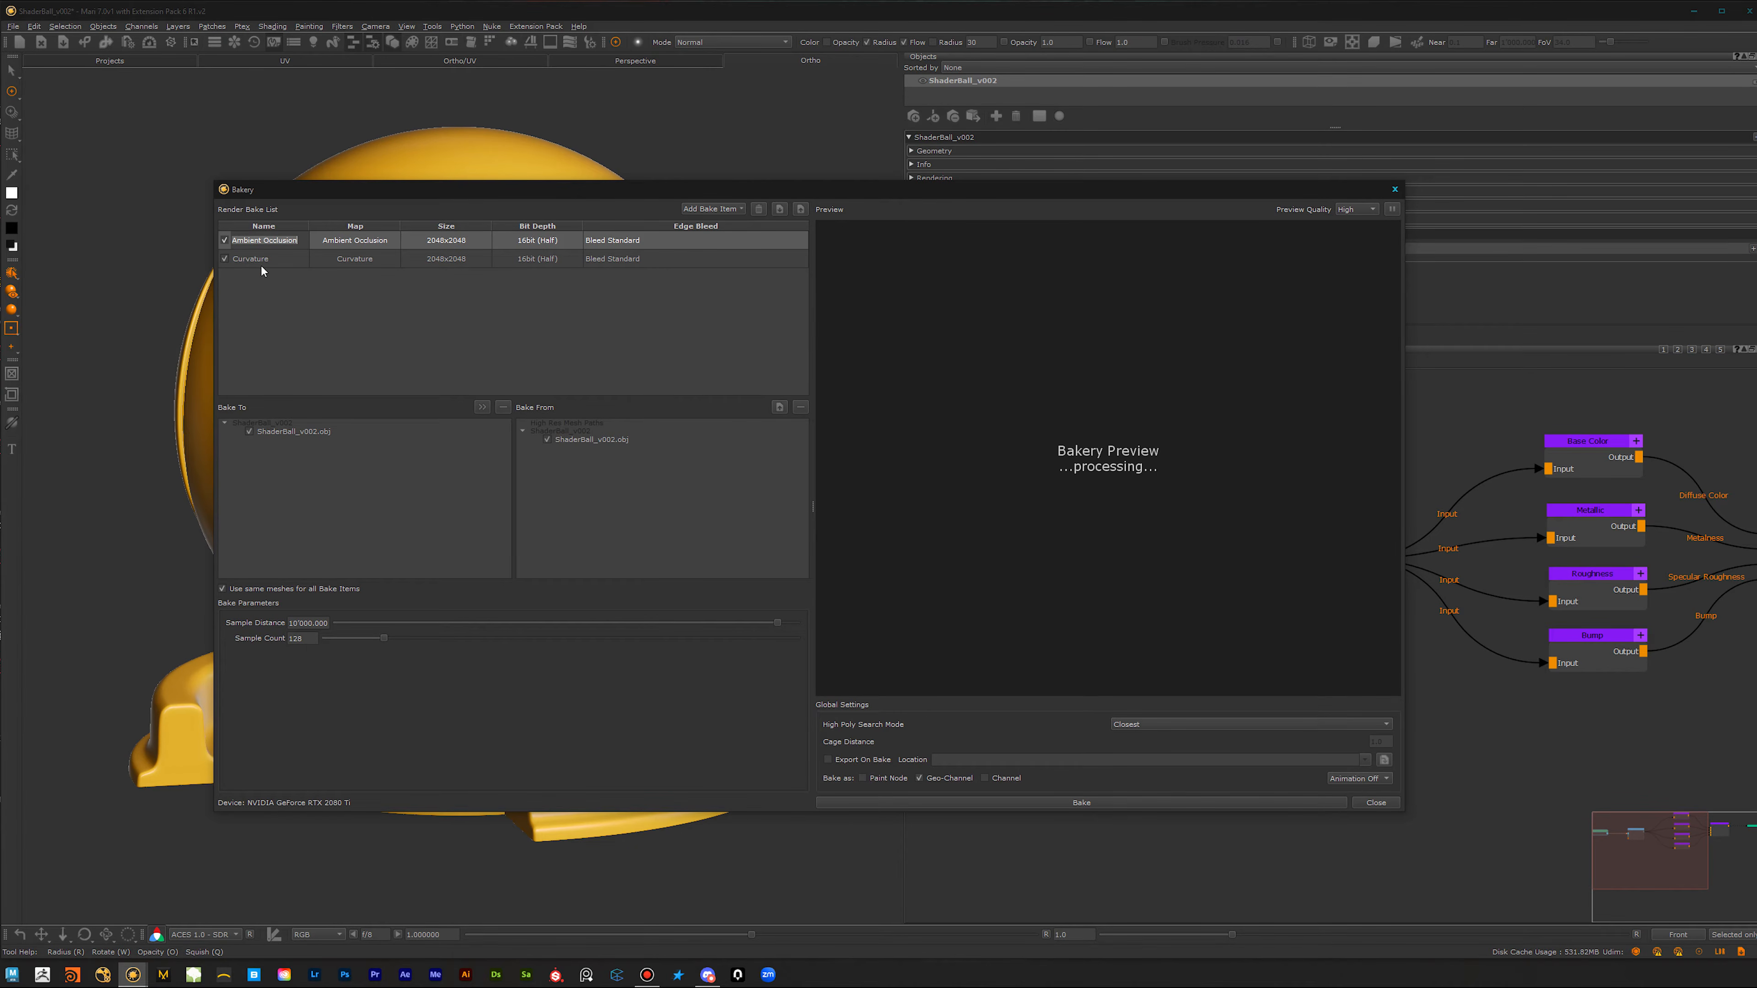
double_click(290, 259)
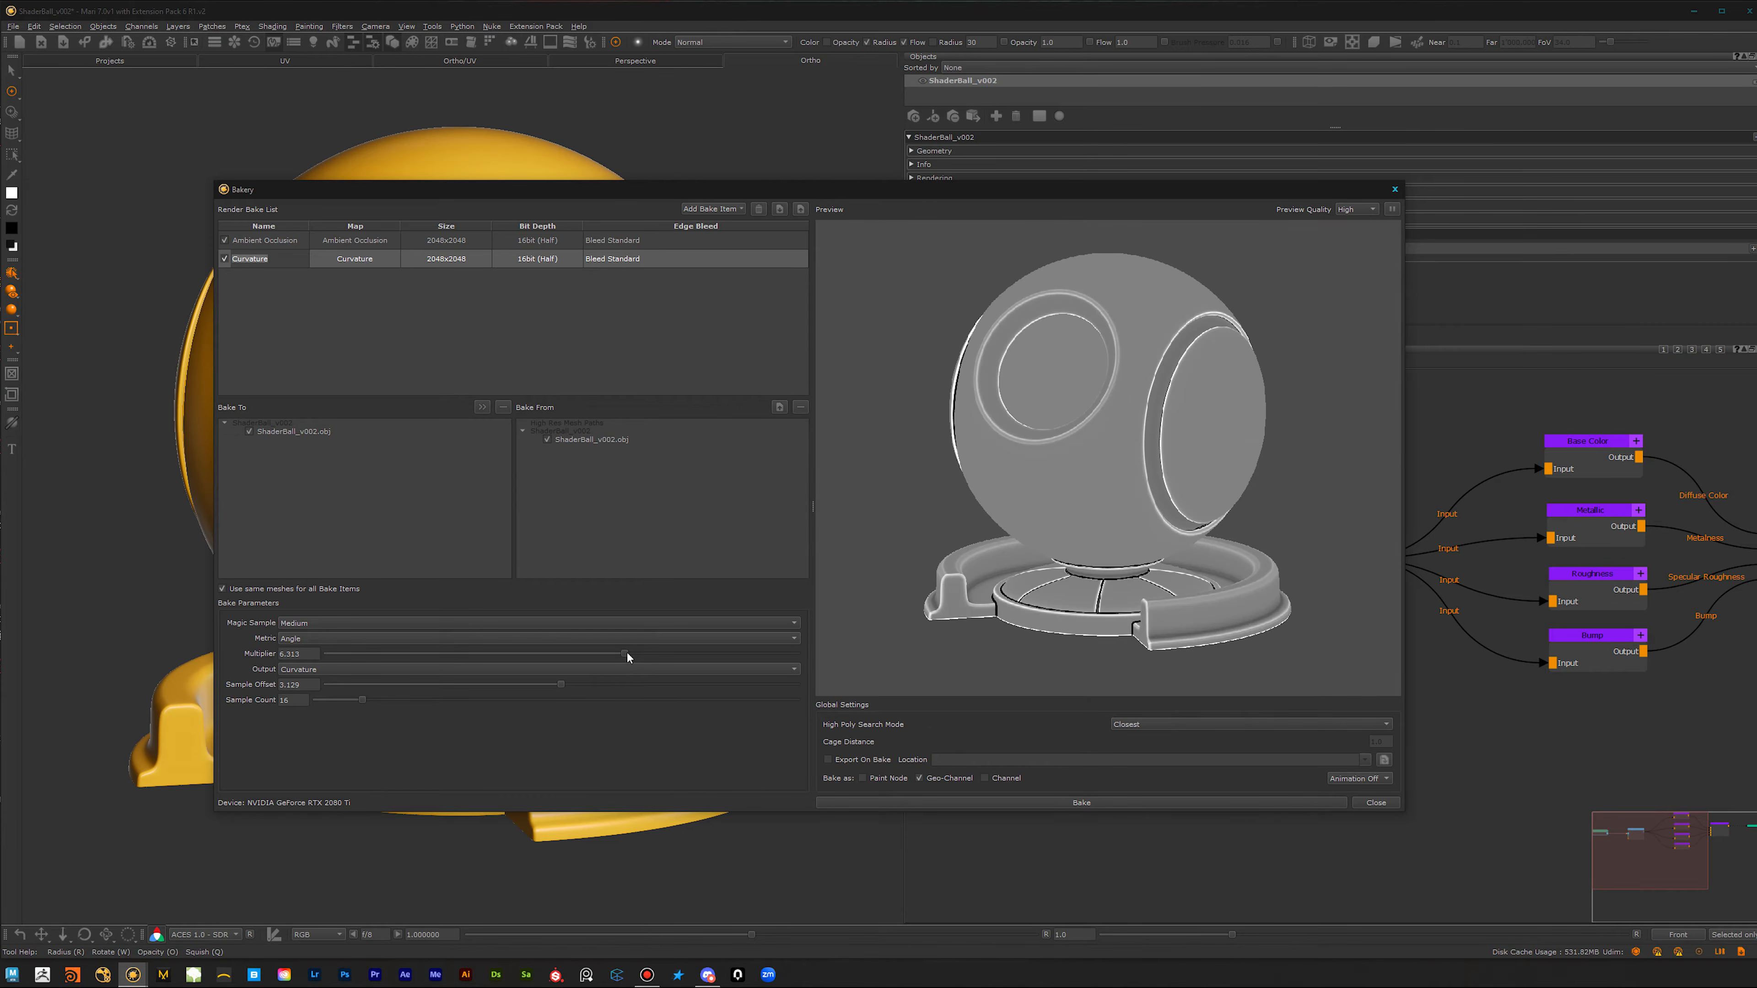
Step: Lower the Curvature item's multiplier slightly, then bake both maps to geo-channels and close the Bakery
mouse_move(625, 653)
left_mouse_down()
mouse_move(551, 651)
mouse_move(690, 659)
mouse_move(606, 669)
left_mouse_up()
left_click(1047, 803)
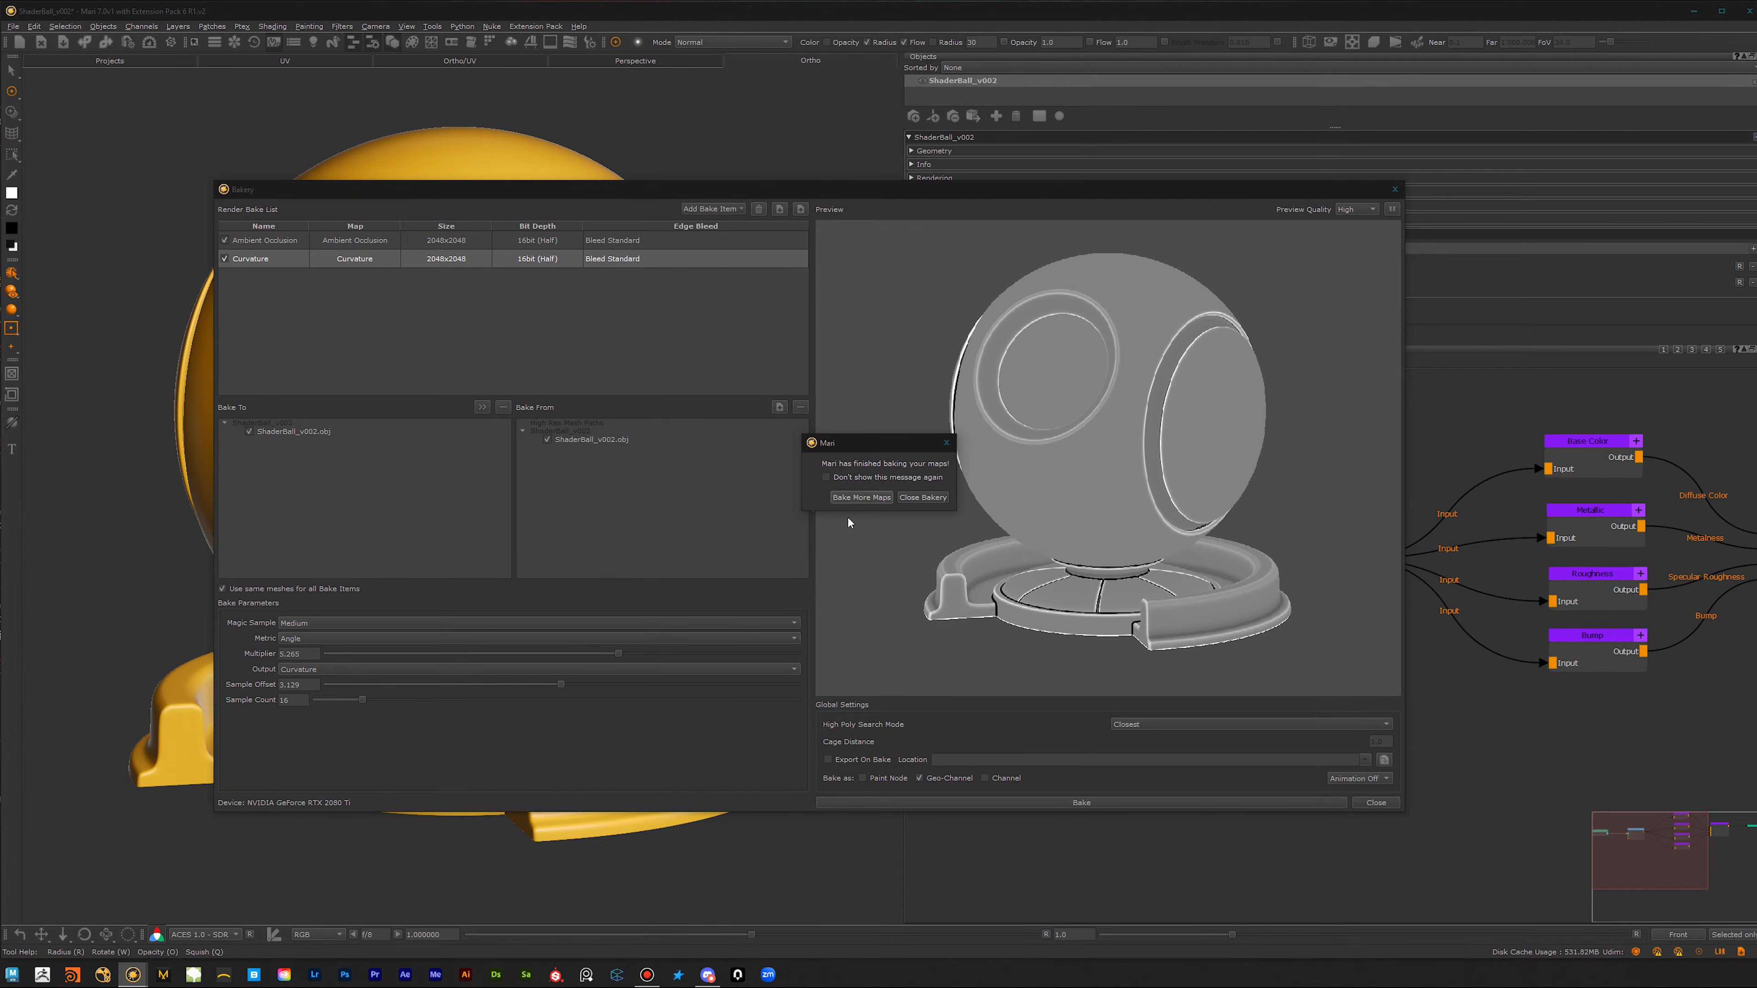
left_click(923, 498)
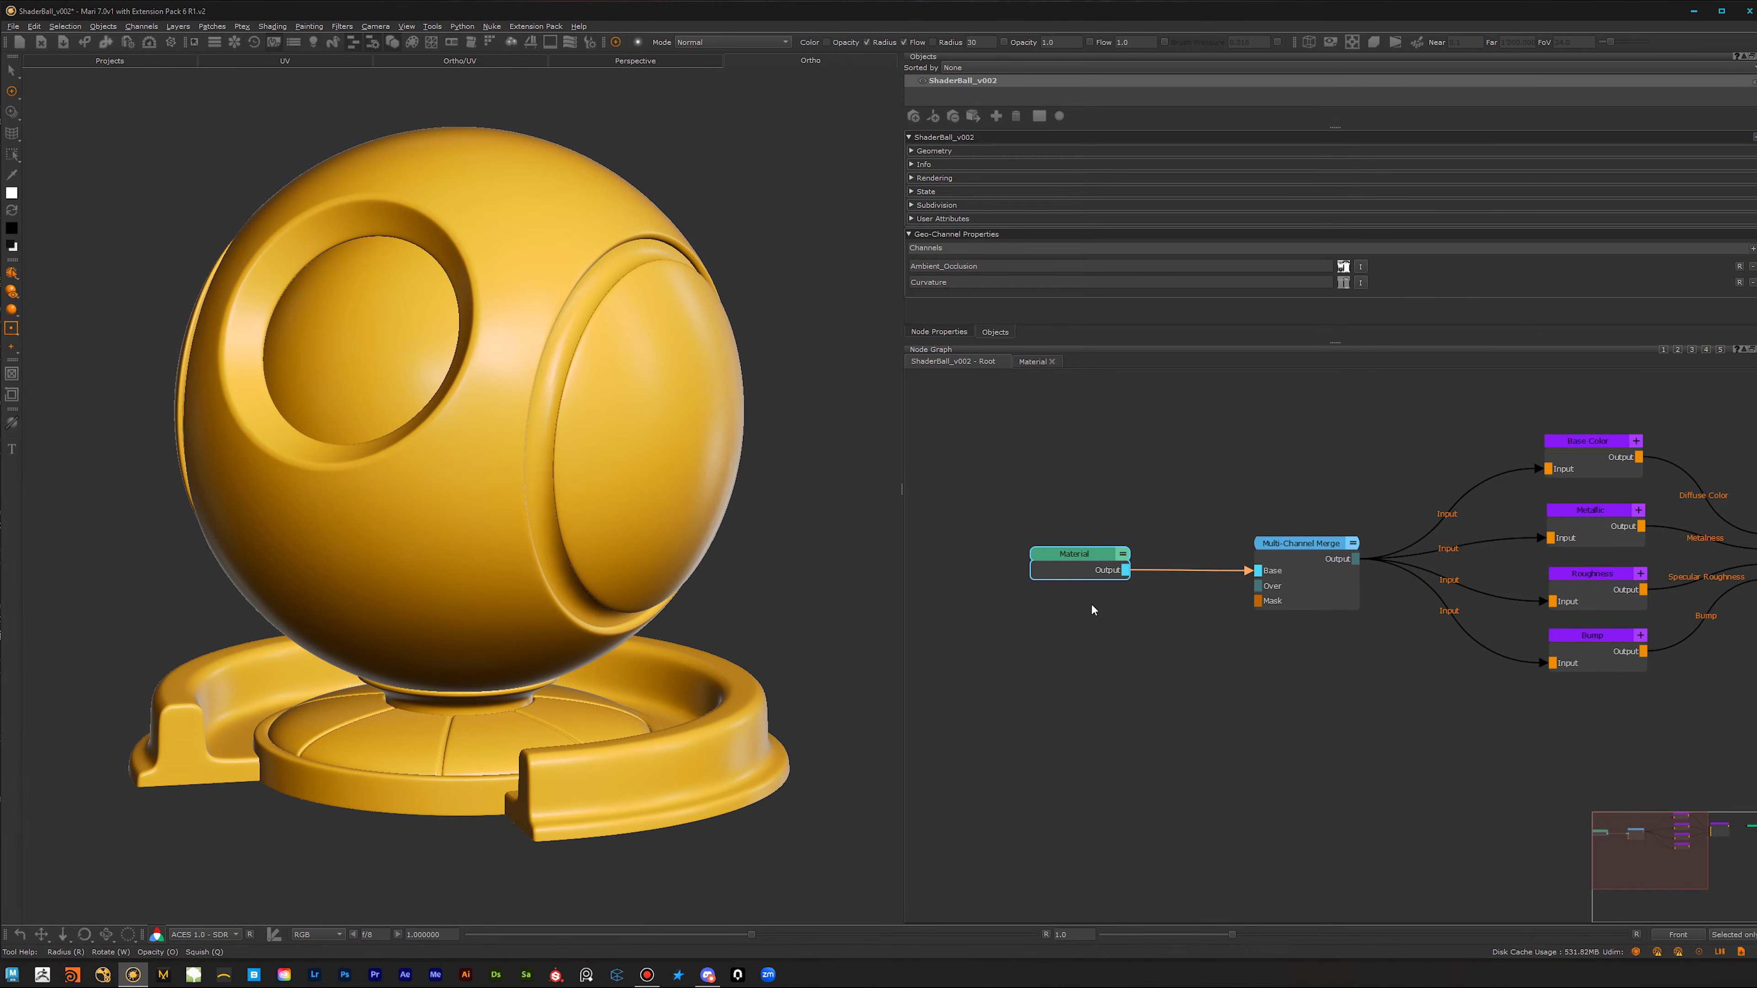
Step: Open the Material node to edit its internal node graph
scroll(1165, 652, "up", 1)
middle_click_drag(1181, 643, 1234, 716)
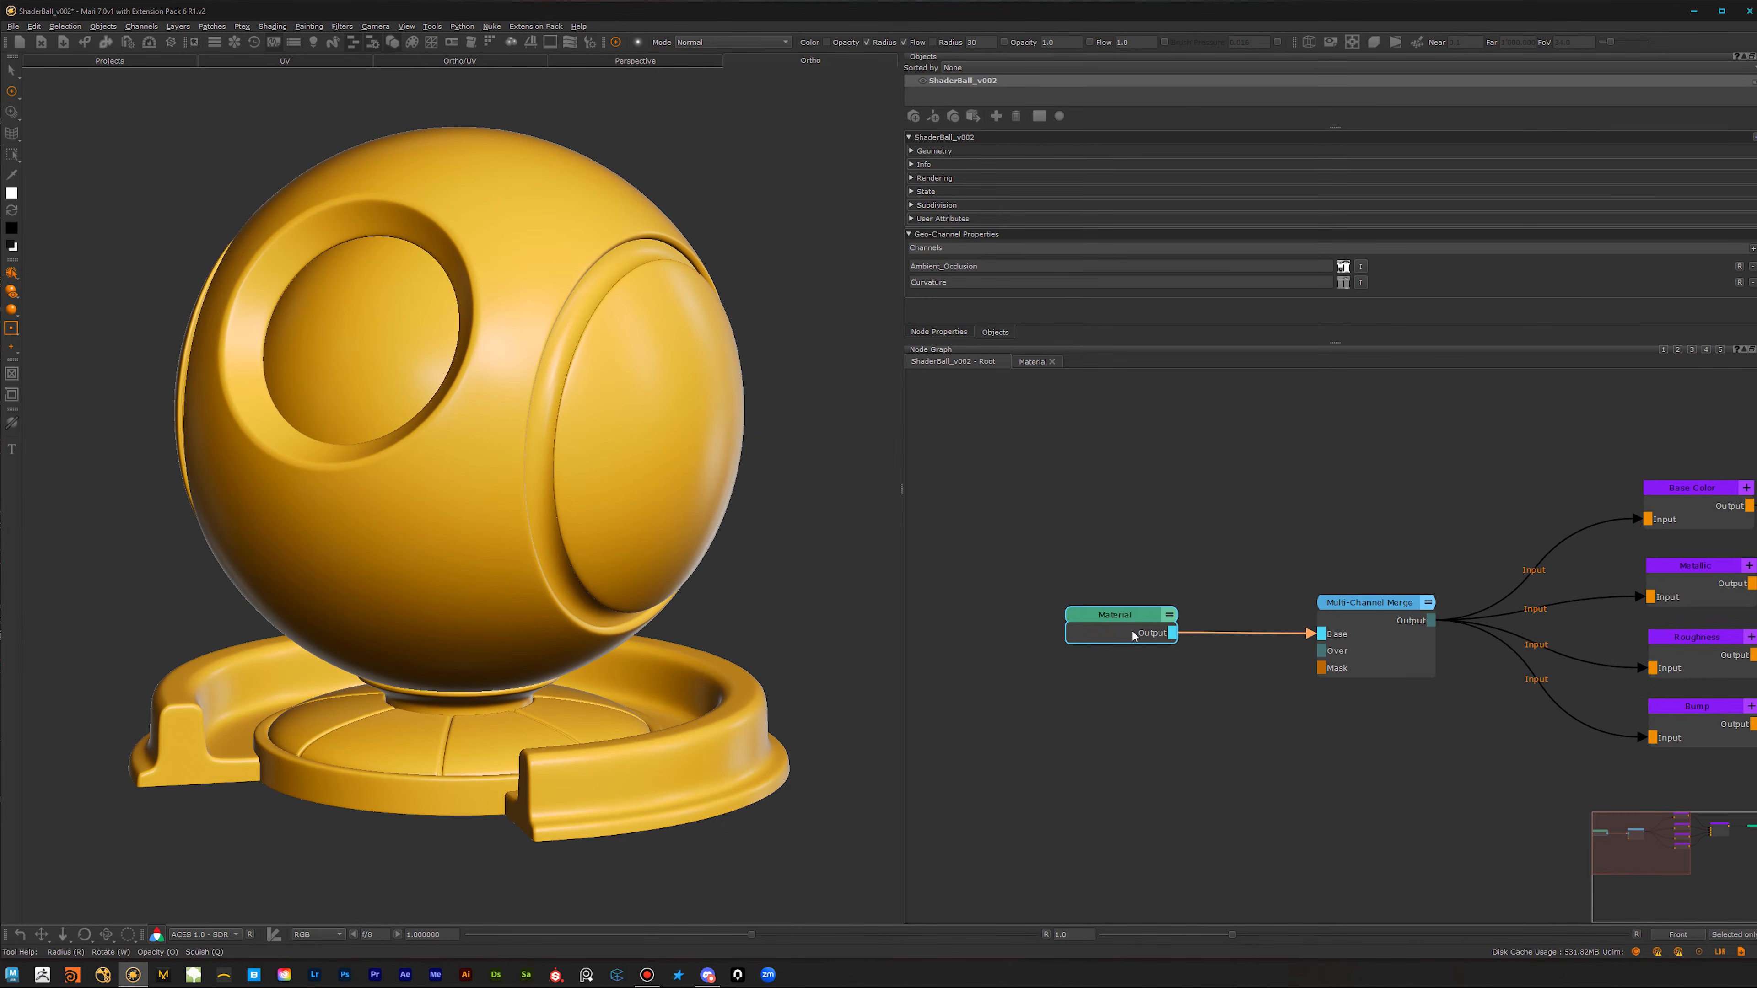
double_click(1145, 620)
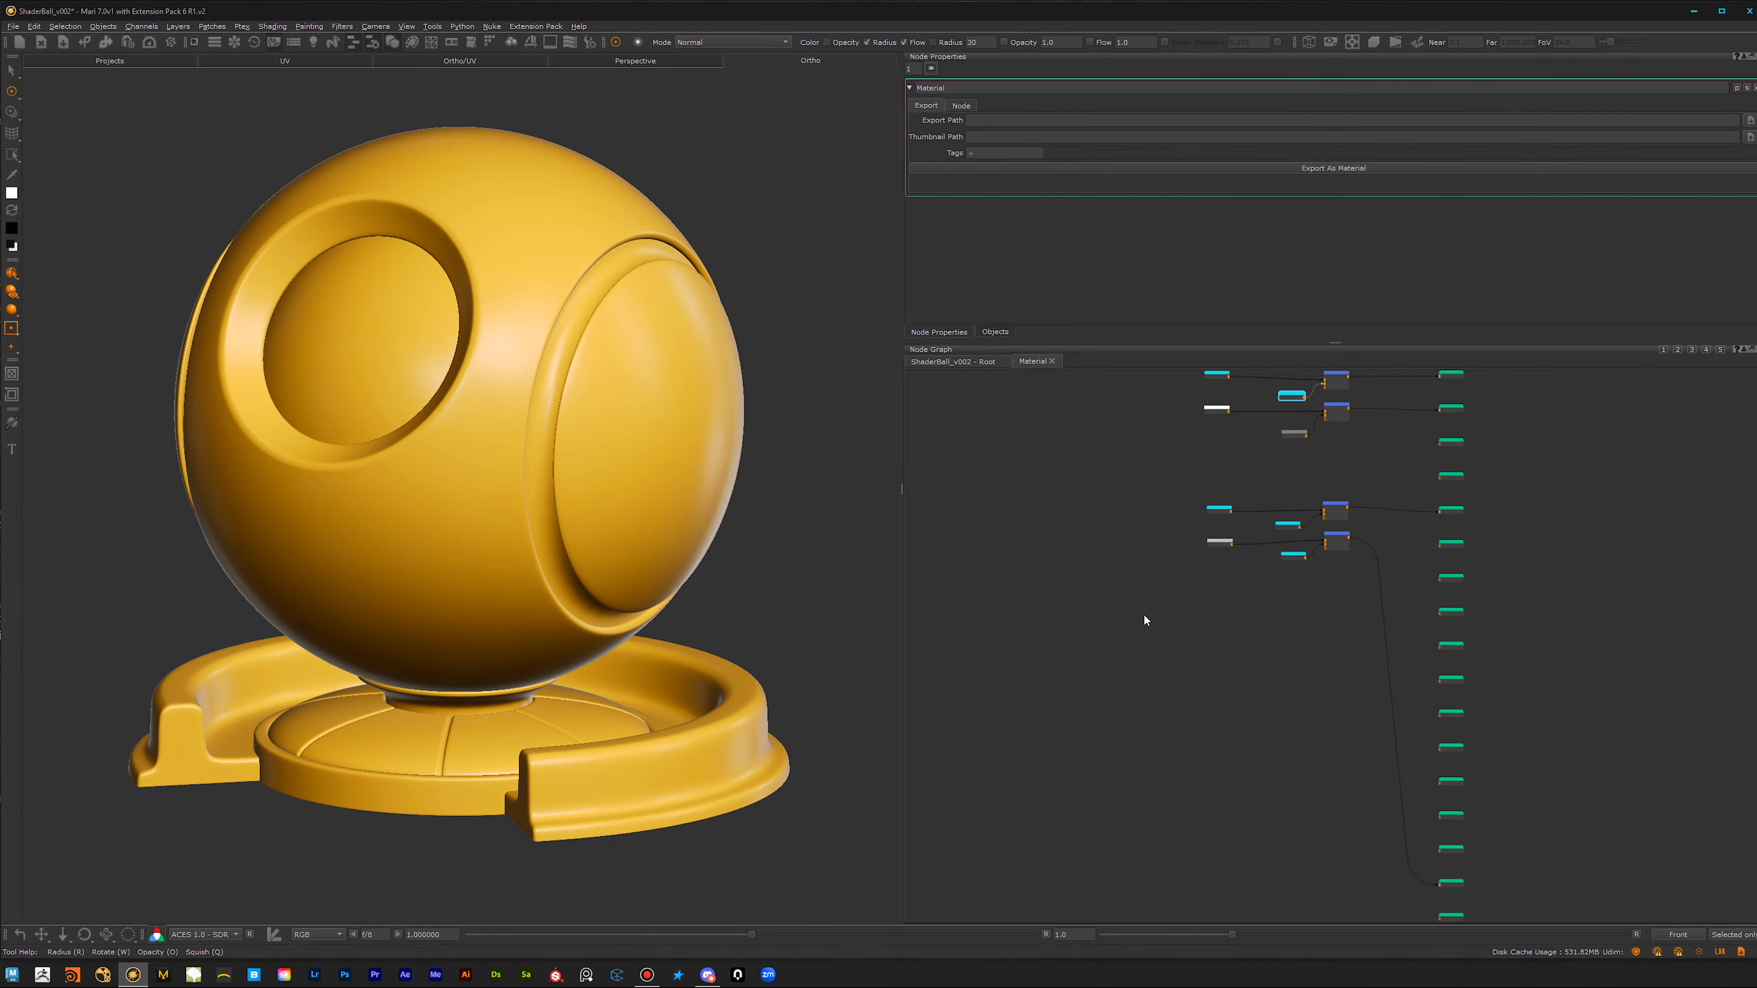
Step: Add a Group node inside the material and place it directly above the first Merge node
scroll(1211, 485, "up", 1)
middle_click_drag(1300, 424, 1133, 683)
scroll(1136, 679, "up", 4)
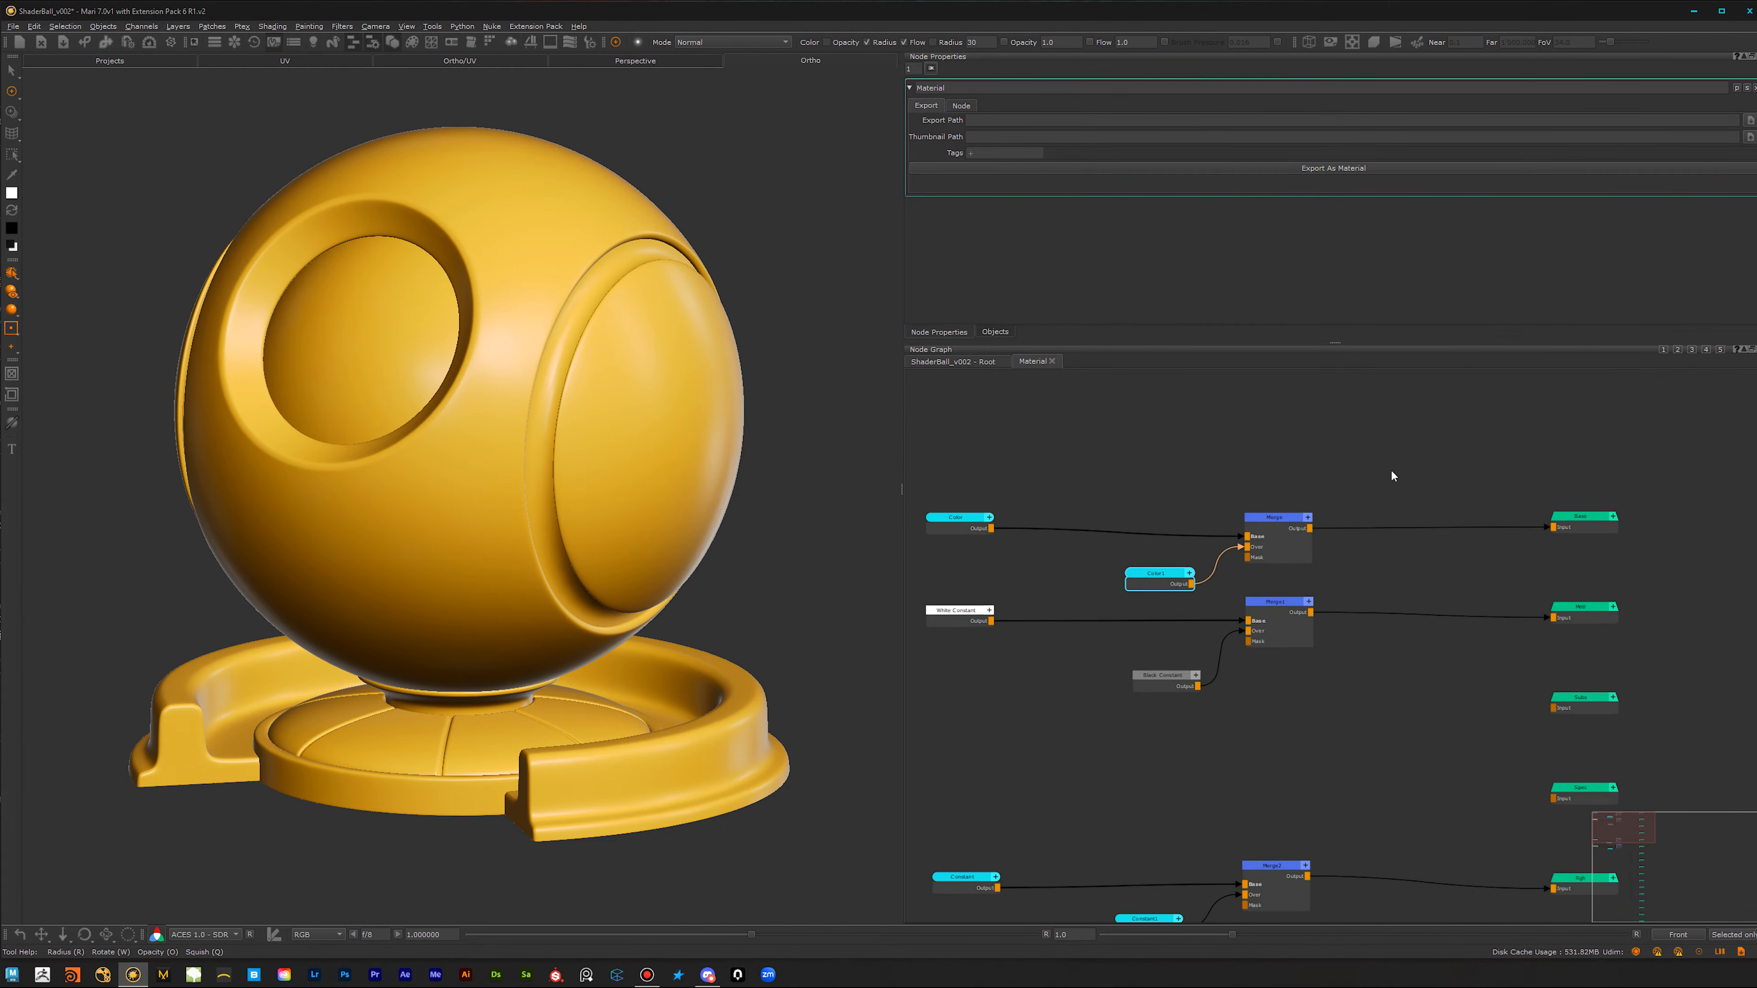
middle_click_drag(1183, 424, 1204, 571)
left_click(1204, 574)
key("Tab")
type("gro")
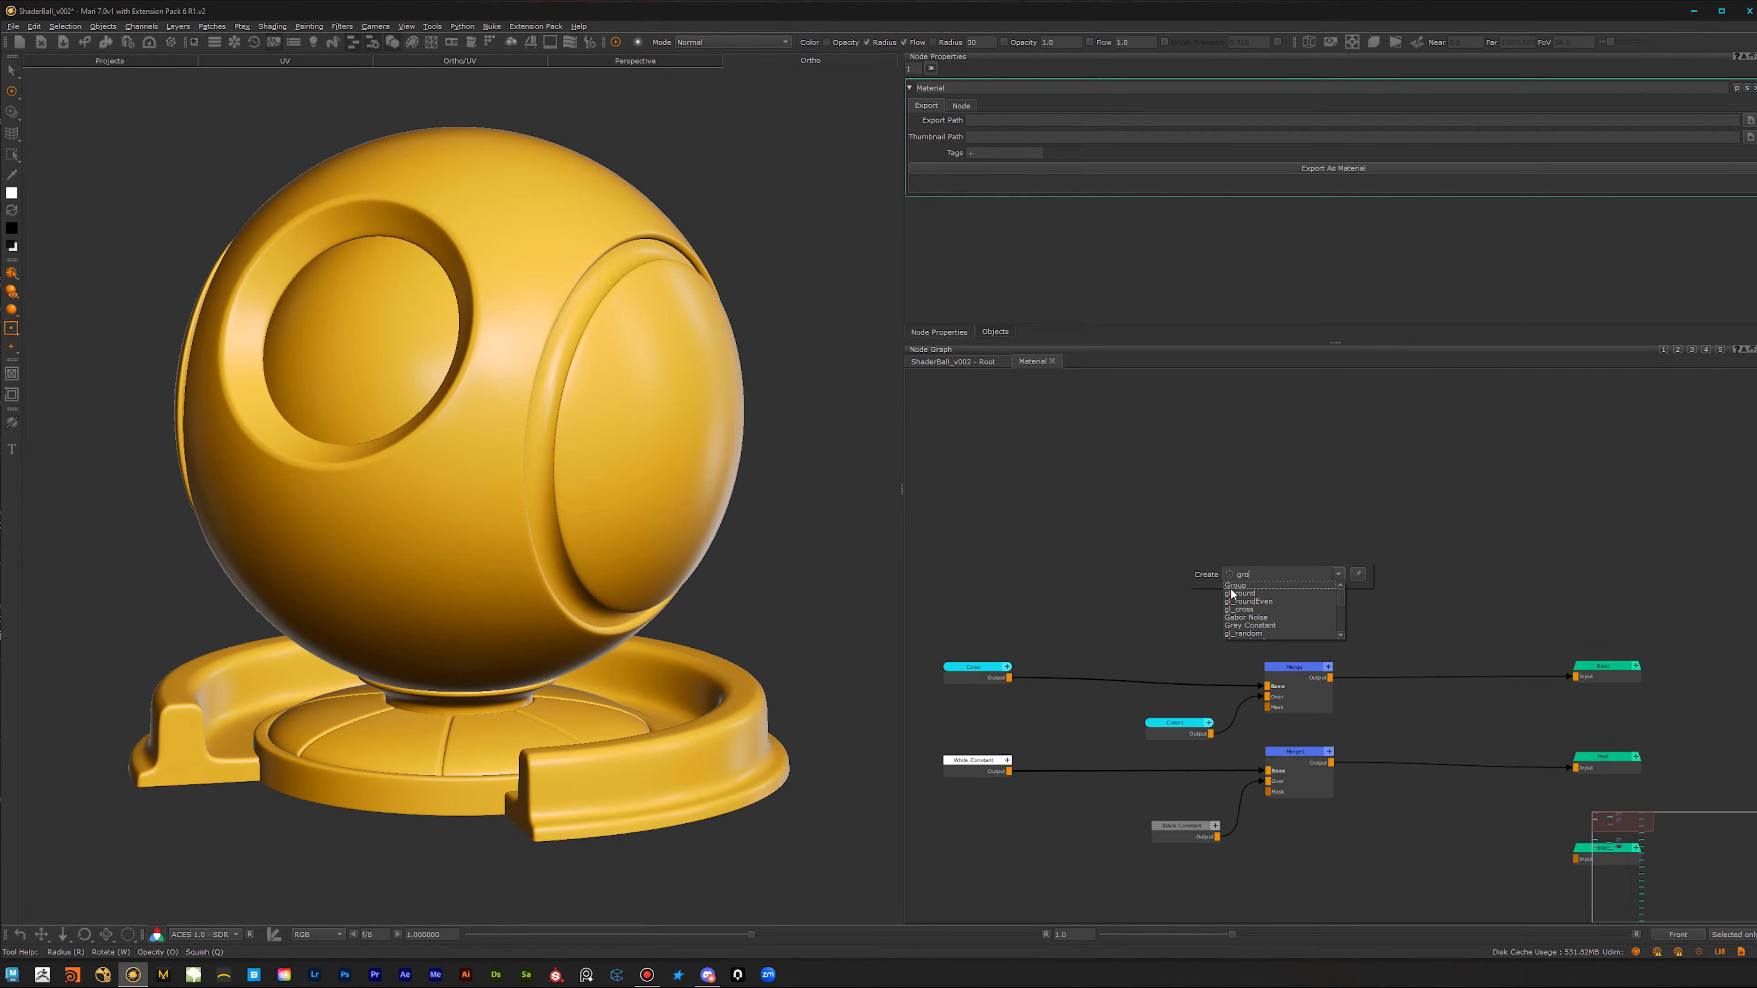
key("Return")
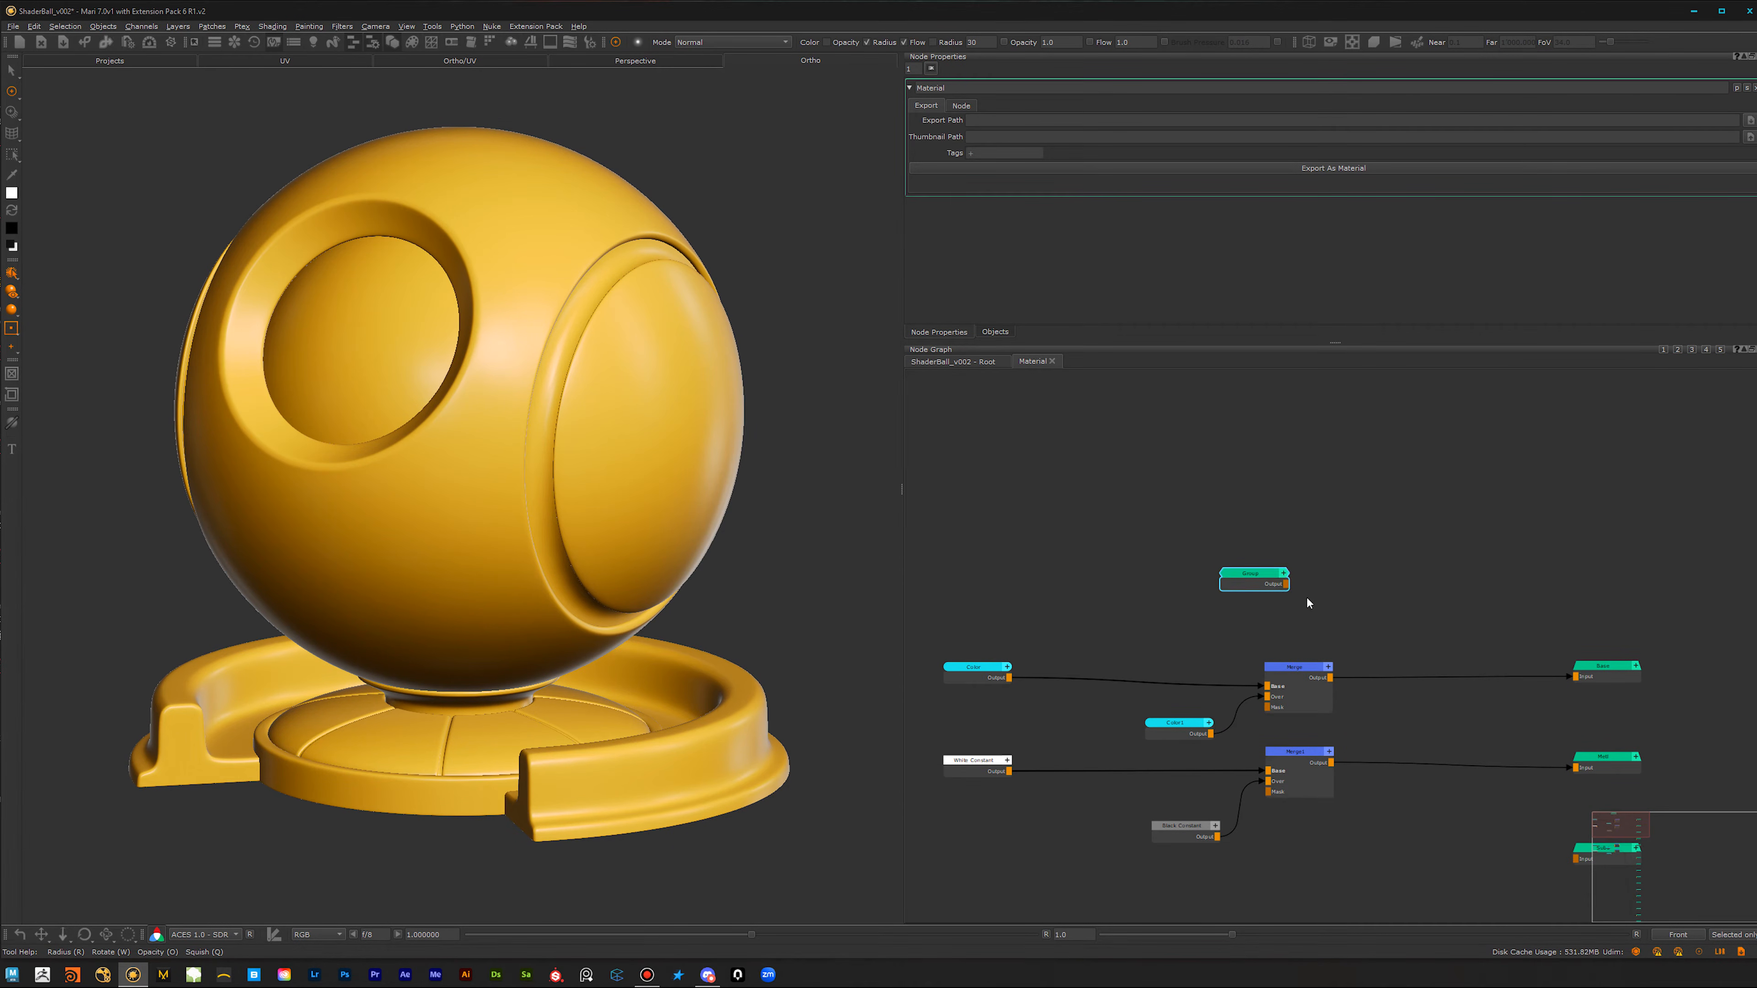
left_click_drag(1270, 598, 1308, 637)
middle_click_drag(1379, 628, 1380, 502)
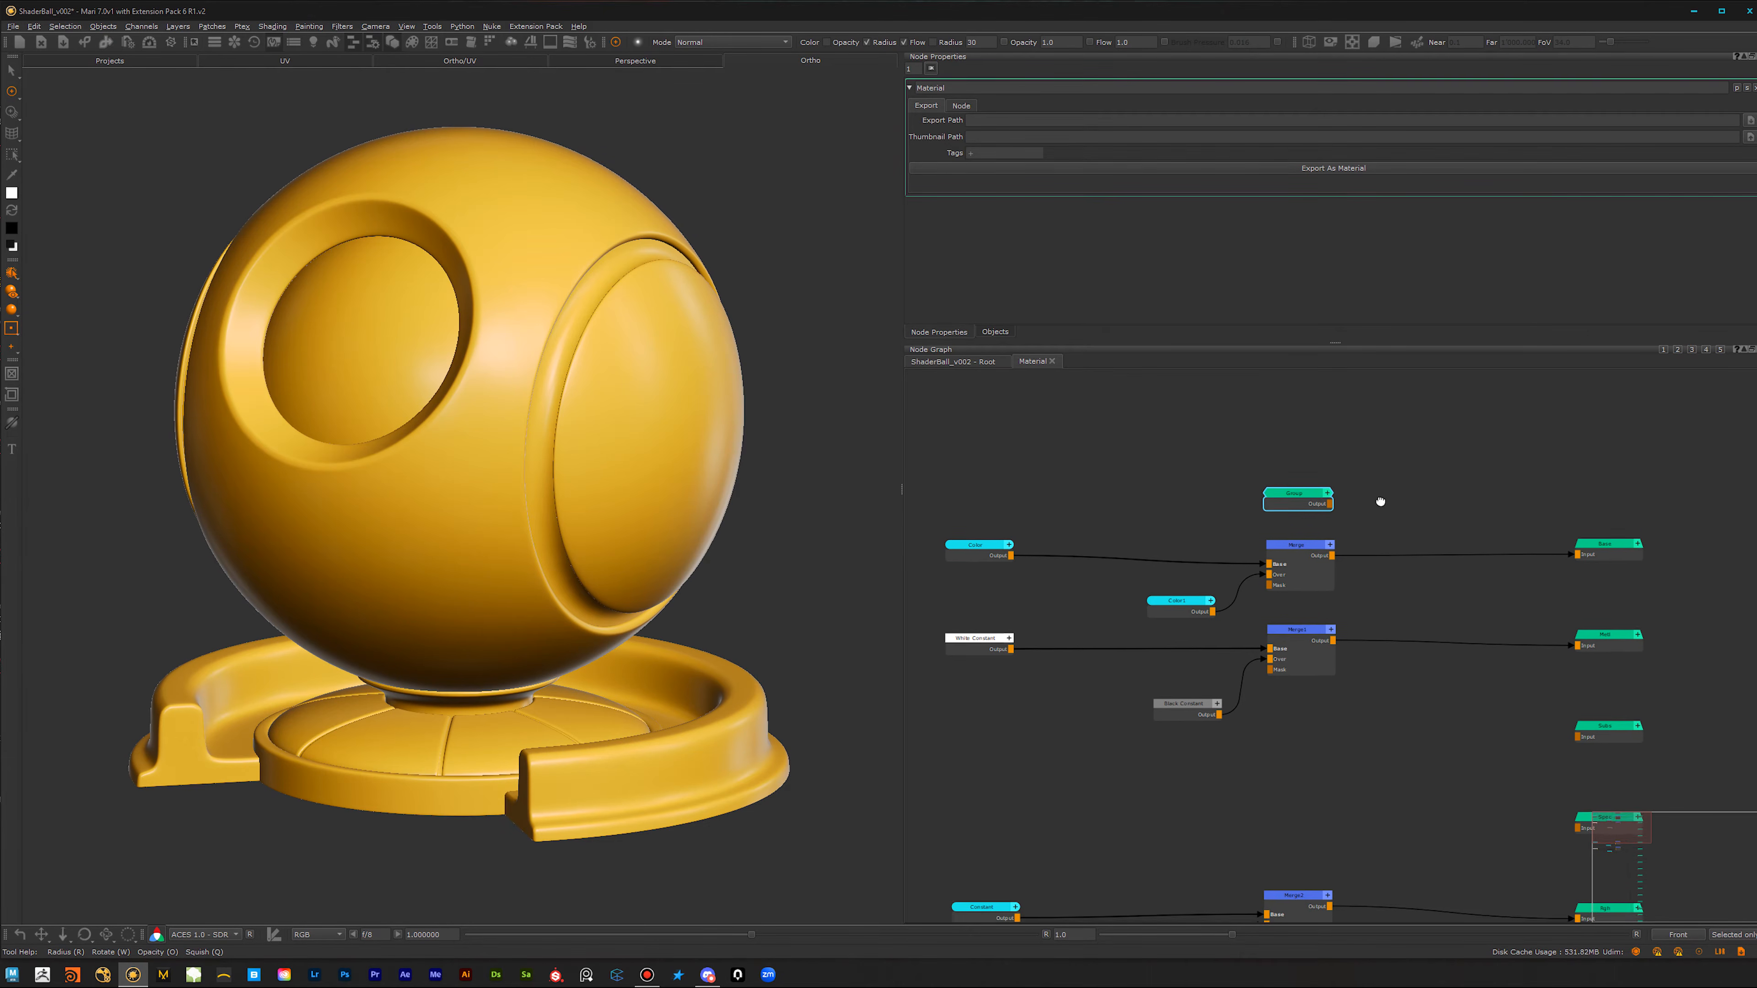
Step: Connect the Group node's output to the Mask inputs of the Merge nodes for the first two channels
left_click(1302, 574)
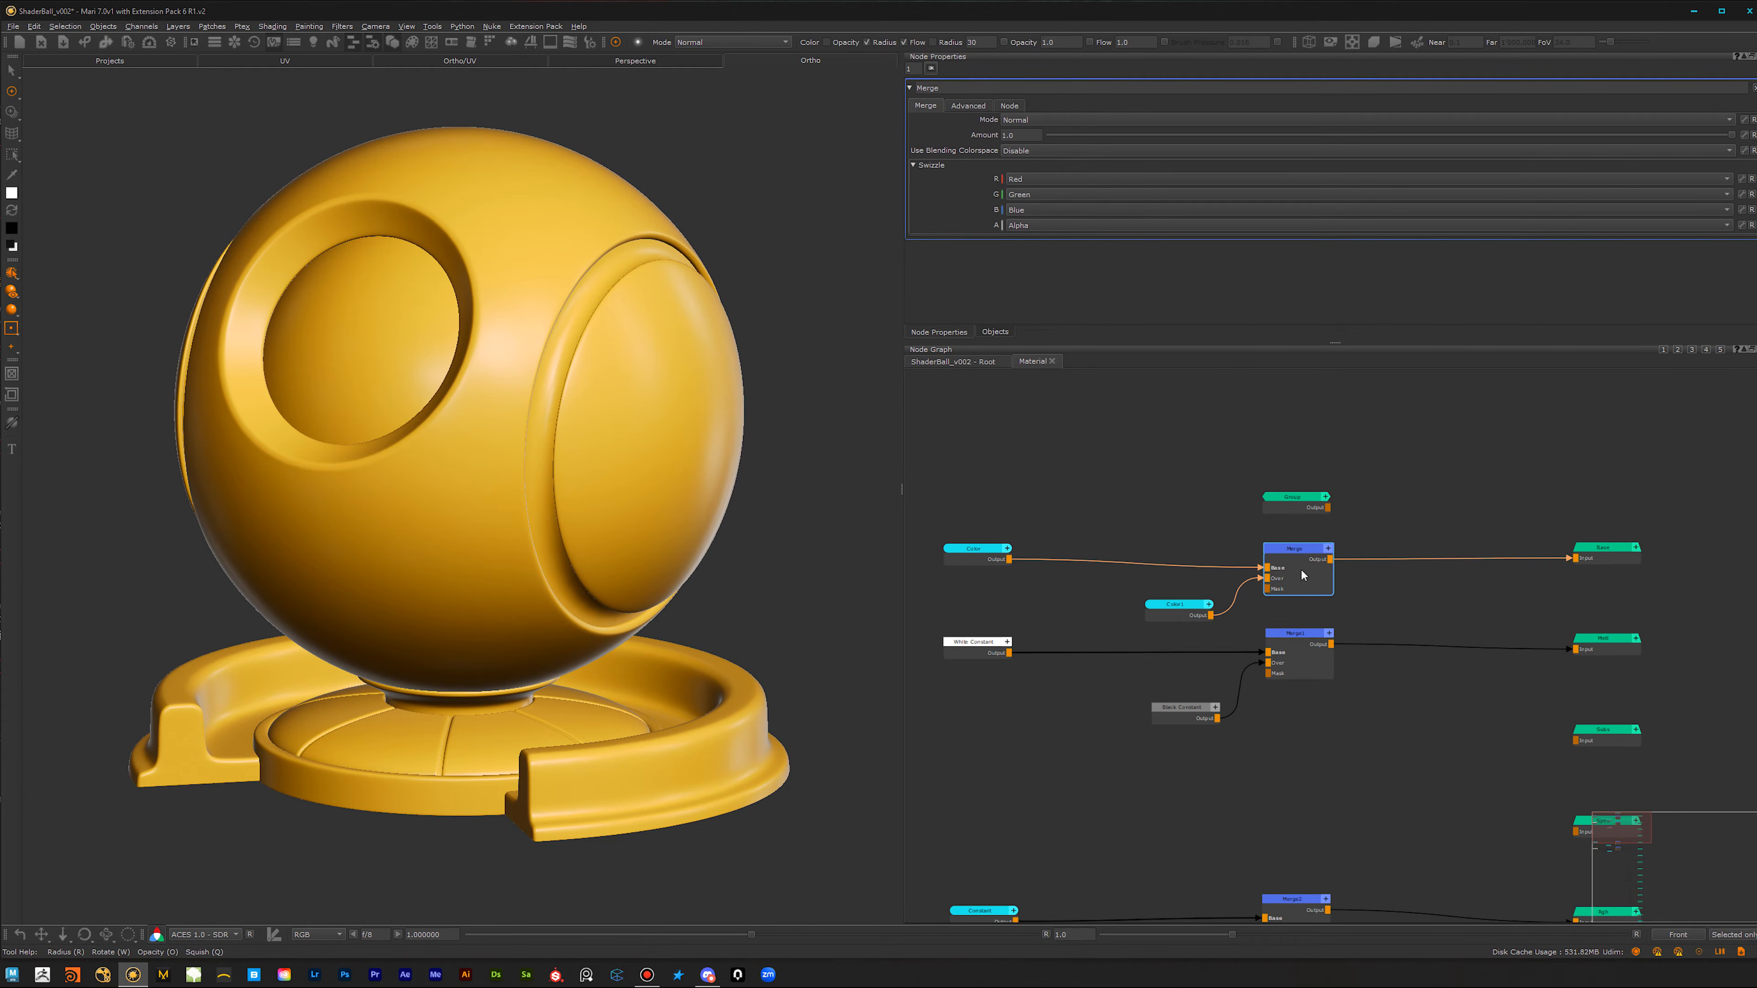
left_click(1302, 513)
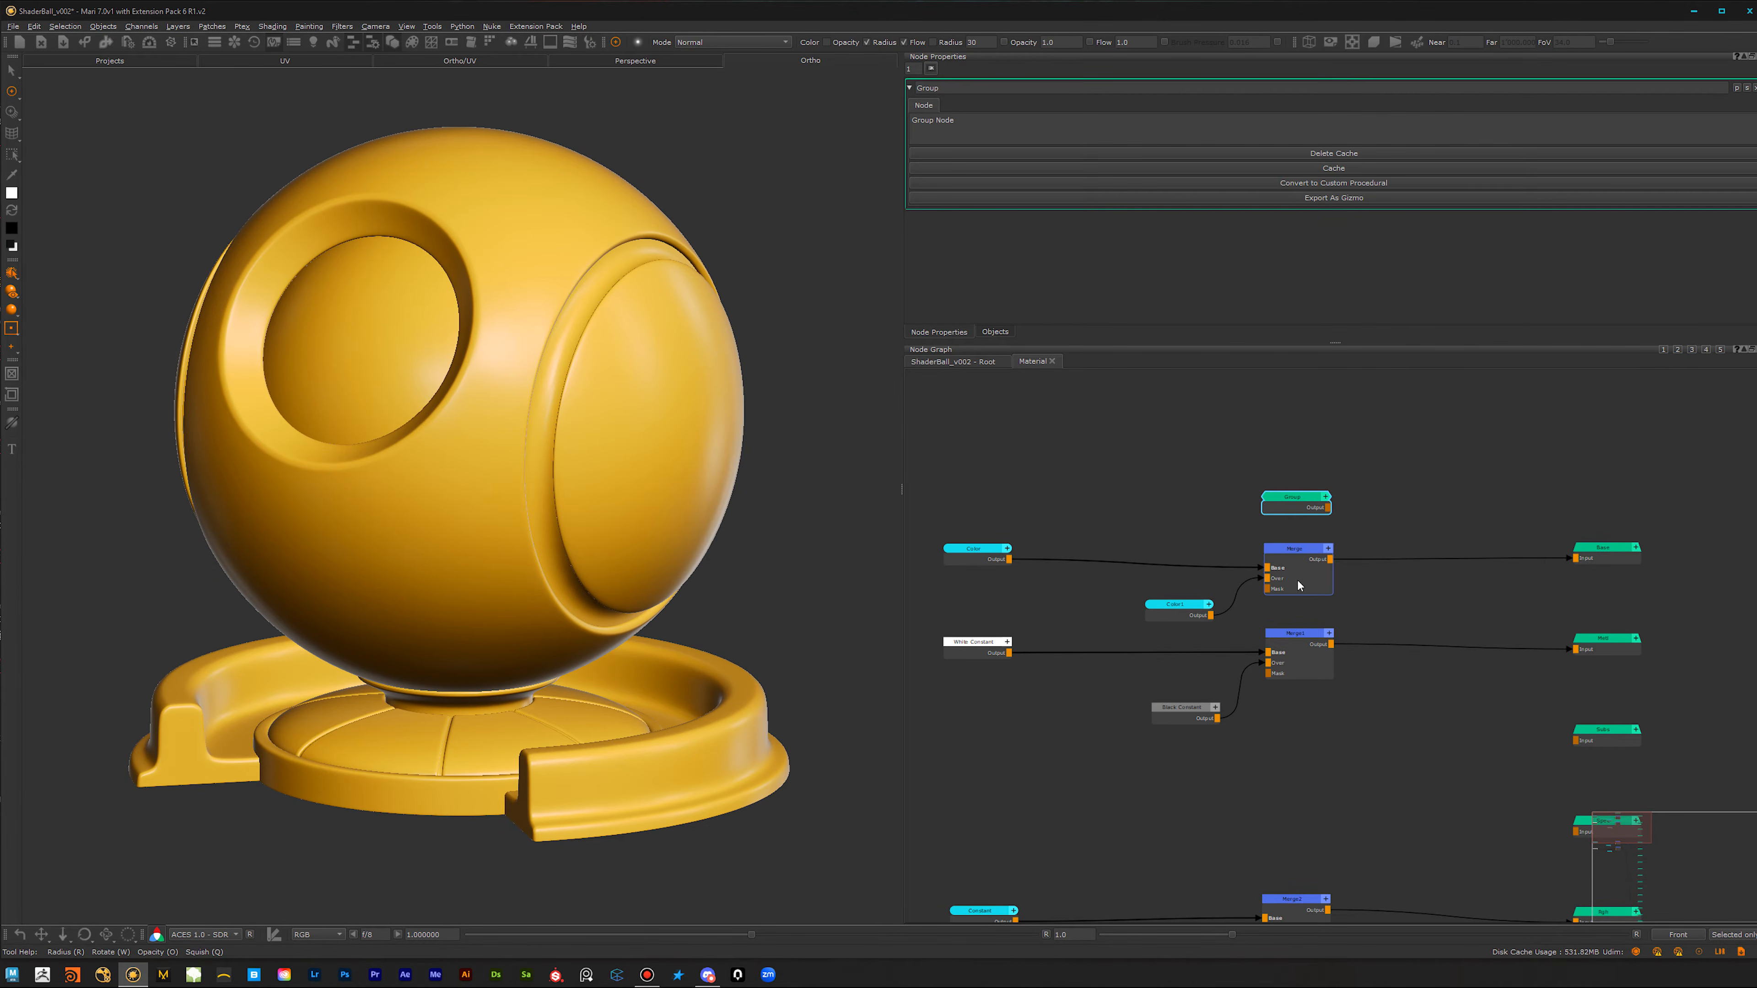
left_click(1300, 579, "shift")
left_click(1303, 511)
left_click(1300, 665, "shift")
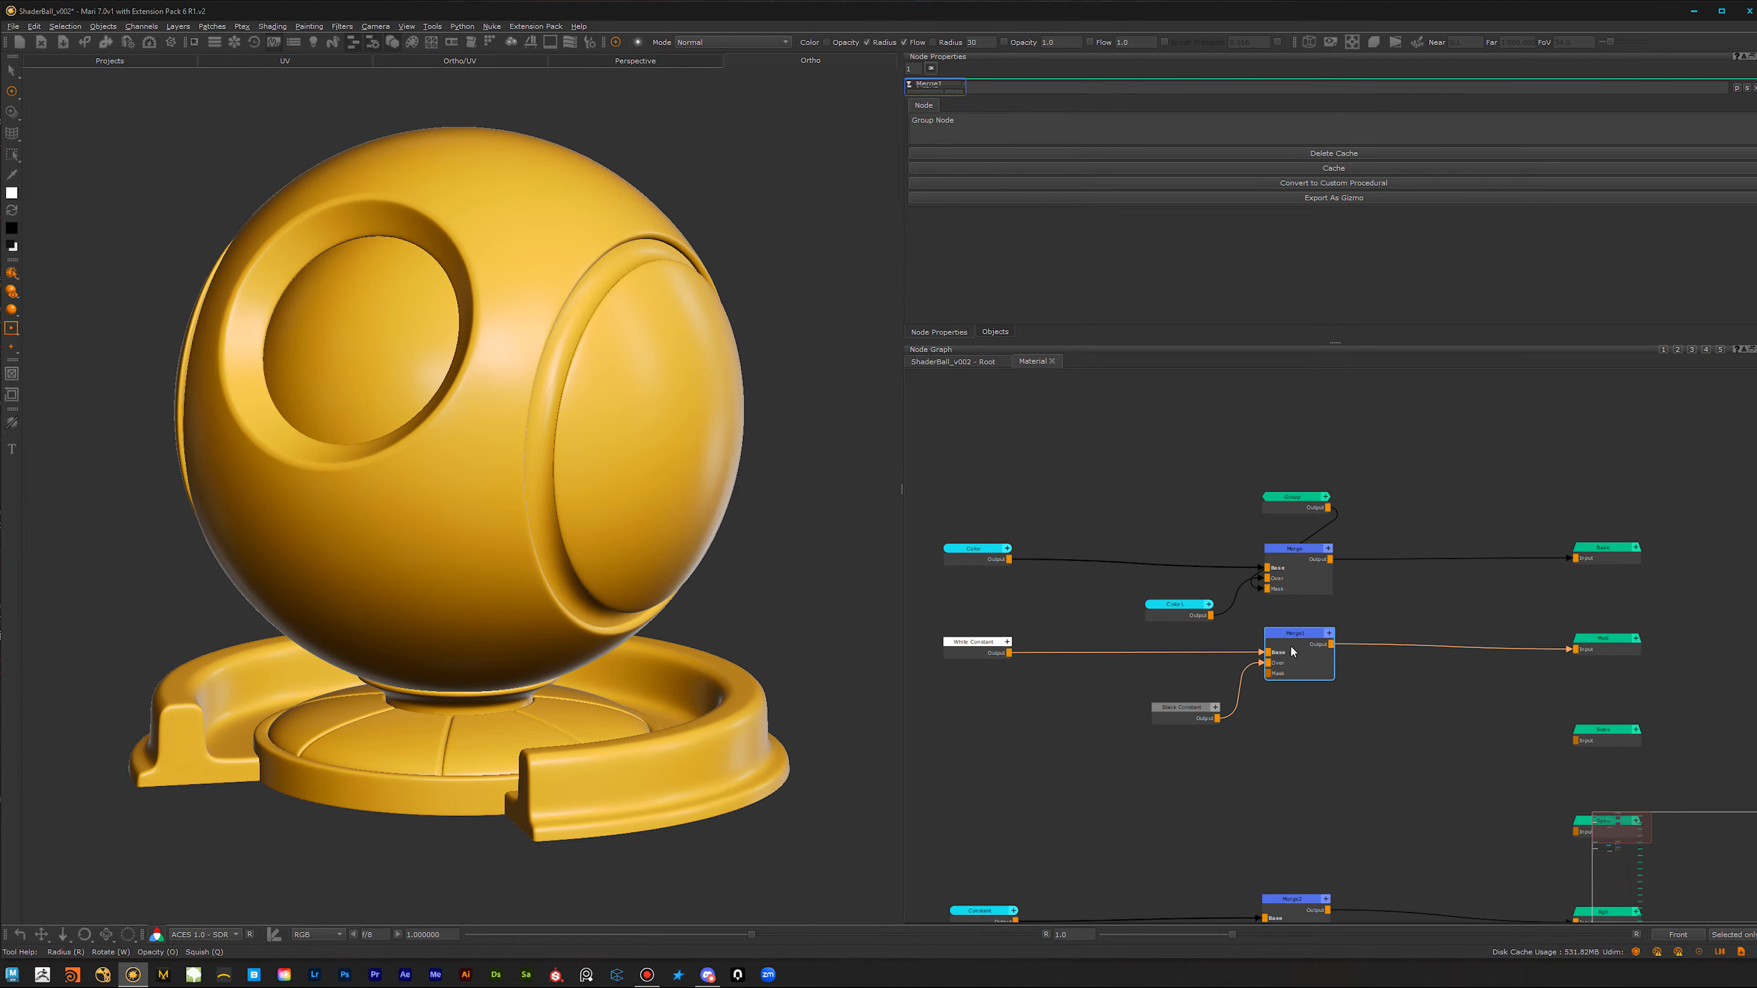
Step: Connect the Group node's output to the Mask inputs of the two lower Merge nodes
middle_click_drag(1291, 778, 1277, 664)
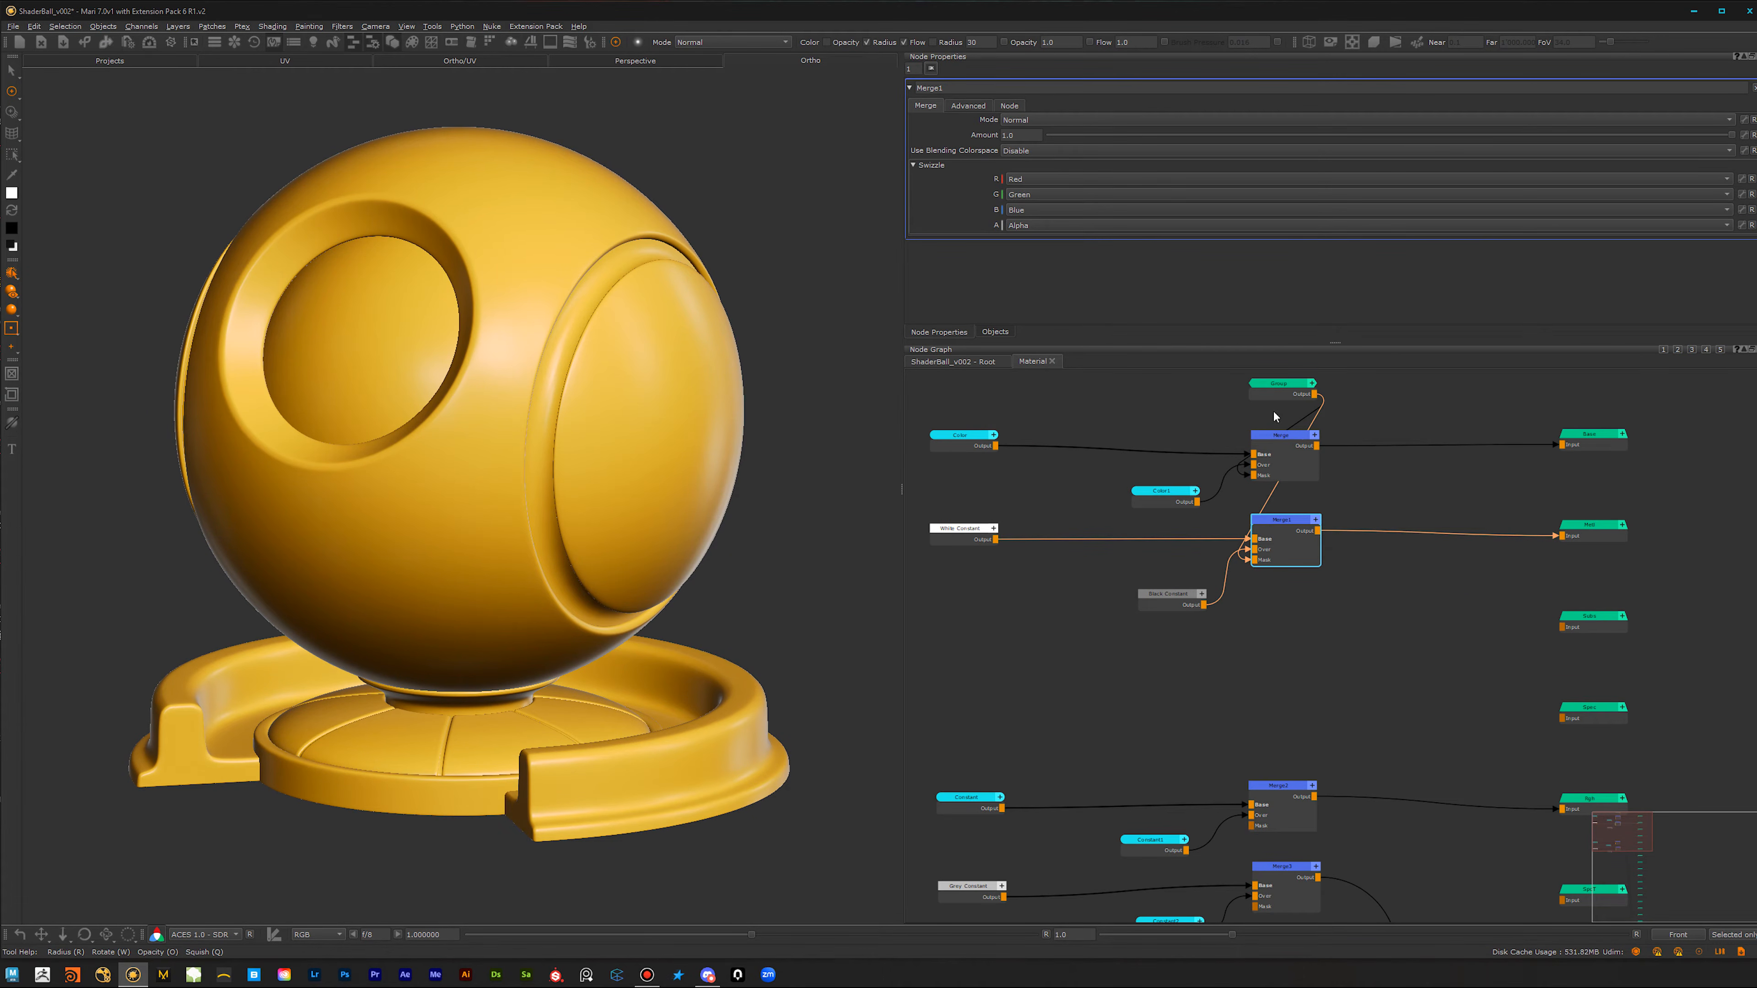
left_click(1279, 393)
left_click(1283, 809, "shift")
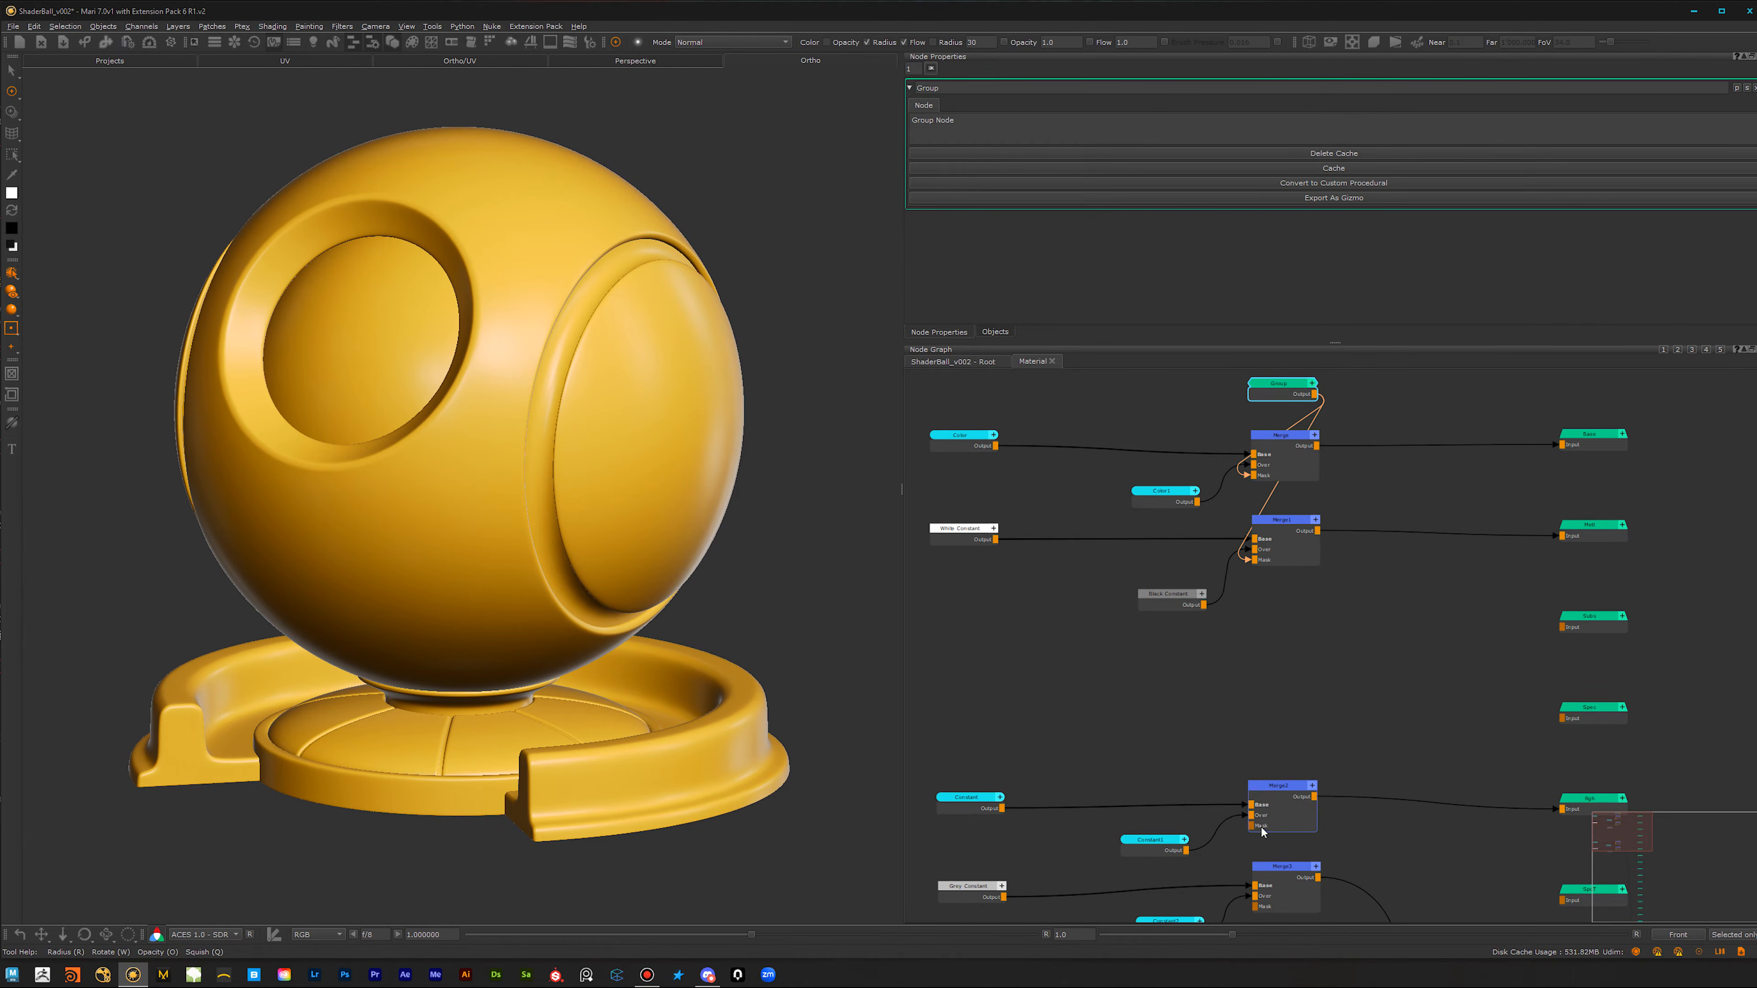
left_click(1280, 383)
left_click(1285, 889, "shift")
Step: Open the Group node and add a Geo-Channel node in front of its output
middle_click_drag(1284, 736, 1260, 924)
scroll(1341, 597, "up", 3)
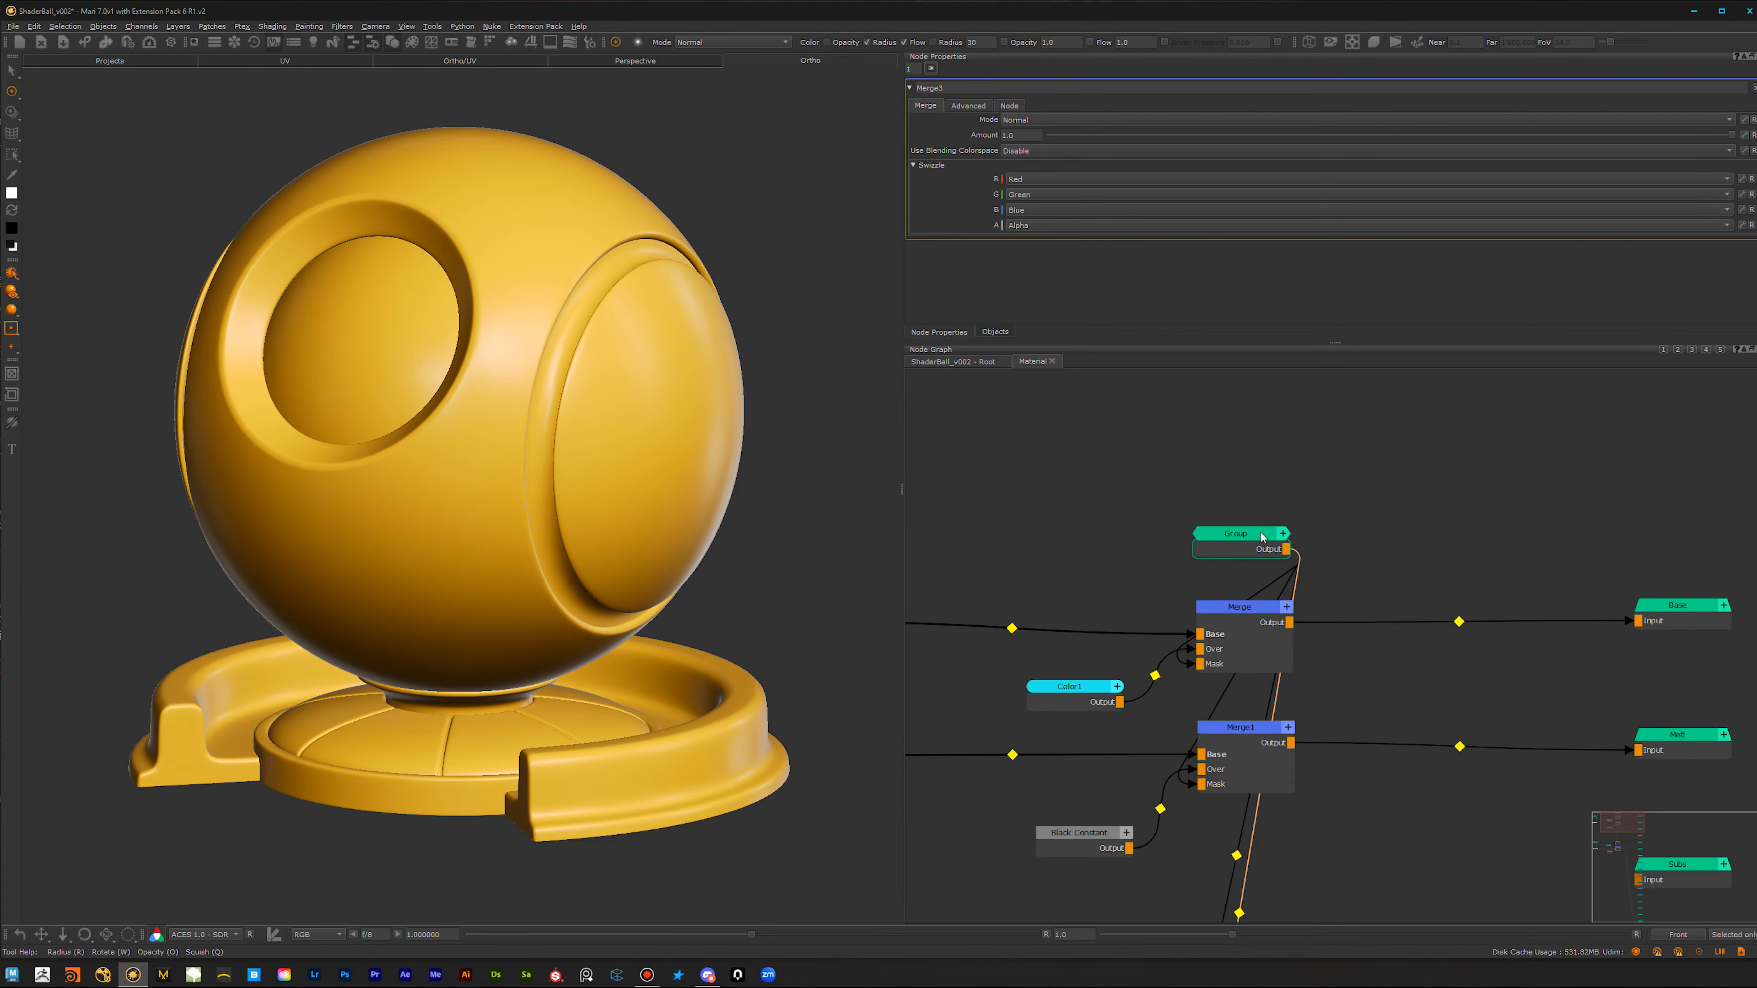
double_click(1261, 536)
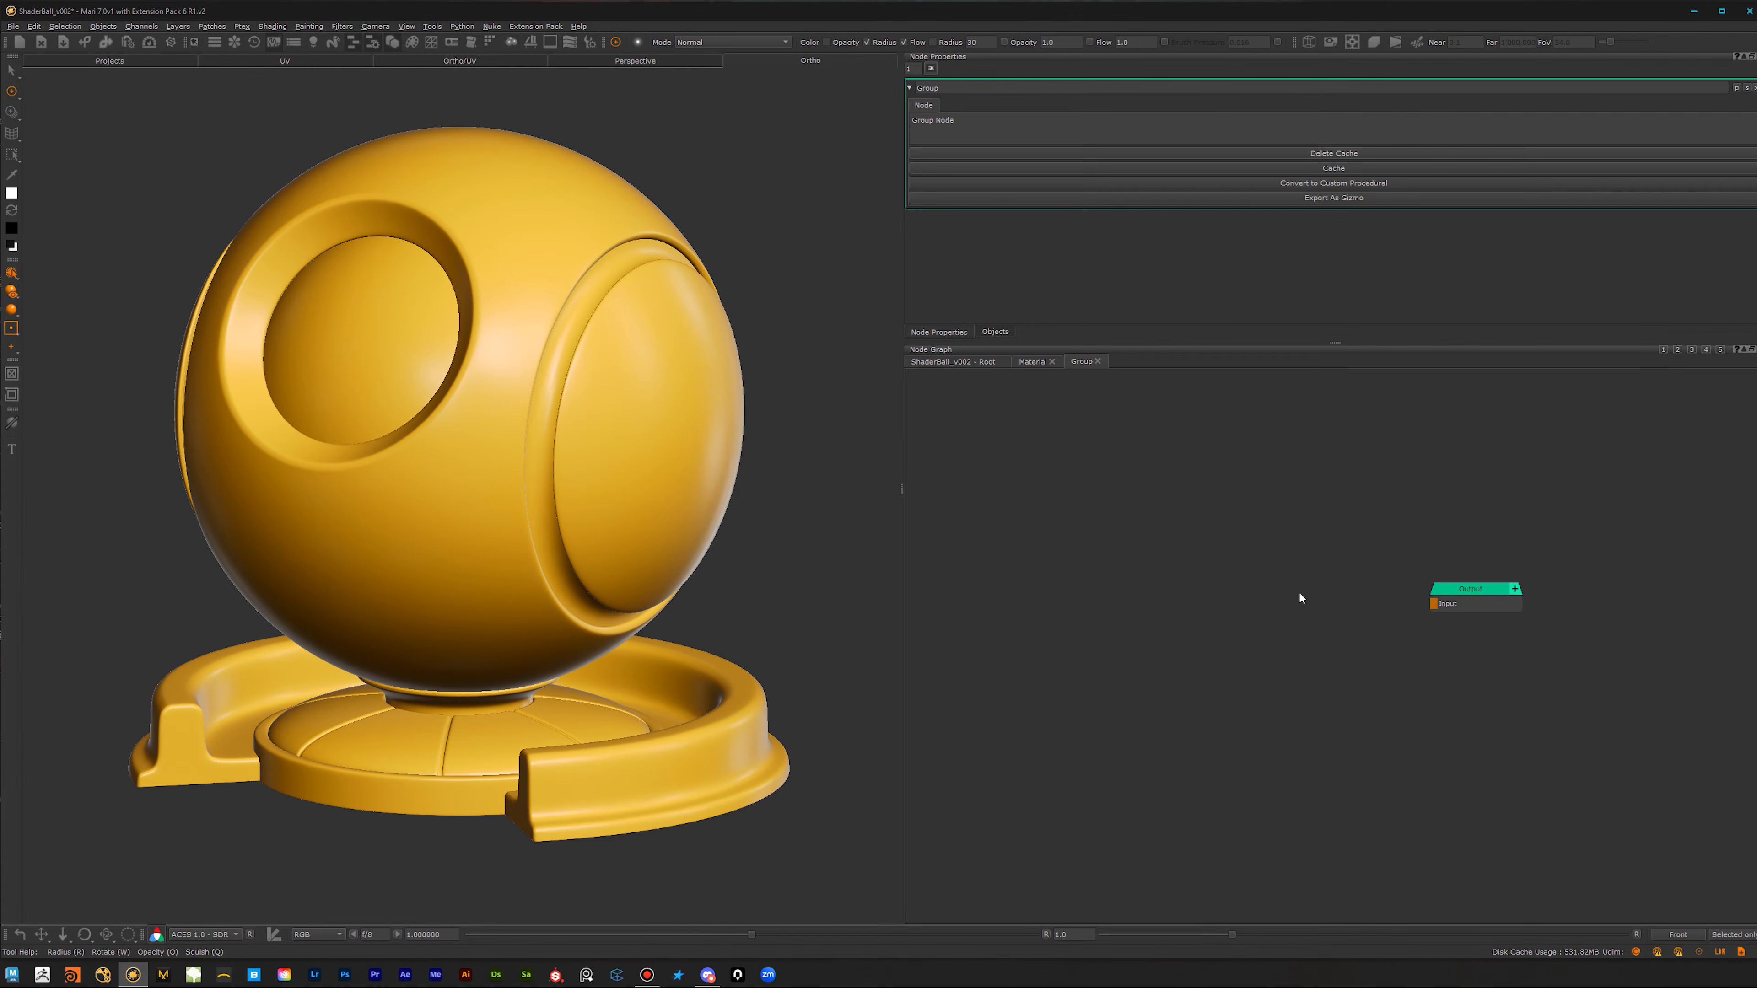
key("Tab")
type("geo")
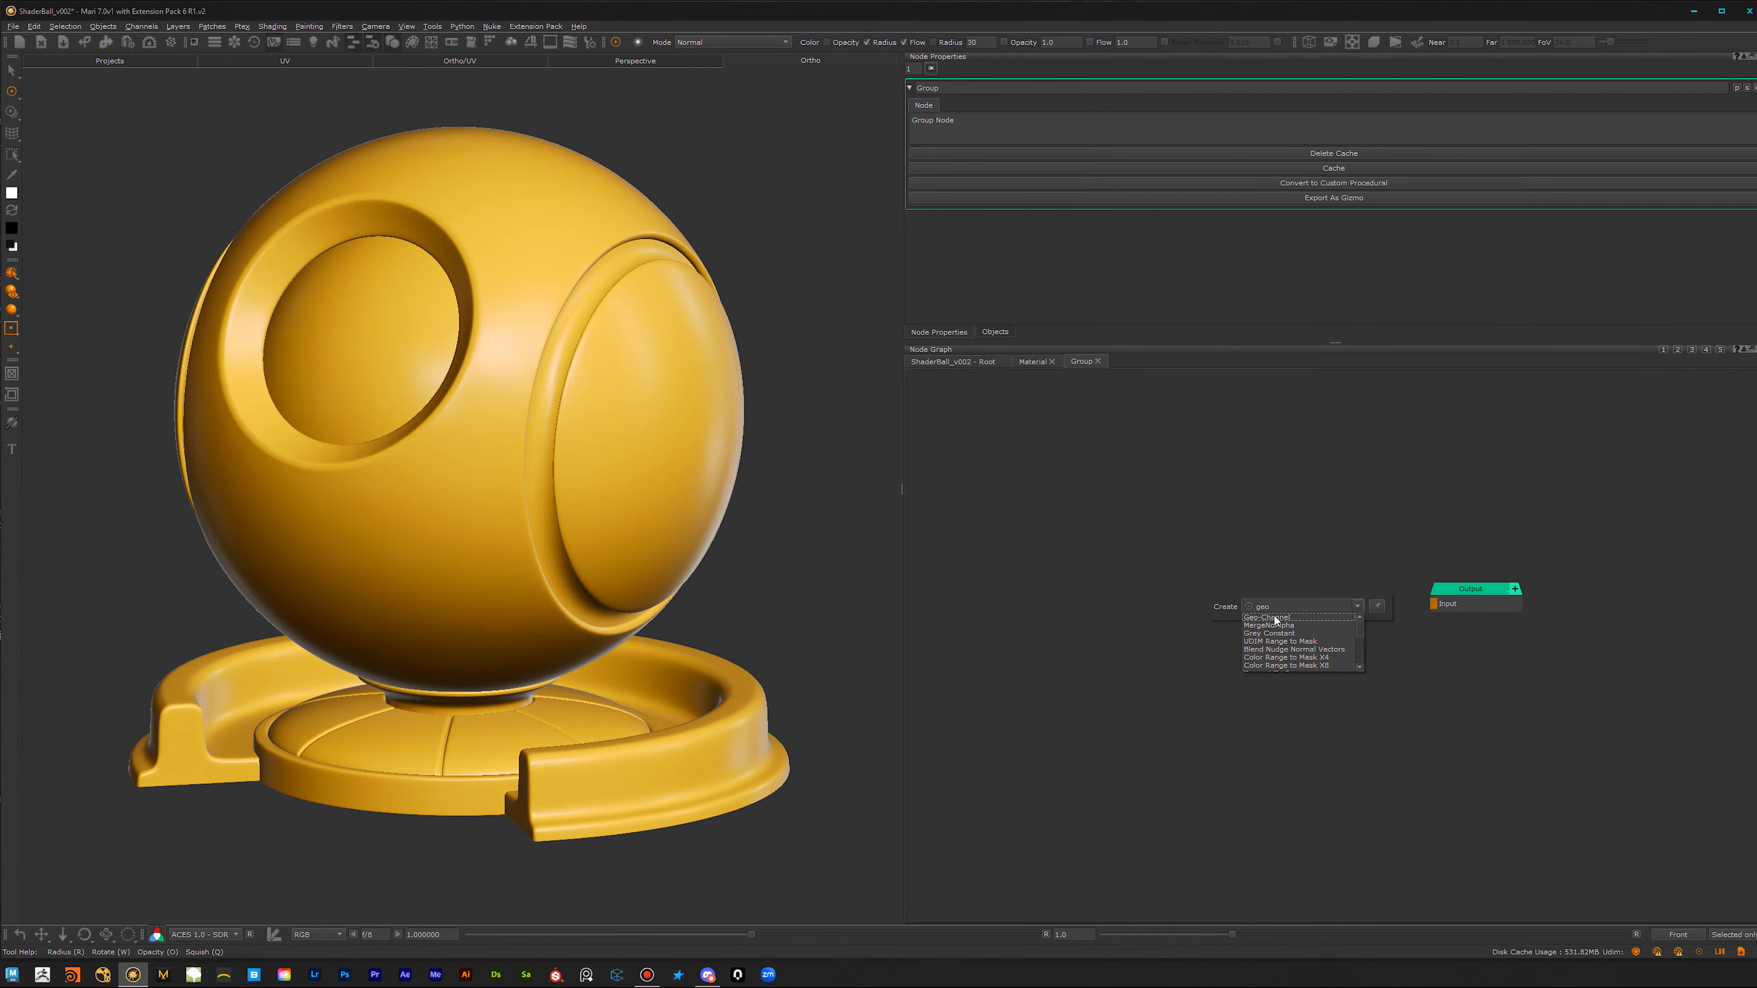
left_click(1276, 618)
left_click_drag(1273, 607, 1171, 607)
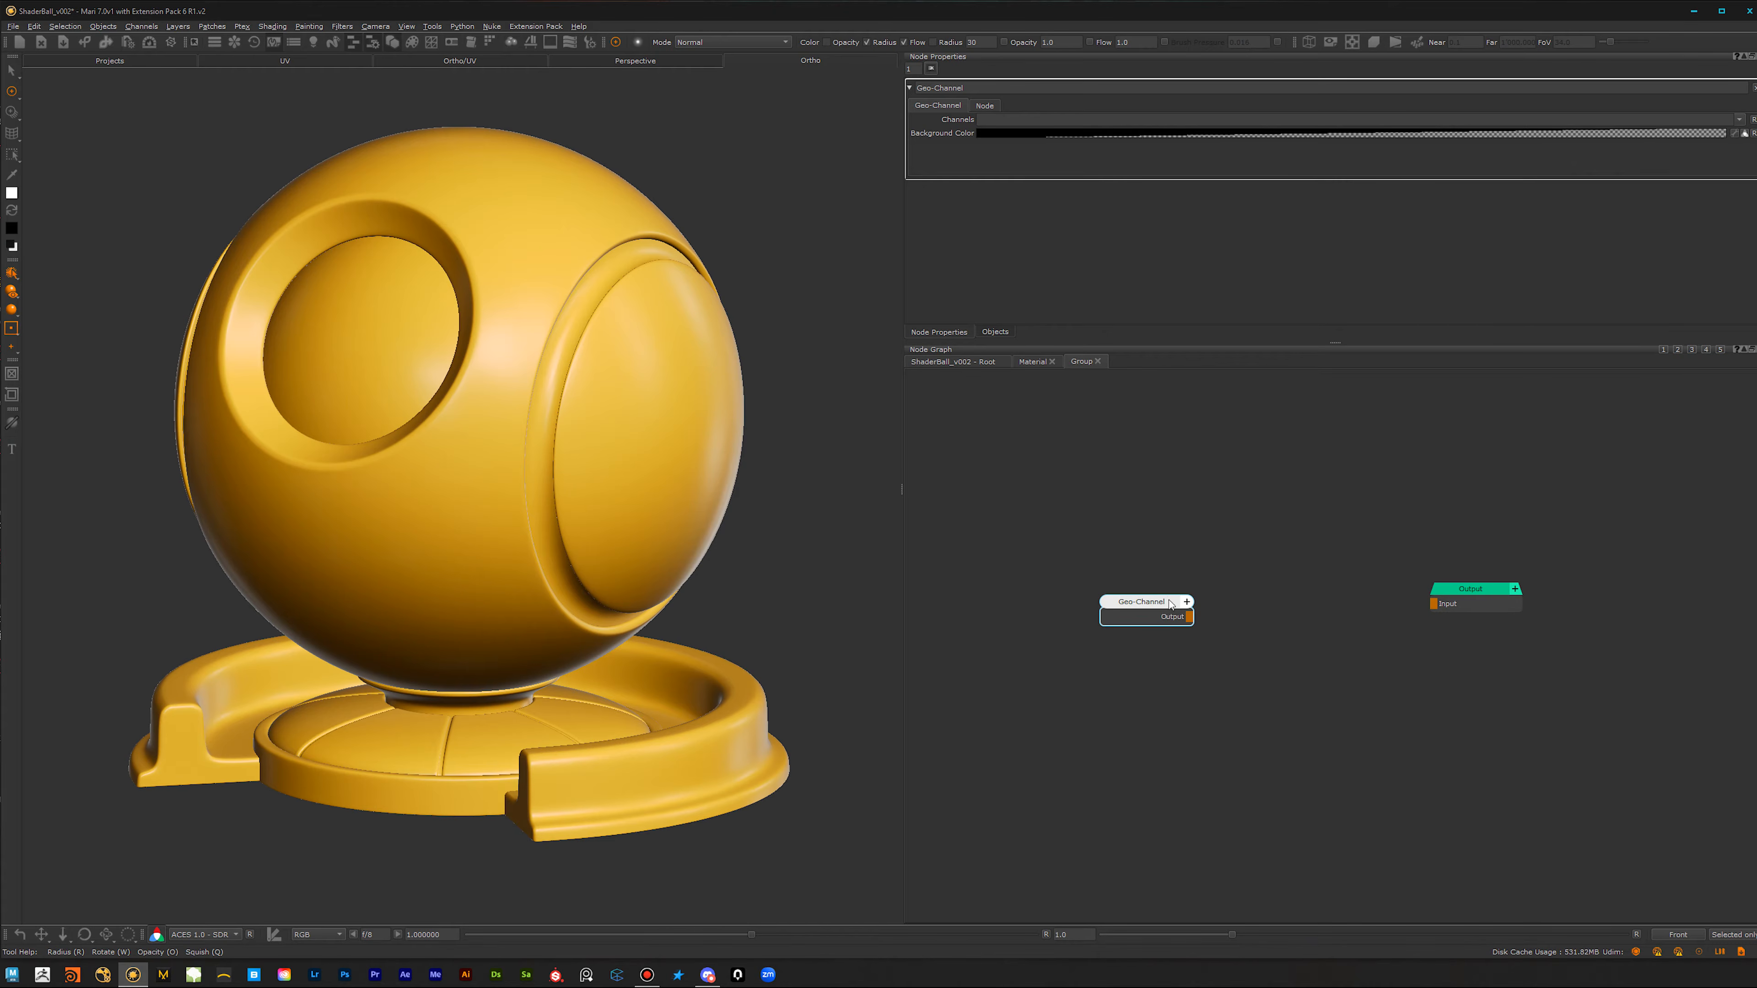
Step: Set the Geo-Channel node to Curvature, move it away from the group output, and view it on the shader ball
left_click(1737, 120)
left_click(1729, 147)
left_click_drag(1174, 606, 1044, 607)
middle_click_drag(1195, 668, 1338, 658)
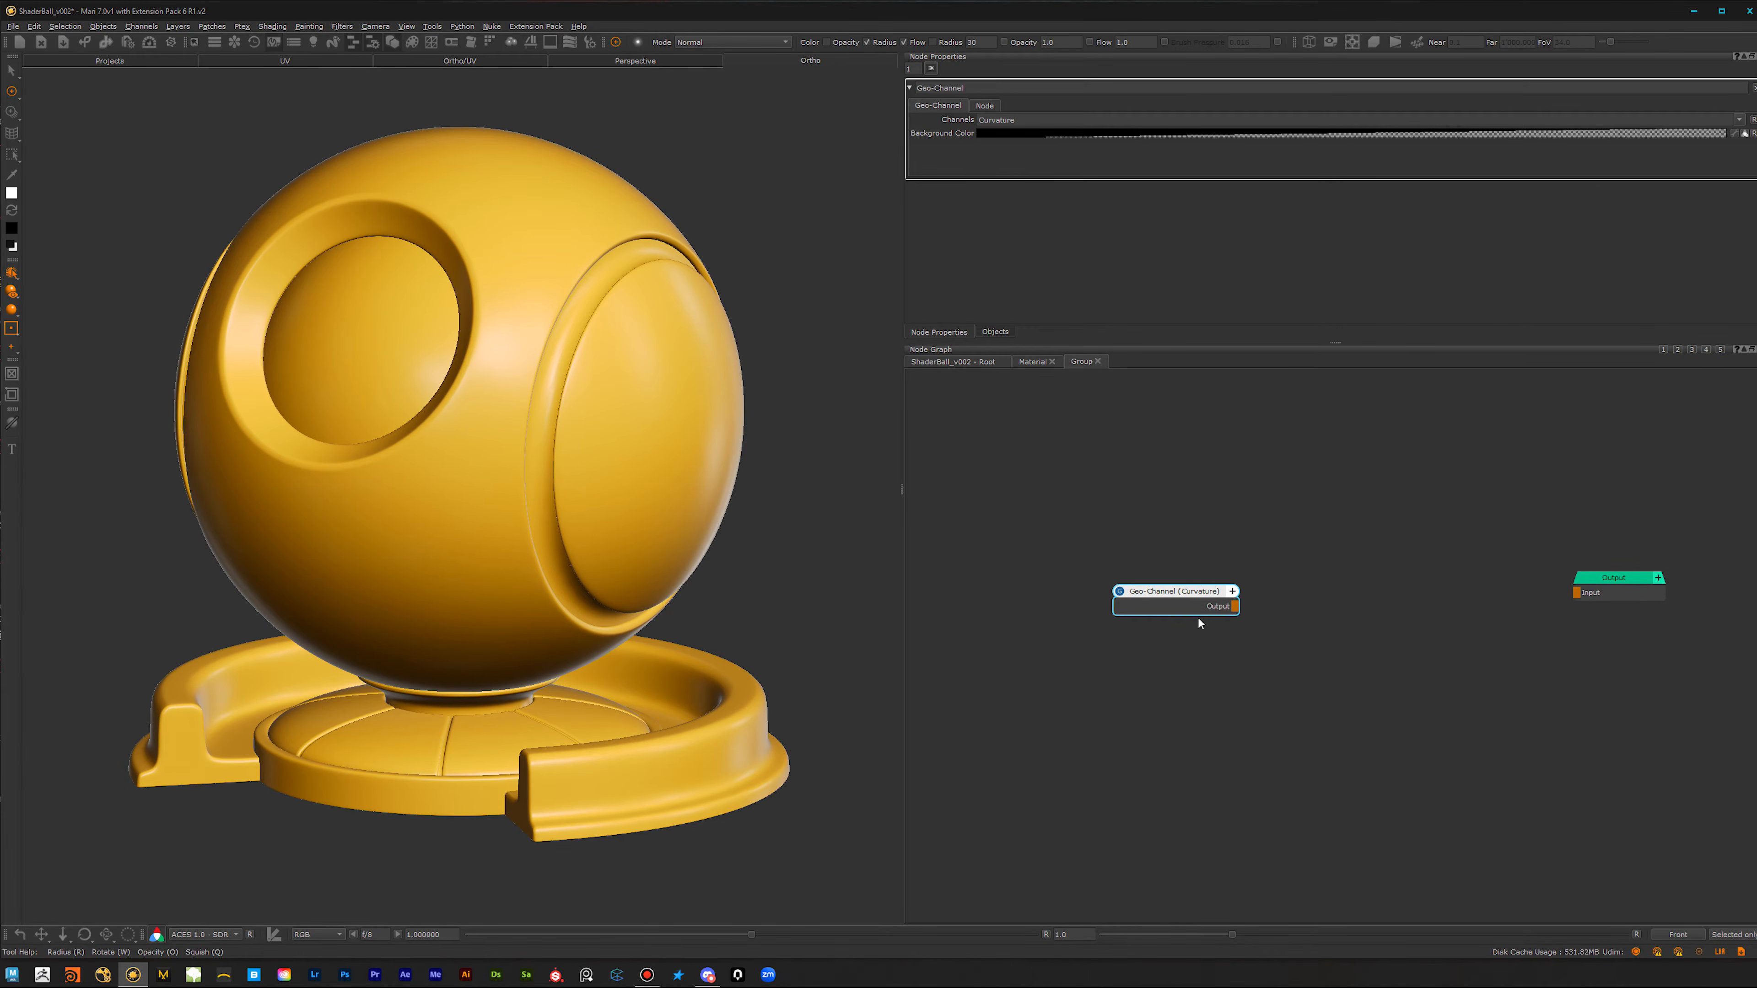
left_click_drag(1184, 598, 1161, 589)
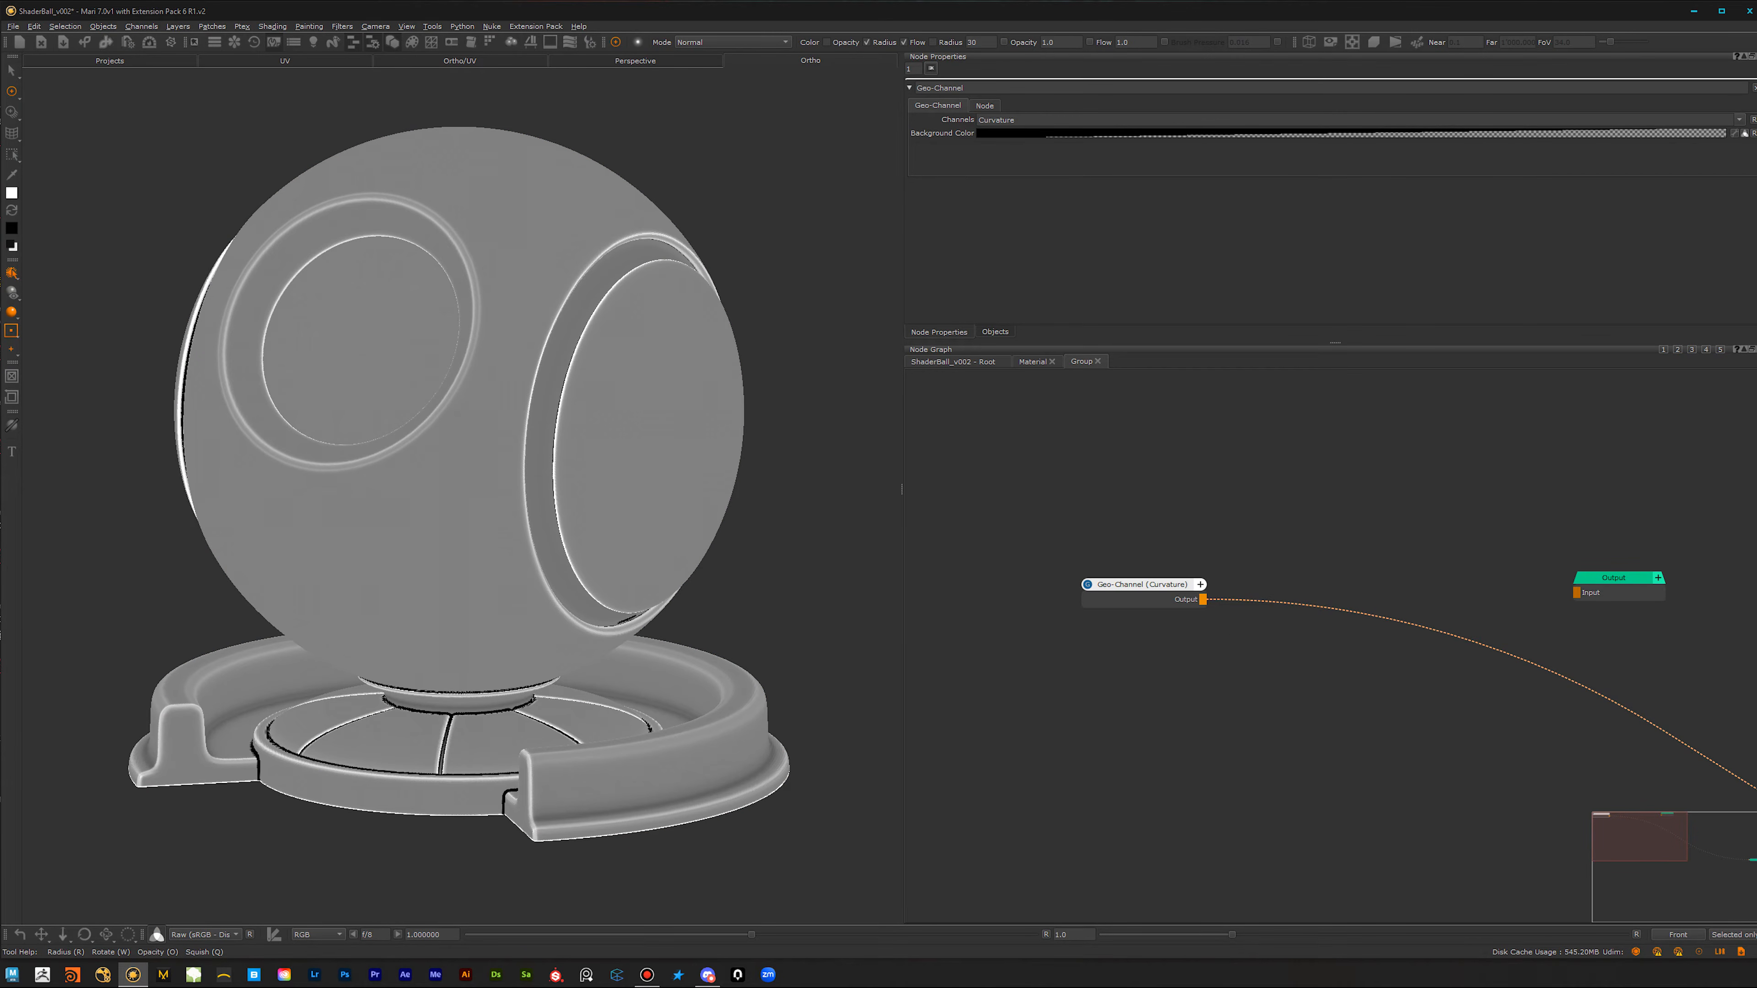
middle_click_drag(527, 566, 526, 584, "alt")
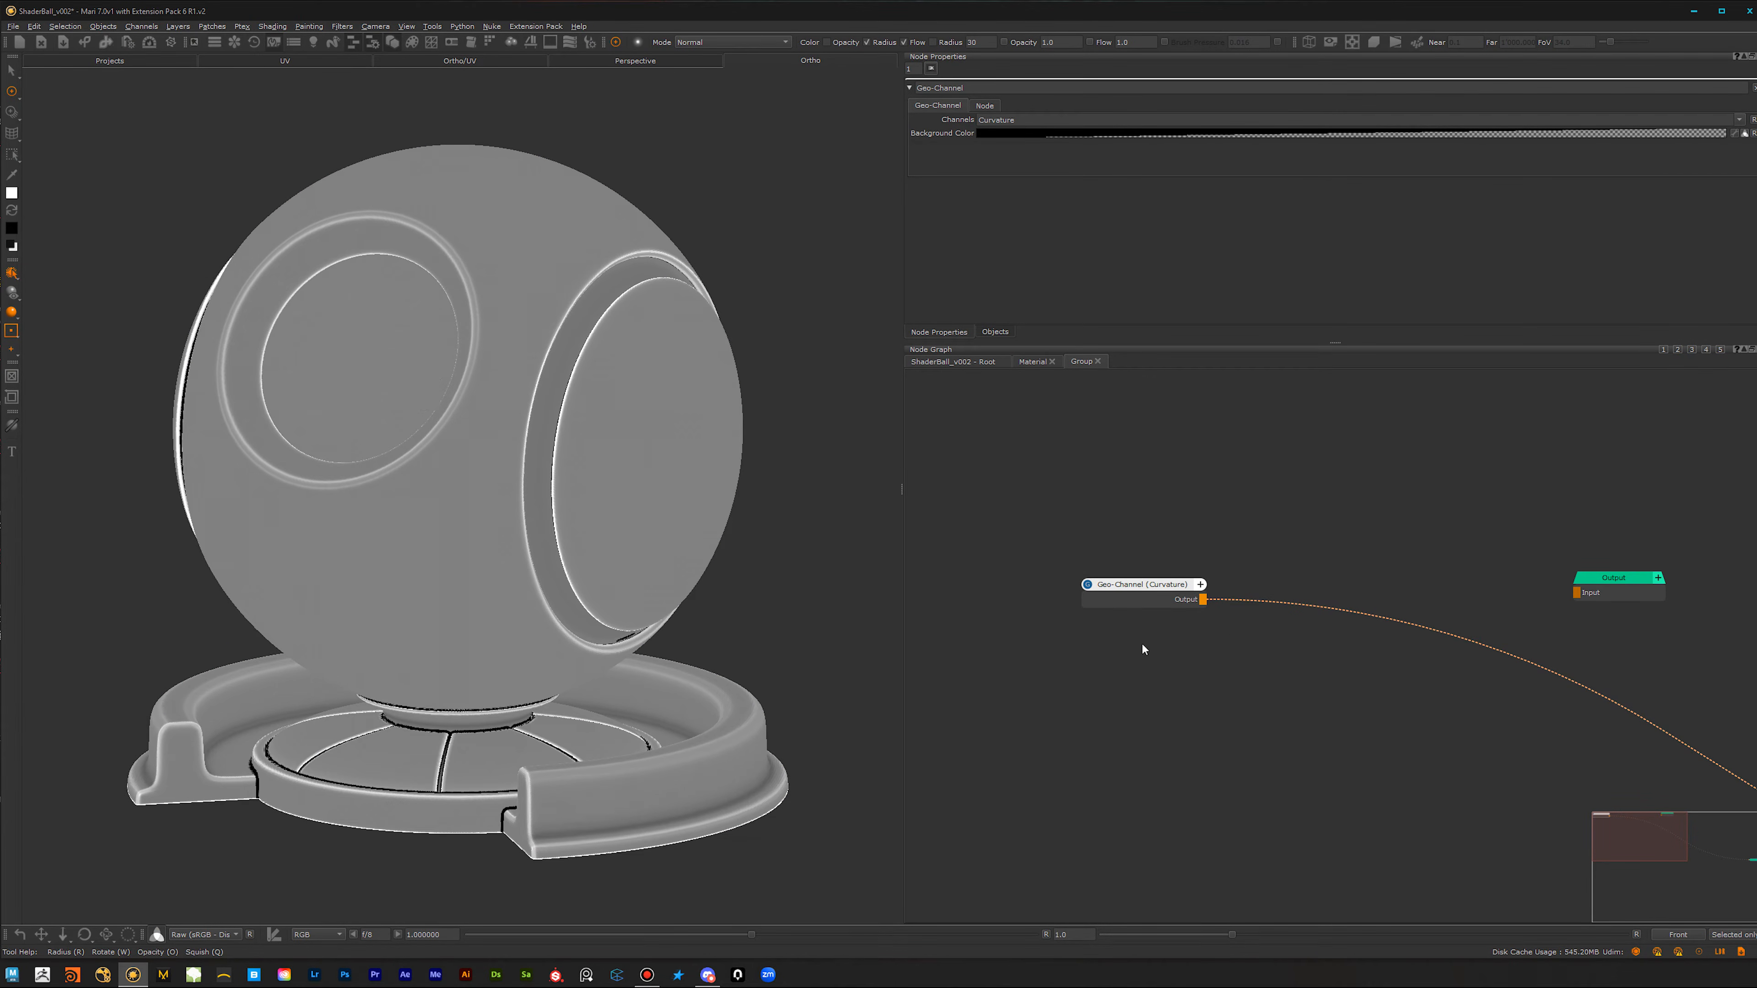
Step: Add a Black Constant and a Blend Overlay node, with Curvature feeding Base and black feeding Over, and view the blend
left_click(1173, 642)
key("Tab")
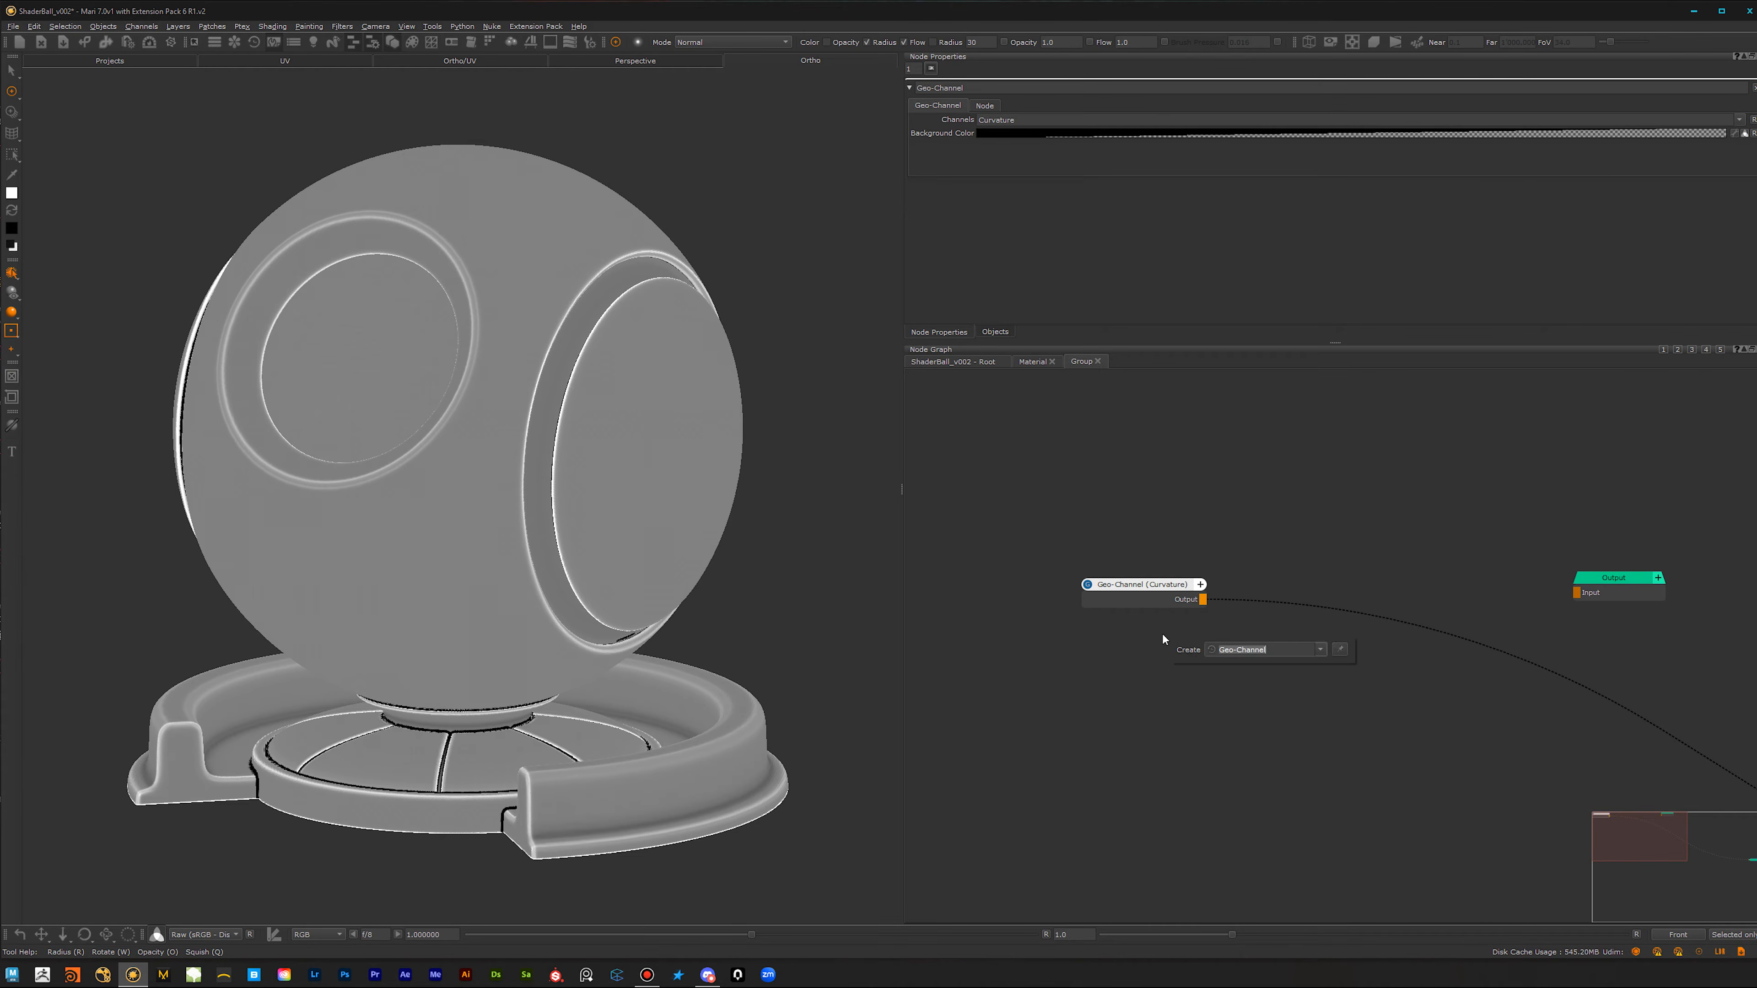
left_click(1237, 661)
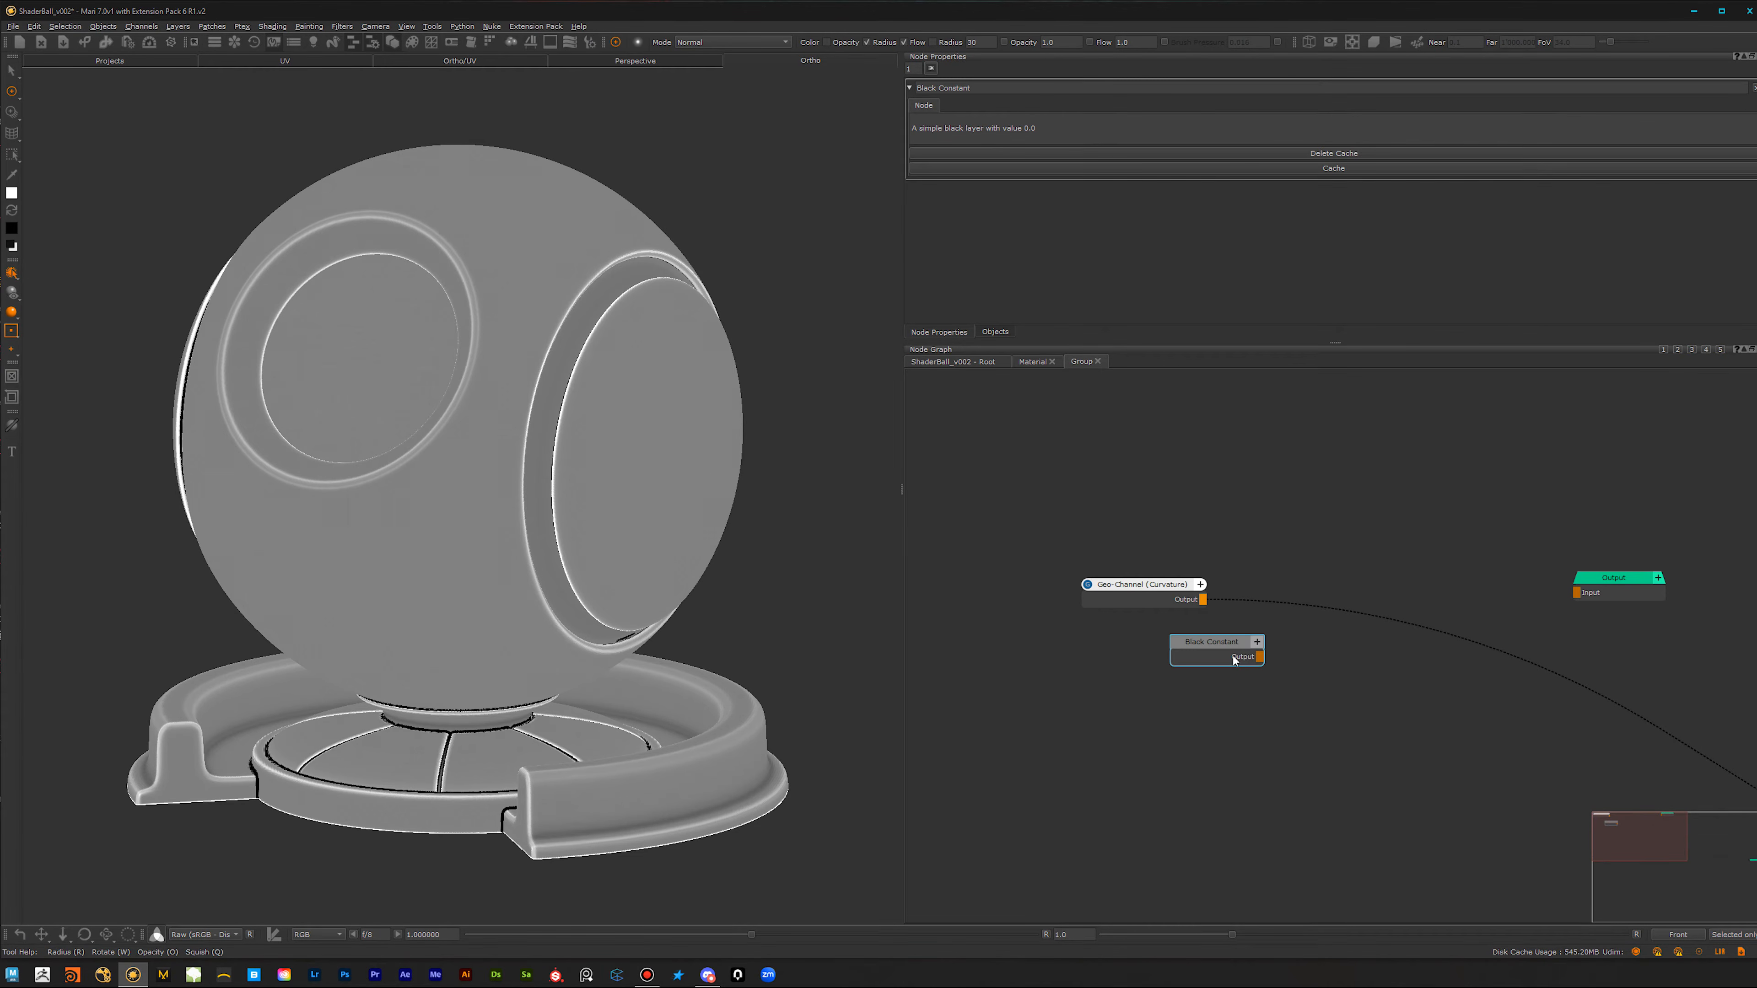
key("Tab")
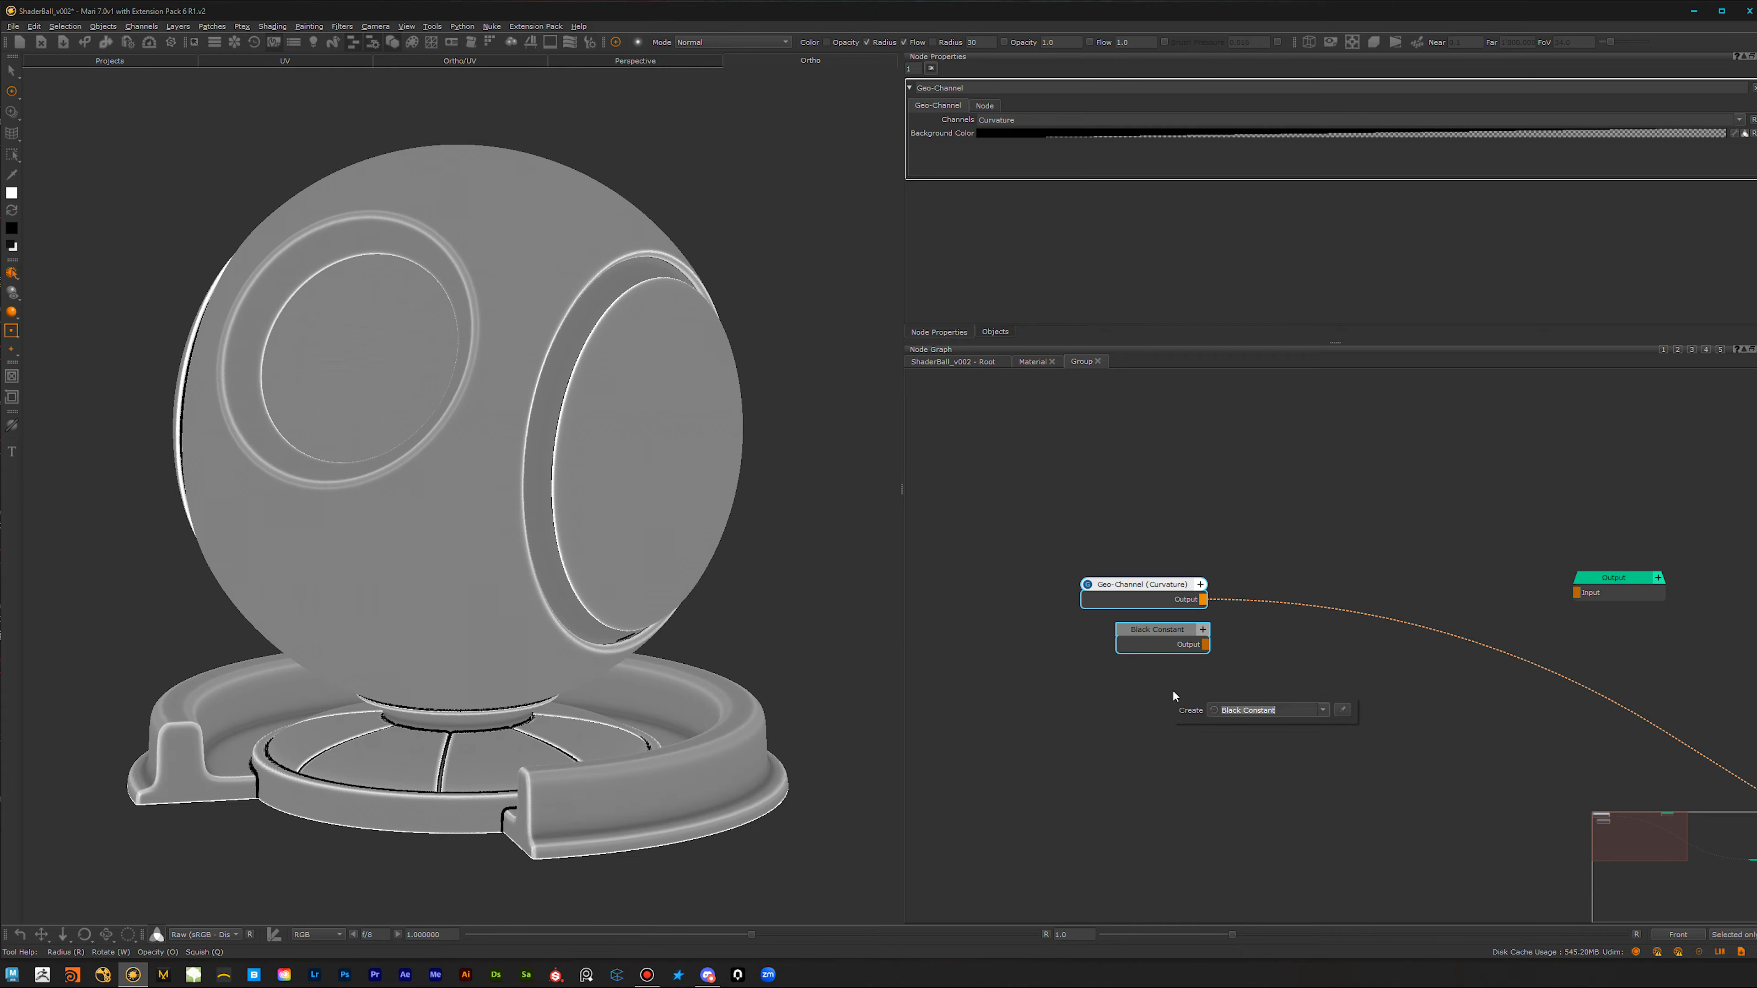
type("over")
left_click(1238, 725)
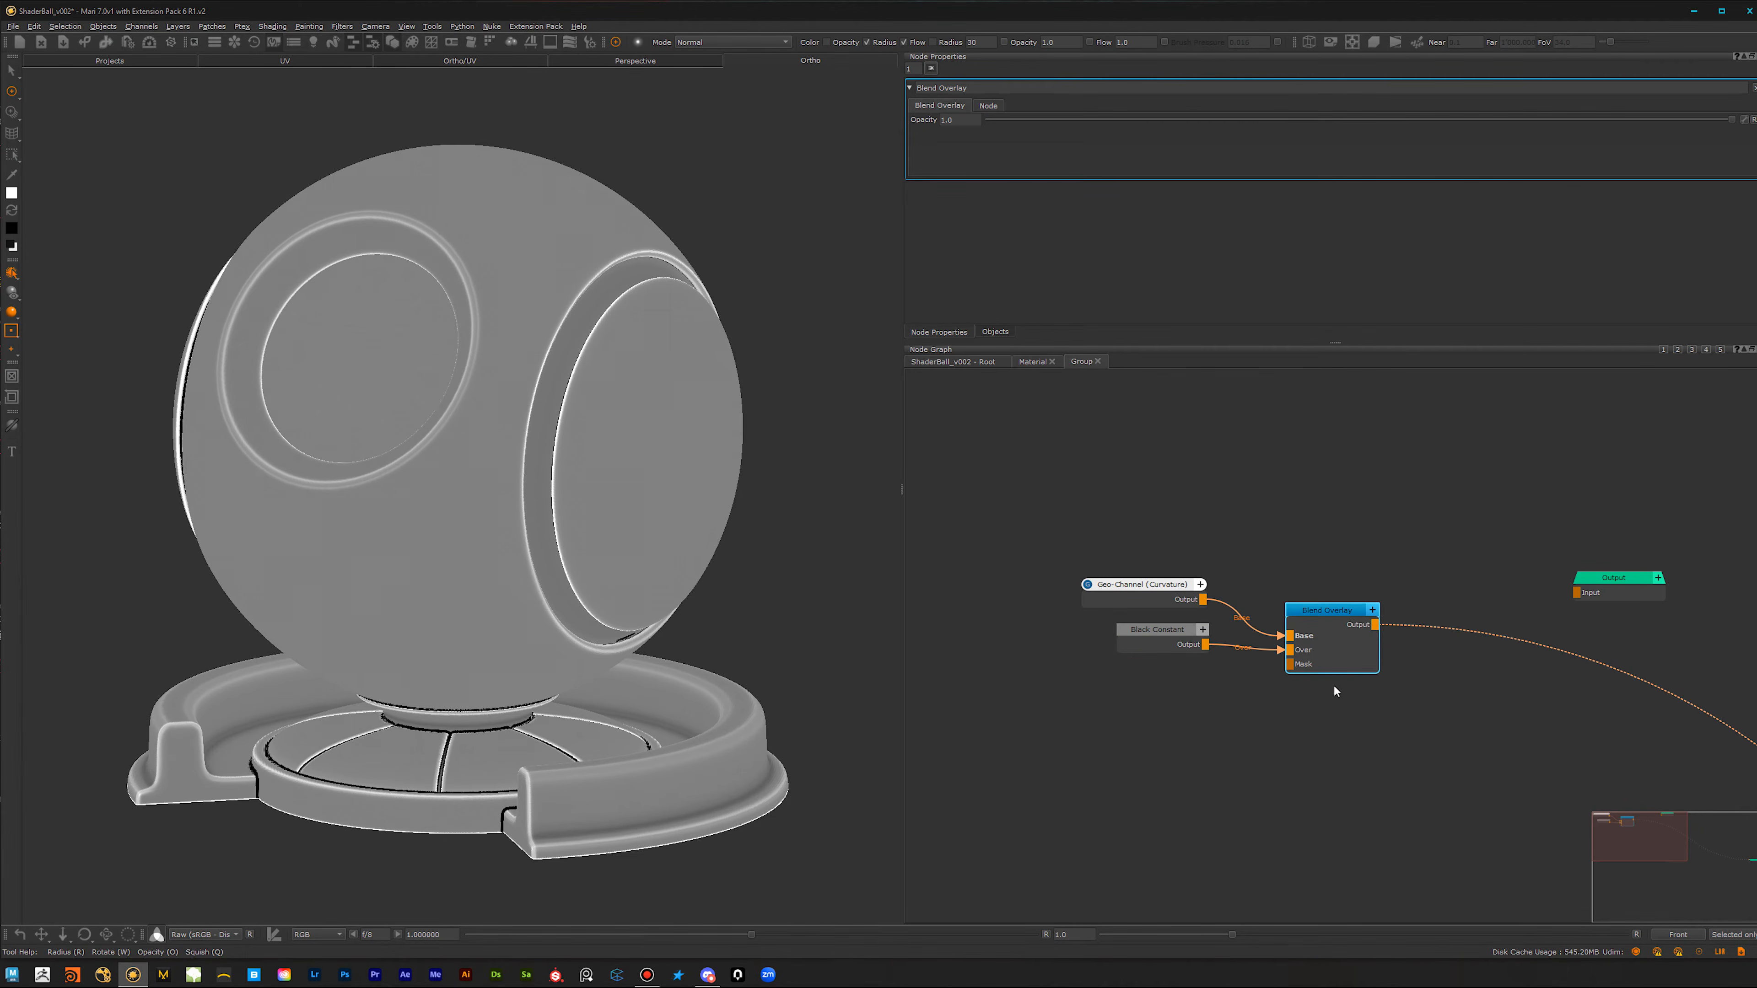
left_click_drag(1334, 617, 1306, 584)
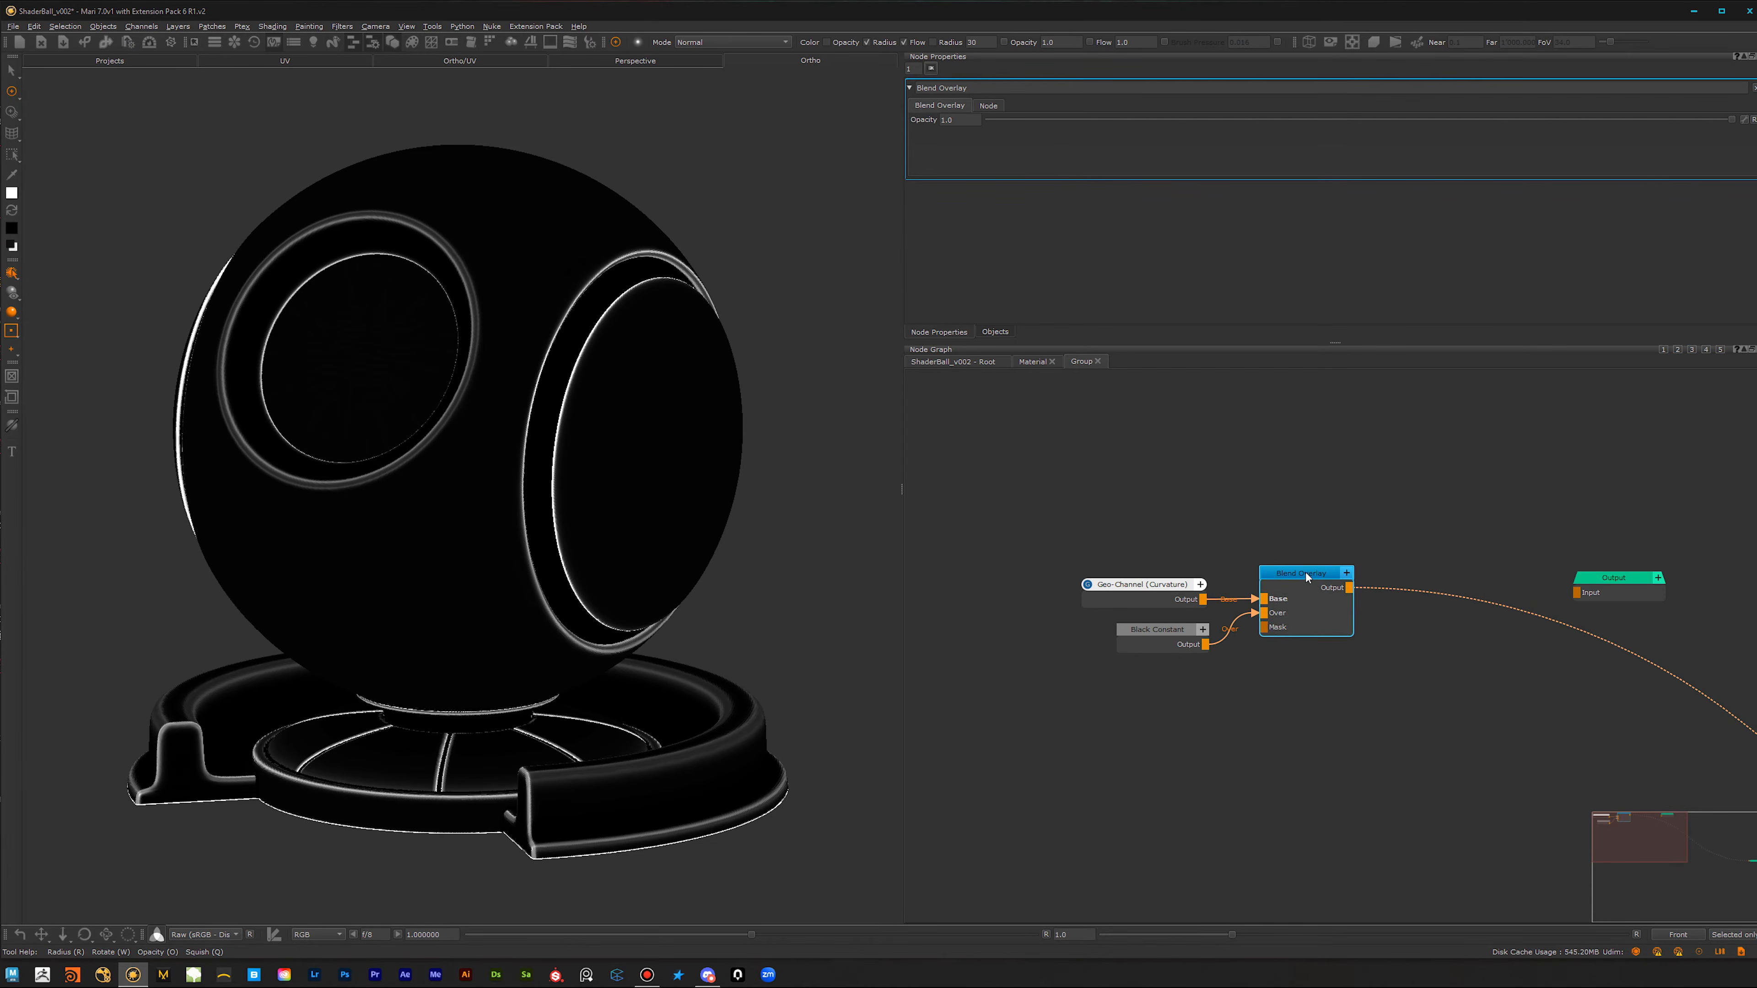
Step: Add a separate Merge node set to Overlay mode, compare it with the Blend Overlay node, and delete it
left_click(1263, 733)
key("m")
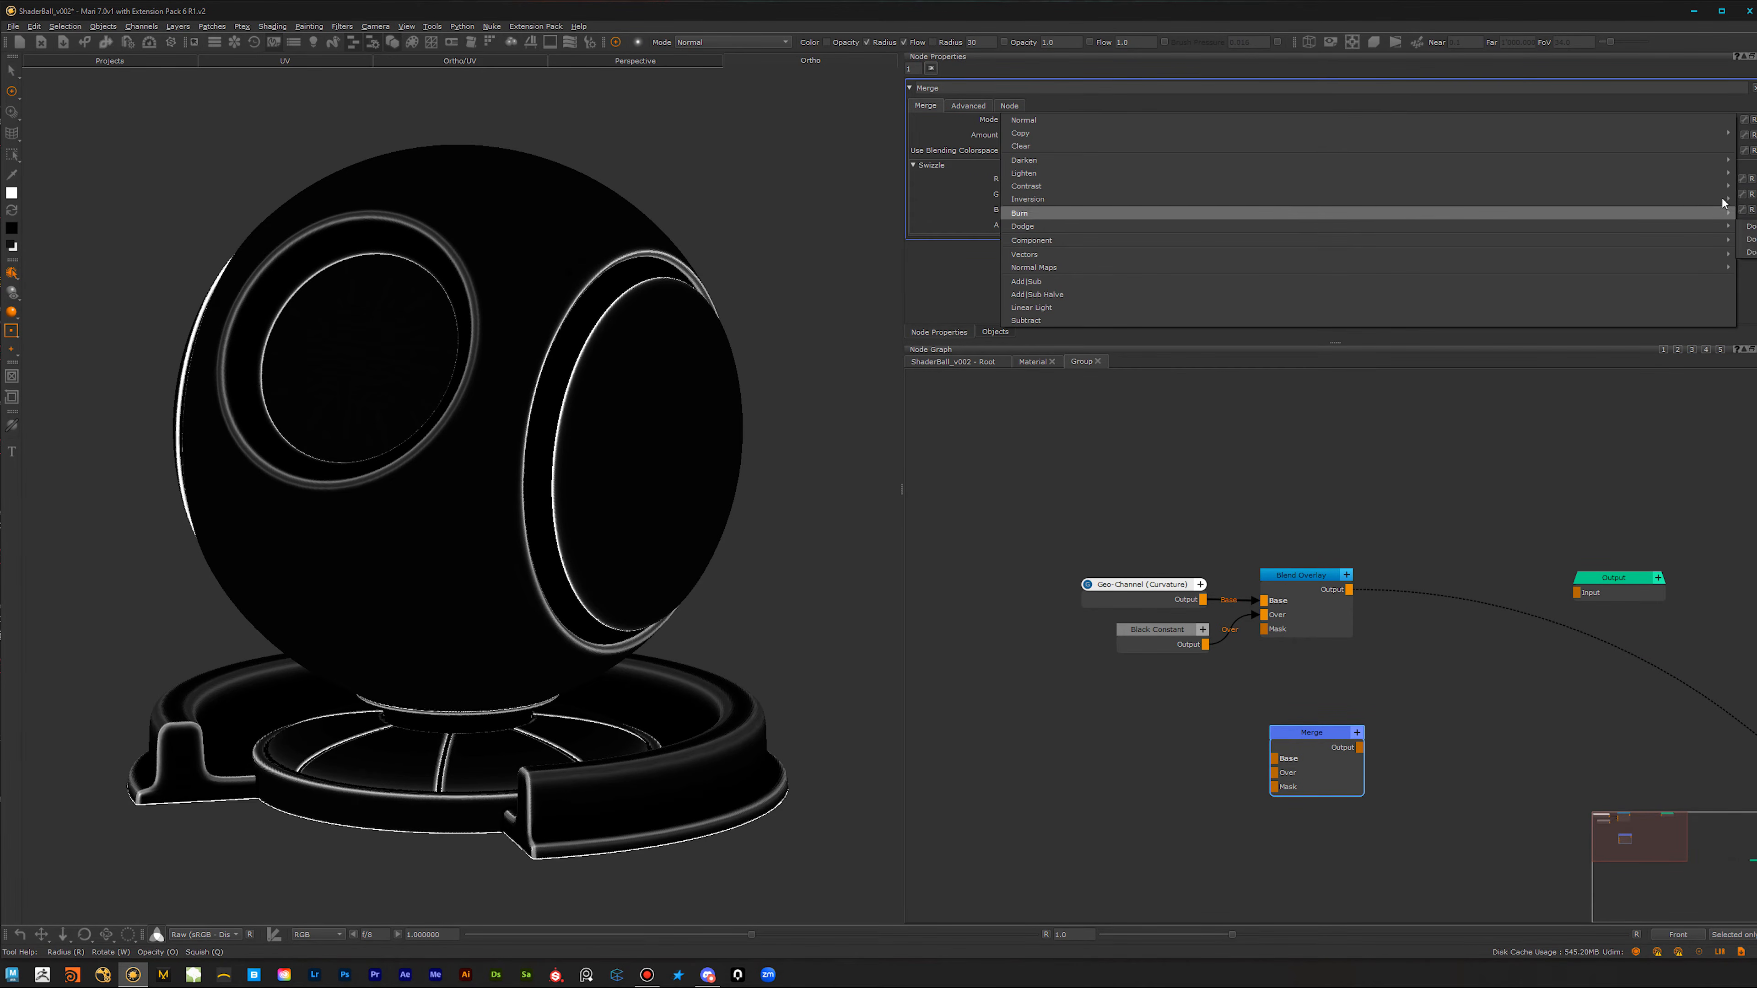
left_click(1749, 212)
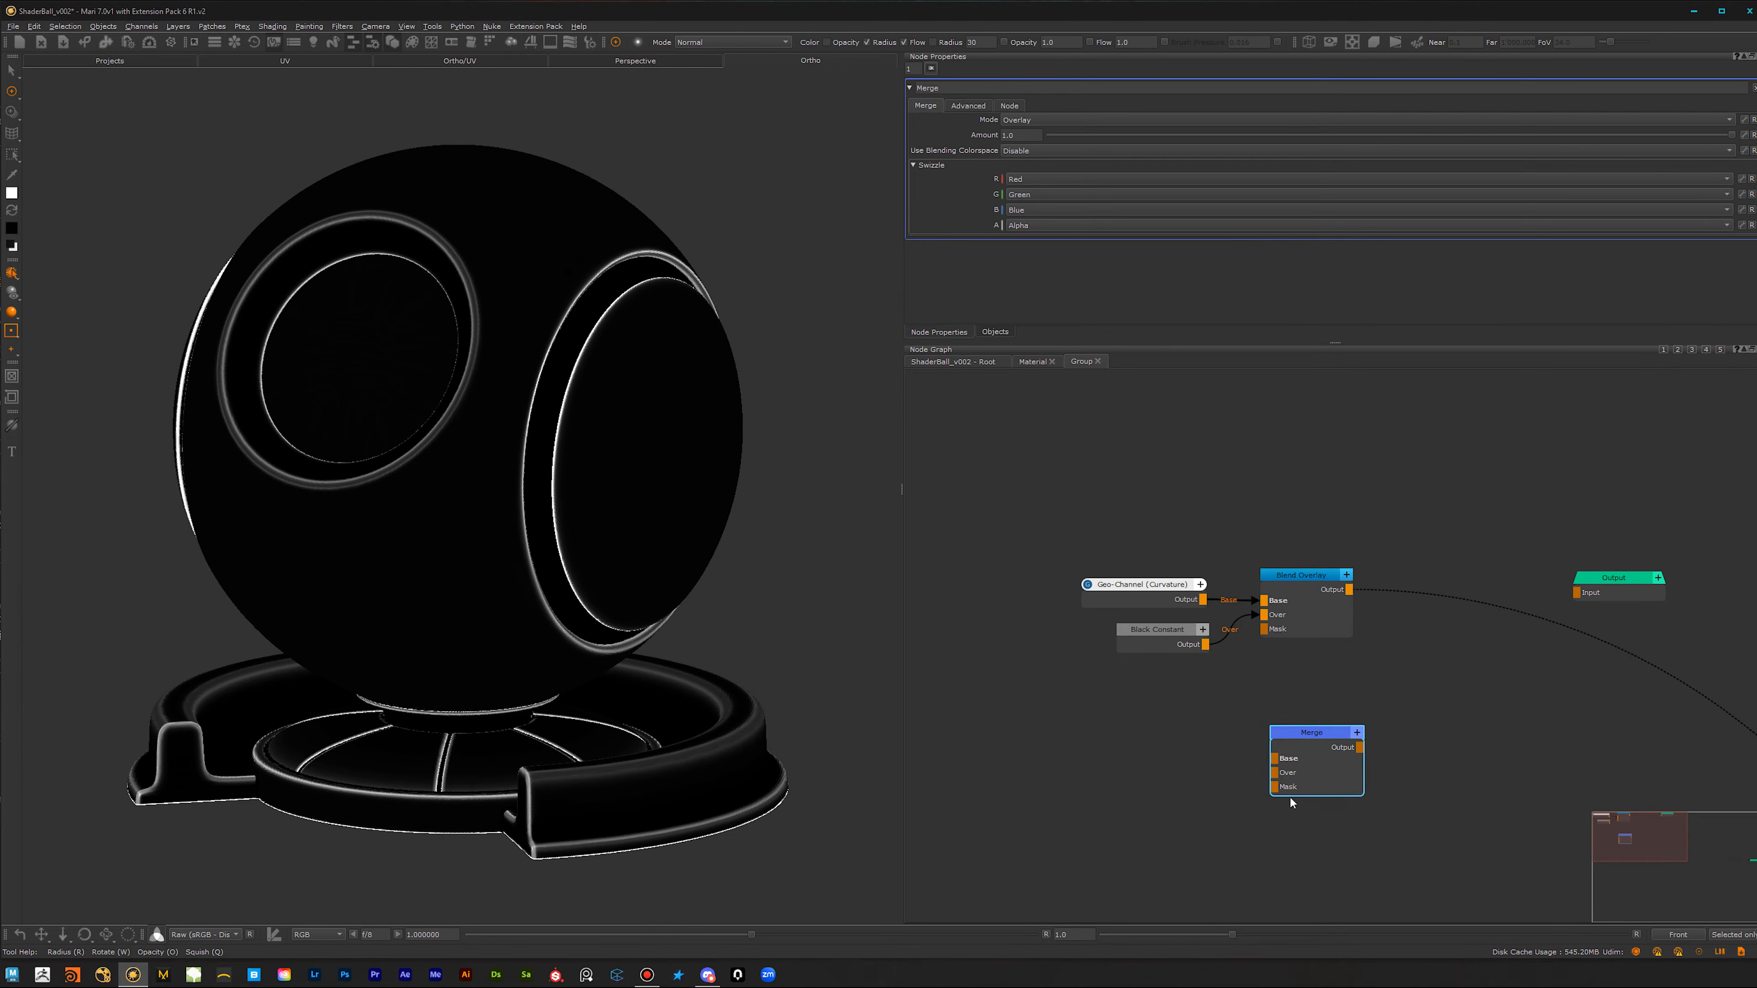
left_click_drag(1314, 731, 1314, 719)
left_click(1306, 583)
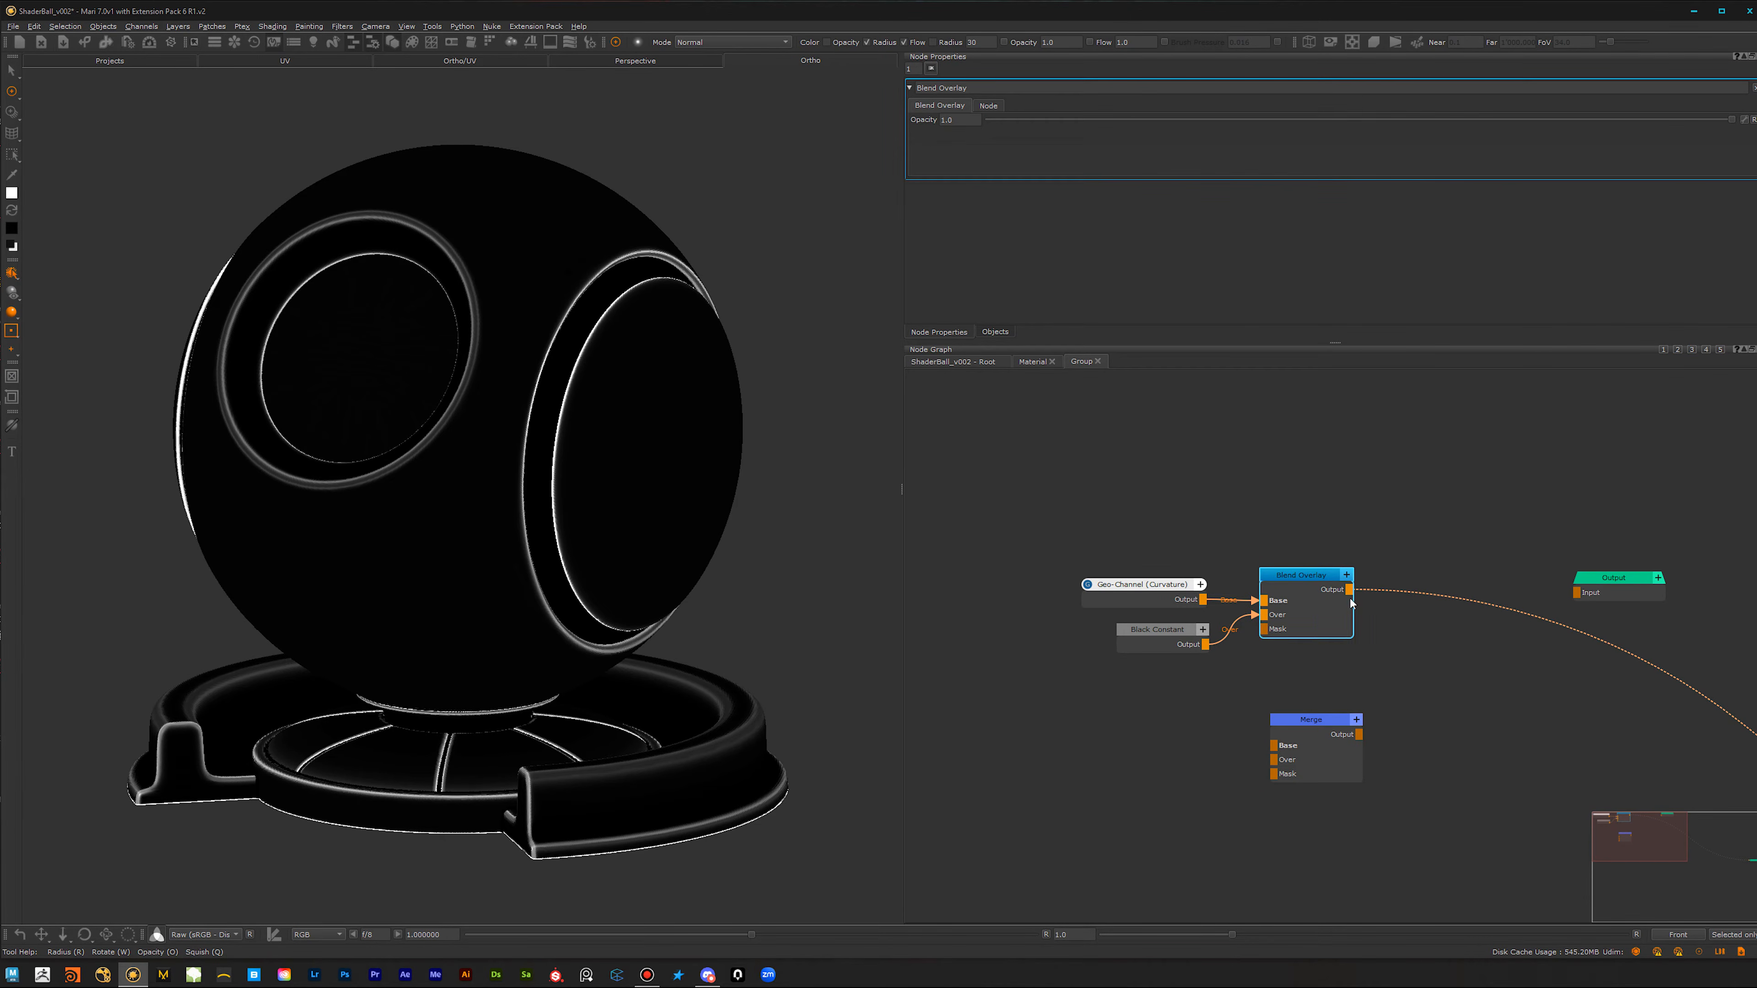
left_click(1316, 719)
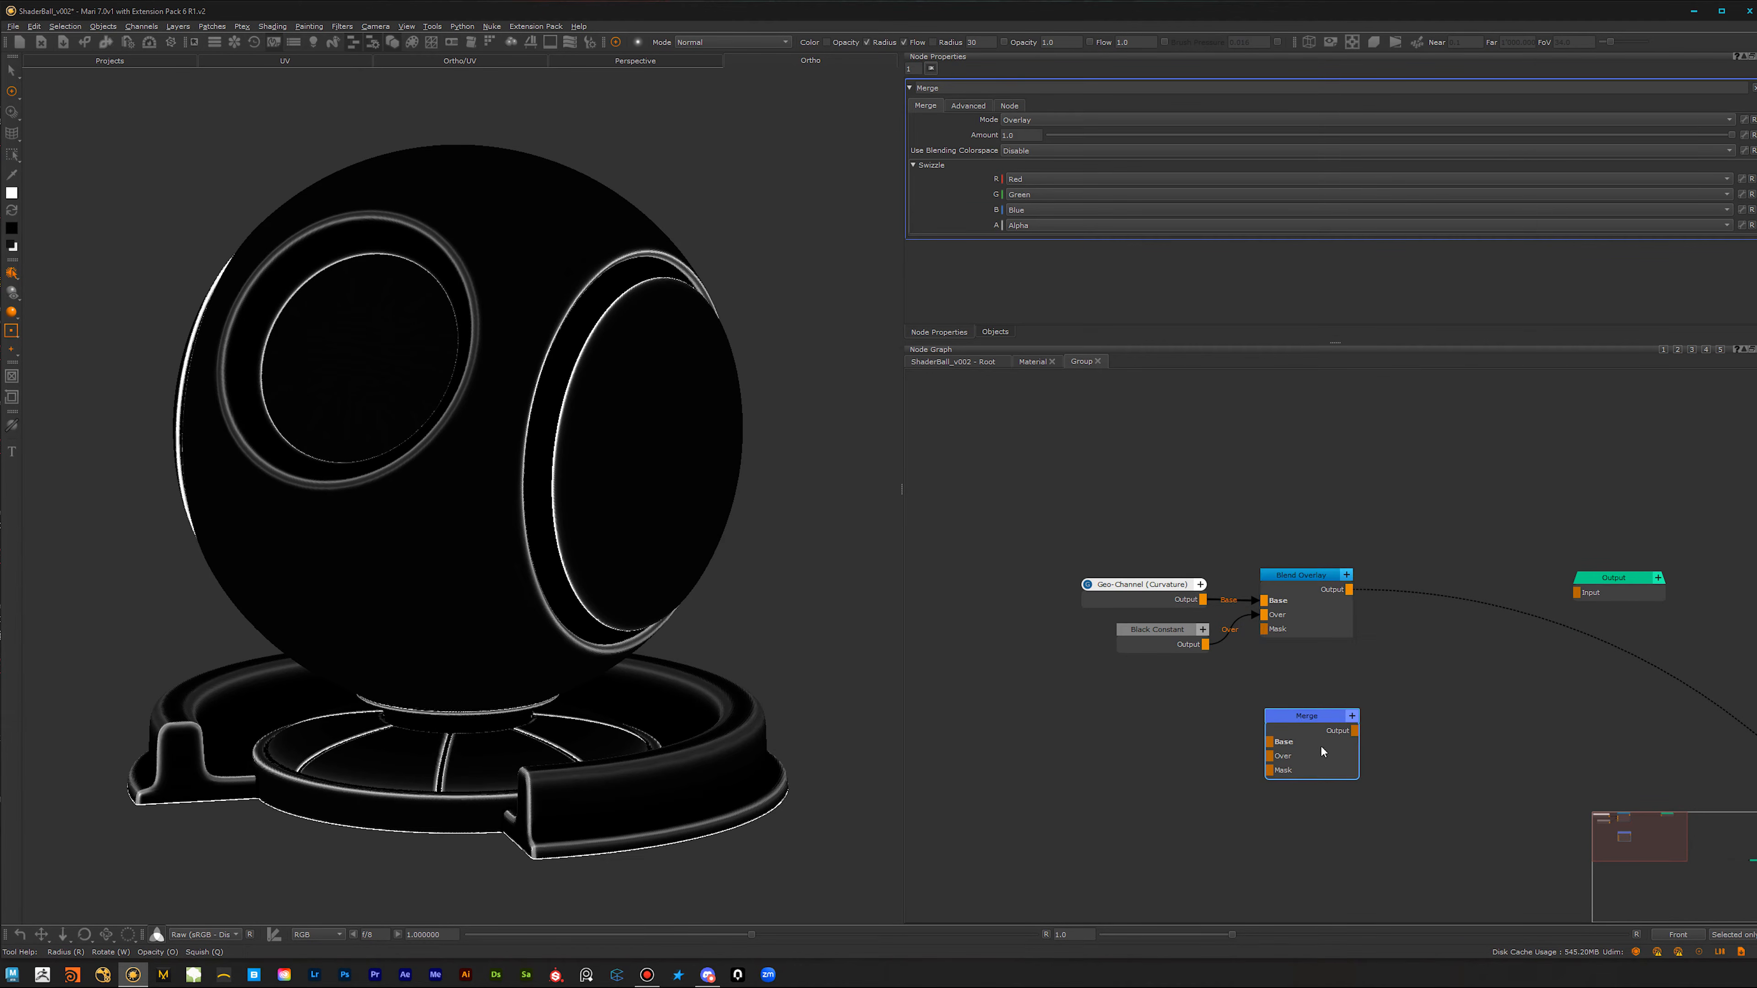
key("Delete")
Step: Inspect the overlaid curvature around the shader ball and move the three connected nodes farther from the group output
left_click(1316, 604)
middle_click_drag(470, 606, 425, 589)
left_click_drag(425, 589, 471, 592, "alt")
middle_click_drag(471, 591, 385, 550, "alt")
left_click_drag(1402, 511, 1176, 672)
left_click_drag(1336, 625, 1148, 628)
Step: Add an Invert node after the Blend Overlay and inspect the inverted curvature around the shader ball
left_click(1134, 679)
left_click(1118, 578)
key("Tab")
type("inv")
left_click(1197, 715)
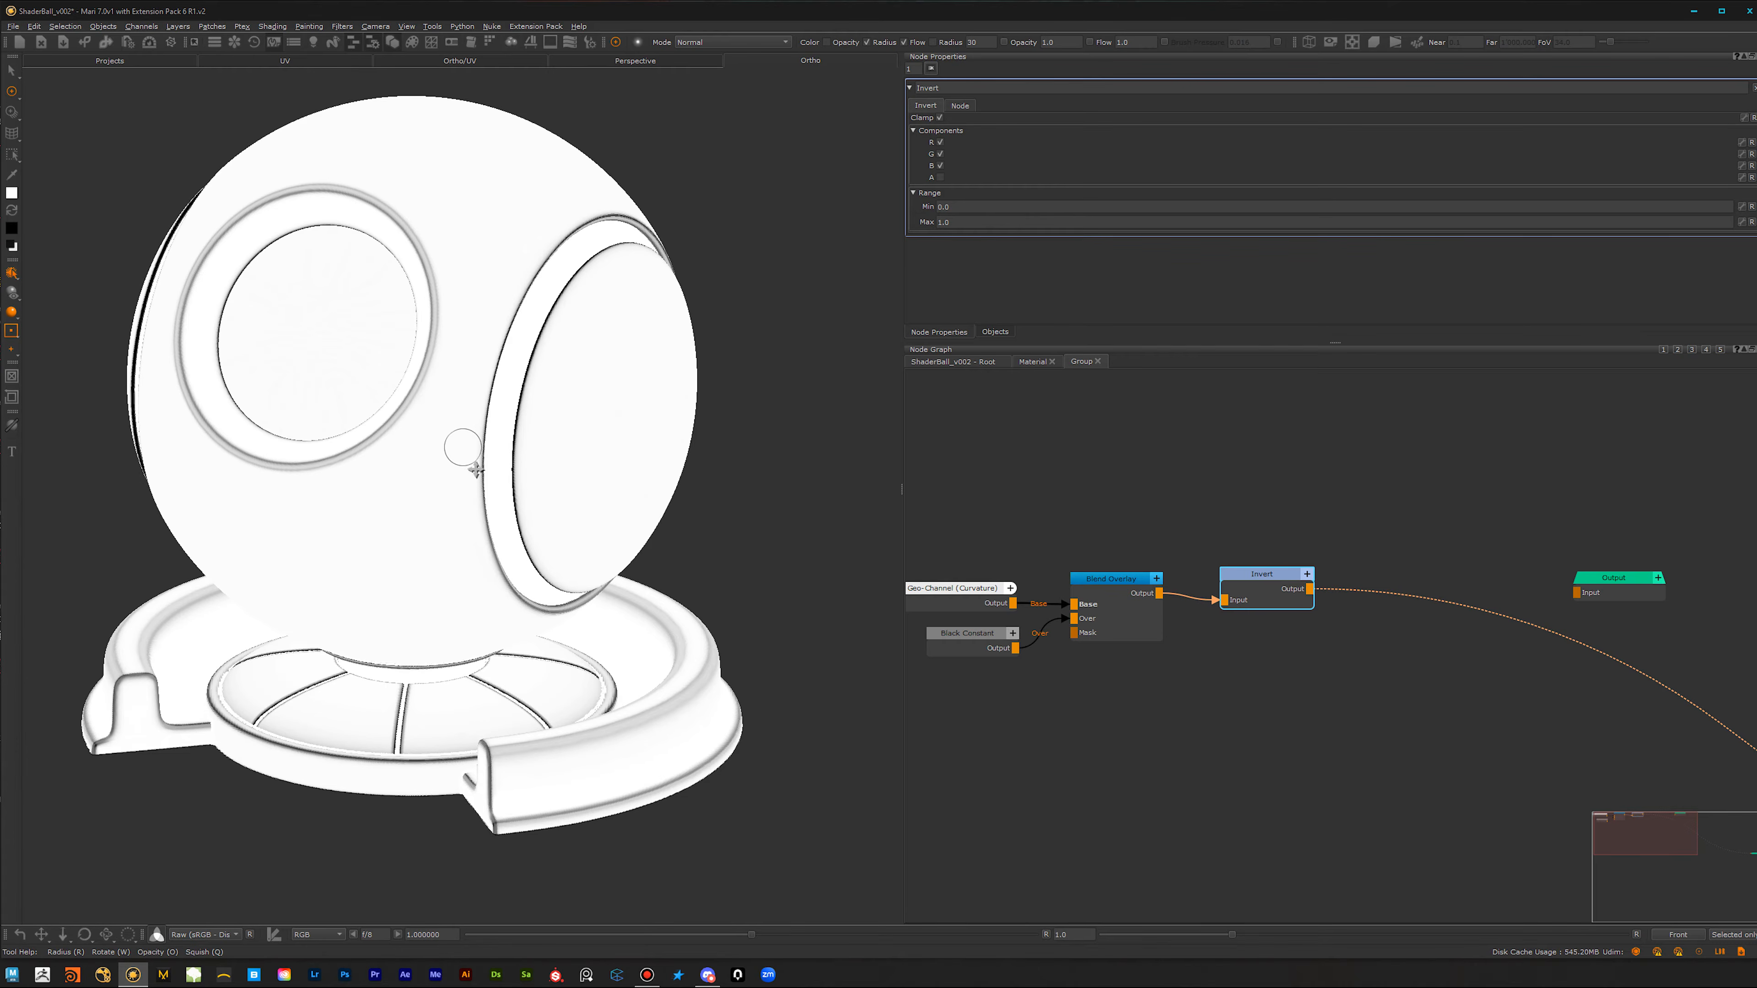
middle_click_drag(447, 522, 475, 544, "alt")
left_click_drag(477, 543, 488, 343, "alt")
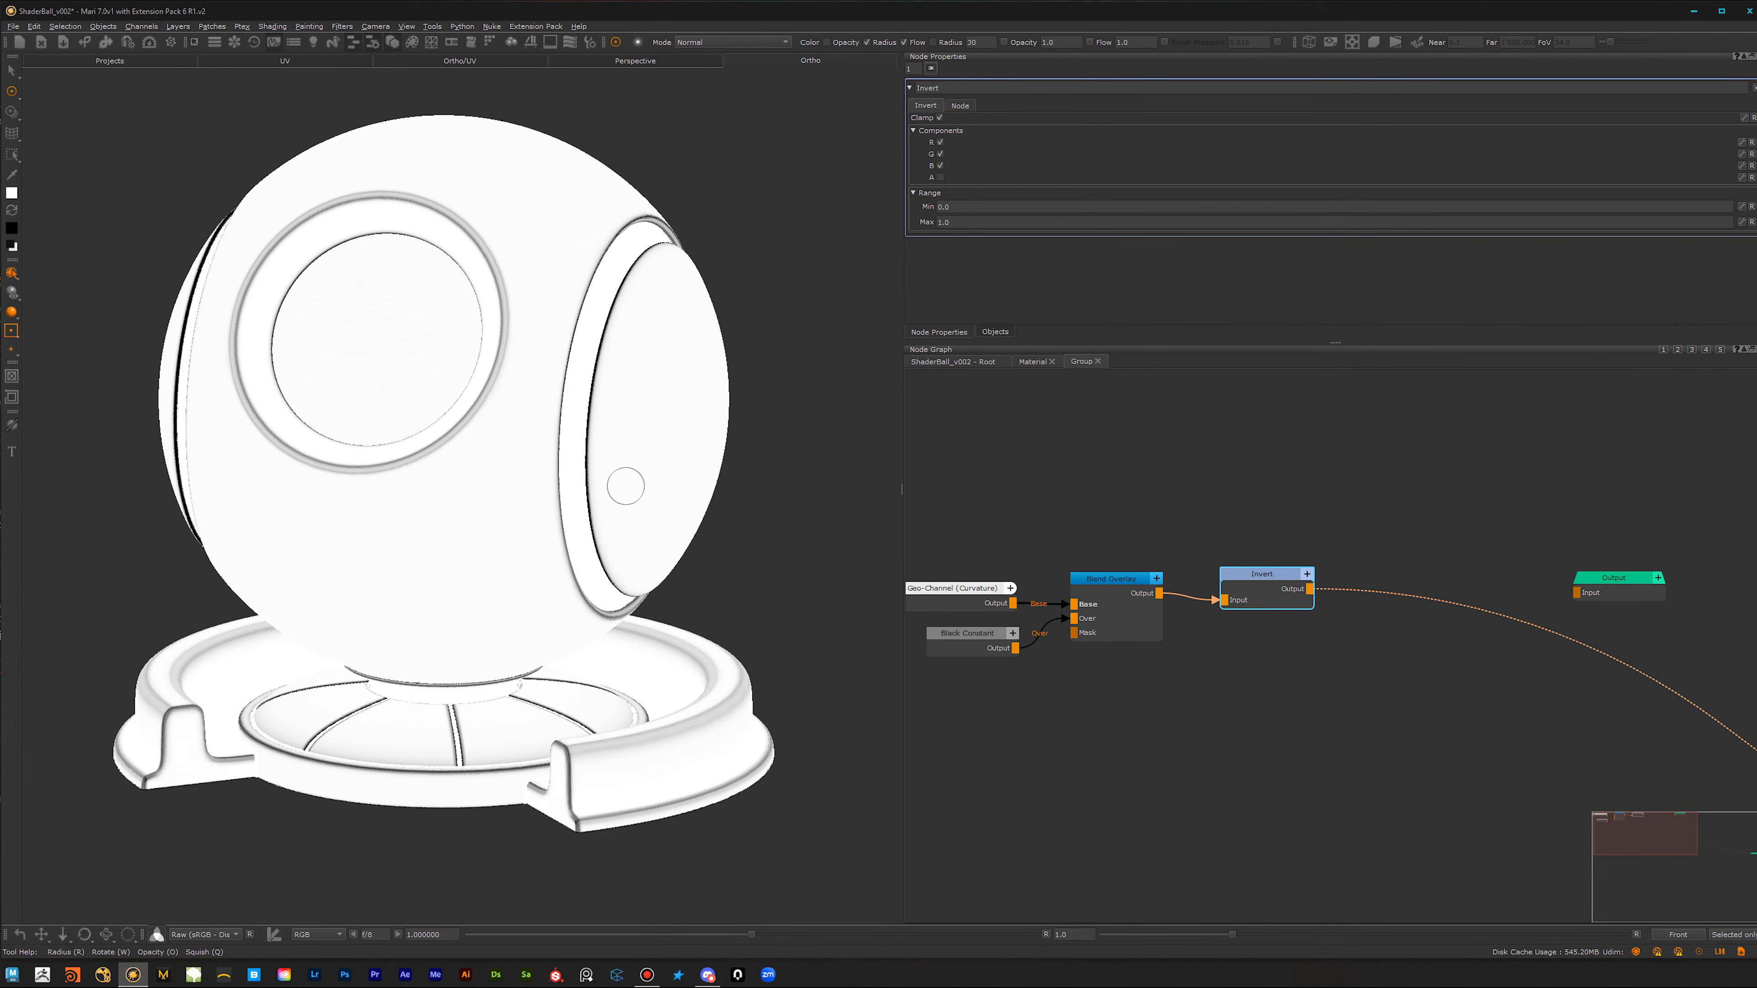
Step: Add a Levels node after the Invert node and set its clamping to Clamp LDR
key("Tab")
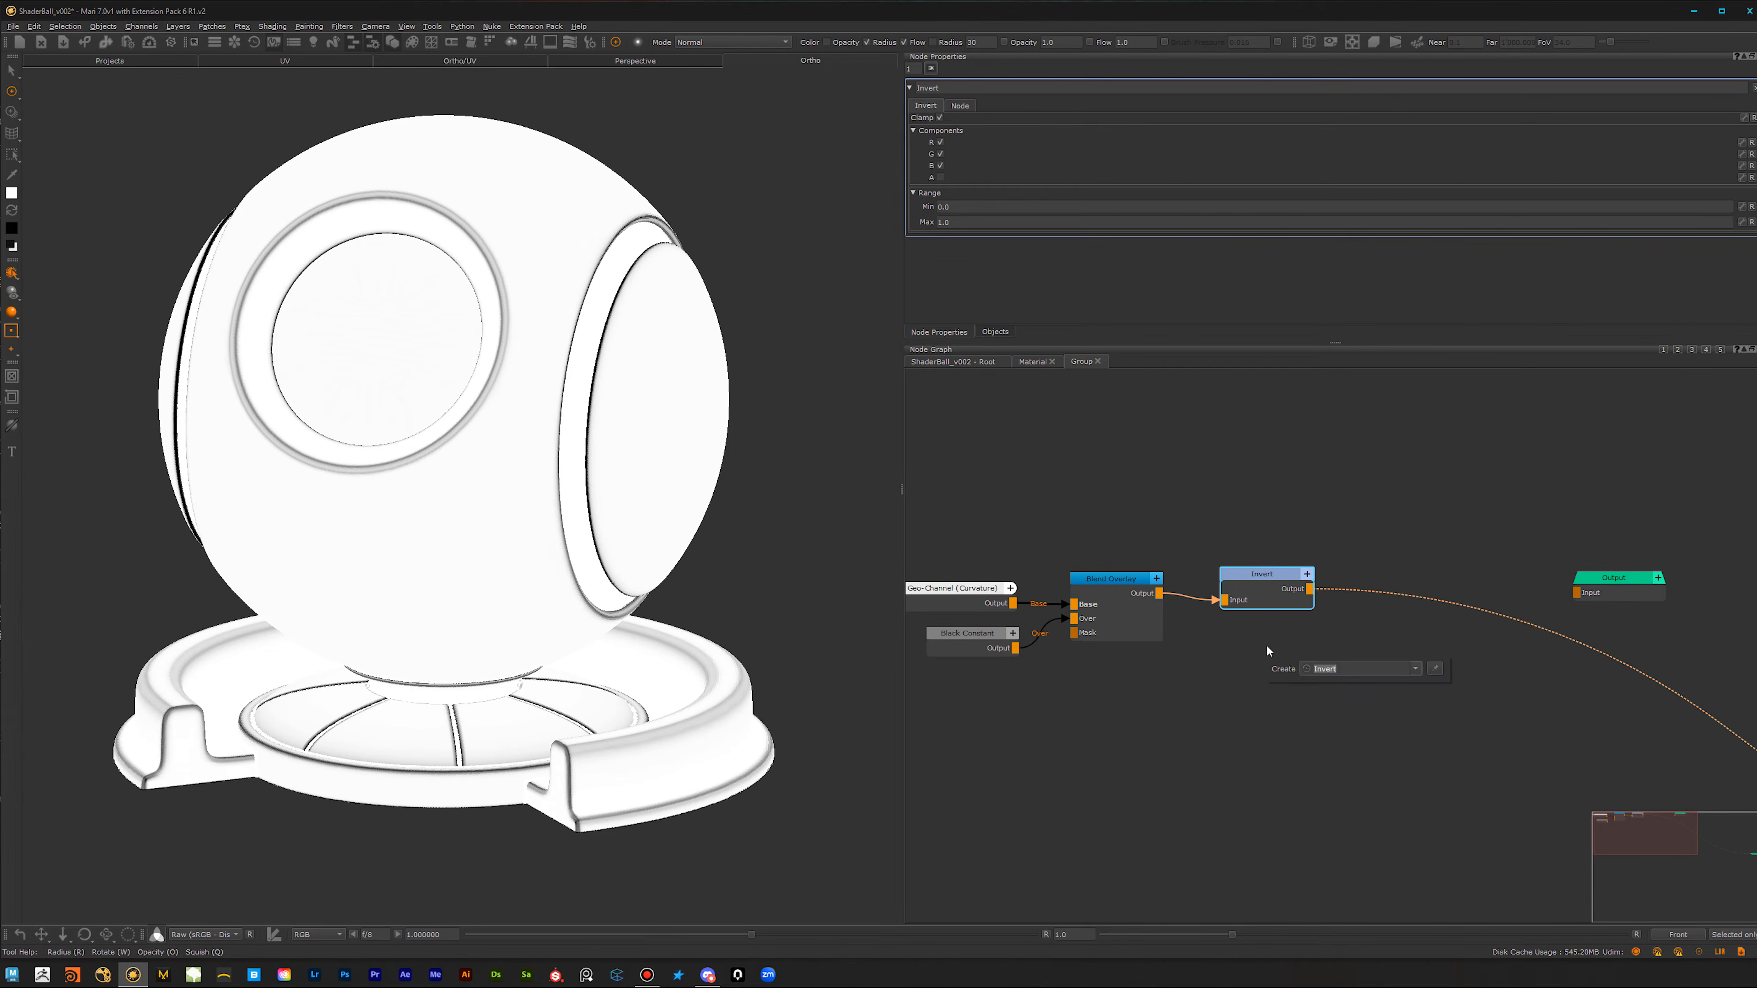
type("leve")
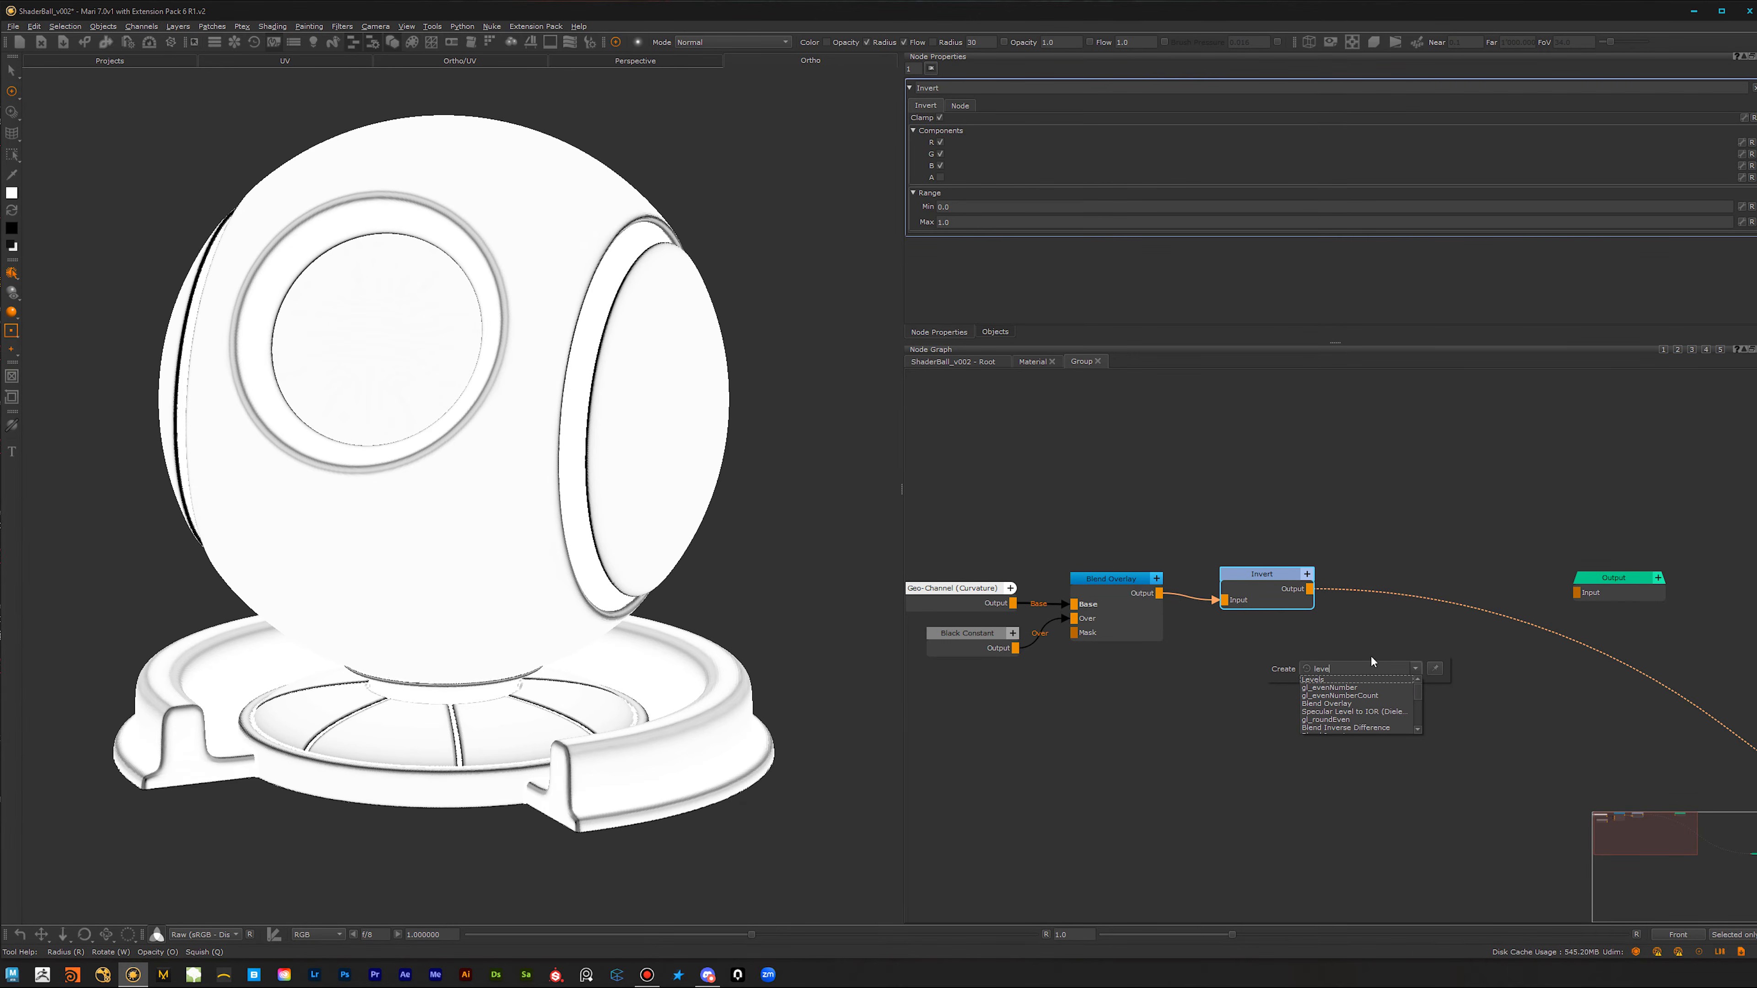
left_click(1348, 678)
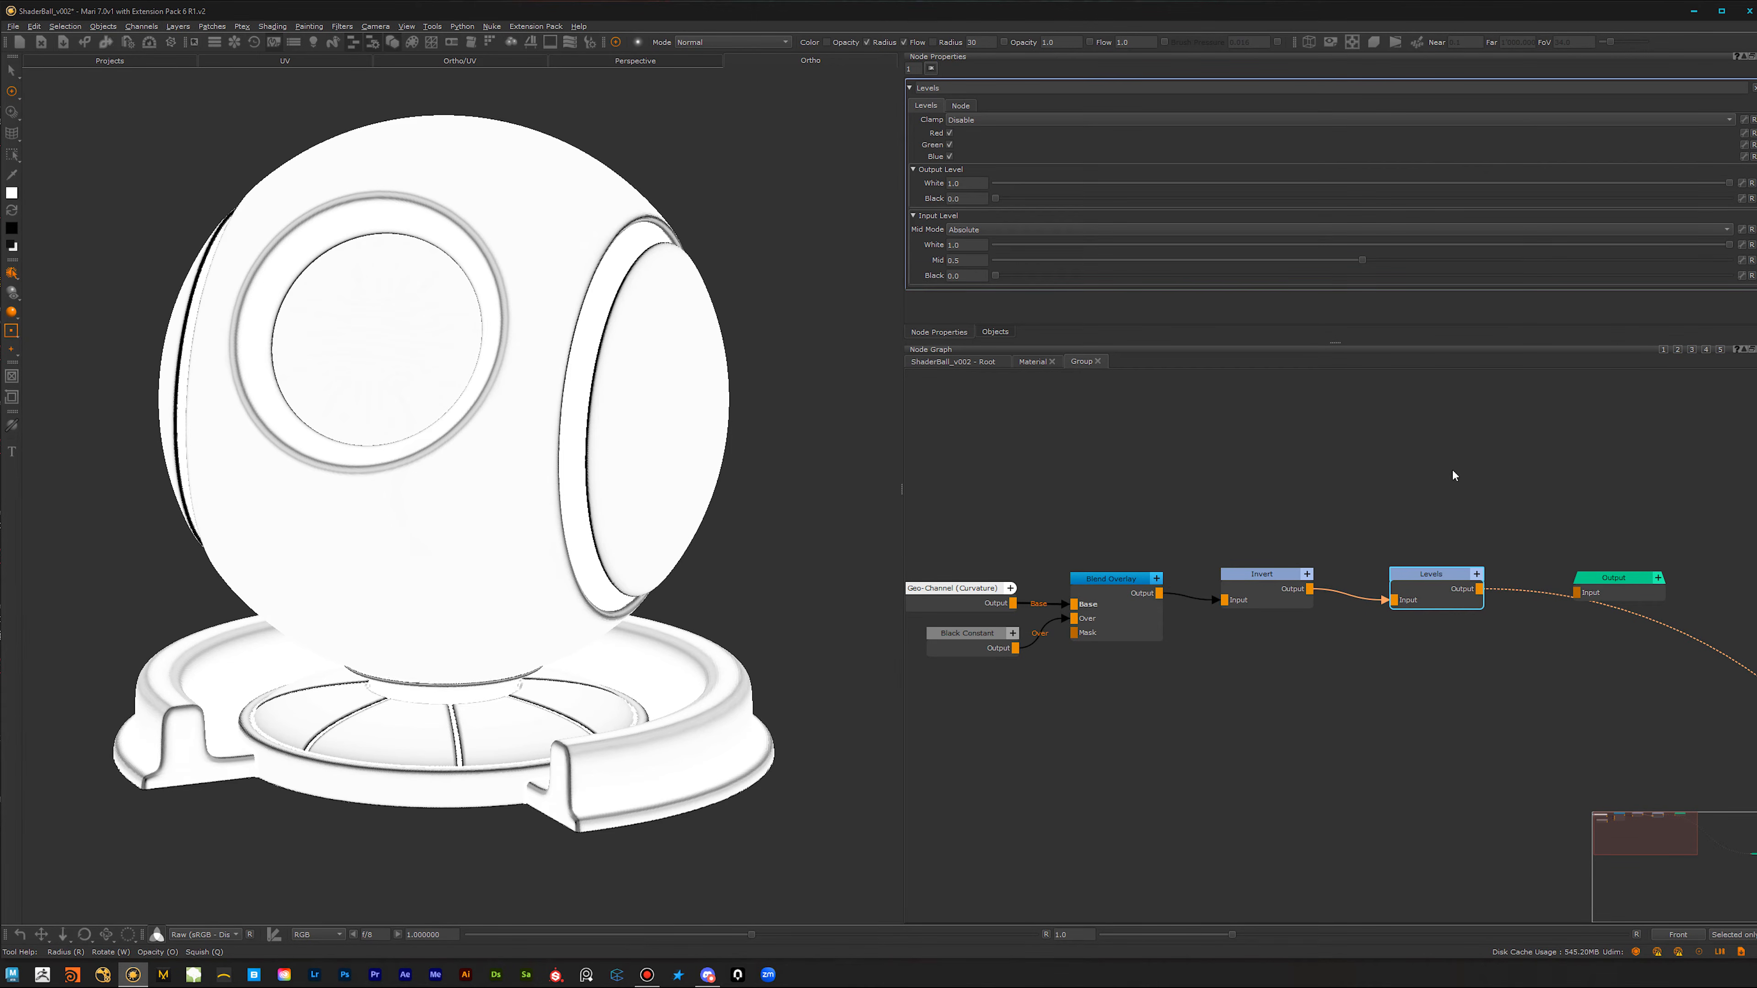
left_click_drag(1433, 595, 1423, 588)
left_click(995, 118)
left_click(997, 147)
Step: Select the whole curvature chain through Levels and move it farther from the group output to free up space
scroll(1381, 868, "down", 1)
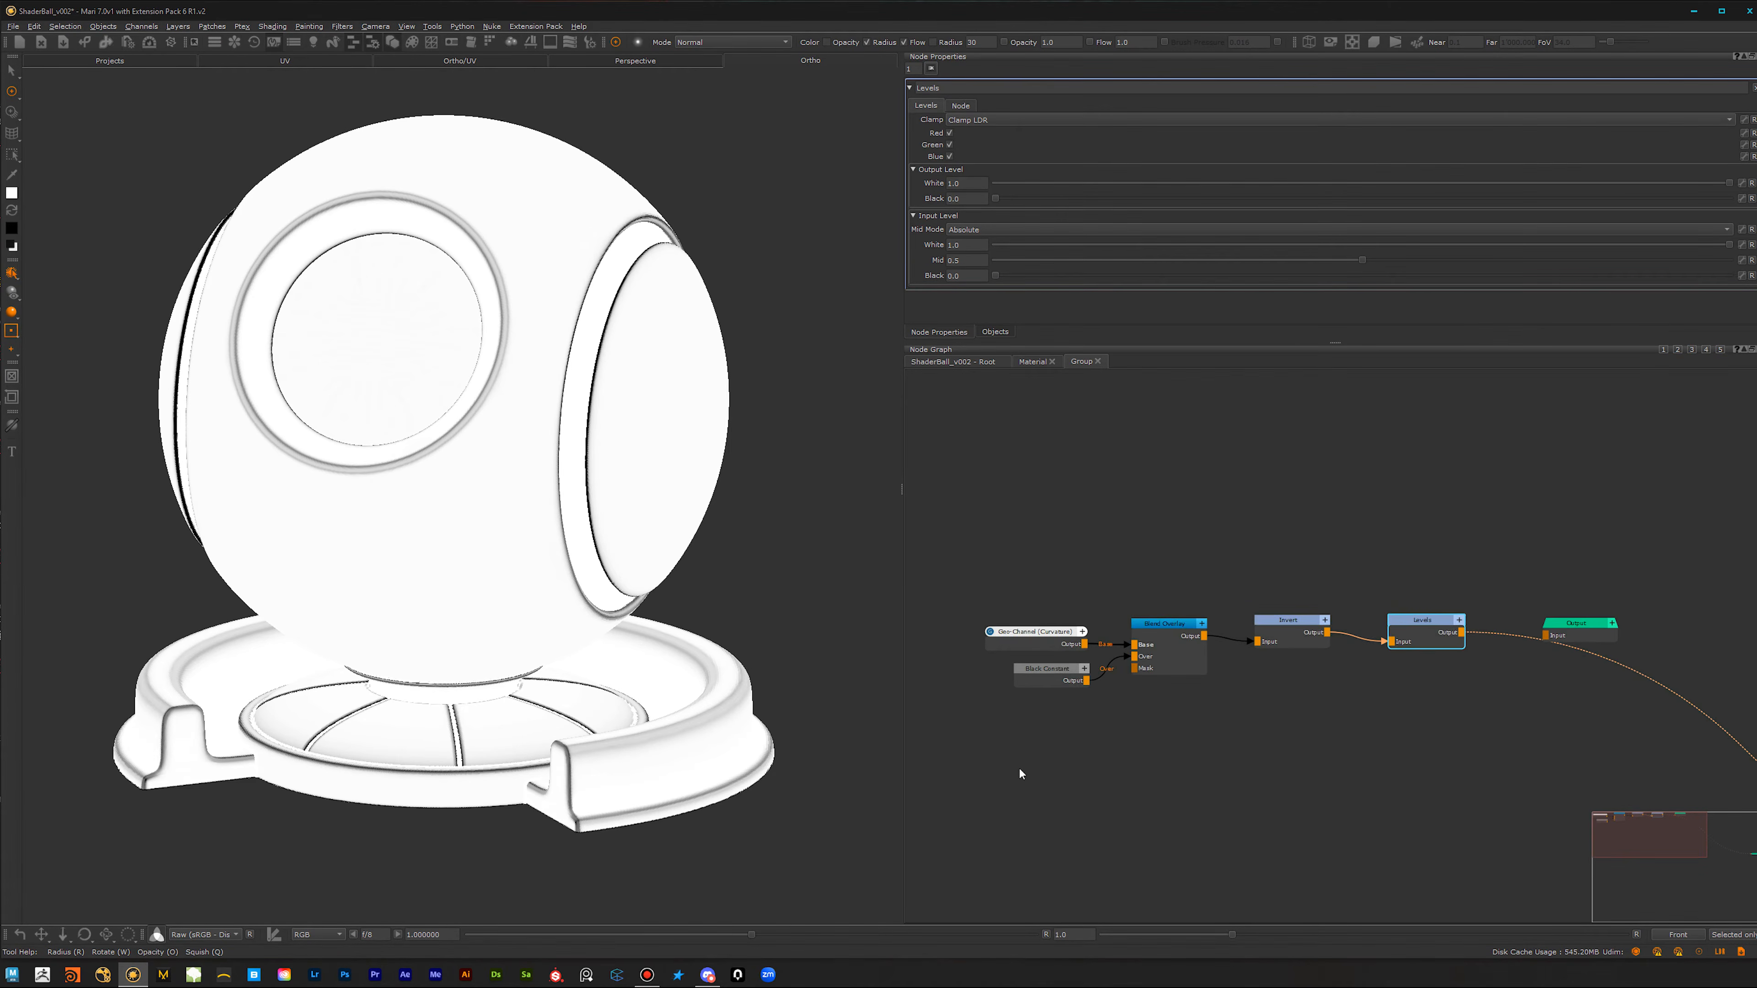
left_click_drag(1451, 571, 974, 834)
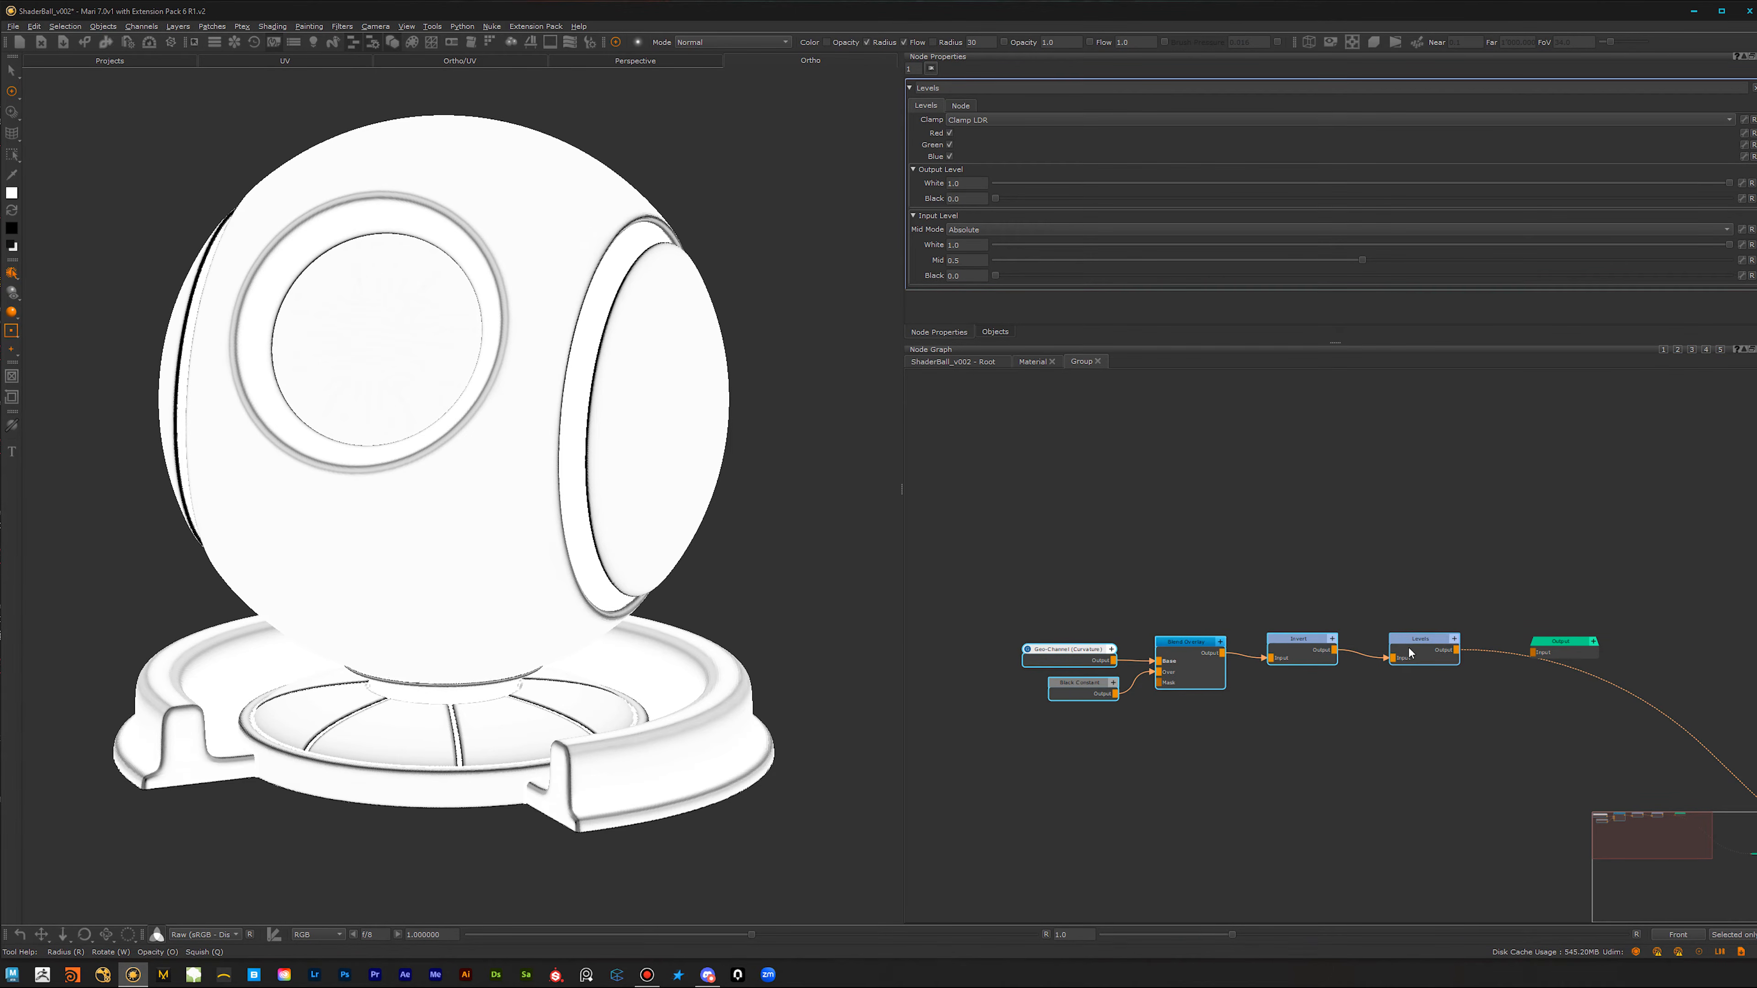
left_click_drag(1413, 651, 1158, 651)
scroll(1217, 682, "up", 2)
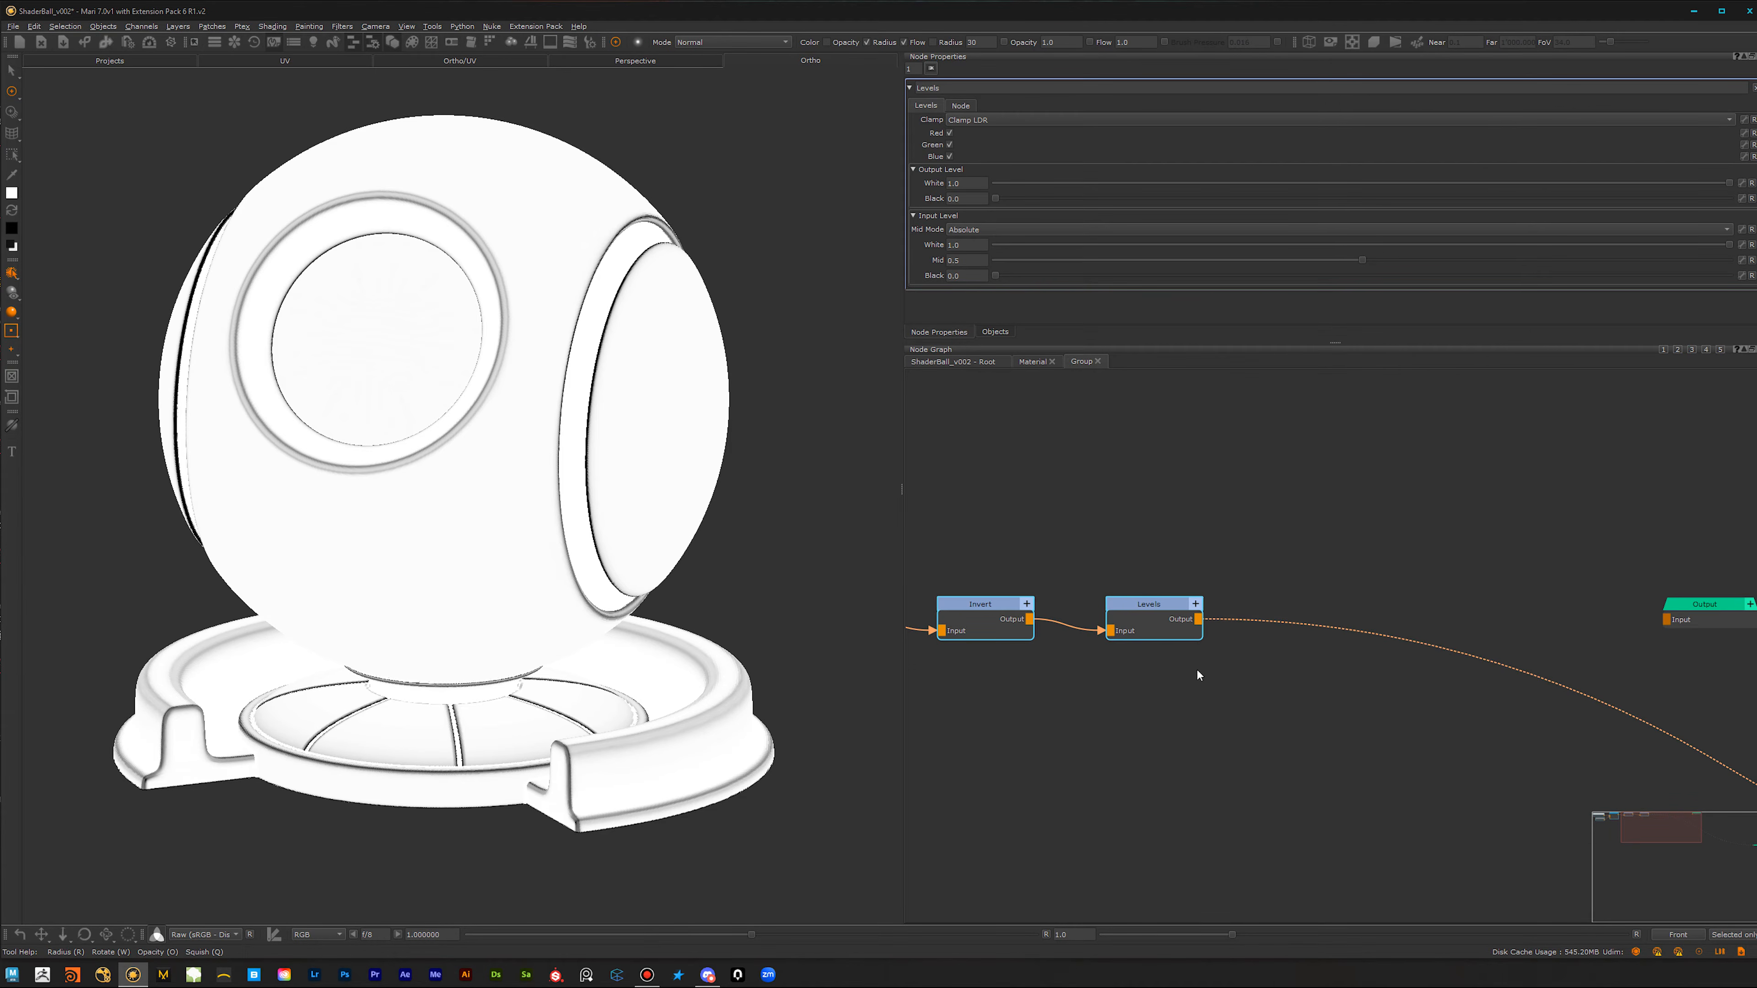
Step: Add a second Blend Overlay node after the Levels node and place it slightly farther along the chain
left_click(1191, 648)
left_click(1144, 628)
key("Tab")
type("over")
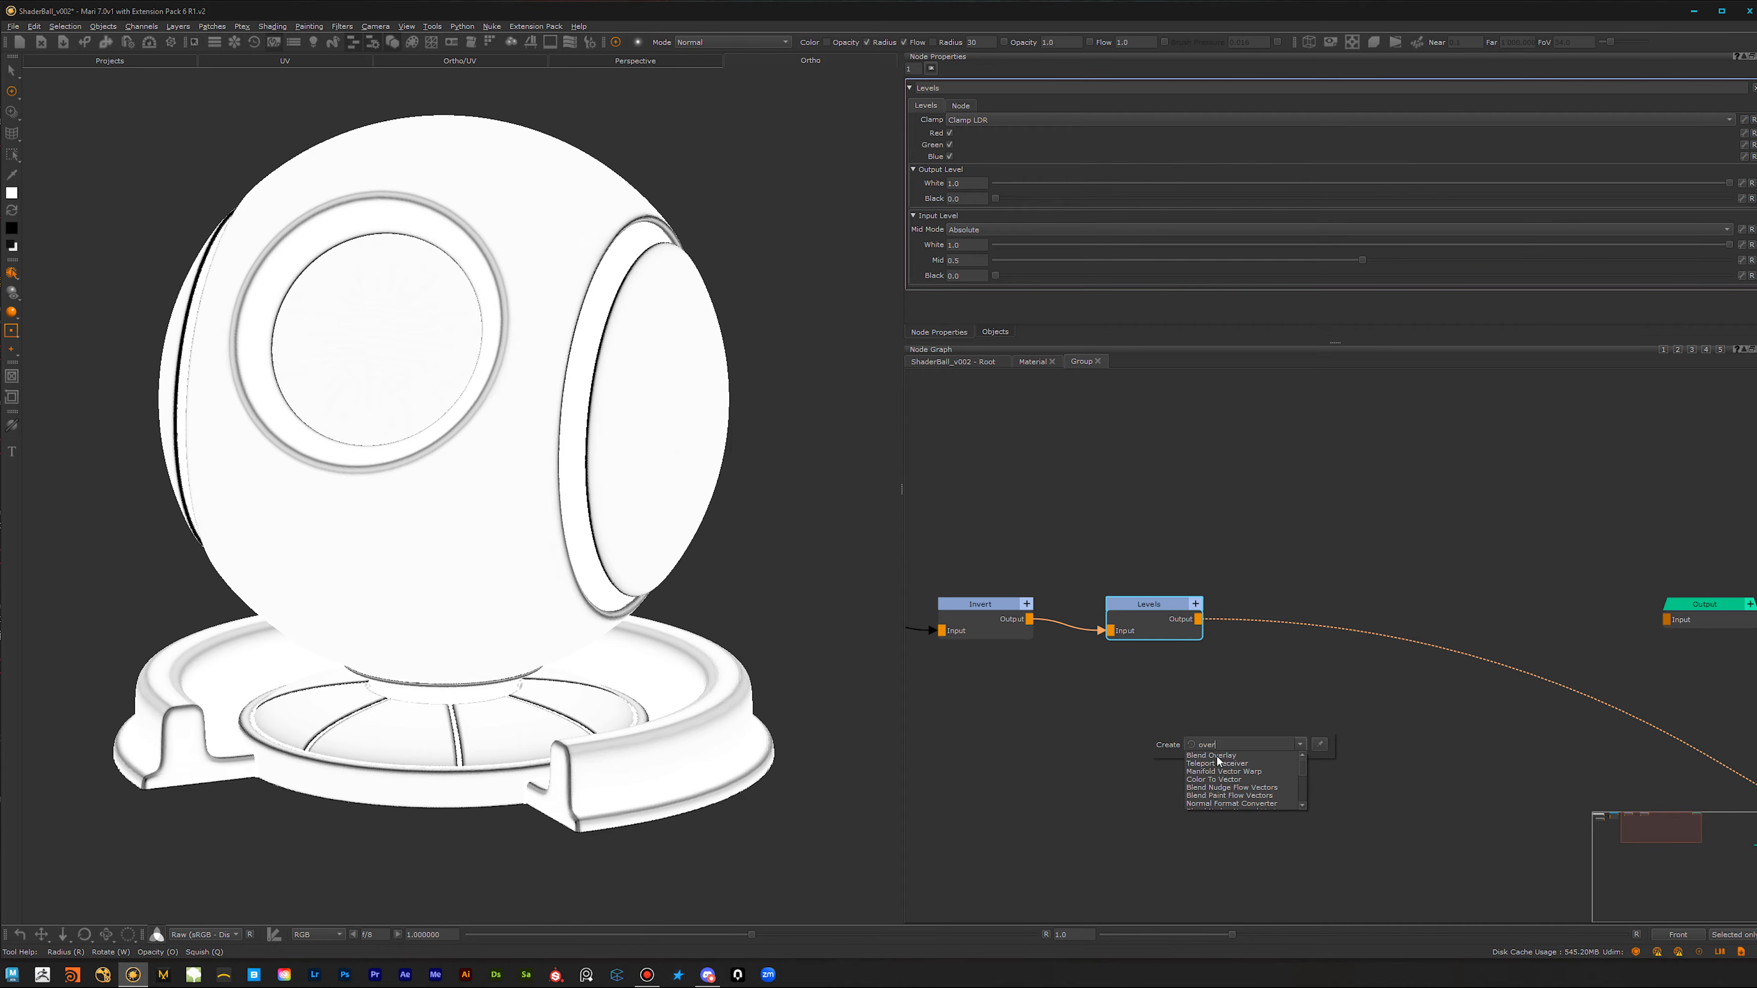
left_click(1216, 756)
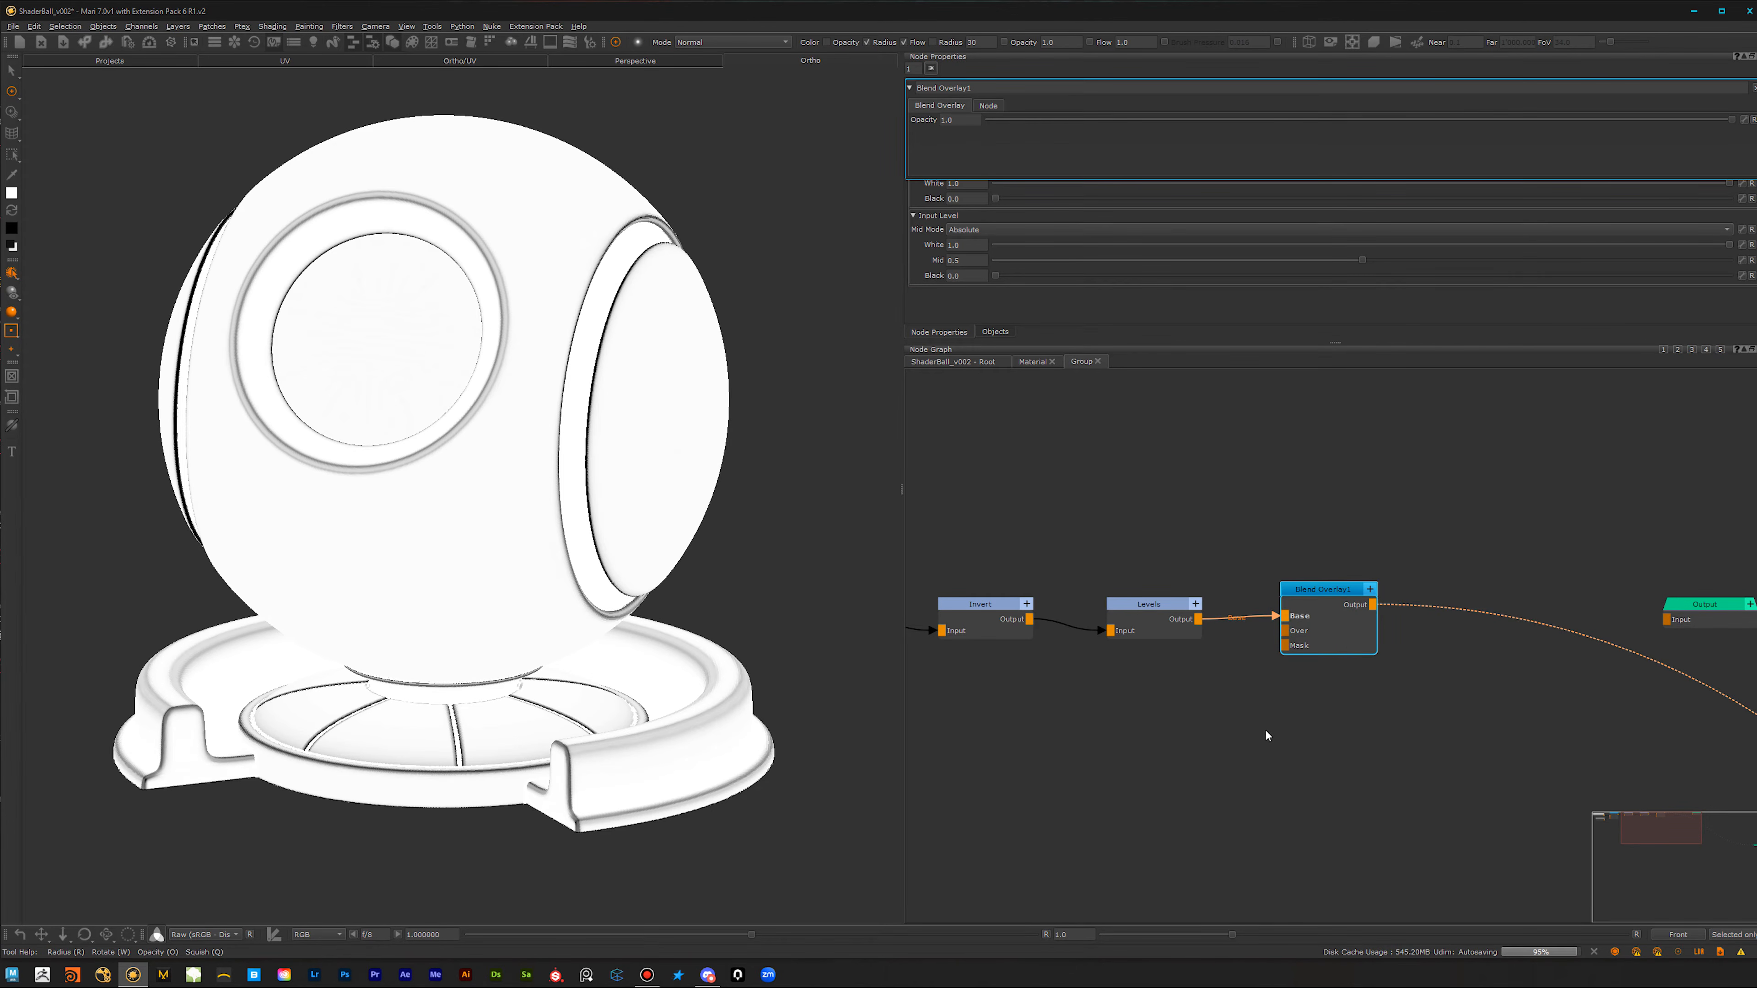
left_click_drag(1358, 623, 1381, 623)
mouse_move(1386, 745)
right_mouse_down("alt")
mouse_move(1092, 791)
mouse_move(1370, 723)
right_mouse_up("alt")
Step: Create a Cloud node below the Levels node and connect it to the Over input of the new Blend Overlay
left_click(1243, 702)
key("Tab")
type("clo")
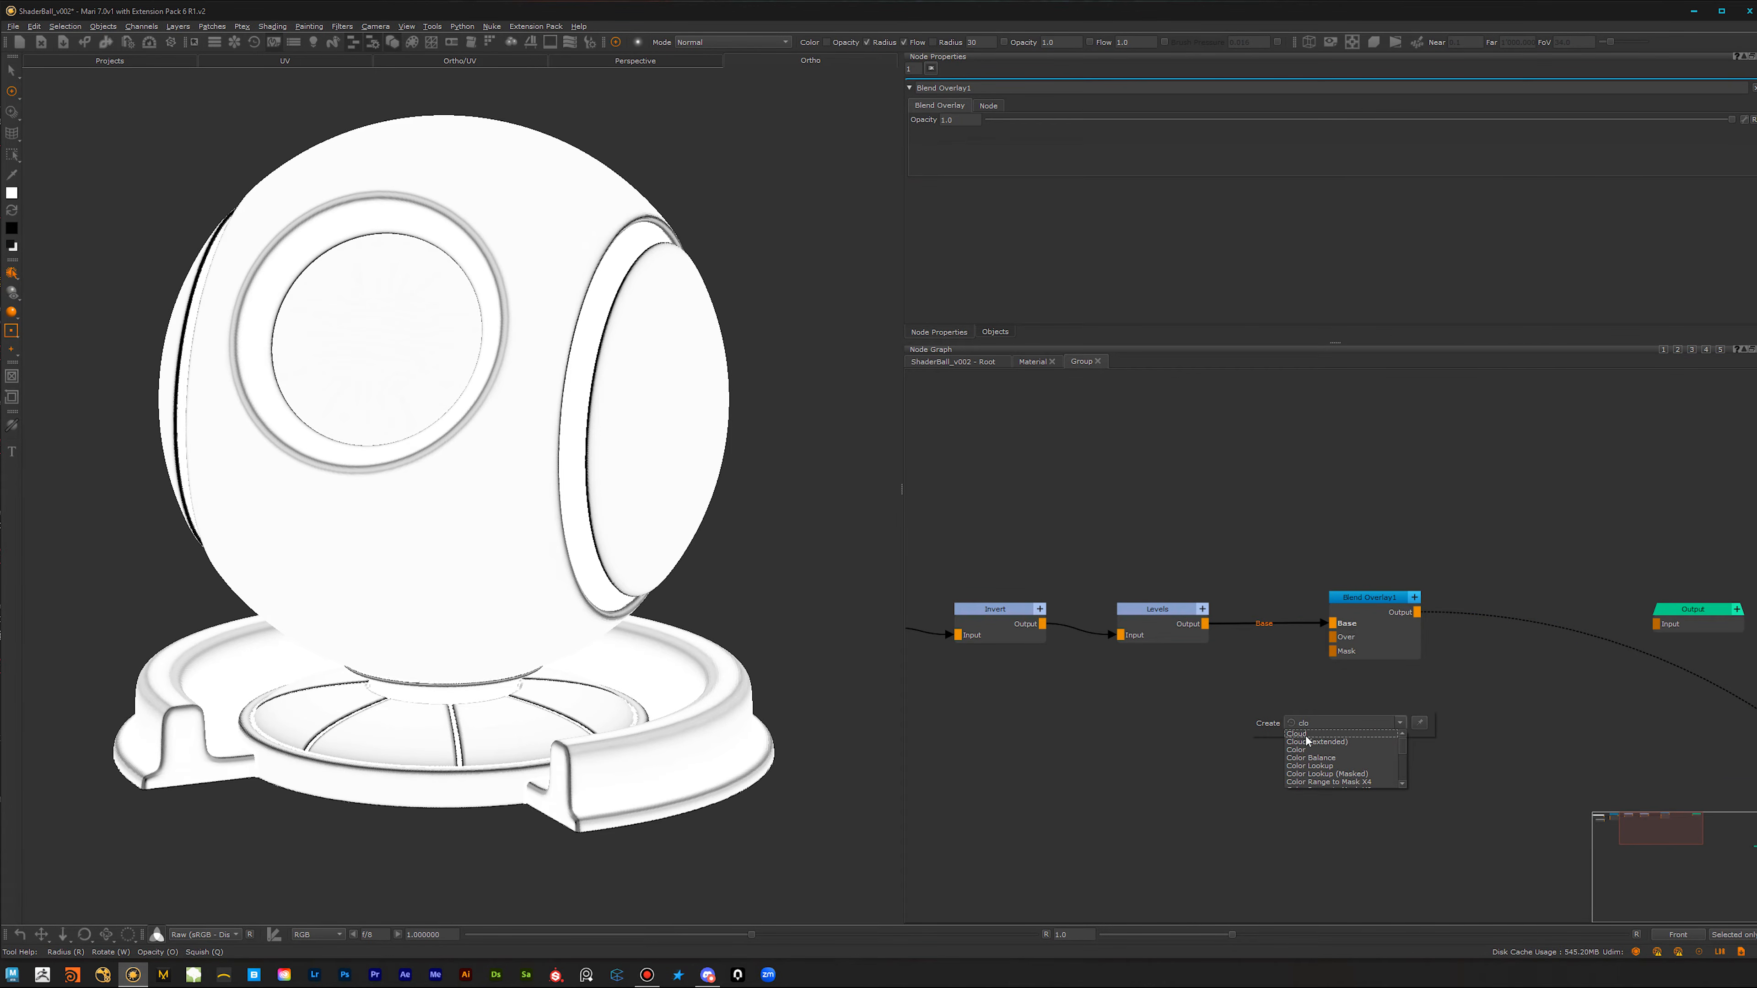
left_click(1306, 736)
left_click_drag(1305, 721, 1263, 690)
left_click(1368, 633)
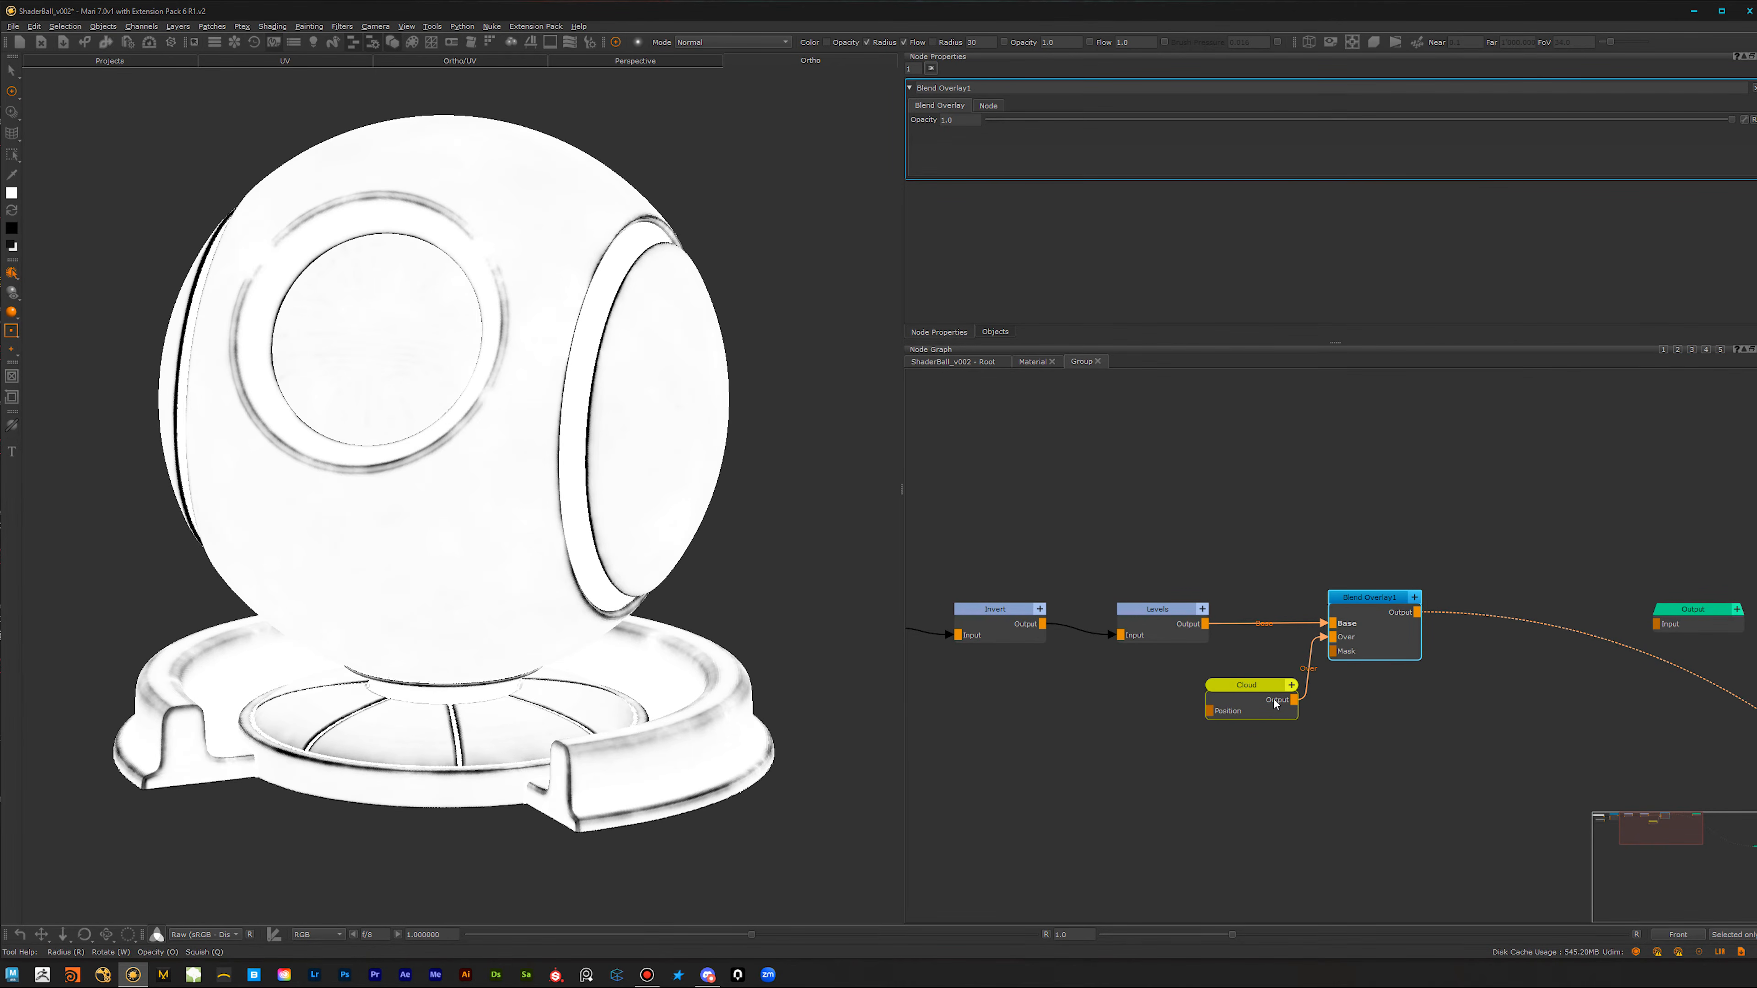
Step: Set the Cloud node's Roughness to about 0.167 and its Size to about 0.577
left_click(1253, 715)
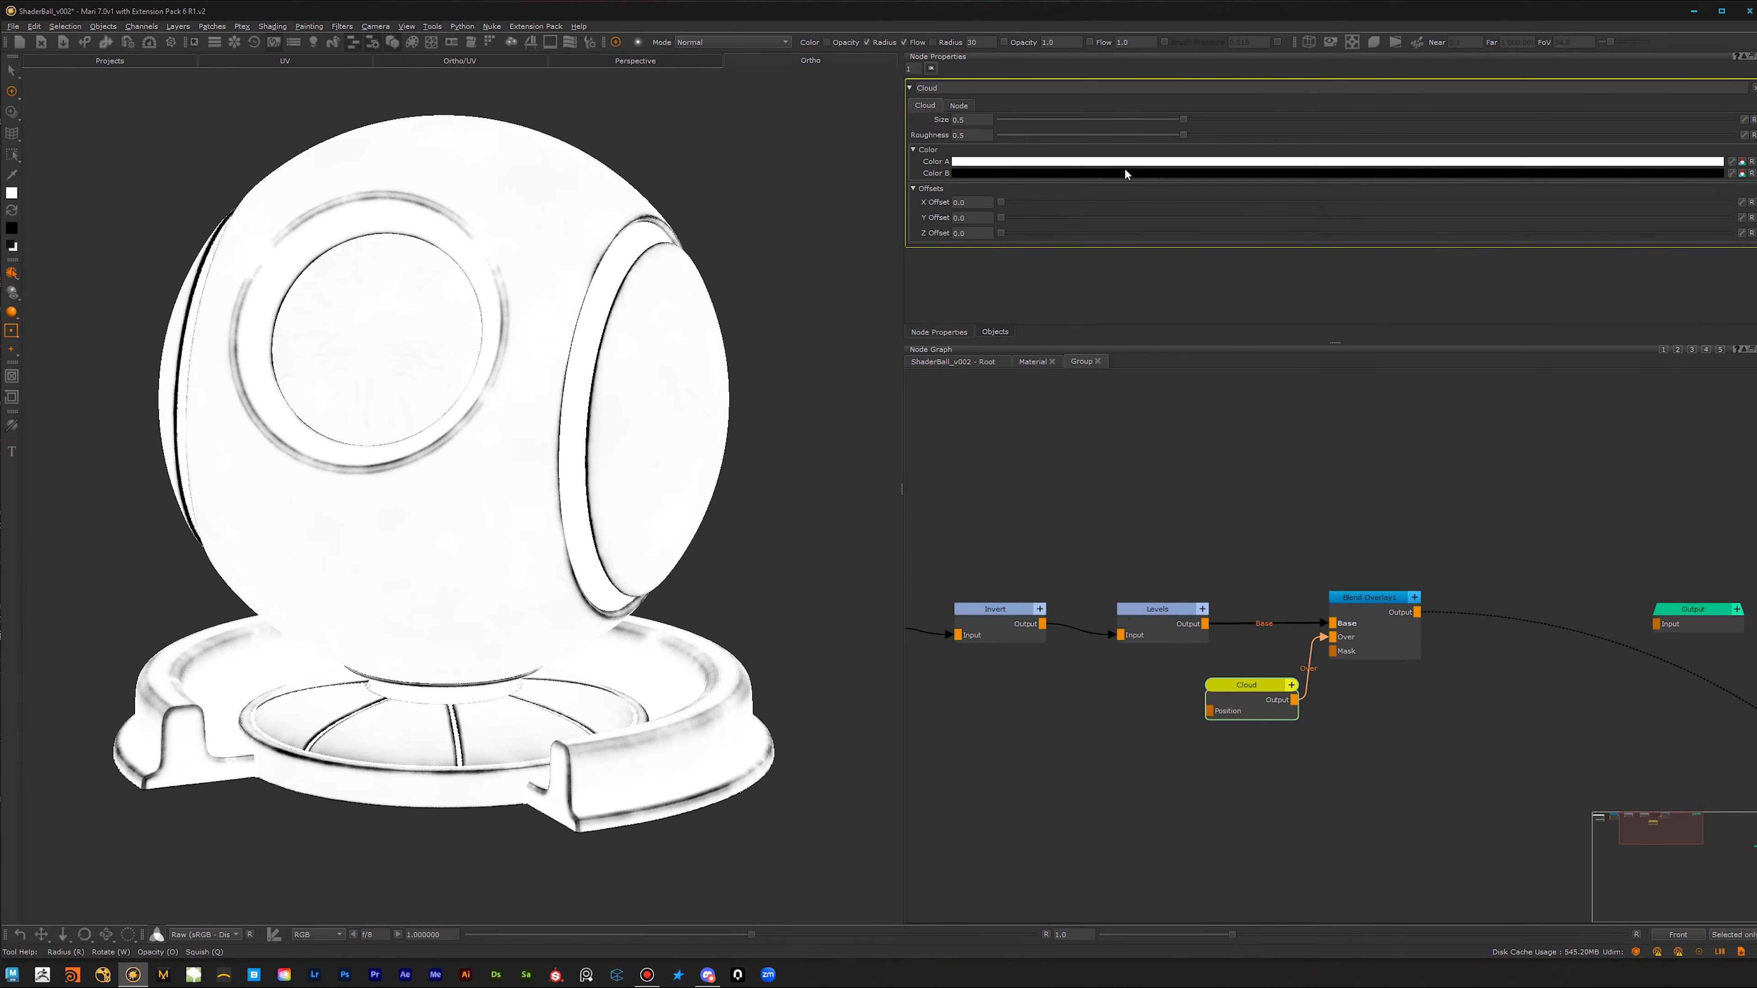
left_click_drag(1187, 137, 1042, 138)
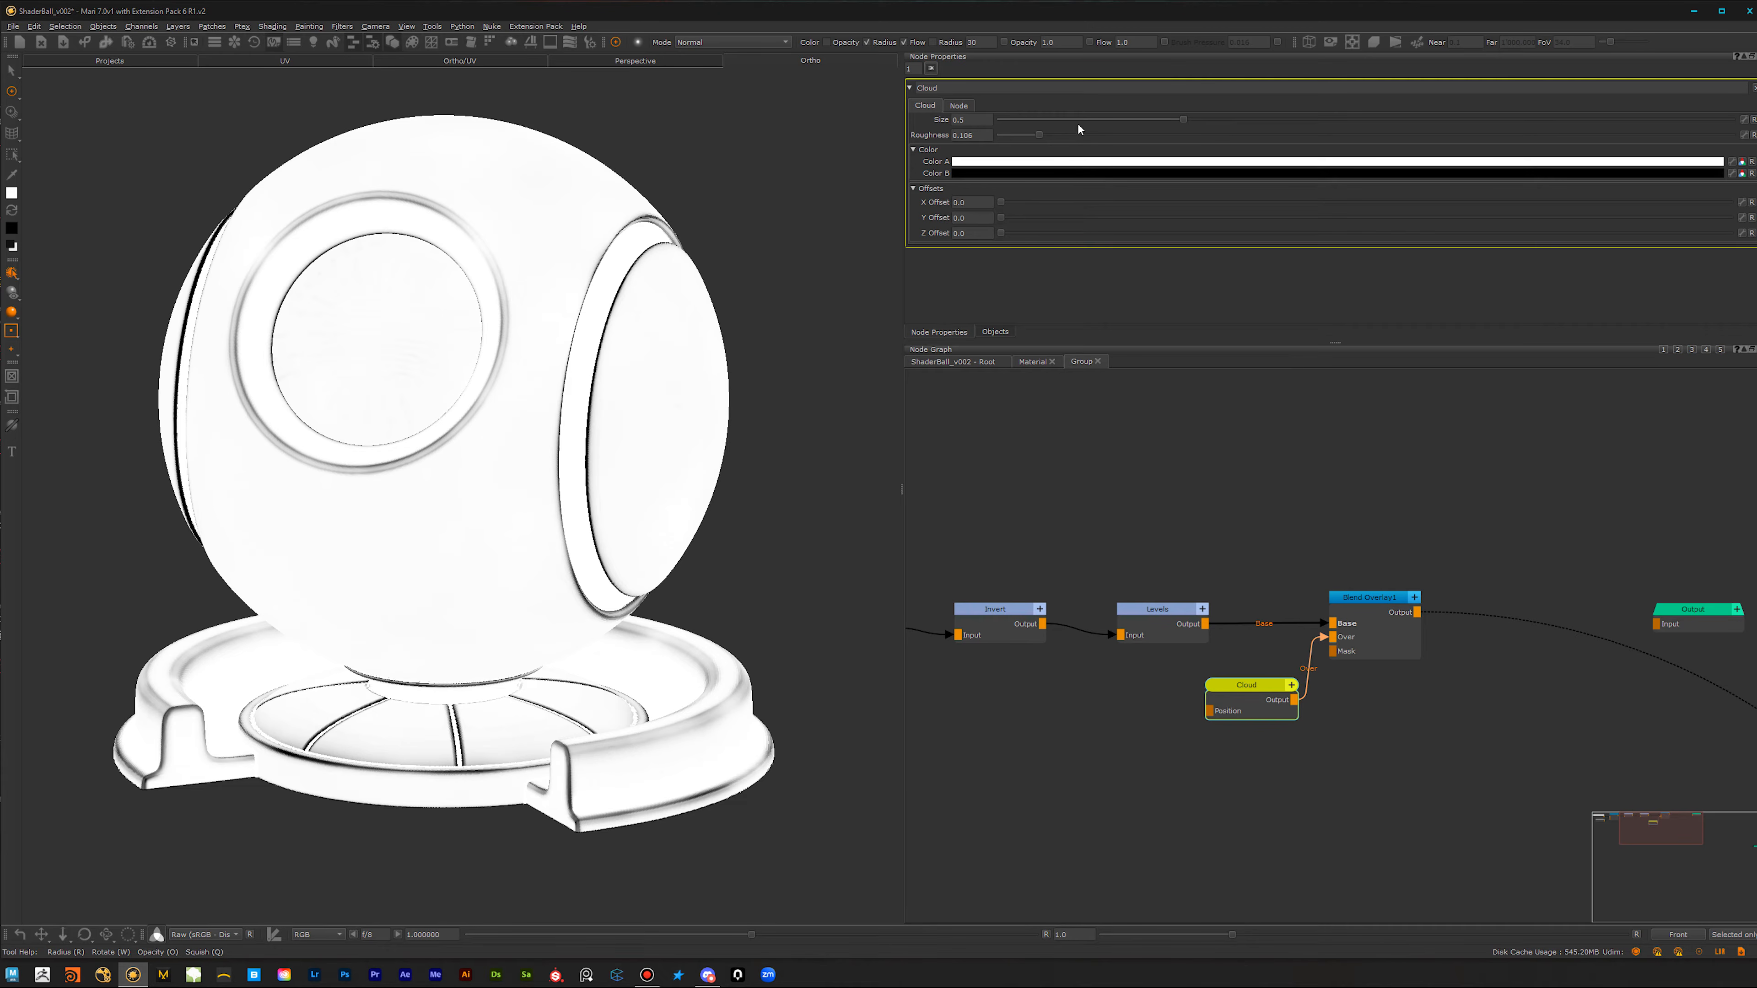
mouse_move(1223, 131)
left_mouse_down()
mouse_move(1266, 127)
mouse_move(1215, 128)
left_mouse_up()
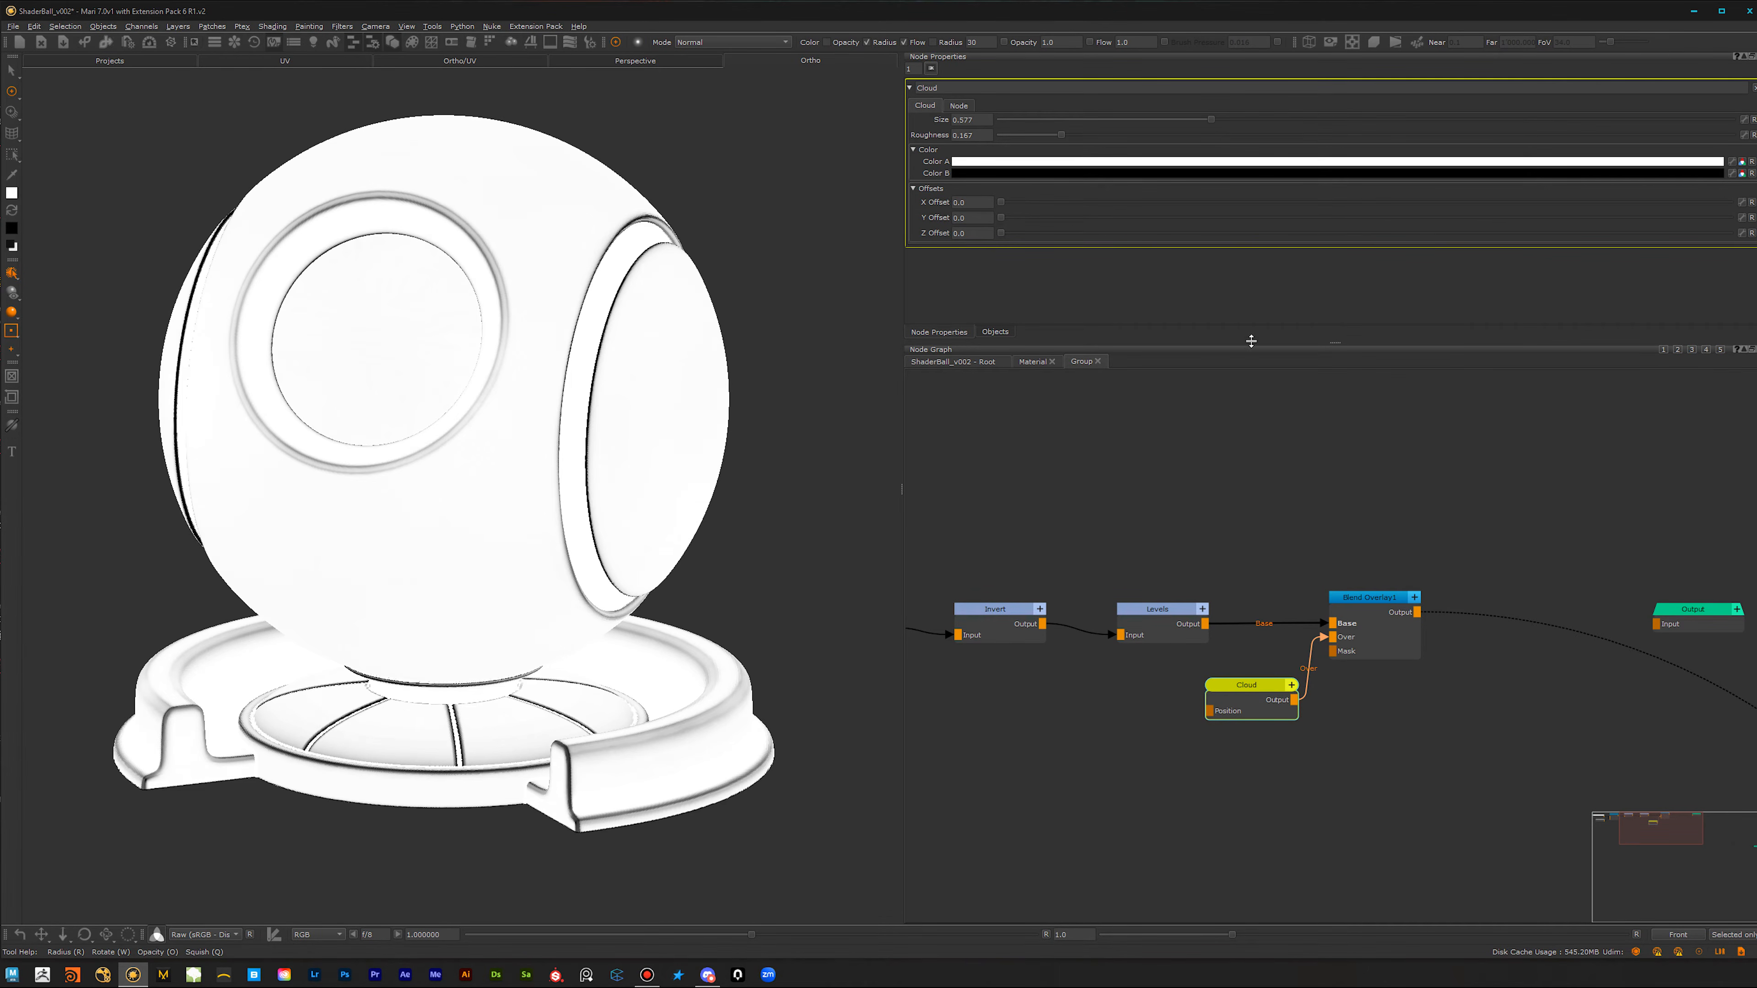
Step: Move the group output farther away and add another Blend Overlay node between it and the cloud-driven Blend Overlay
scroll(1204, 761, "down", 3)
middle_click_drag(1342, 761, 1086, 732)
left_click_drag(1362, 622, 1499, 631)
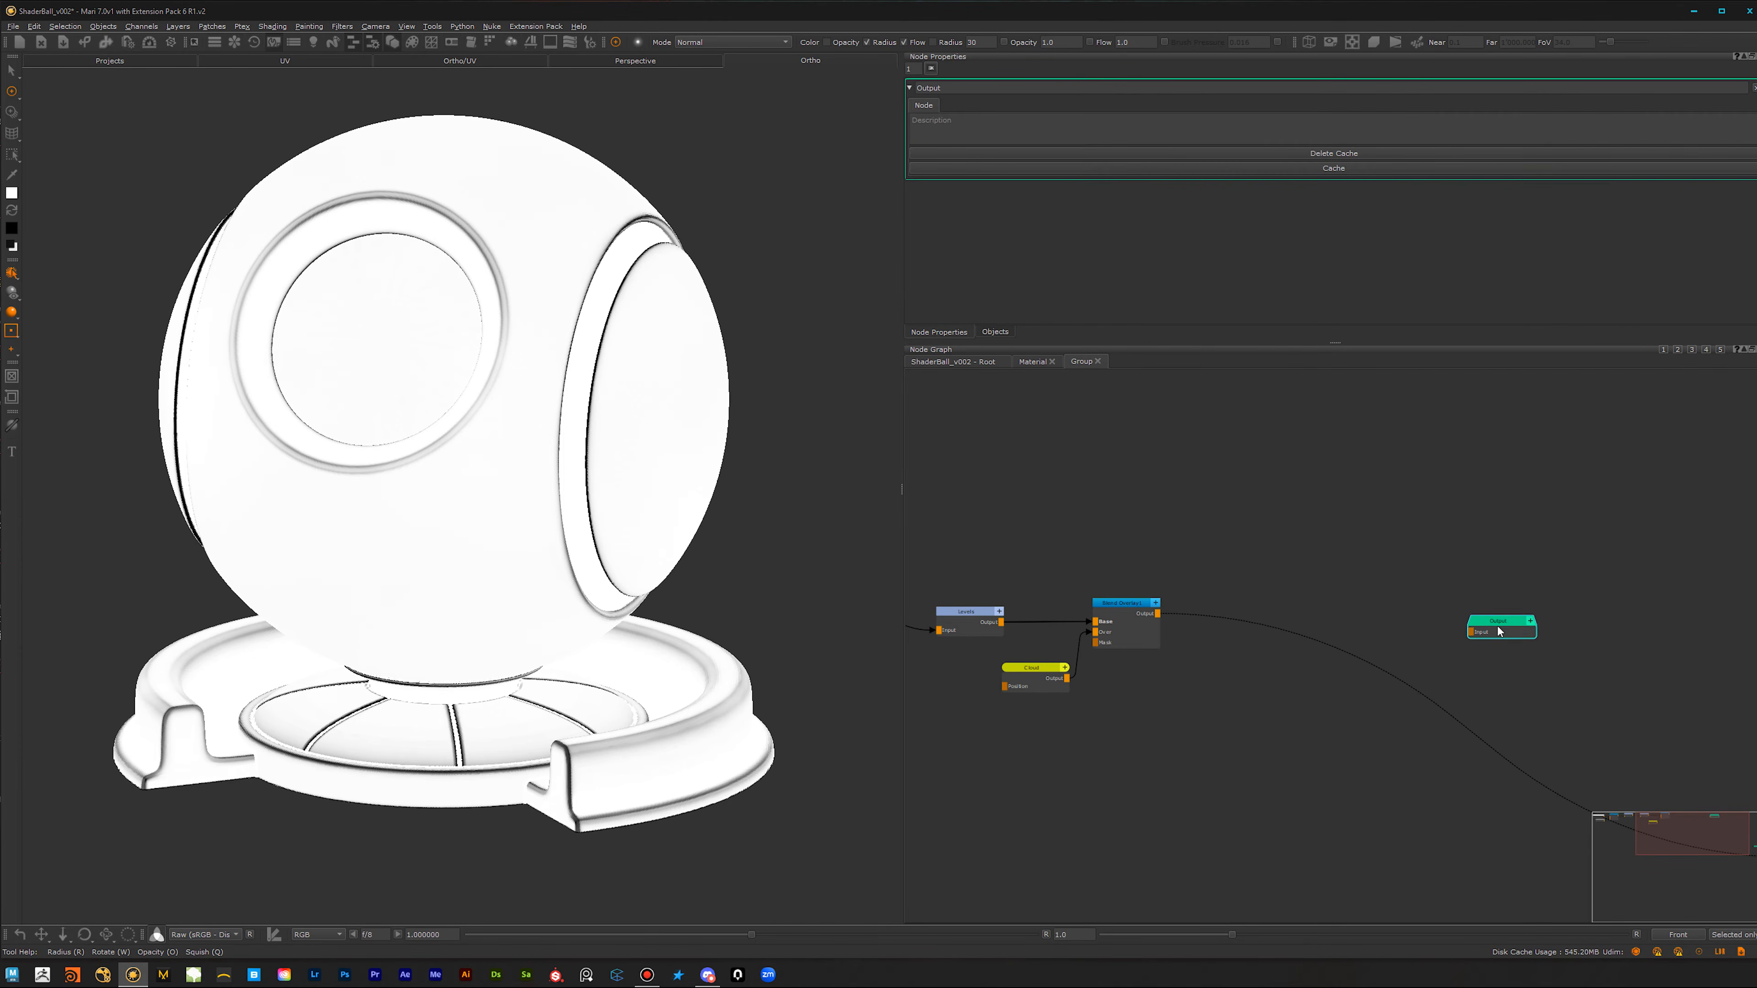
left_click(1127, 626)
key("Tab")
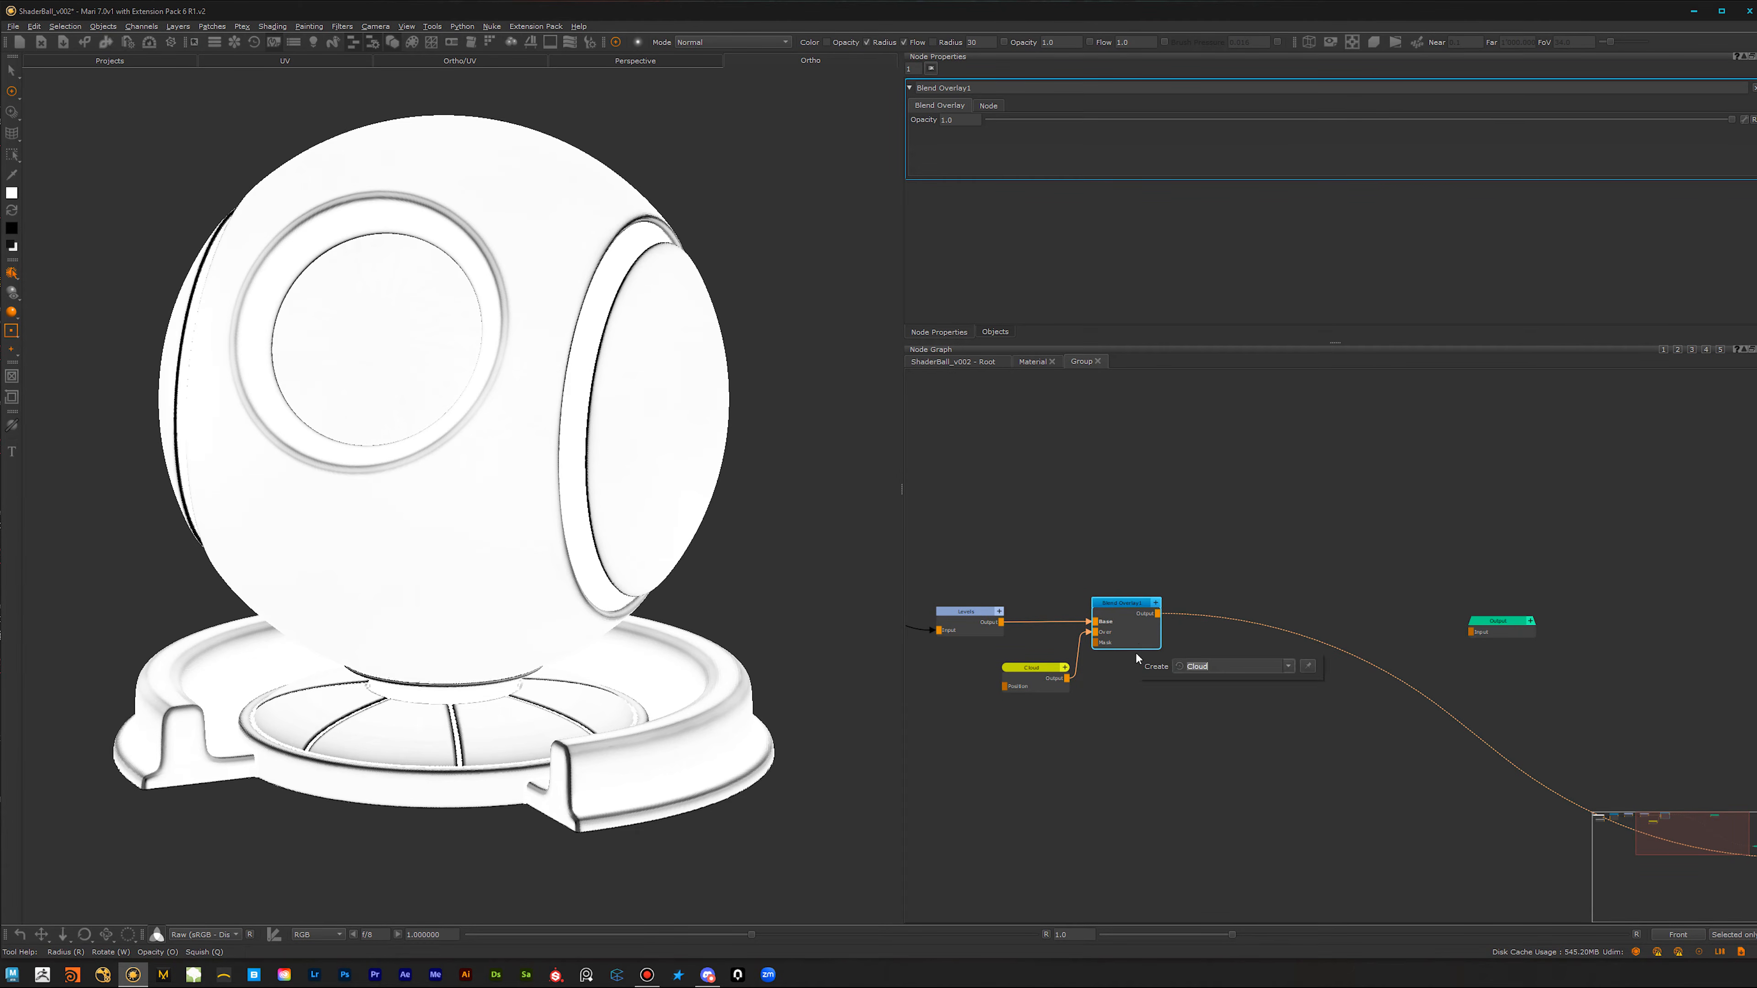
type("over")
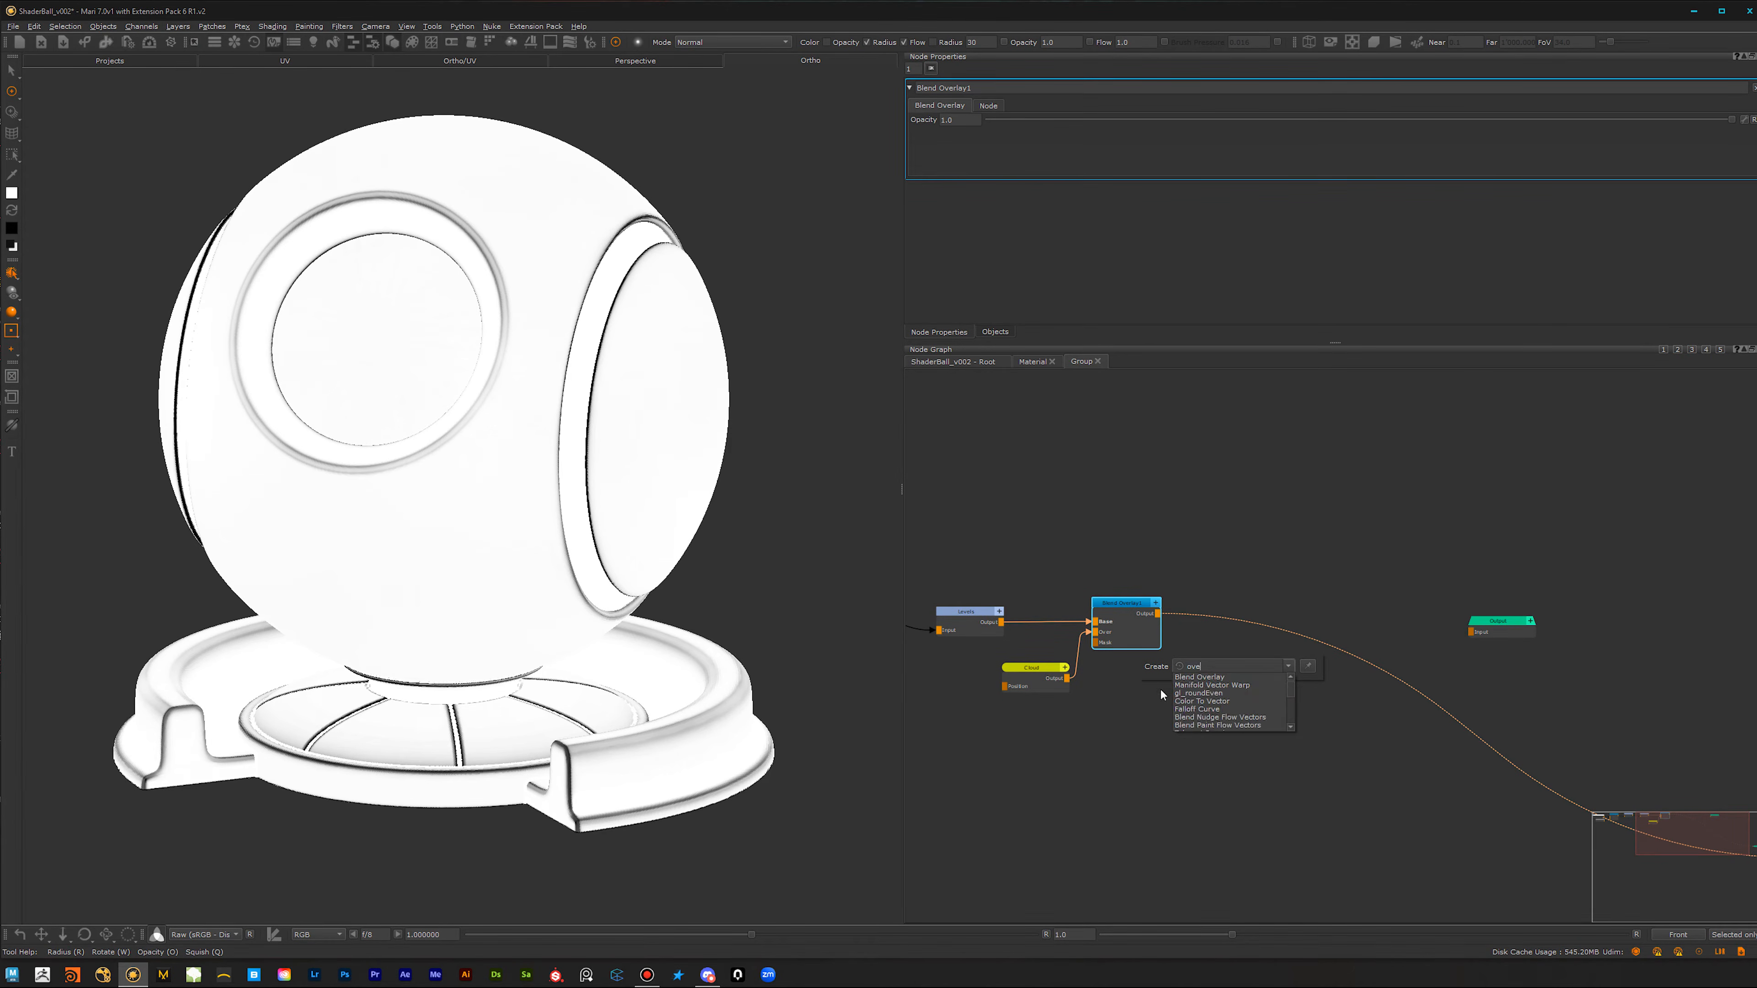
left_click(1209, 678)
left_click(1209, 681)
left_click_drag(1238, 609, 1359, 604)
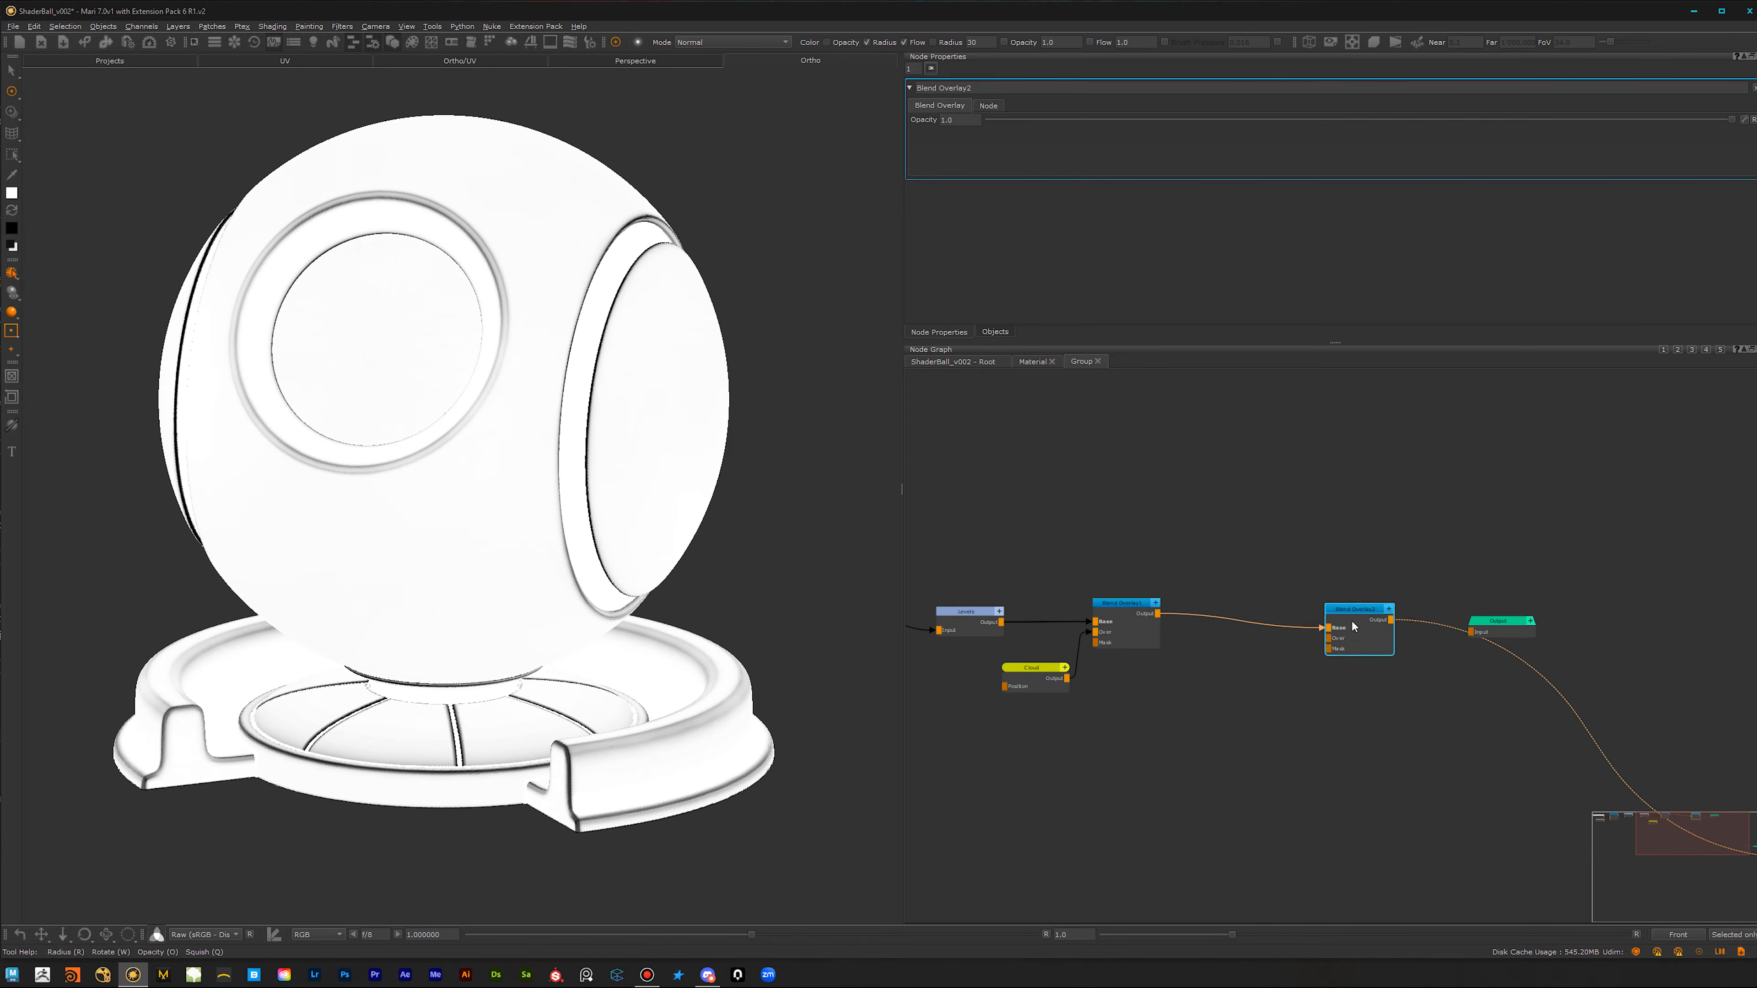
left_click_drag(1755, 526, 1184, 692)
key("Return")
left_click(1219, 846)
key("ctrl+z")
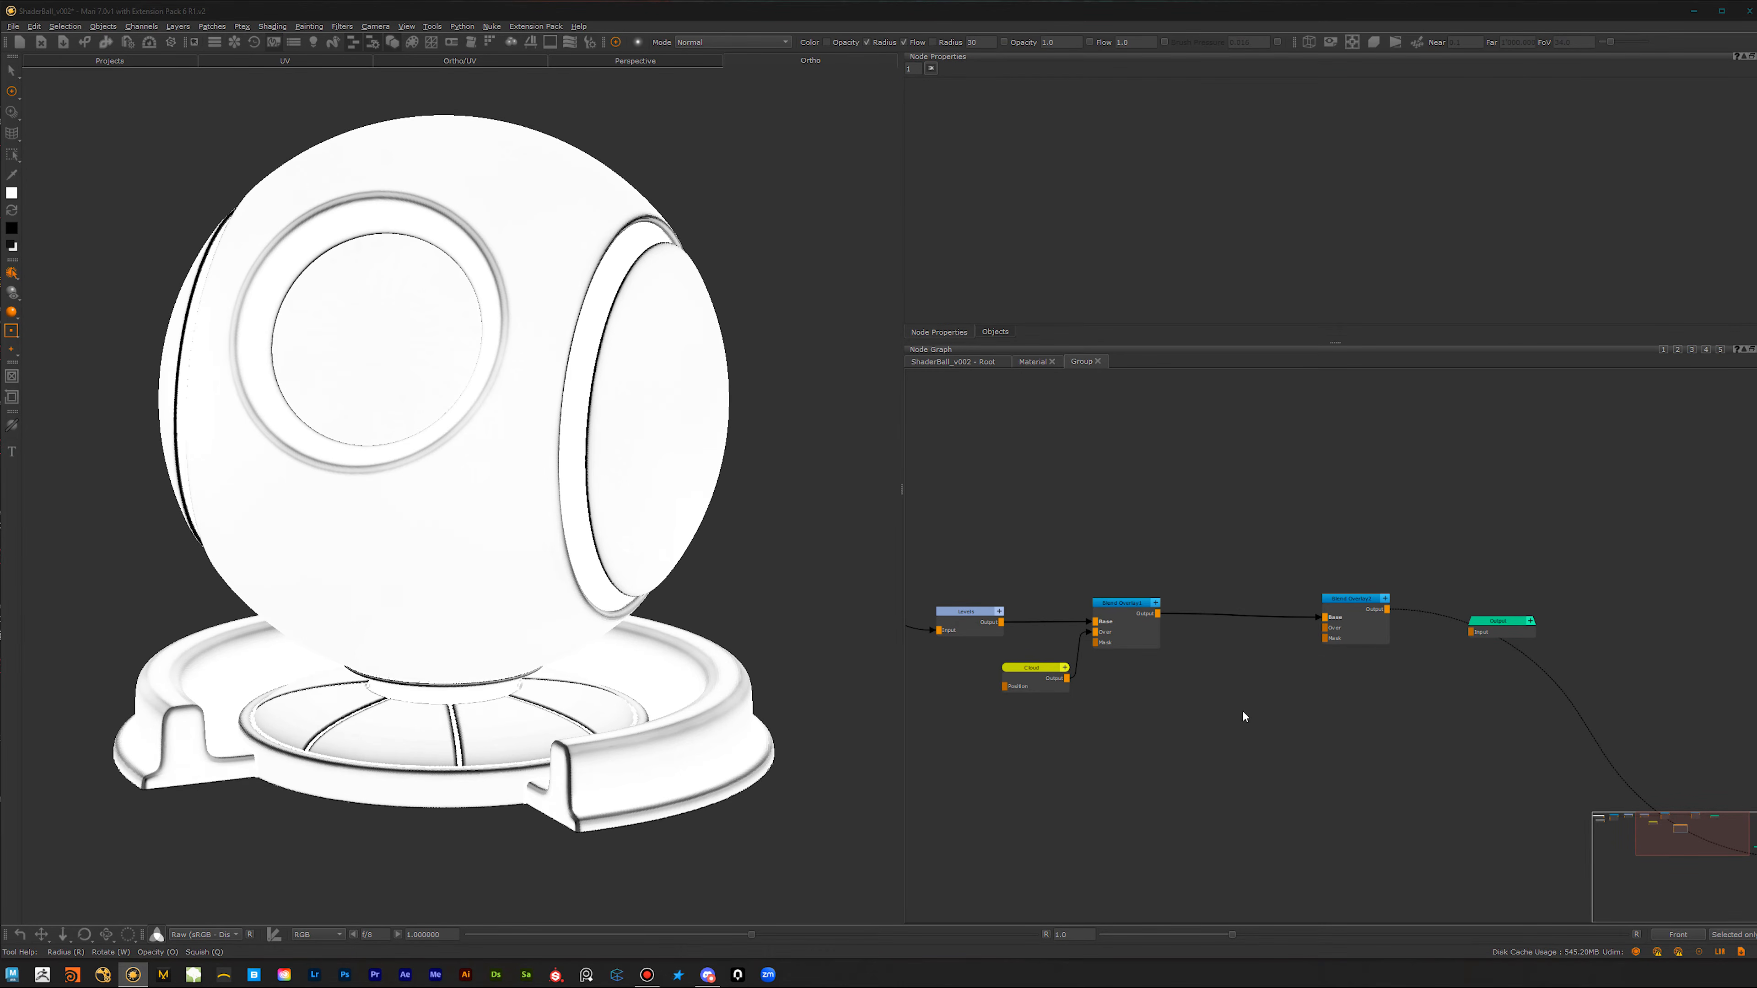
Step: Bring in the grungeTile breakup image as a Tiled node and connect it to the last Blend Overlay's Over input
left_click_drag(1745, 285, 1242, 674)
left_click(1164, 740)
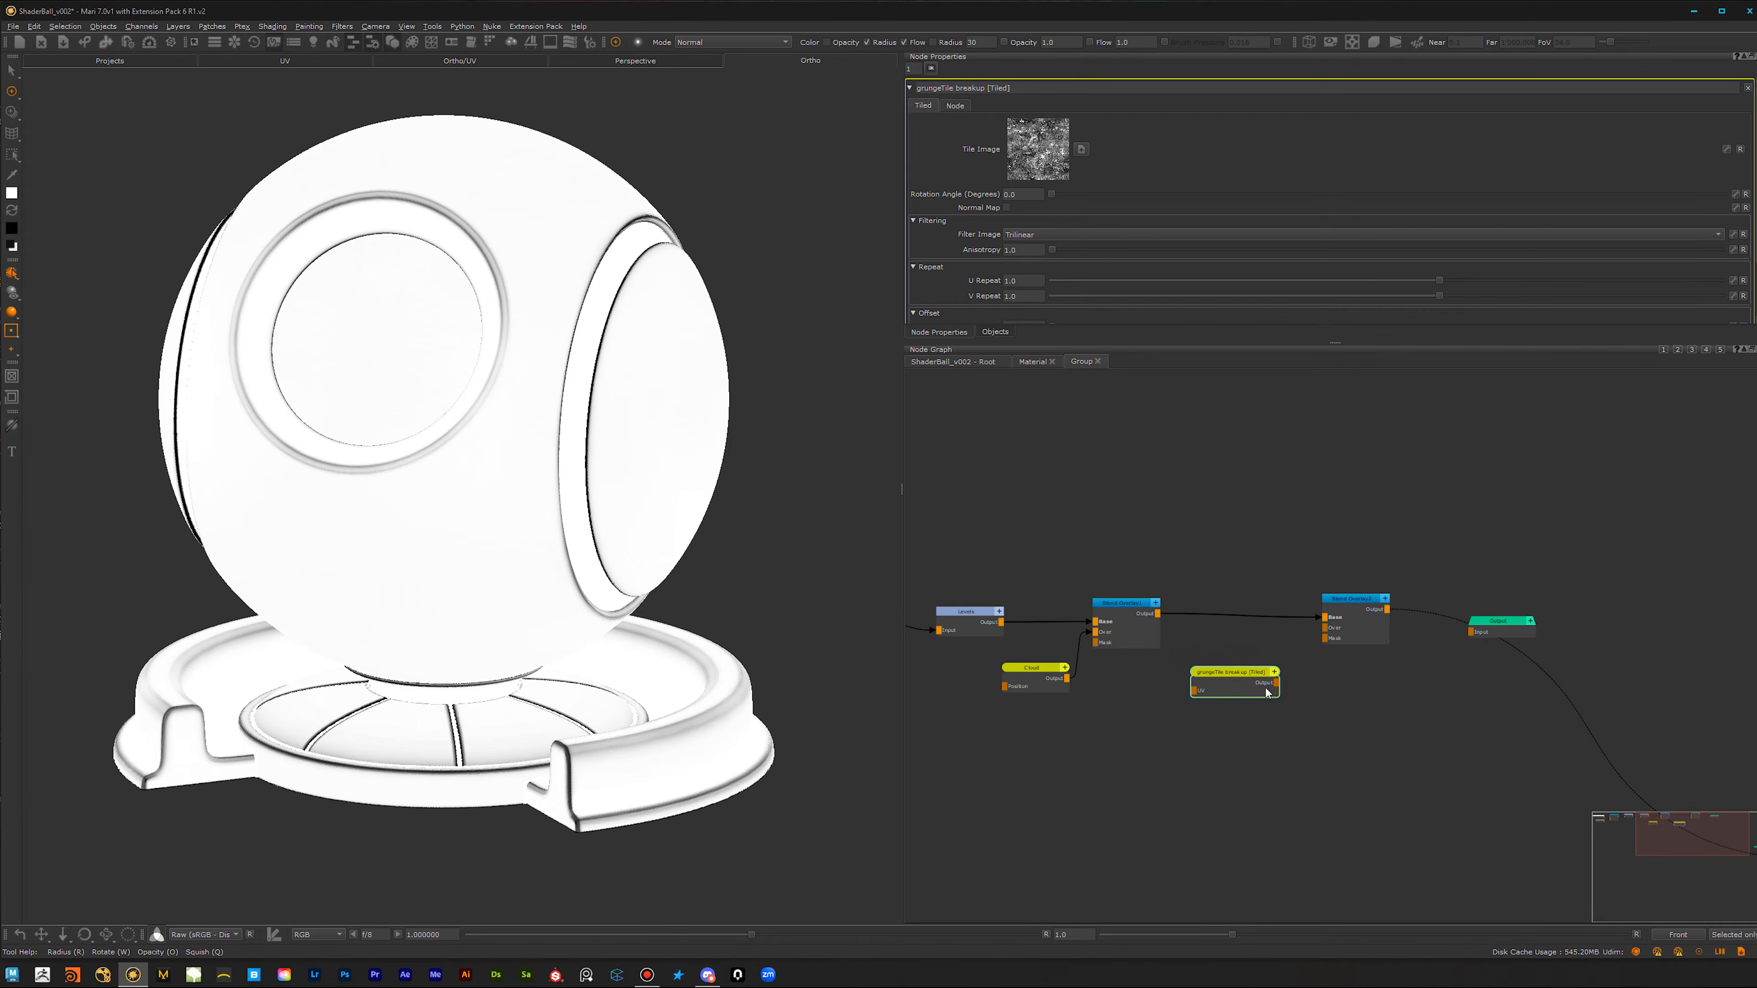
left_click_drag(1277, 685, 1324, 628)
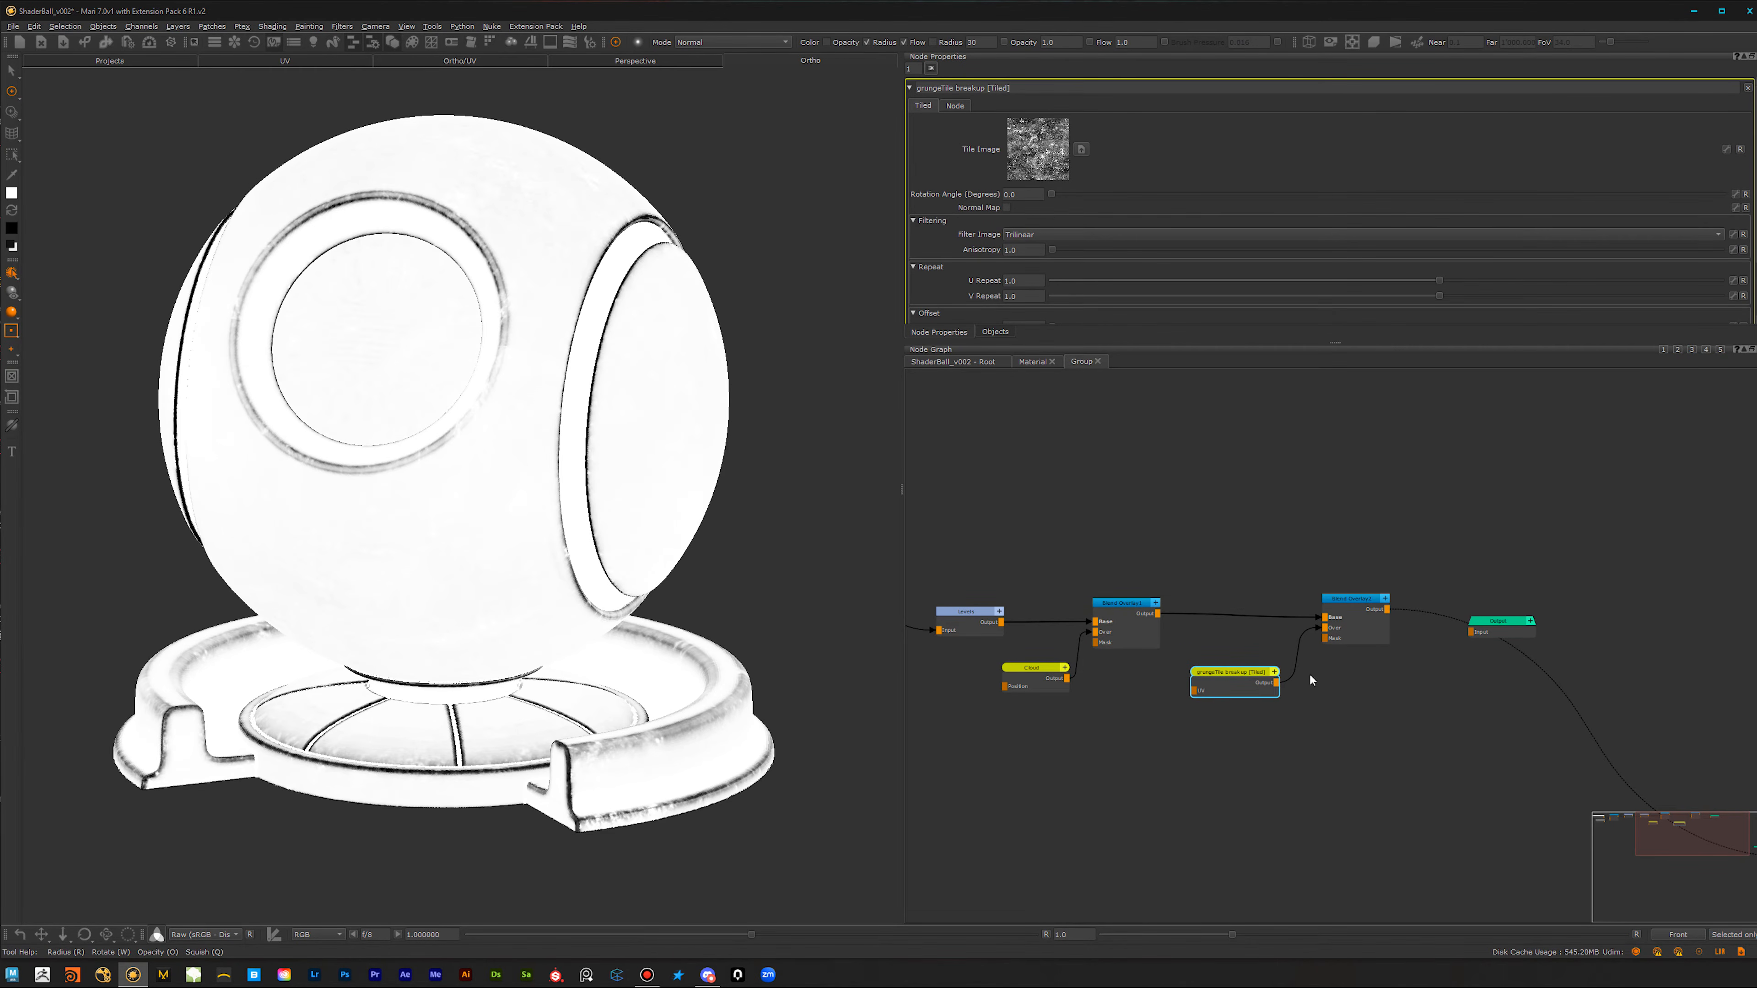
middle_click_drag(504, 542, 479, 529, "alt")
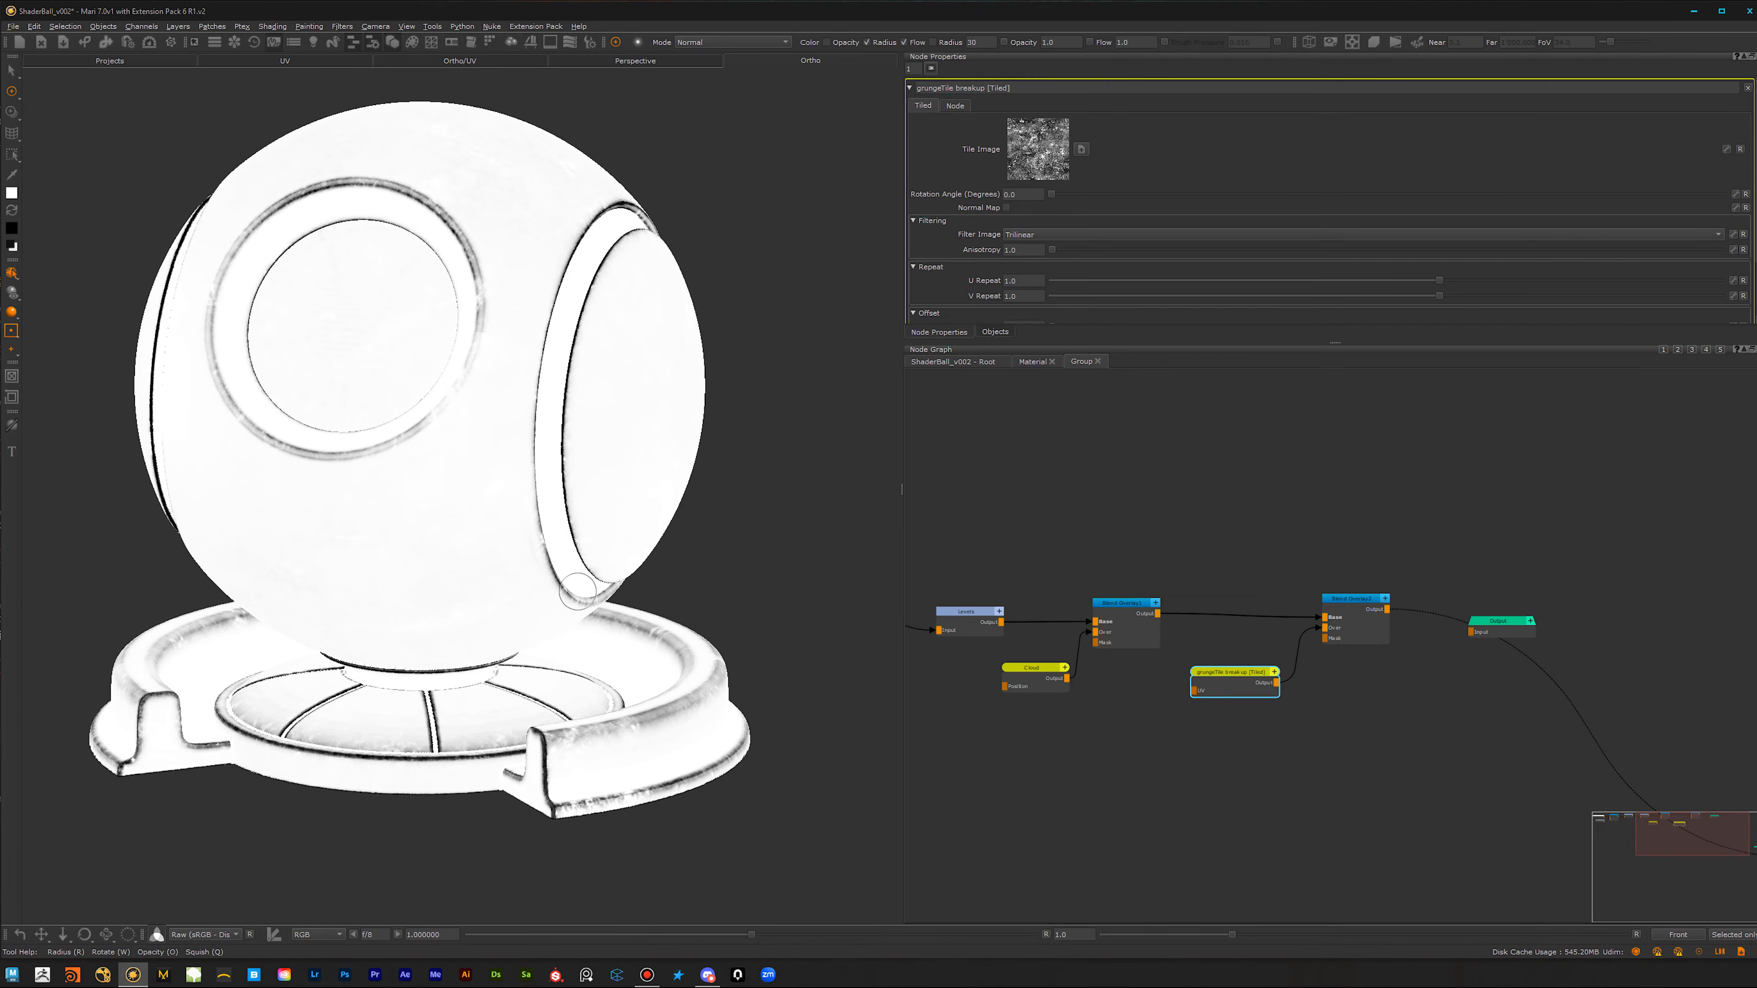
Step: Add a Levels node after the last Blend Overlay and set its clamping to Clamp LDR
scroll(1327, 701, "up", 2)
middle_click_drag(1421, 636, 1254, 655)
left_click_drag(1421, 614, 1608, 594)
left_click(1195, 574)
key("Tab")
type("lev")
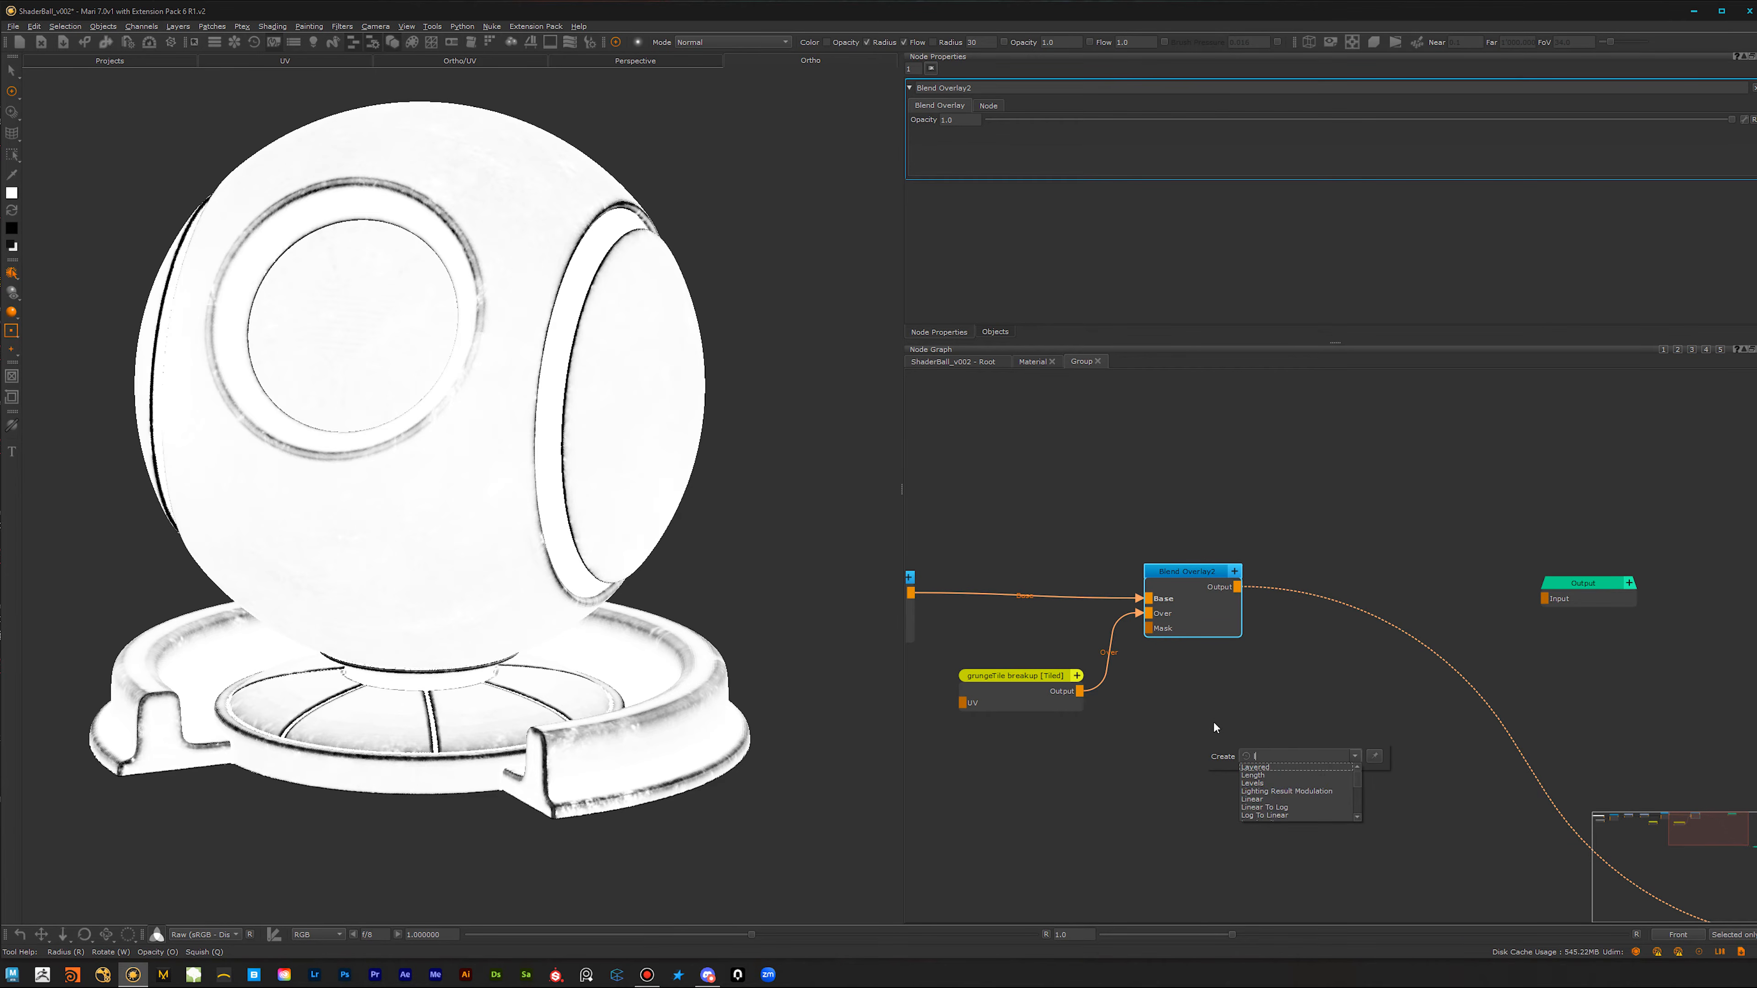
left_click(1276, 768)
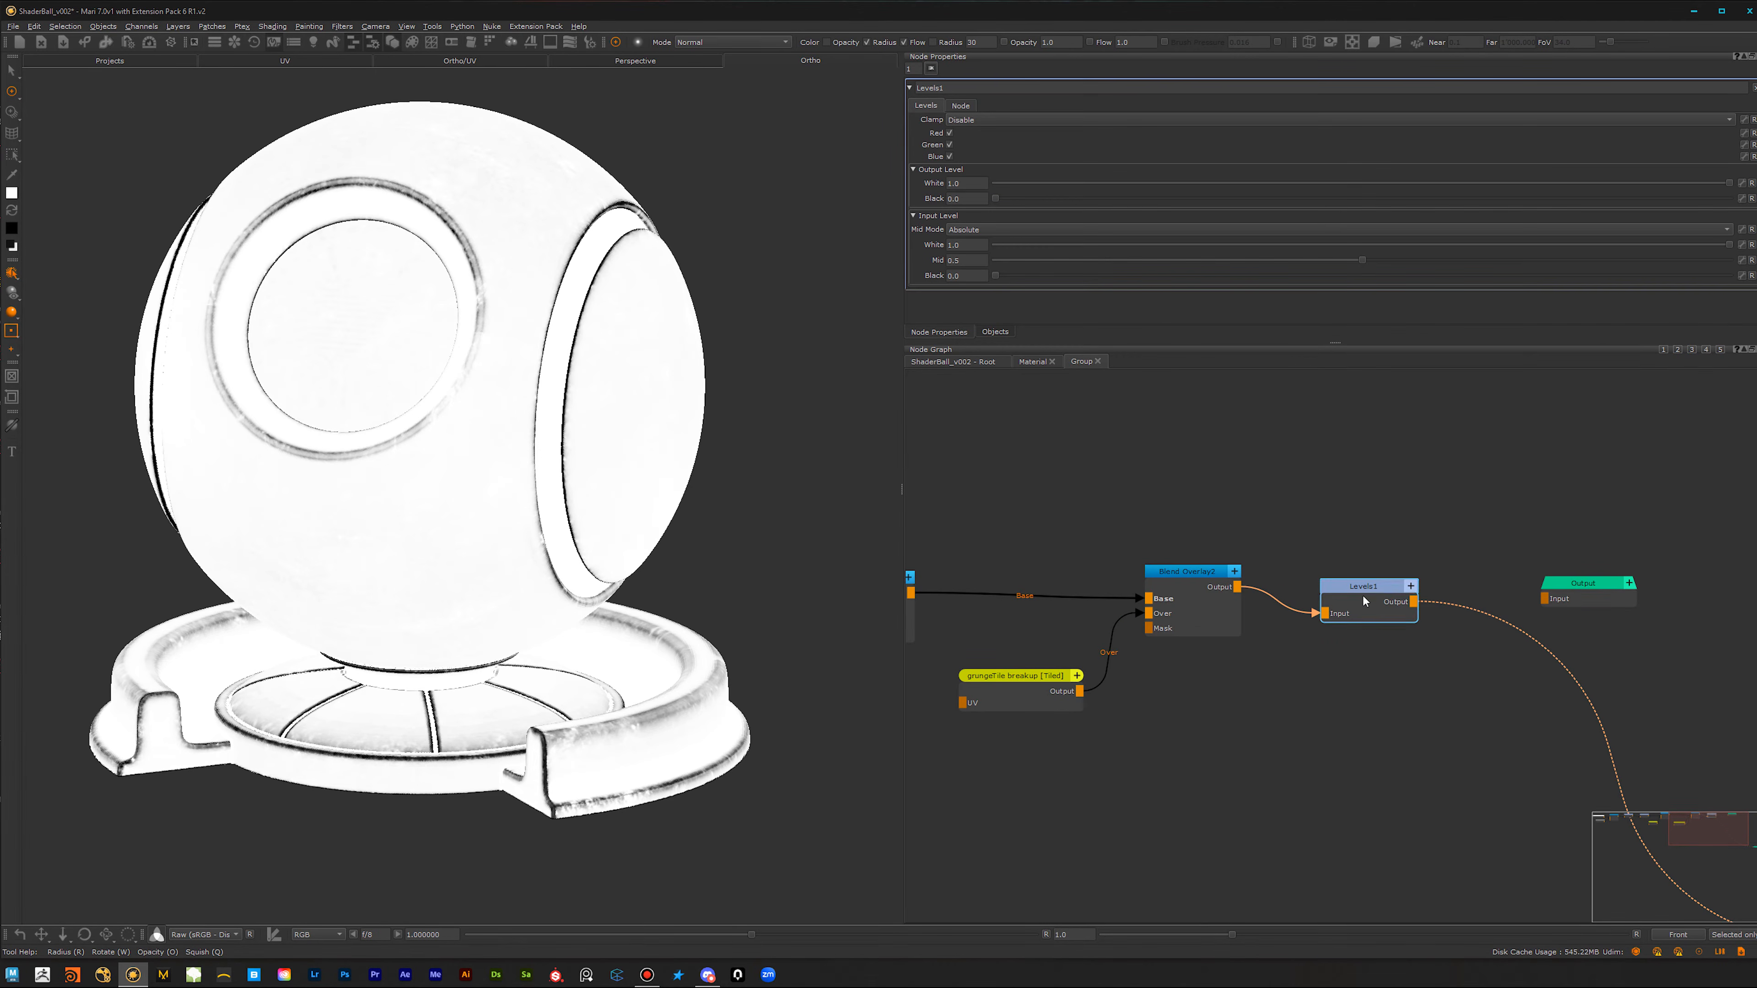
left_click(1094, 119)
left_click(1097, 144)
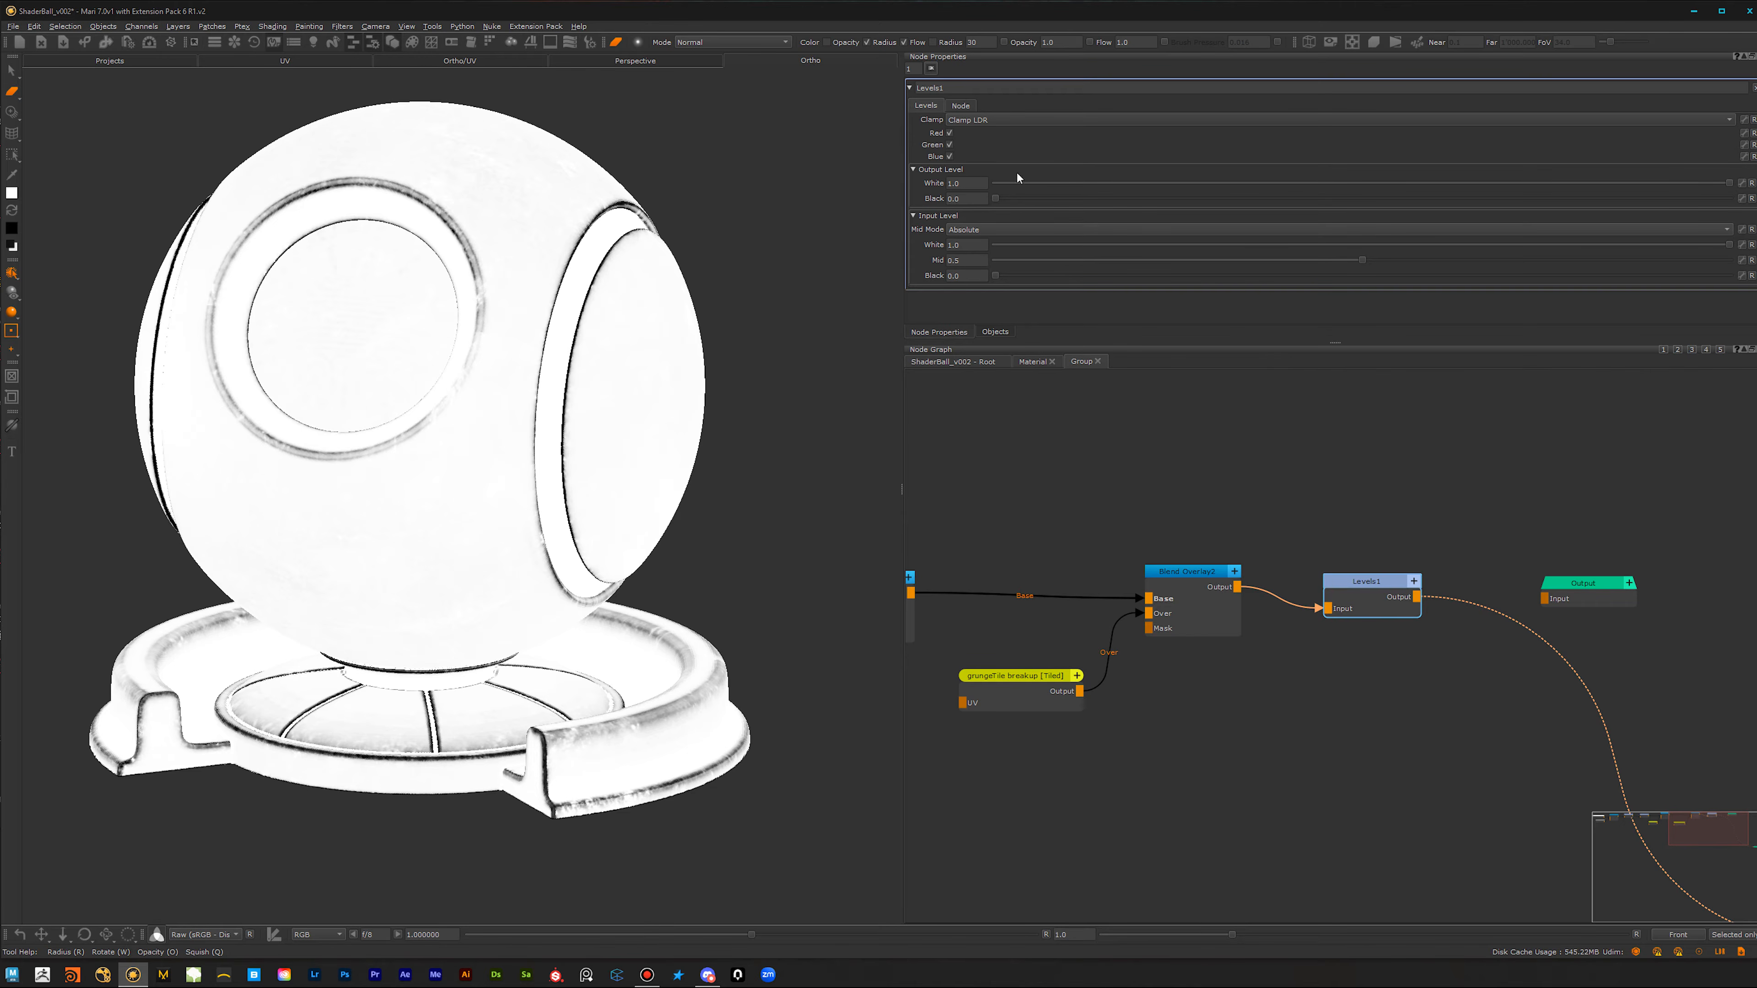
Step: Raise the new Levels node's input Black to about 0.396, lower its input White to about 0.636, and inspect the tightened mask
left_click_drag(1031, 278, 1218, 277)
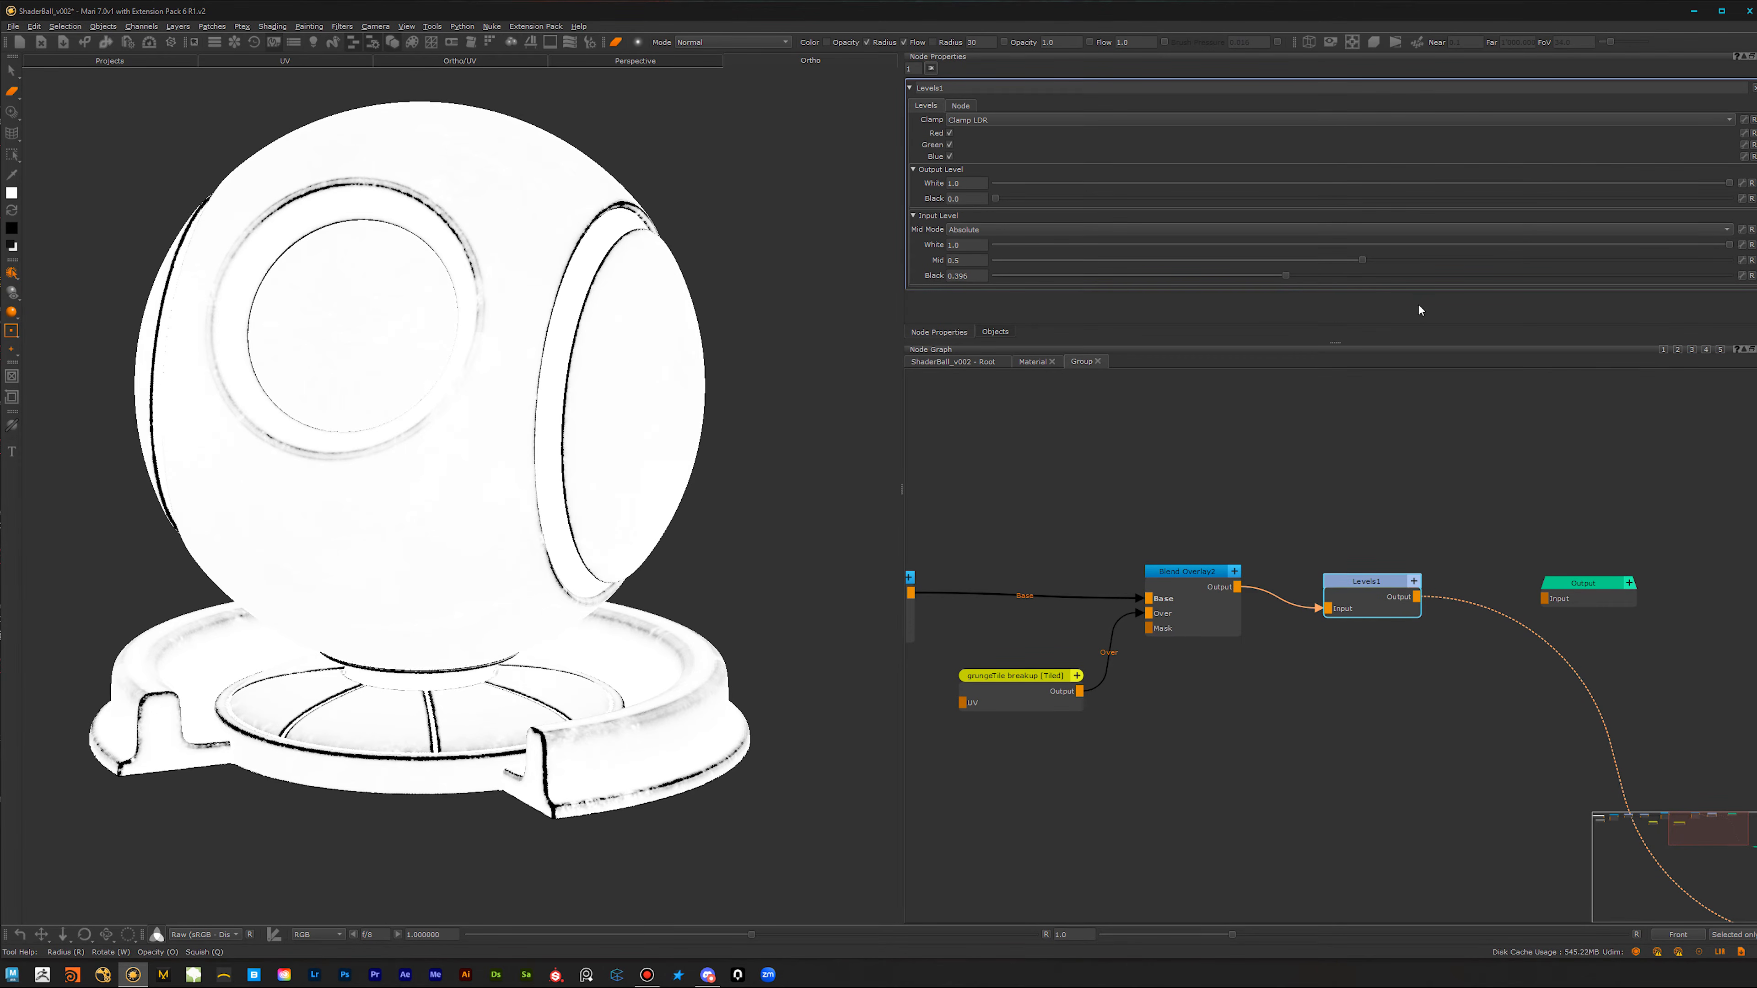
left_click_drag(1730, 249, 1445, 279)
left_click_drag(500, 592, 486, 710, "alt")
middle_click_drag(487, 710, 496, 595, "alt")
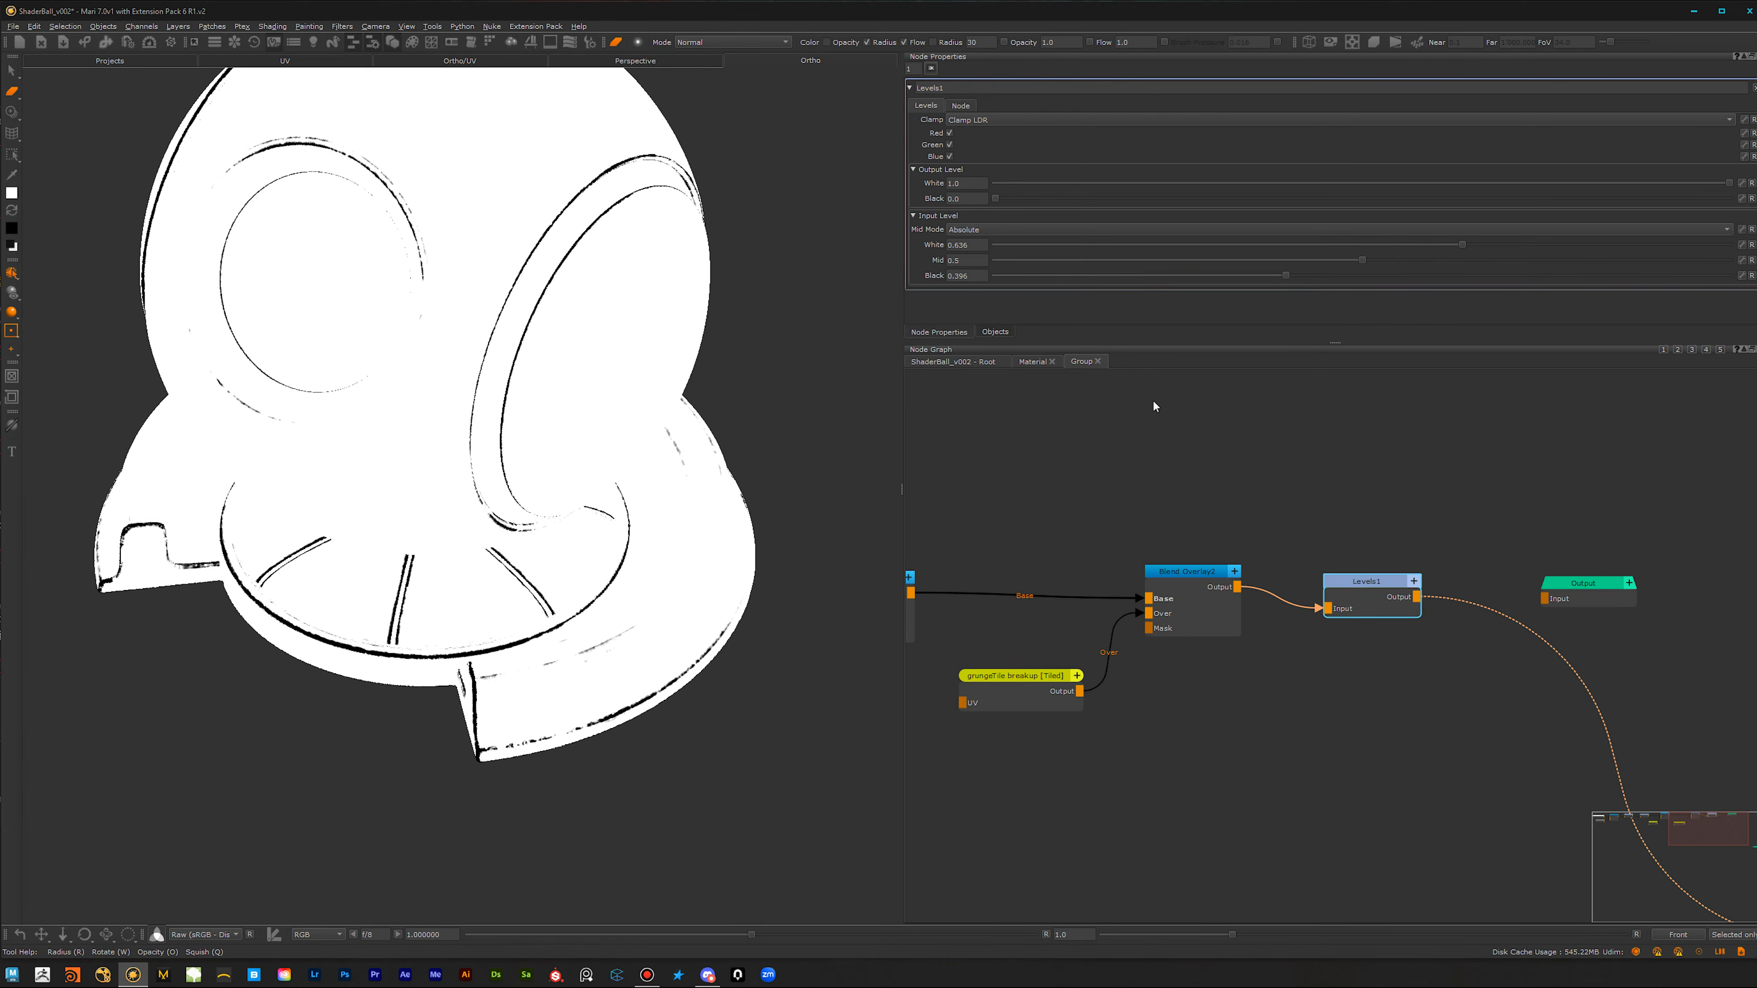
Step: Return to the root graph and view the final shader output on the shader ball
left_click(1037, 364)
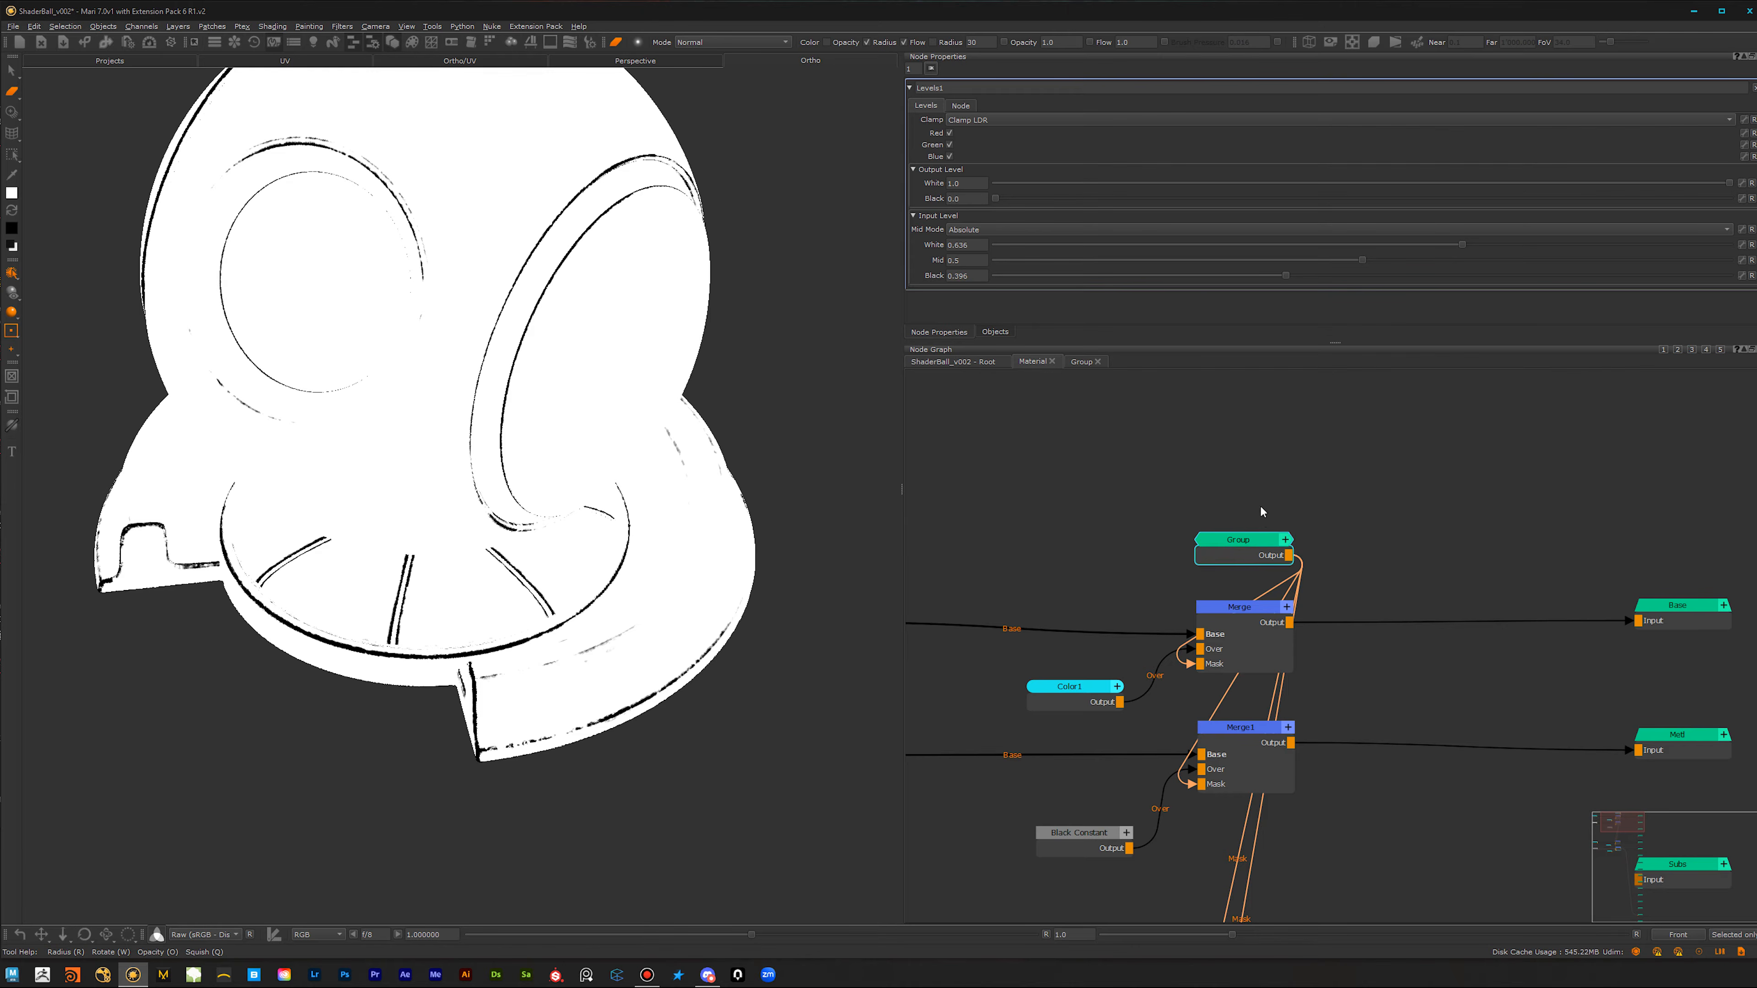
left_click(950, 365)
scroll(1455, 682, "down", 3)
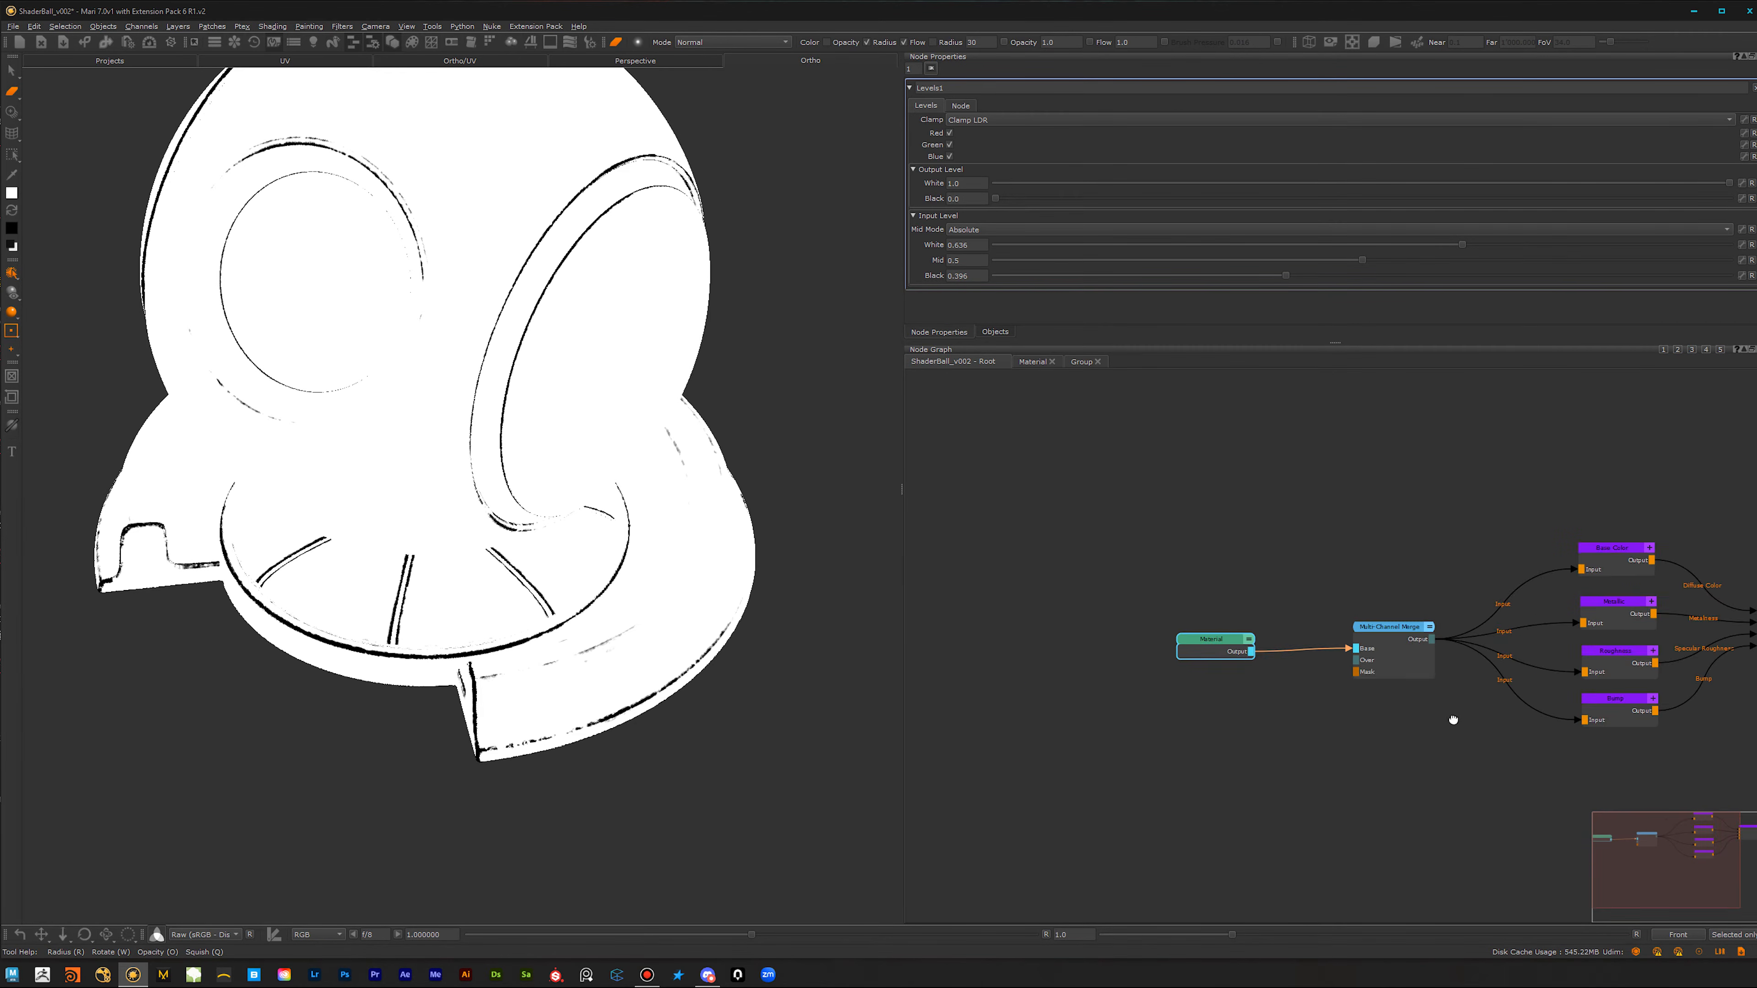
middle_click_drag(1498, 718, 1065, 732)
left_click_drag(1384, 529, 1370, 664)
key("v")
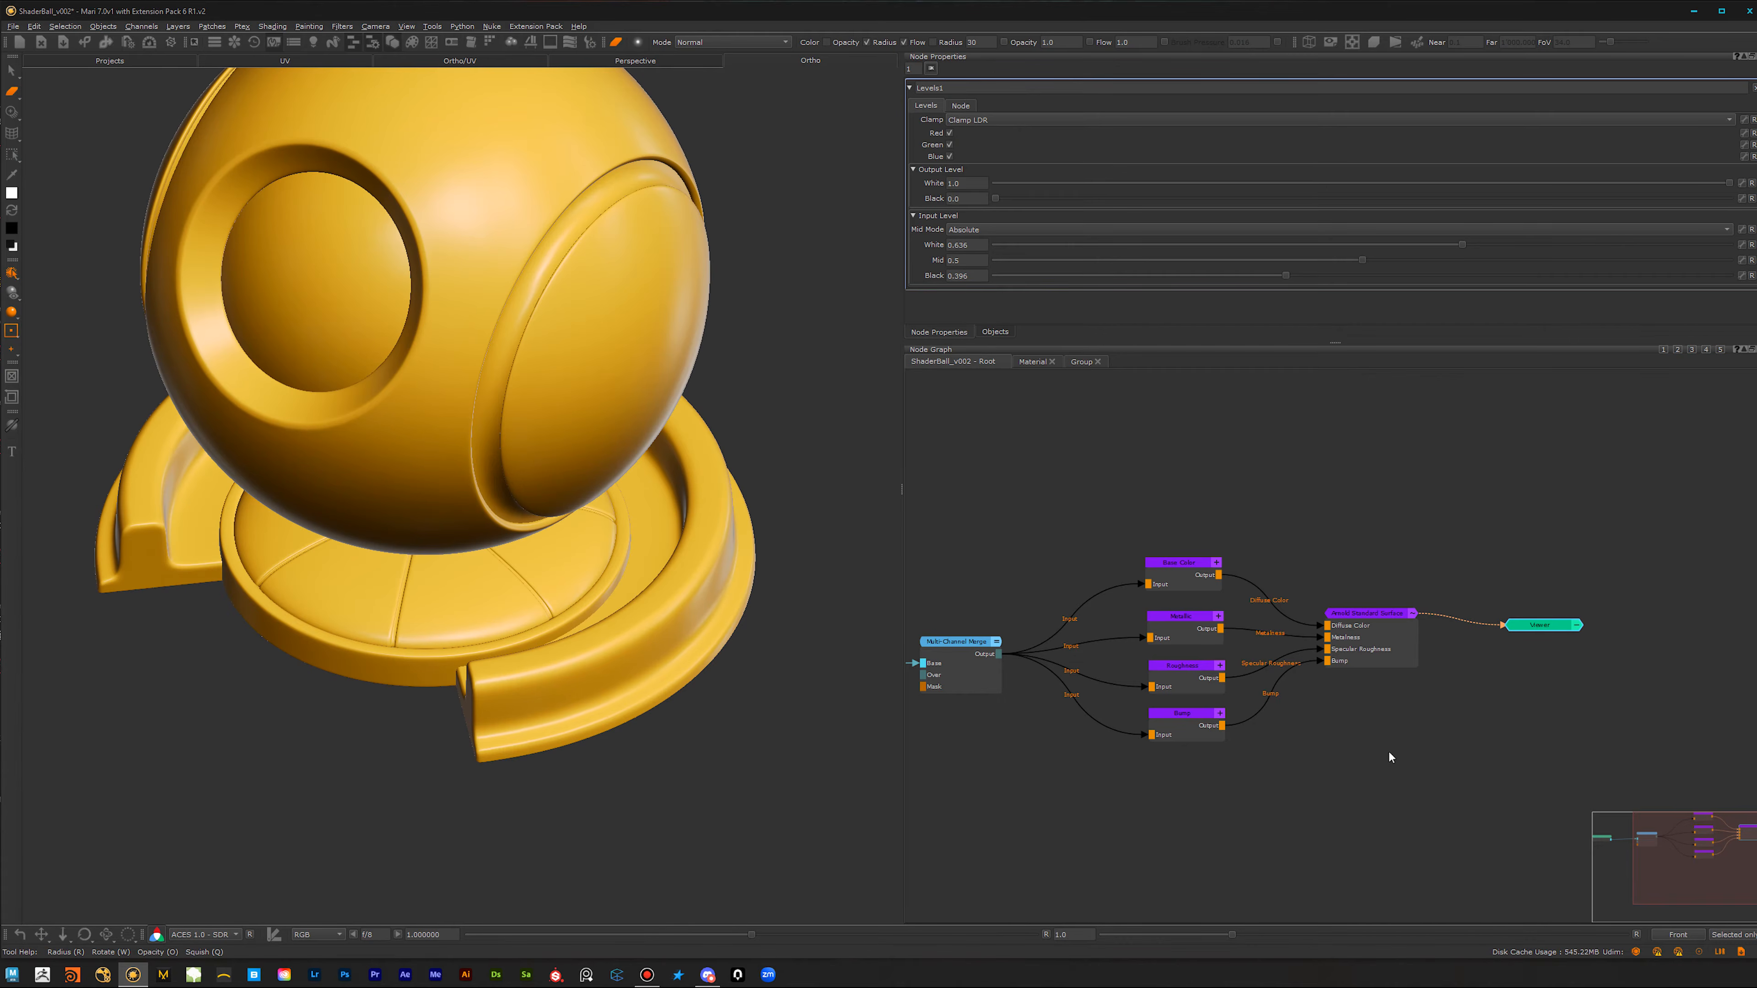
Step: Go back into the Group and connect the final Levels node to the group's Output node
left_click(1022, 361)
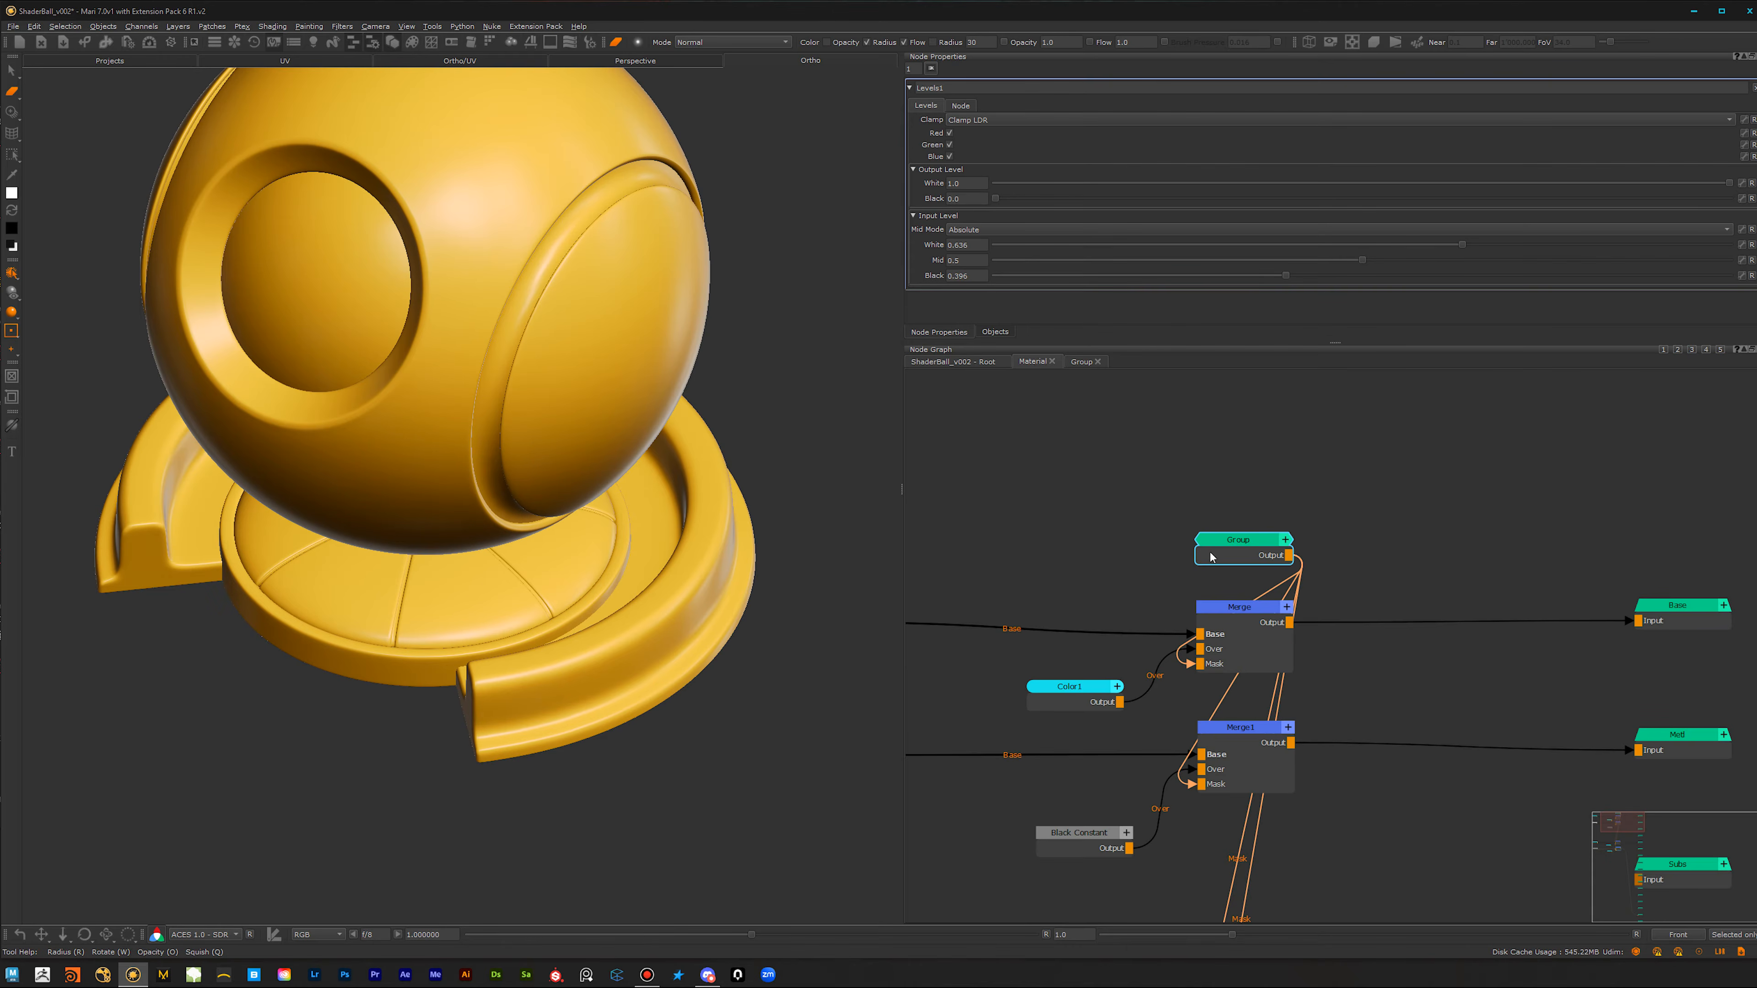
left_click(1079, 362)
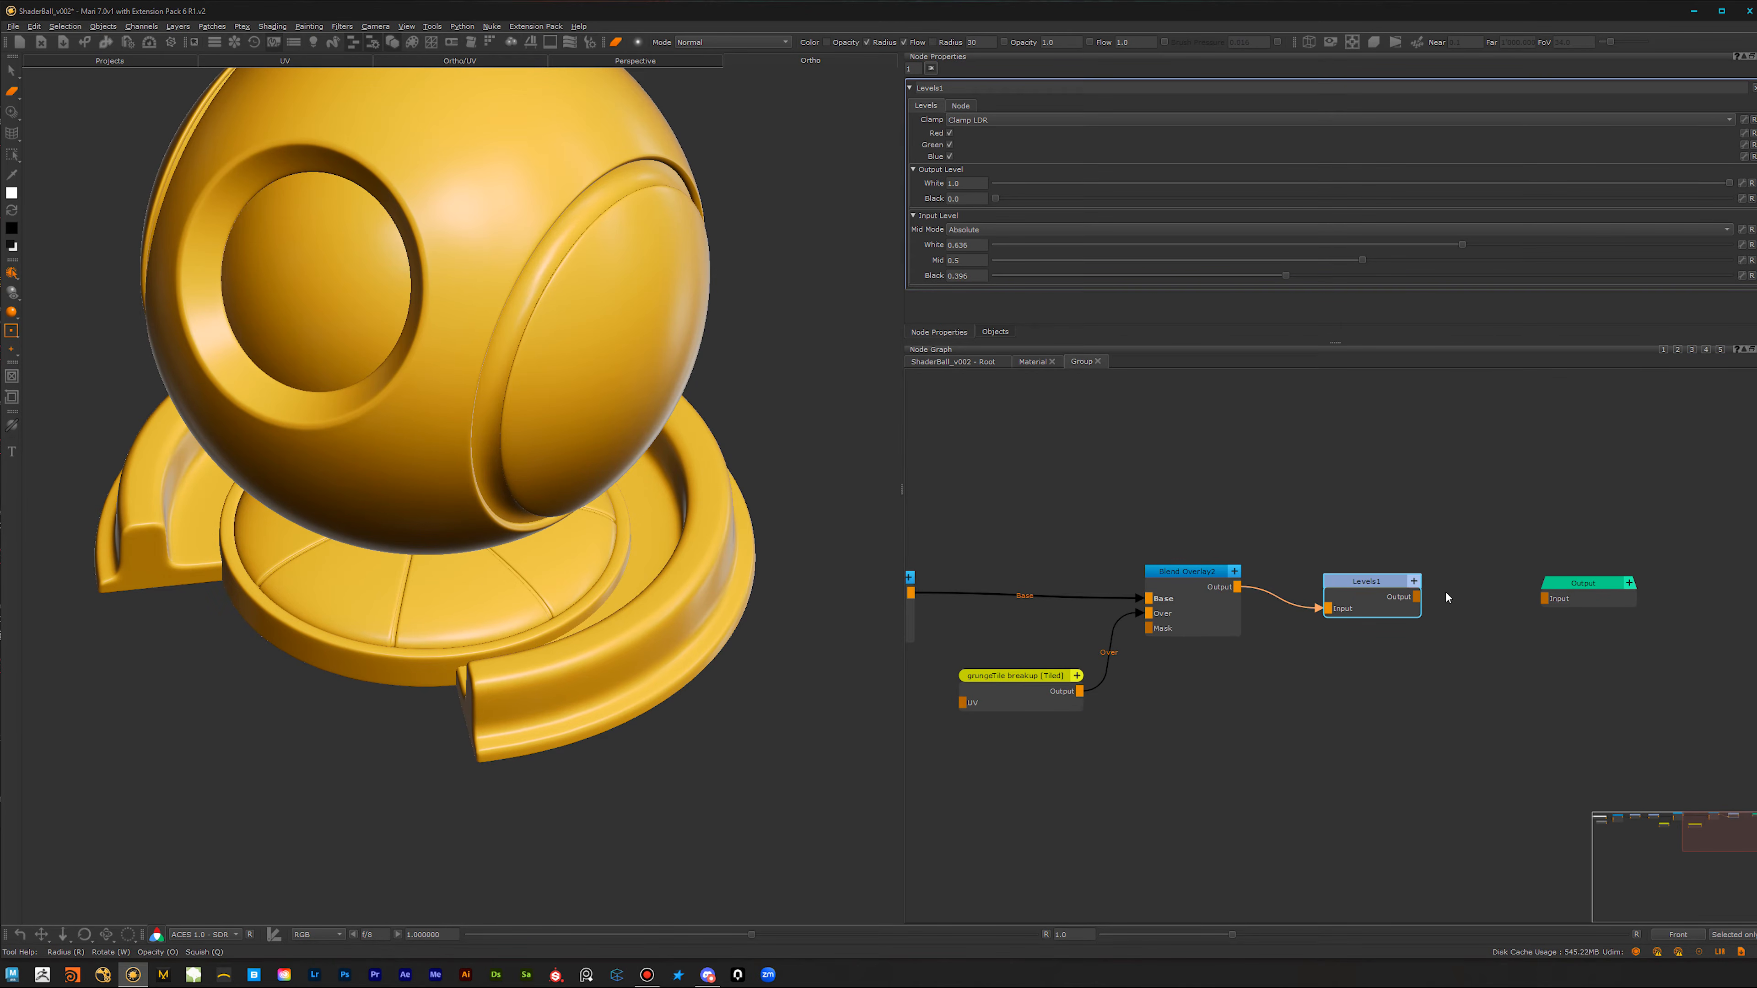
left_click_drag(1415, 599, 1544, 598)
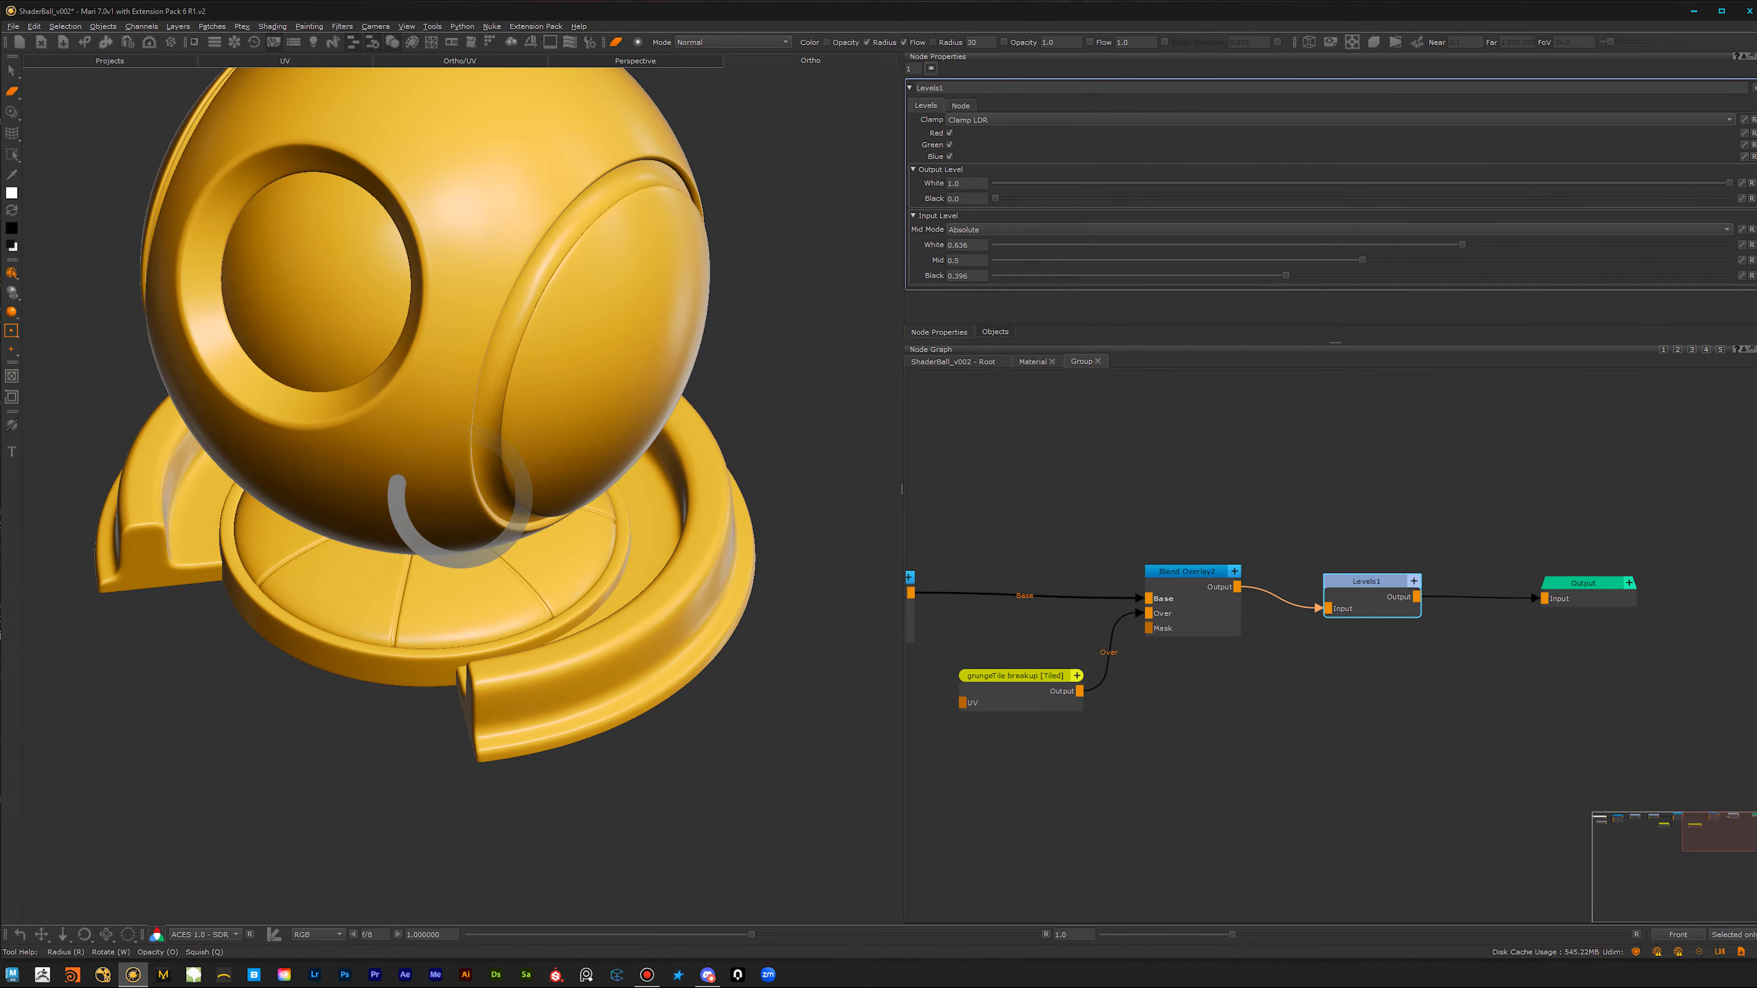
Step: Inspect the mask's effect on the shaded ball's edges and base, and review the end of the mask node chain
middle_click_drag(508, 420, 515, 551, "alt")
mouse_move(481, 551)
left_mouse_down("alt")
mouse_move(517, 526)
mouse_move(499, 533)
left_mouse_up("alt")
right_click_drag(552, 501, 640, 543, "alt")
right_click_drag(1275, 676, 1155, 788, "alt")
right_click_drag(1314, 759, 1188, 766, "alt")
middle_click_drag(1152, 764, 1224, 738, "alt")
right_click_drag(1223, 738, 1311, 635, "alt")
left_click(1201, 658)
right_click_drag(1181, 721, 1252, 628, "alt")
middle_click_drag(1285, 614, 1177, 675, "alt")
right_click_drag(1134, 730, 1174, 644, "alt")
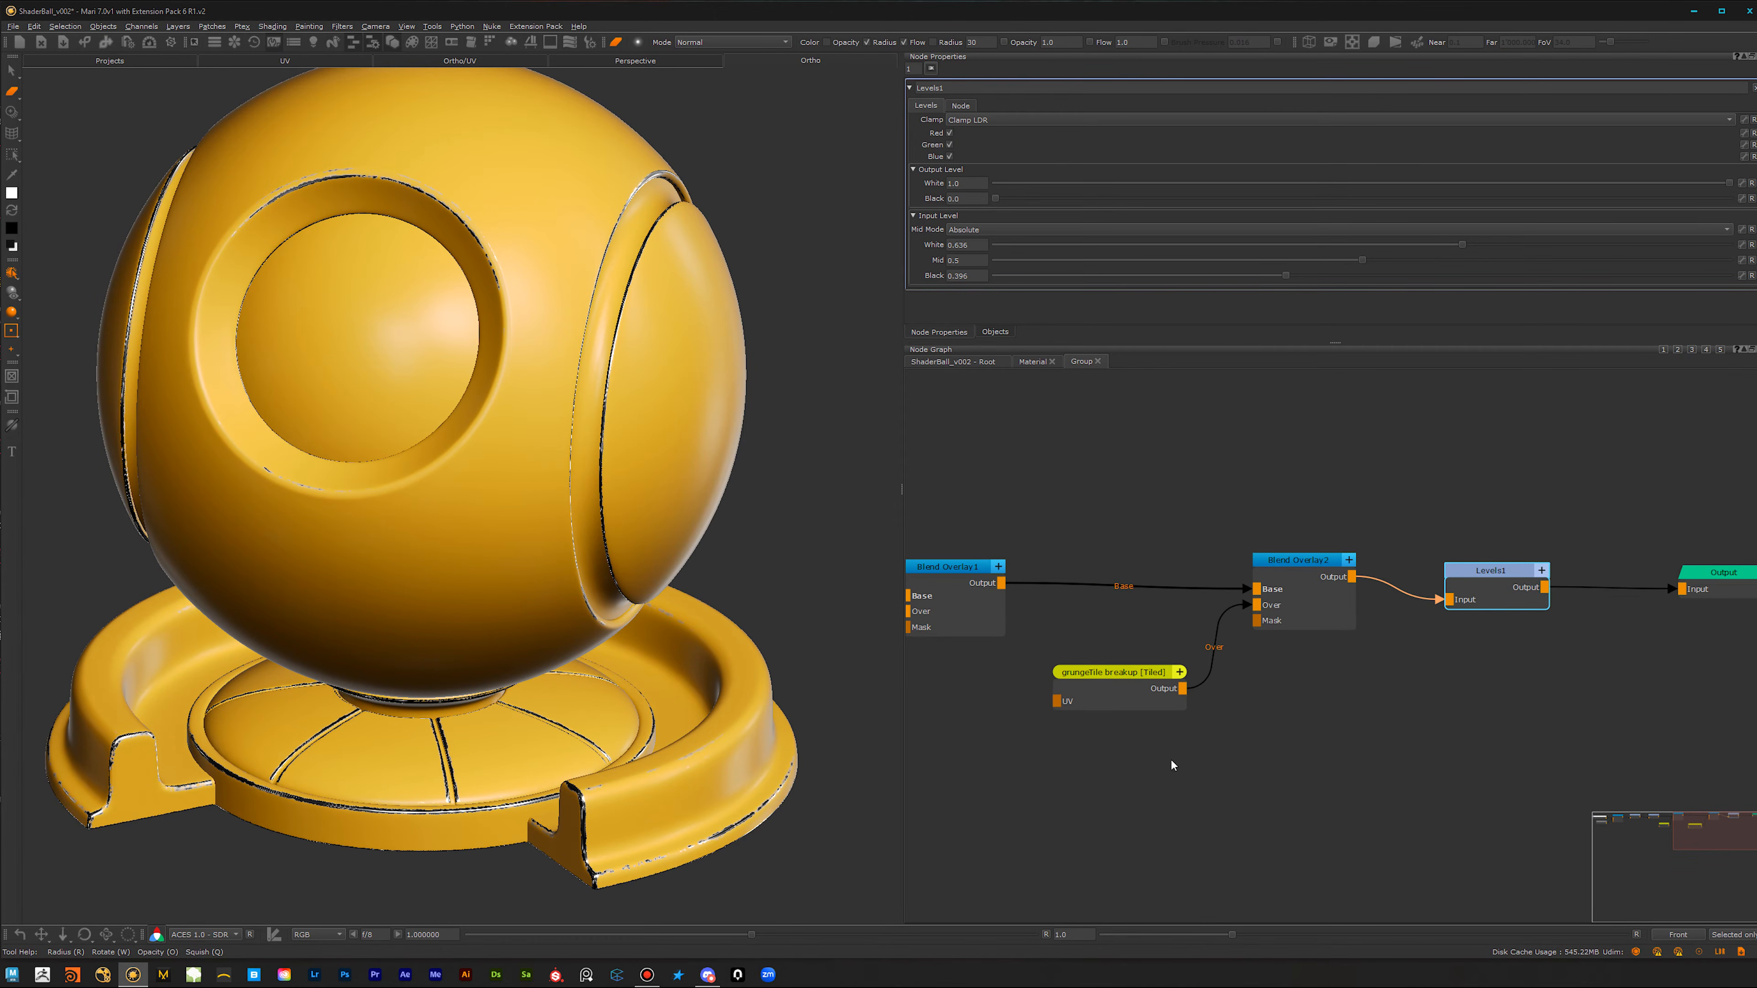
Step: Expose the final Levels node's input Black, Mid and White and the first Levels node's input Mid on the Group
right_click_drag(1488, 599, 1438, 665, "alt")
left_click(1435, 629)
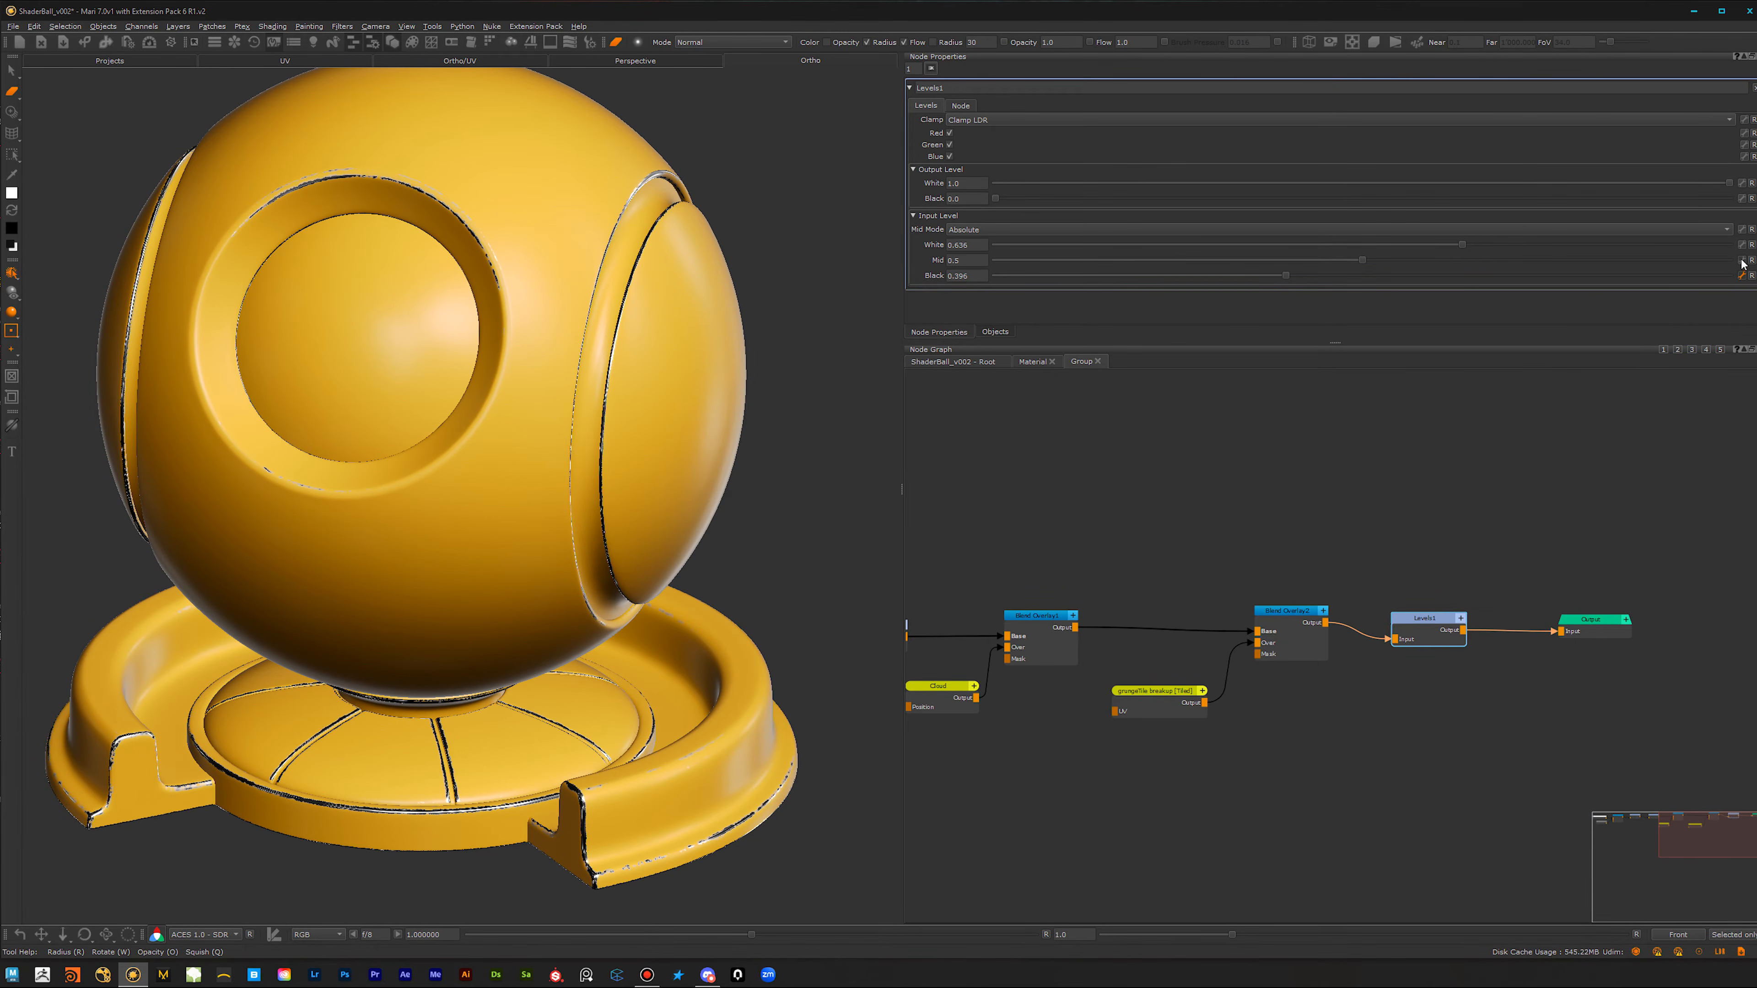
scroll(1126, 640, "down", 3)
middle_click_drag(1086, 767, 1371, 713)
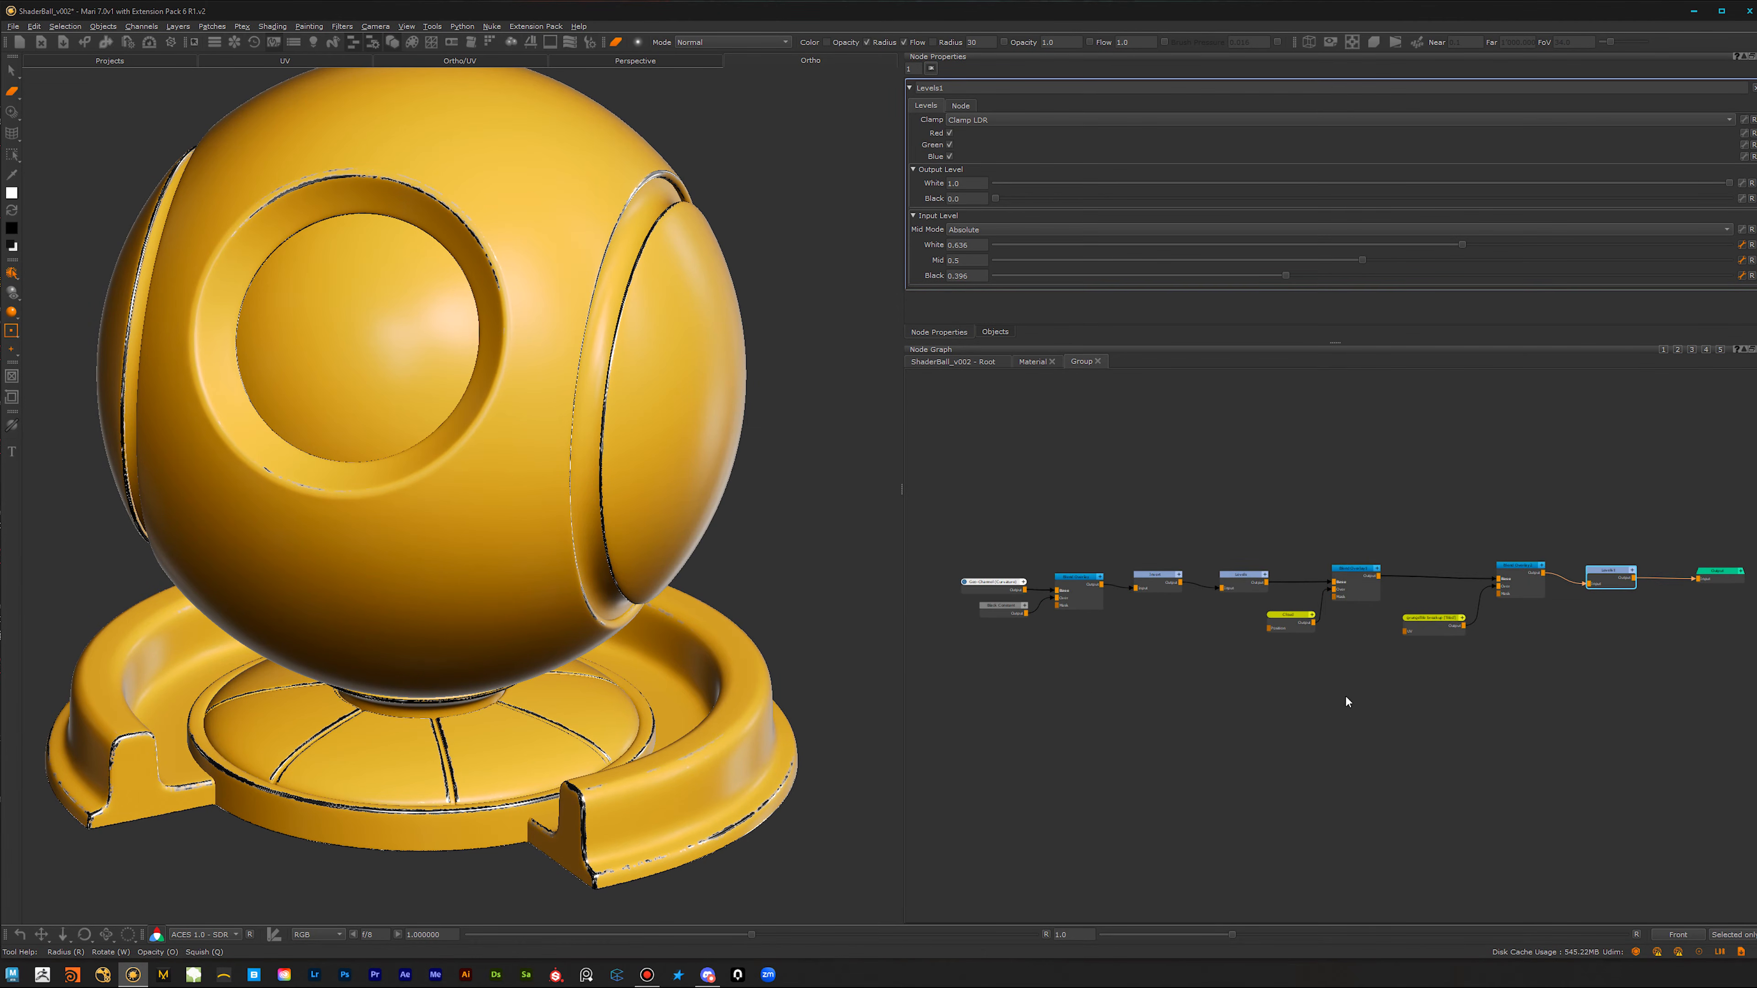
scroll(1219, 690, "up", 5)
left_click(1259, 485)
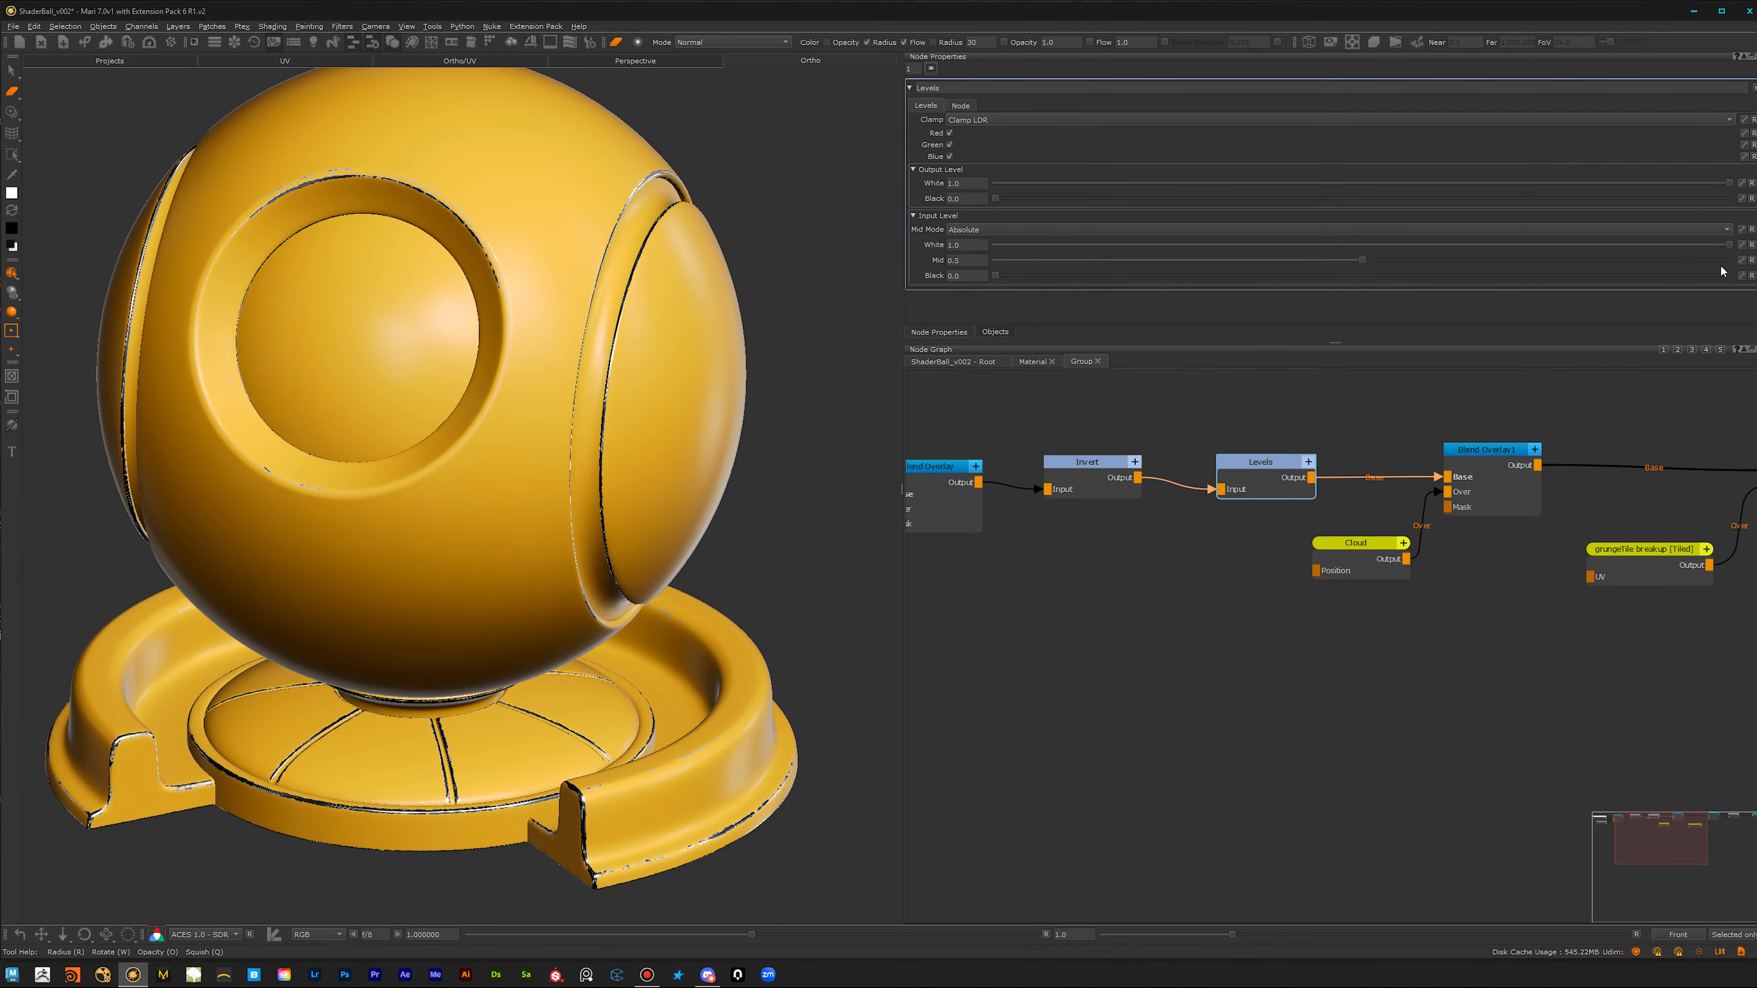
left_click(1741, 261)
Step: Expose the Group's four Levels controls on the parent Material node
left_click(1033, 362)
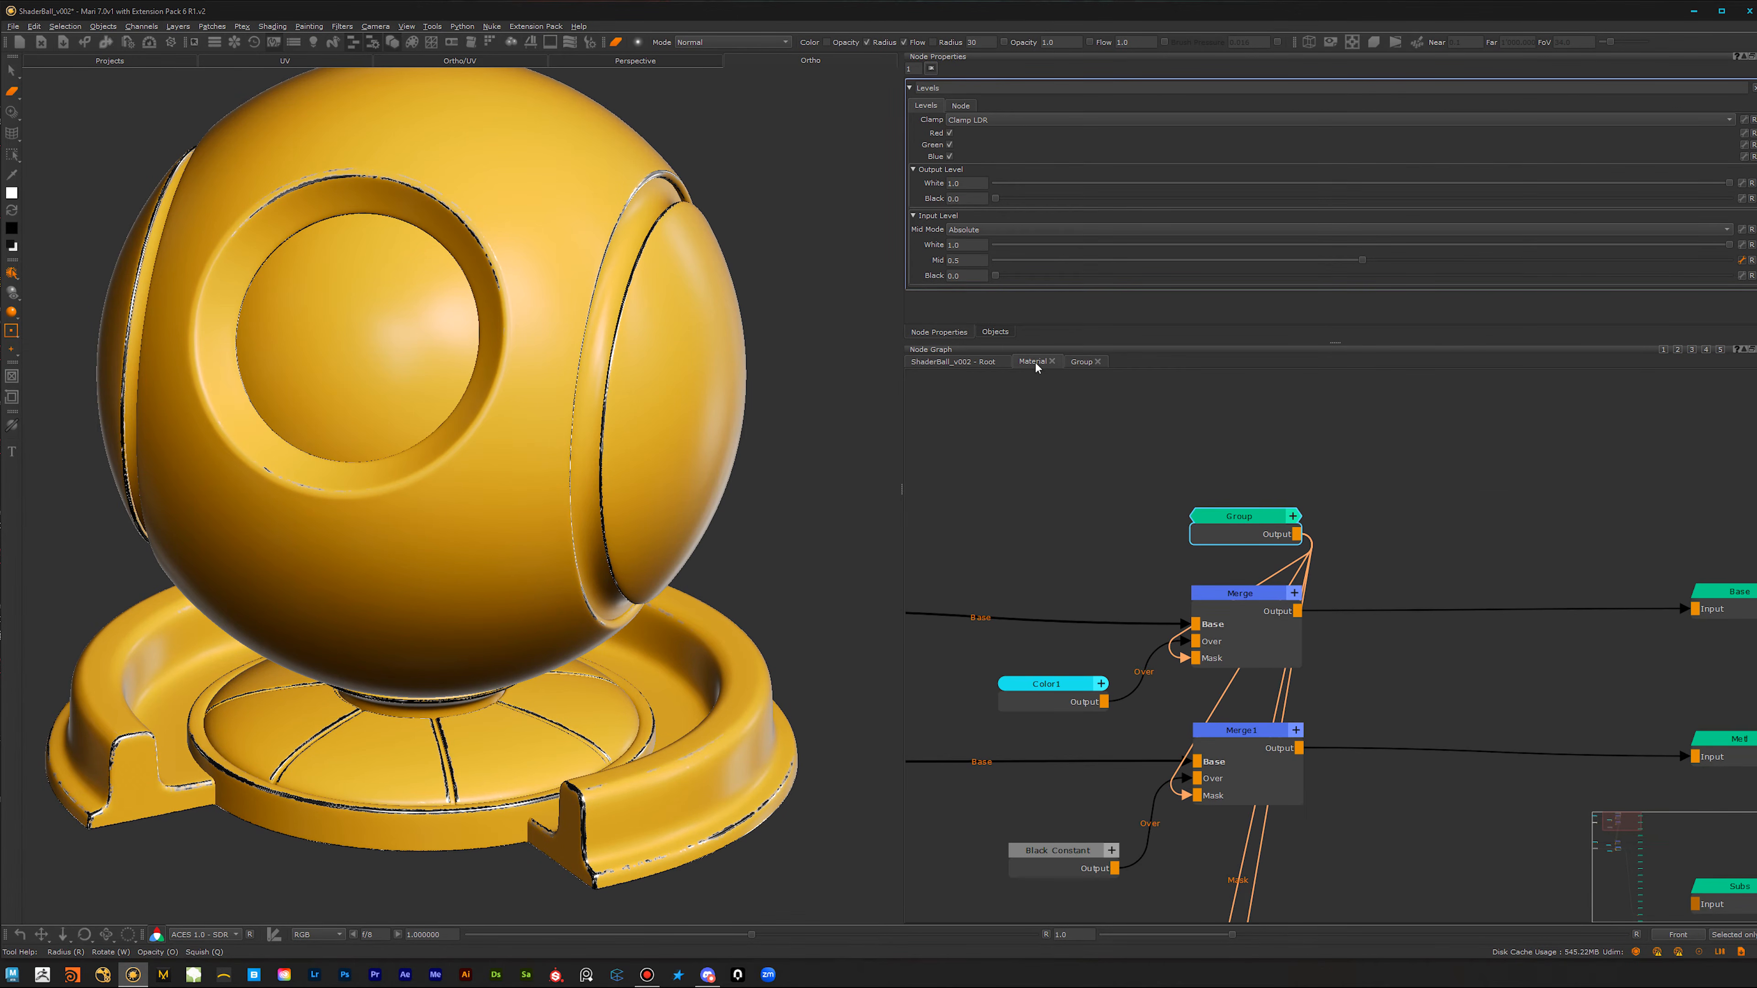
left_click(1263, 530)
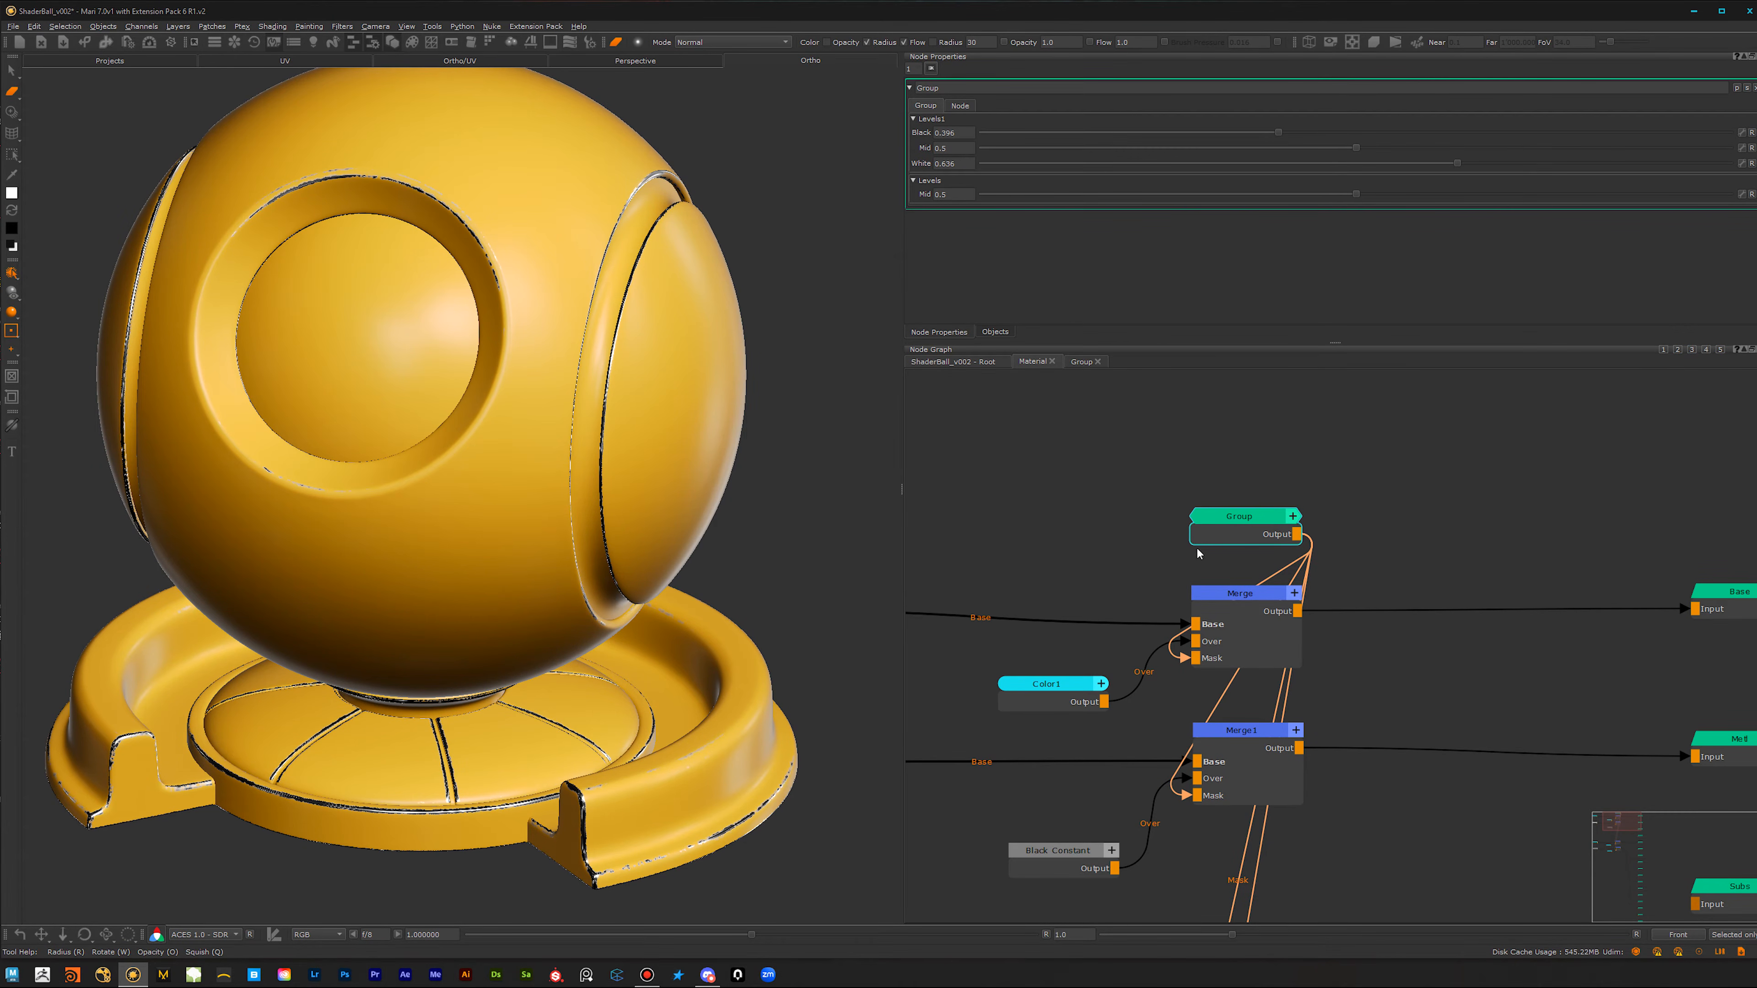
scroll(1217, 547, "down", 3)
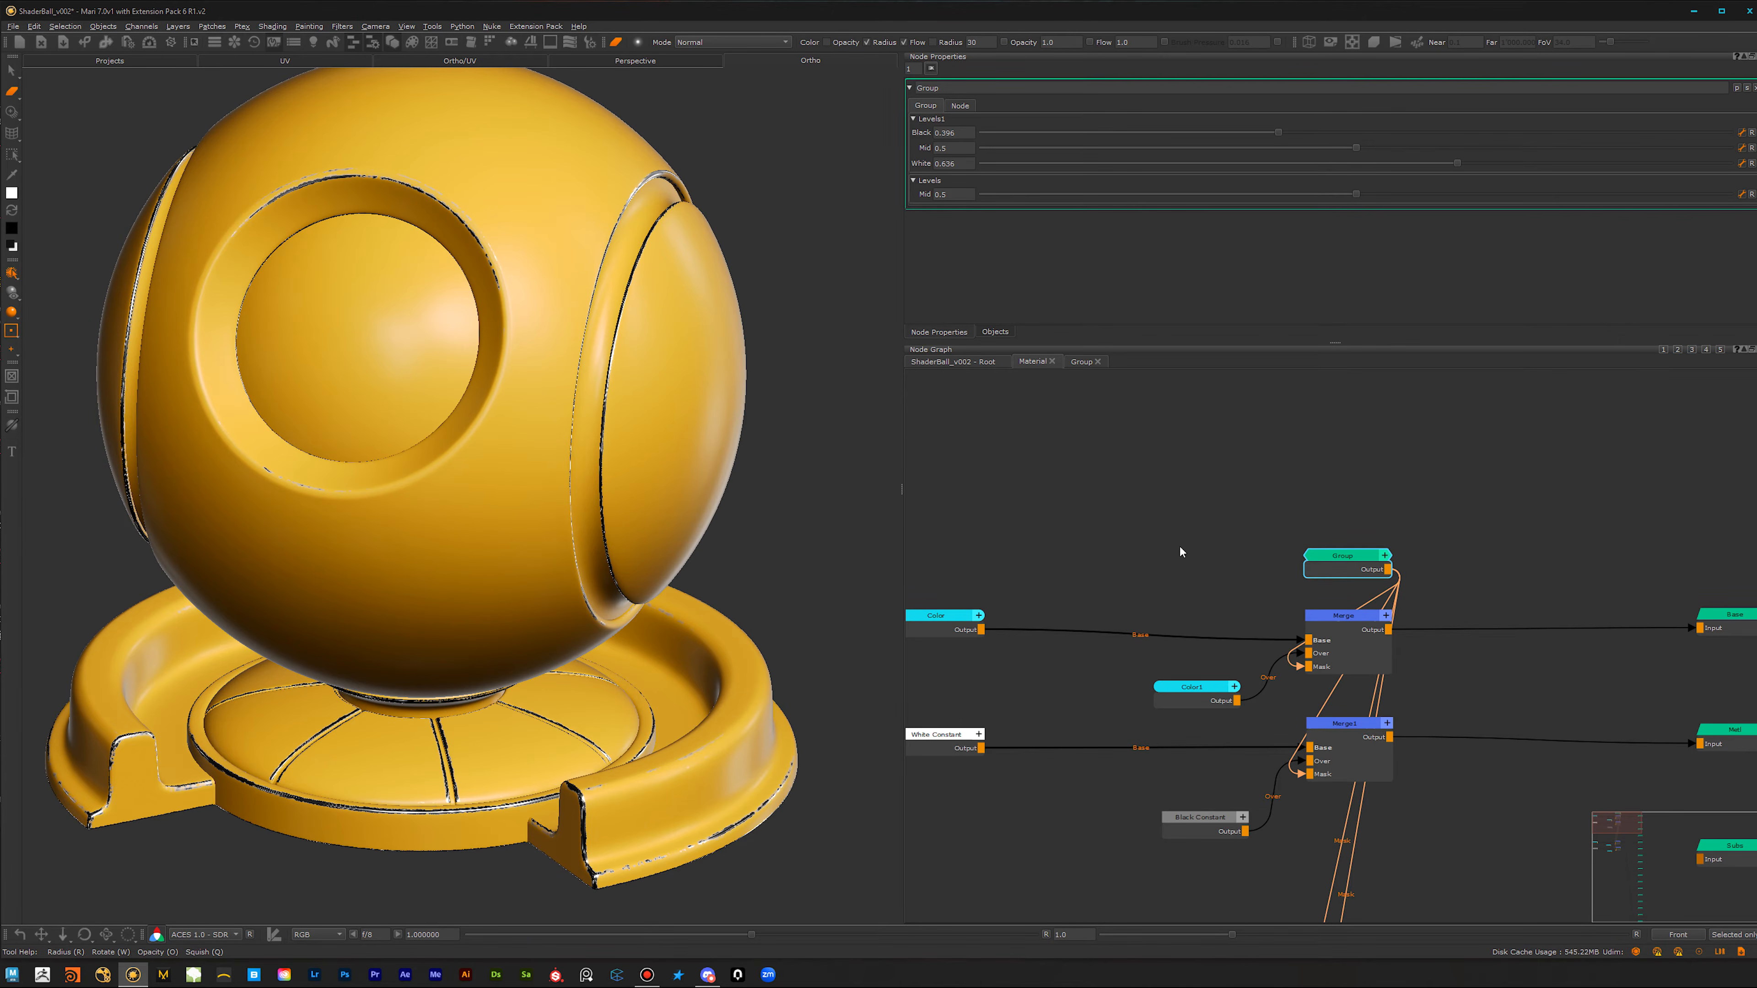
Step: Return to the root graph and open the Material node's properties with the exposed mask controls
left_click(966, 362)
scroll(1041, 749, "down", 2)
middle_click_drag(984, 813, 1155, 802)
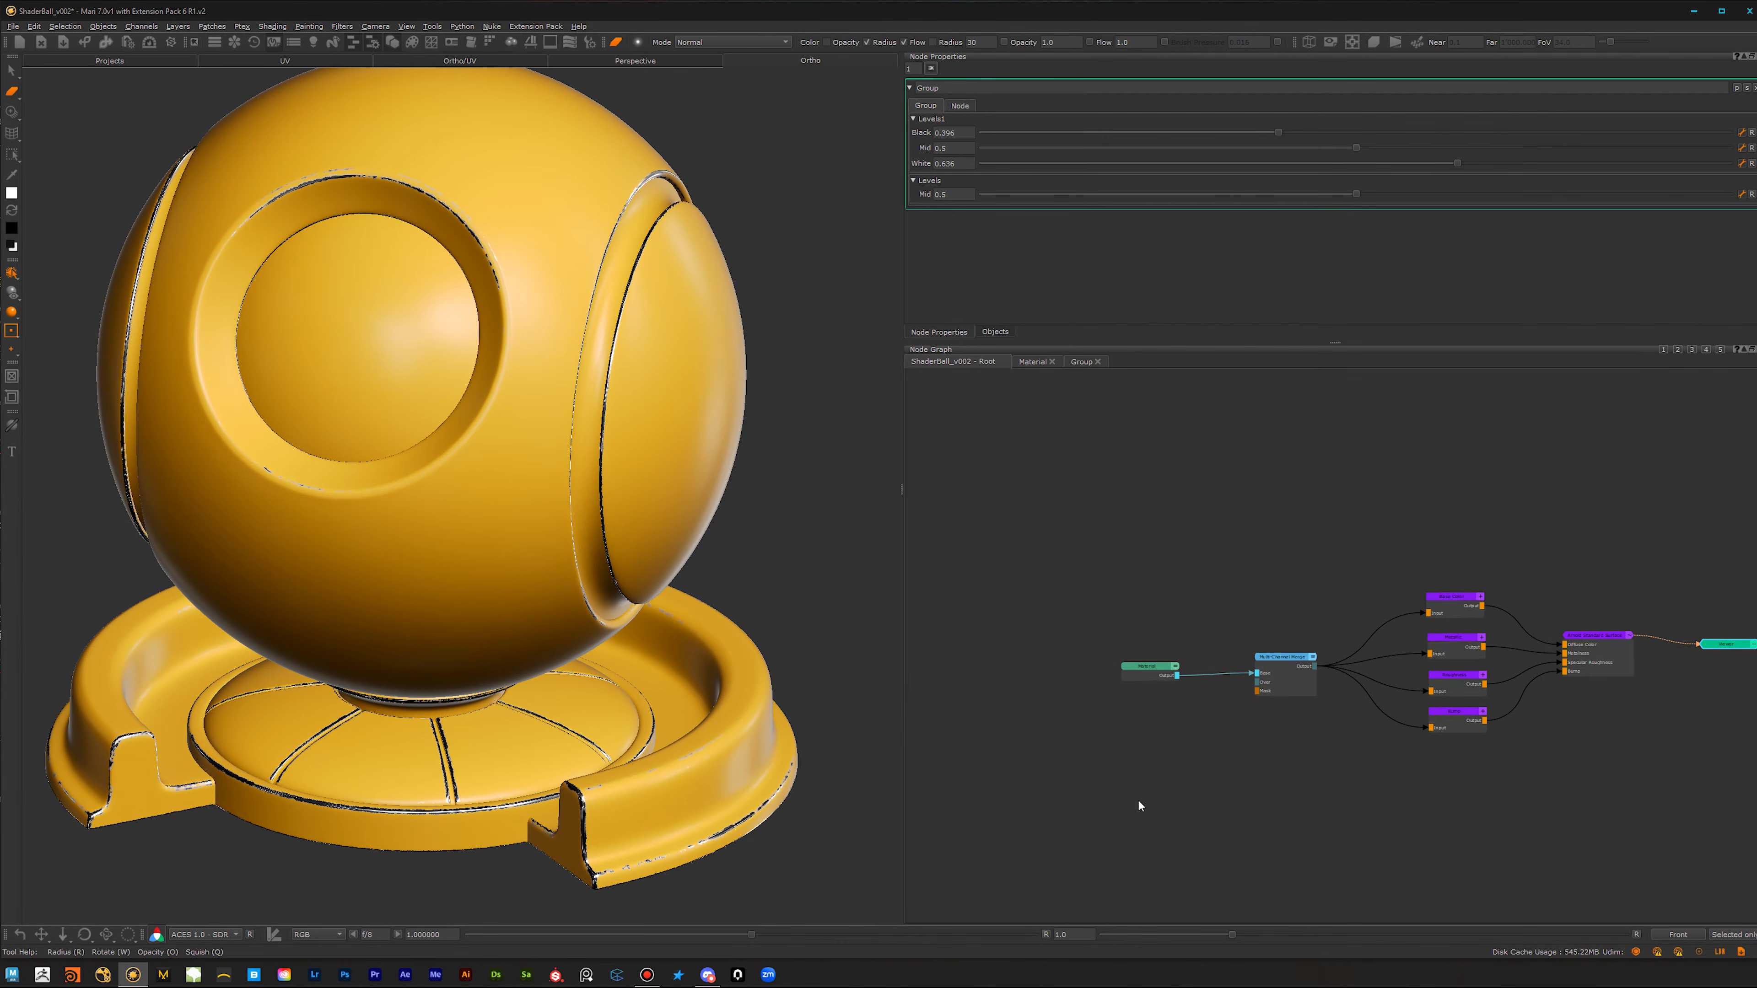
scroll(1141, 802, "up", 4)
left_click(1190, 574)
double_click(1194, 568)
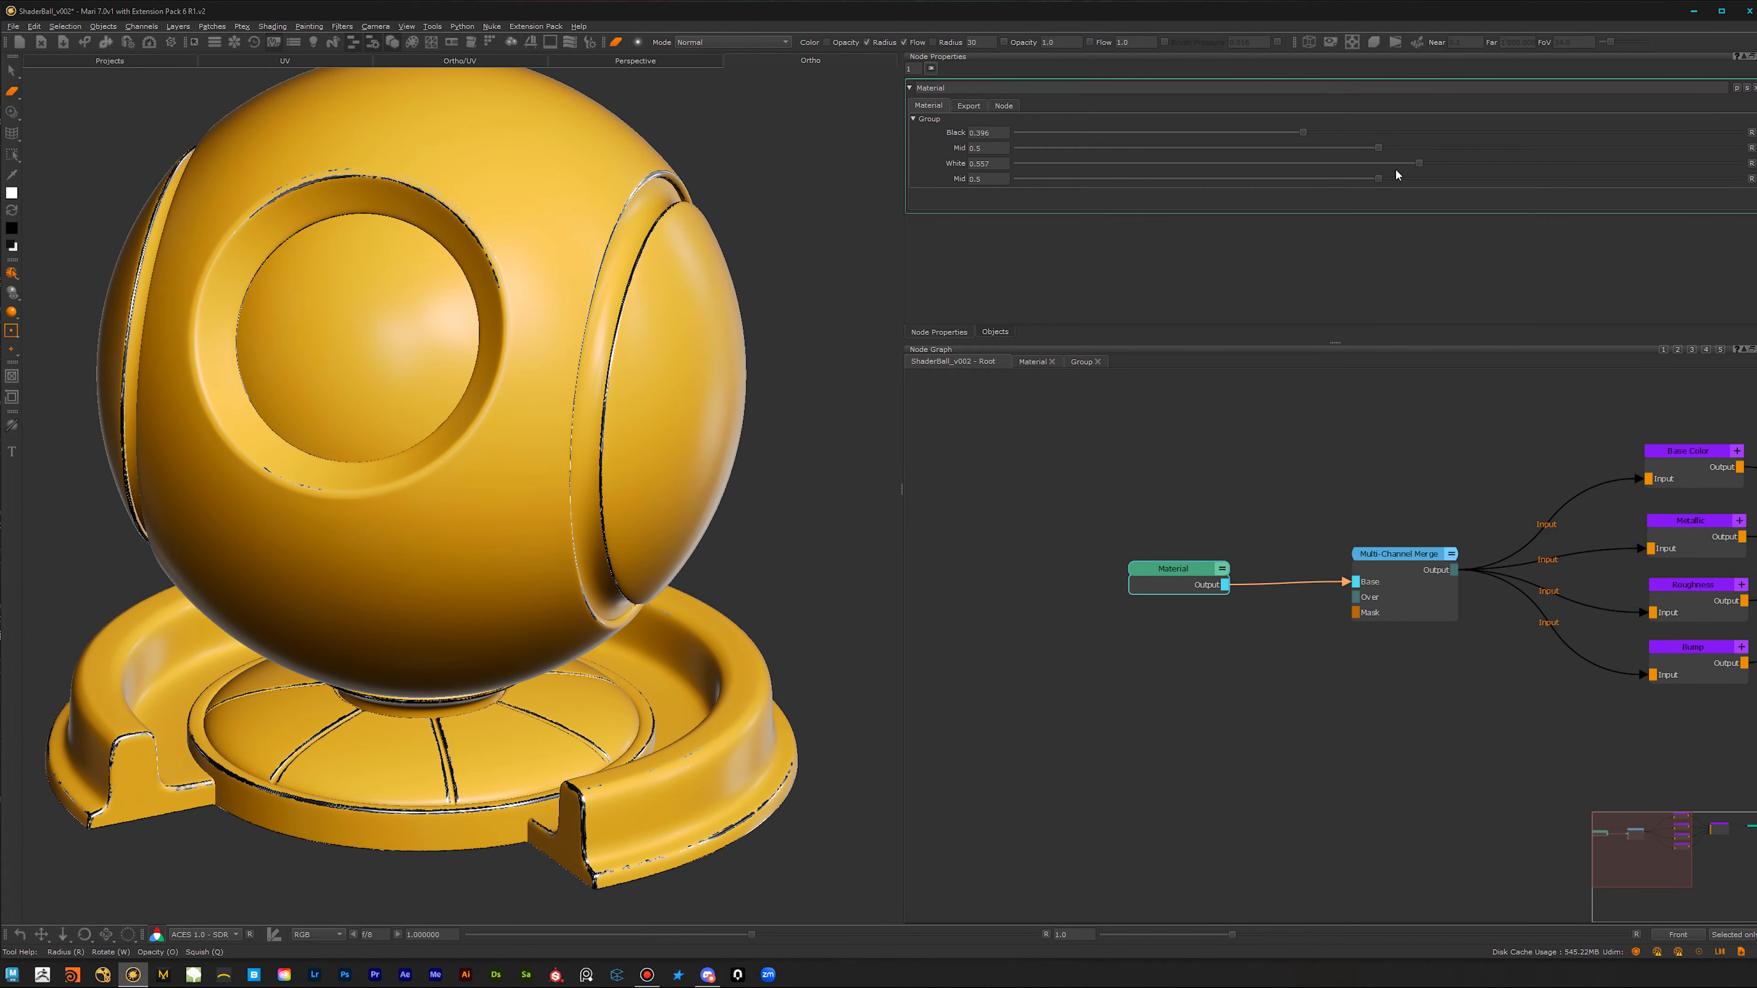
Step: Set the Material's exposed White to 0.619 and last Mid to 0.699, and slightly lower the first Mid
left_click_drag(1318, 168, 1531, 171)
mouse_move(1355, 180)
left_mouse_down()
mouse_move(1300, 176)
mouse_move(1594, 165)
mouse_move(1419, 182)
mouse_move(1511, 215)
left_mouse_up()
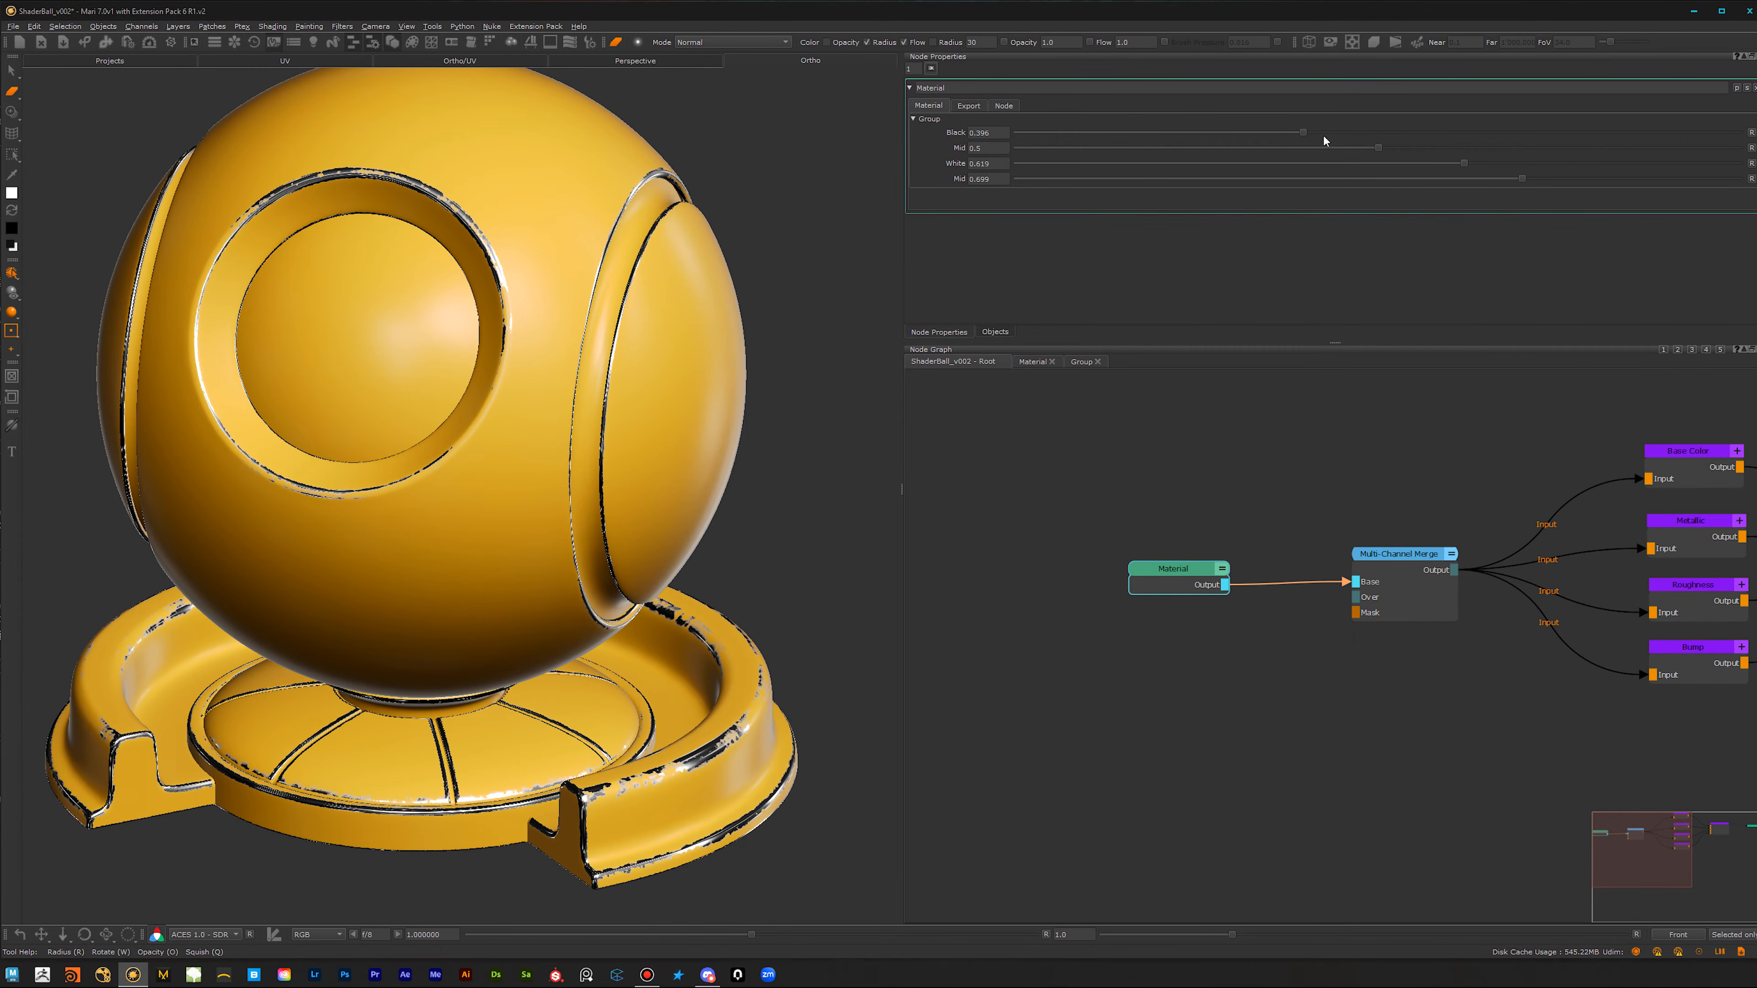
mouse_move(1378, 147)
left_mouse_down()
mouse_move(1204, 148)
mouse_move(1400, 171)
mouse_move(1343, 139)
left_mouse_up()
Step: Inside the edge-wear Group, set the Cloud node's Size to 0.521 and Roughness to 0.25
left_click(1082, 362)
mouse_move(1251, 655)
middle_mouse_down()
mouse_move(1227, 710)
mouse_move(1305, 843)
mouse_move(1302, 710)
mouse_move(1220, 650)
middle_mouse_up()
left_click(1408, 640)
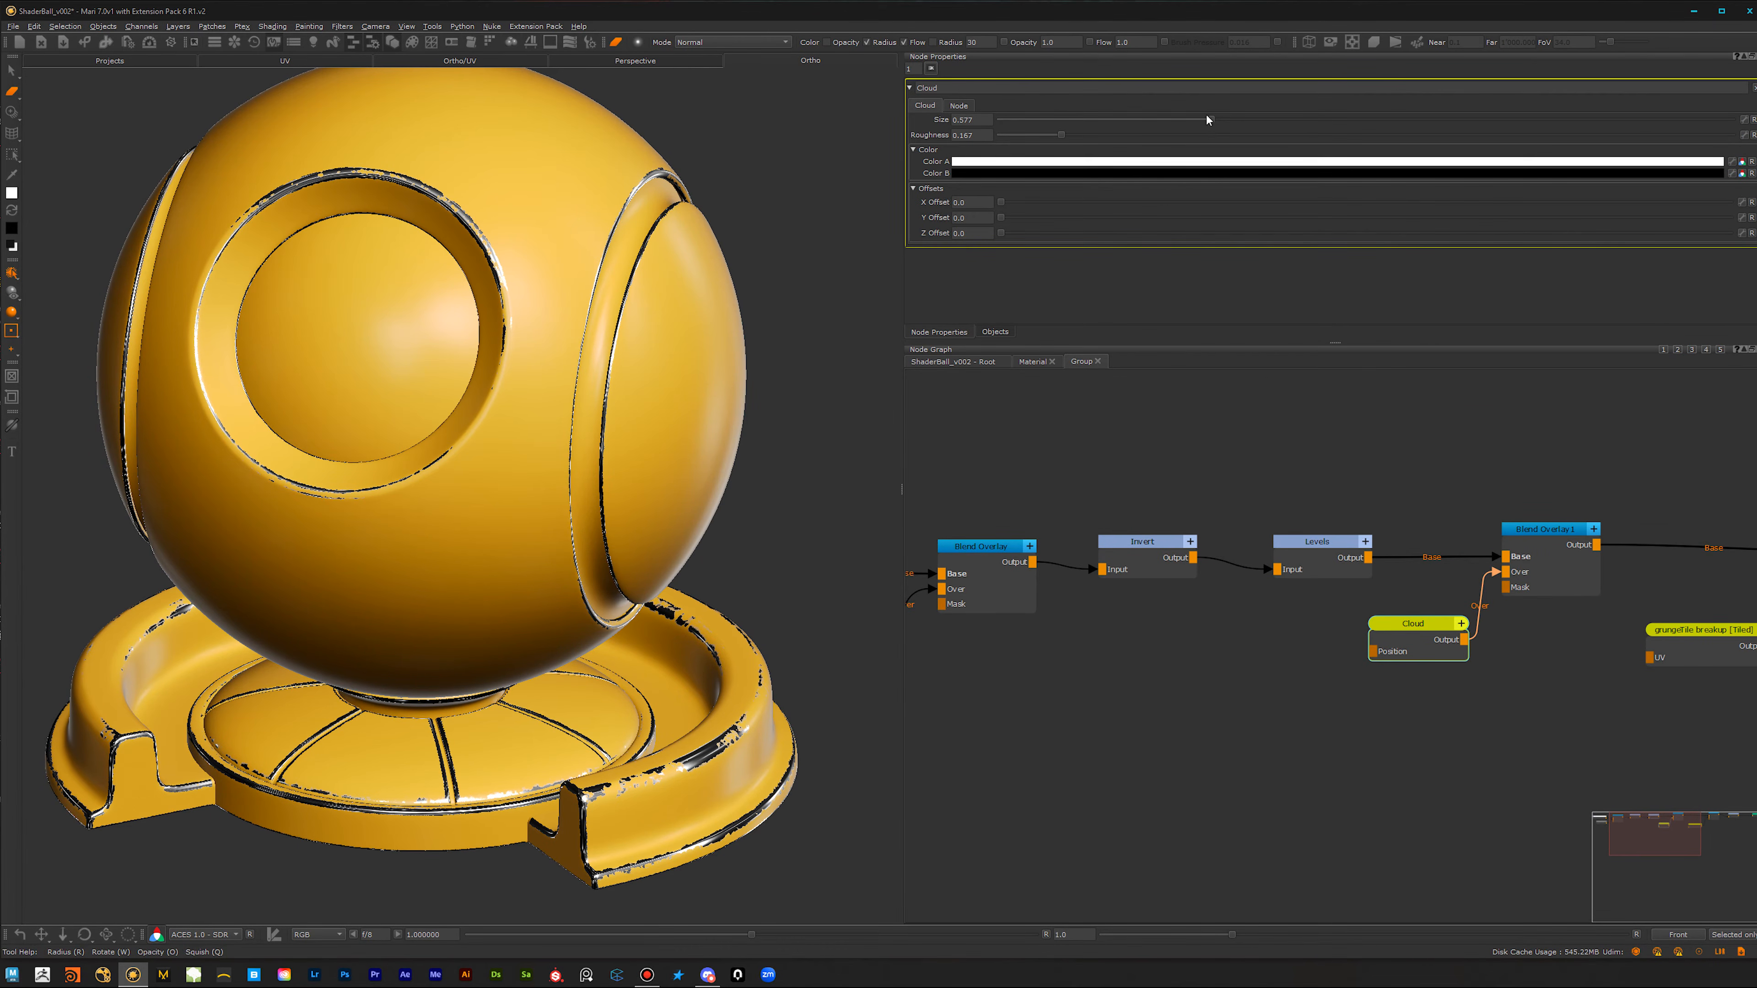
mouse_move(1210, 119)
left_mouse_down()
mouse_move(1240, 125)
mouse_move(1191, 128)
left_mouse_up()
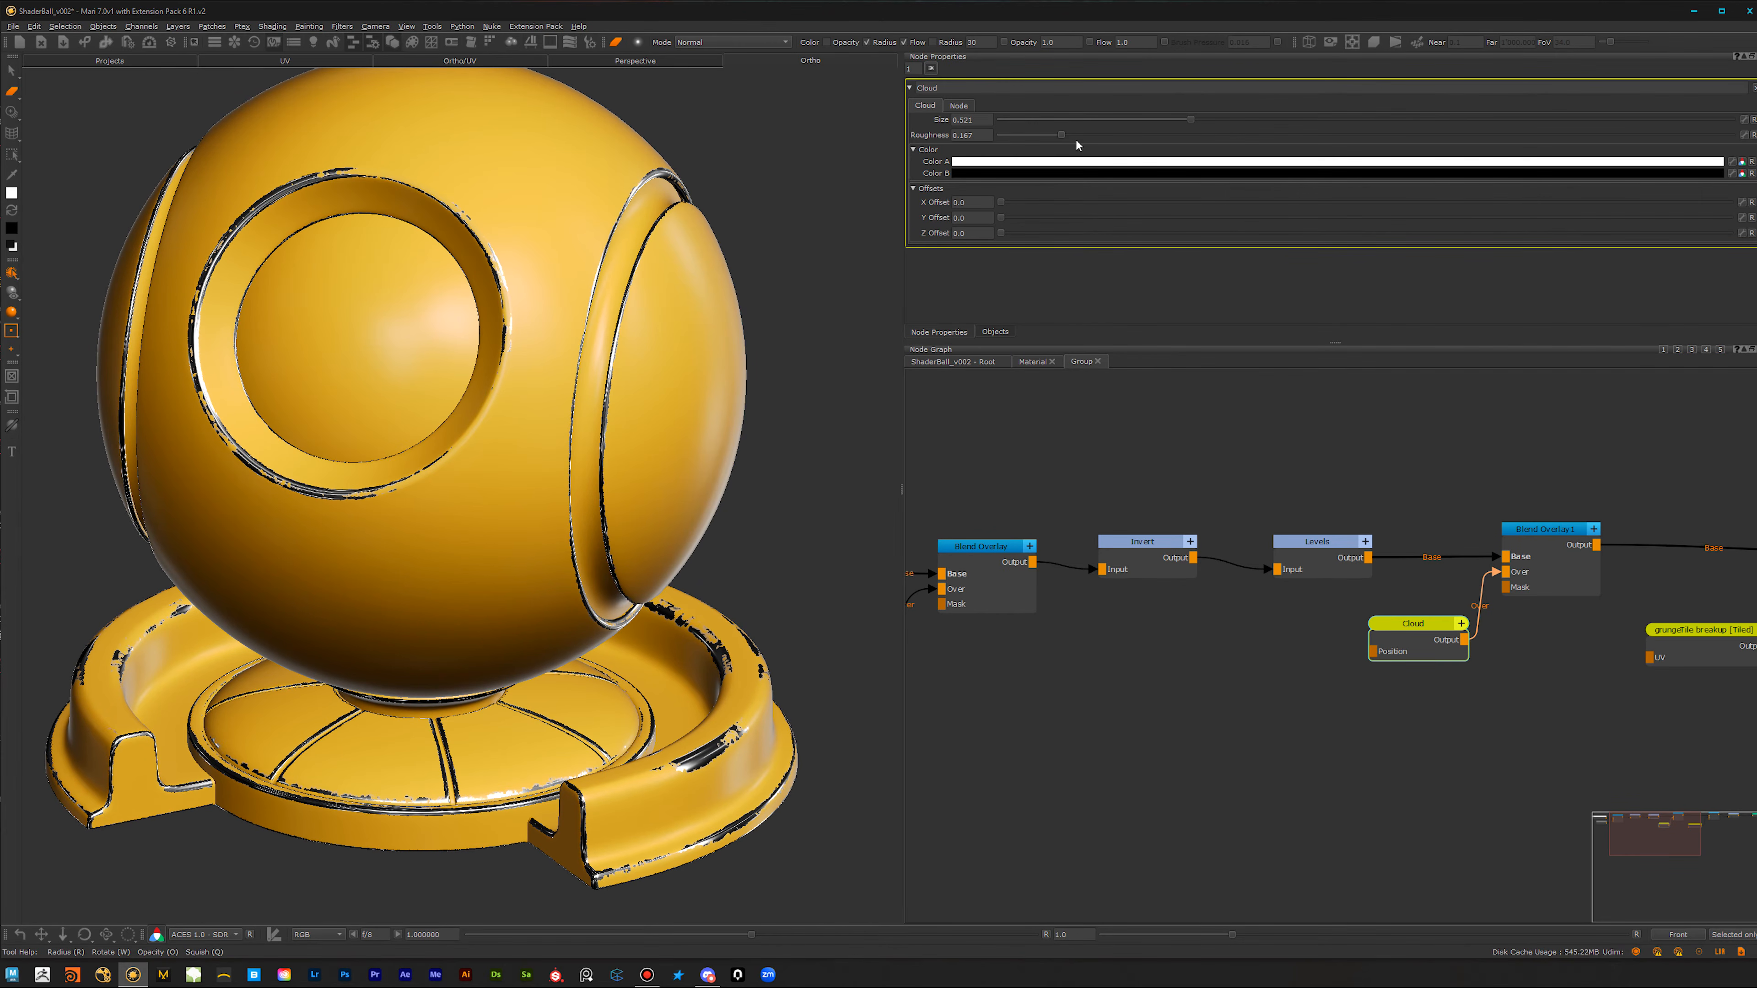
mouse_move(1064, 135)
left_mouse_down()
mouse_move(1096, 136)
mouse_move(1009, 142)
mouse_move(1152, 143)
mouse_move(1090, 139)
left_mouse_up()
scroll(1356, 761, "down", 3)
middle_click_drag(1403, 832, 1139, 831)
scroll(1144, 827, "up", 2)
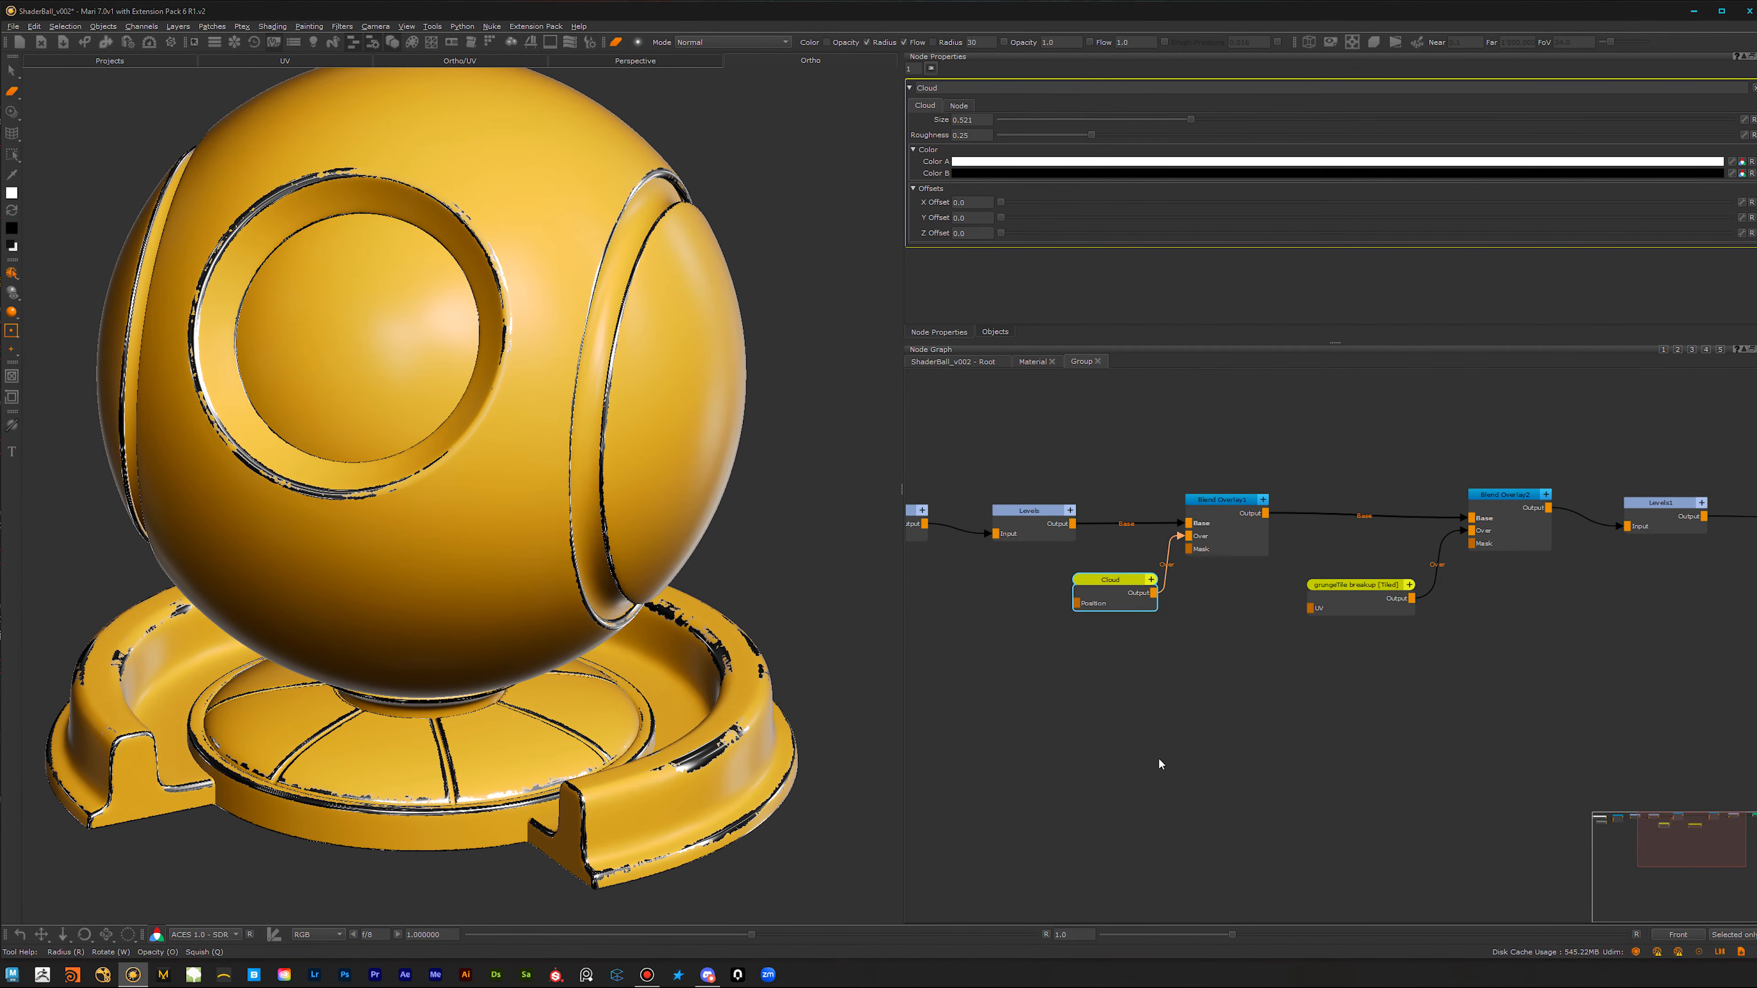
Step: Return to the Material's graph and examine the ball's edge wear and the existing Merge layers
left_click(1034, 362)
scroll(935, 784, "down", 2)
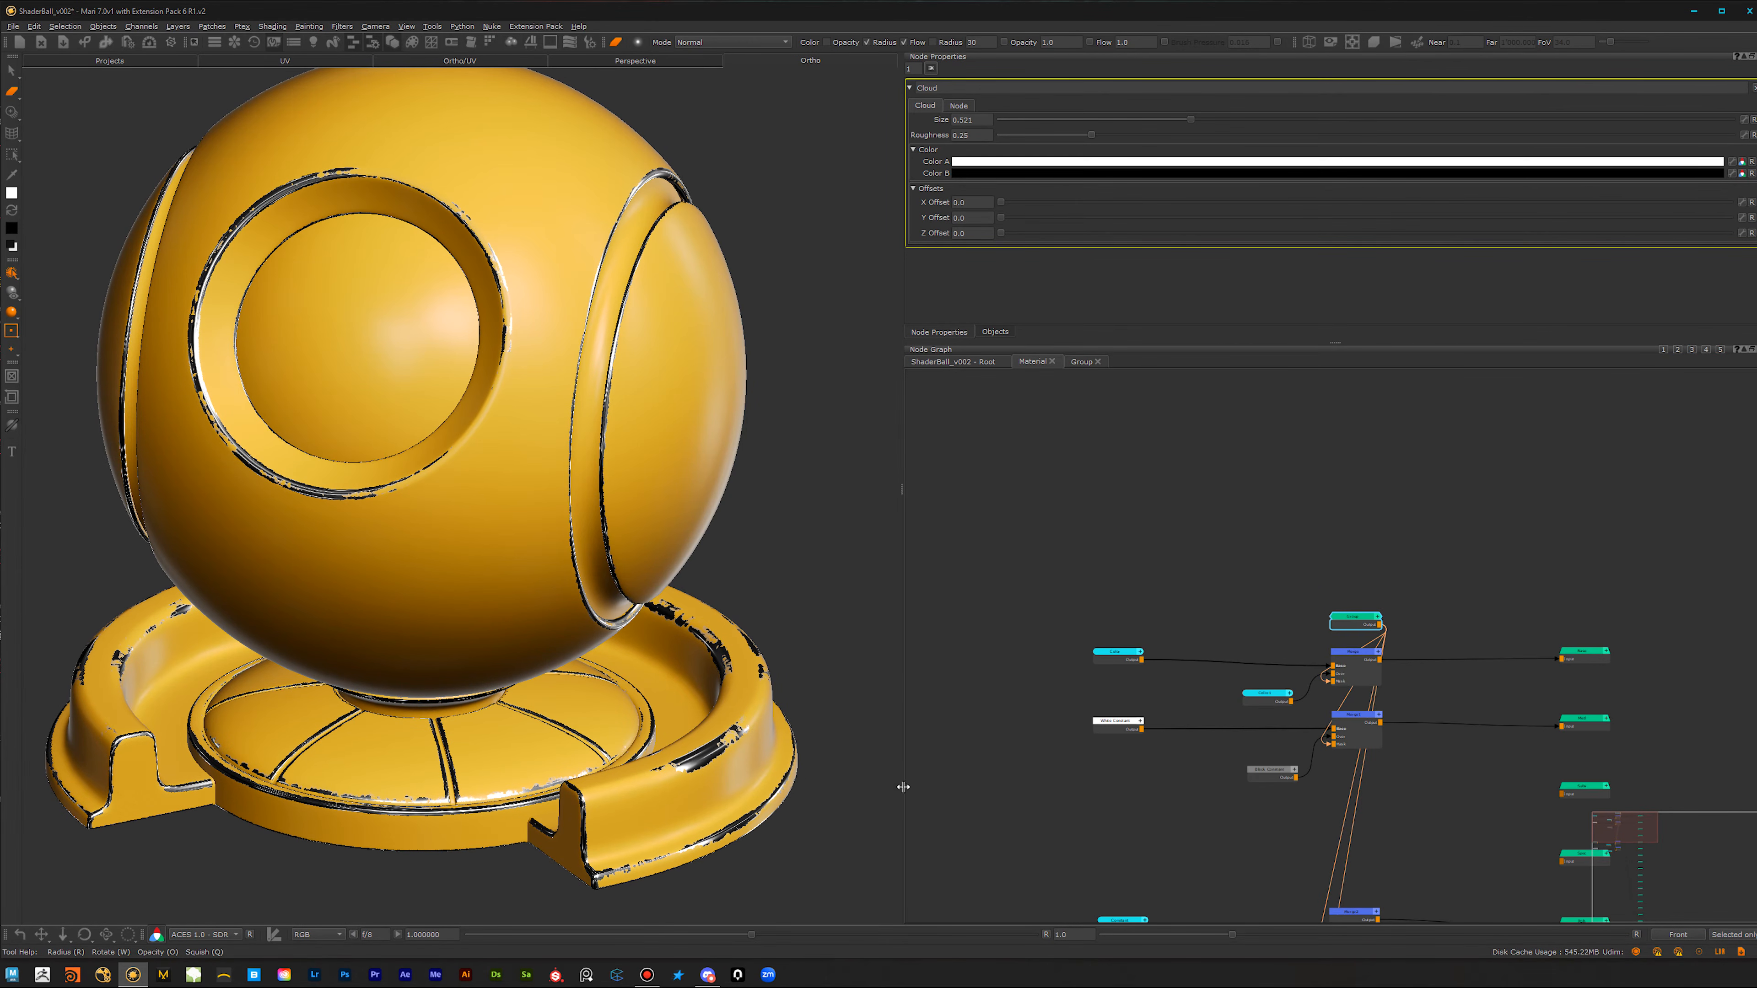
middle_click_drag(435, 701, 488, 622, "alt")
middle_click_drag(581, 503, 549, 573, "alt")
scroll(1325, 558, "down", 3)
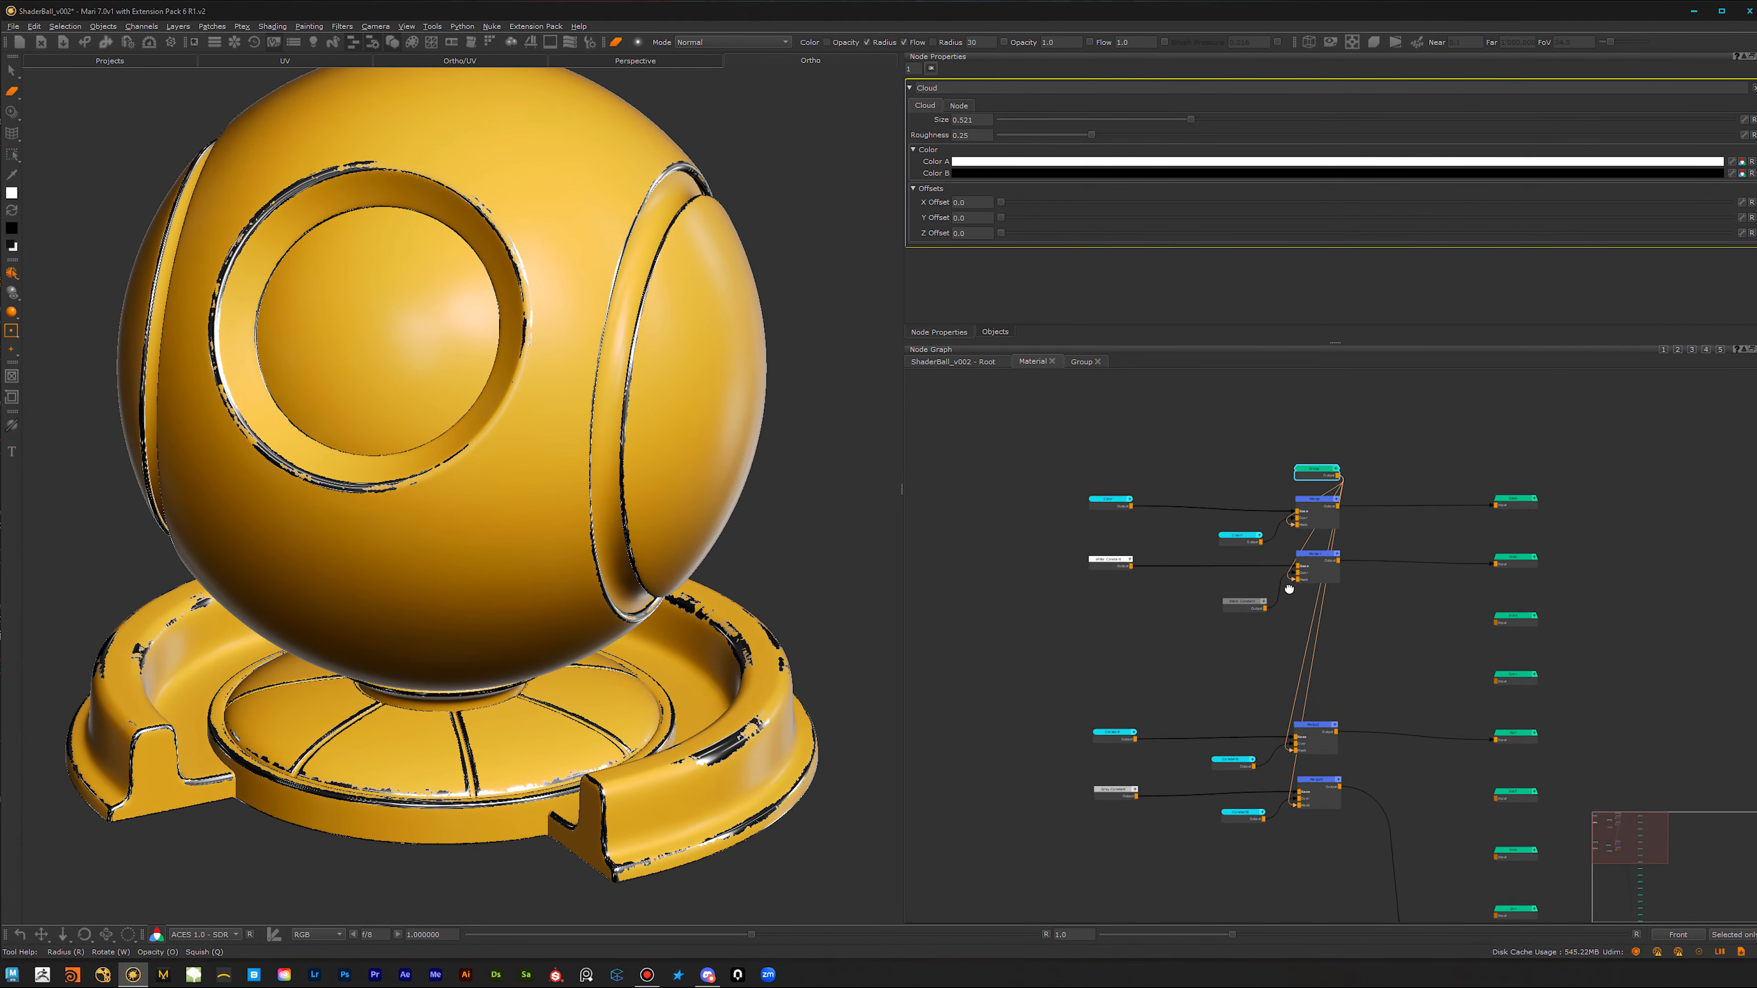
left_click_drag(1369, 437, 985, 922)
left_click_drag(1286, 764, 1122, 764)
scroll(1234, 691, "up", 1)
left_click(1231, 685)
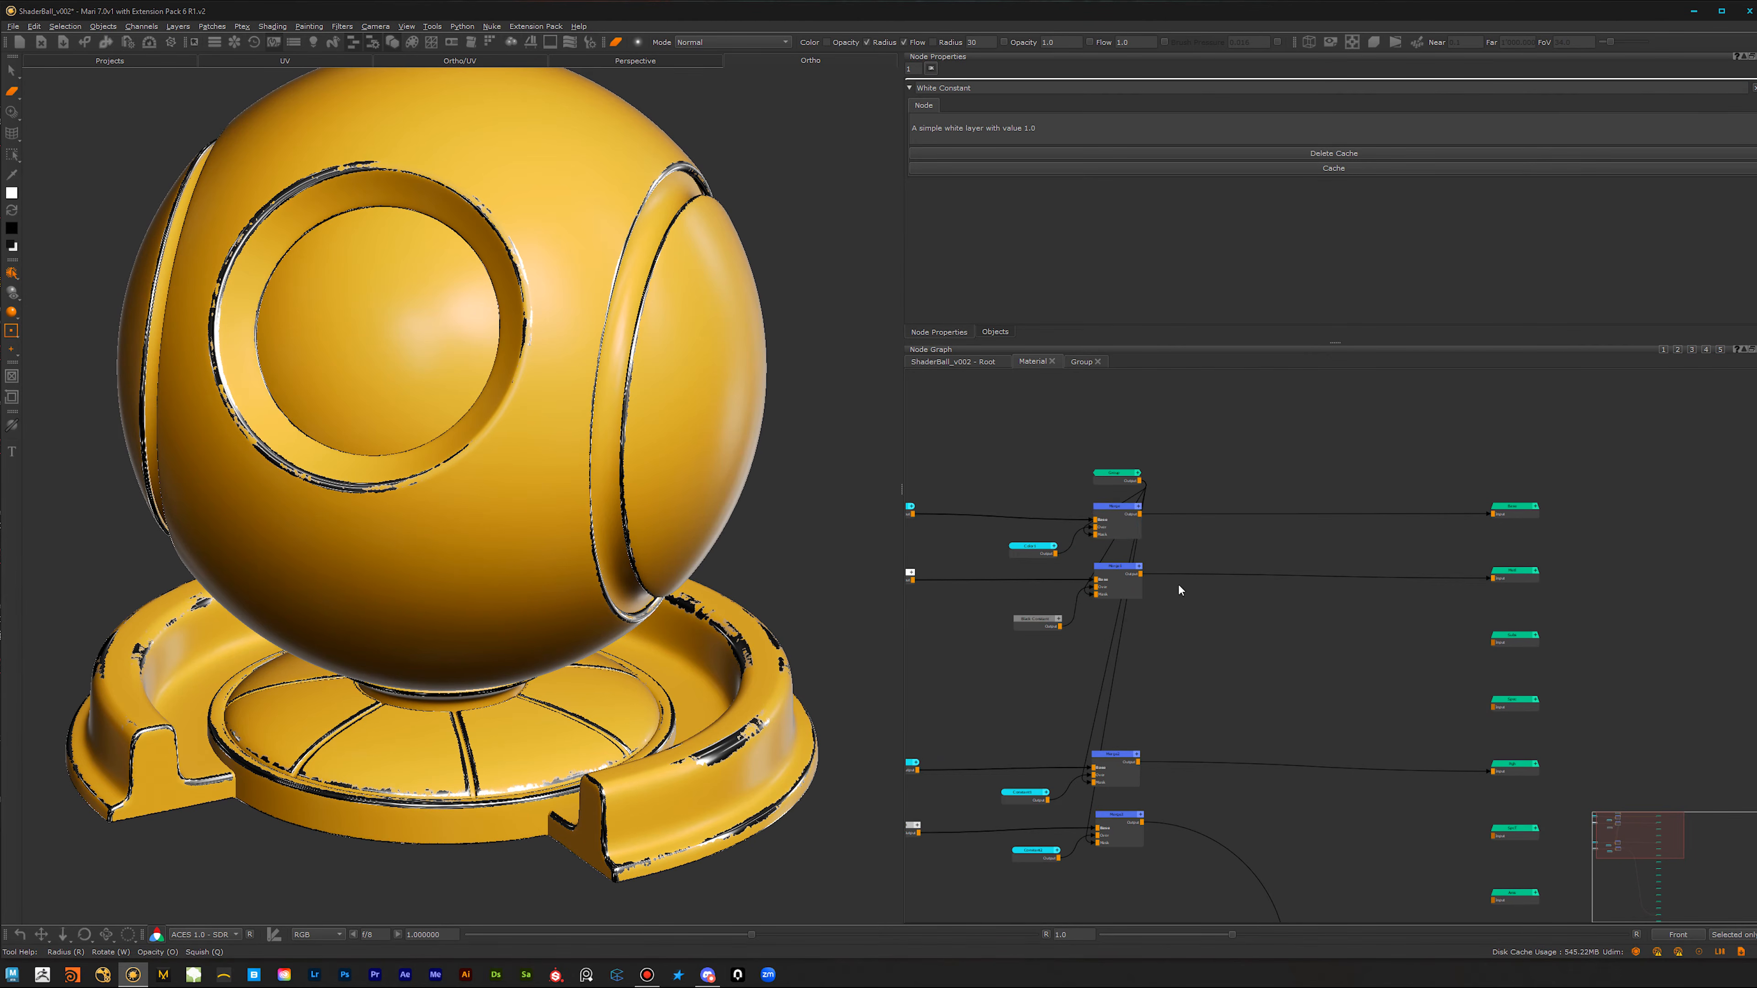
Step: Insert another Merge node after each of the four existing Merges, spaced out towards the channel outputs
left_click(1117, 526)
key("m")
left_click_drag(1205, 517, 1332, 514)
left_click(1117, 585)
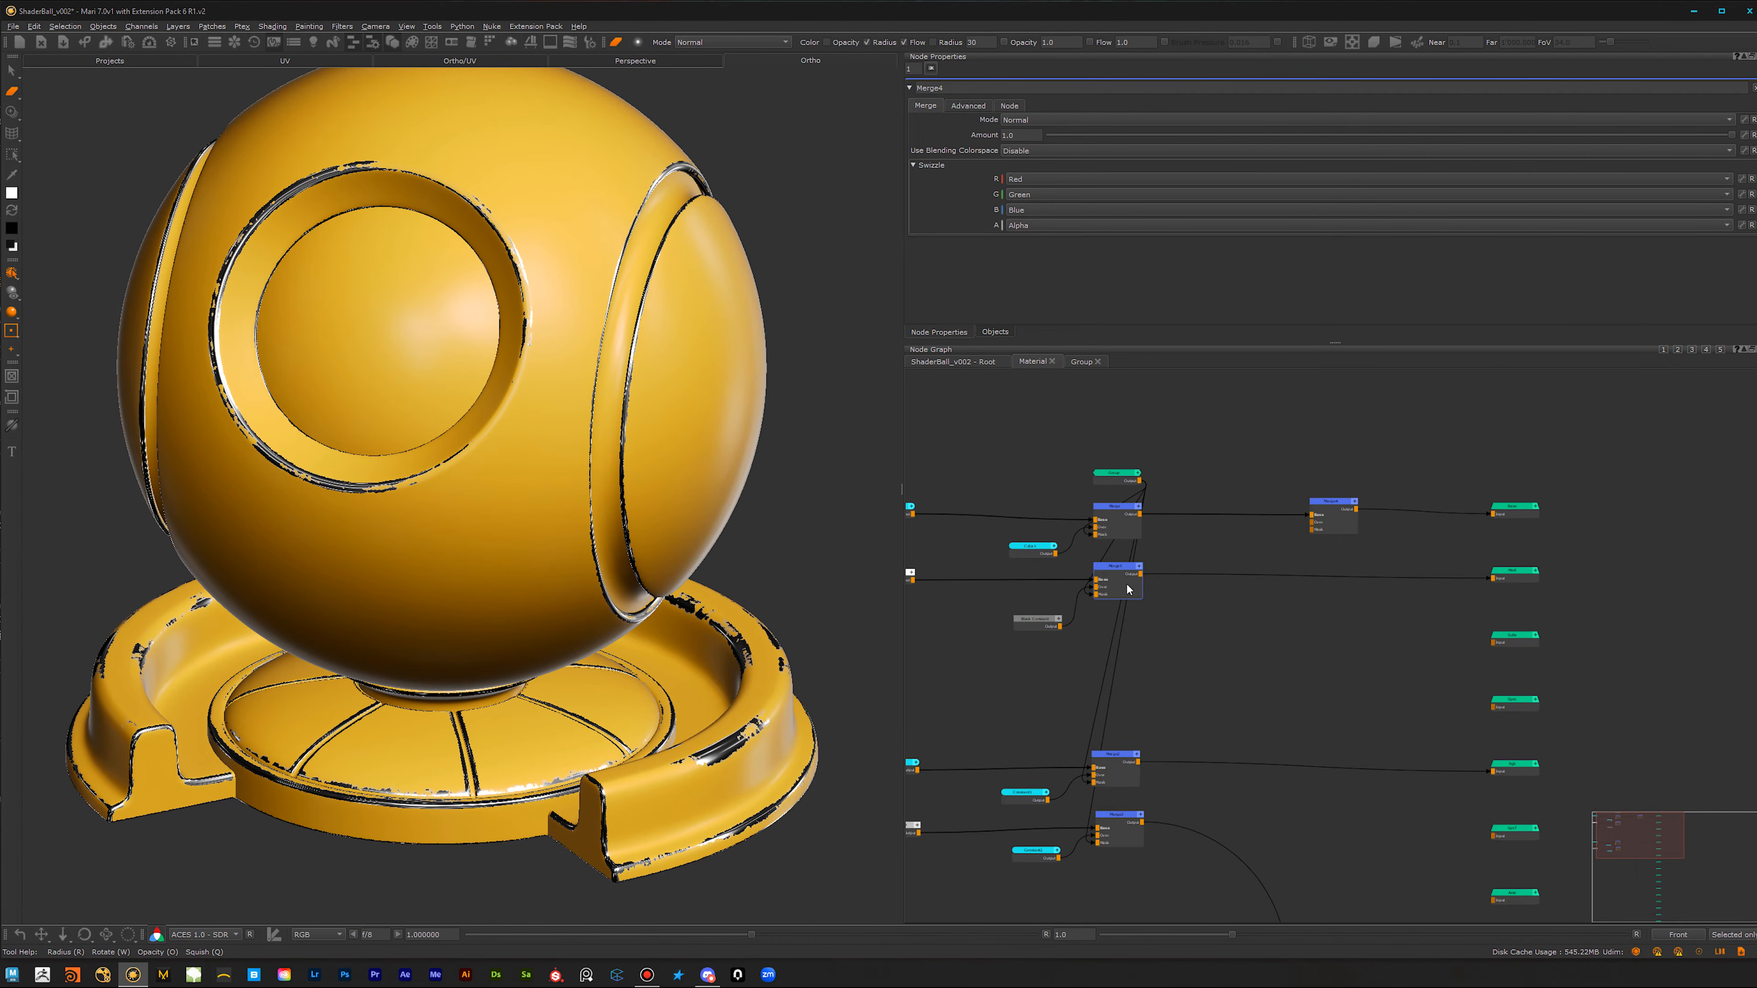
key("m")
left_click_drag(1206, 574, 1327, 571)
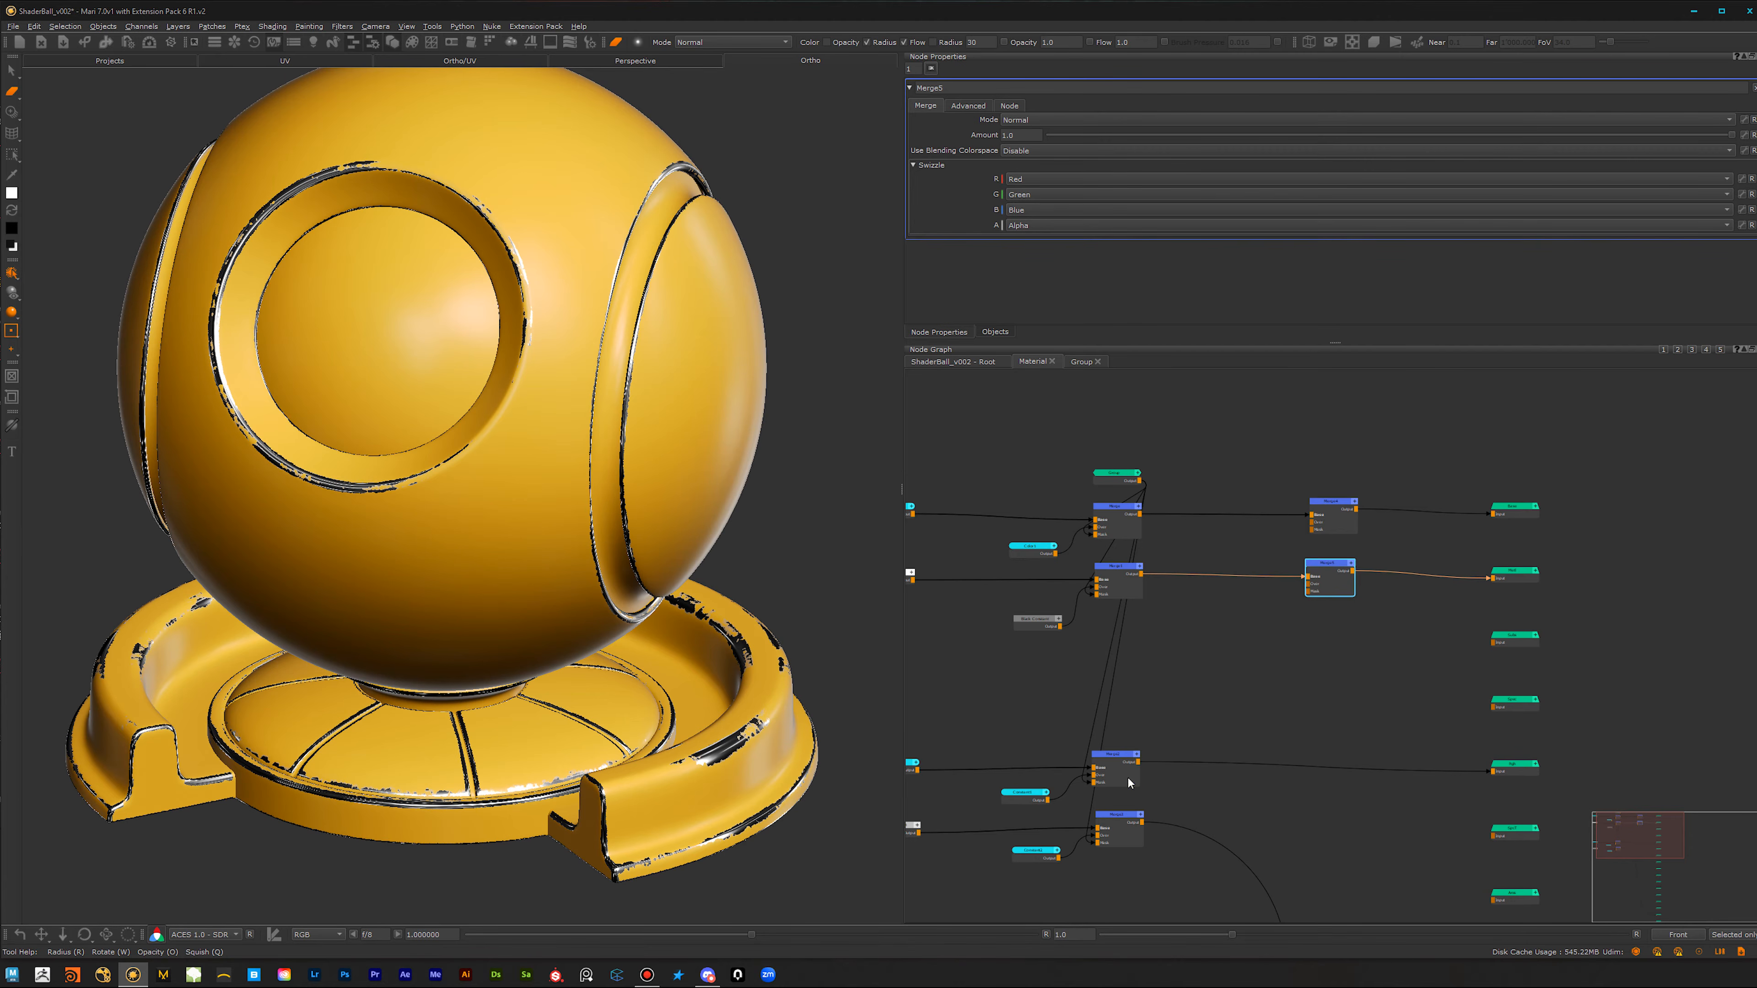
key("m")
left_click_drag(1209, 761, 1330, 754)
left_click(1129, 837)
key("m")
left_click_drag(1205, 830, 1333, 820)
Step: Create a Color node beside Merge4 and connect it to that Merge's Over input
scroll(1404, 550, "up", 5)
key("Tab")
type("colo")
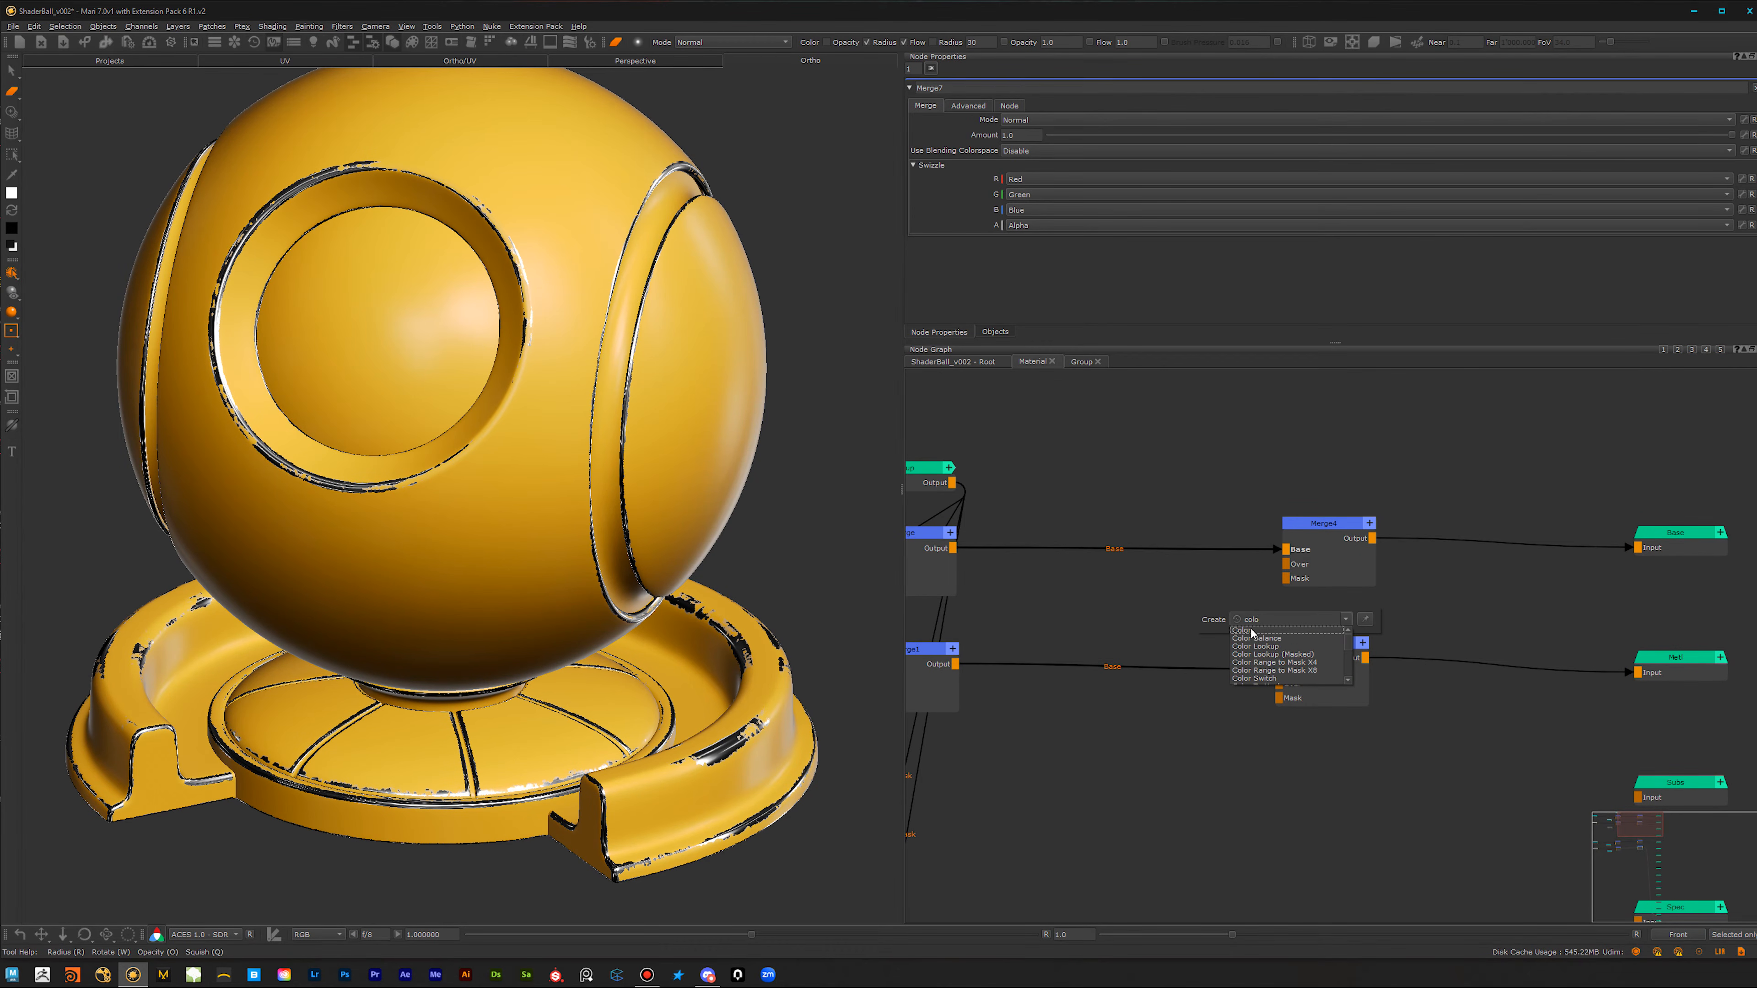
left_click(1251, 632)
left_click_drag(1245, 610, 1183, 599)
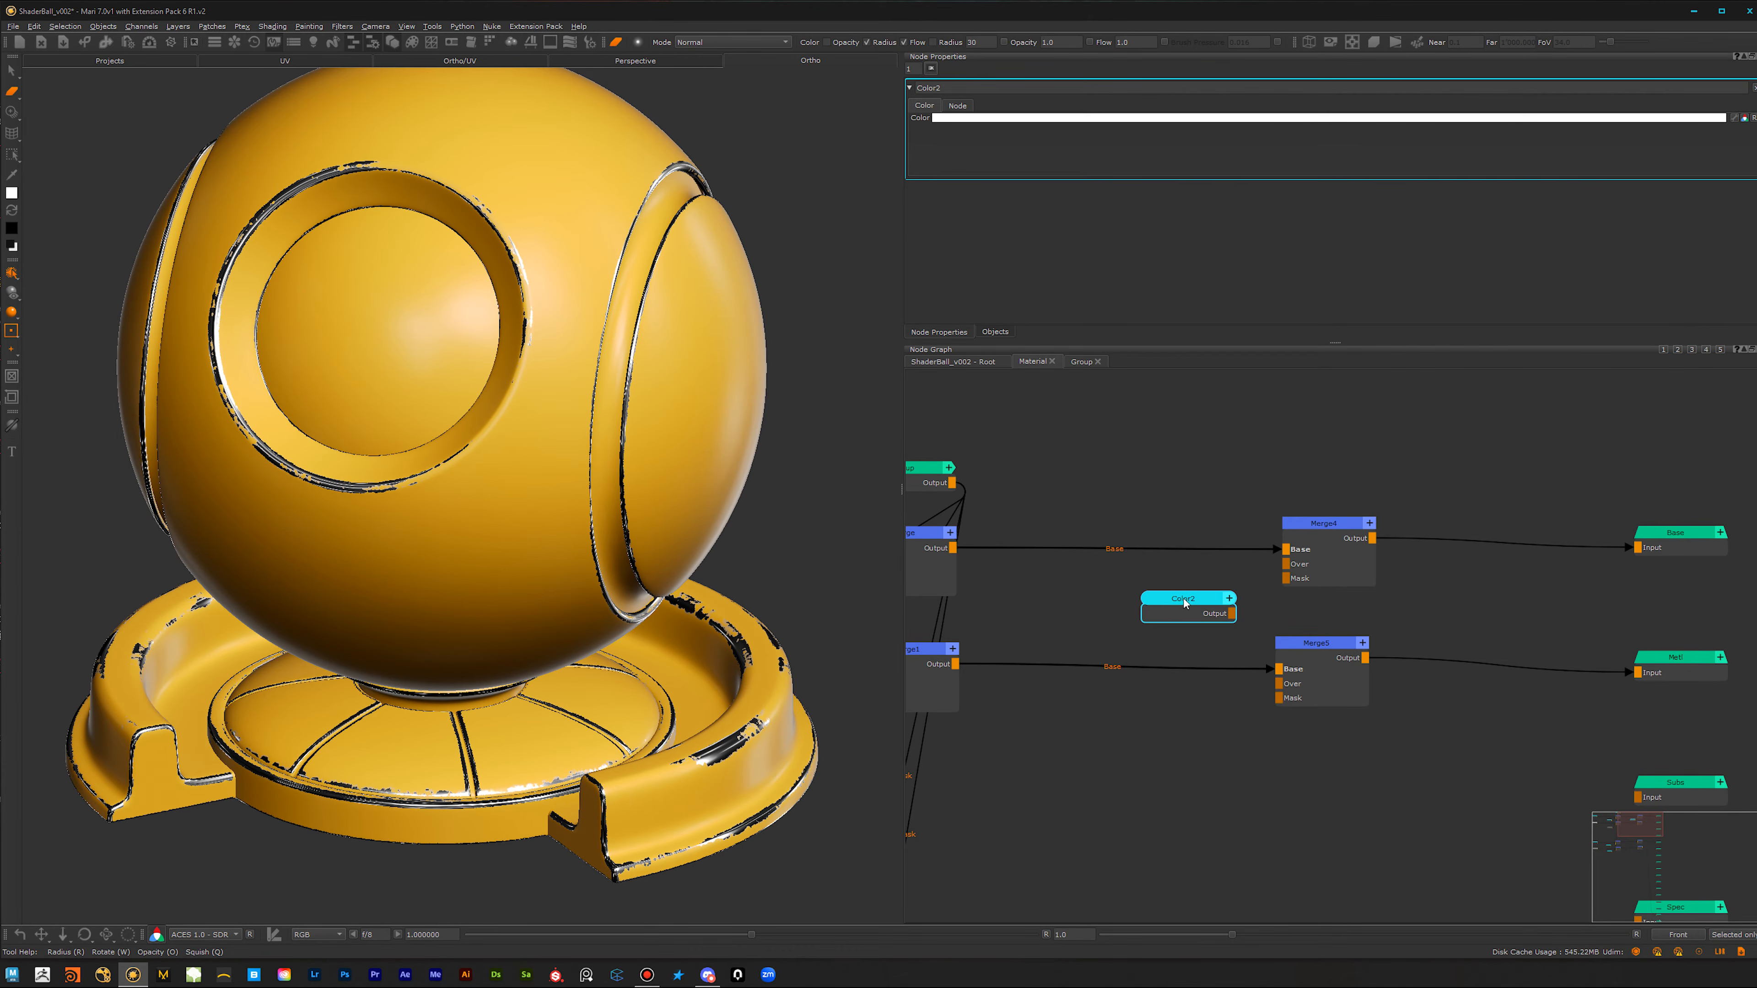
left_click(1336, 556)
Step: Connect the existing Black Constant to the Over input of Merge5 in the metallic row
scroll(1294, 777, "down", 2)
middle_click_drag(1234, 757, 1323, 678)
left_click_drag(993, 691, 1380, 626)
Step: Create a Constant node beside Merge6 and connect it to that Merge's Over input
middle_click_drag(1396, 701, 1415, 460)
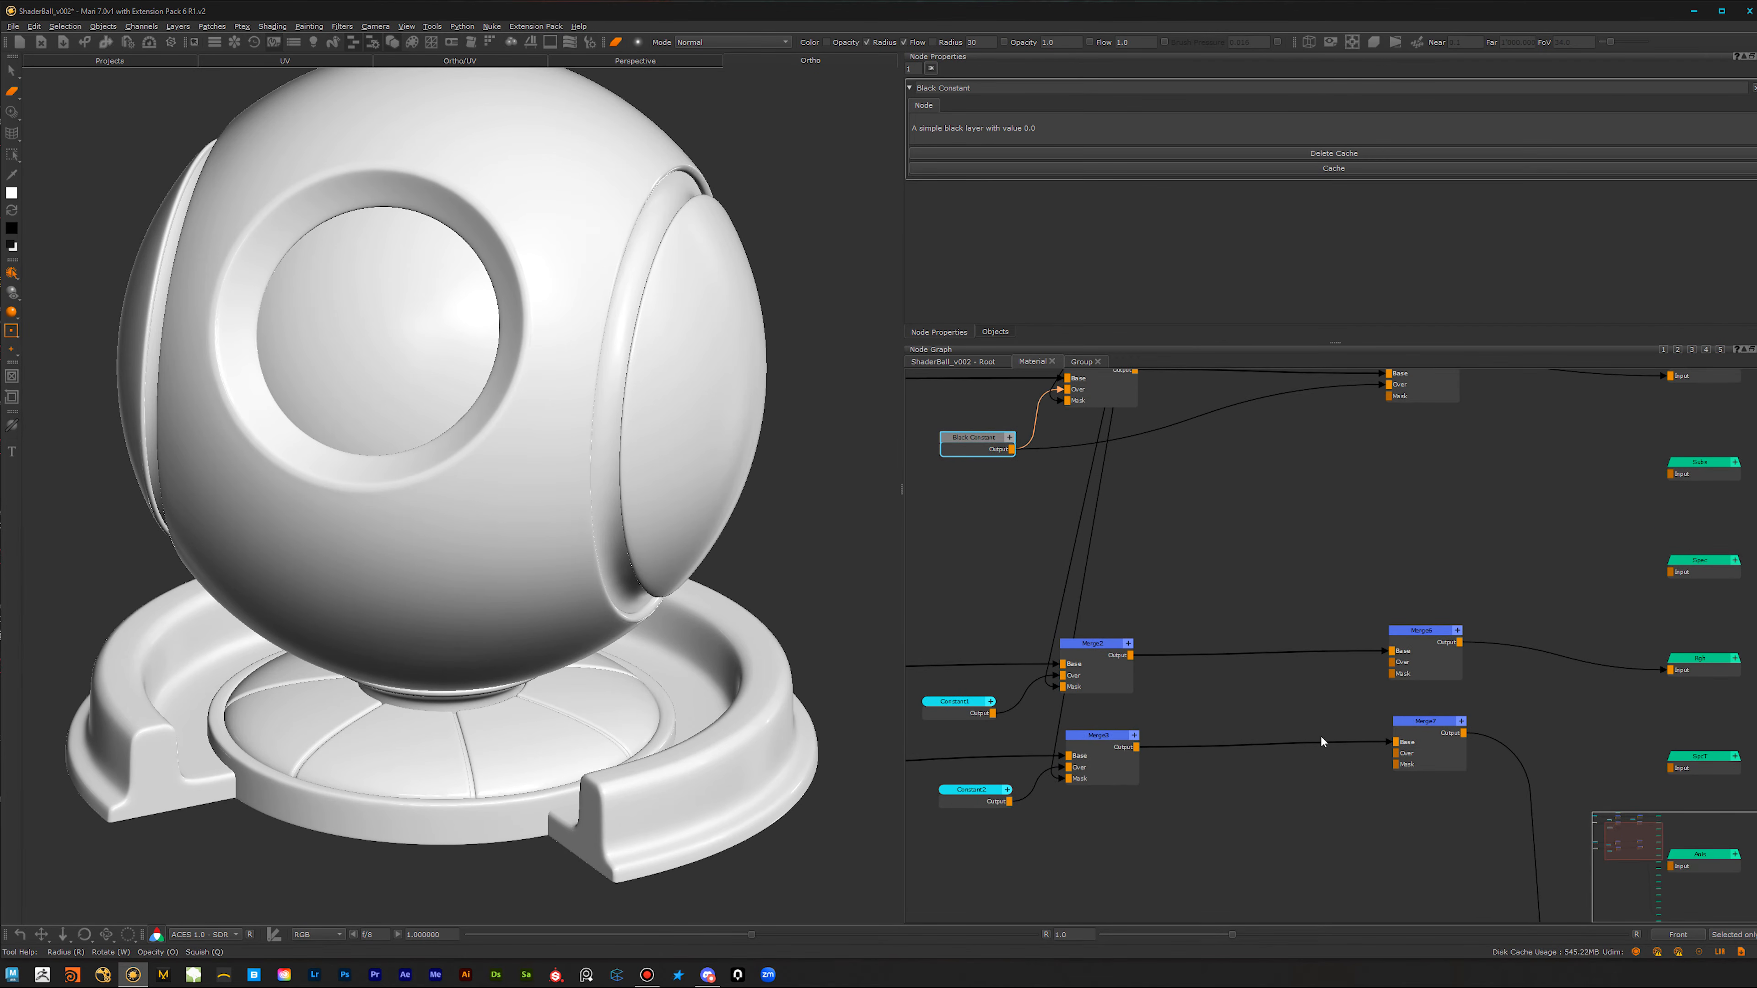
left_click(1321, 682)
key("Tab")
type("con")
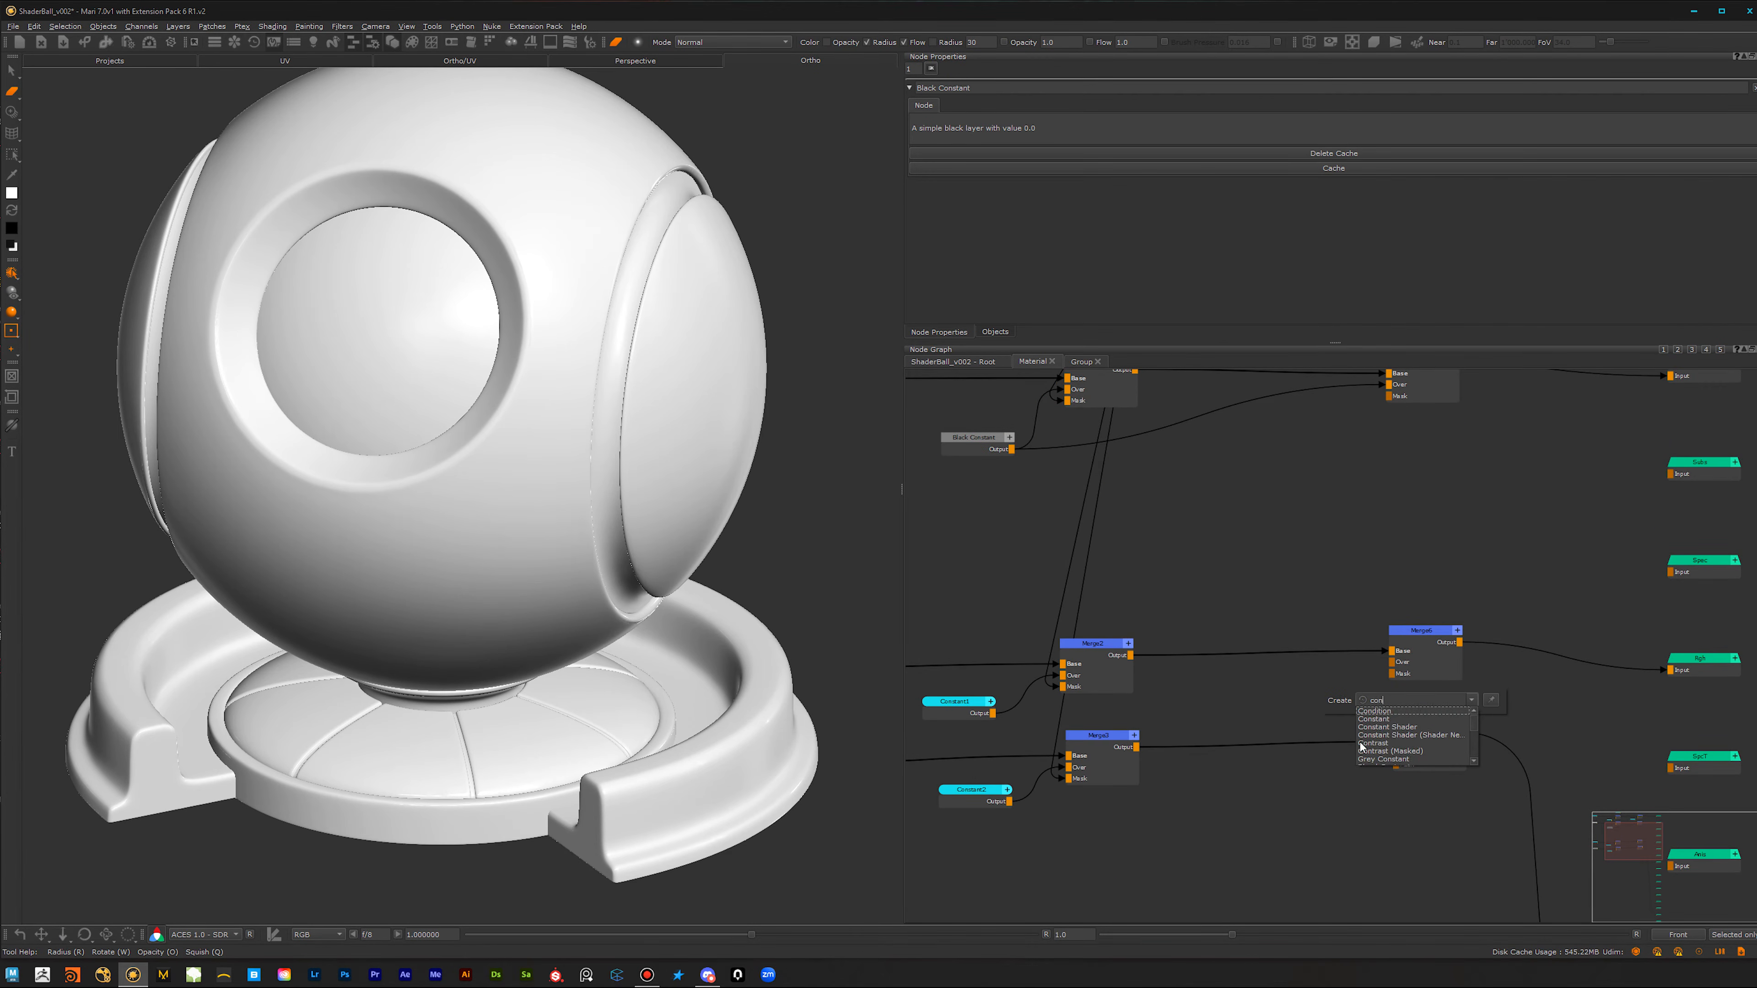
left_click(1380, 718)
left_click_drag(1365, 721, 1318, 721)
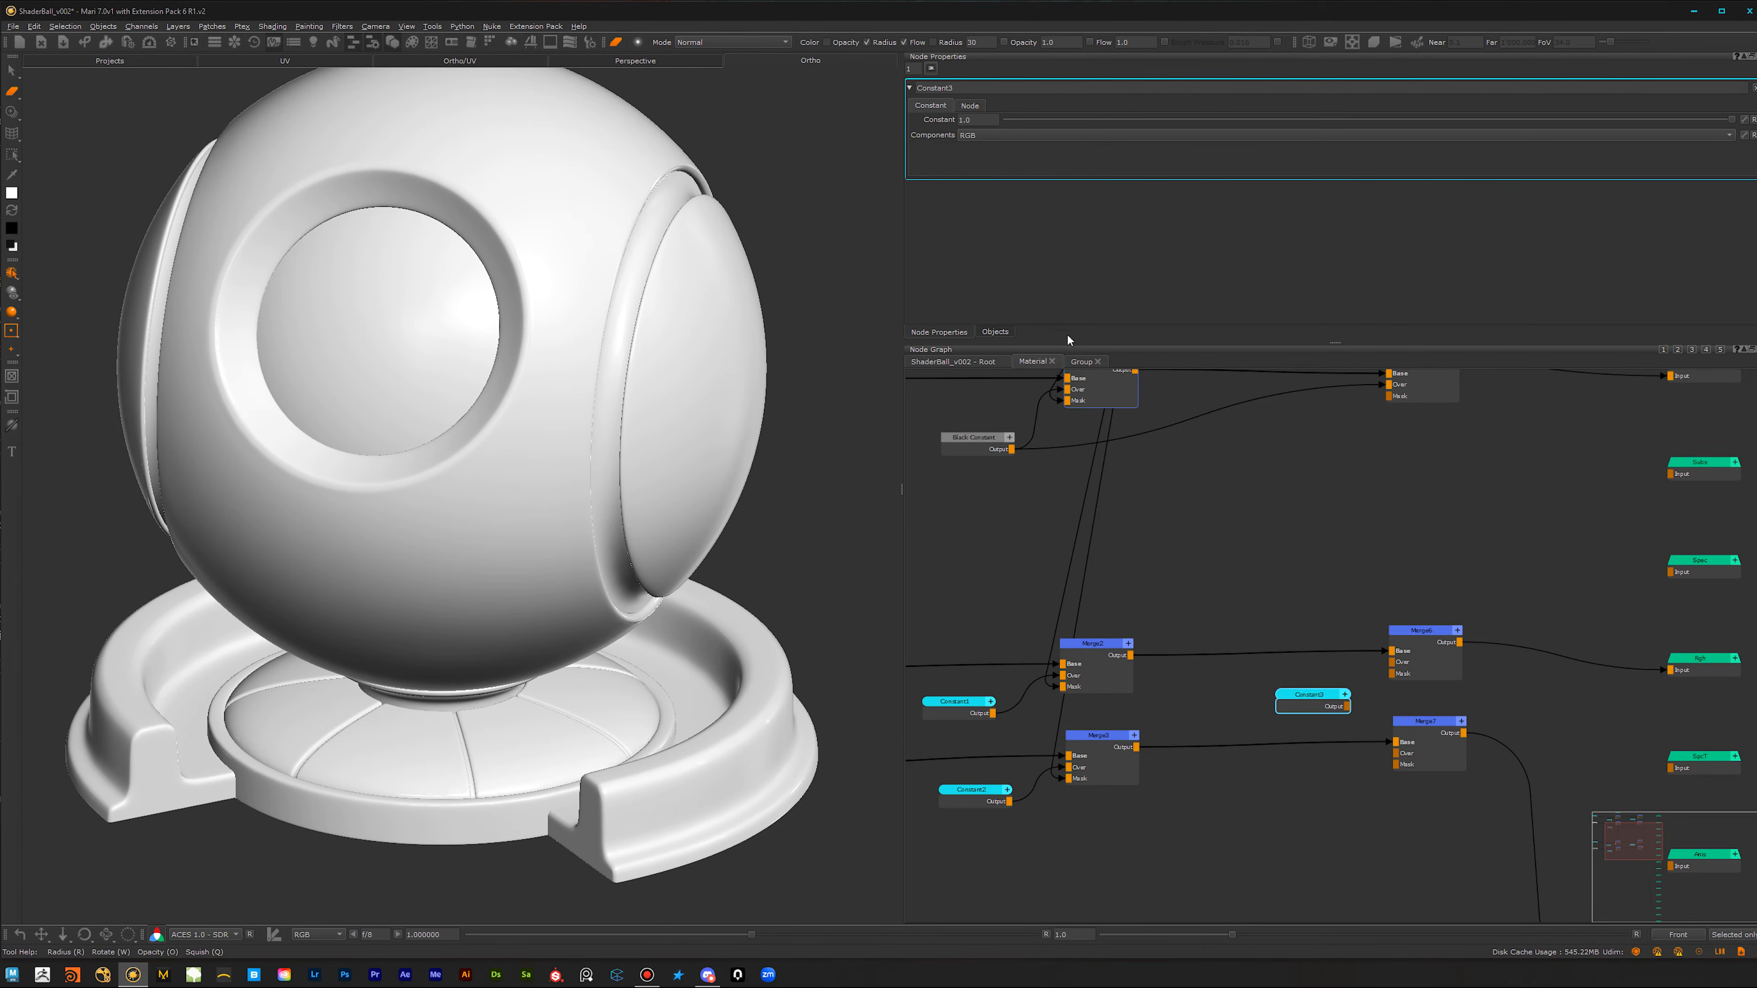
mouse_move(1314, 708)
left_mouse_down()
mouse_move(1279, 698)
mouse_move(1392, 663)
left_mouse_up()
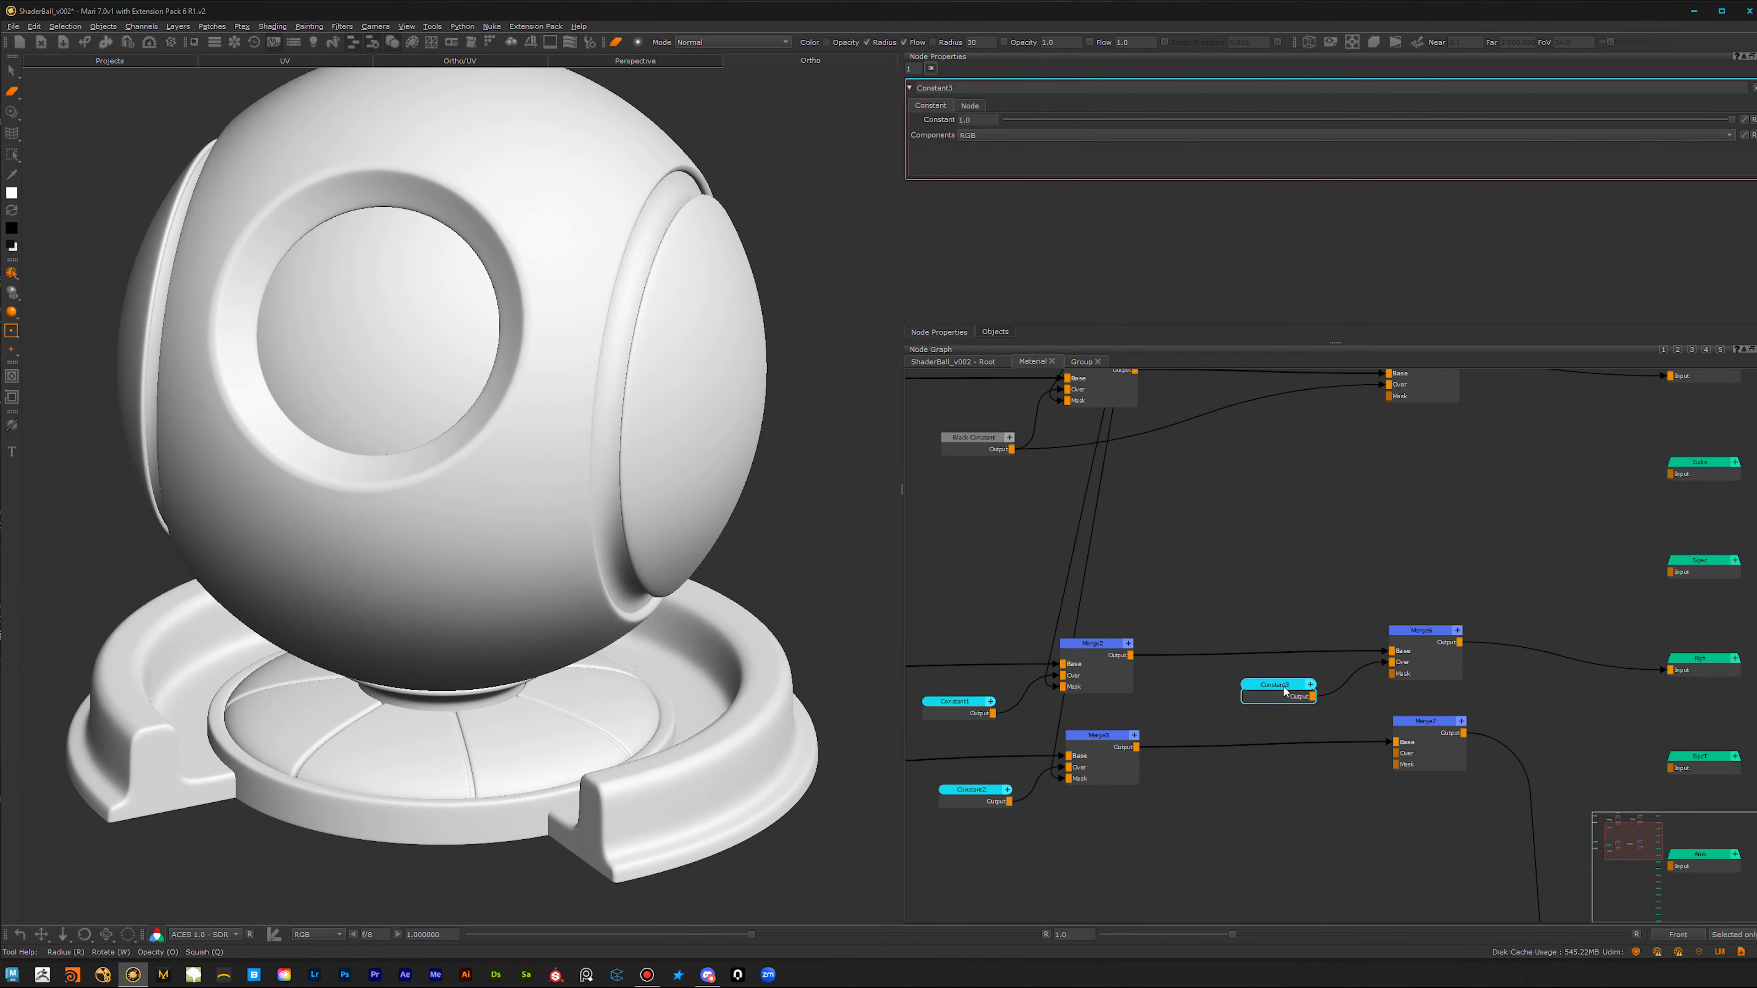
left_click_drag(1276, 686, 1277, 693)
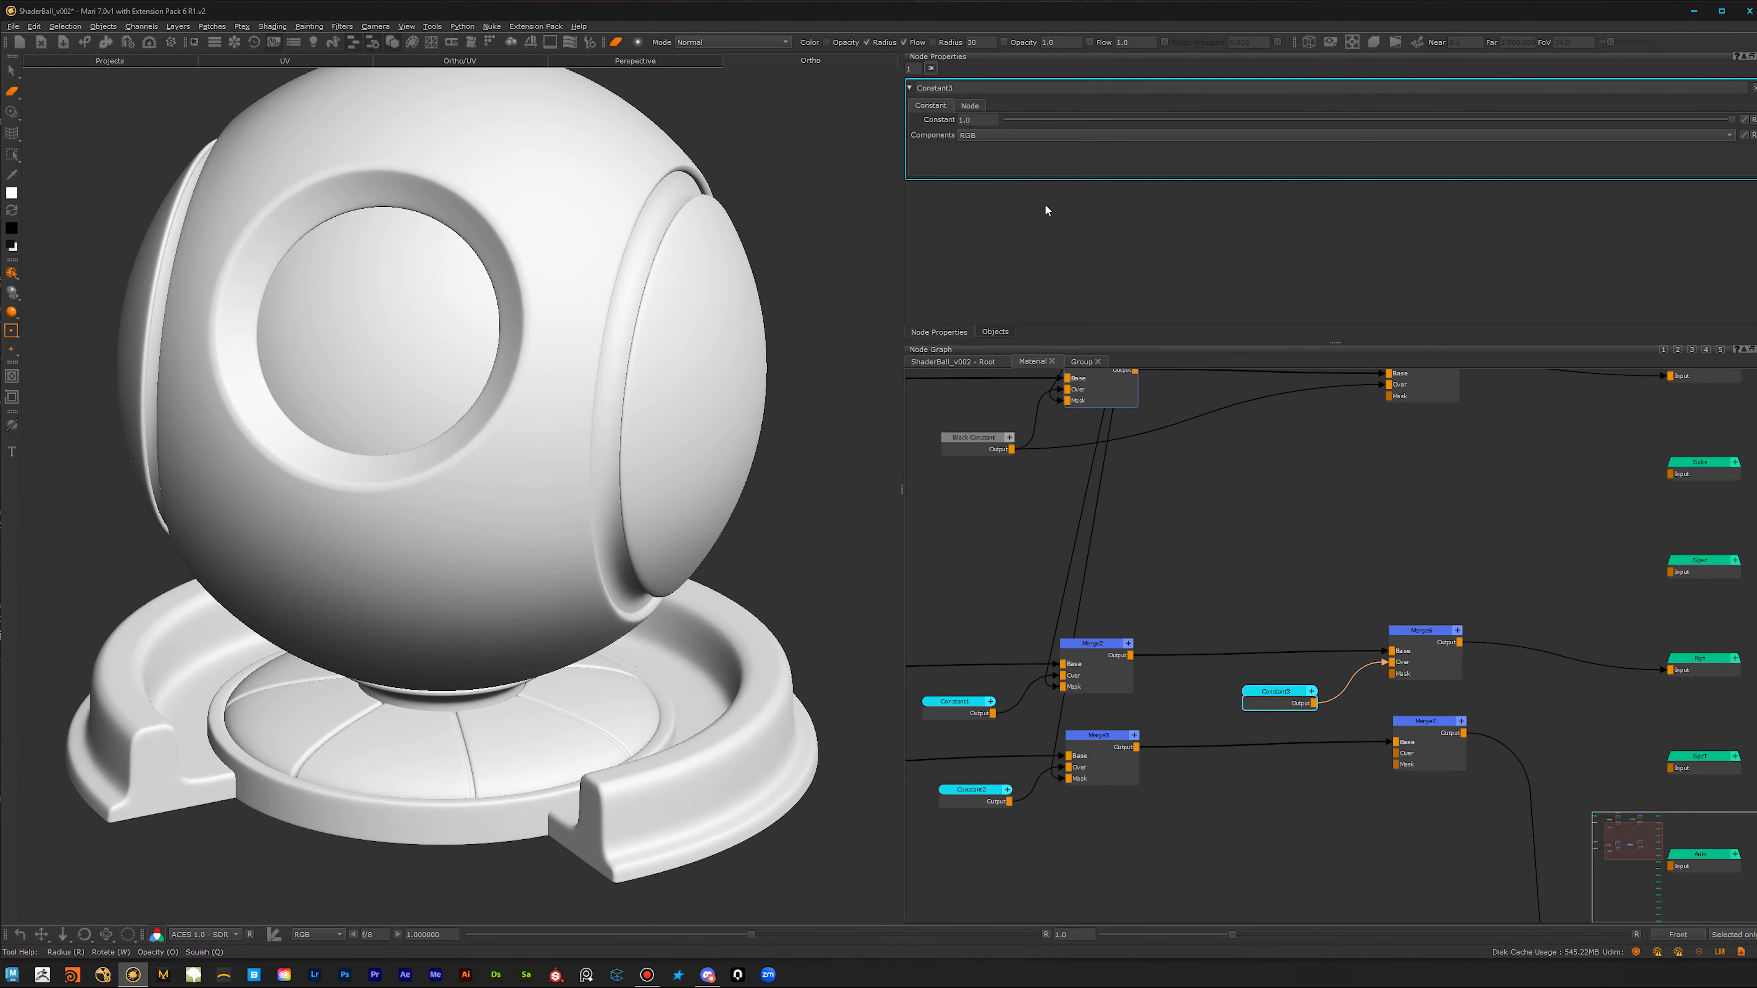
Step: Set the new Constant node feeding Merge6 to 0.4
left_click_drag(978, 120, 935, 120)
type("0.4")
key("Return")
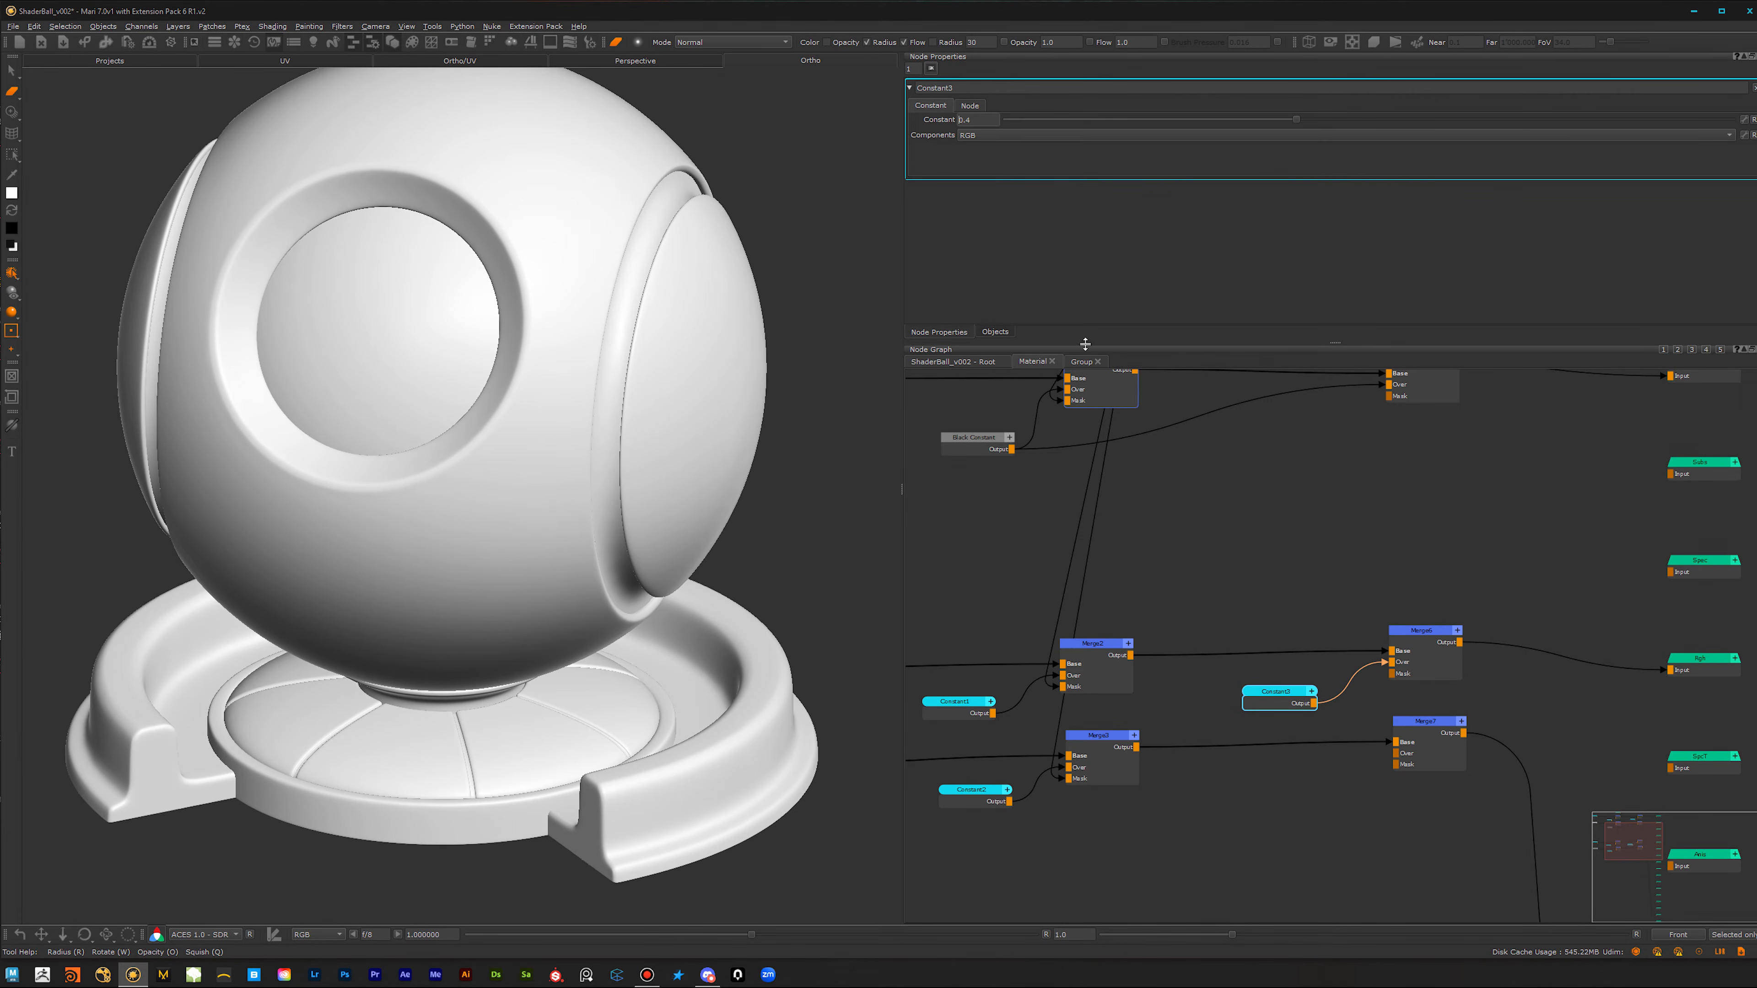
Step: Duplicate the Constant node feeding the bottom row's first Merge and connect the copy to Merge7's Over input
left_click(994, 801)
left_click(1360, 782)
key("ctrl+v")
left_click_drag(1379, 783, 1287, 785)
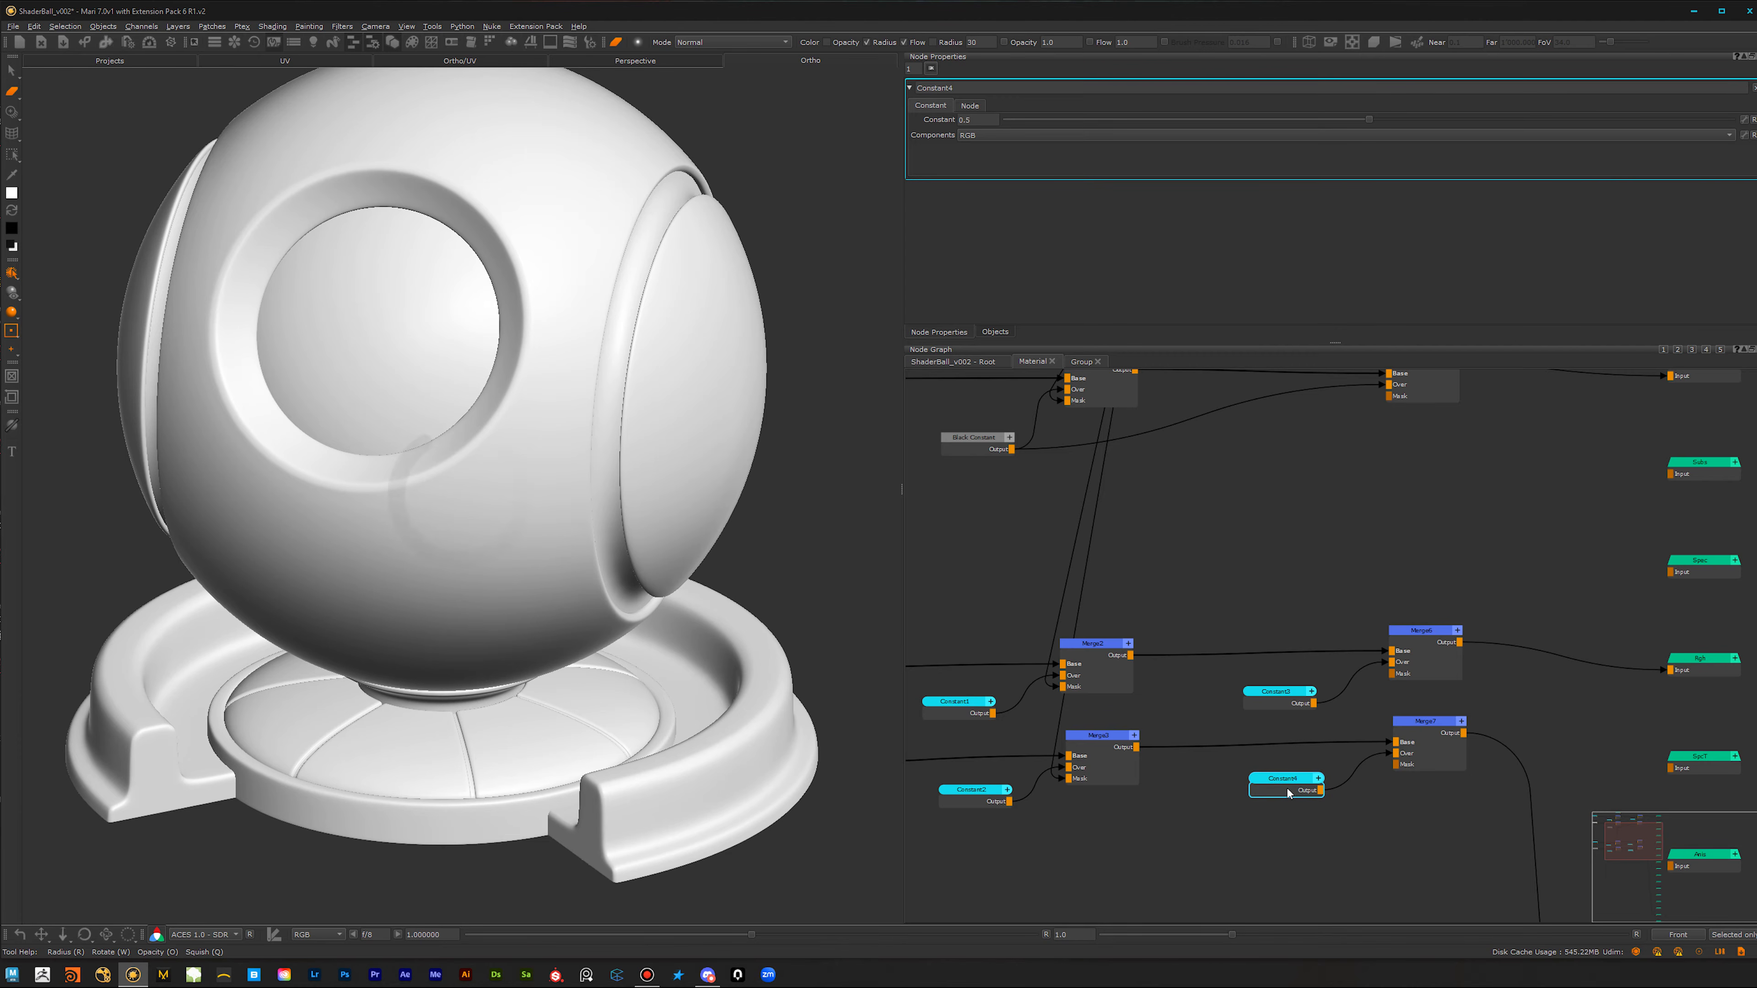
Step: Set the Color2 node feeding Merge4 to the saved dark brown swatch
scroll(1275, 550, "down", 2)
middle_click_drag(1292, 623, 1258, 873)
scroll(1316, 590, "up", 3)
left_click(1328, 606)
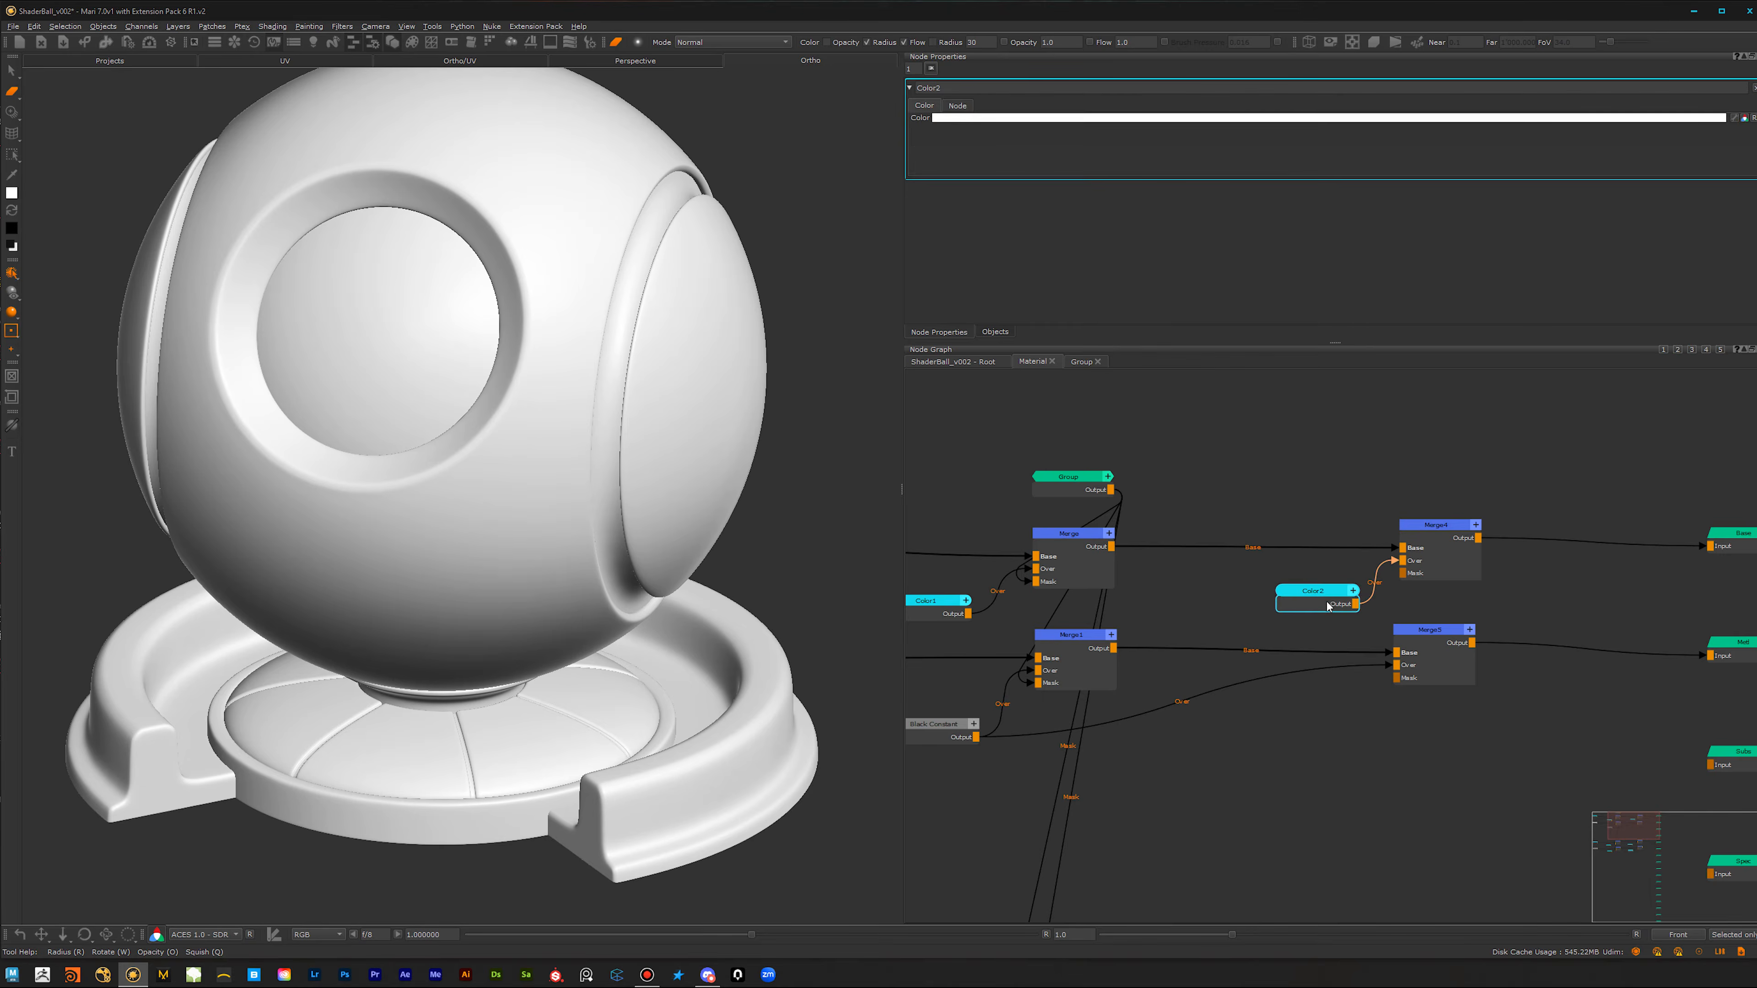
left_click(1664, 121)
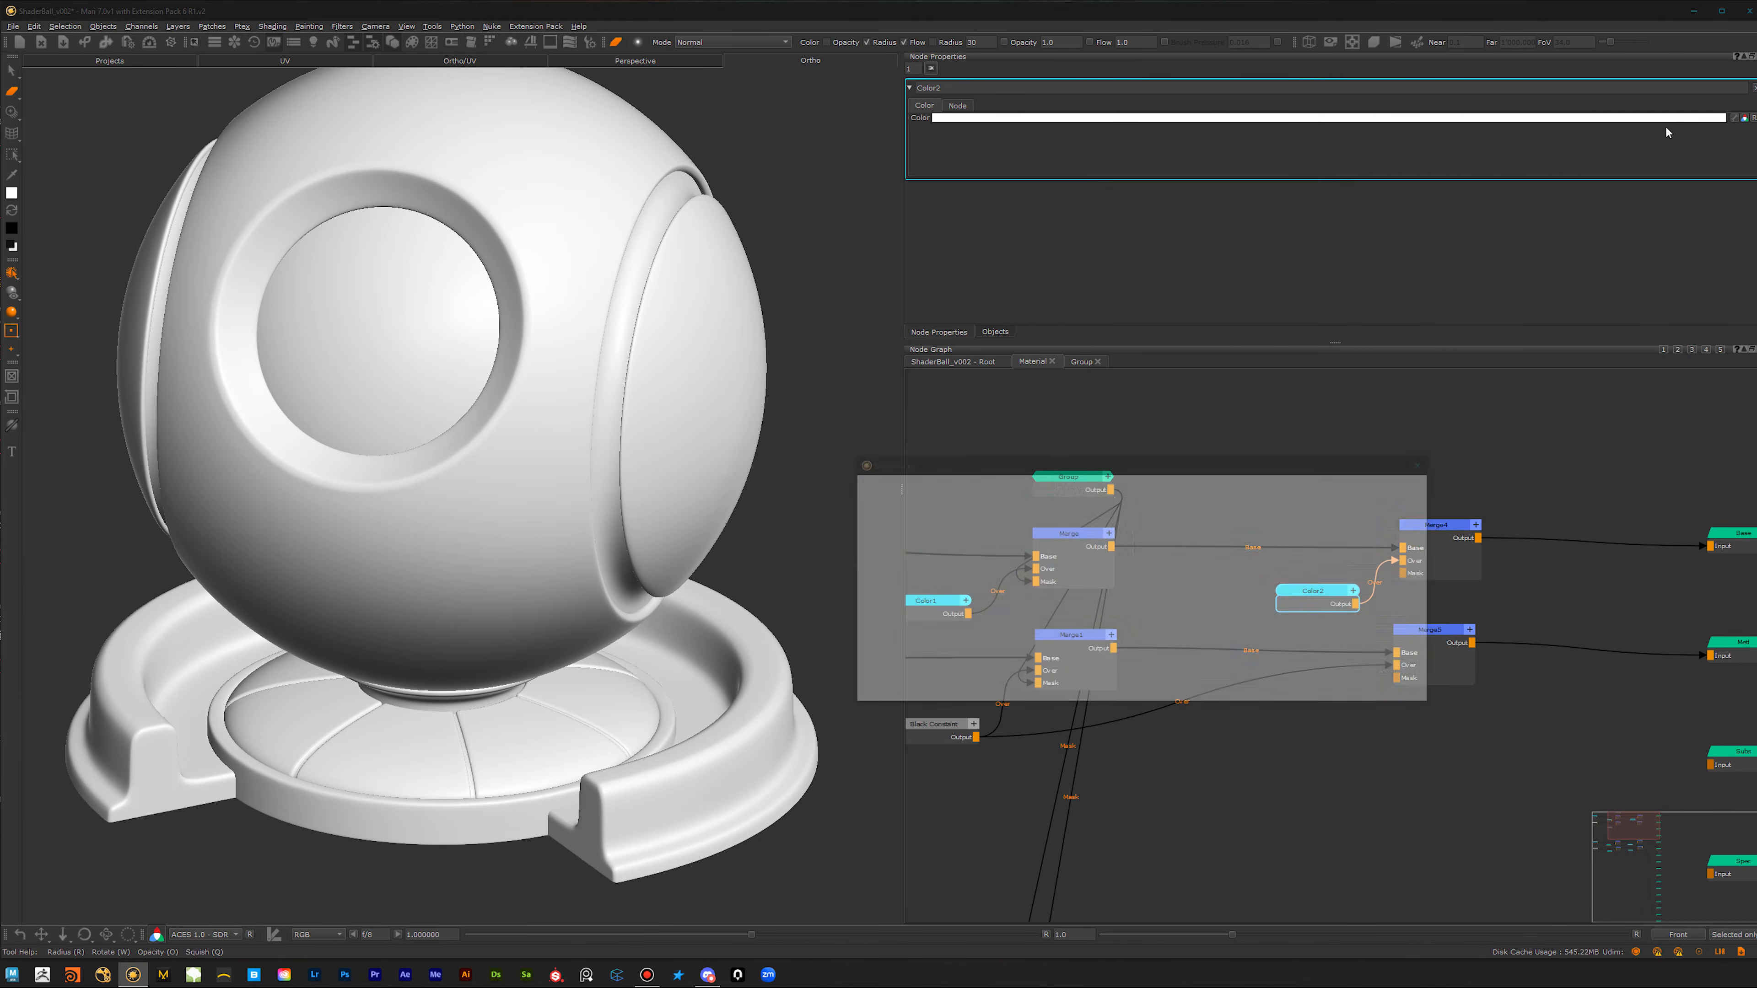
left_click(870, 580)
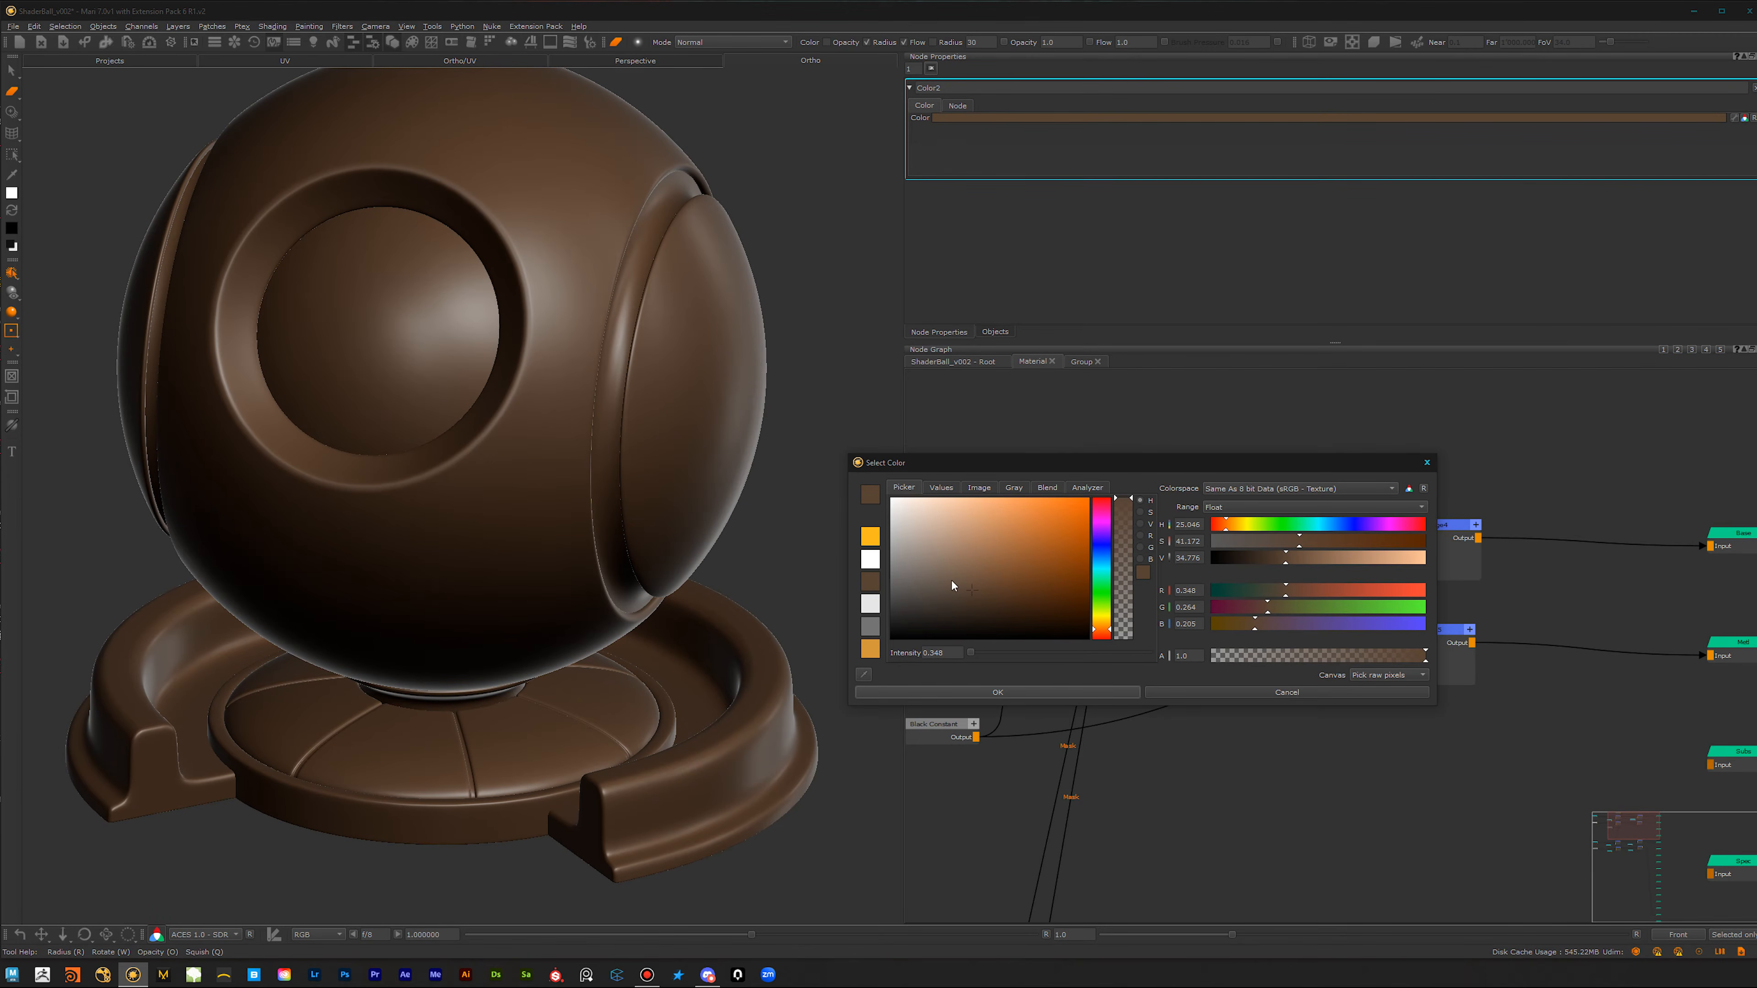
left_click(1066, 694)
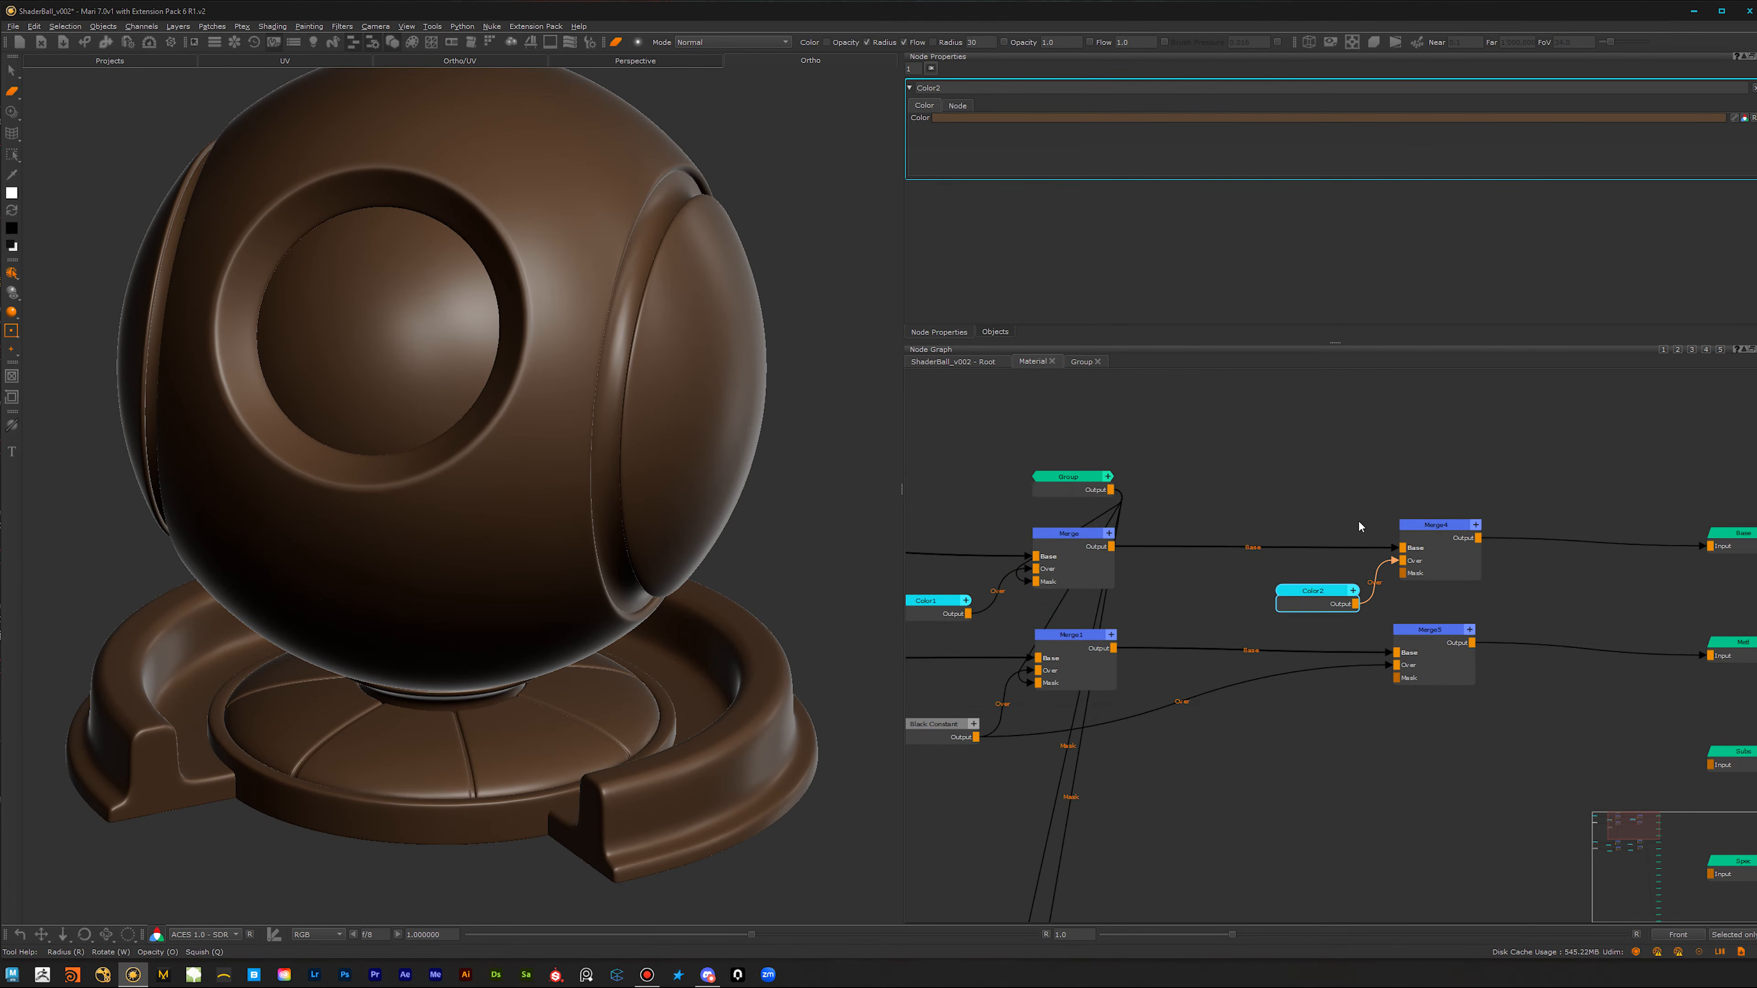
Step: Create a Group node above Merge4 and connect its output to that Merge's Mask input
scroll(1446, 470, "up", 5)
scroll(1313, 538, "up", 1)
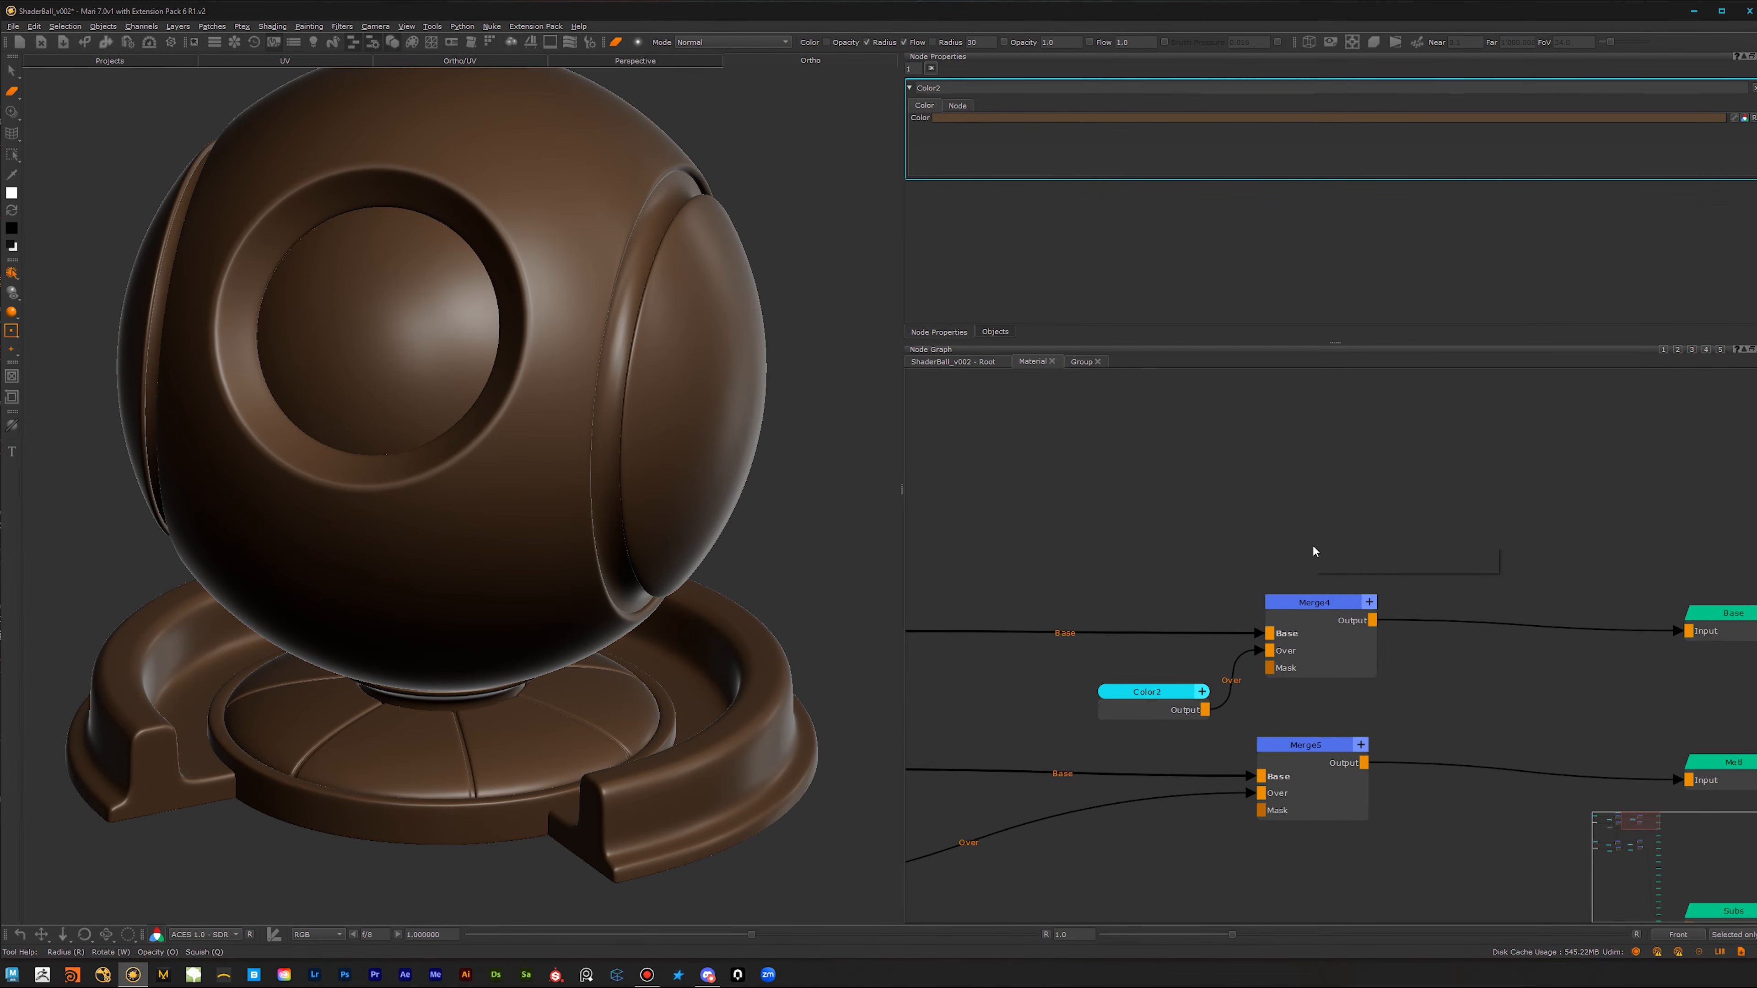
key("Tab")
type("gro")
left_click(1377, 572)
left_click_drag(1328, 562, 1329, 527)
left_click(1324, 640)
left_click(1323, 529)
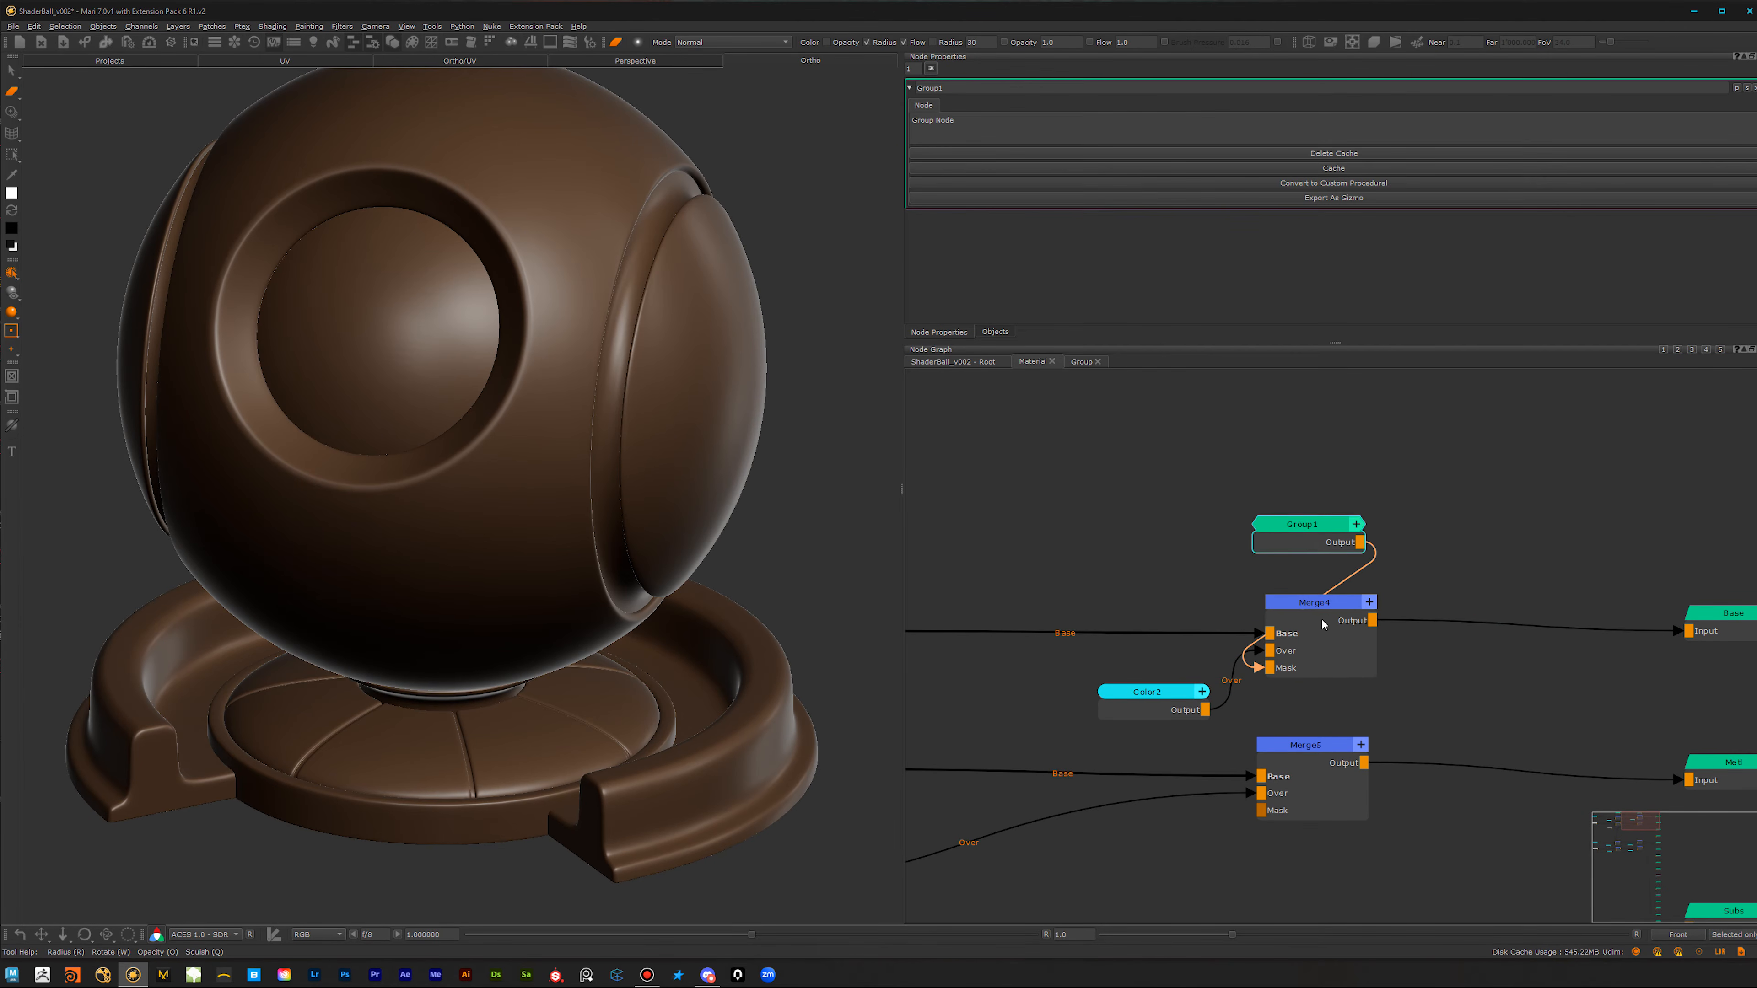
Step: Connect the Group1 output to the Mask inputs of Merge5, Merge6 and Merge7
left_click(1309, 769)
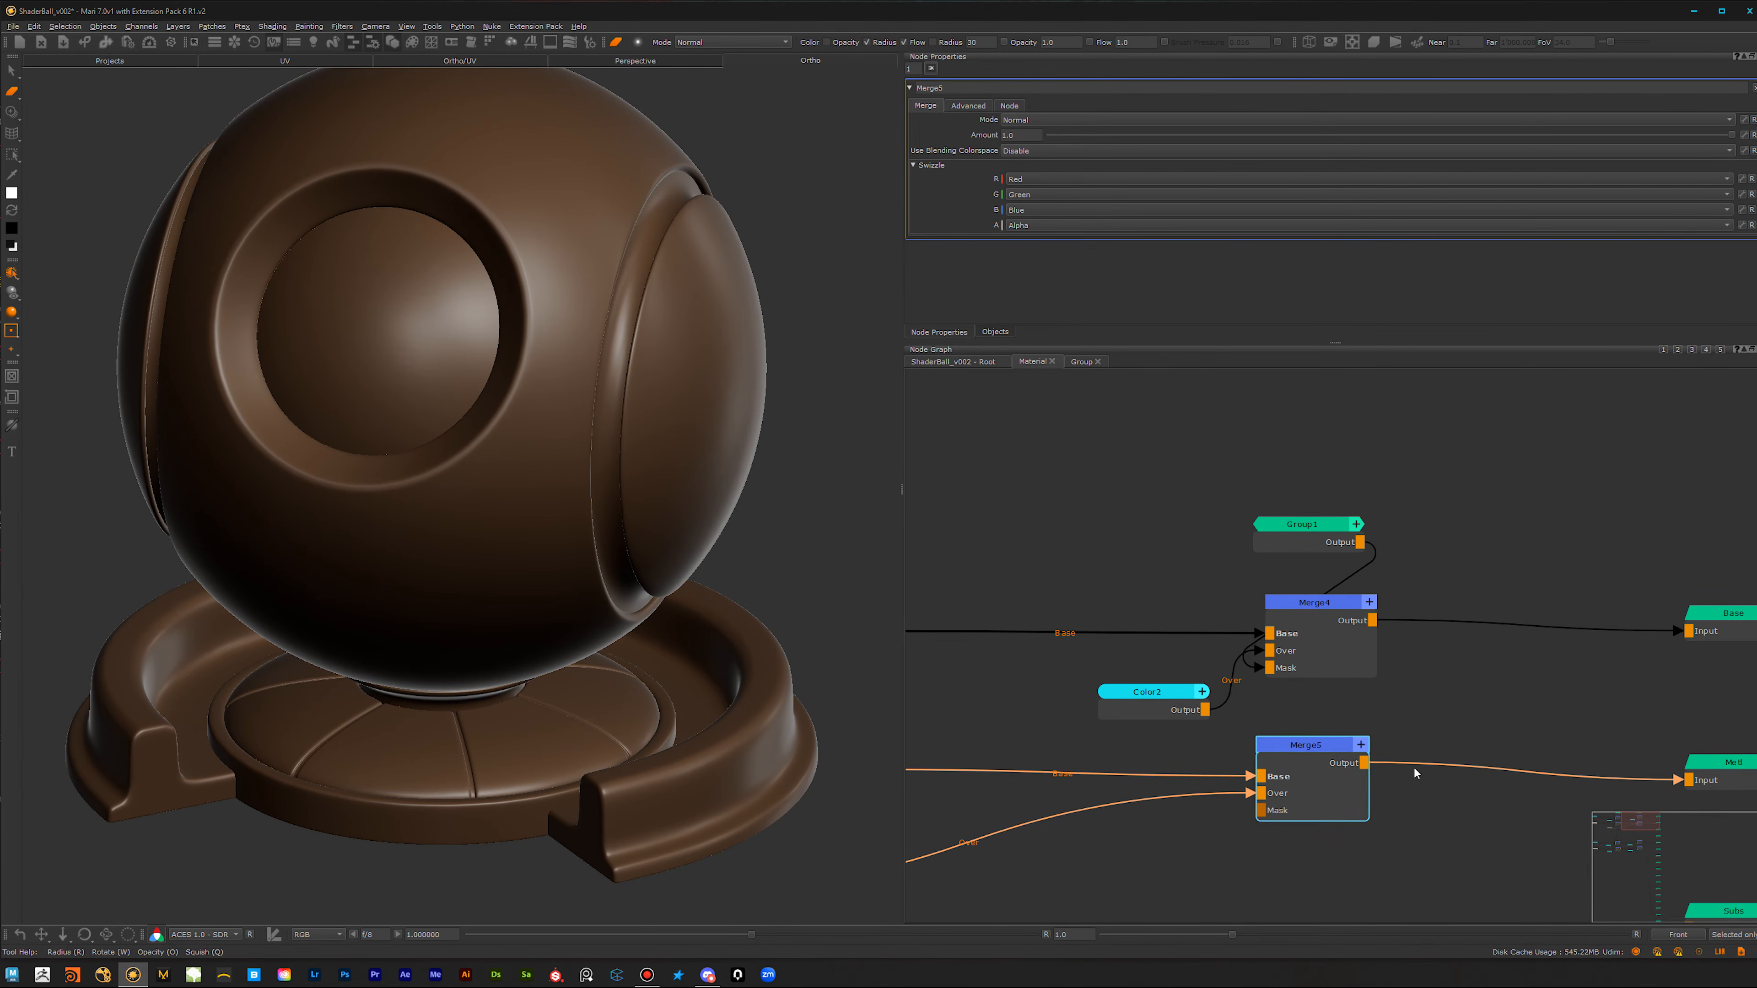
scroll(1415, 763, "down", 3)
middle_click_drag(1279, 725, 1231, 603)
left_click_drag(1322, 479, 1249, 679)
scroll(1377, 785, "down", 2)
scroll(1107, 827, "down", 2)
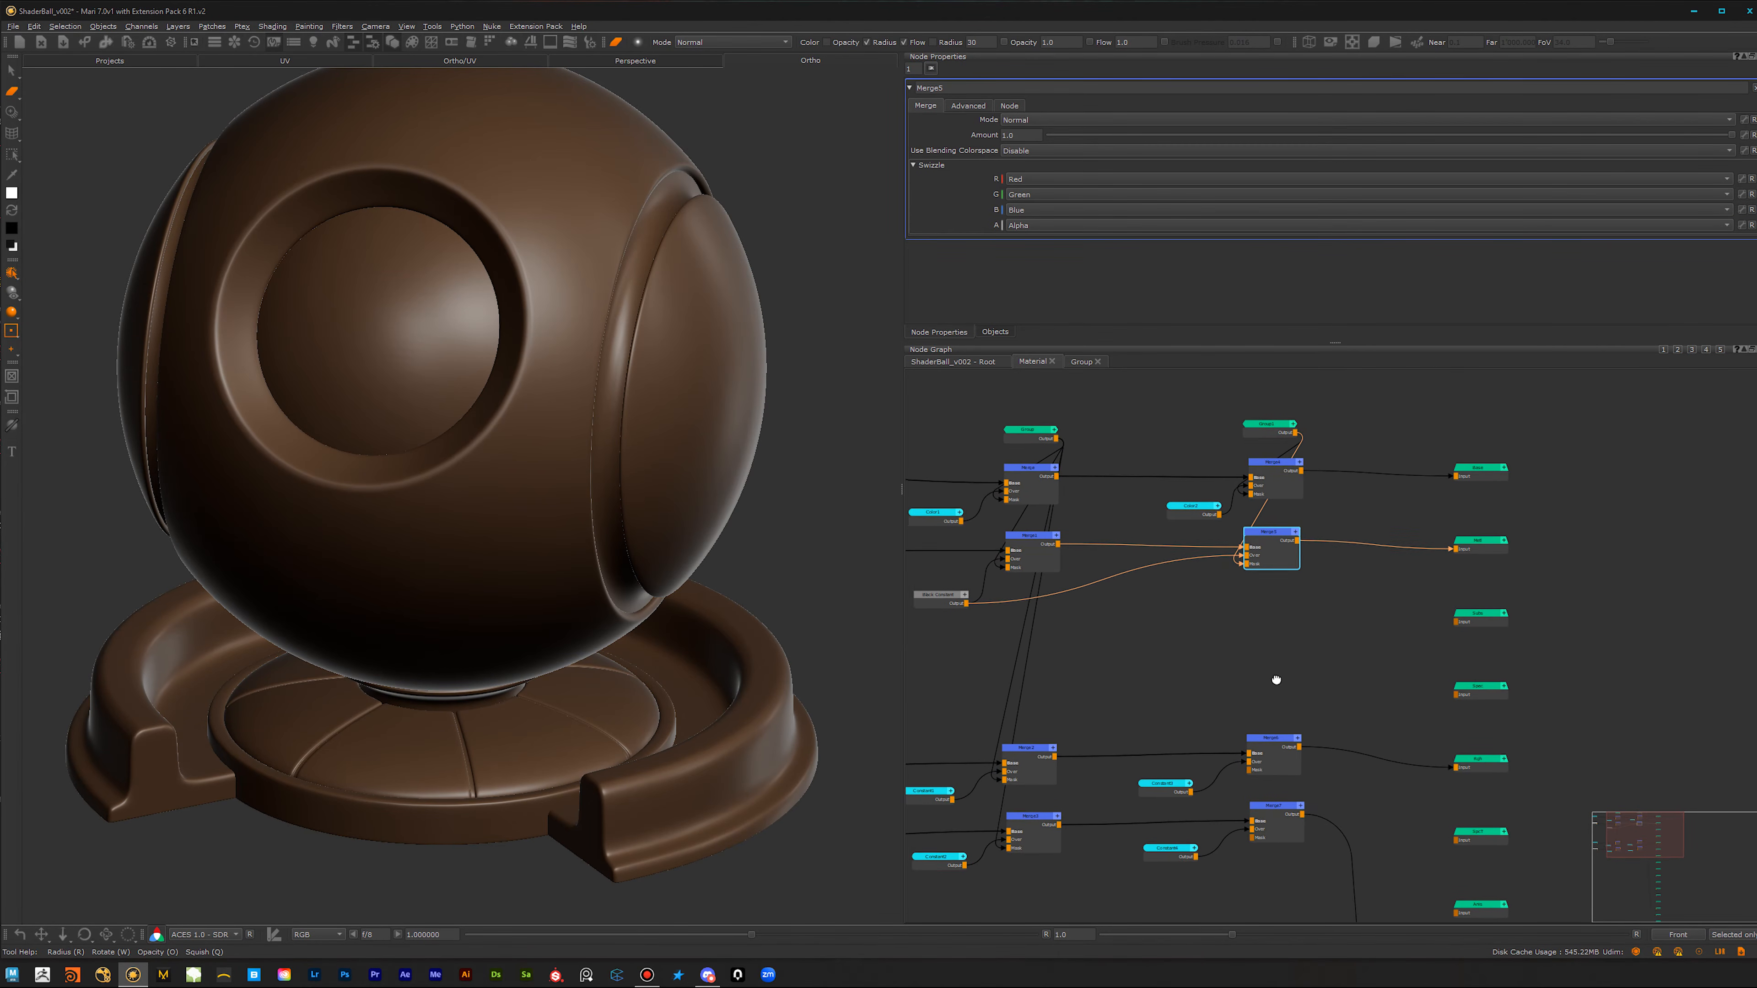
left_click(1262, 454)
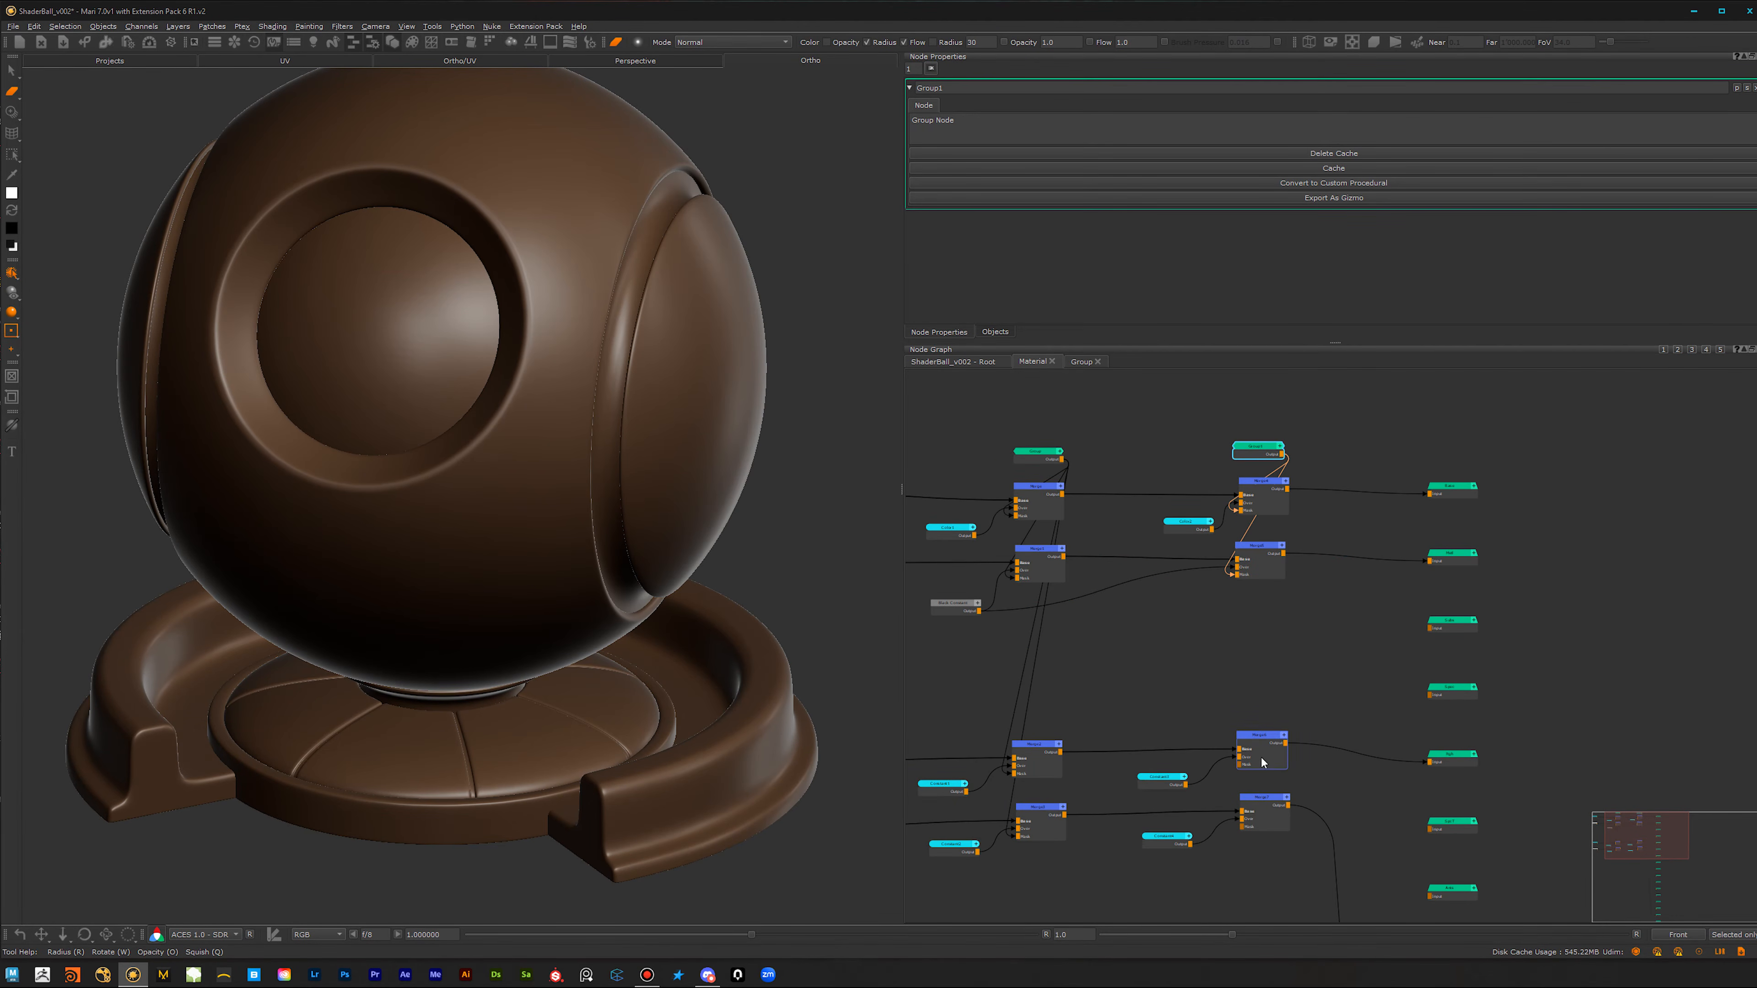
left_click(1258, 756)
left_click(1262, 454)
left_click(1266, 817)
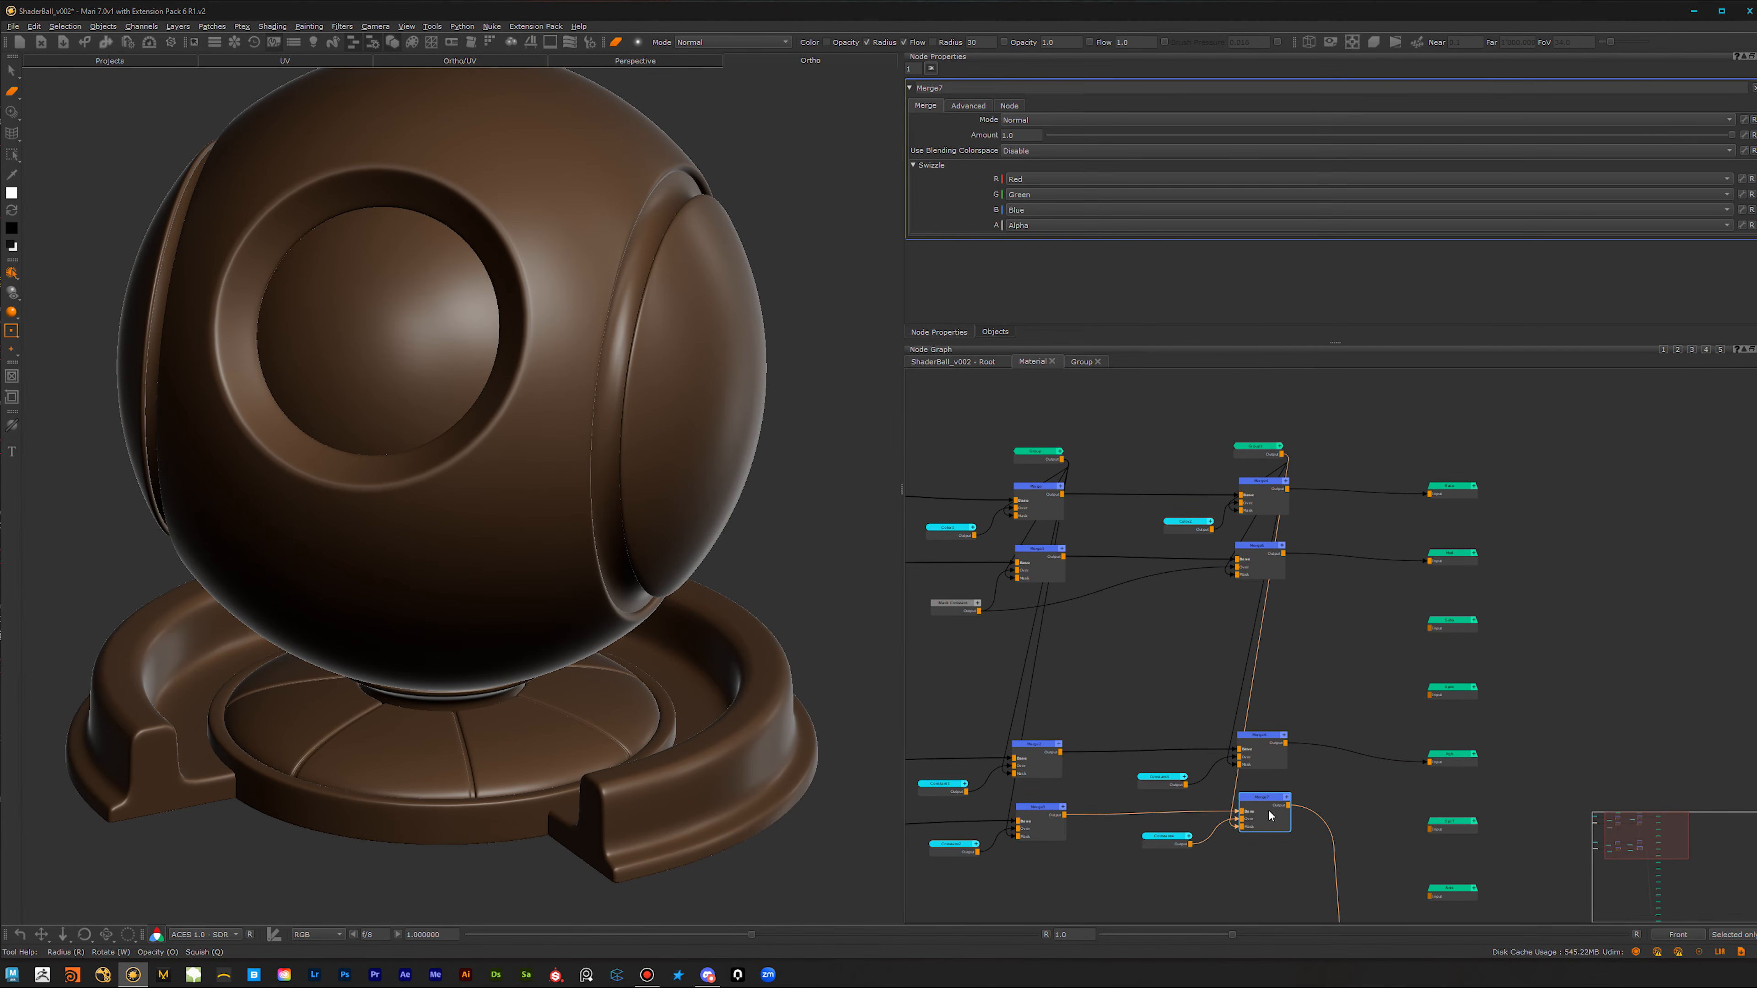
Step: Review the brown layer's mask connections and compare the Group1 properties with the first Group's exposed Levels controls
scroll(1306, 686, "down", 1)
middle_click_drag(1276, 638, 1268, 699)
scroll(1269, 699, "up", 2)
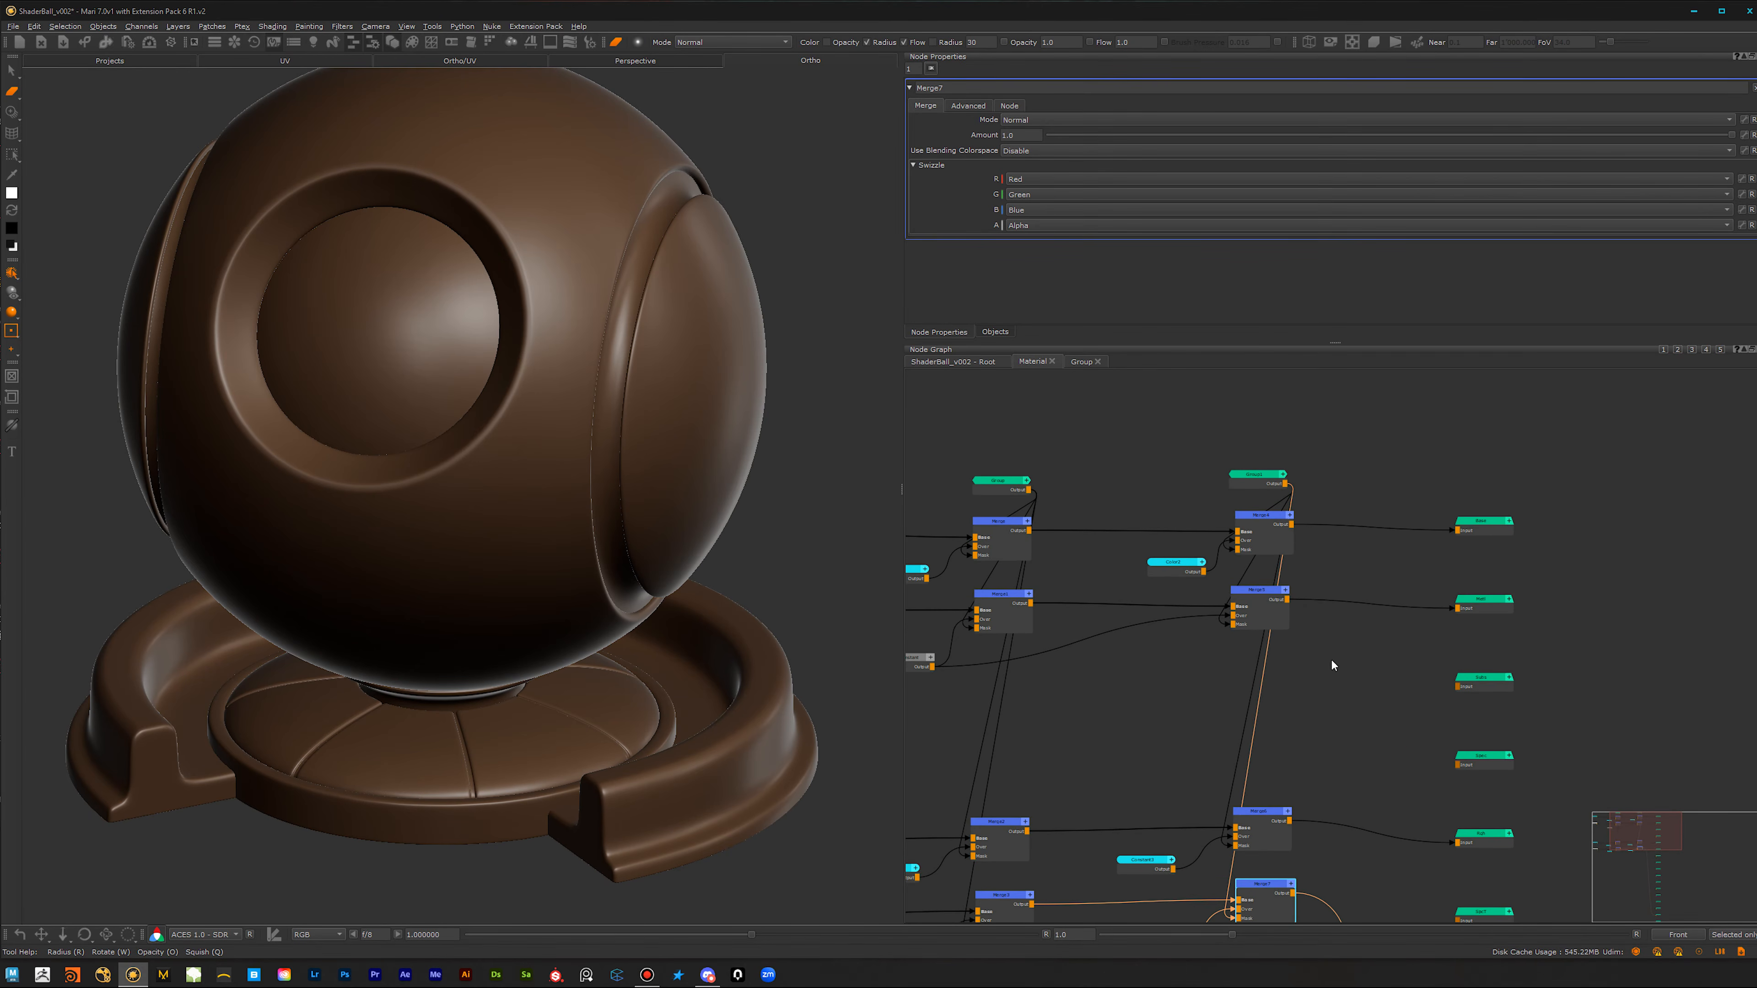
left_click(1257, 484)
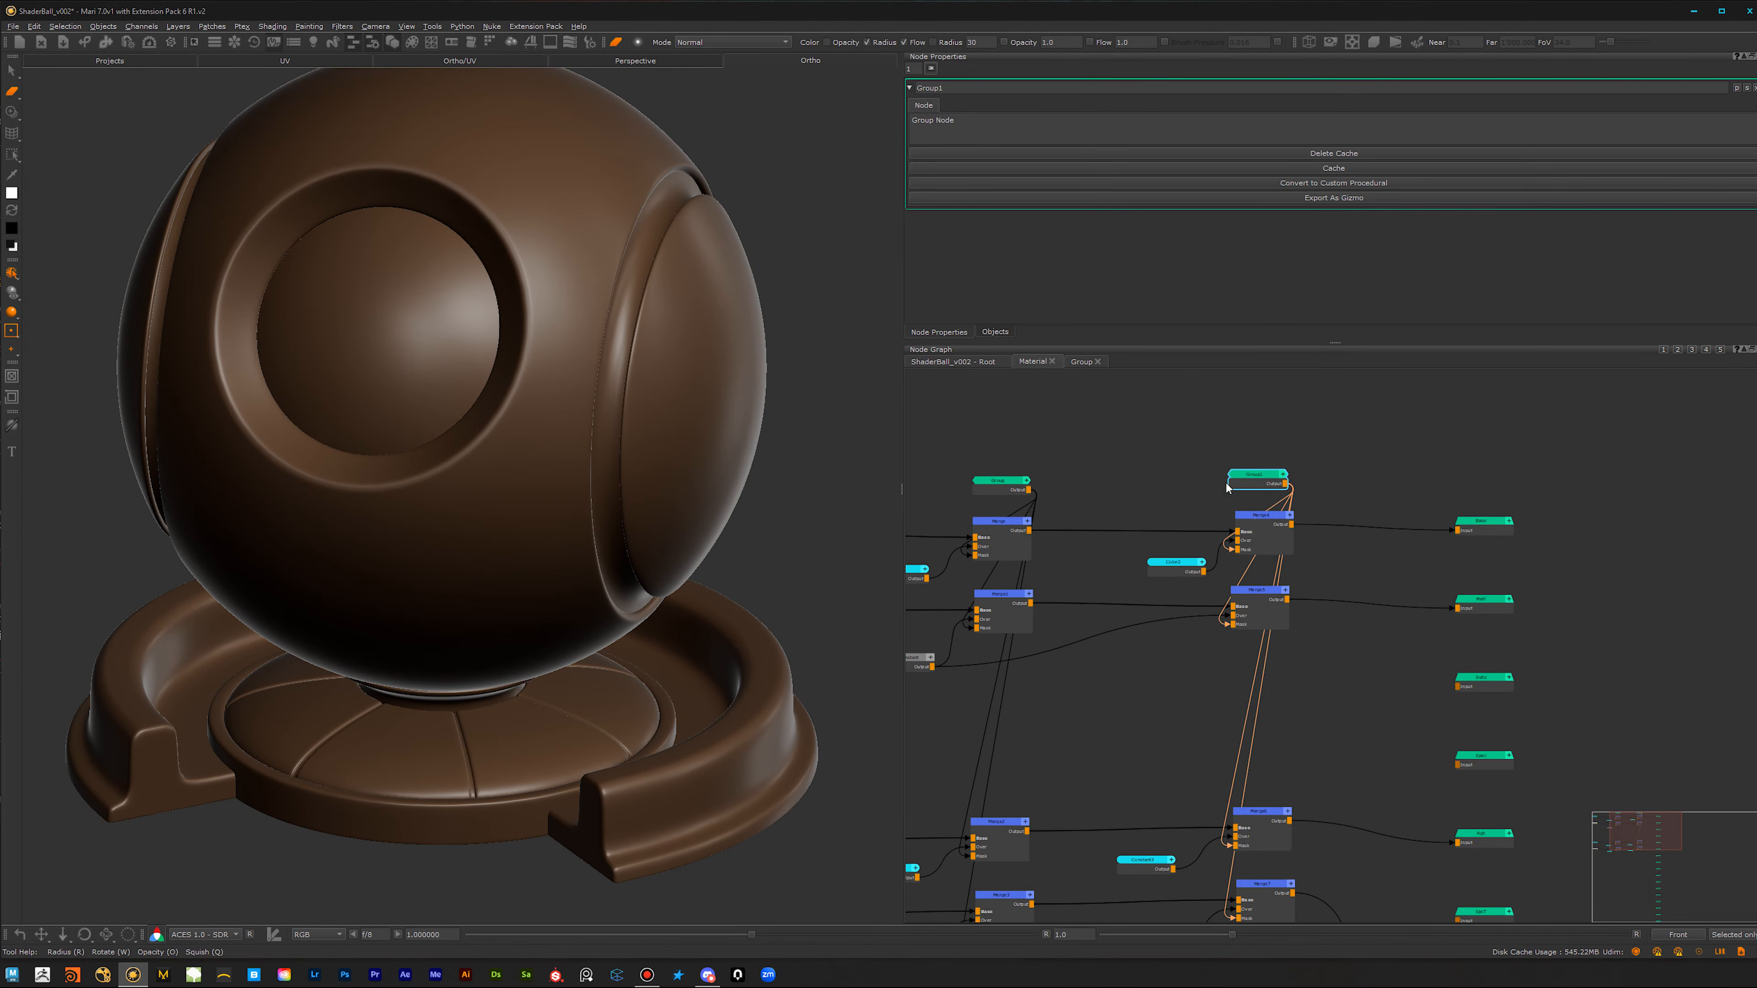
left_click(1028, 487)
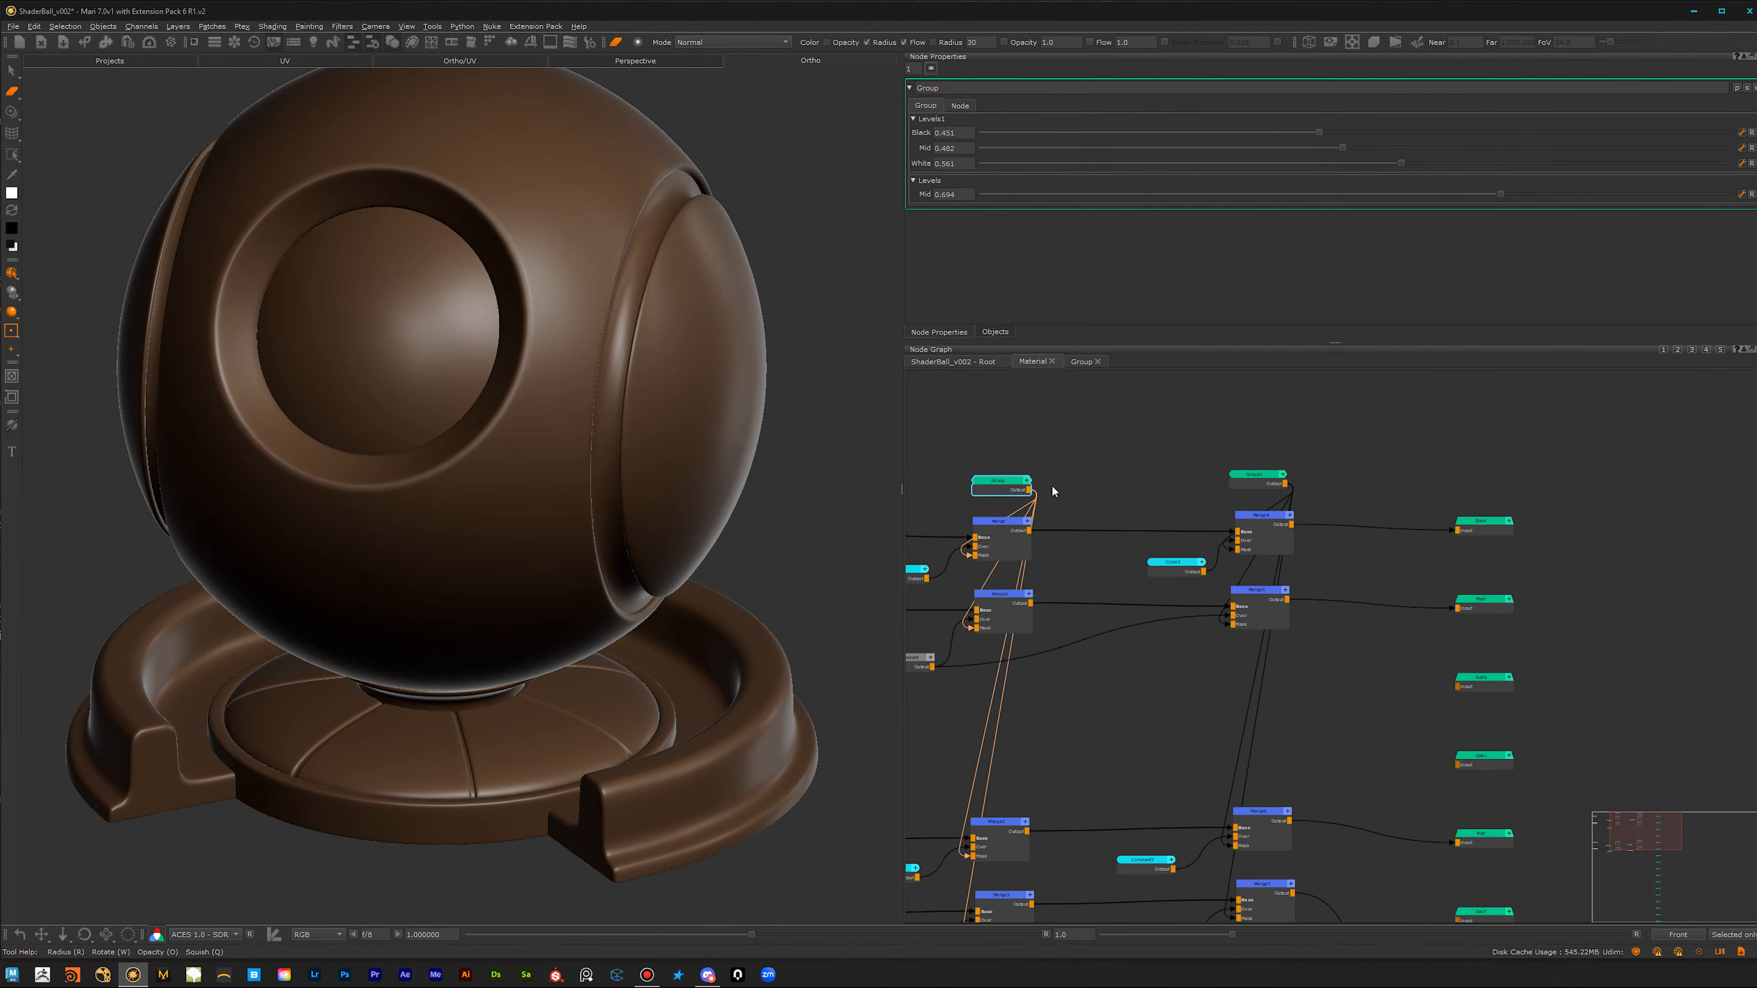
left_click(1269, 478)
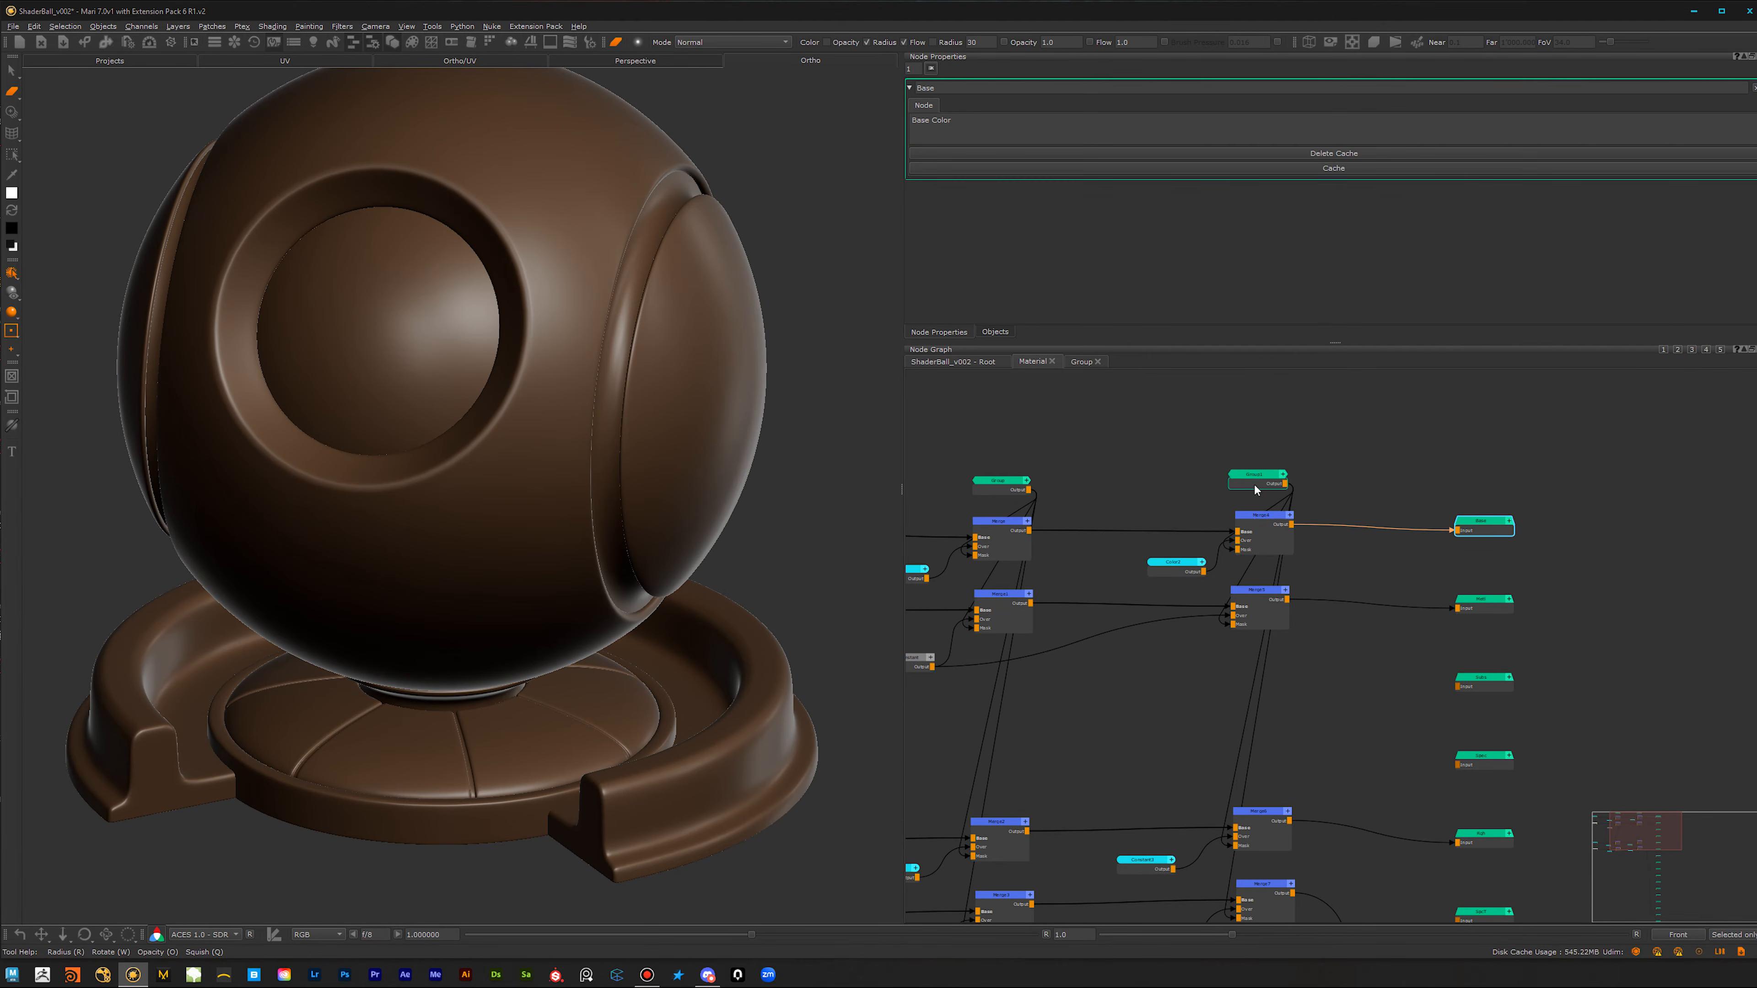
left_click(1272, 541)
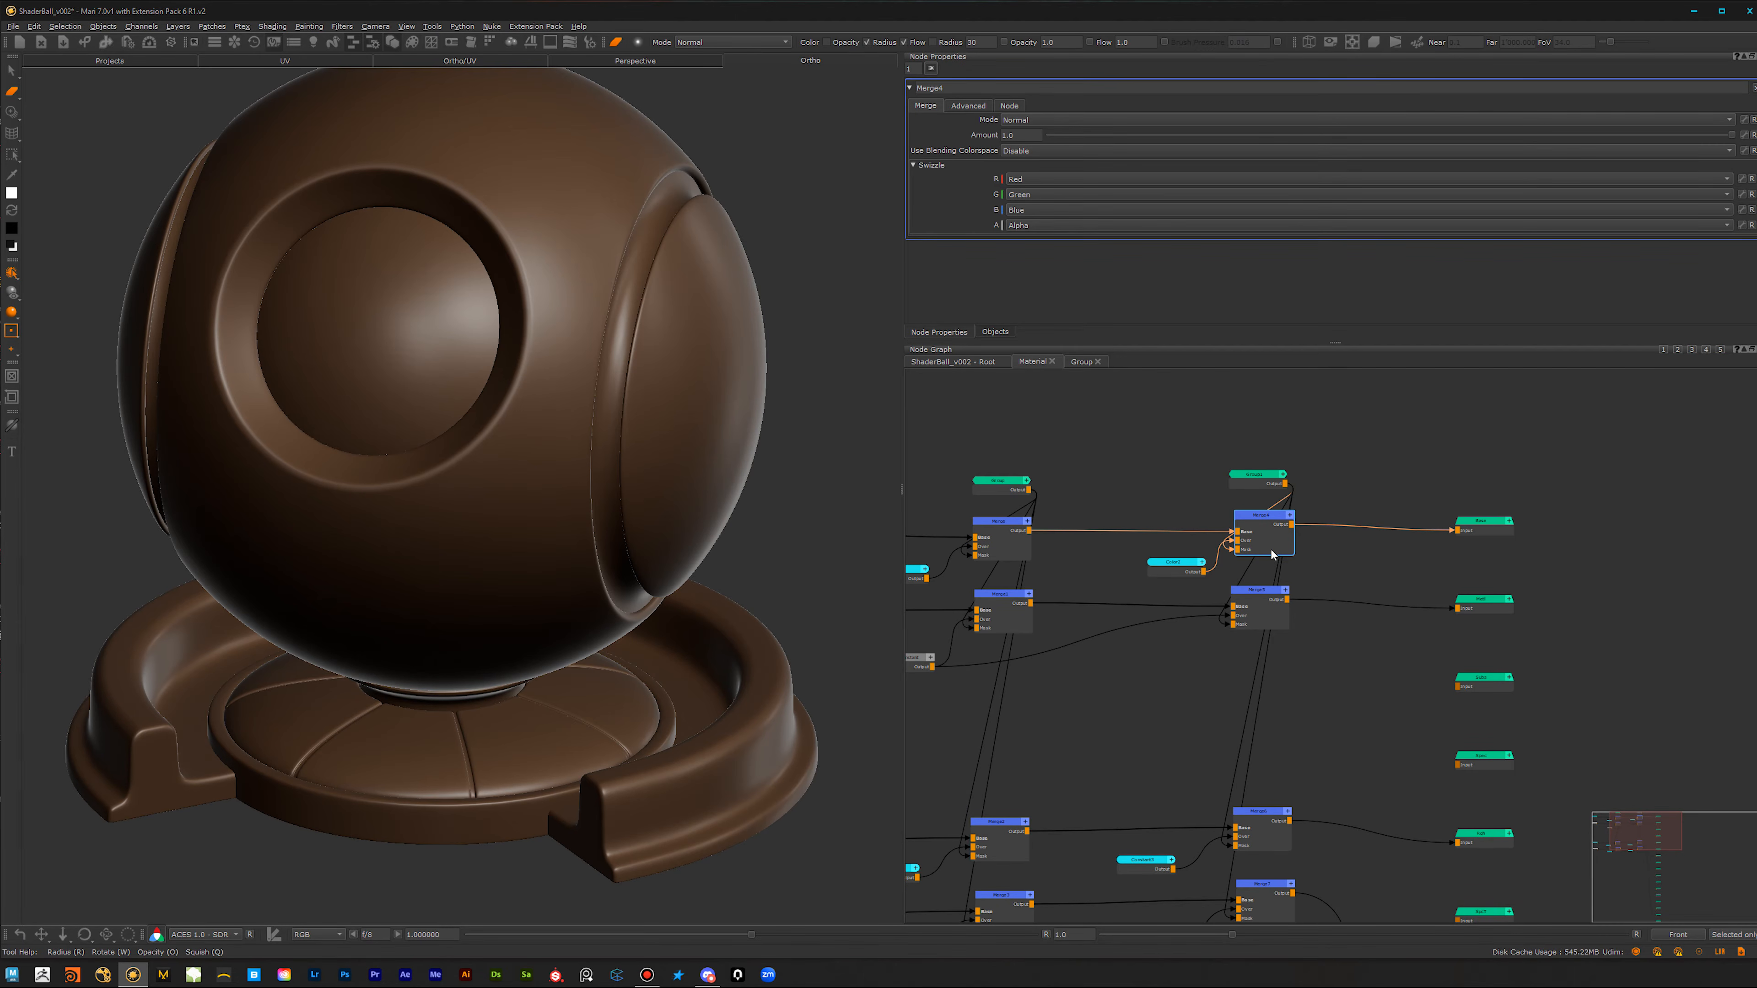
scroll(1331, 623, "up", 5)
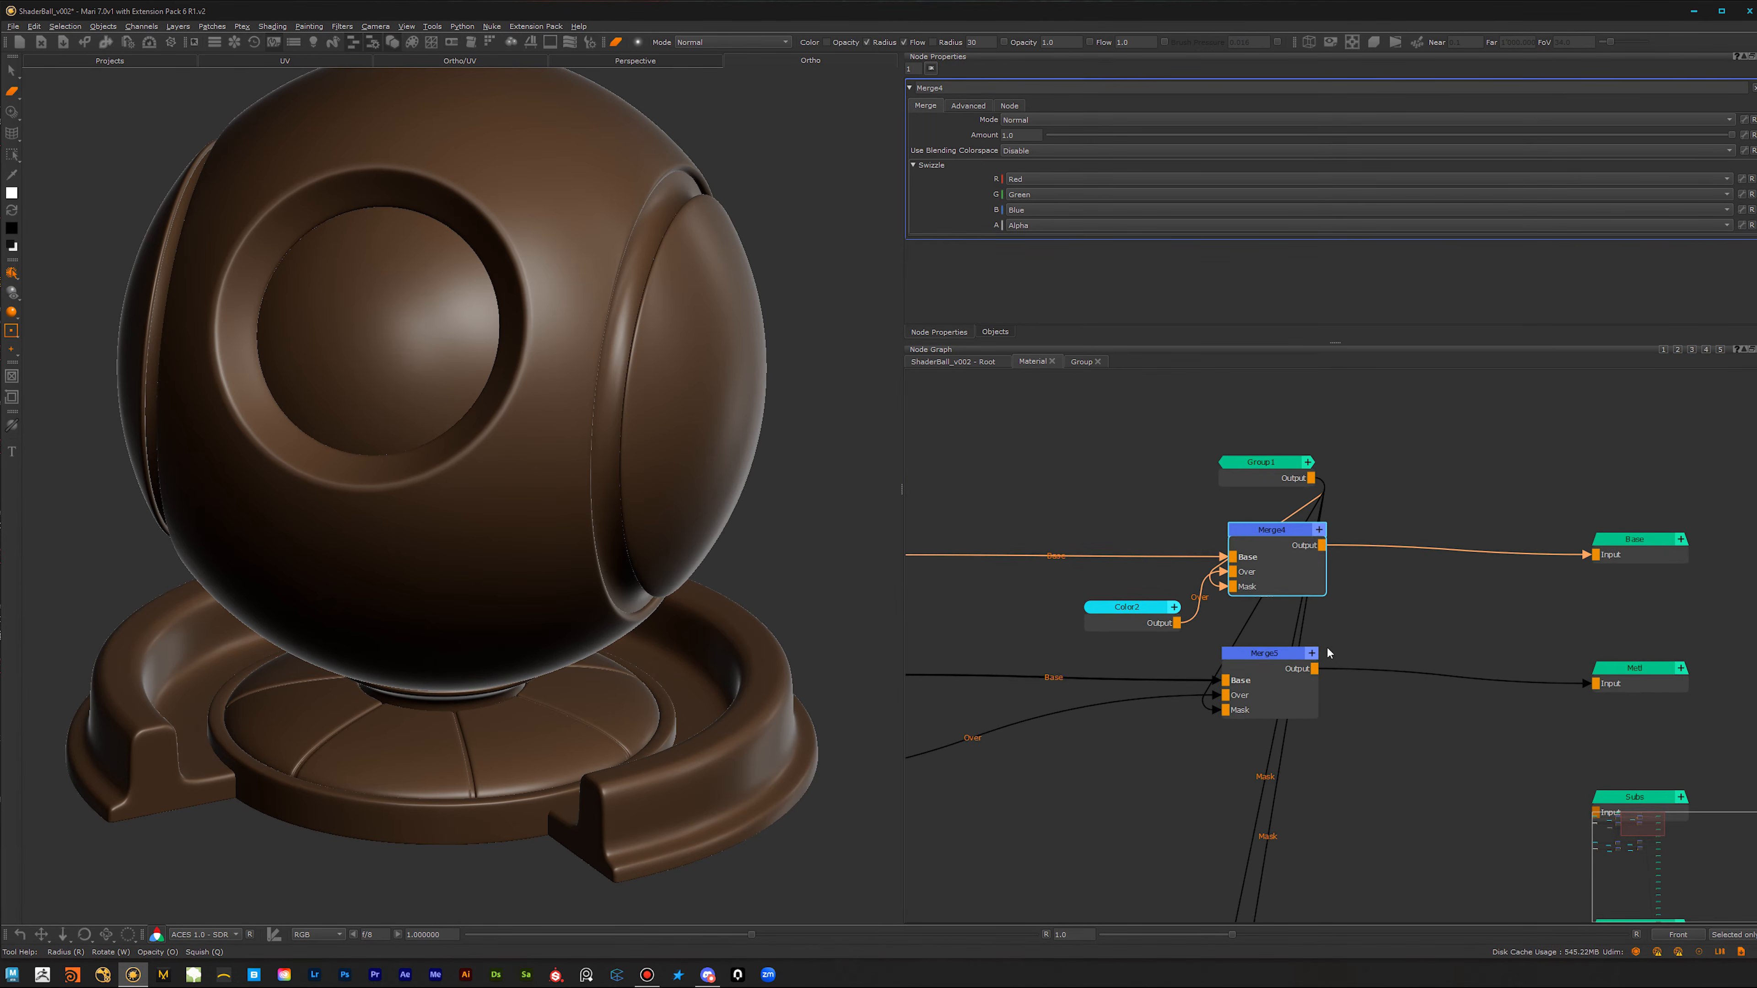
scroll(1334, 713, "up", 2)
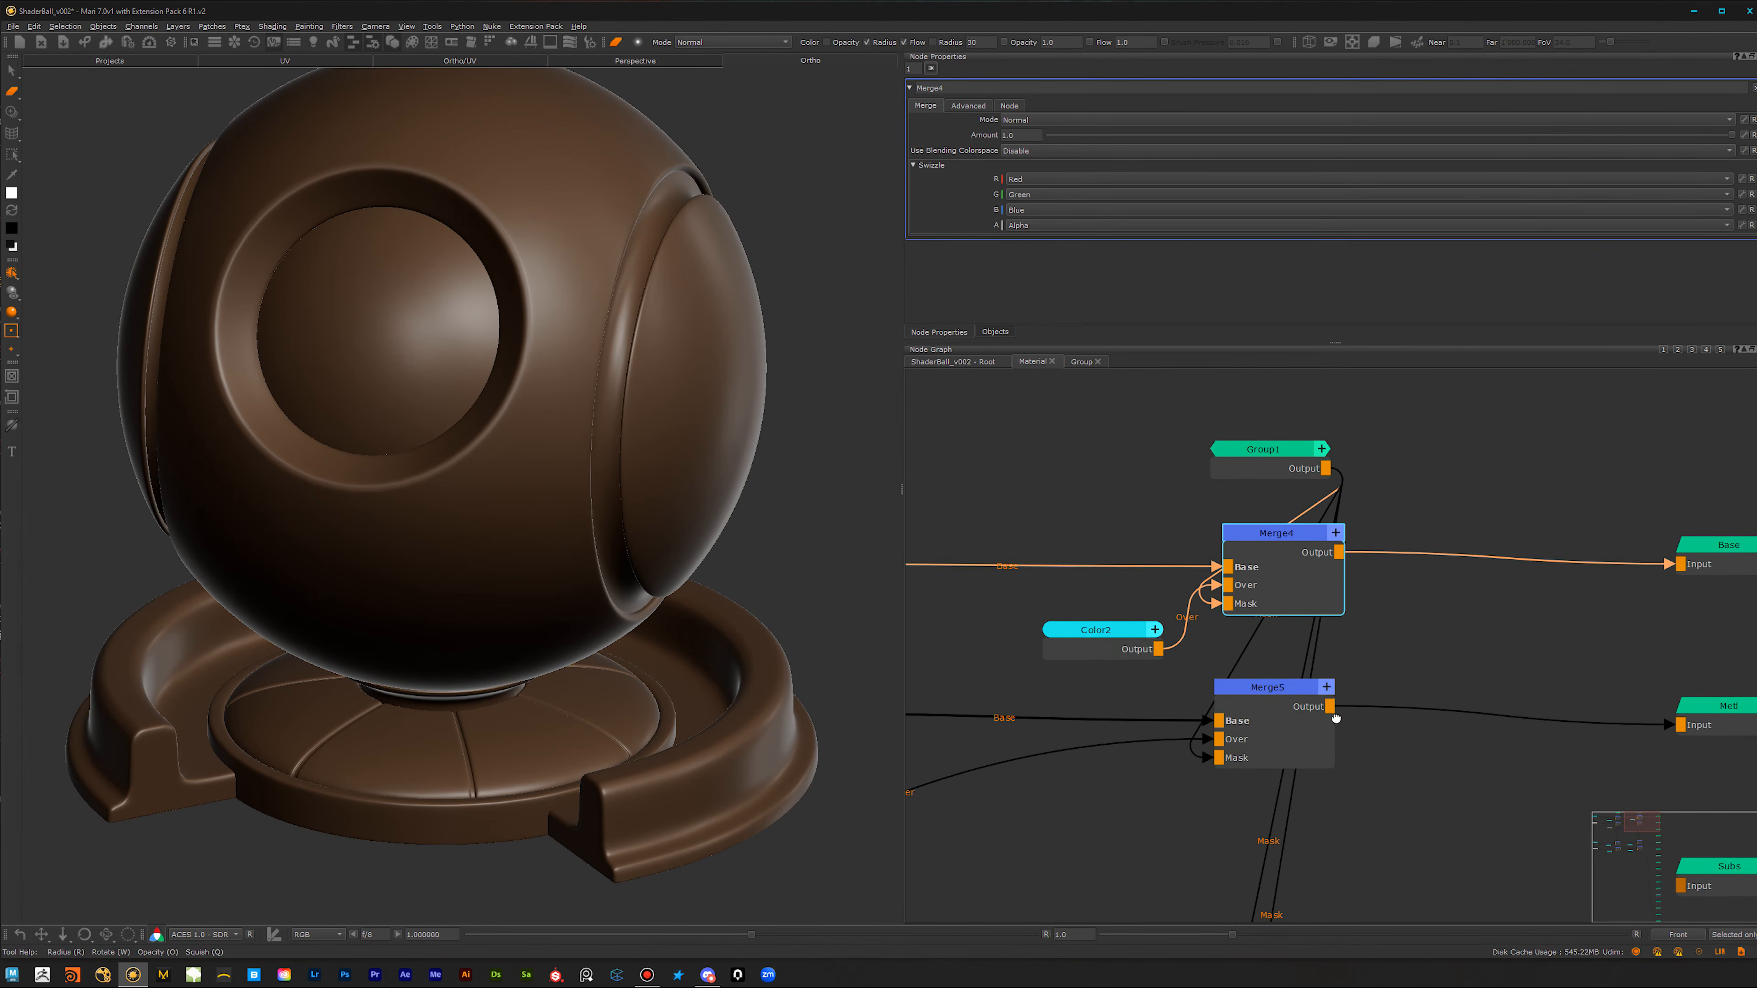
Step: Open the Group1 node's internal graph and add a Geo-Channel node to the left of its Output node
middle_click_drag(1336, 717, 1324, 770)
key("ctrl")
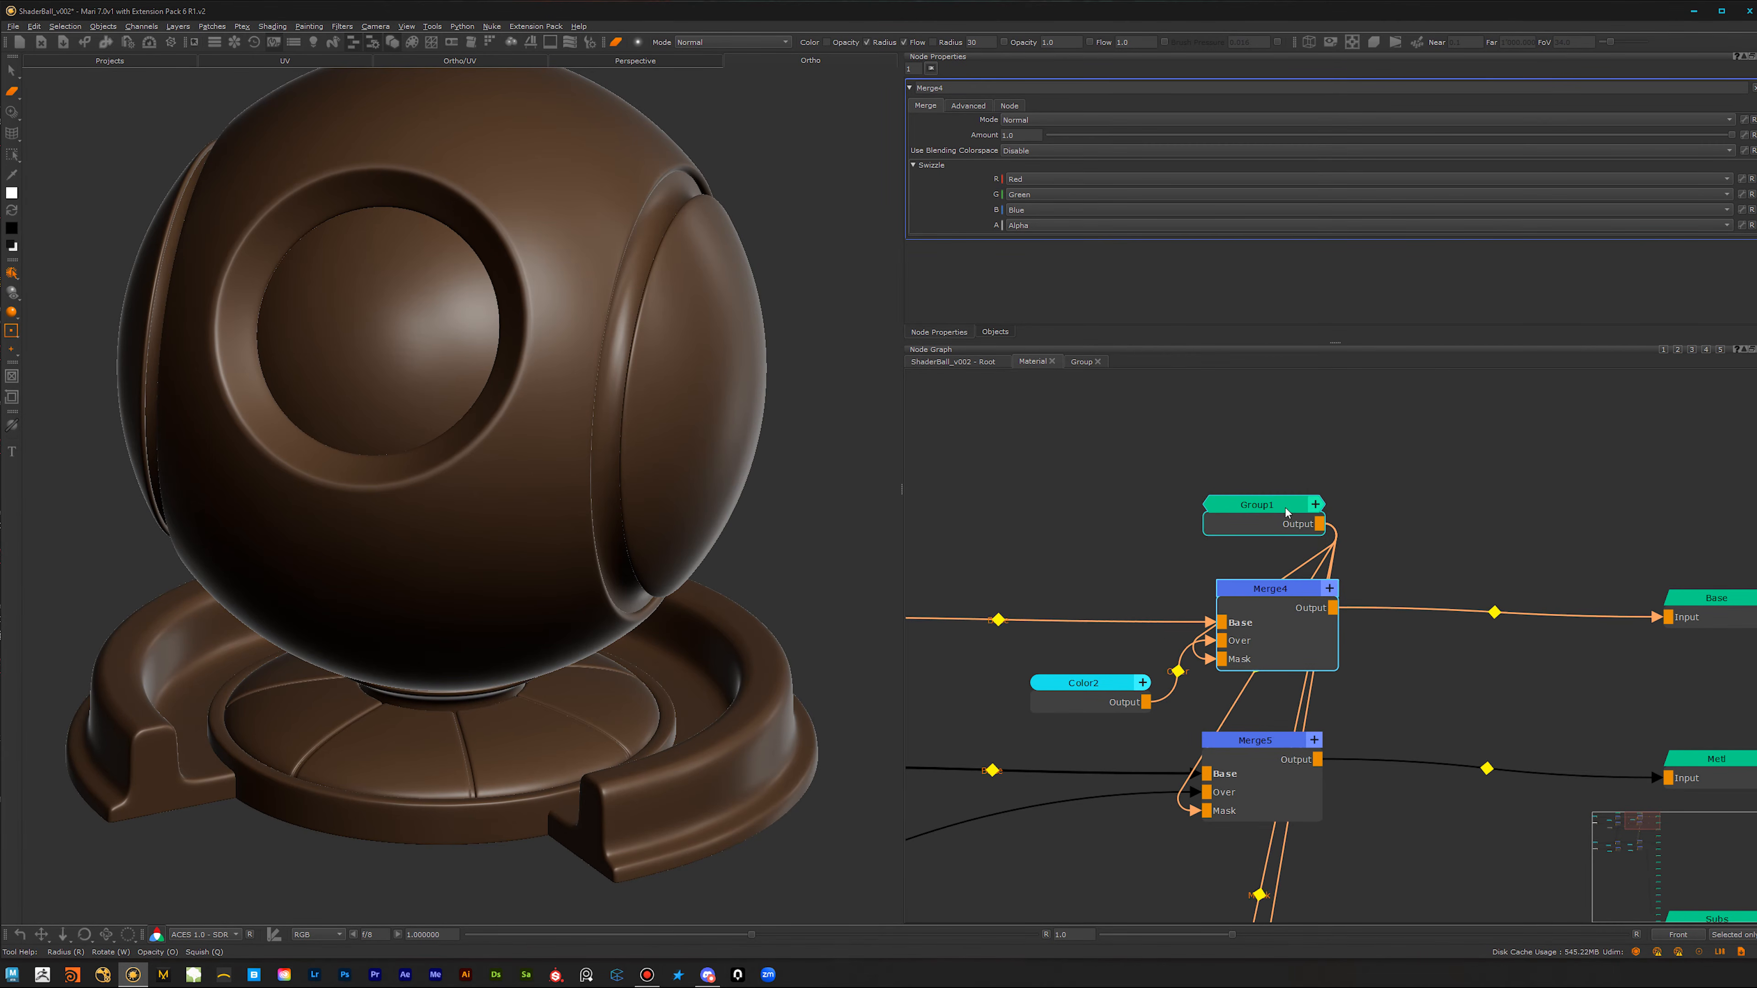
double_click(1281, 506)
middle_click_drag(1305, 633, 1455, 604)
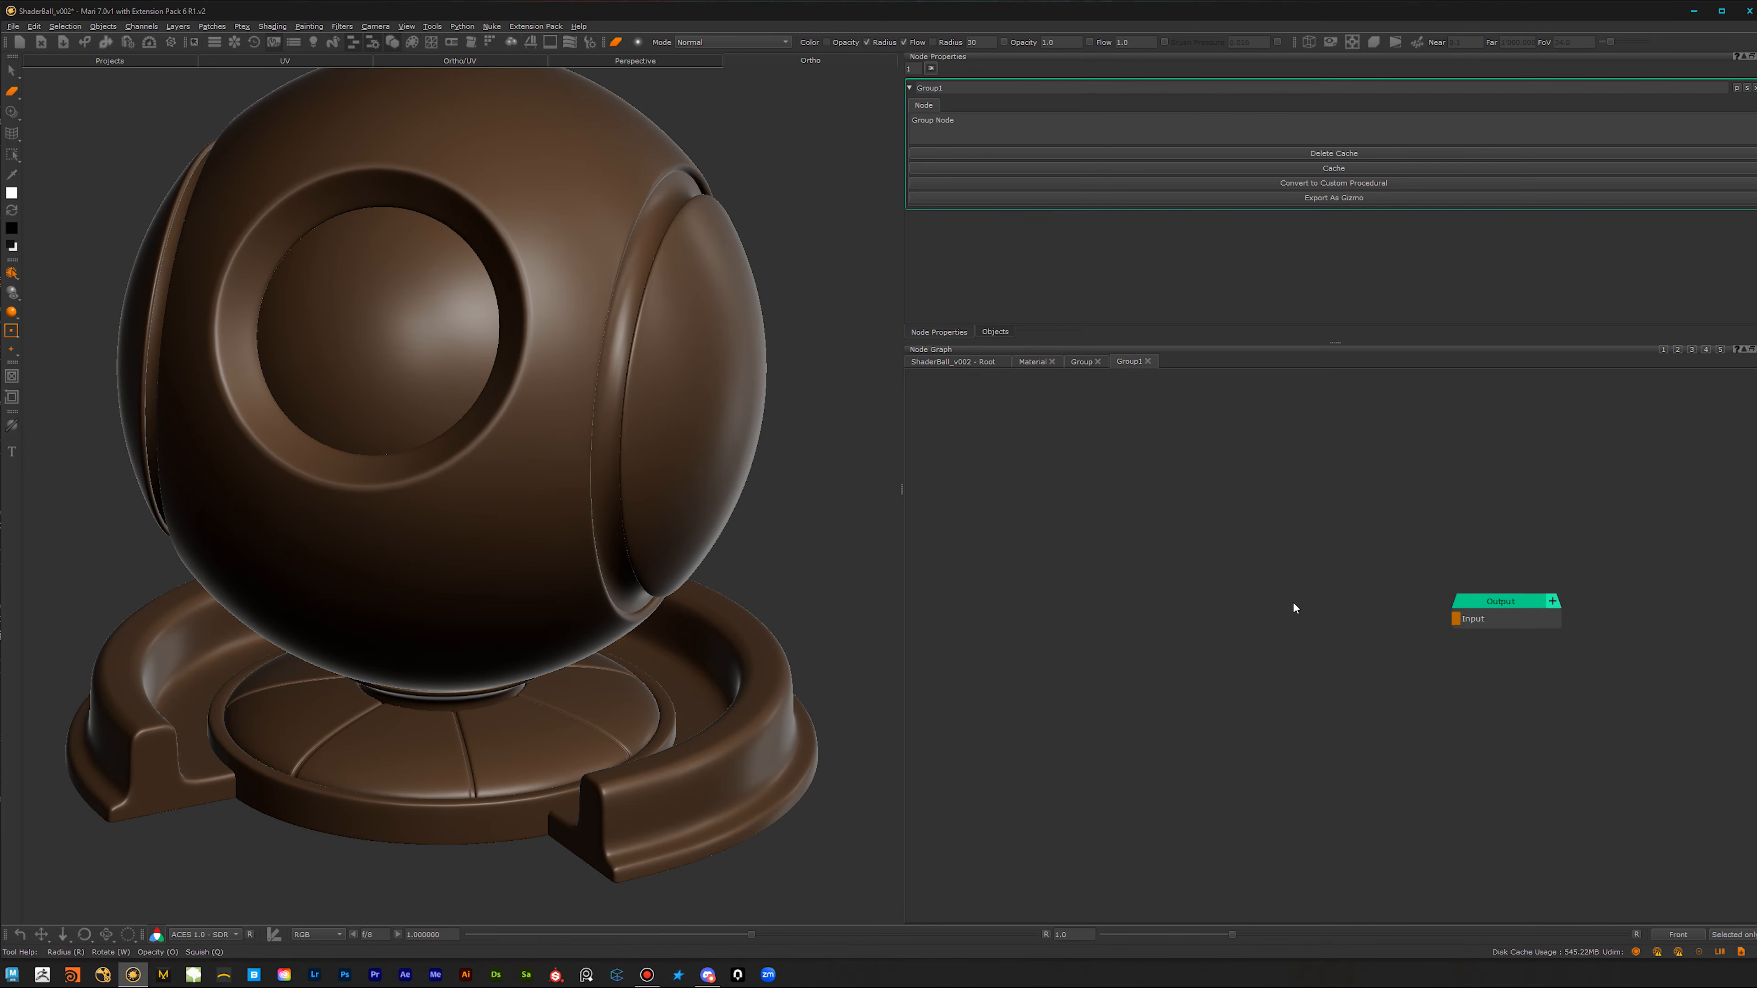
key("Tab")
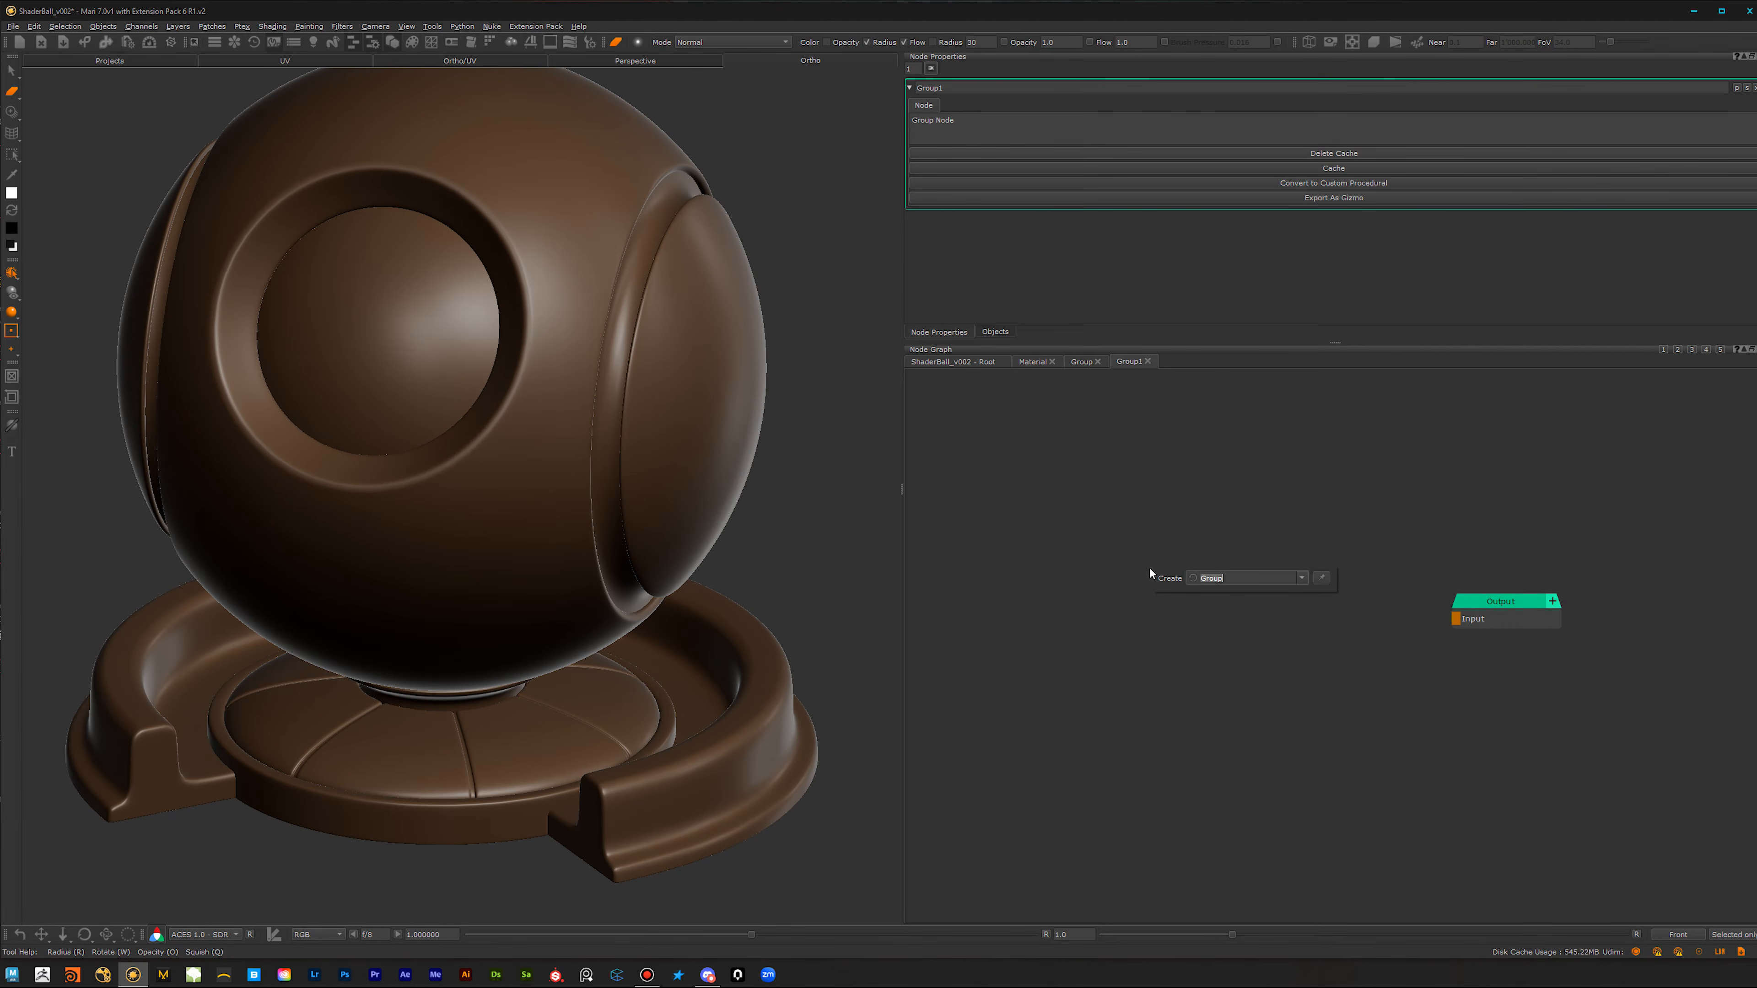
type("geo")
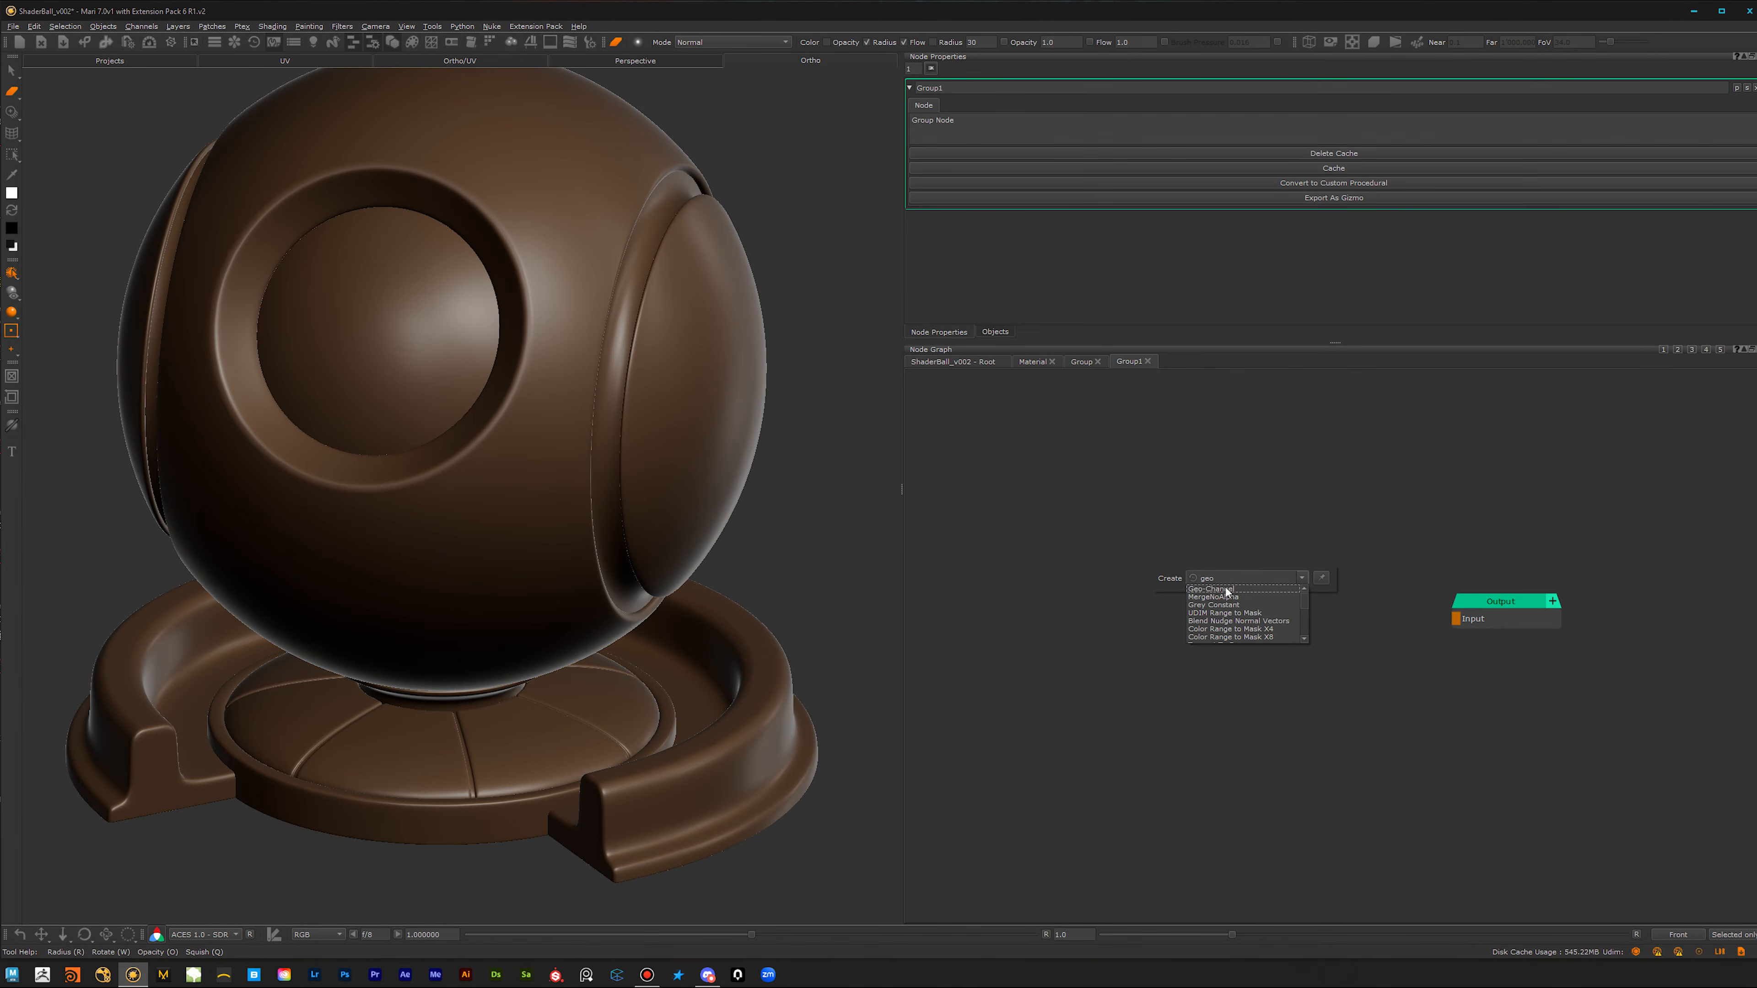
left_click(1226, 590)
left_click(1076, 658)
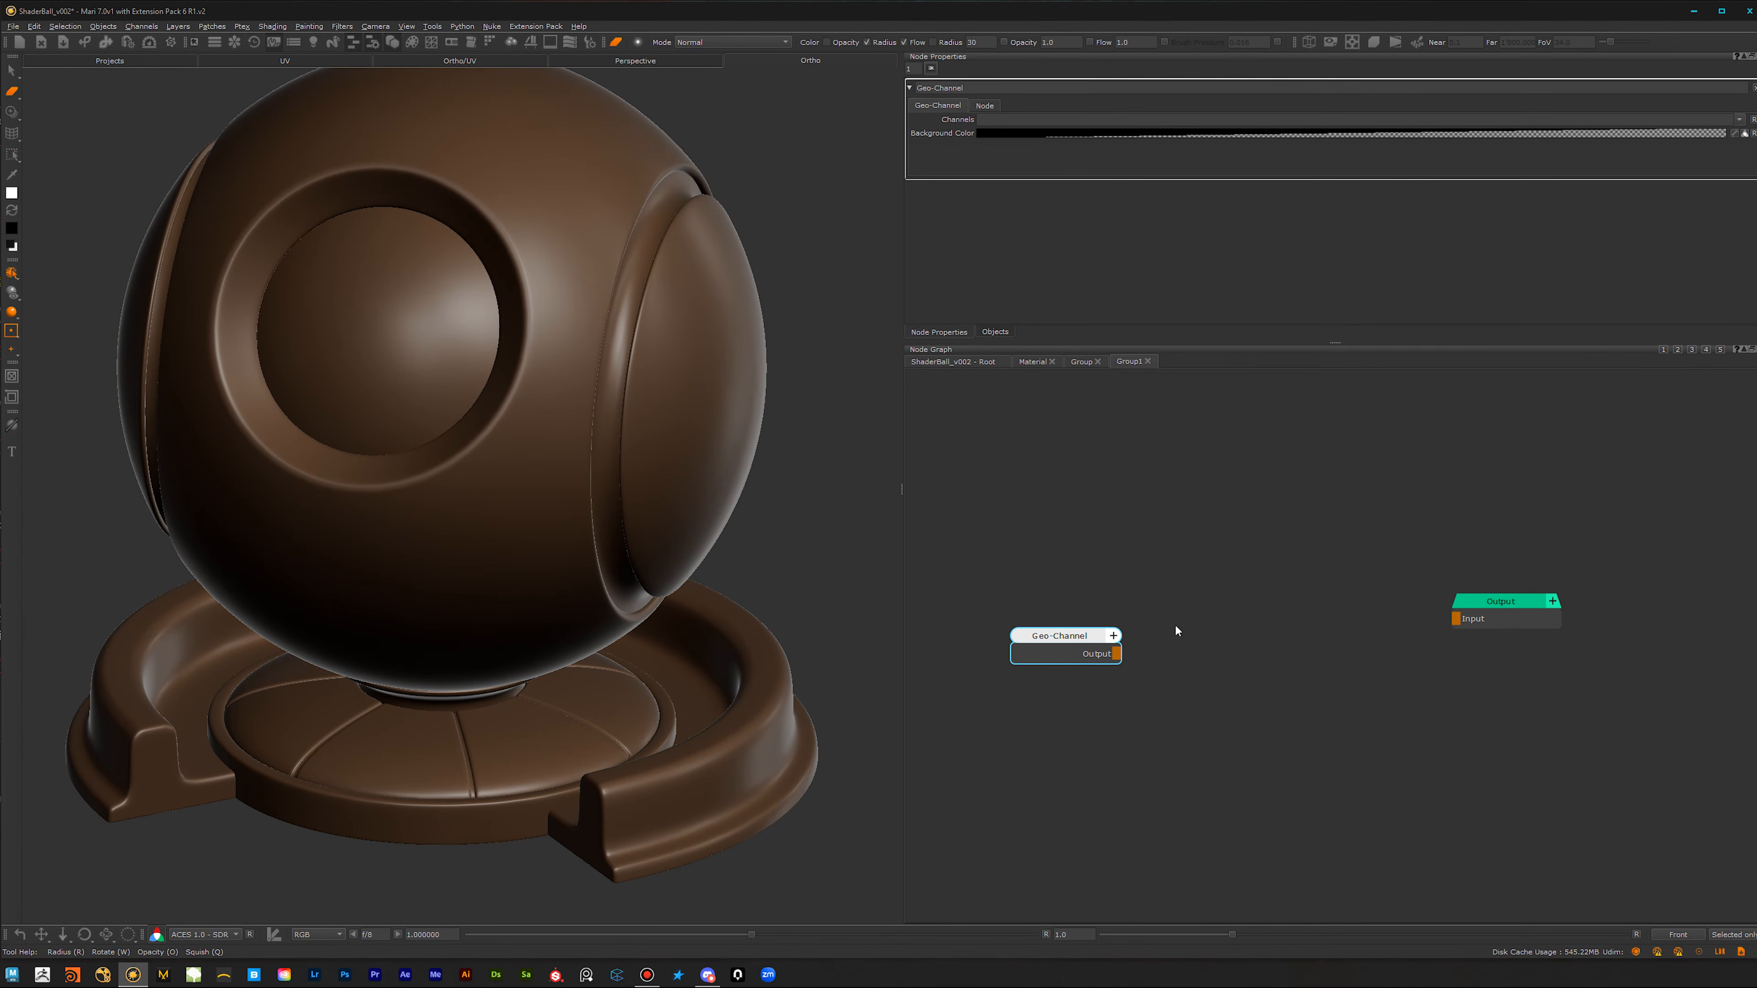
Step: Connect the Geo-Channel to the group's Output node and set its channel to Ambient_Occlusion
left_click_drag(1455, 618, 1047, 633)
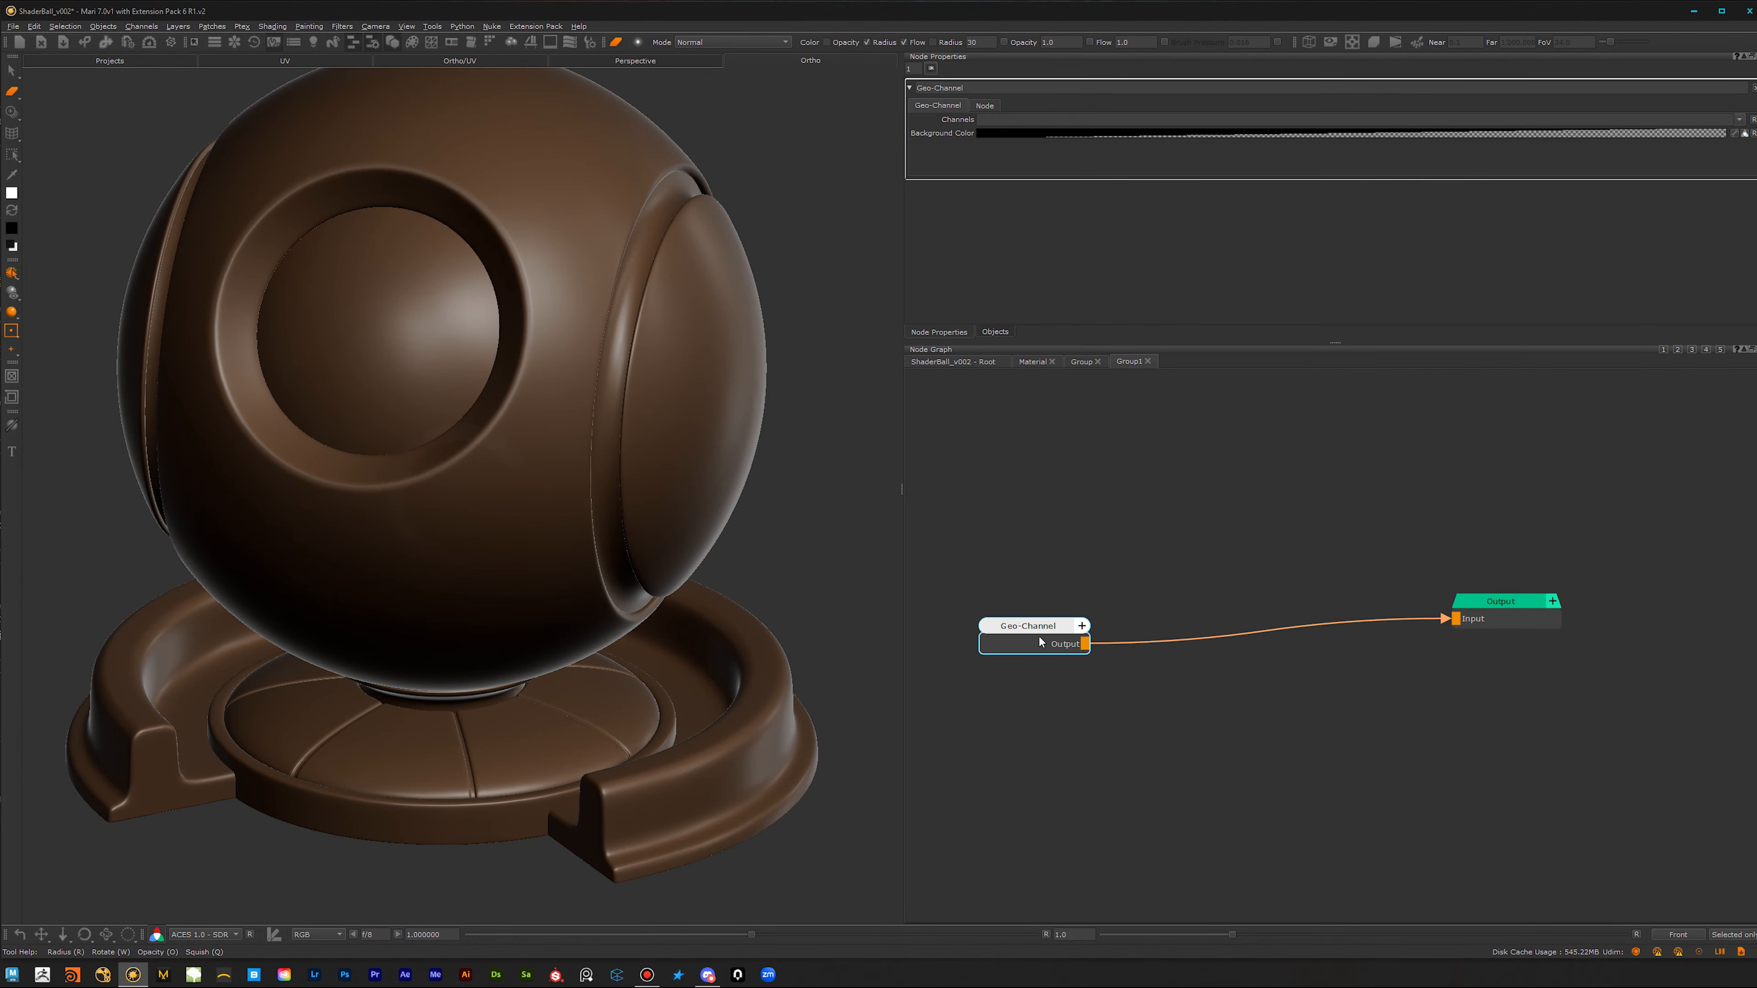
left_click(1739, 120)
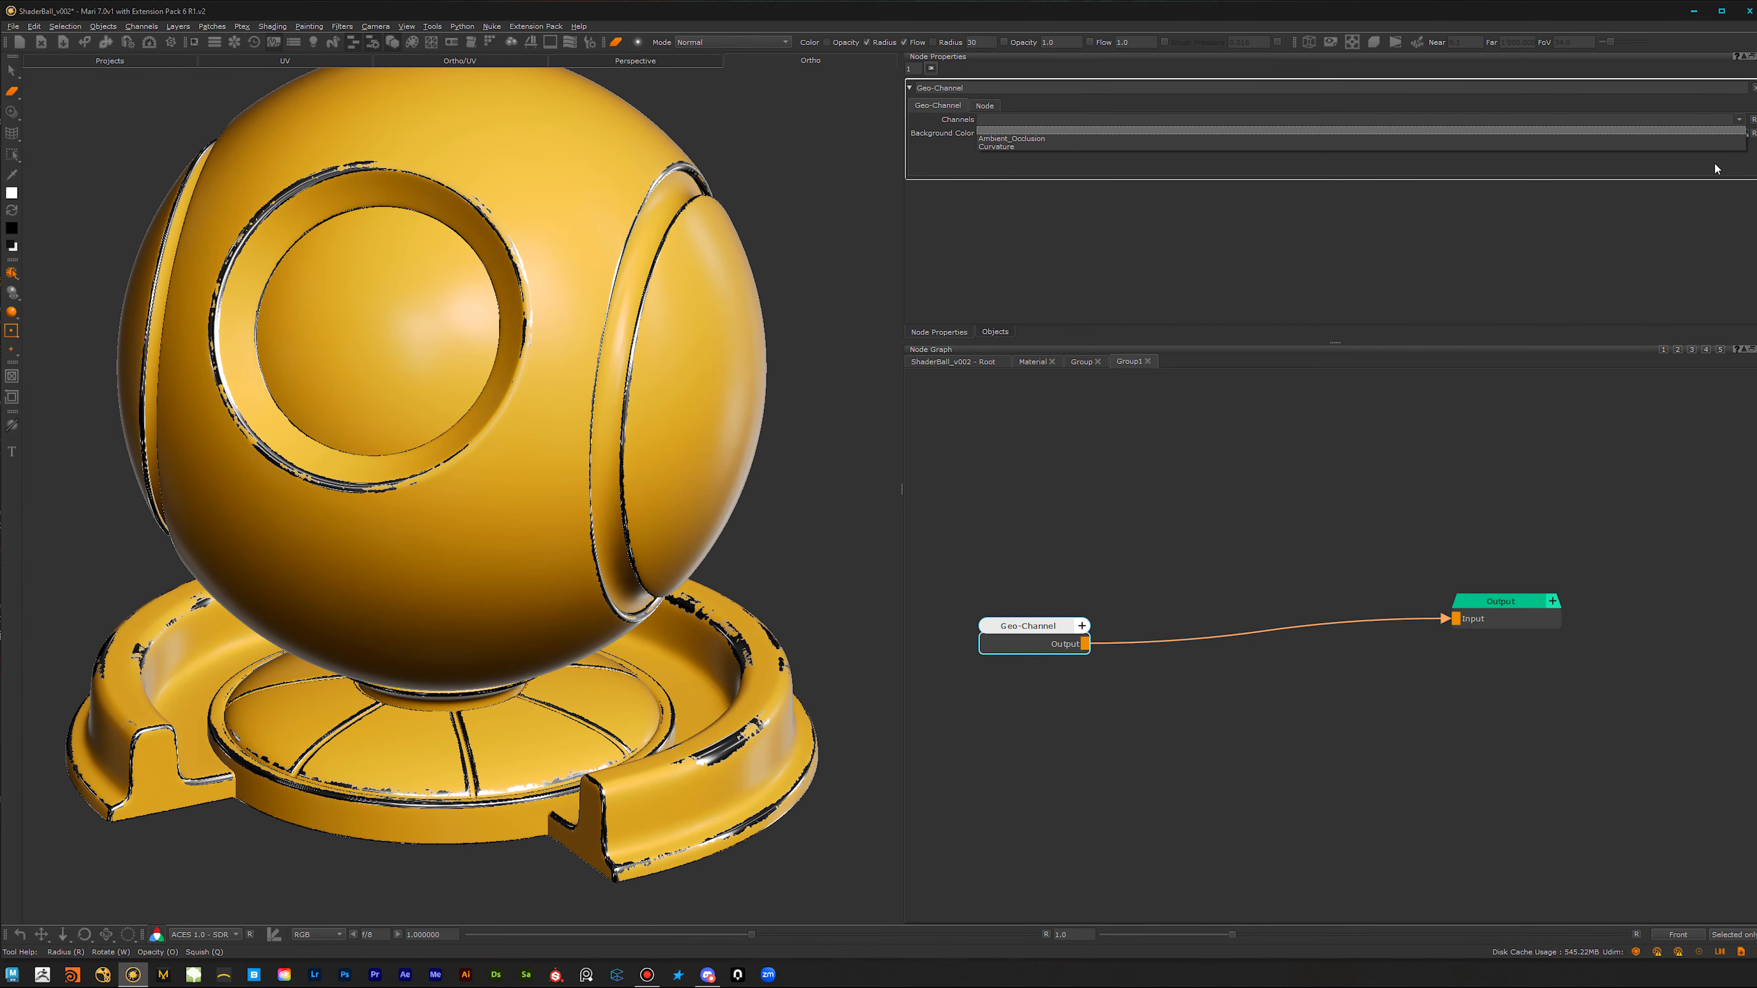
left_click(1700, 139)
Step: Insert an Invert node between the Ambient_Occlusion Geo-Channel and the Output node
scroll(1109, 706, "down", 2)
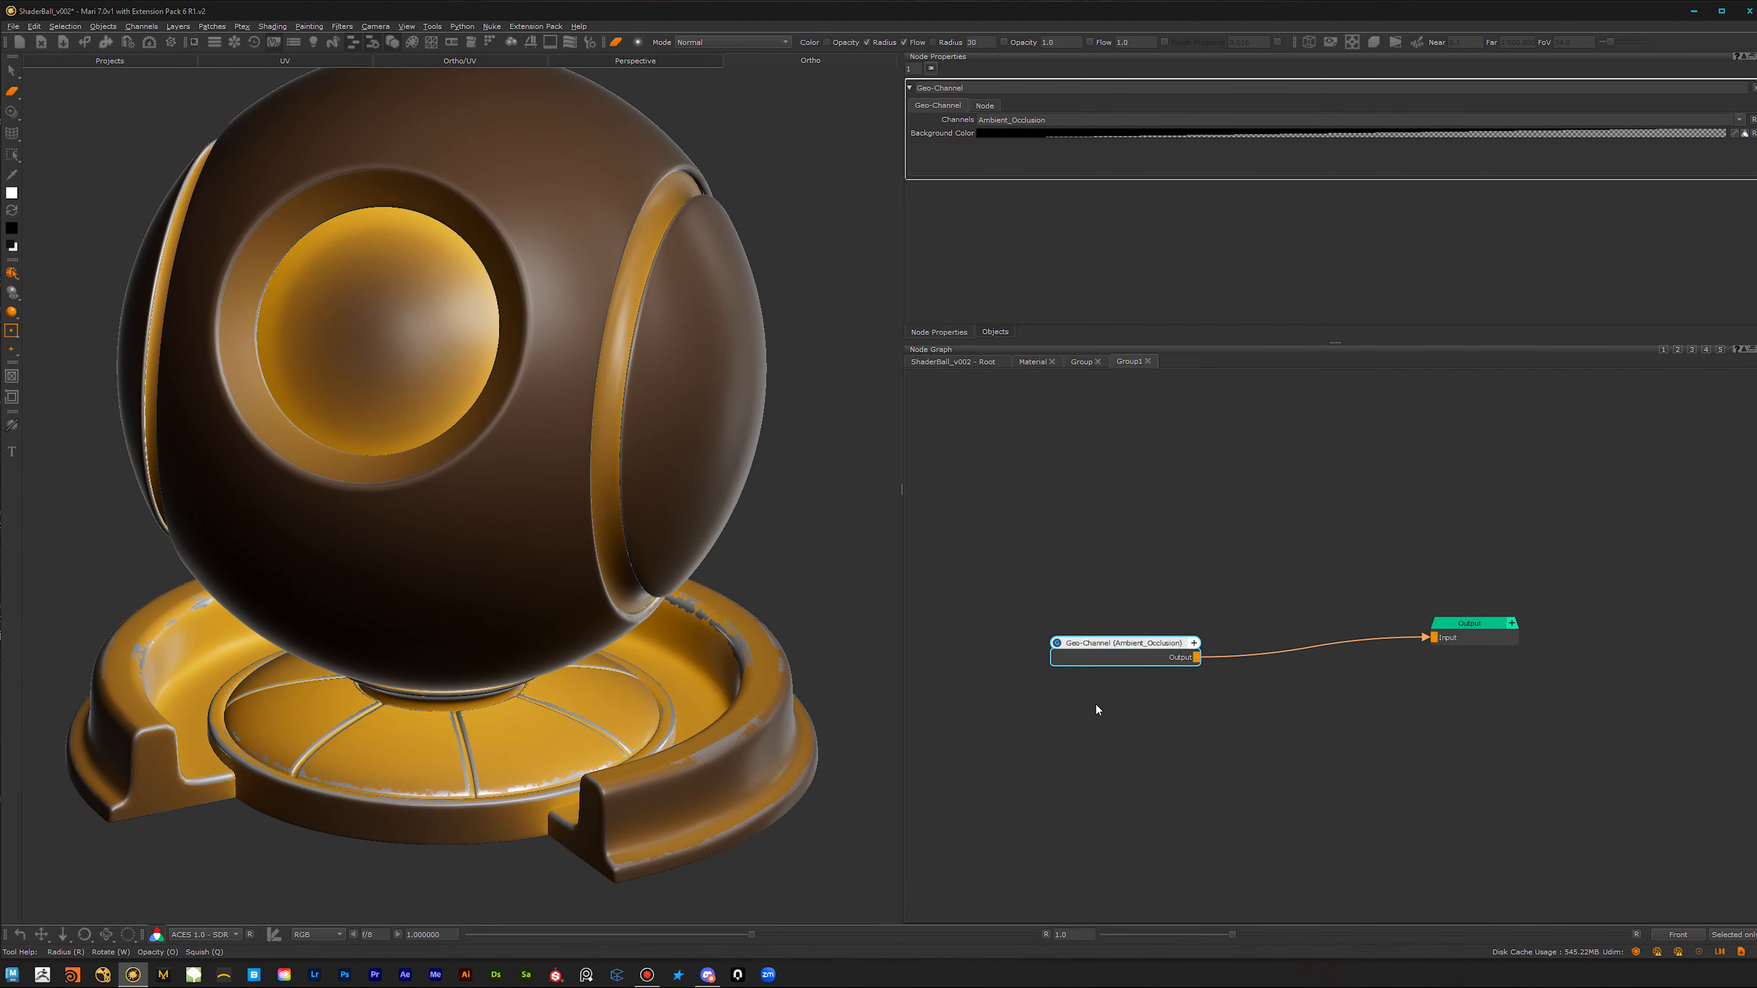
left_click_drag(1169, 661, 1049, 651)
key("Tab")
type("inv")
key("Down")
key("Return")
left_click(1256, 643)
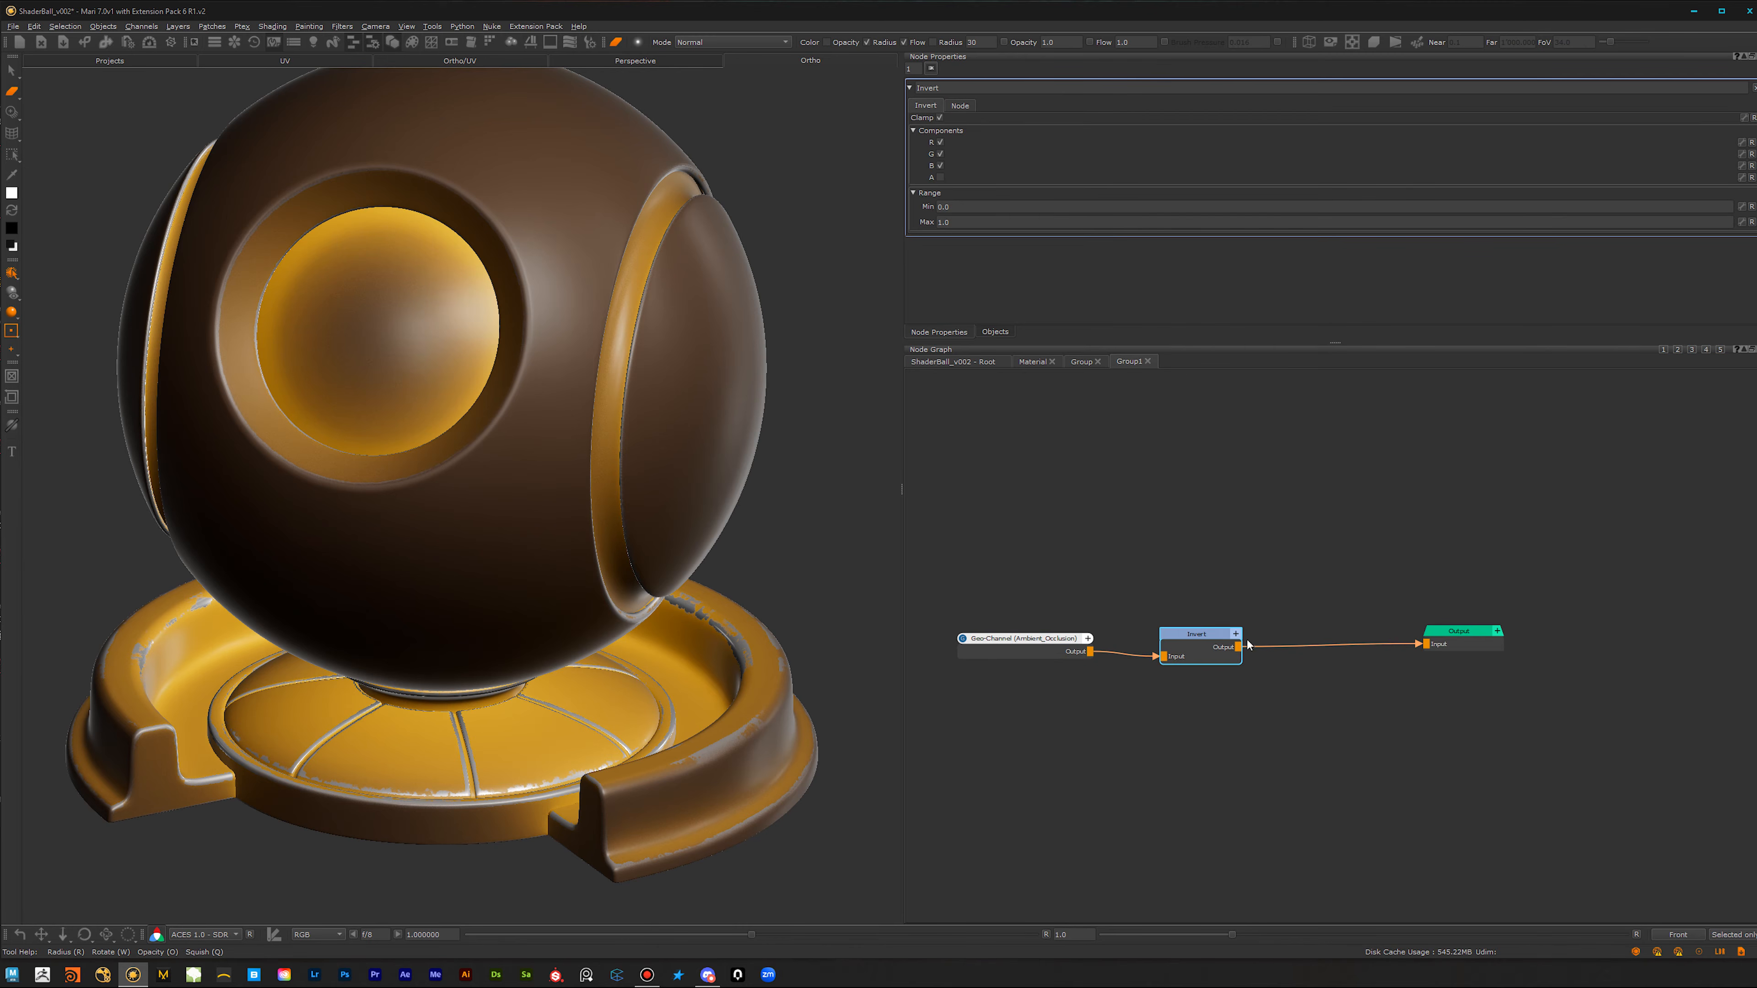
left_click_drag(1189, 655, 1177, 651)
Step: Insert a Blend Overlay node after the Invert node, feeding the group's Output
left_click_drag(498, 605, 538, 730, "alt")
right_click_drag(537, 730, 519, 667, "alt")
middle_click_drag(599, 528, 558, 596, "alt")
right_click_drag(557, 597, 554, 592, "alt")
right_click_drag(690, 682, 635, 672, "alt")
left_click_drag(1228, 557, 1022, 710)
left_click_drag(1184, 640, 1098, 656)
key("Tab")
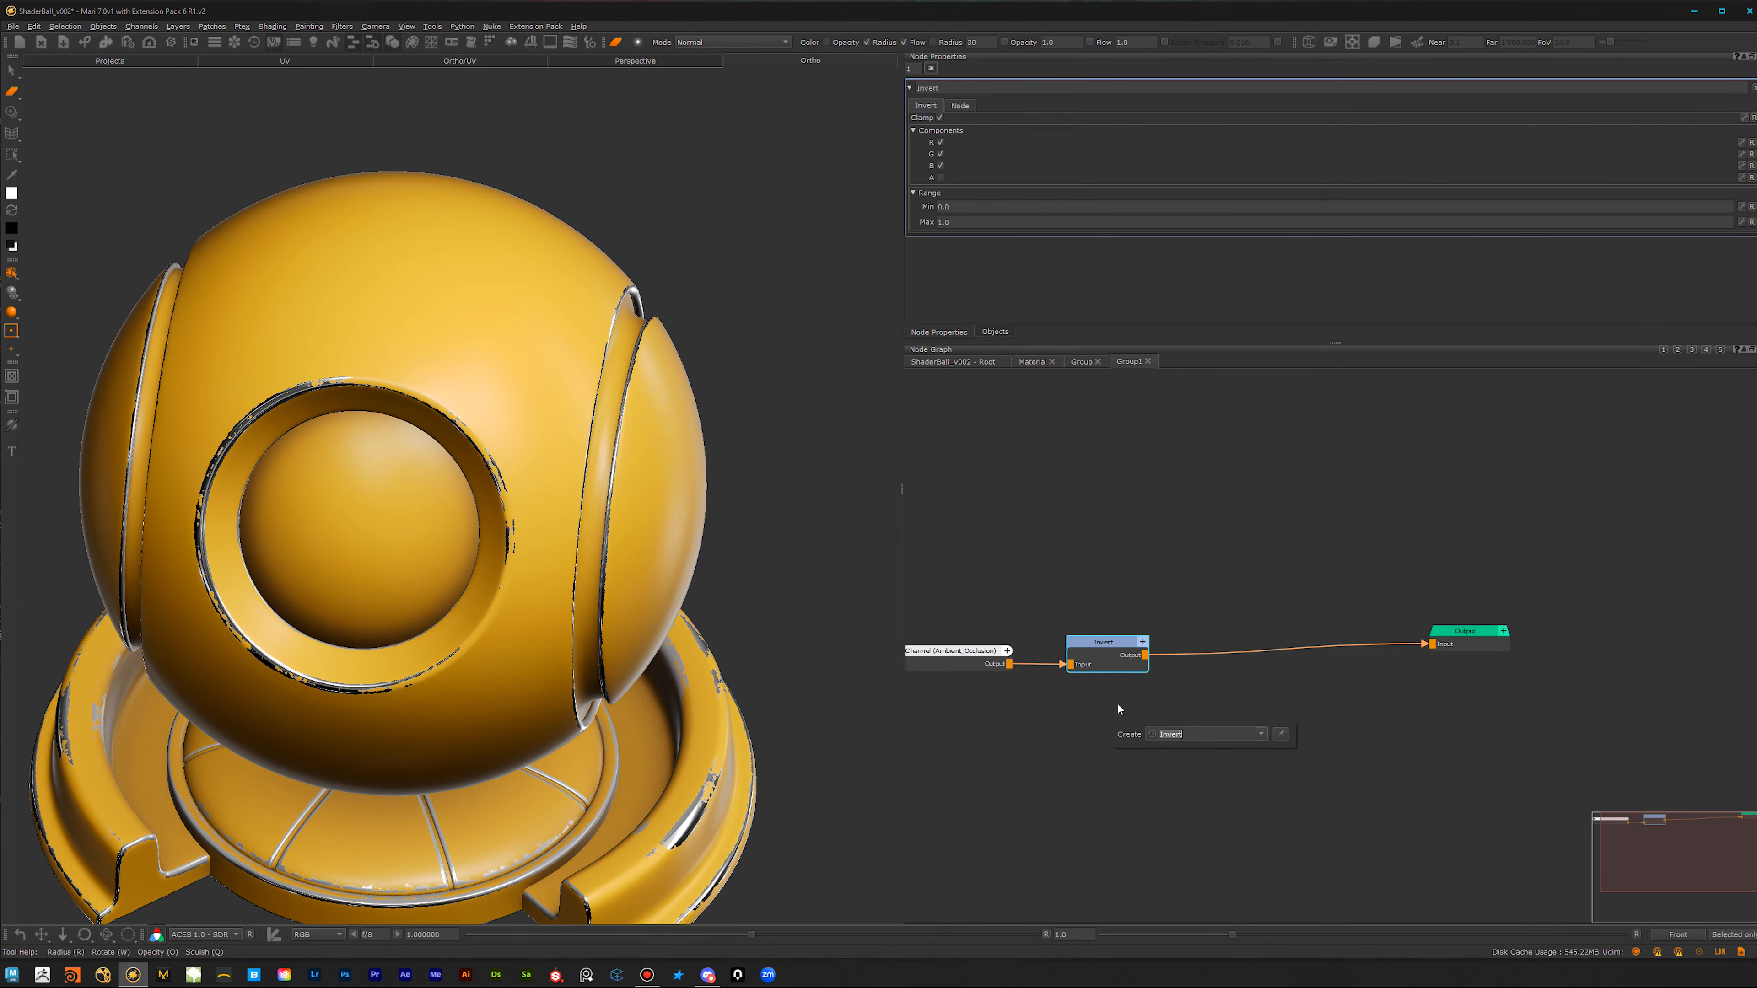
left_click_drag(1094, 555, 1098, 764)
key("Tab")
type("over")
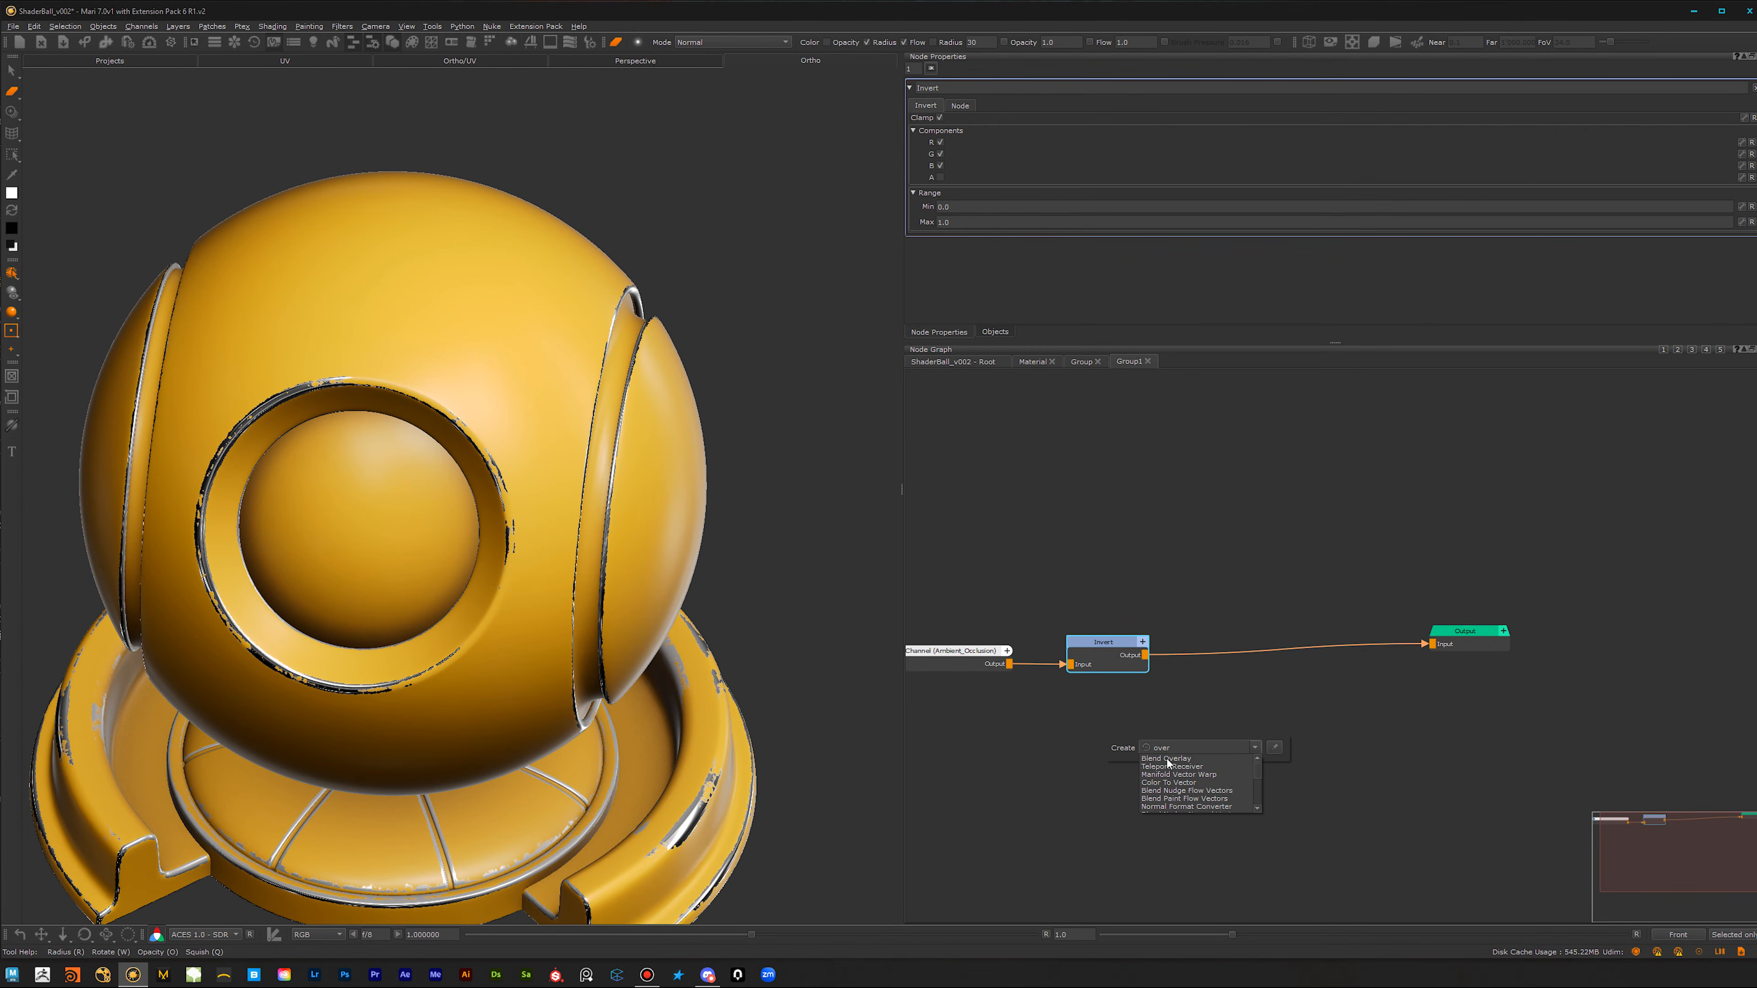
left_click(1167, 759)
Step: Add a Cloud node and connect its output to the Over input of the Blend Overlay node
key("Tab")
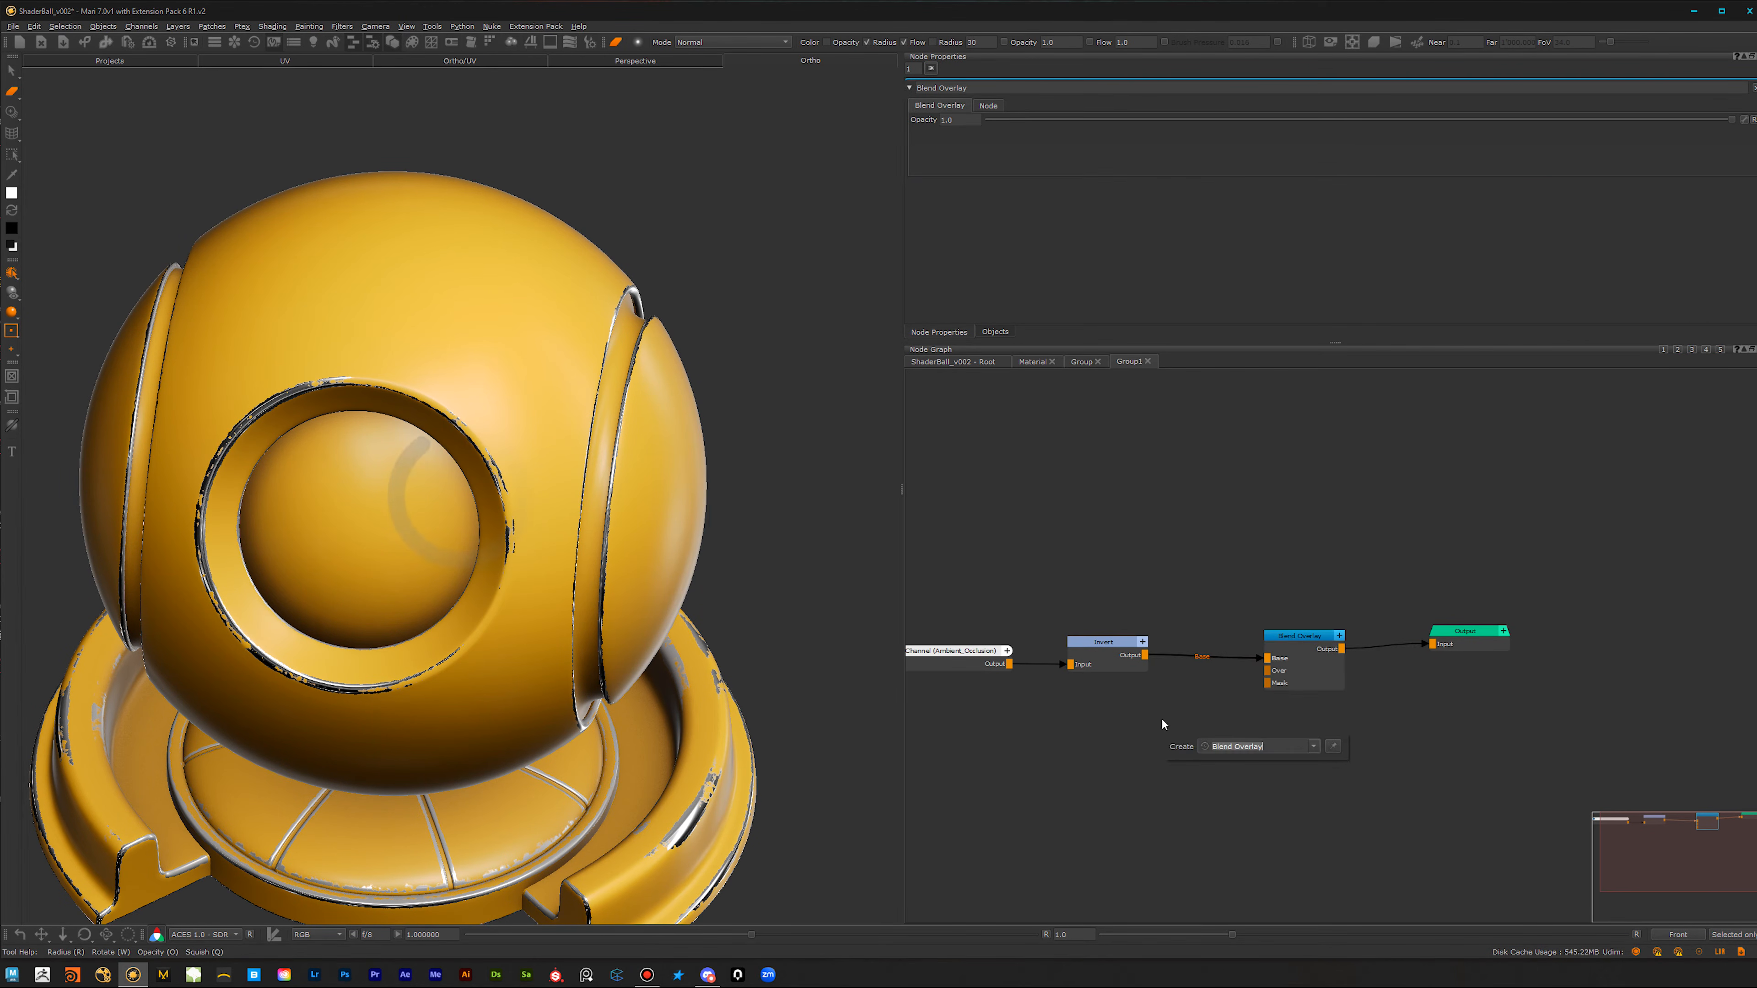
type("clo")
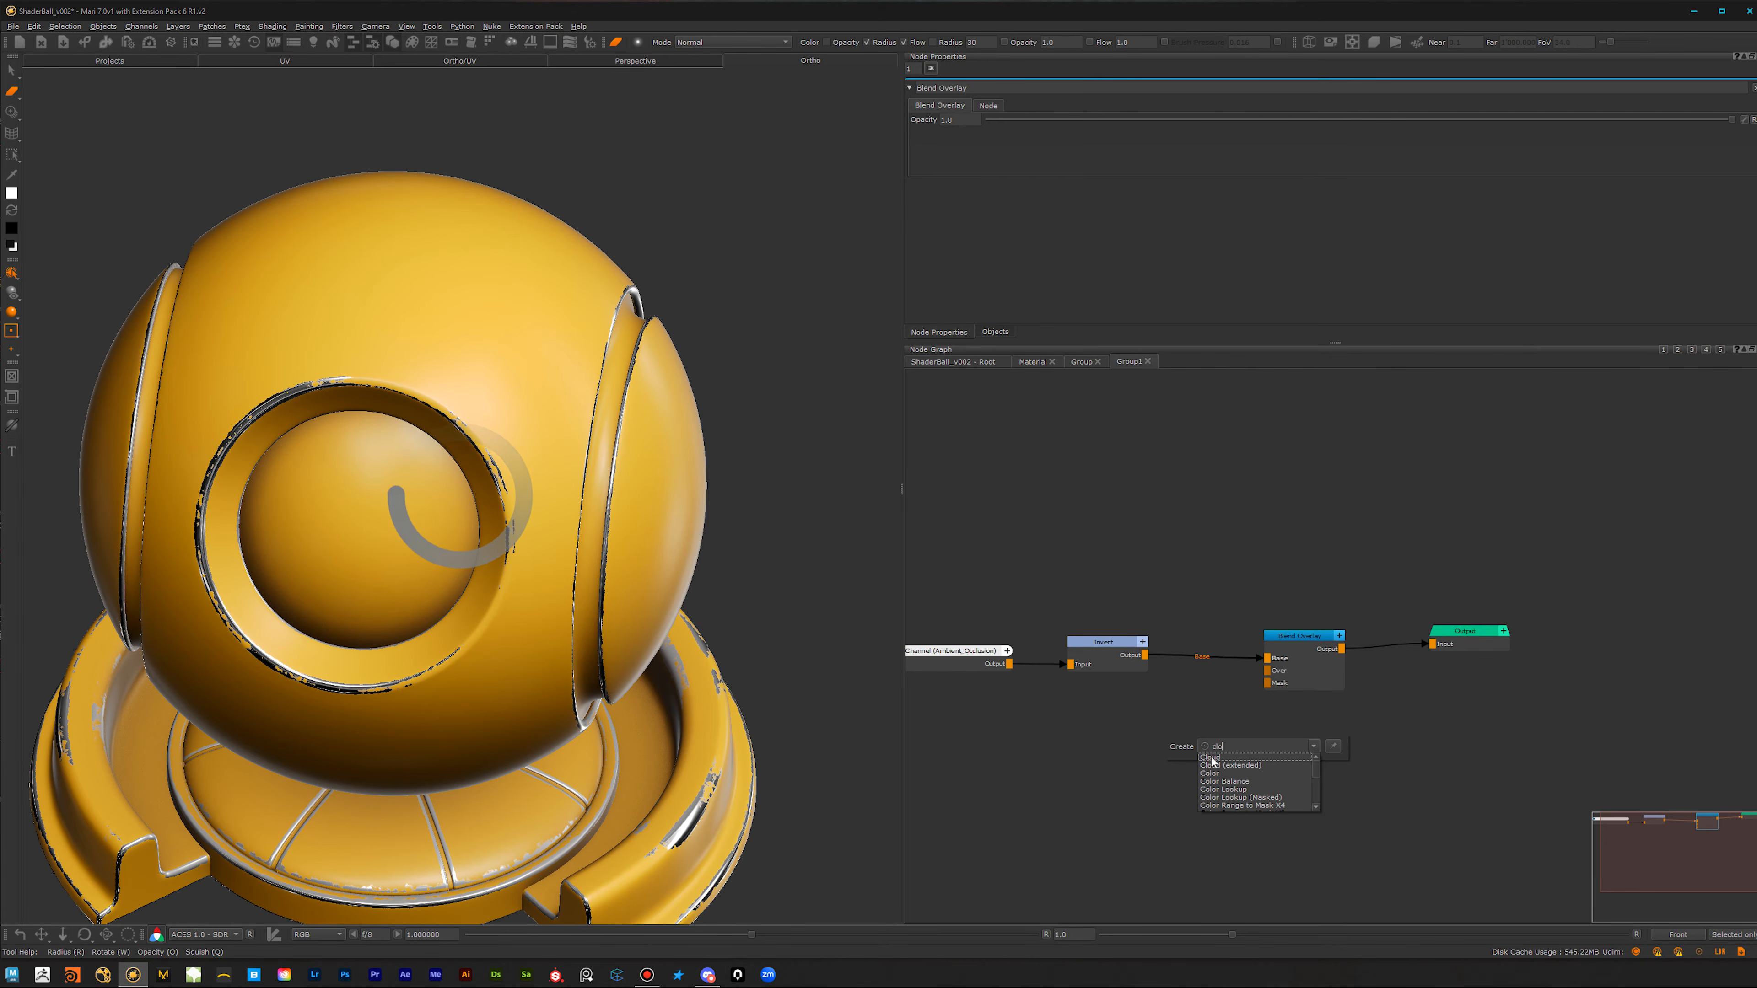
left_click(1211, 757)
left_click(1185, 748)
left_click_drag(1300, 668, 1181, 744)
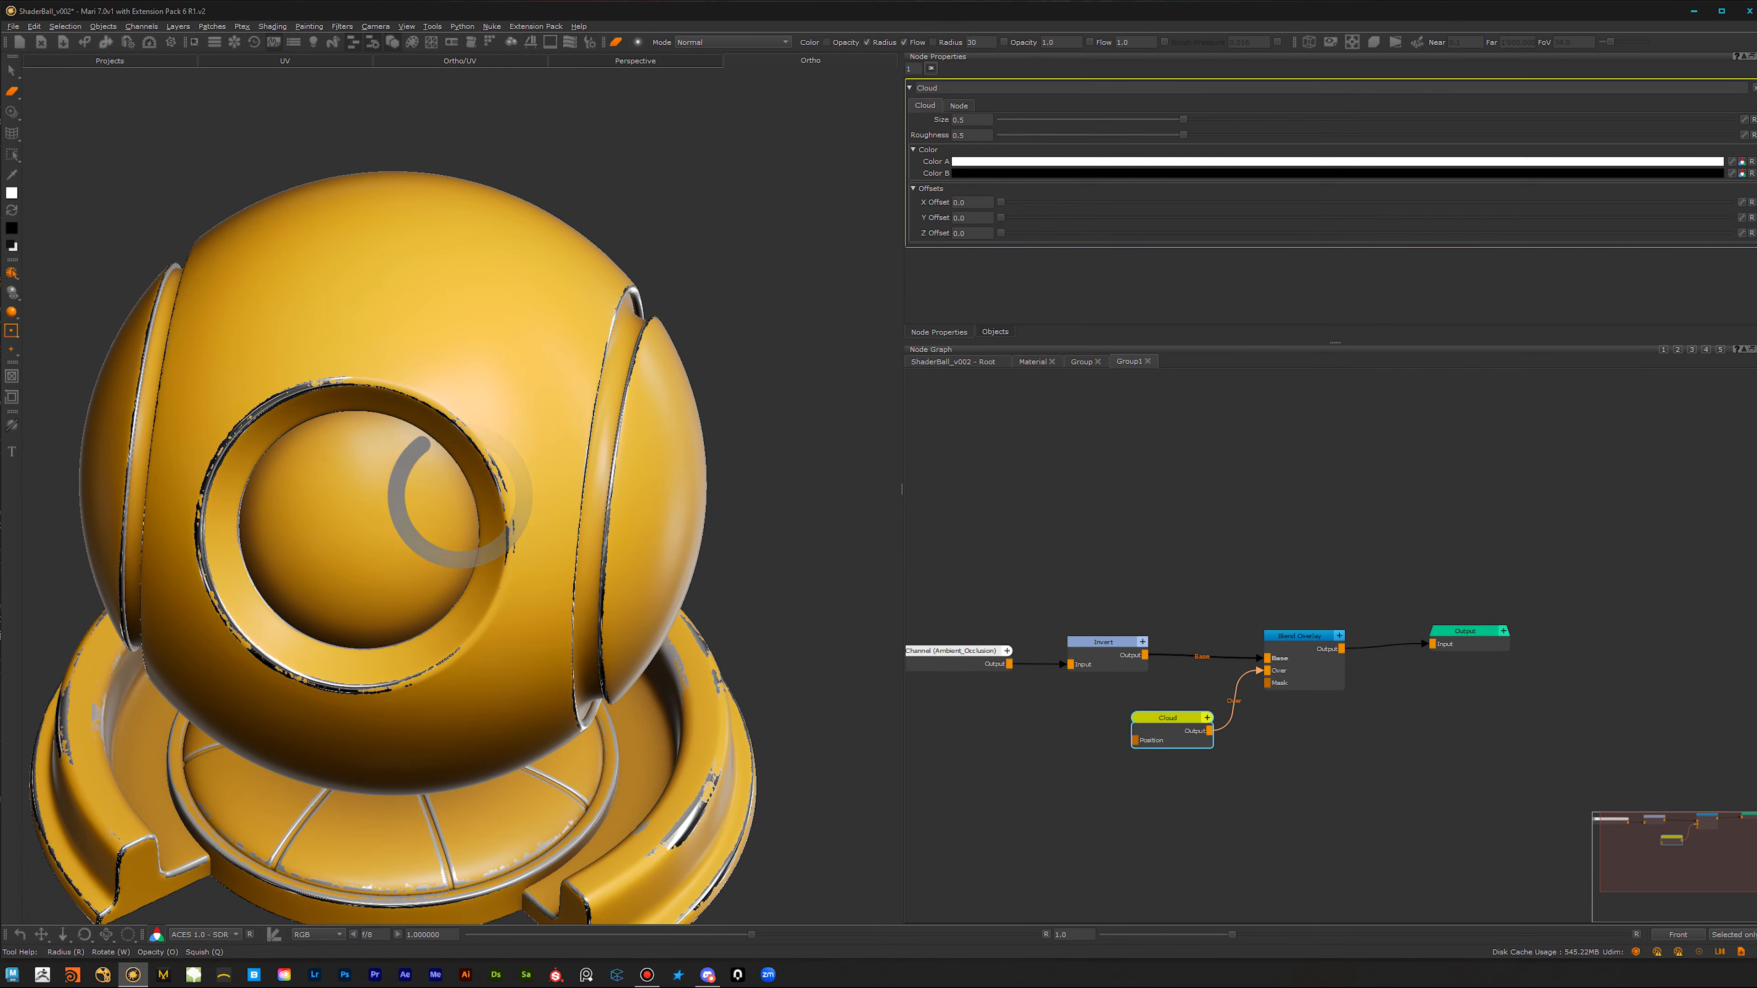
Step: Examine the cloud-modulated brown layer in the shader ball's recesses and on its base from several angles
middle_click_drag(557, 751, 568, 566, "alt")
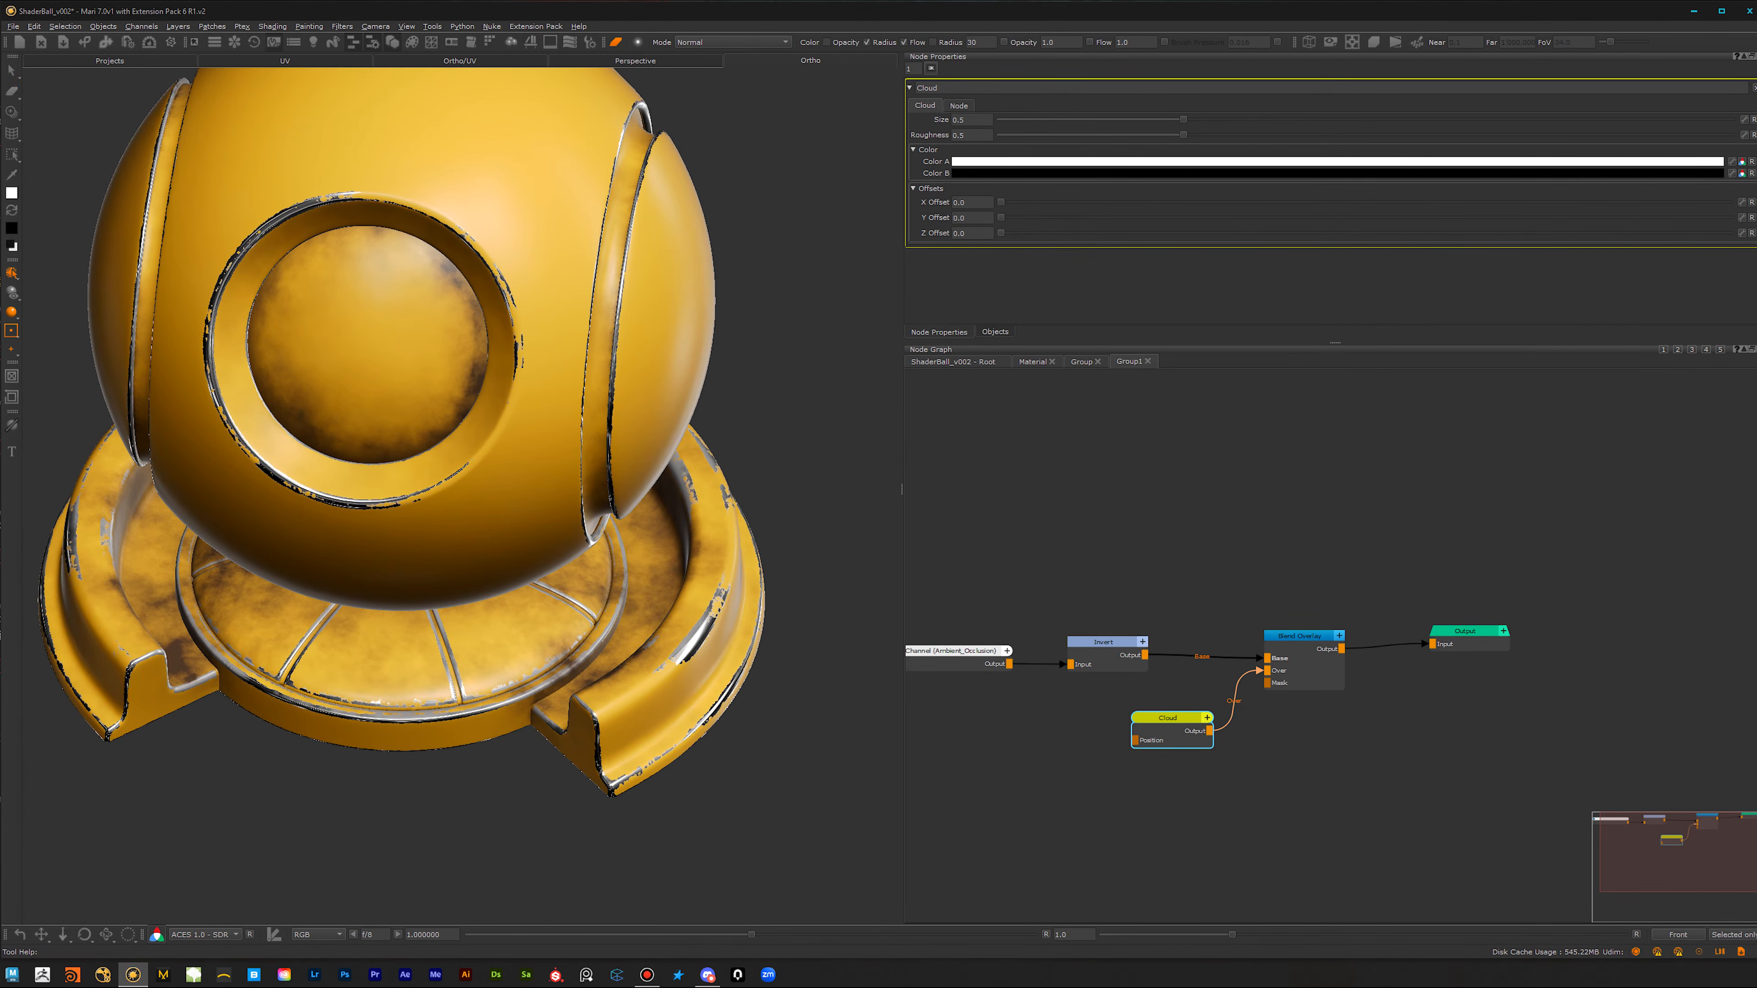
right_click_drag(568, 565, 519, 563, "alt")
middle_click_drag(518, 563, 511, 704, "alt")
left_click_drag(510, 705, 501, 679, "alt")
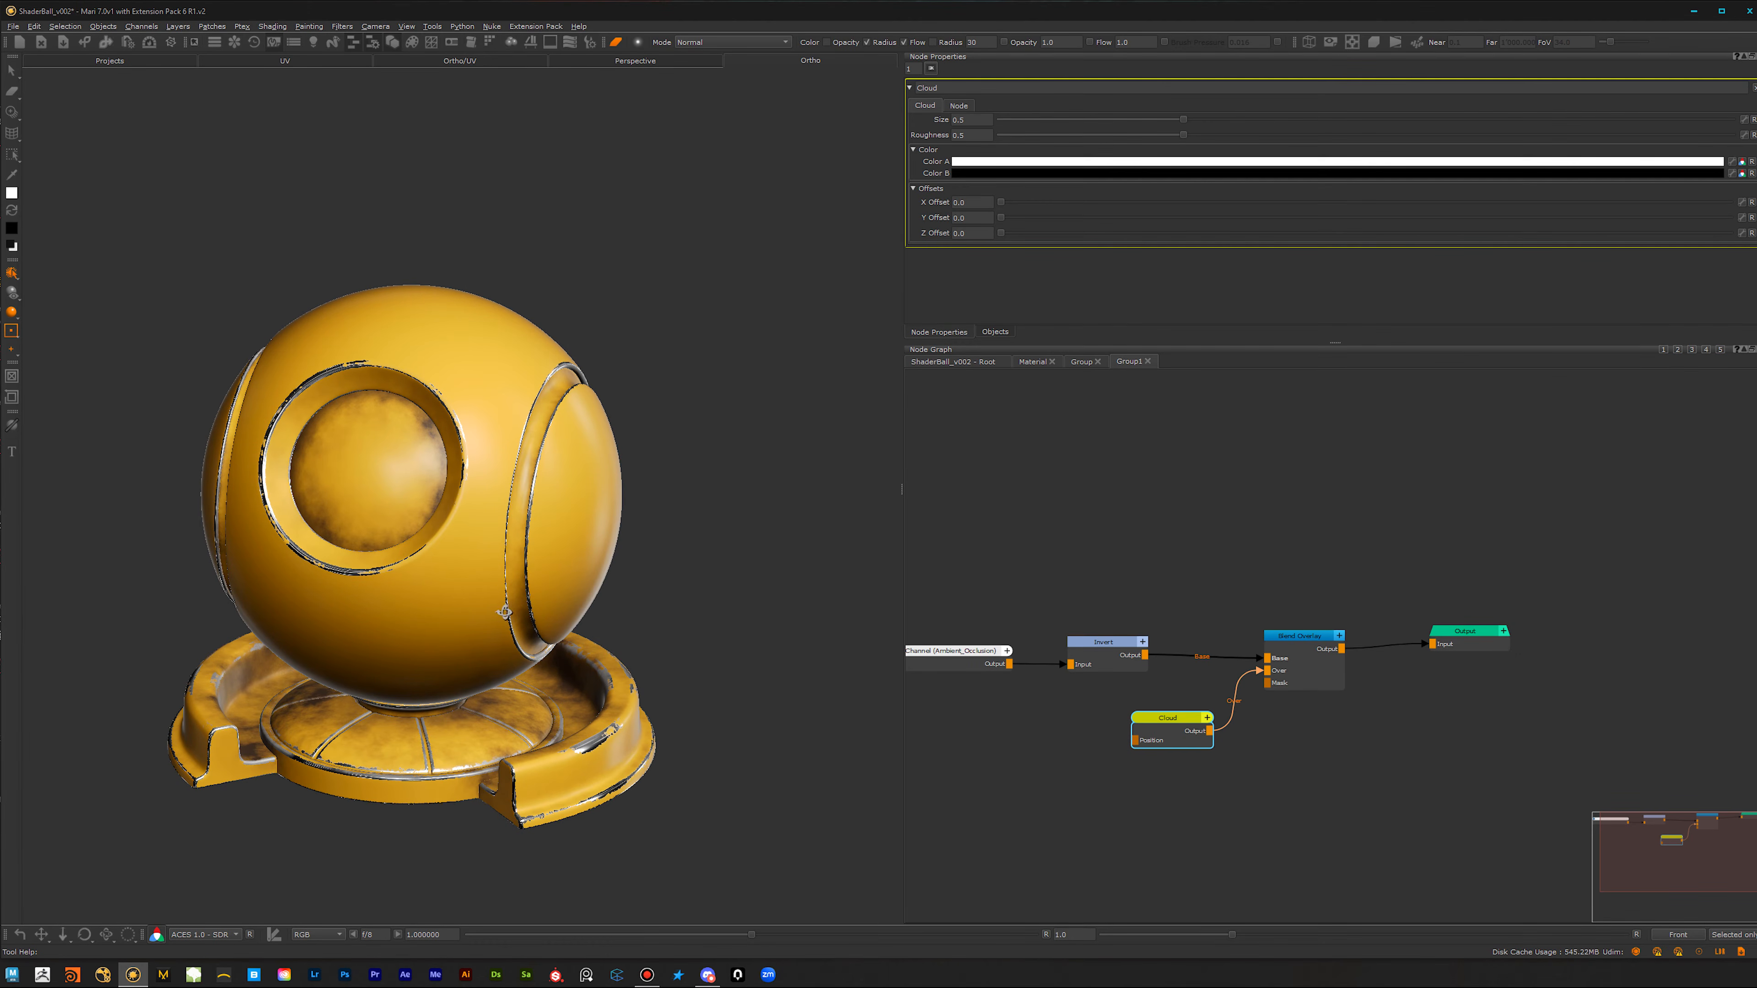
middle_click_drag(680, 533, 576, 618, "alt")
middle_click_drag(436, 829, 553, 663, "alt")
right_click_drag(553, 663, 597, 661, "alt")
Step: Make room before the Output node and insert a Levels node between Blend Overlay and Output
left_click_drag(1463, 641, 1597, 649)
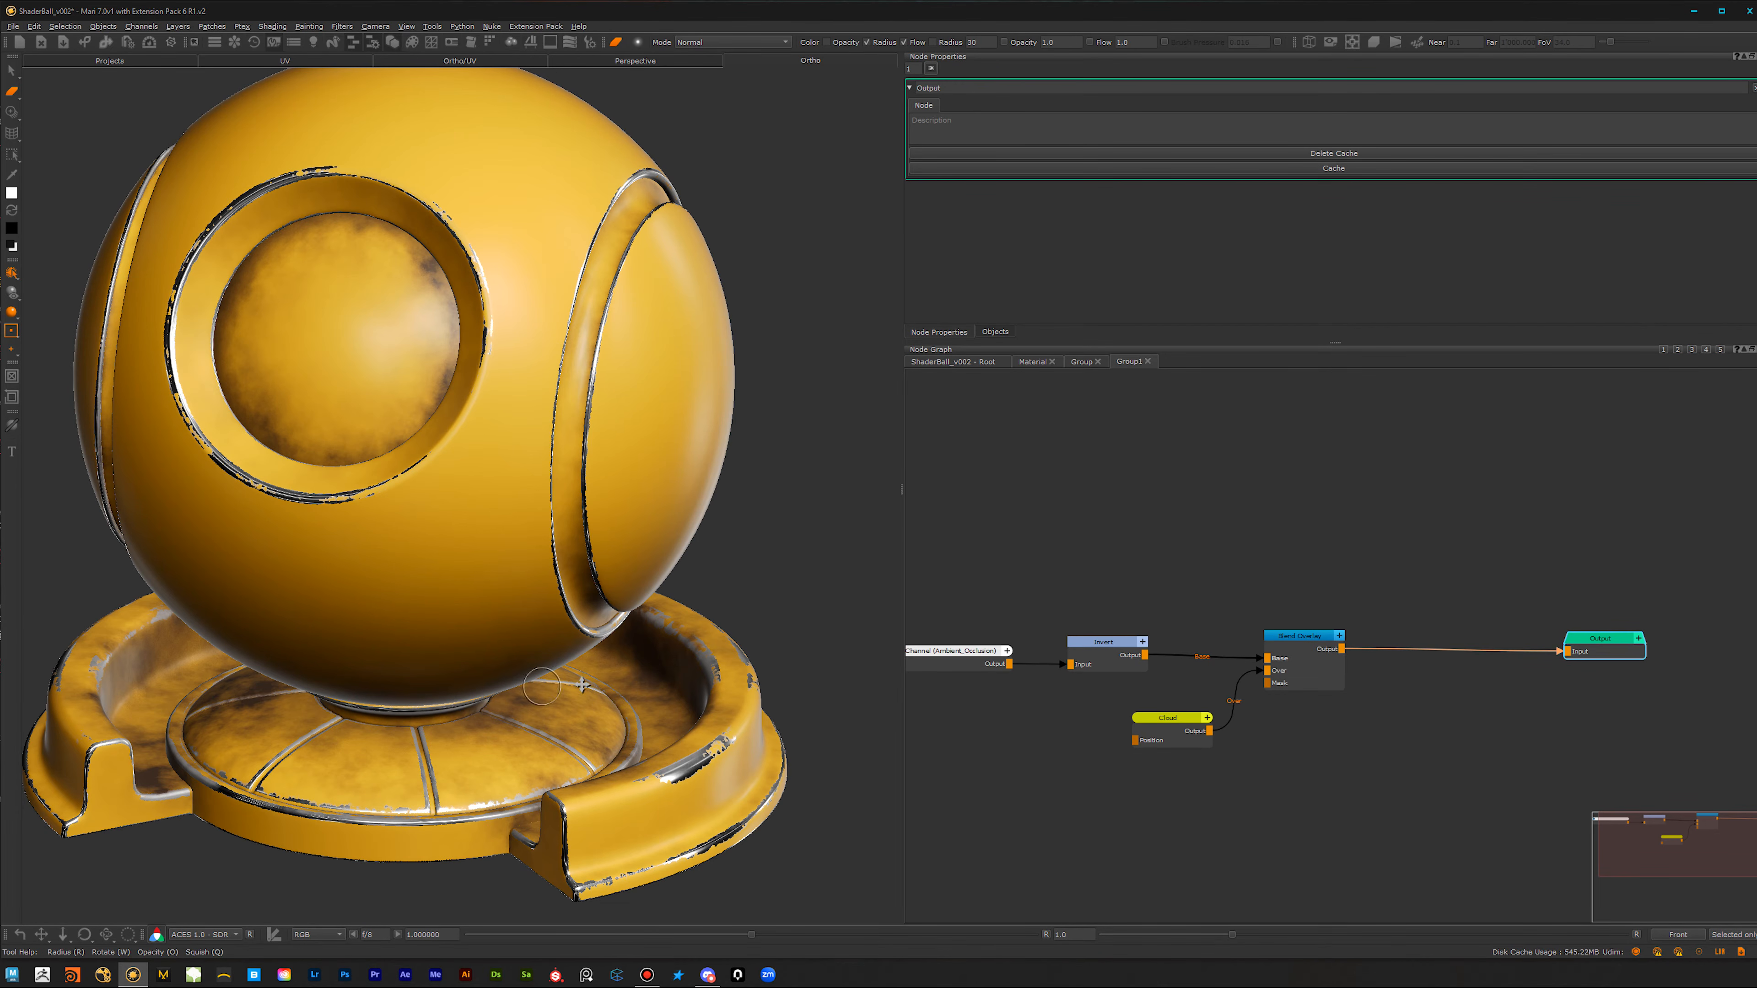
middle_click_drag(568, 693, 596, 701, "alt")
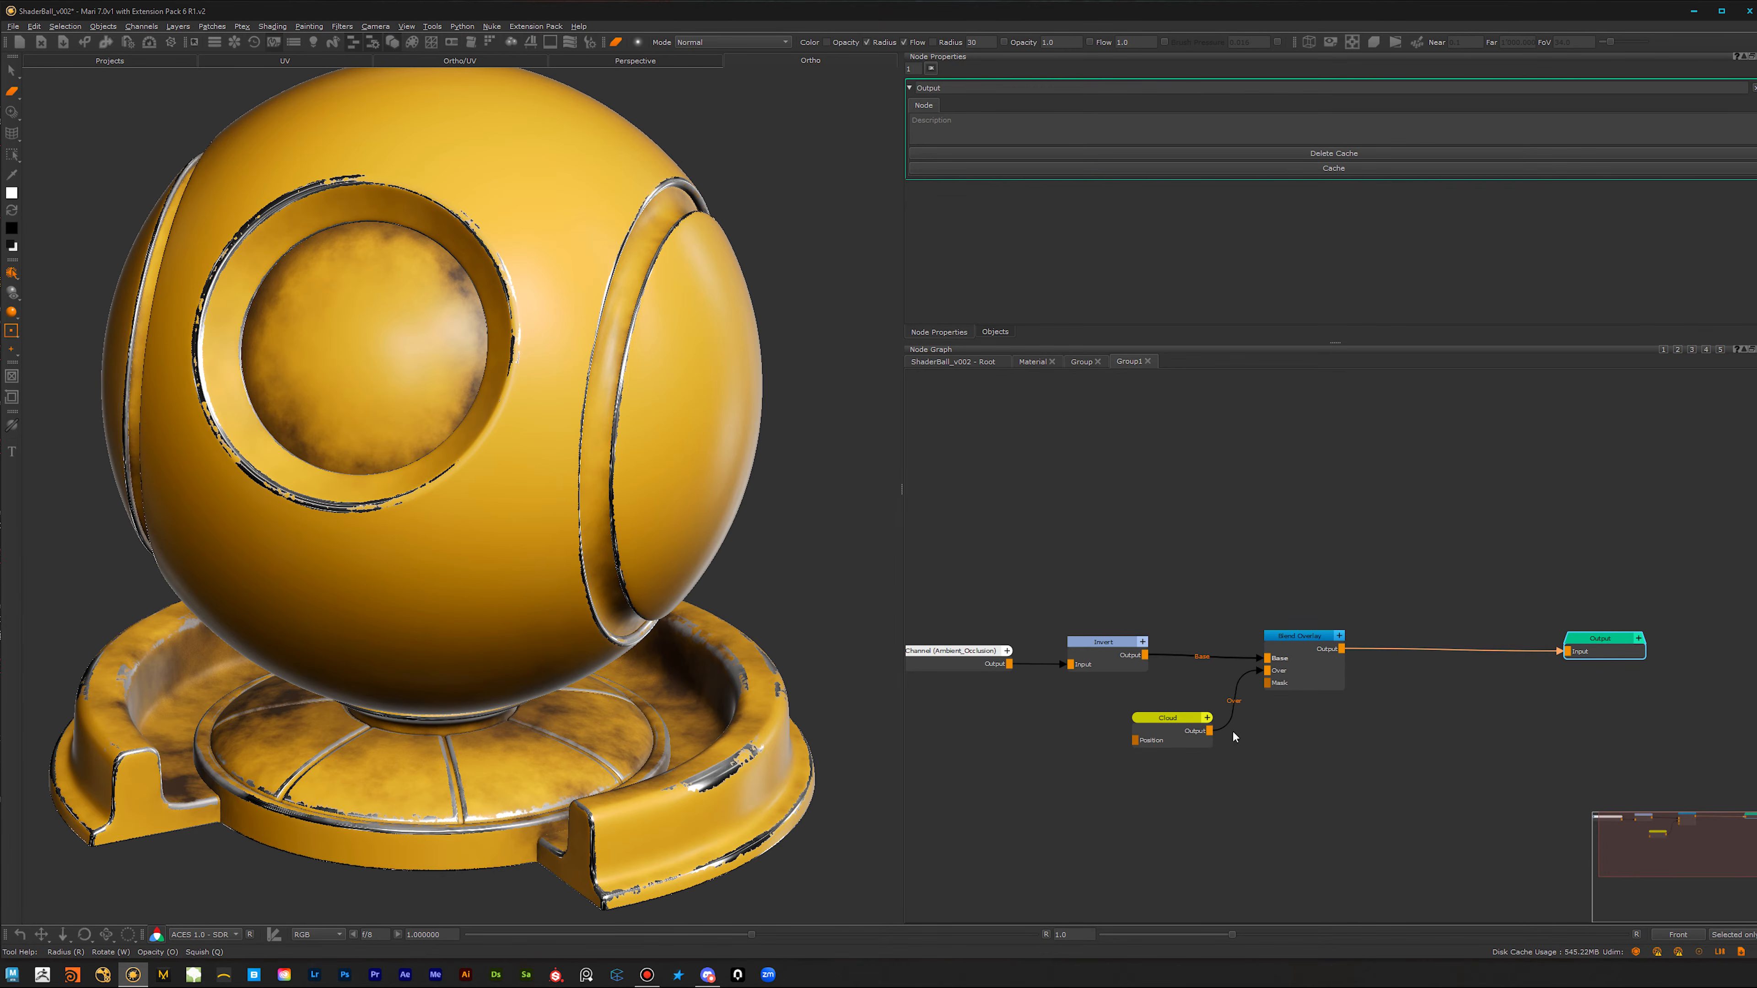
middle_click_drag(463, 666, 508, 697)
left_click_drag(508, 697, 486, 697, "alt")
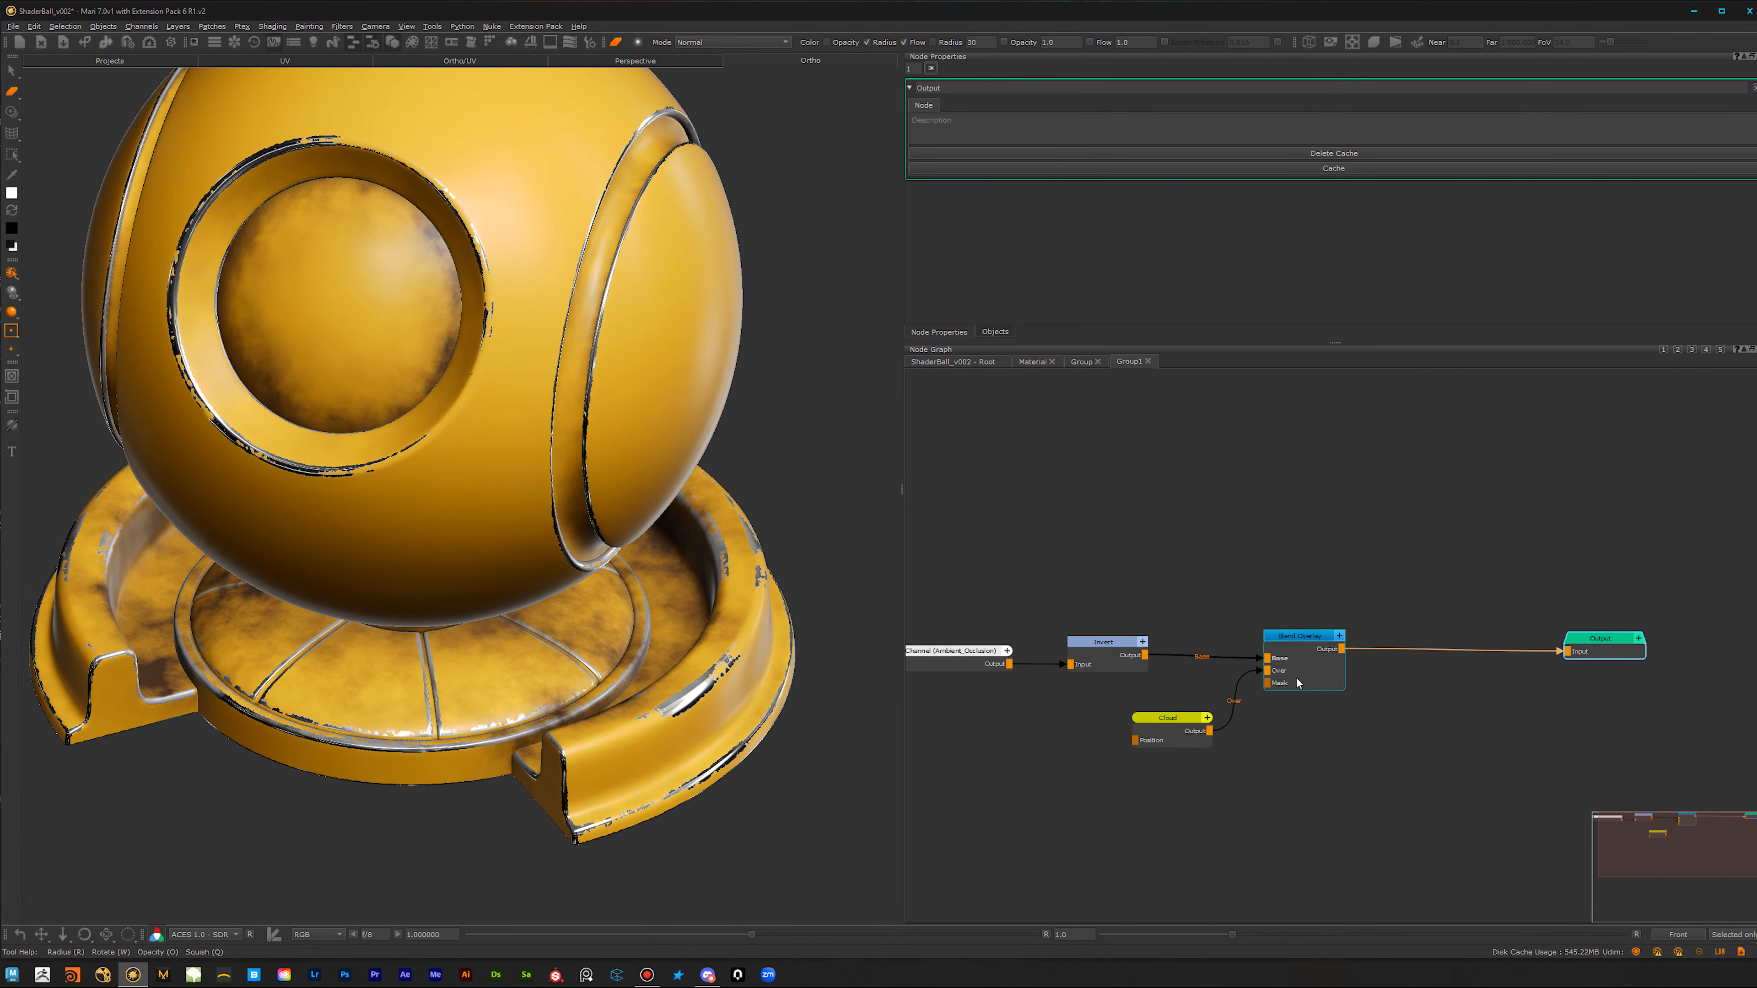
left_click_drag(1307, 660, 1306, 666)
key("Tab")
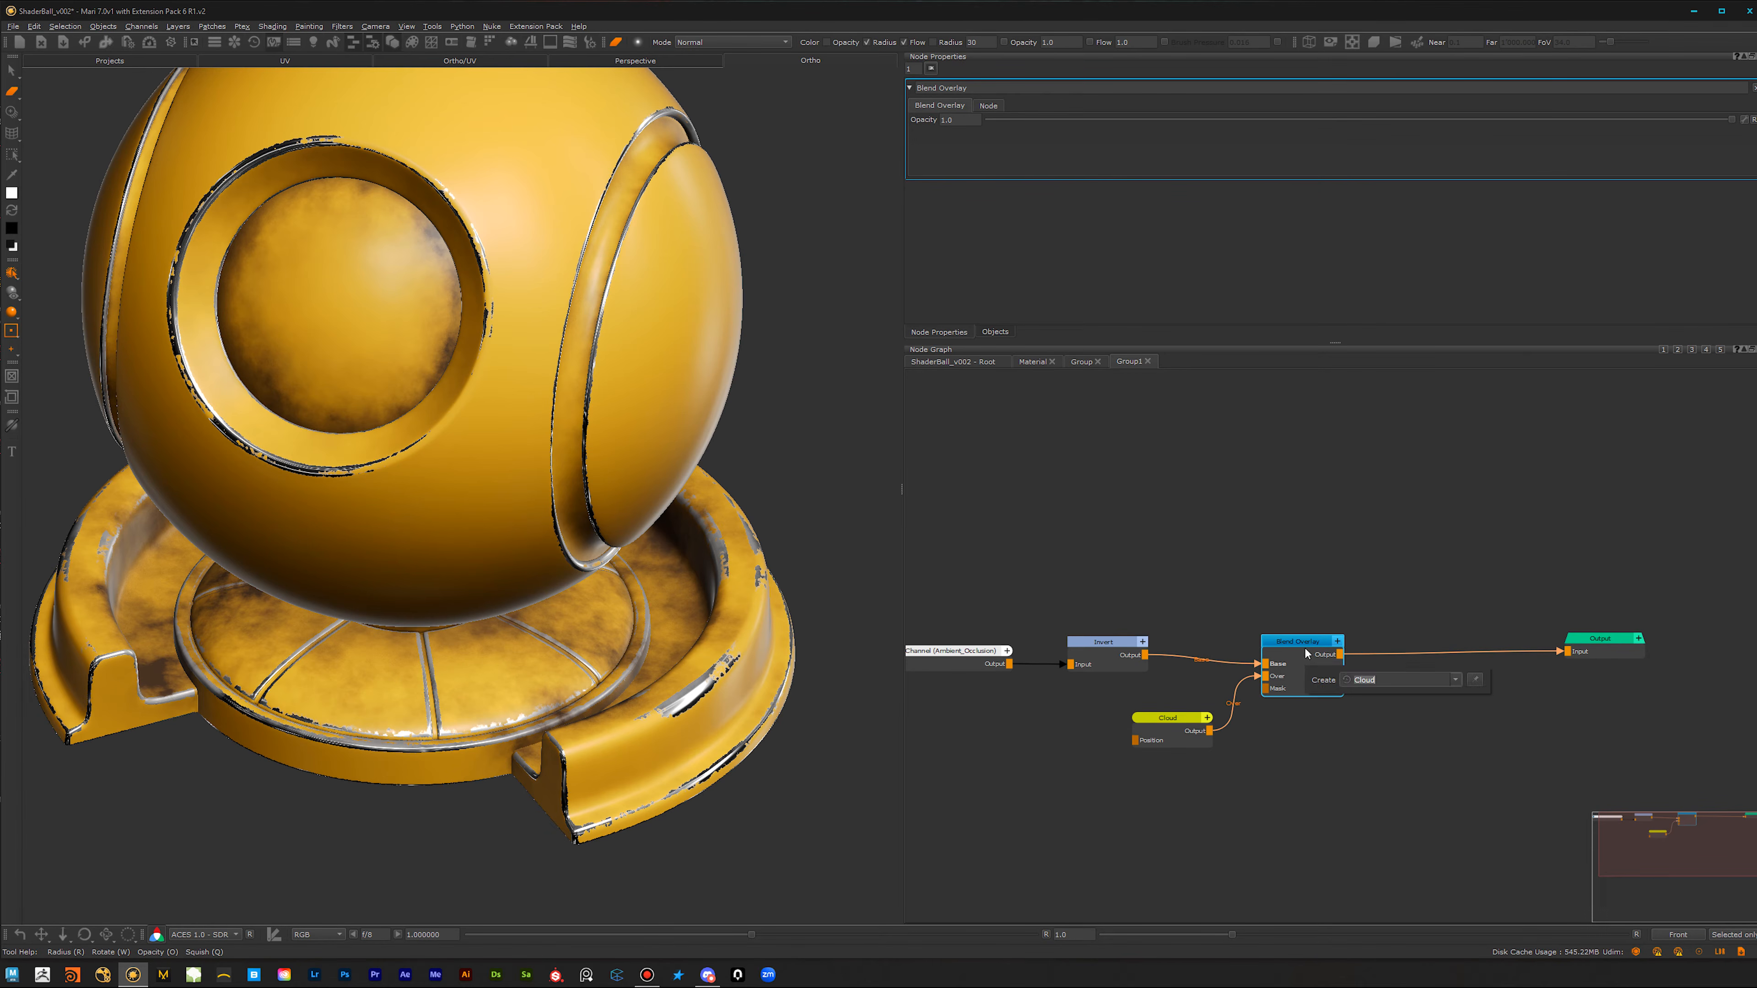
type("leve")
left_click(1384, 695)
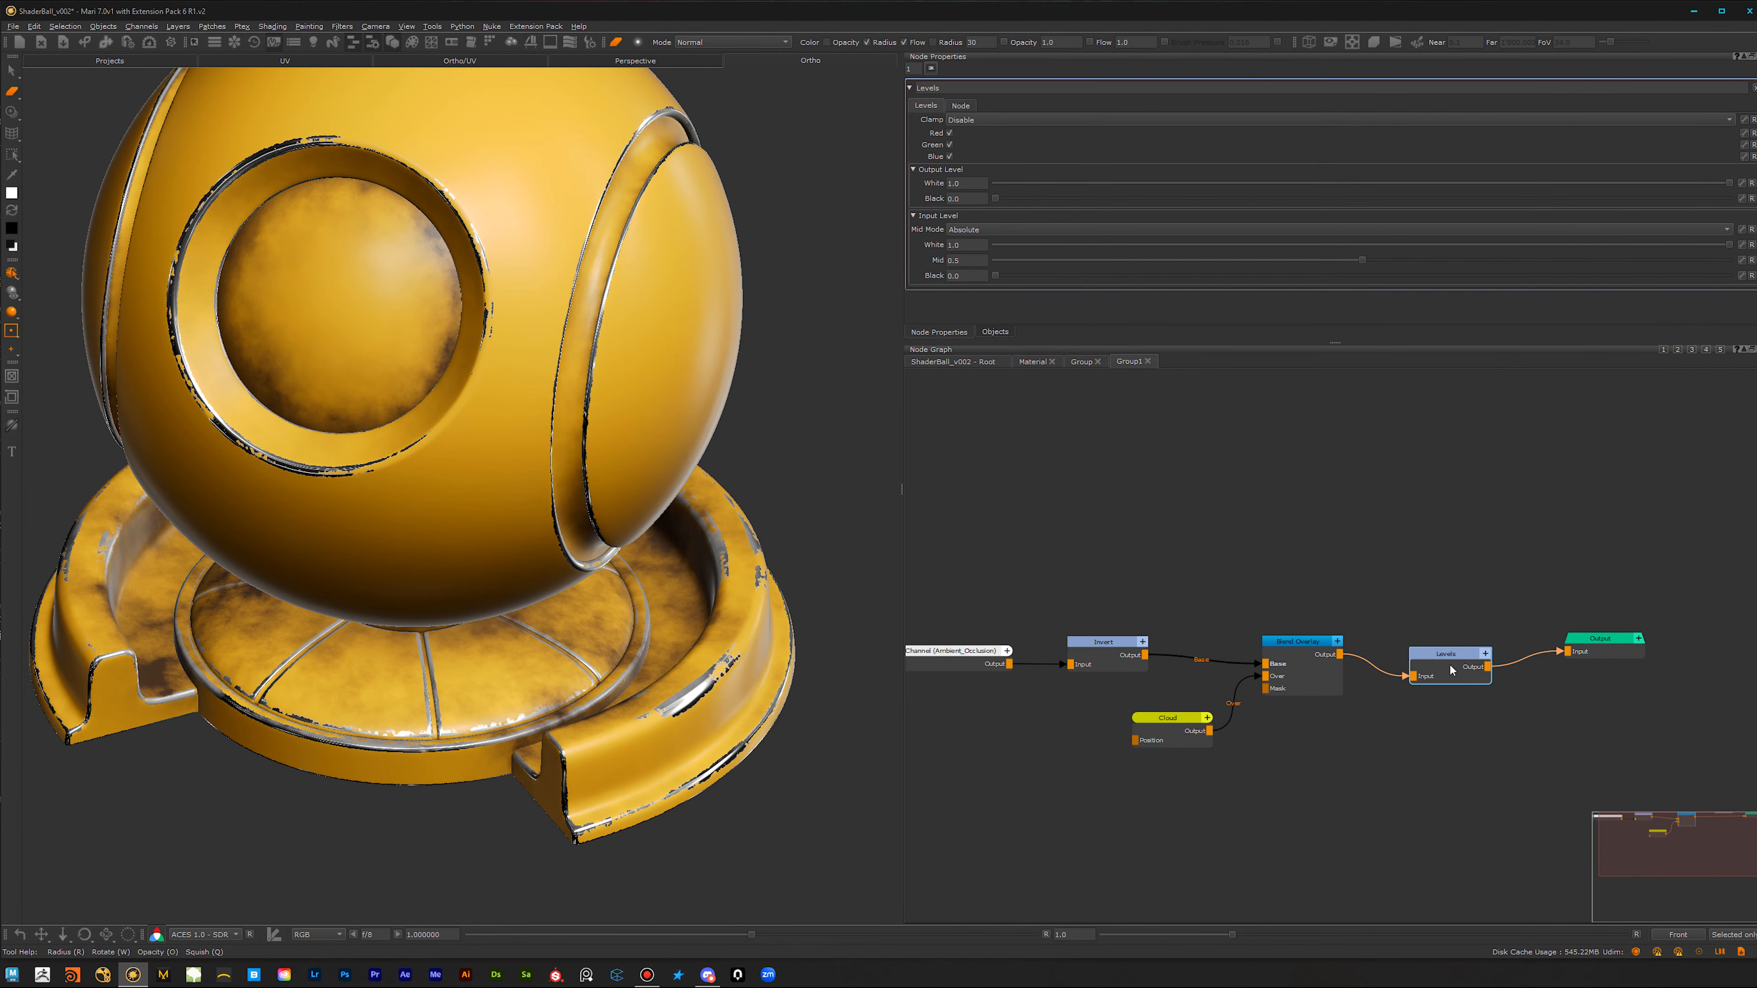
Step: Set the Levels node's clamping to Clamp LDR and try out different input Mid values
left_click(1116, 119)
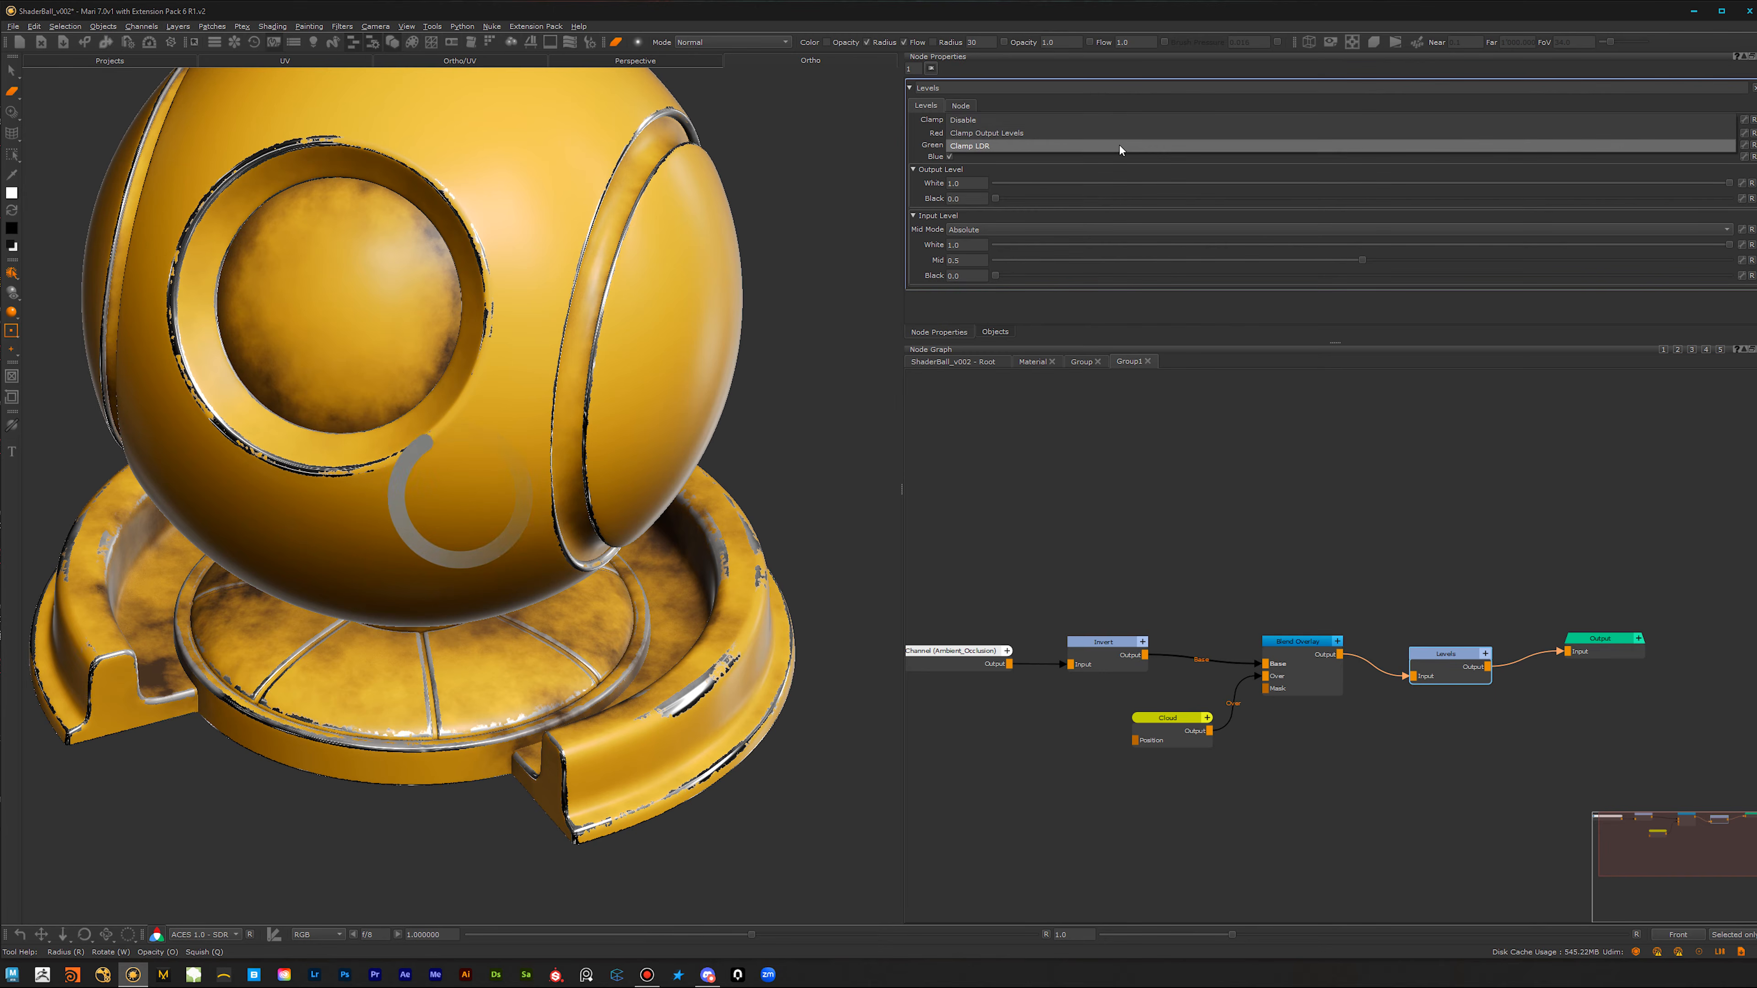
left_click(1118, 145)
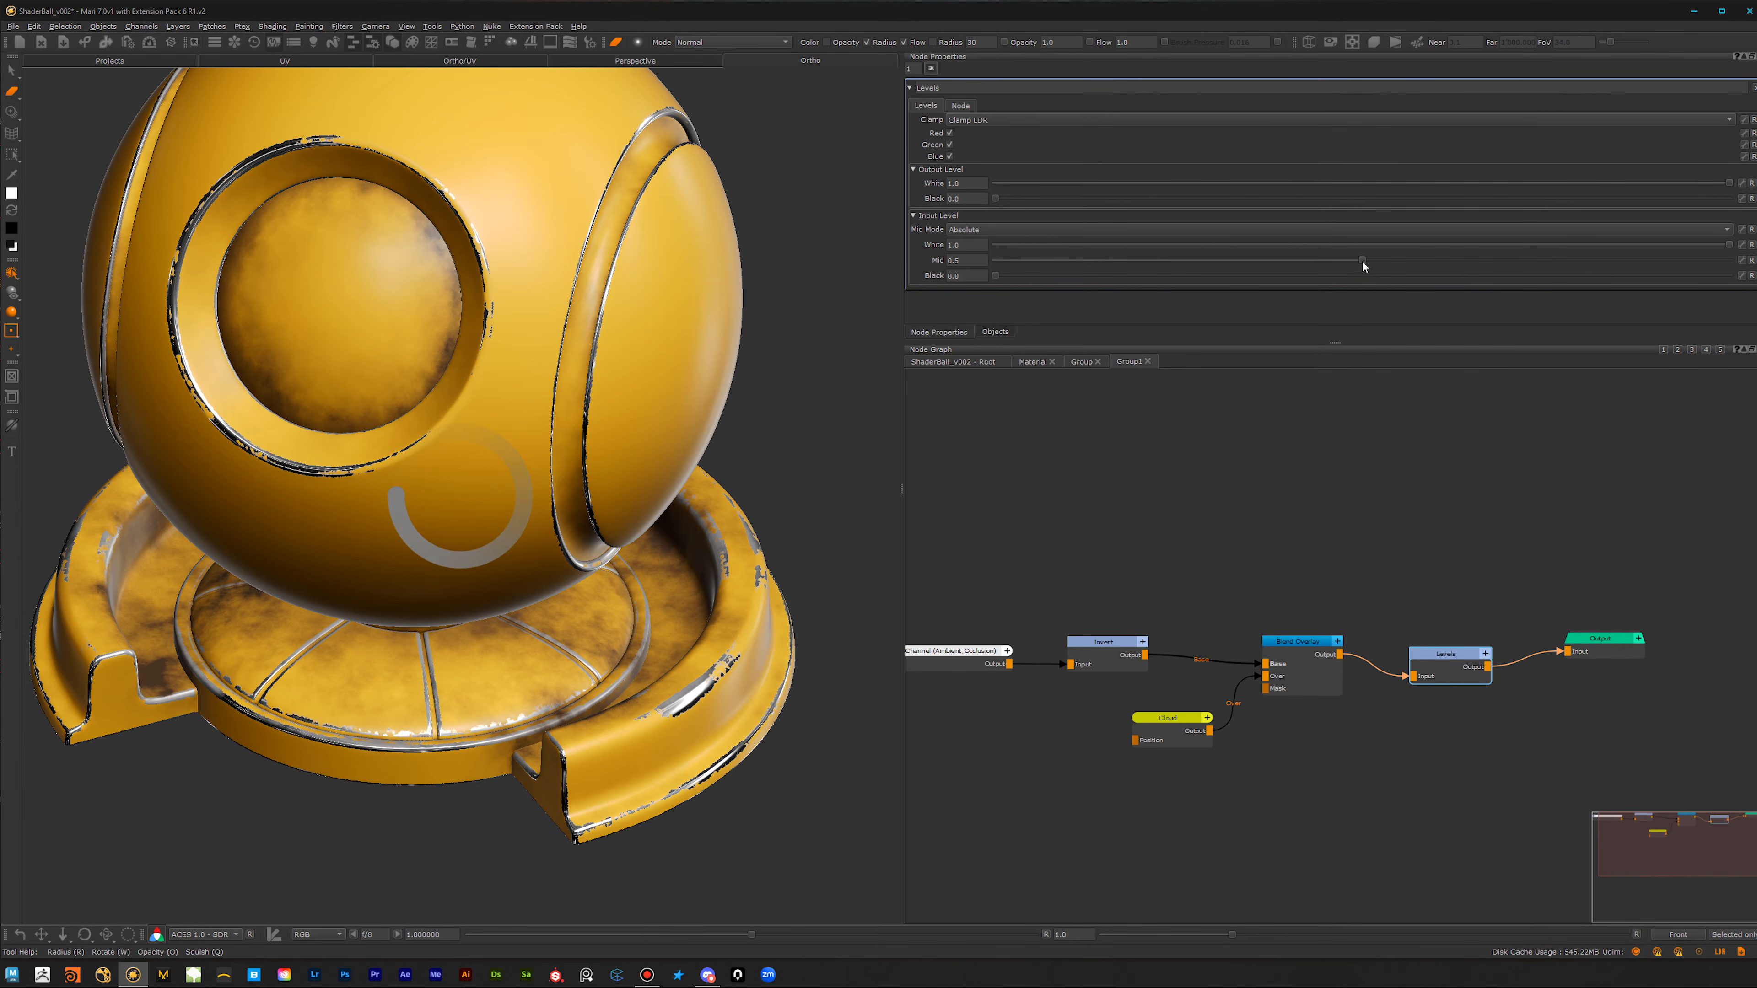
mouse_move(1361, 261)
left_mouse_down()
mouse_move(1204, 258)
mouse_move(1277, 261)
left_mouse_up()
left_click_drag(1467, 298, 1391, 277)
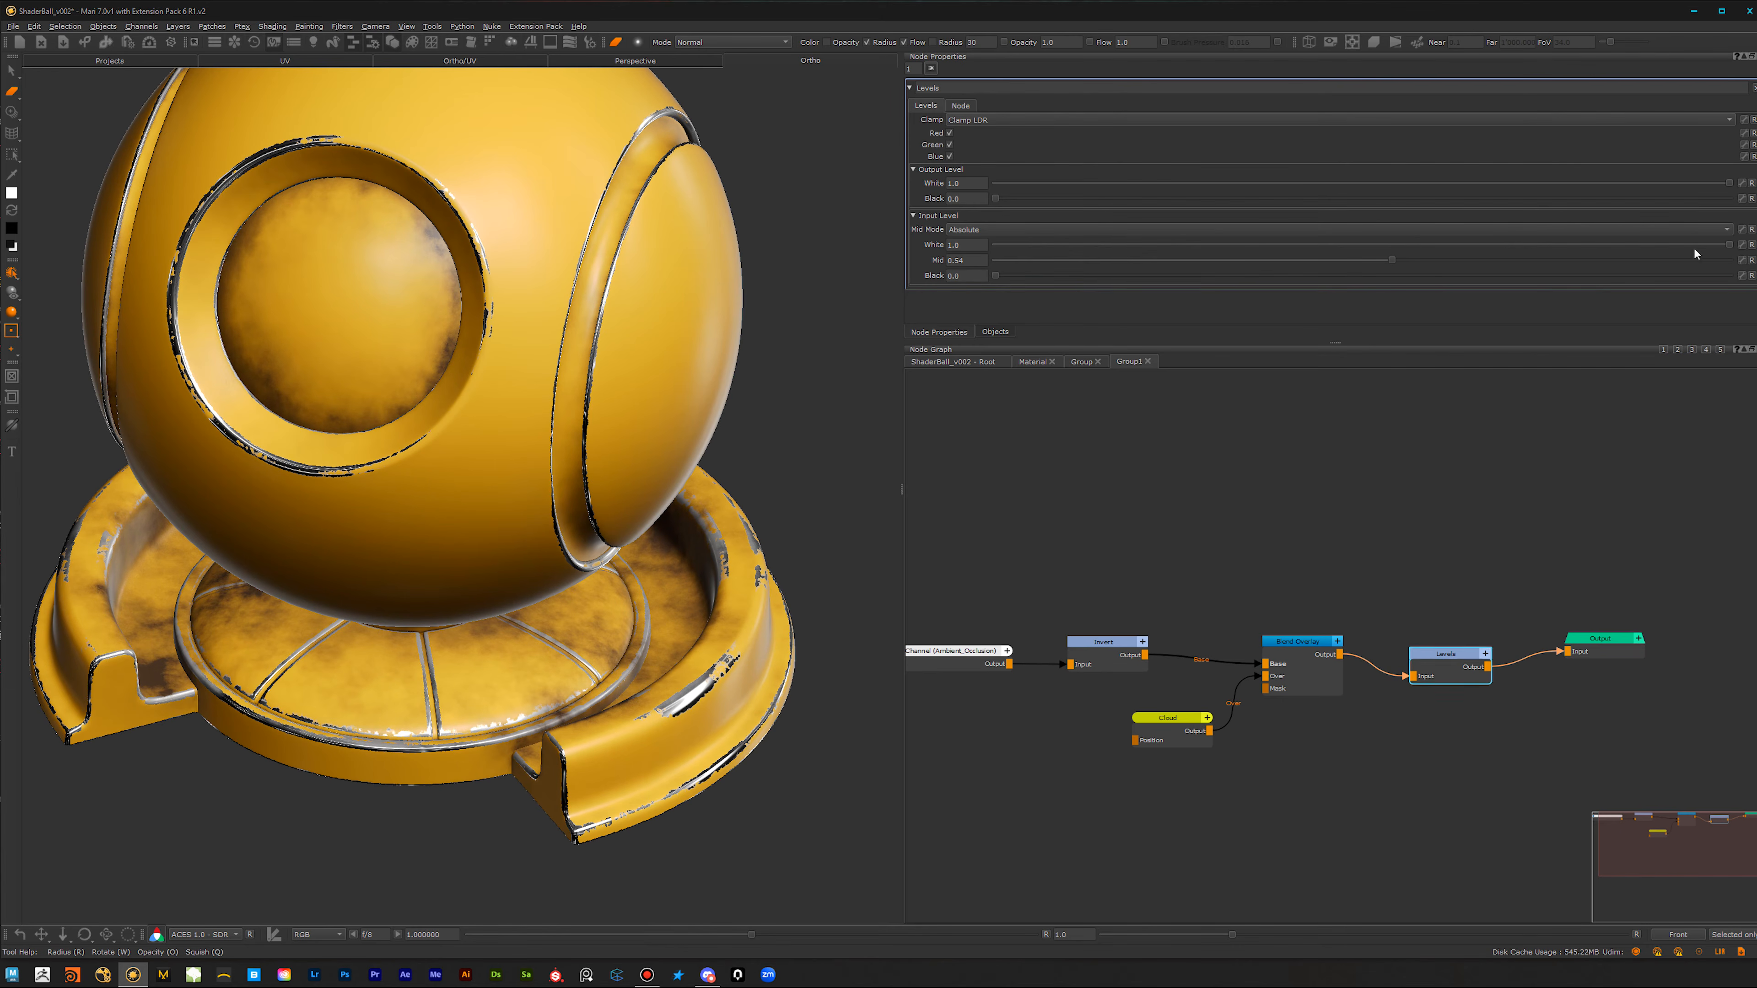
Step: Rename the Levels node AO_Control and expose its input Mid control on the group
left_click_drag(949, 87, 888, 93)
type("AO_Control")
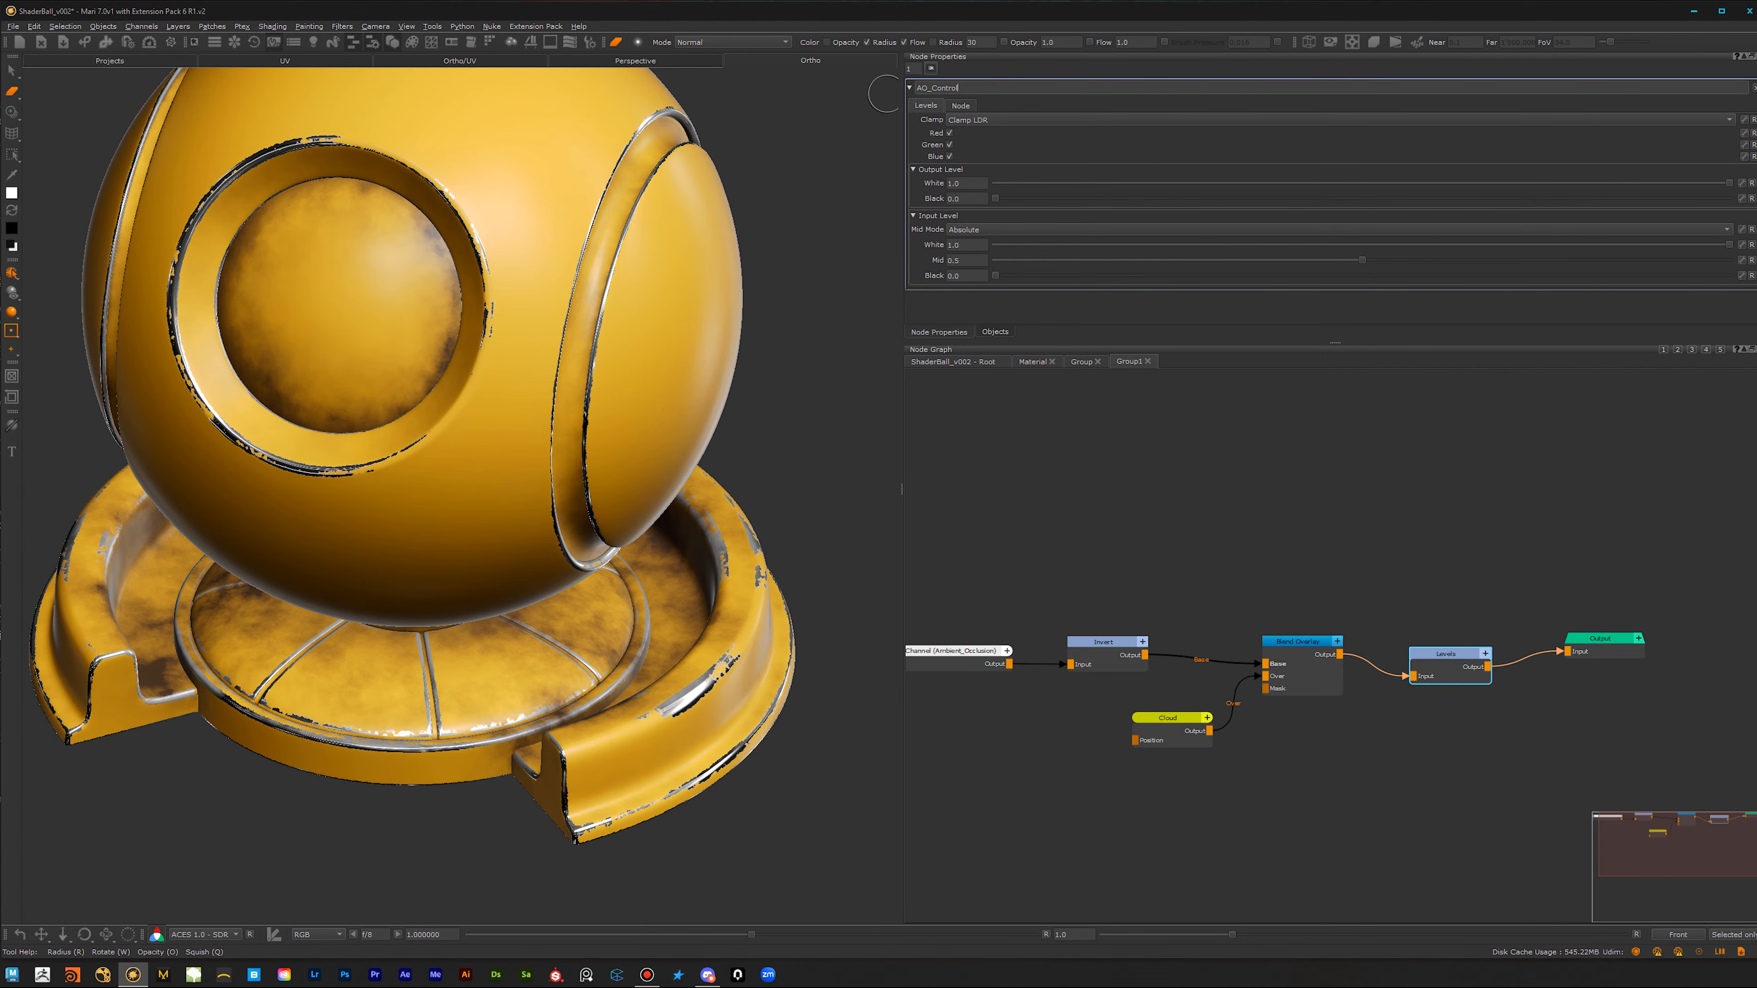
key("Return")
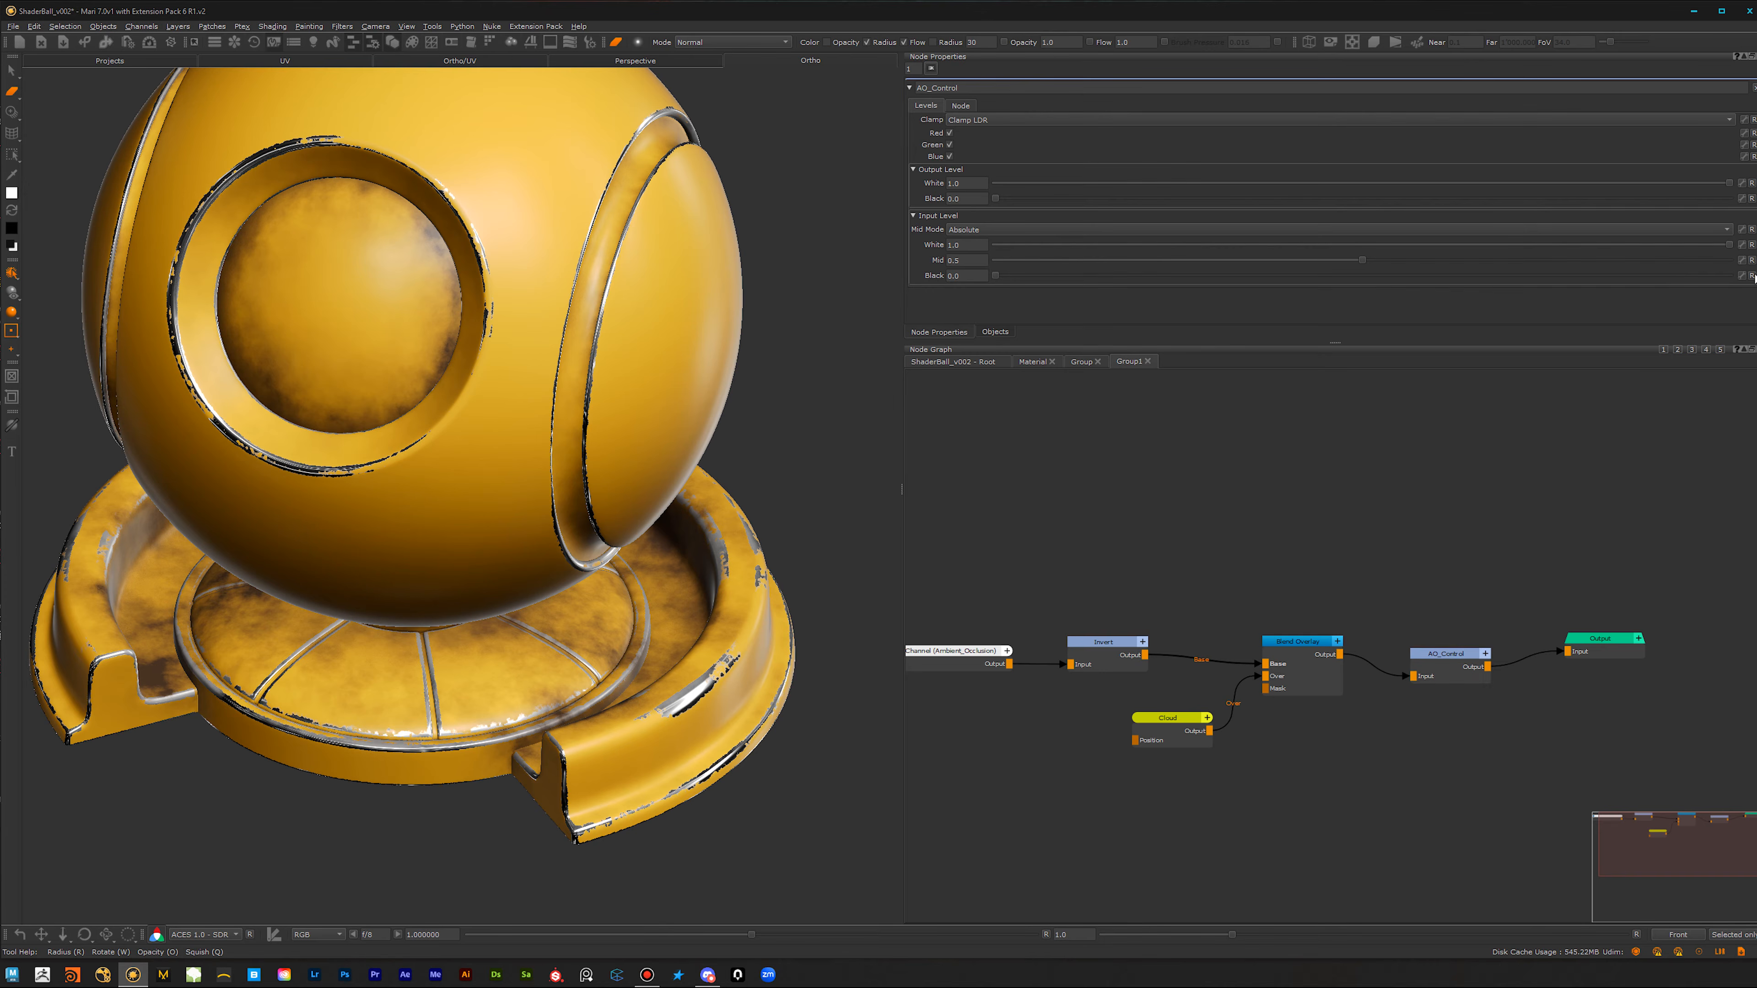
Step: Back in the Material graph, rename the Group1 node Oil_Mask and expose its AO_Control Mid on the Material
left_click(1082, 361)
left_click(1098, 361)
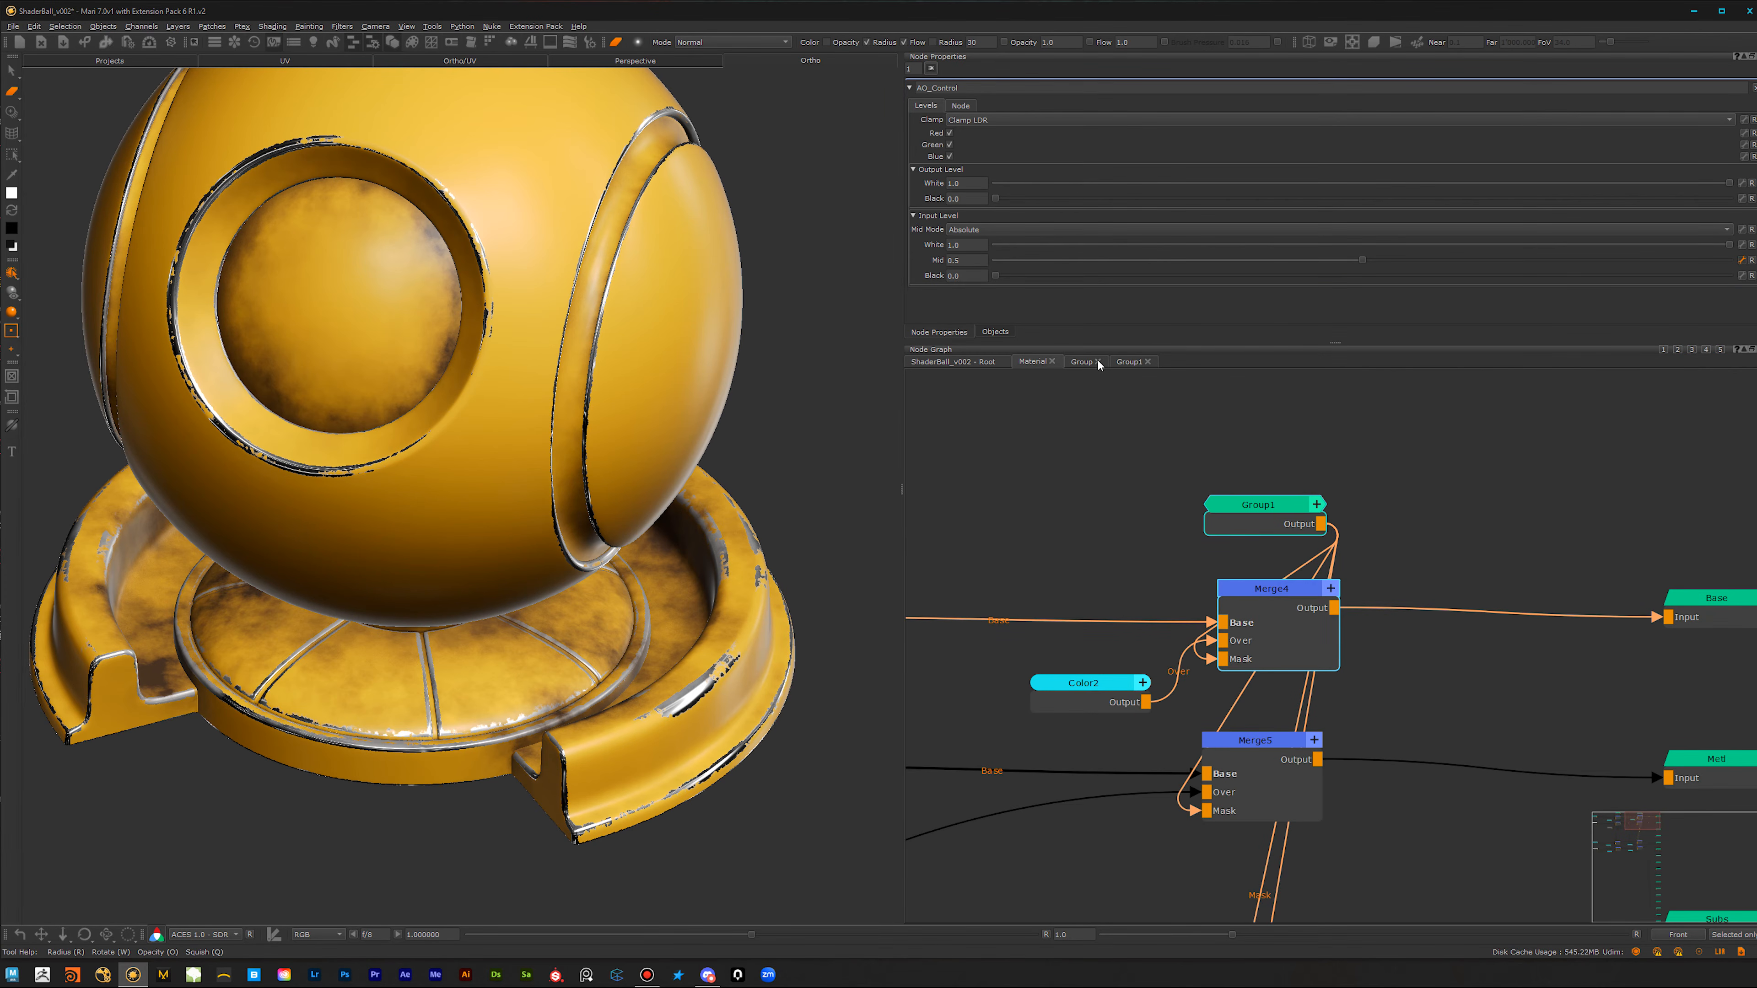
left_click(1290, 520)
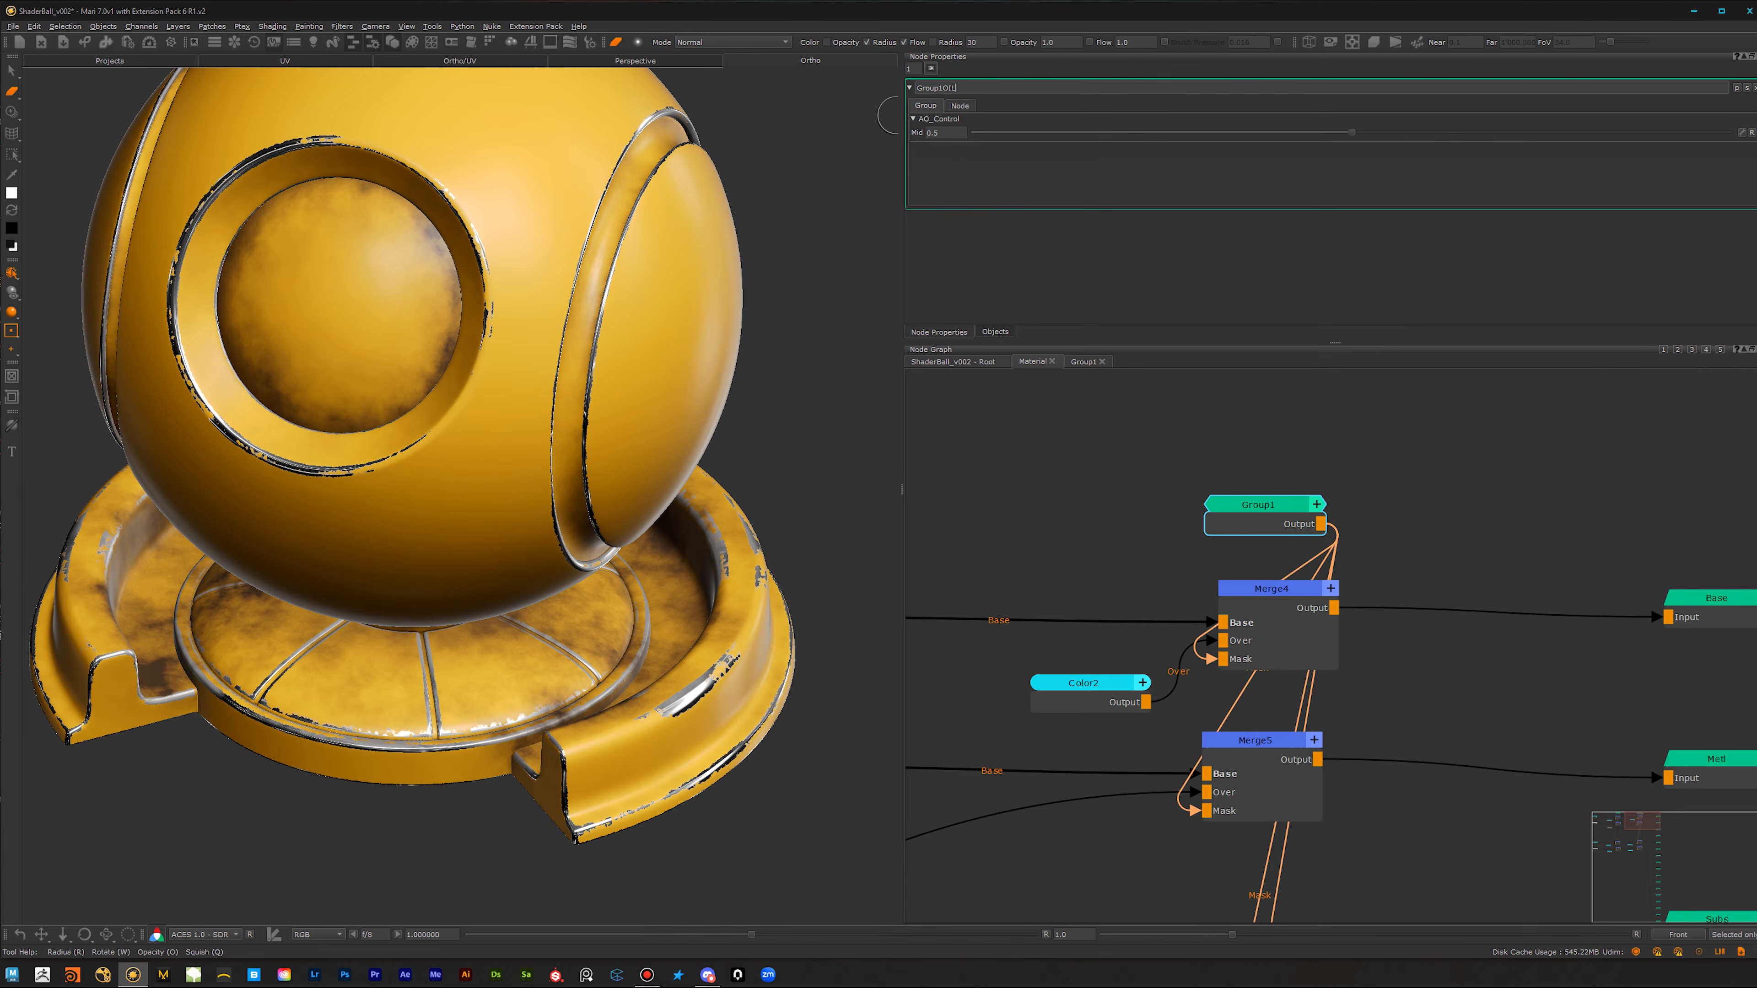
key("BackSpace")
key("BackSpace")
key("BackSpace")
key("BackSpace")
key("BackSpace")
key("BackSpace")
key("BackSpace")
key("BackSpace")
left_click(1232, 538)
left_click(1288, 505)
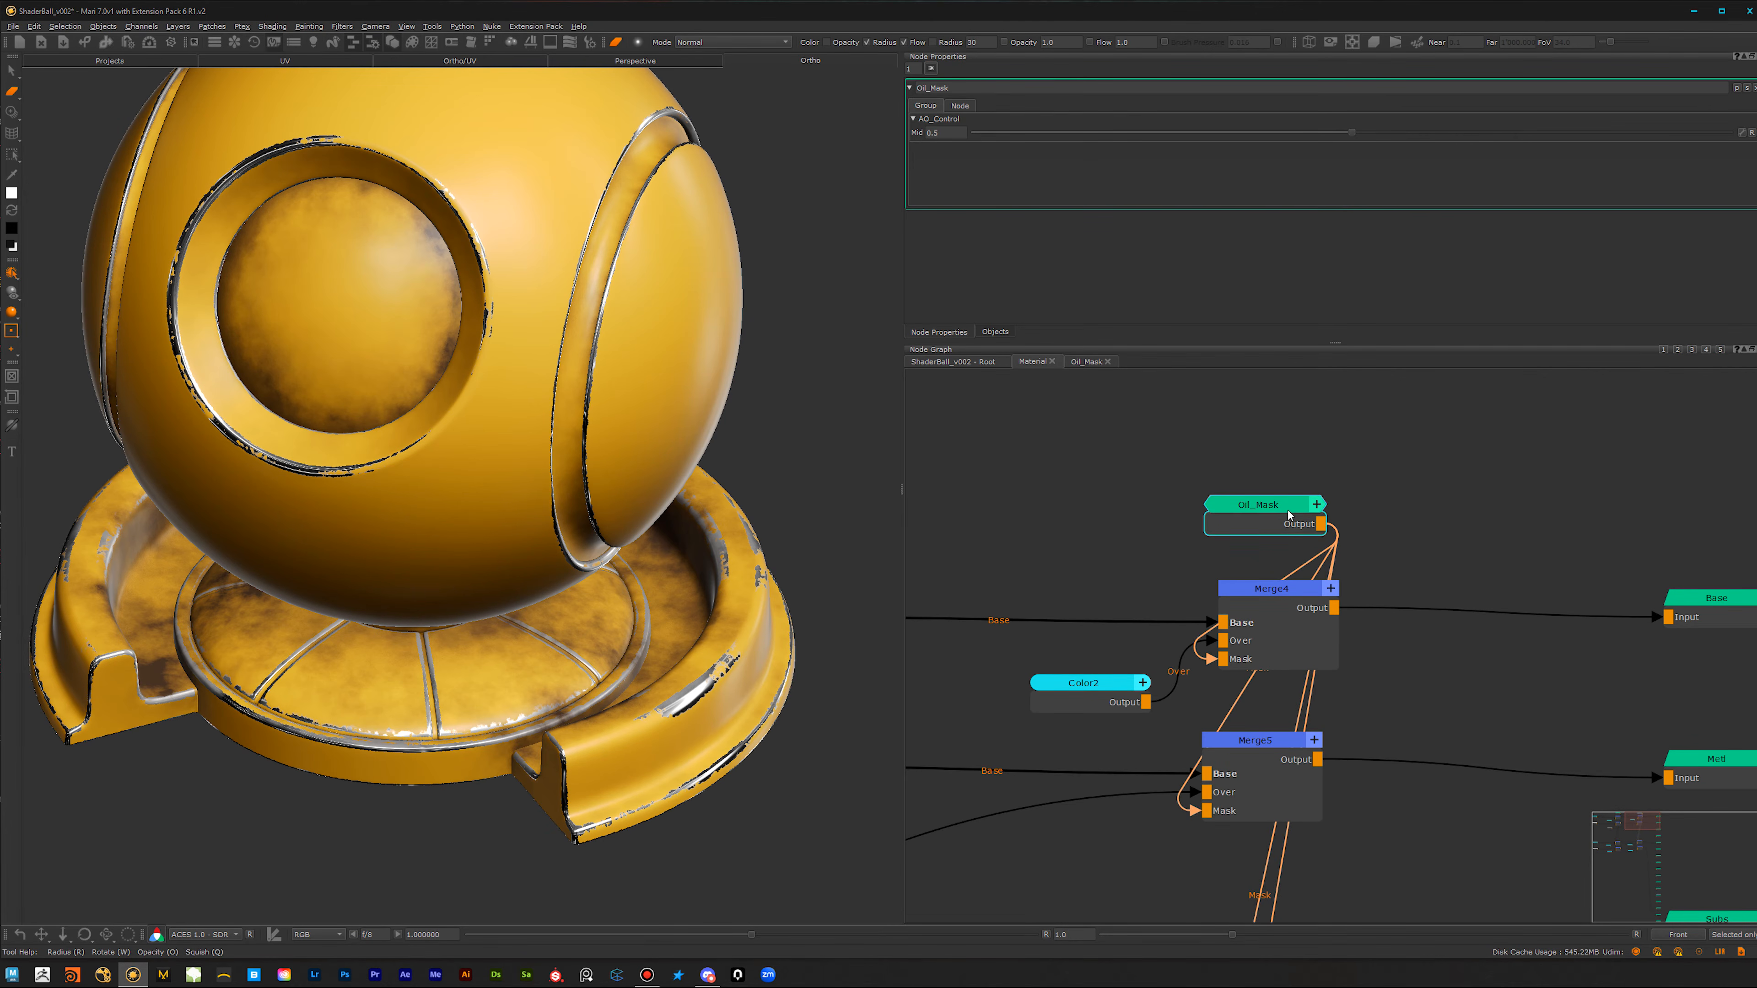
Step: In the root graph, set the Material node's Oil_Mask Mid to 0.461 and inspect the result on the model
left_click(966, 366)
left_click(1214, 594)
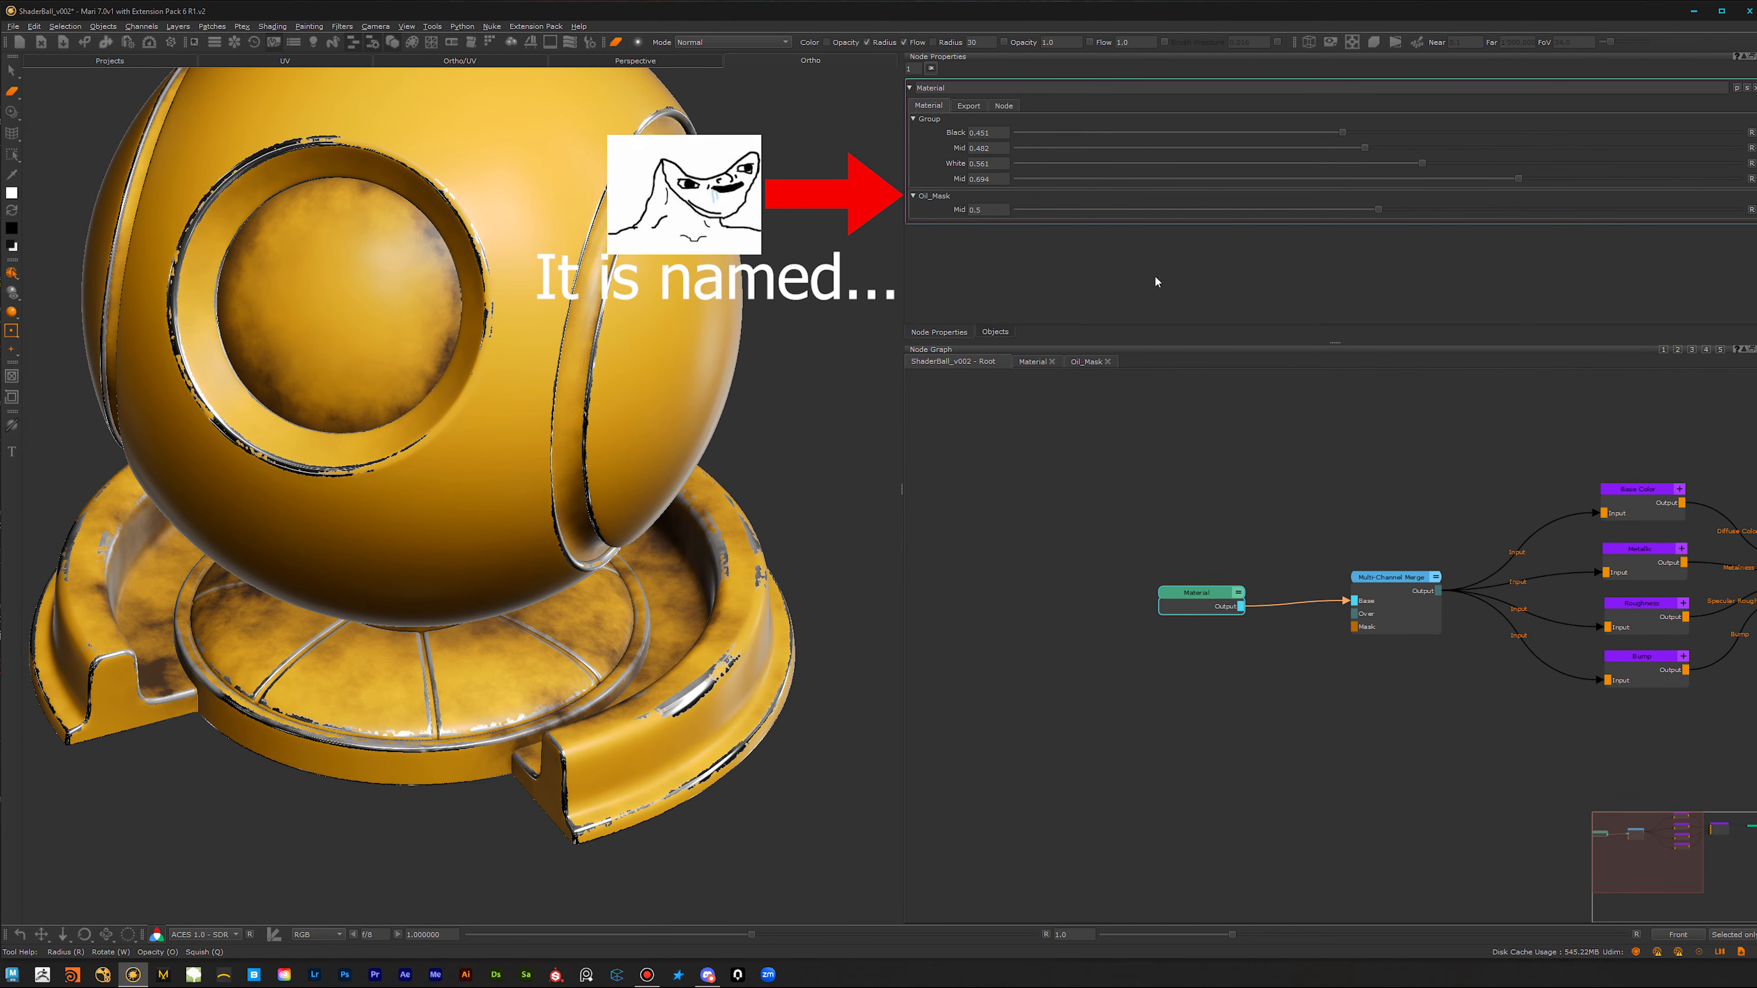
left_click_drag(1178, 591, 1125, 585)
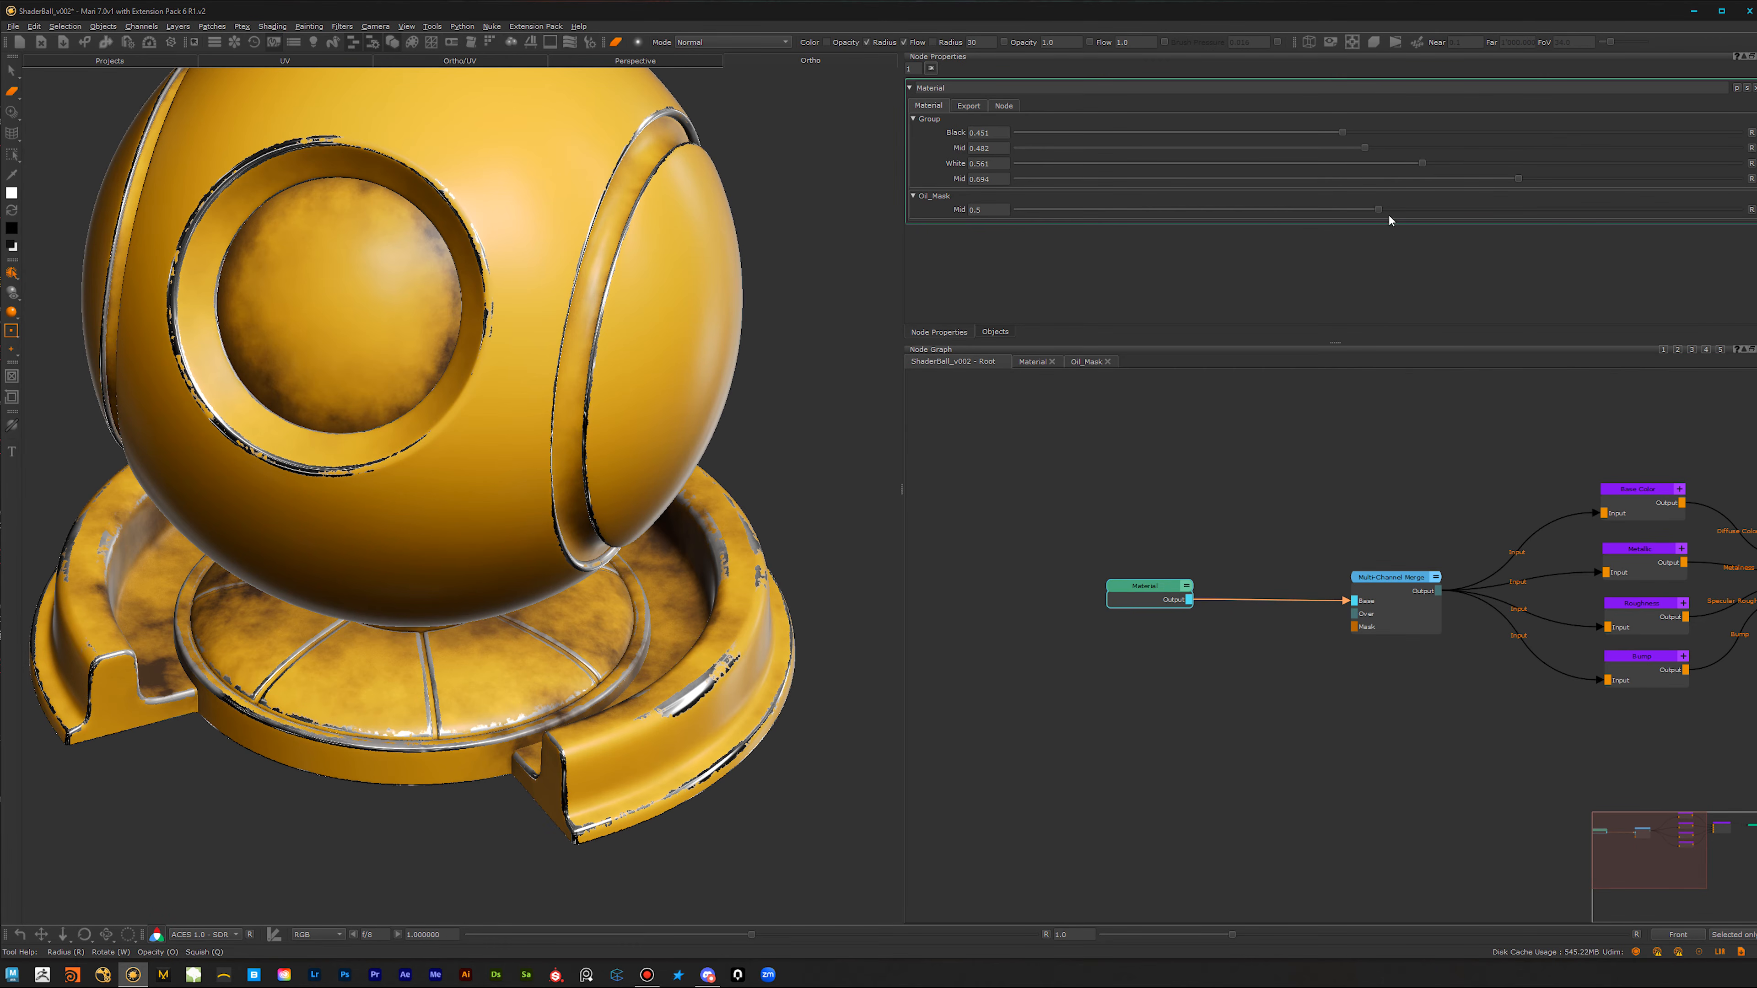
mouse_move(1379, 208)
left_mouse_down()
mouse_move(1246, 210)
mouse_move(1417, 216)
mouse_move(1350, 210)
left_mouse_up()
scroll(548, 531, "up", 5)
right_click_drag(612, 578, 502, 629, "alt")
left_click_drag(501, 629, 470, 582, "alt")
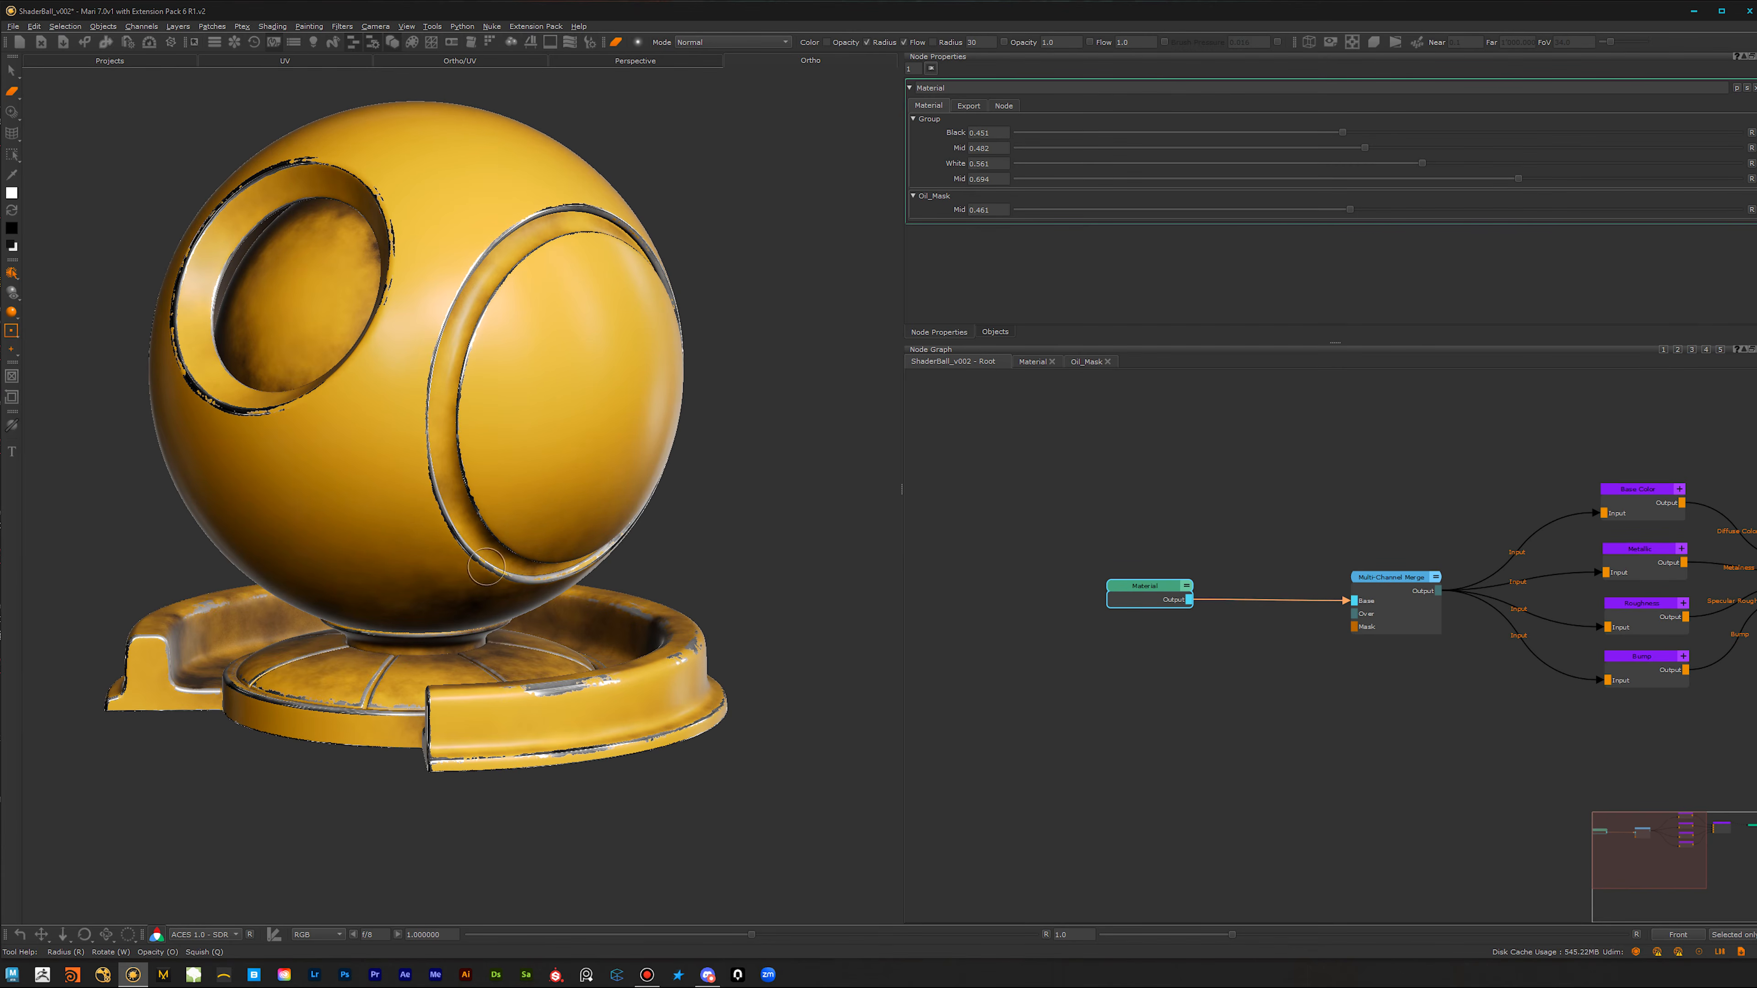
scroll(470, 582, "up", 2)
Step: Open the Material node's internal graph and examine its Color, Constant, Merge and mask group nodes
double_click(1169, 596)
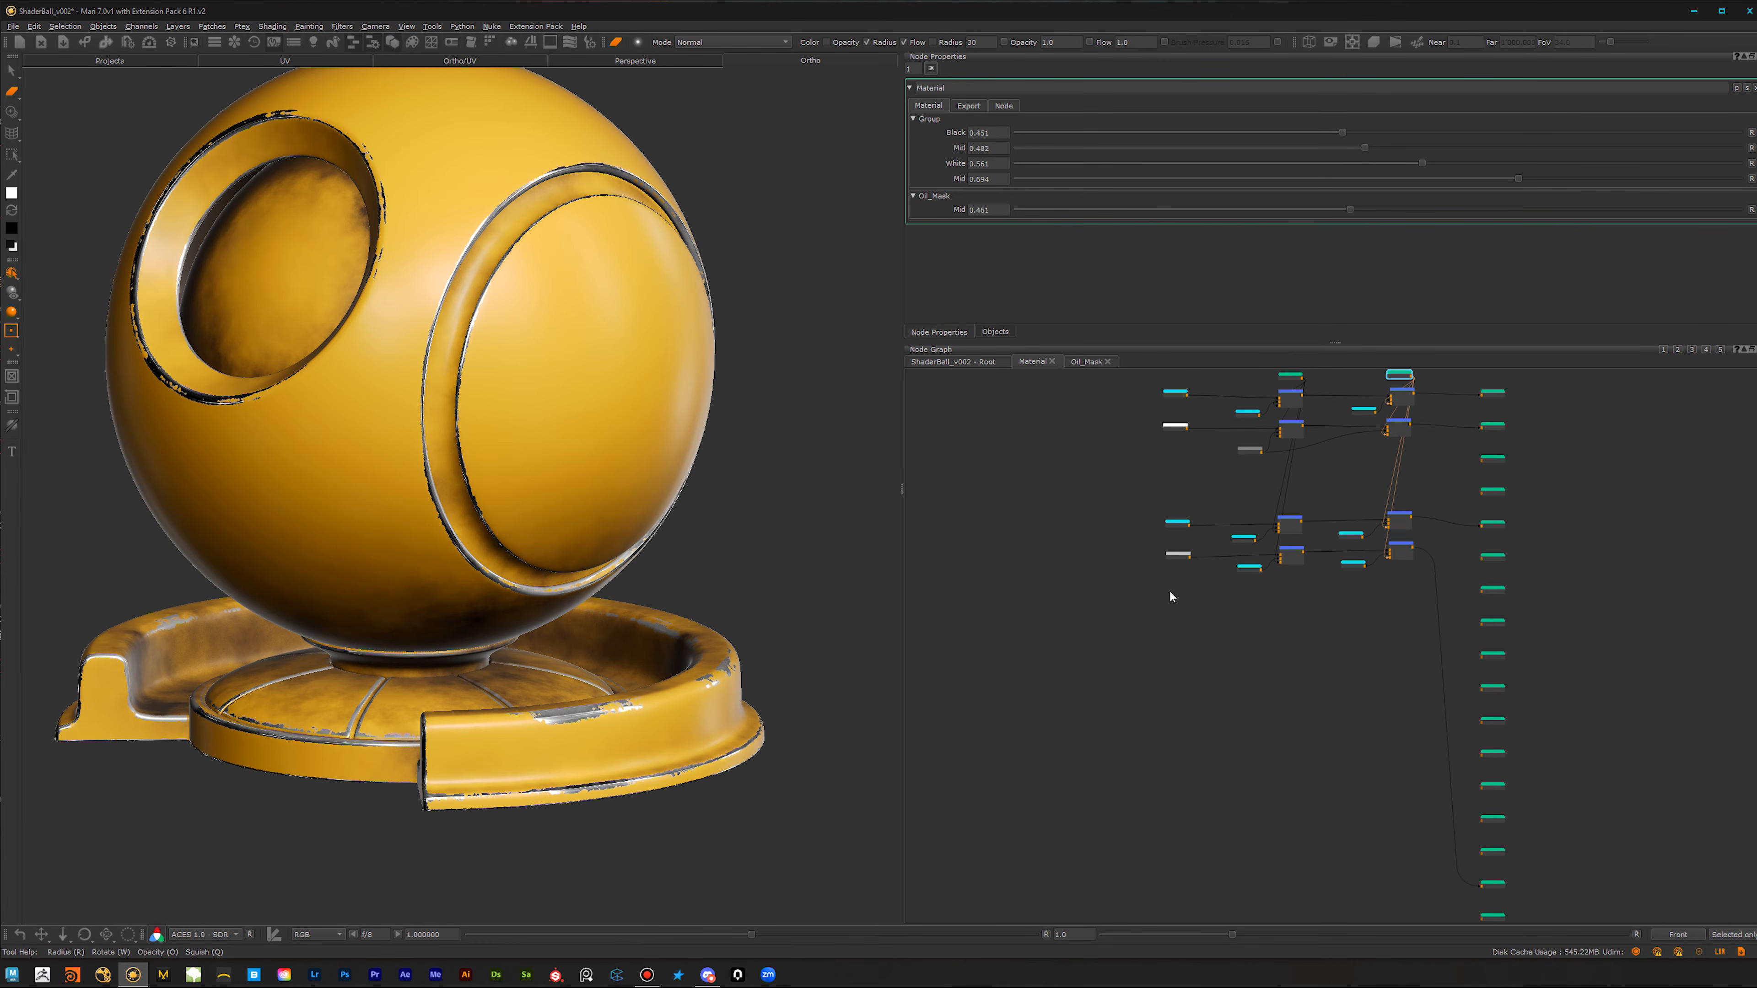
scroll(1170, 522, "up", 8)
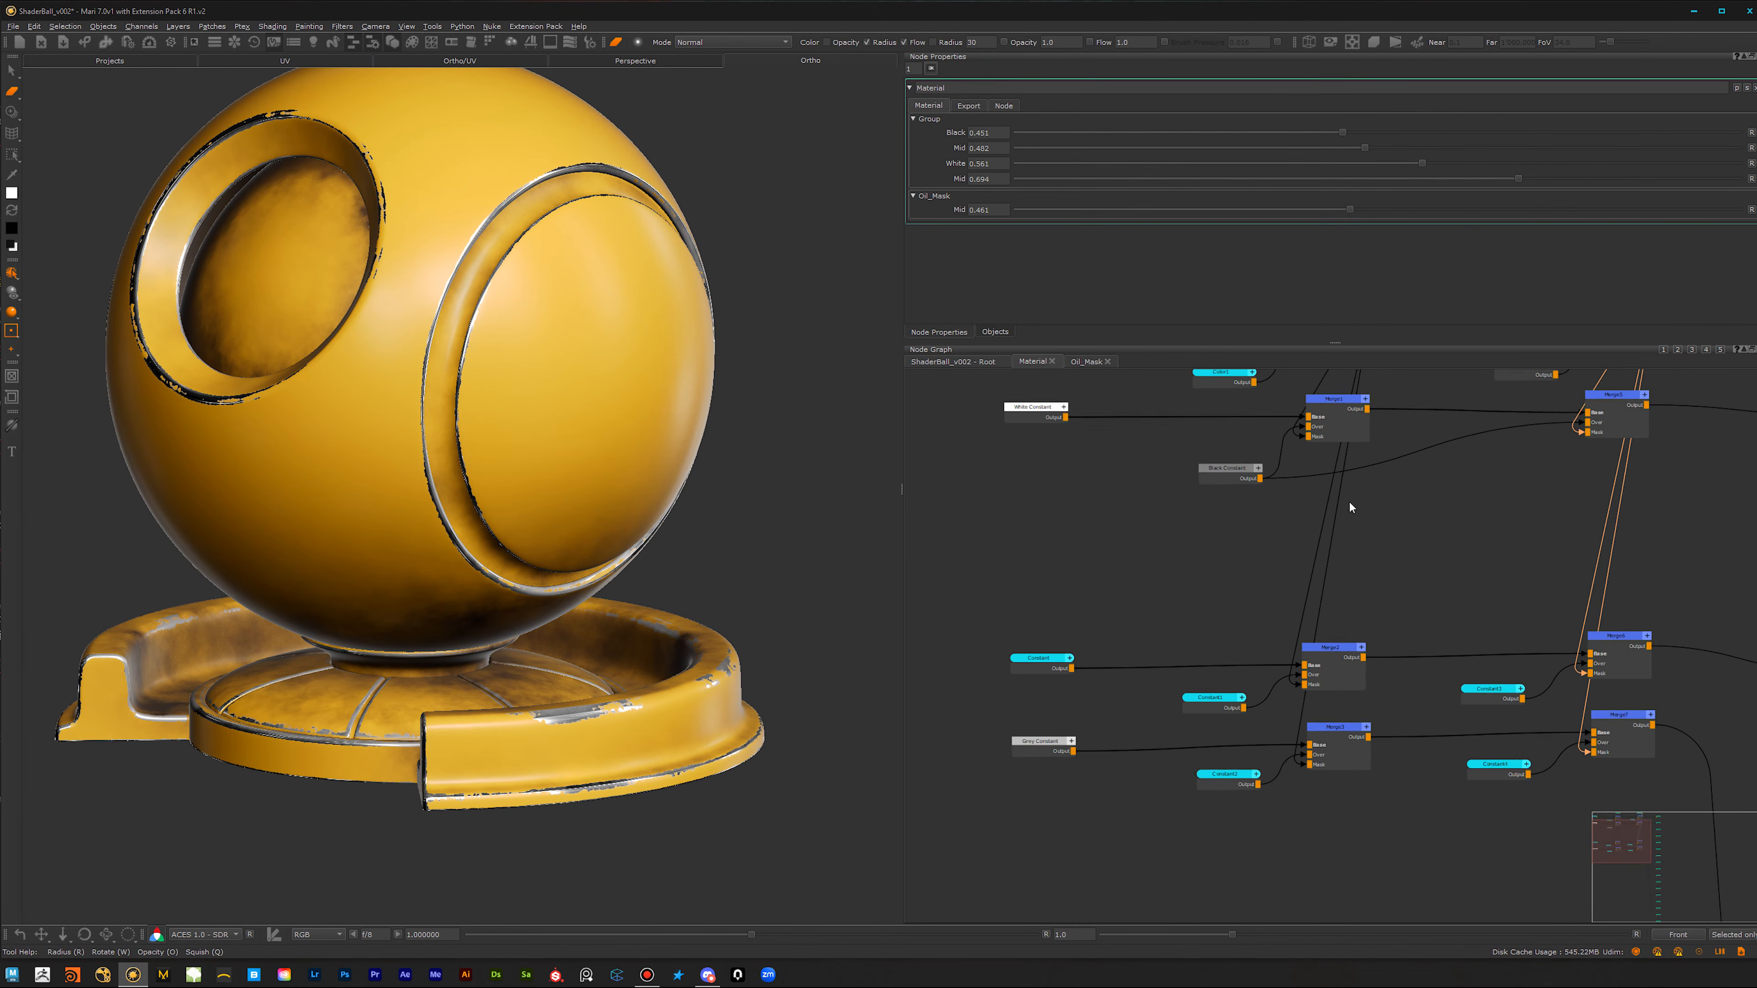
middle_click_drag(1231, 682, 1230, 690)
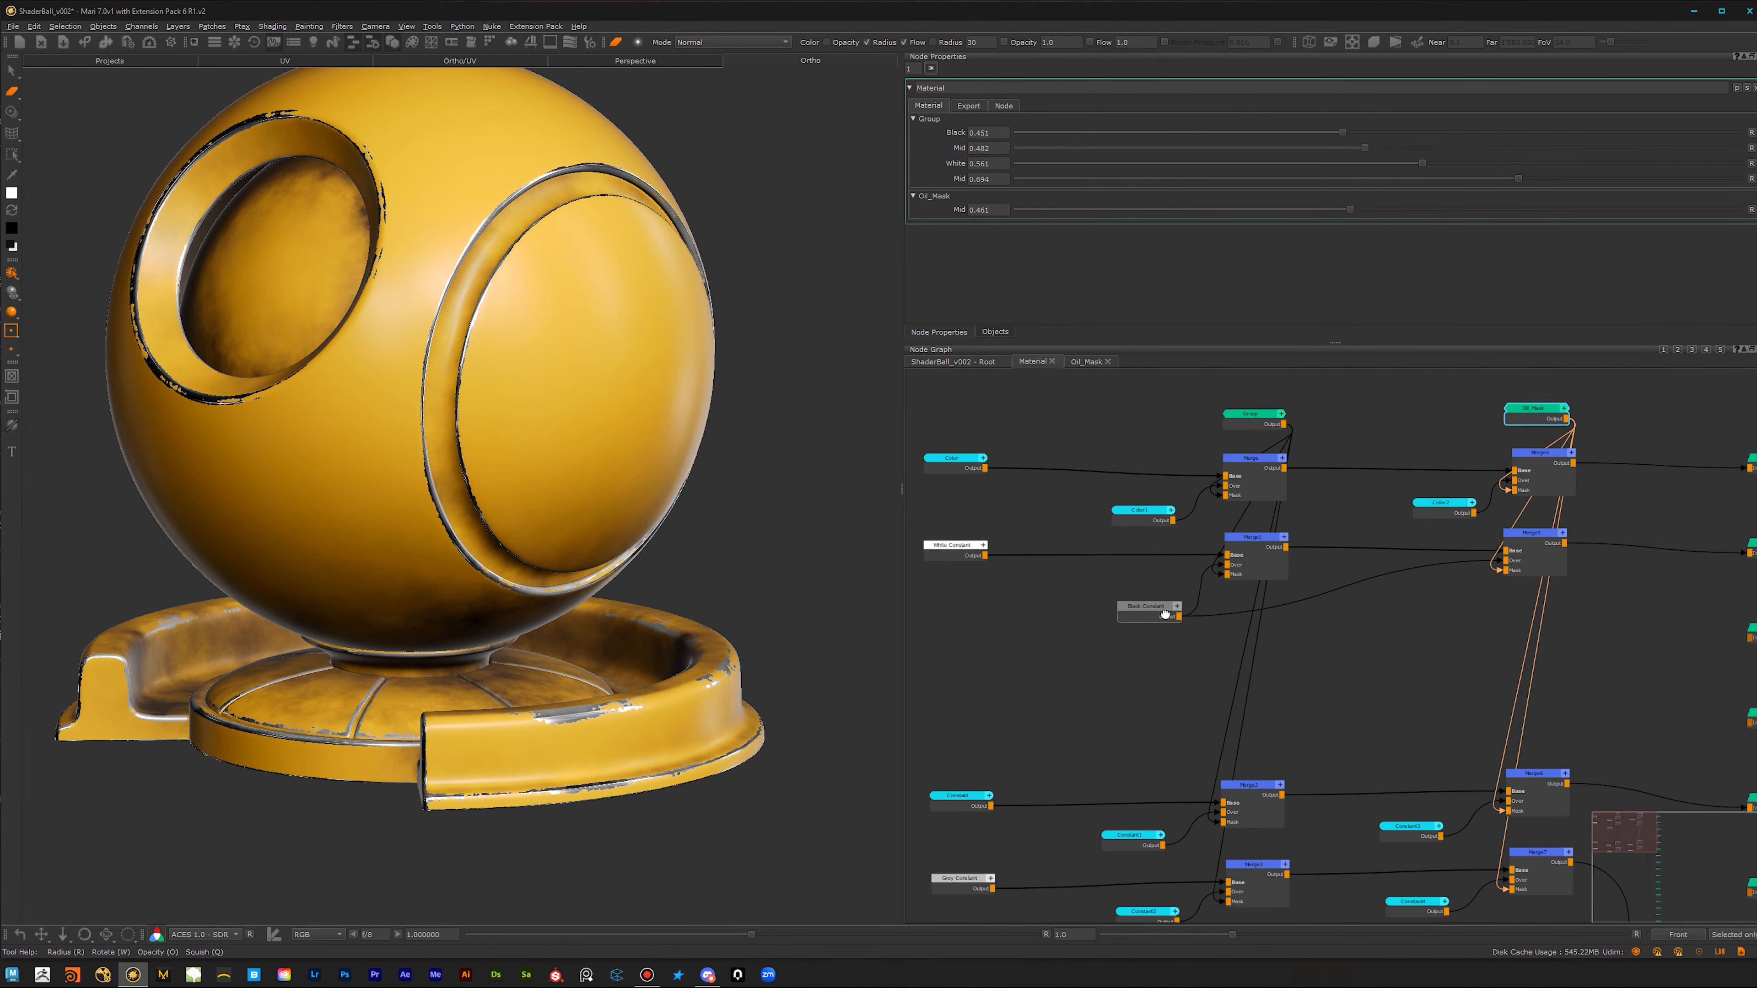
middle_click_drag(1144, 613, 1270, 597)
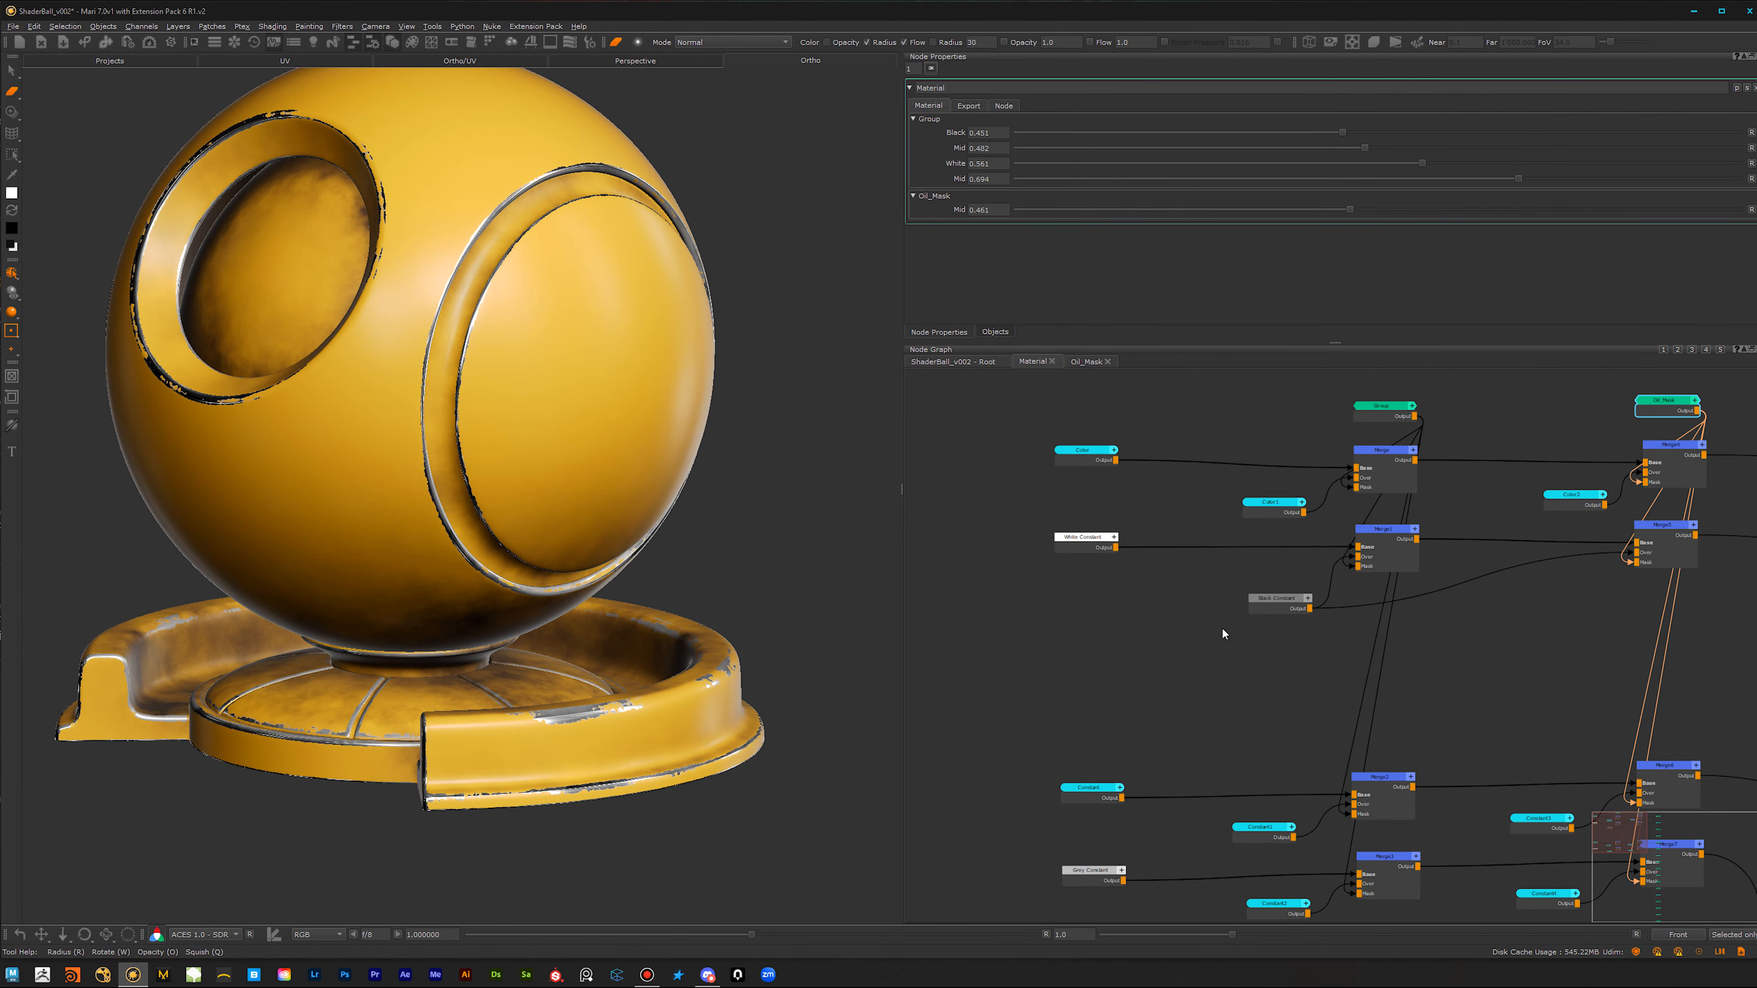
scroll(1238, 669, "up", 2)
left_click_drag(1087, 452, 1078, 462)
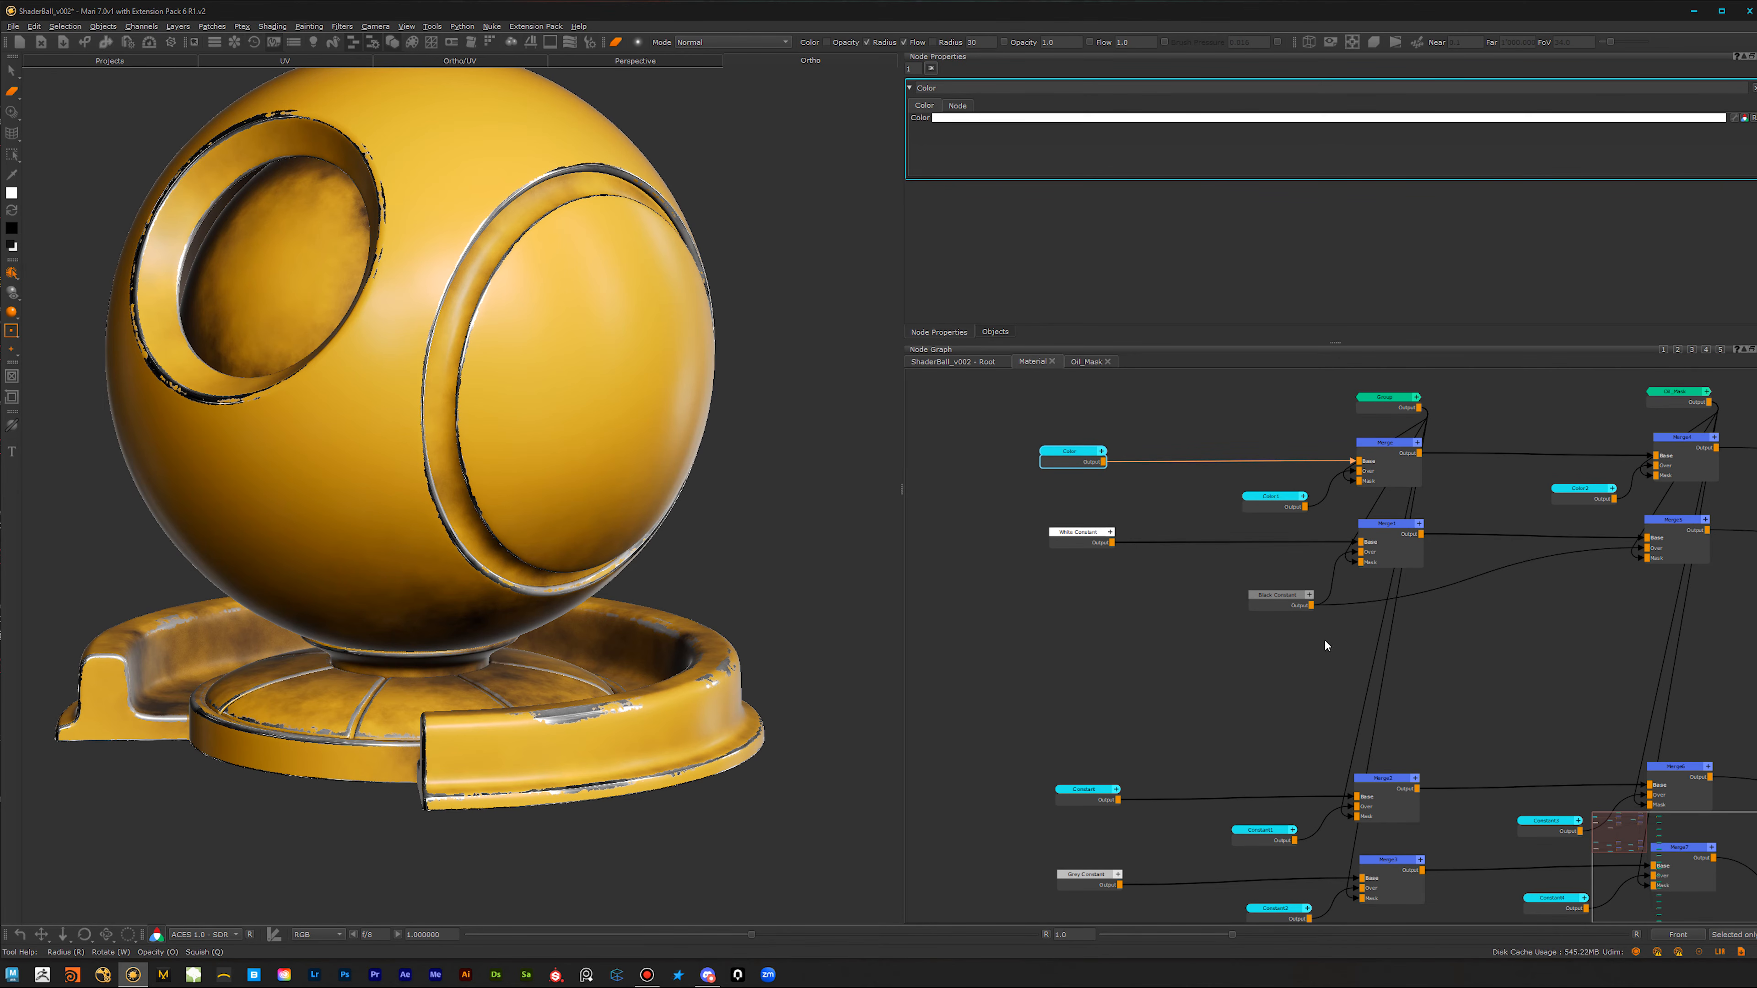
scroll(1243, 691, "down", 2)
middle_click_drag(1243, 691, 1104, 680)
scroll(1212, 671, "up", 1)
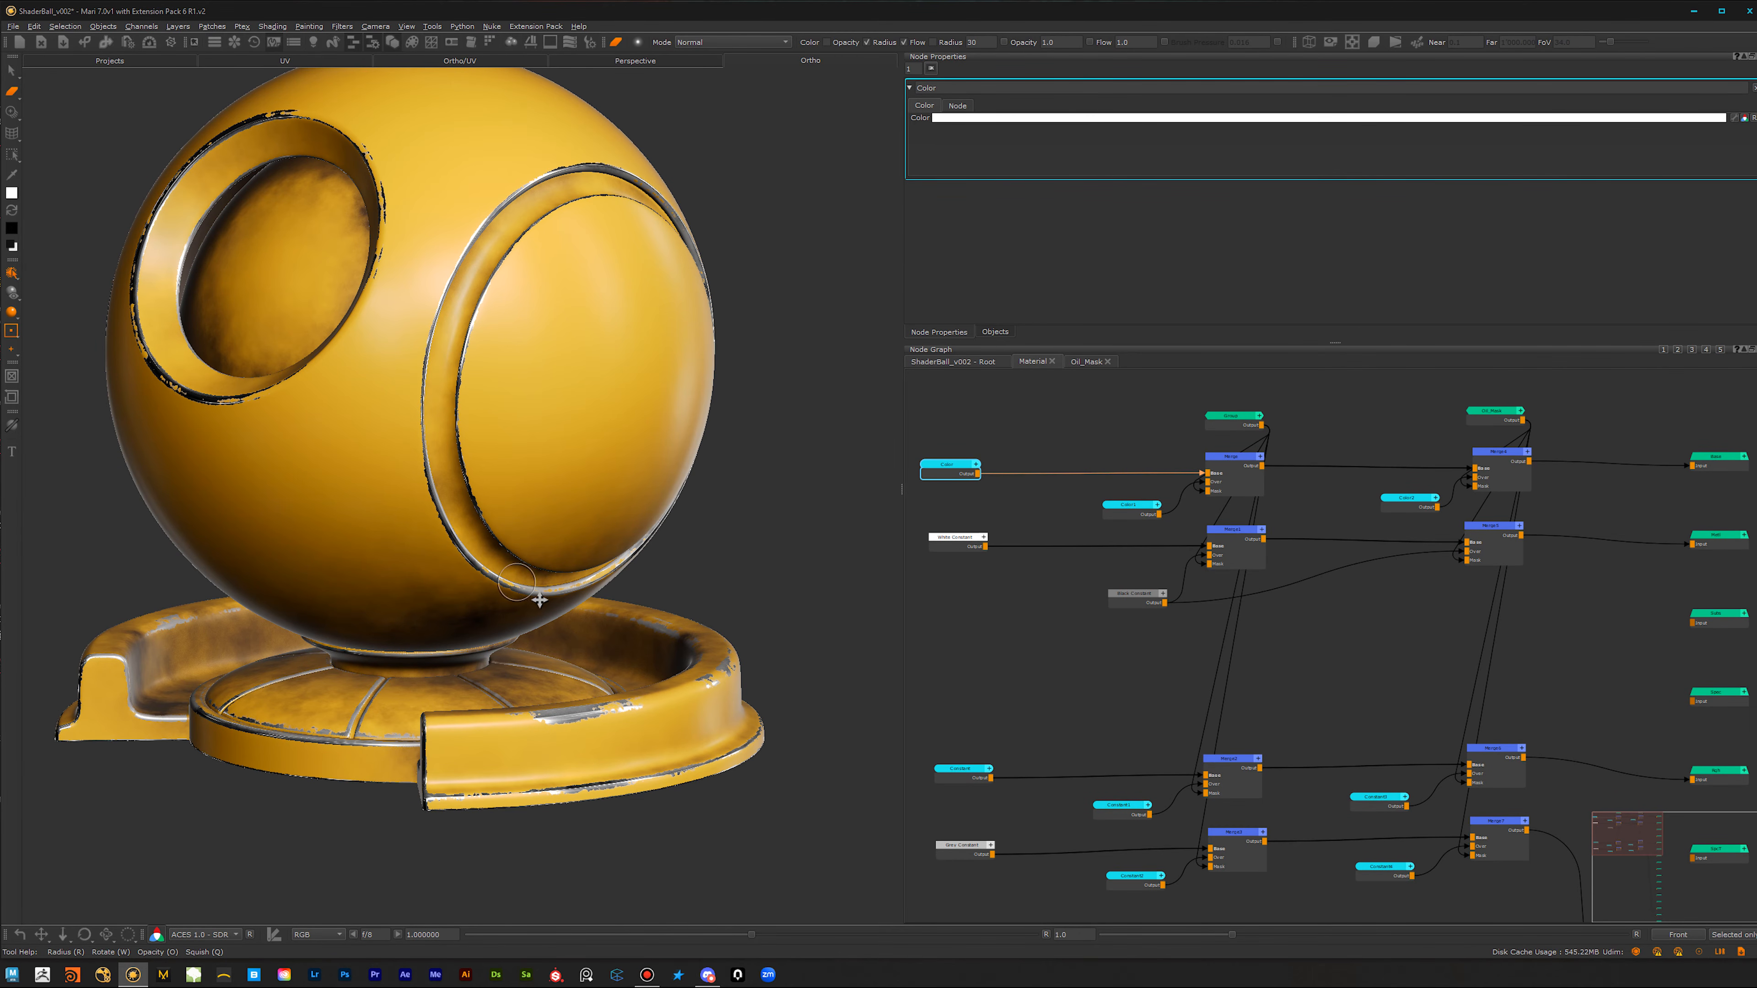
Step: Examine the layered paint on the shader ball and the Merge chains feeding the Material's outputs
middle_click_drag(578, 601, 611, 637, "alt")
middle_click_drag(468, 607, 441, 651, "alt")
mouse_move(477, 650)
left_mouse_down("alt")
mouse_move(651, 647)
mouse_move(431, 616)
mouse_move(470, 622)
left_mouse_up("alt")
key("p")
middle_click_drag(471, 623, 437, 601, "alt")
right_click_drag(436, 601, 450, 640, "alt")
right_click_drag(1165, 656, 1055, 695, "alt")
mouse_move(1112, 684)
middle_mouse_down("alt")
mouse_move(1129, 612)
mouse_move(1084, 614)
middle_mouse_up("alt")
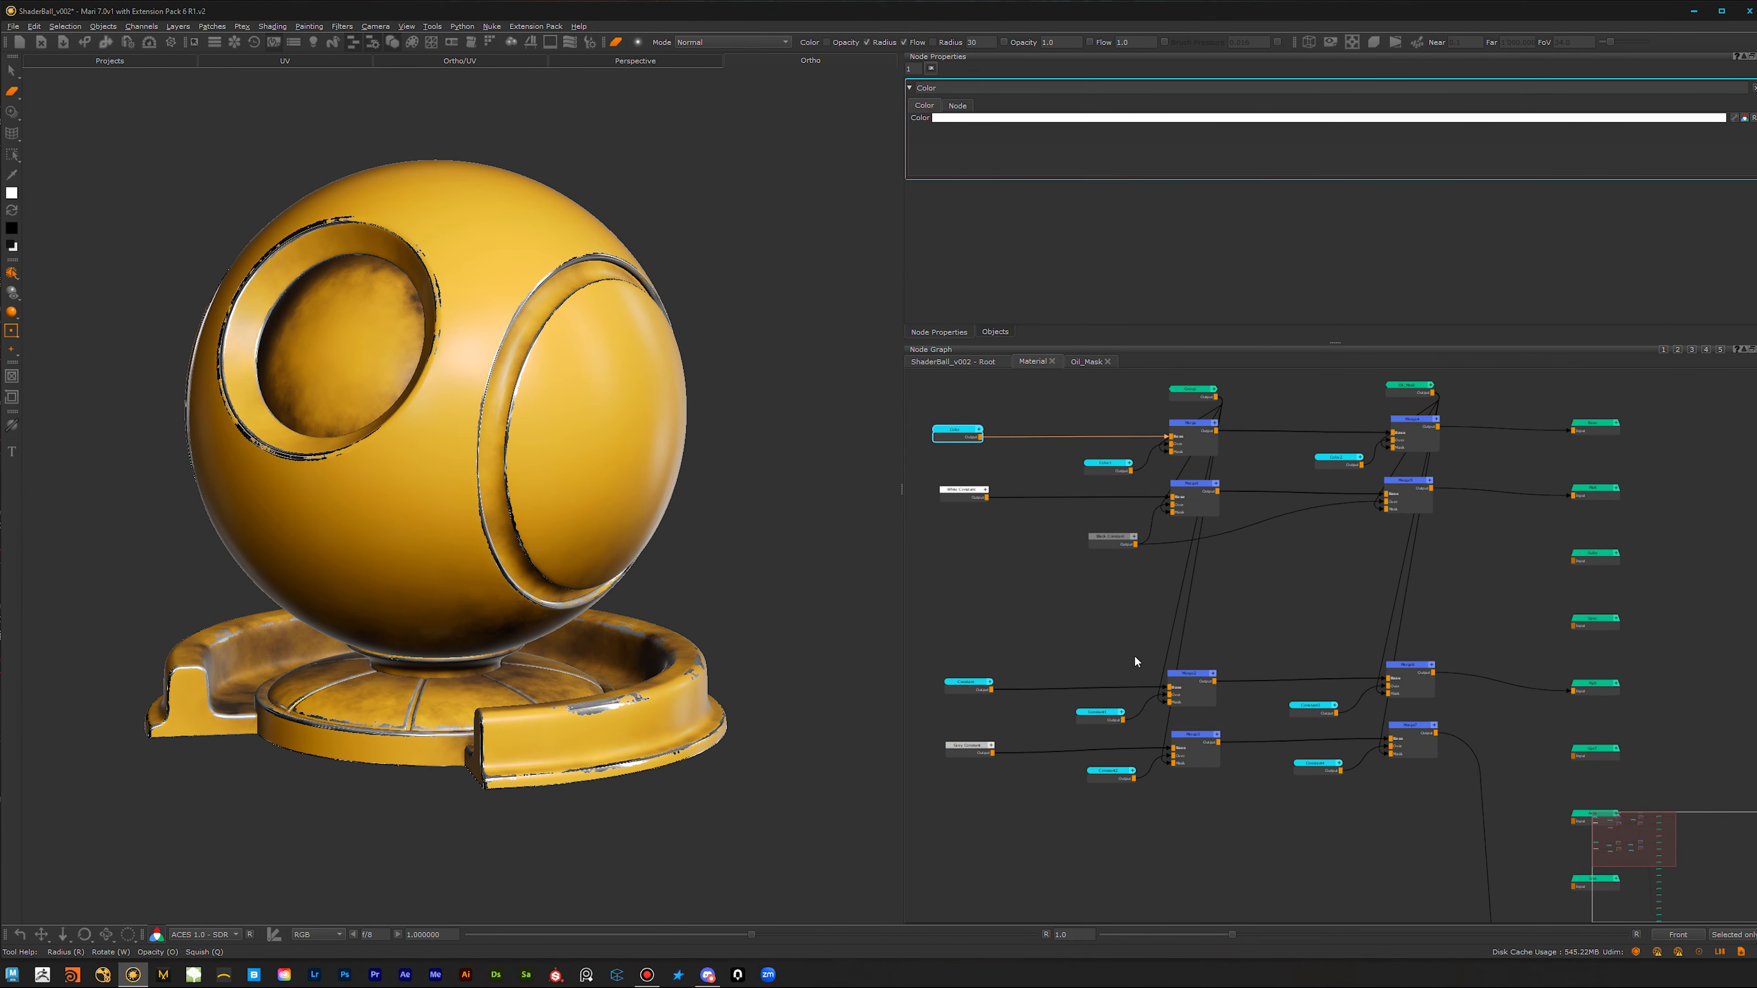
right_click_drag(1295, 664, 1312, 649, "alt")
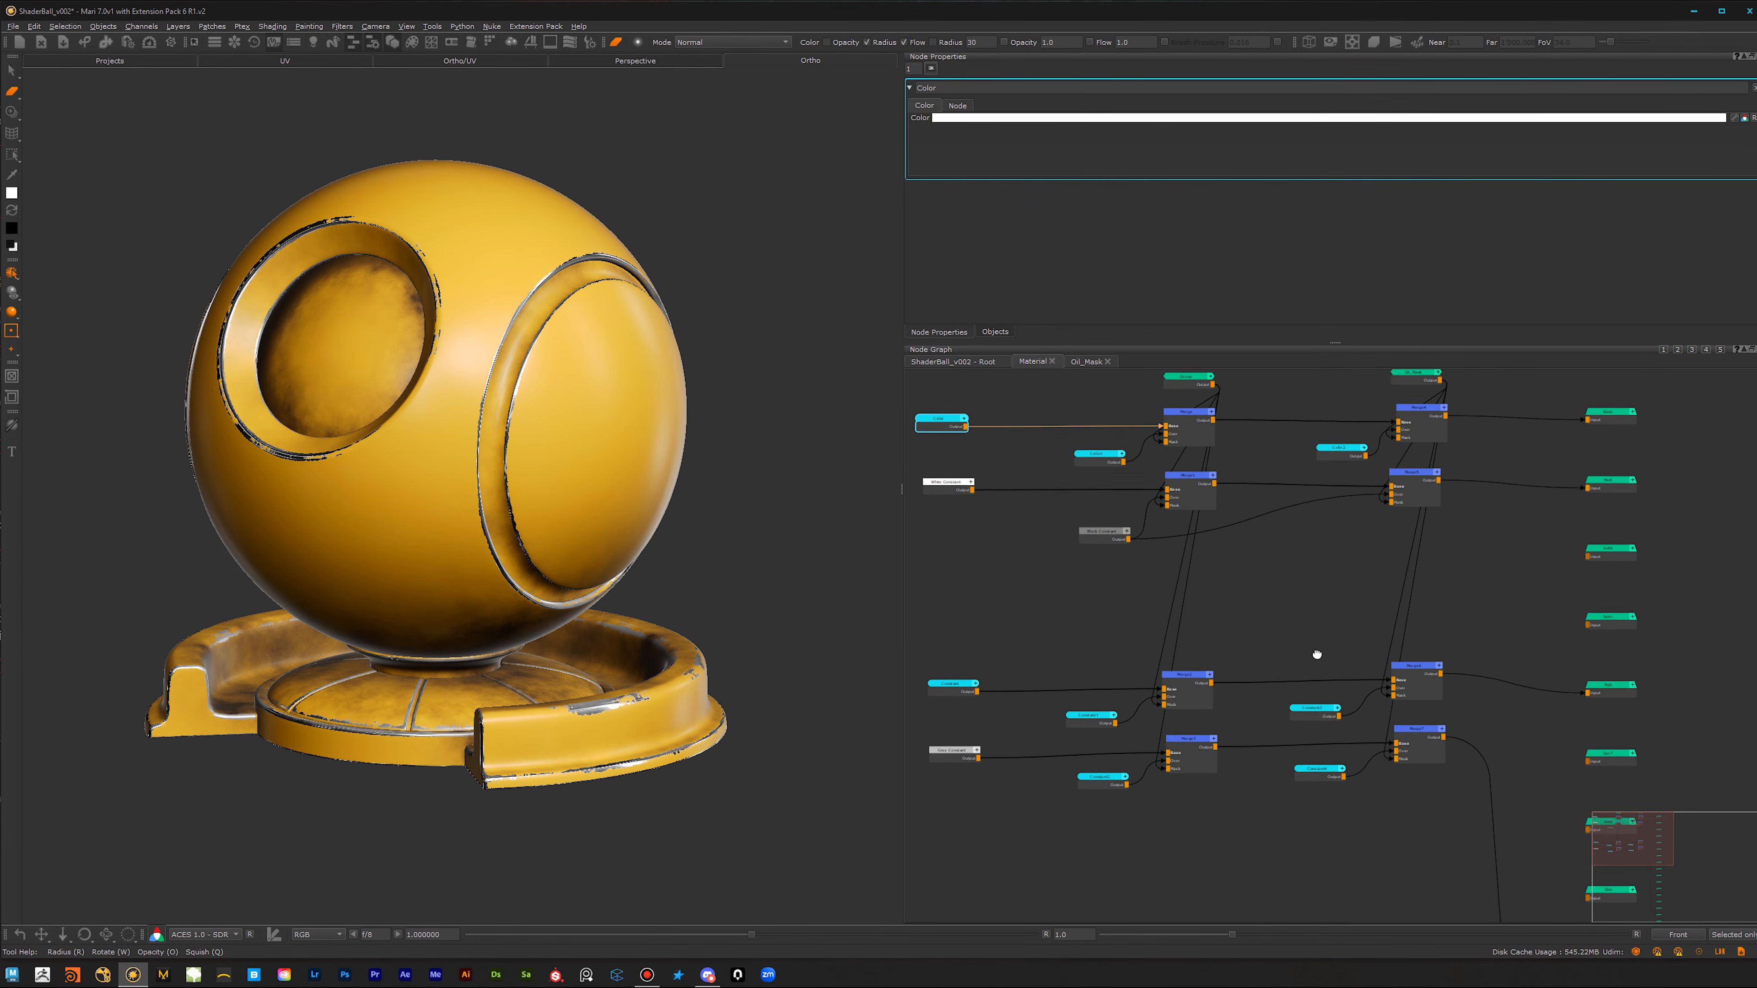
middle_click_drag(1313, 650, 1320, 703, "alt")
right_click_drag(1320, 703, 1210, 736, "alt")
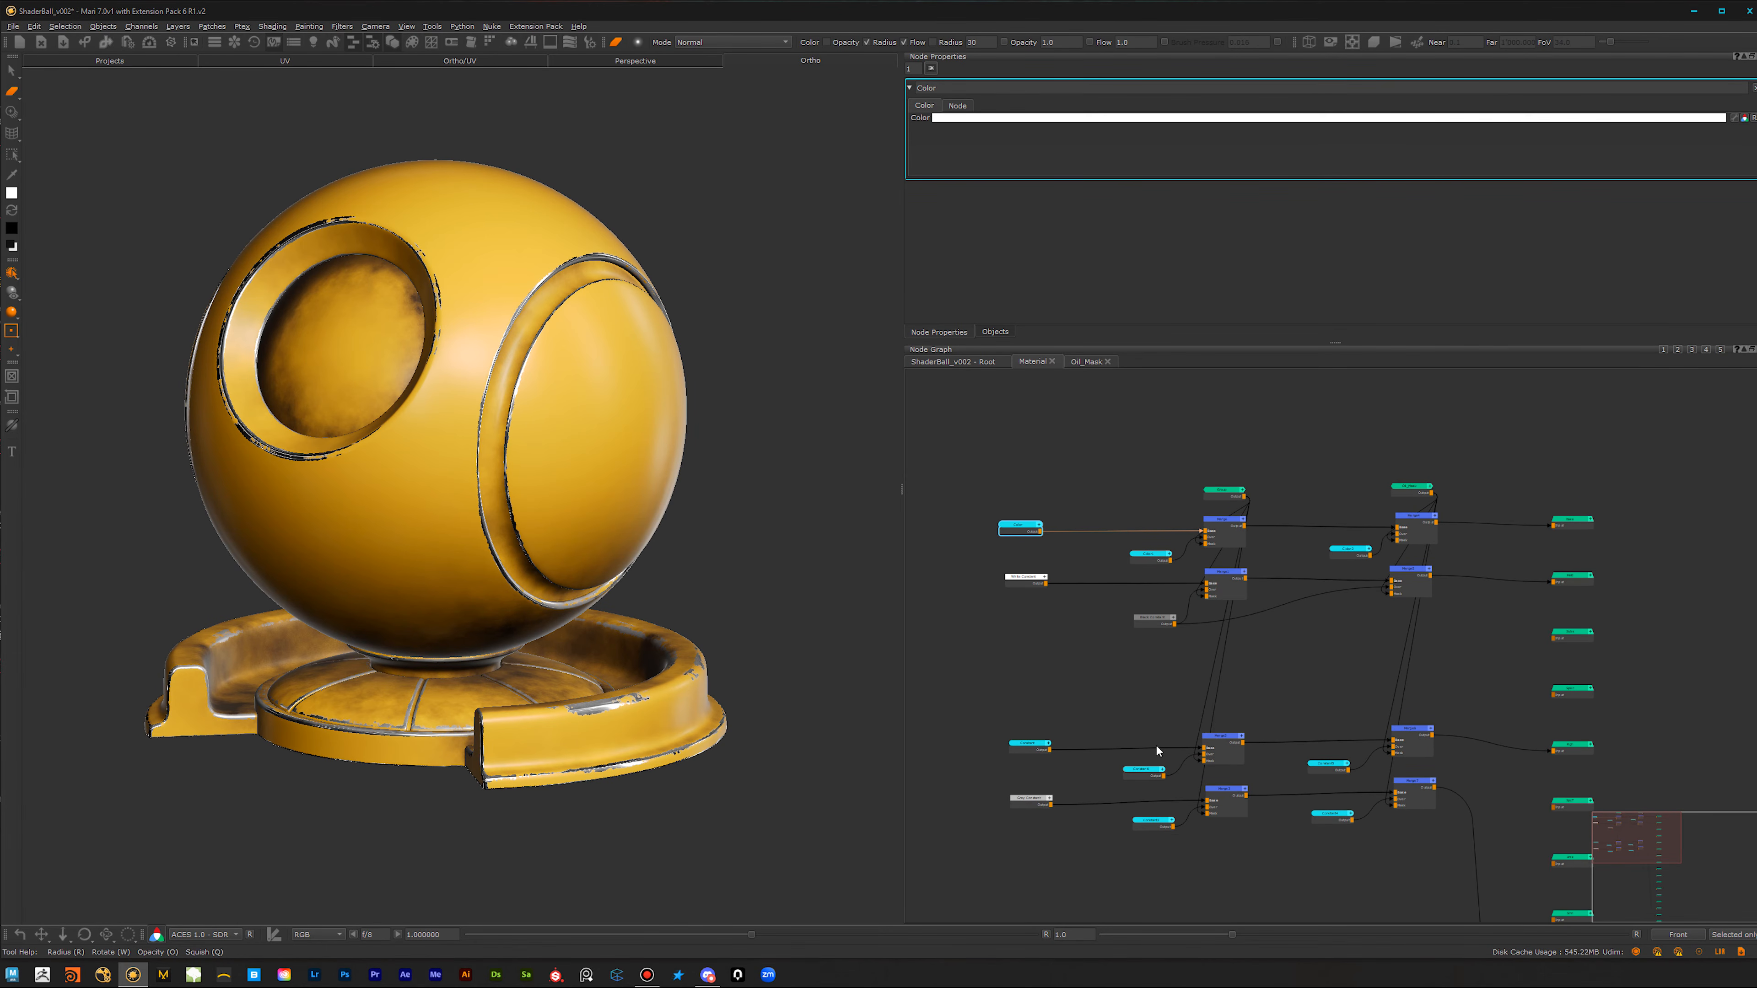
Step: Return to the root graph and rename the Material node Yellow_Paint
left_click(978, 360)
right_click_drag(1201, 651, 1284, 654, "alt")
middle_click_drag(1283, 654, 1321, 695, "alt")
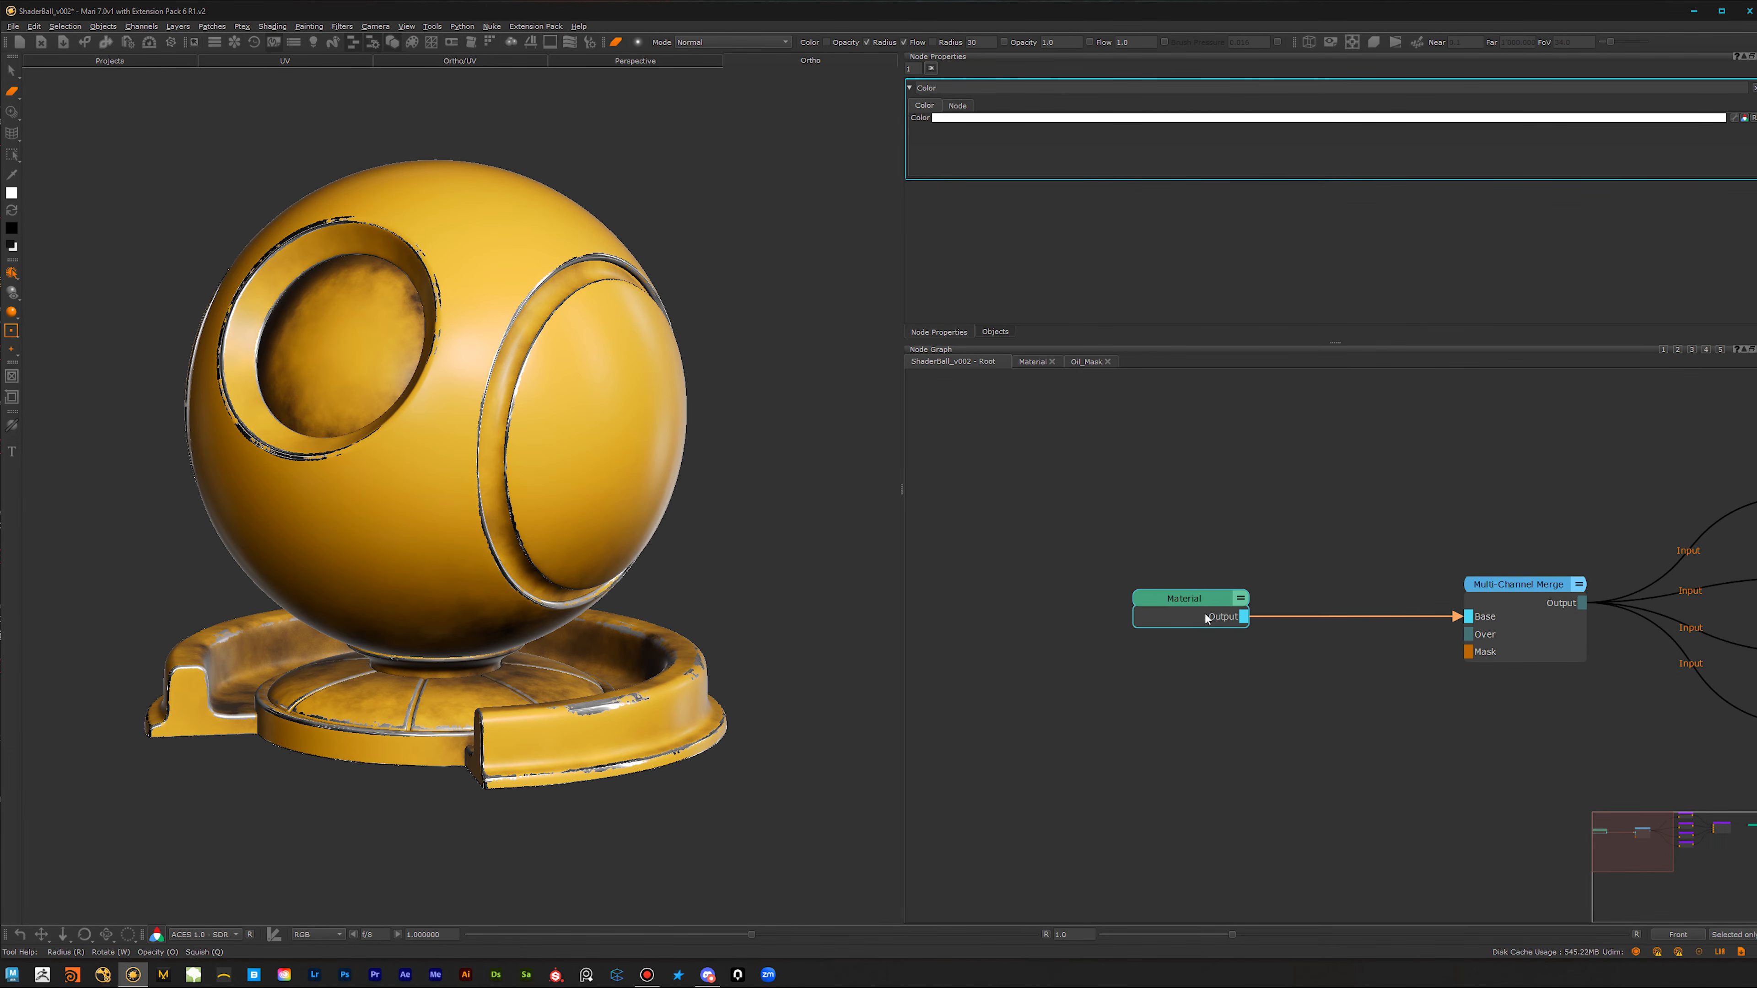
left_click(1210, 600)
left_click_drag(1211, 601, 1209, 594)
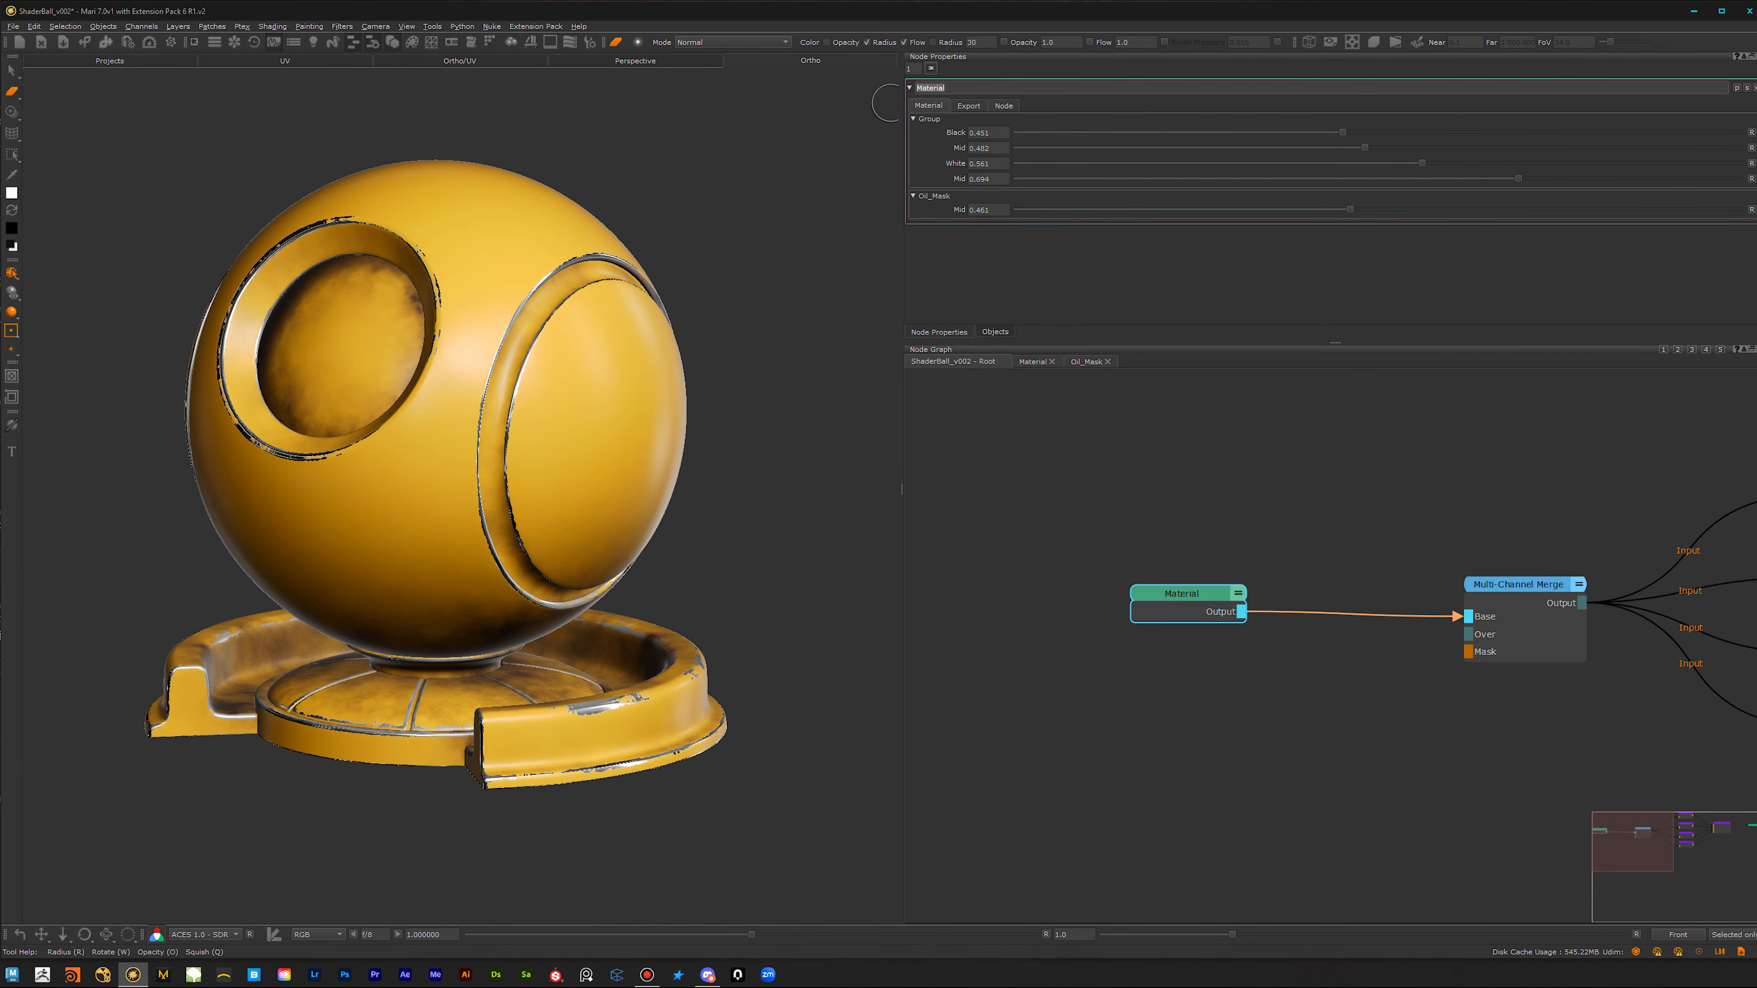
type("Yellow_Paint")
left_click(1154, 456)
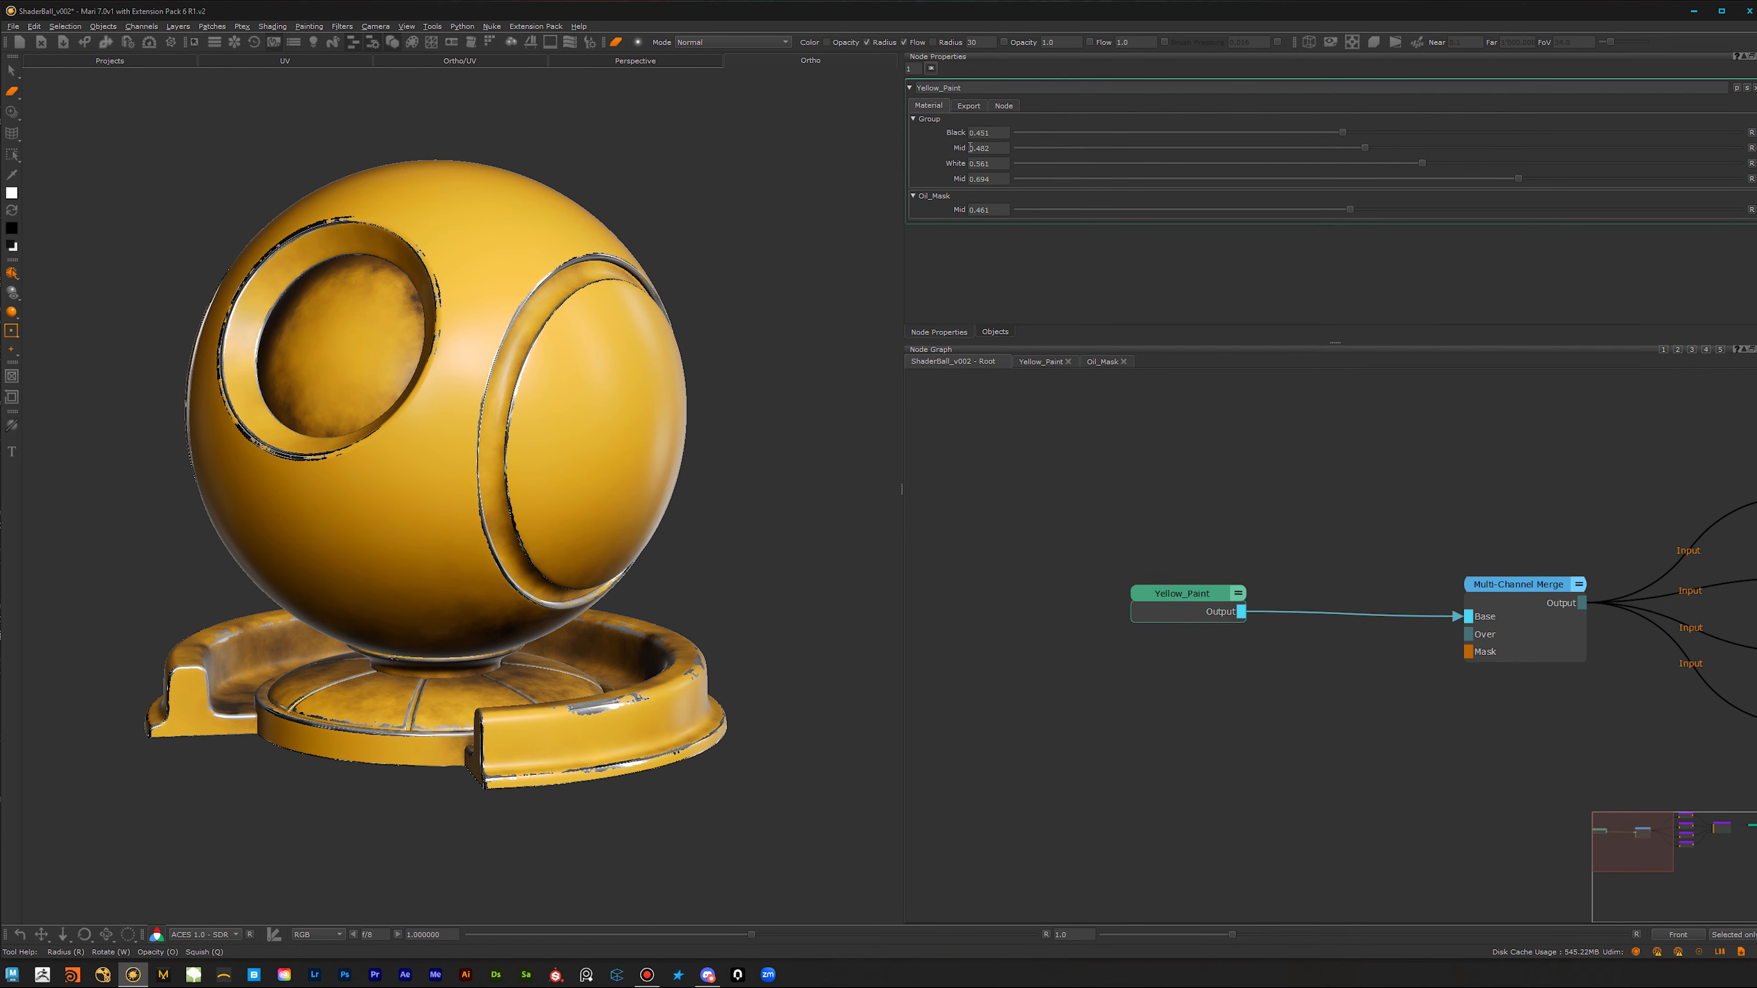
Step: Start exporting the Yellow_Paint node as a material and choose the folder F:/Mari/Materials
left_click(969, 105)
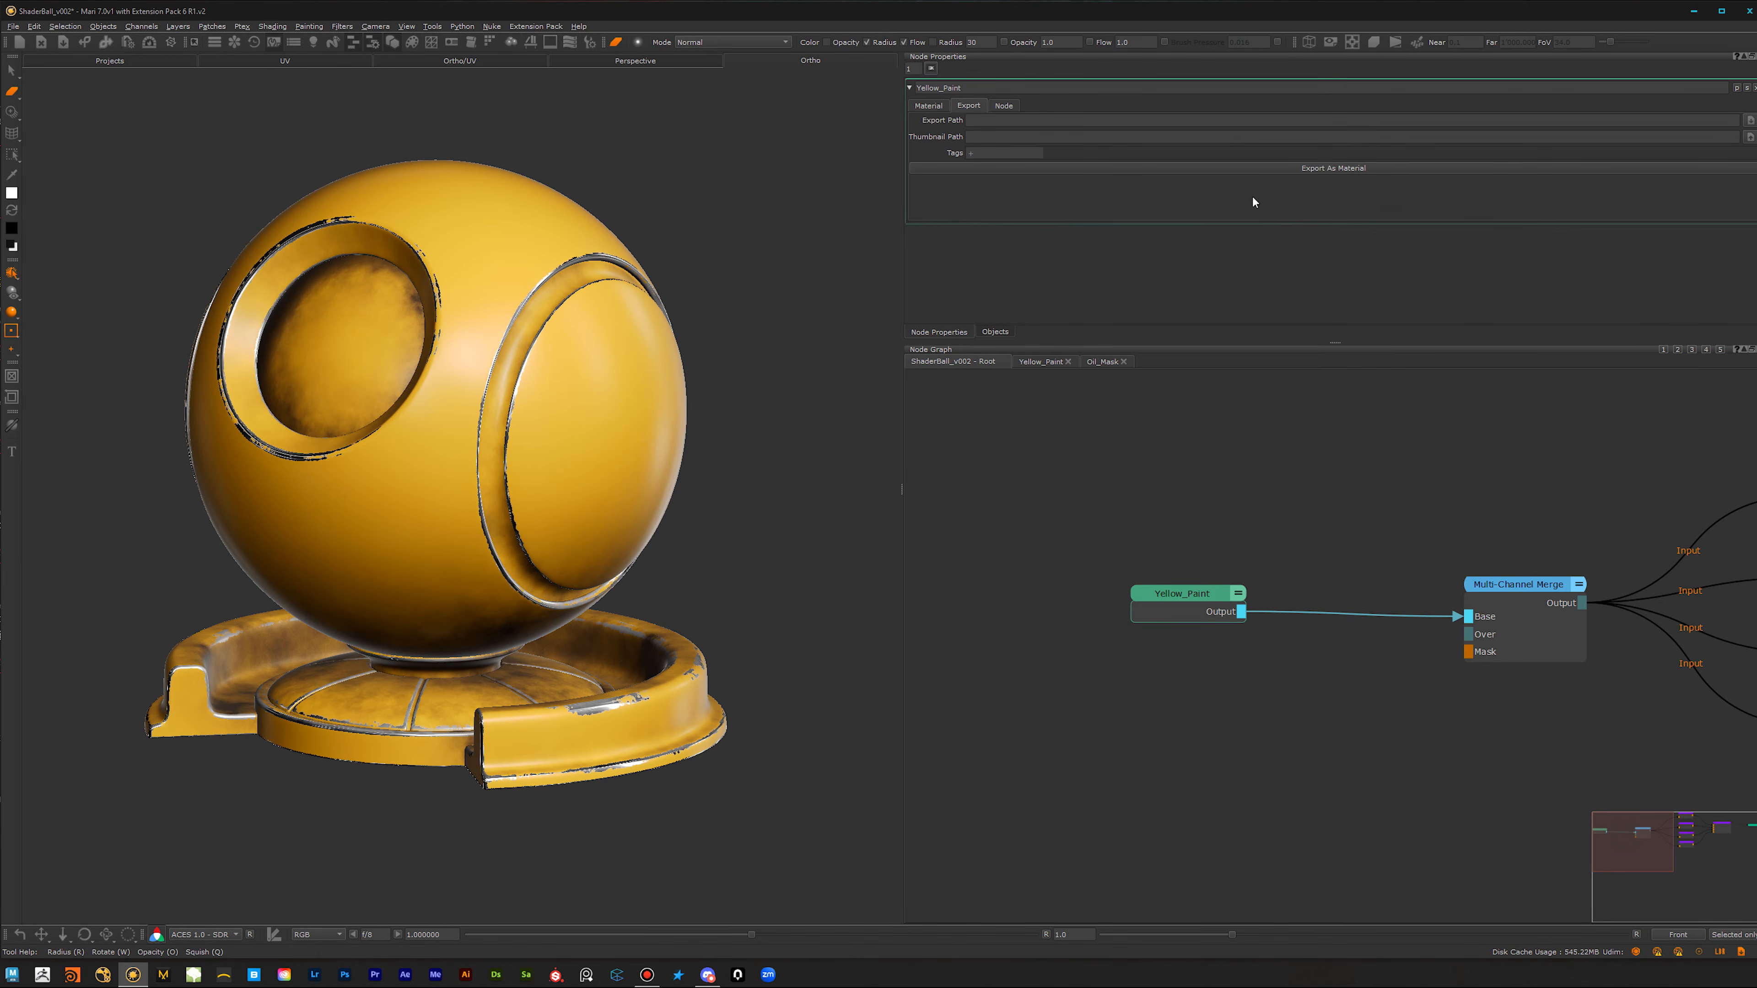
left_click(1308, 170)
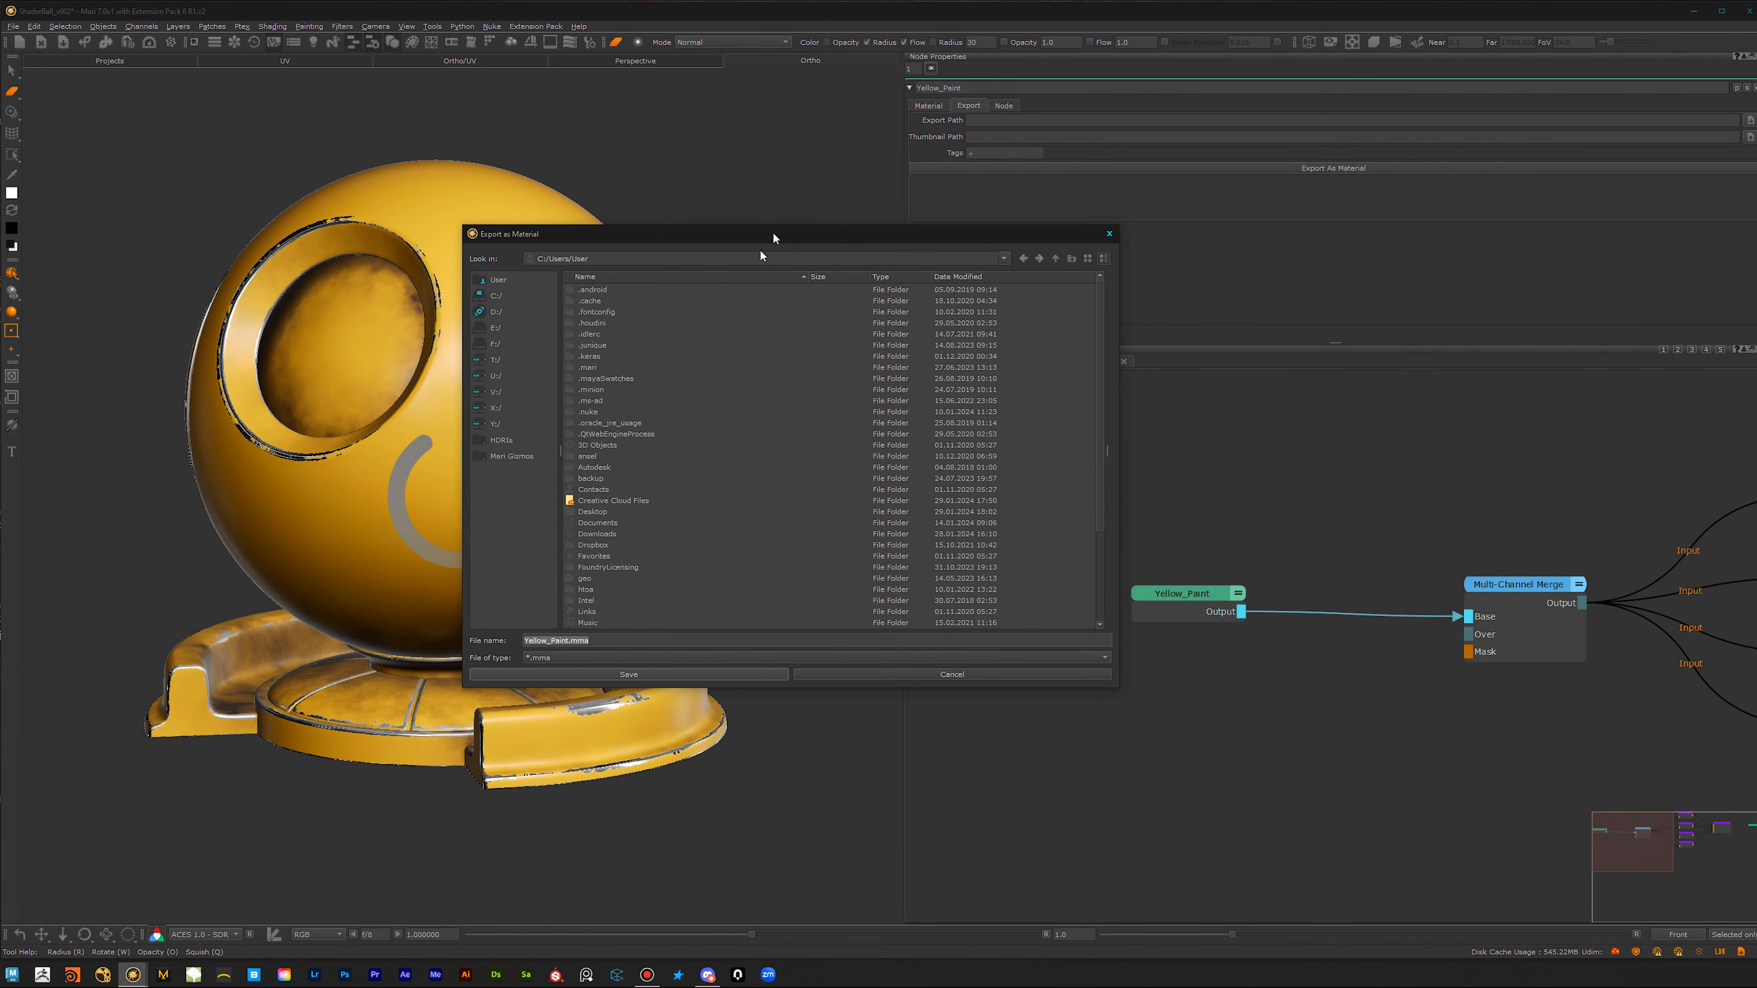
left_click(515, 344)
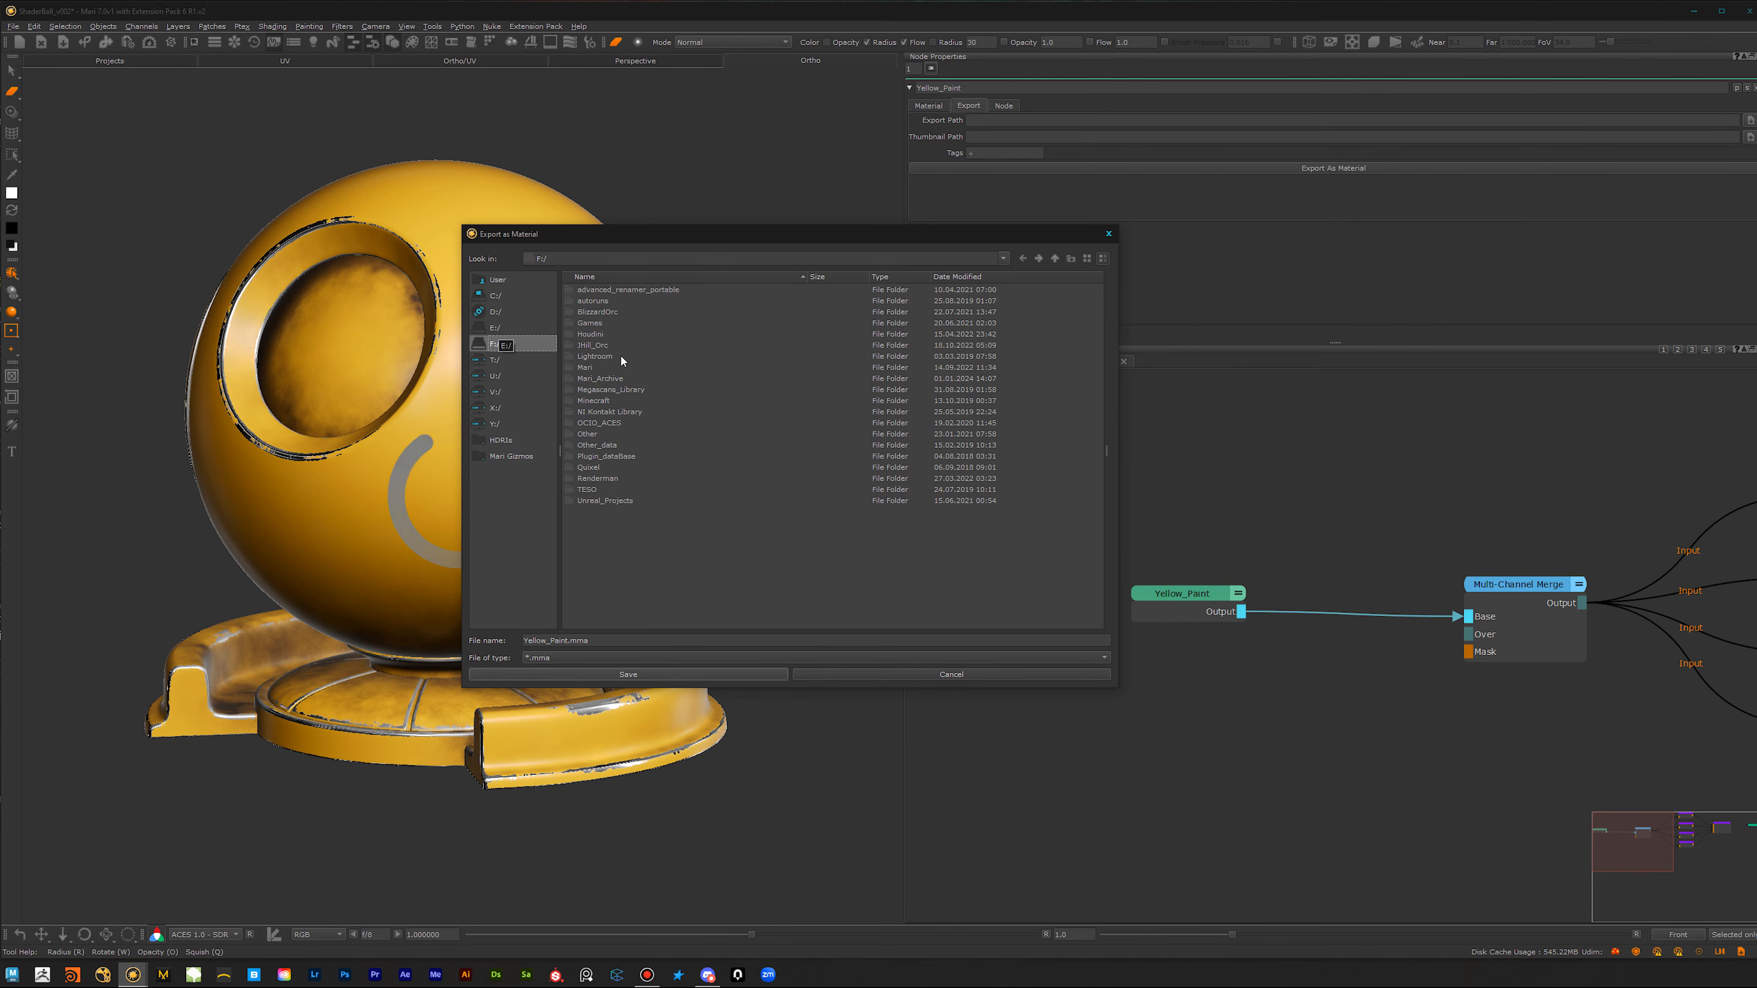
double_click(587, 367)
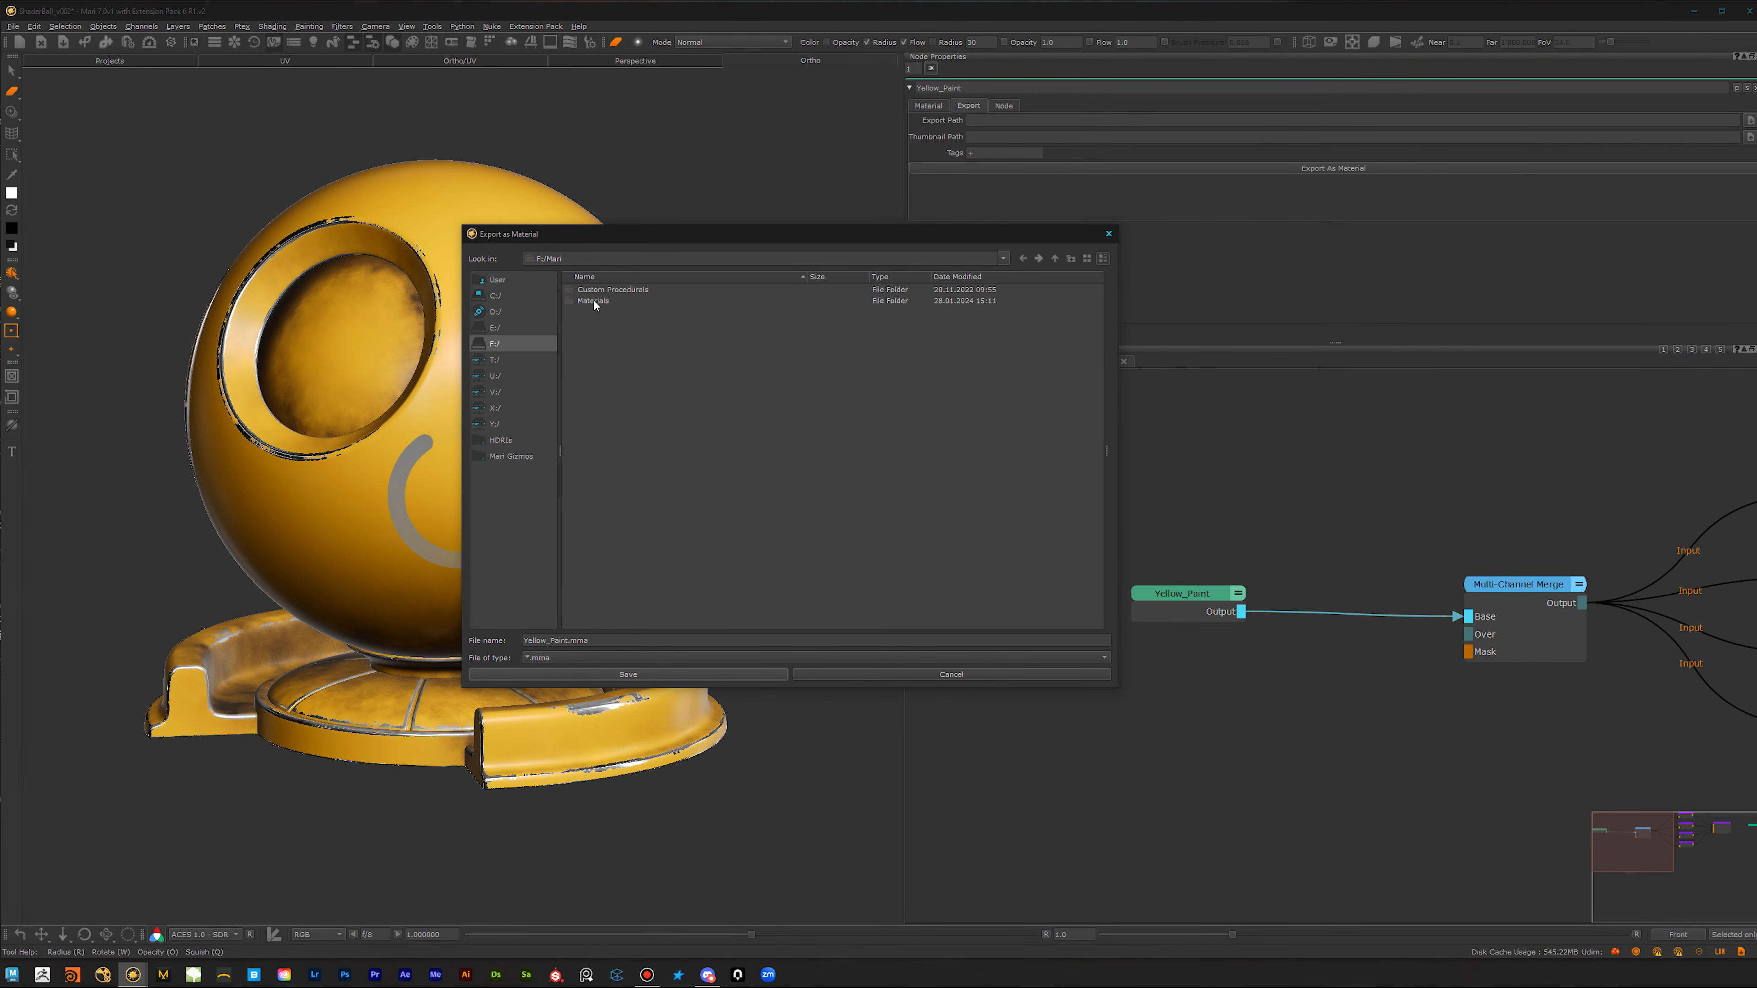
left_click(593, 302)
double_click(593, 301)
left_click(593, 302)
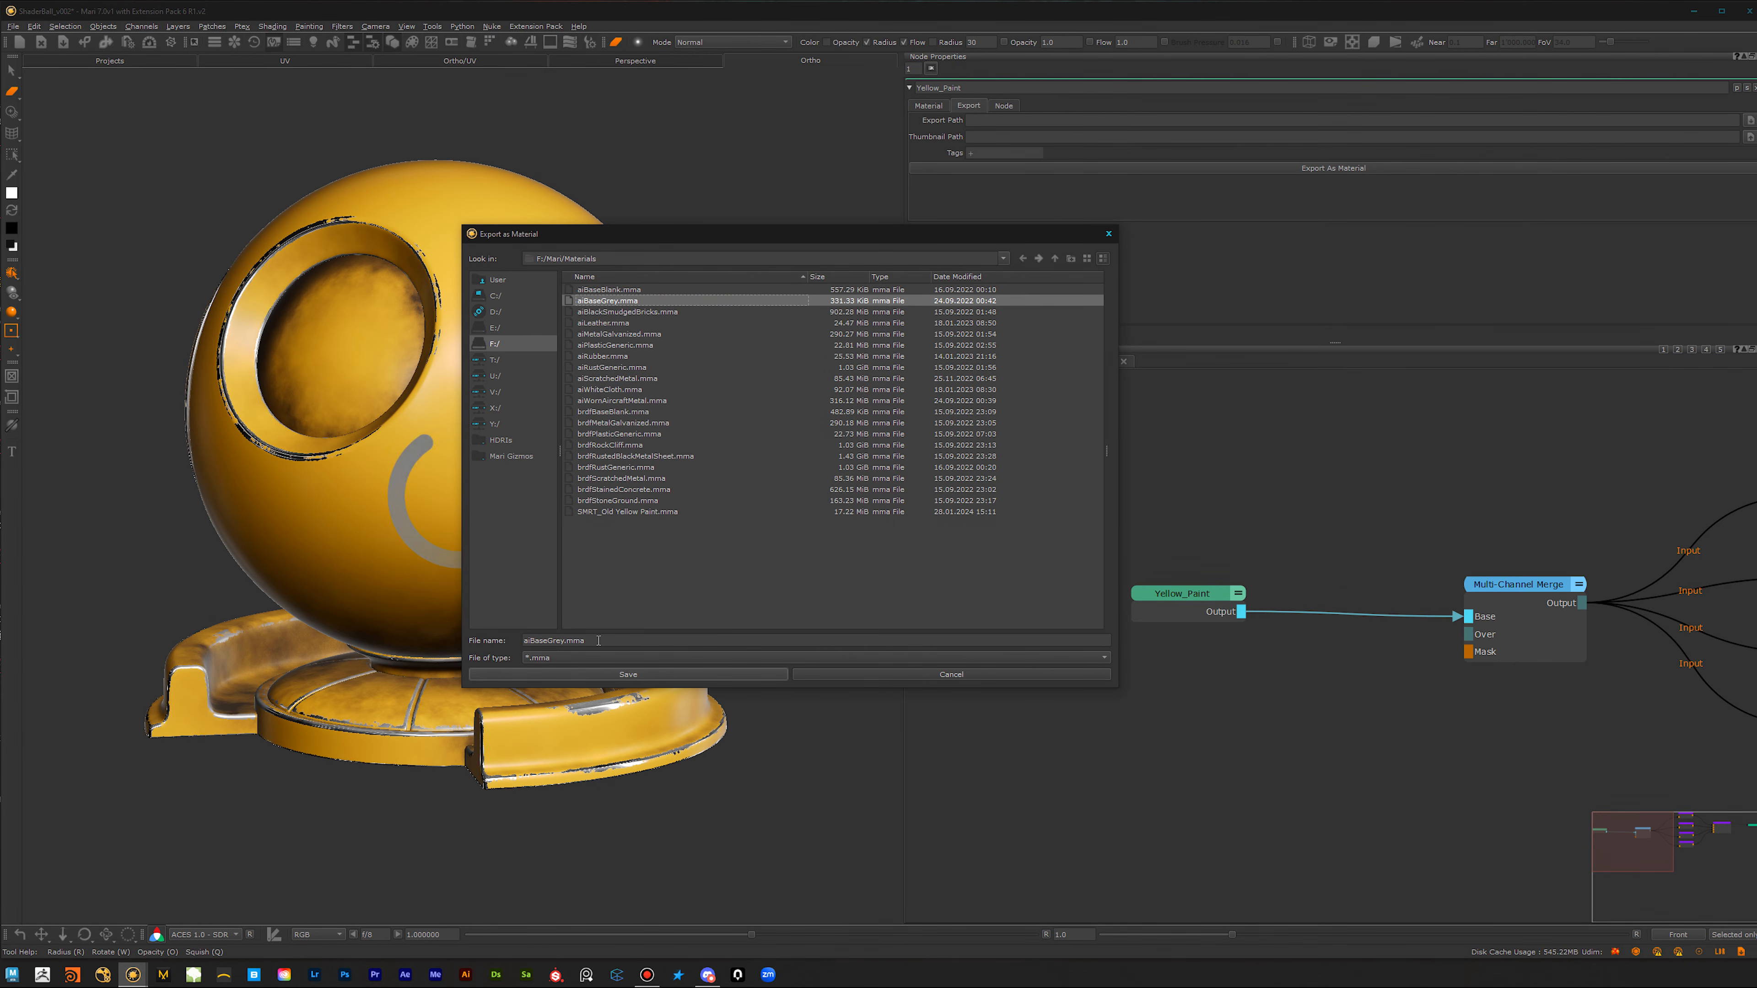
Step: Save the exported material as SMRT_YellowPaint and accept renaming the Material node to match
left_click_drag(557, 641, 495, 645)
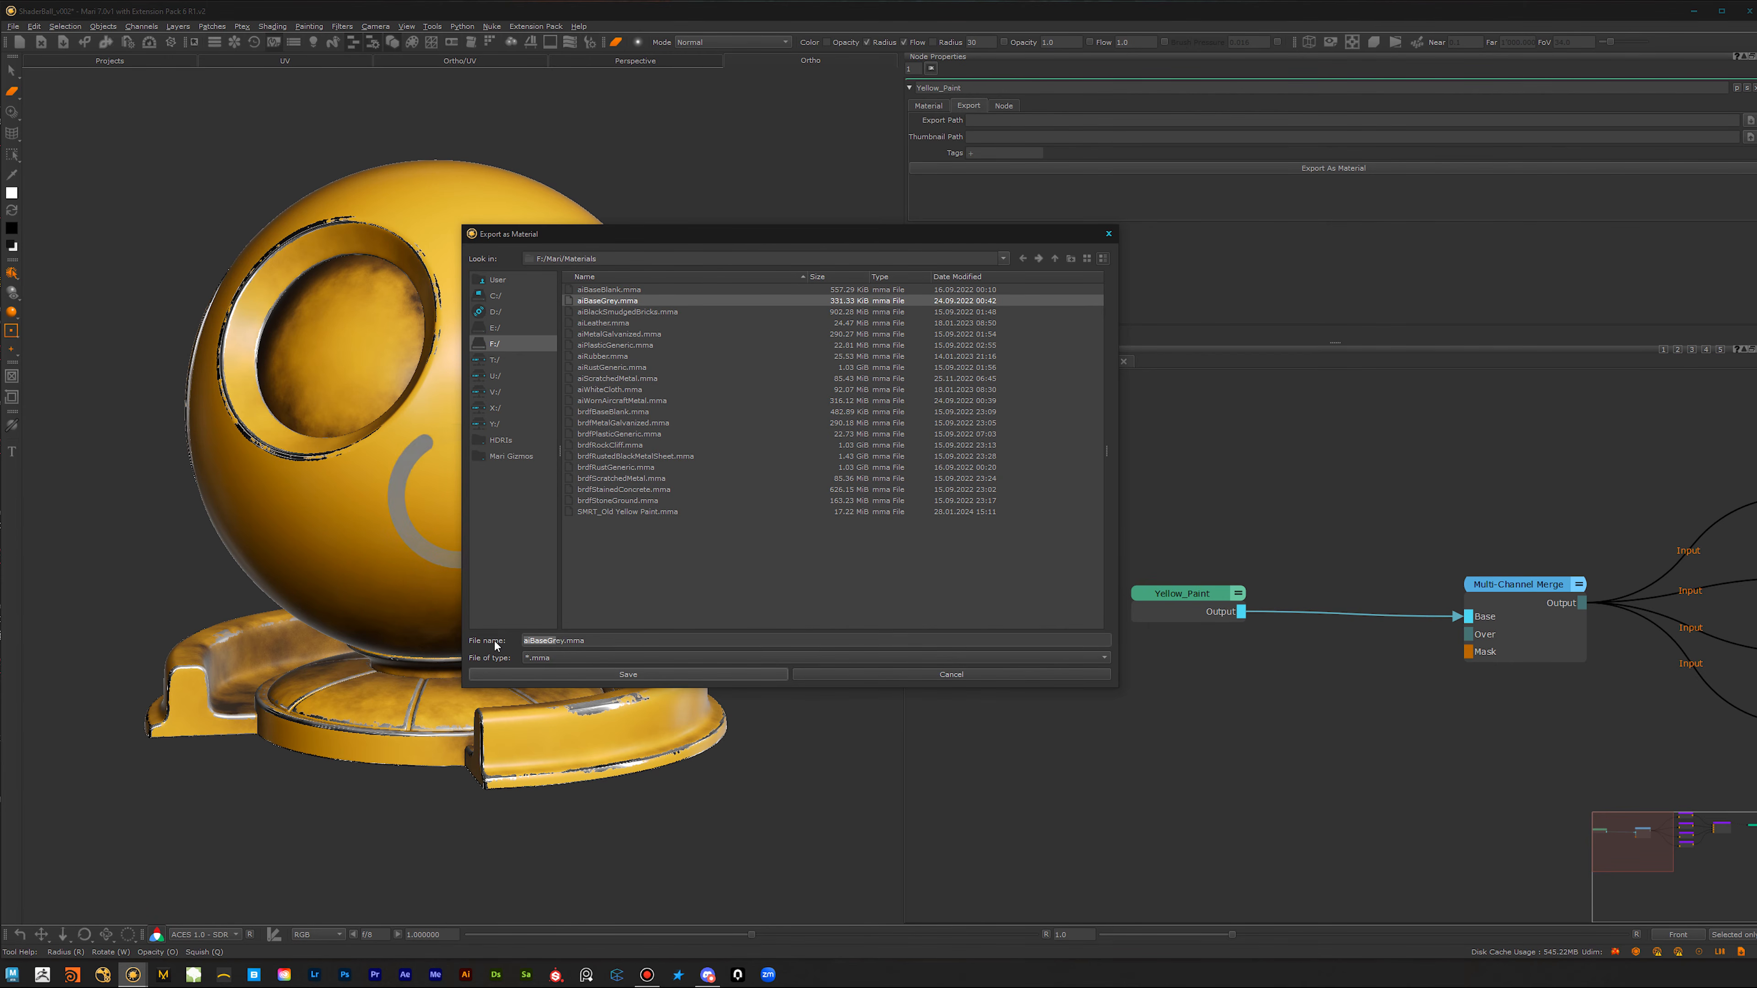
key("BackSpace")
key("Delete")
key("Delete")
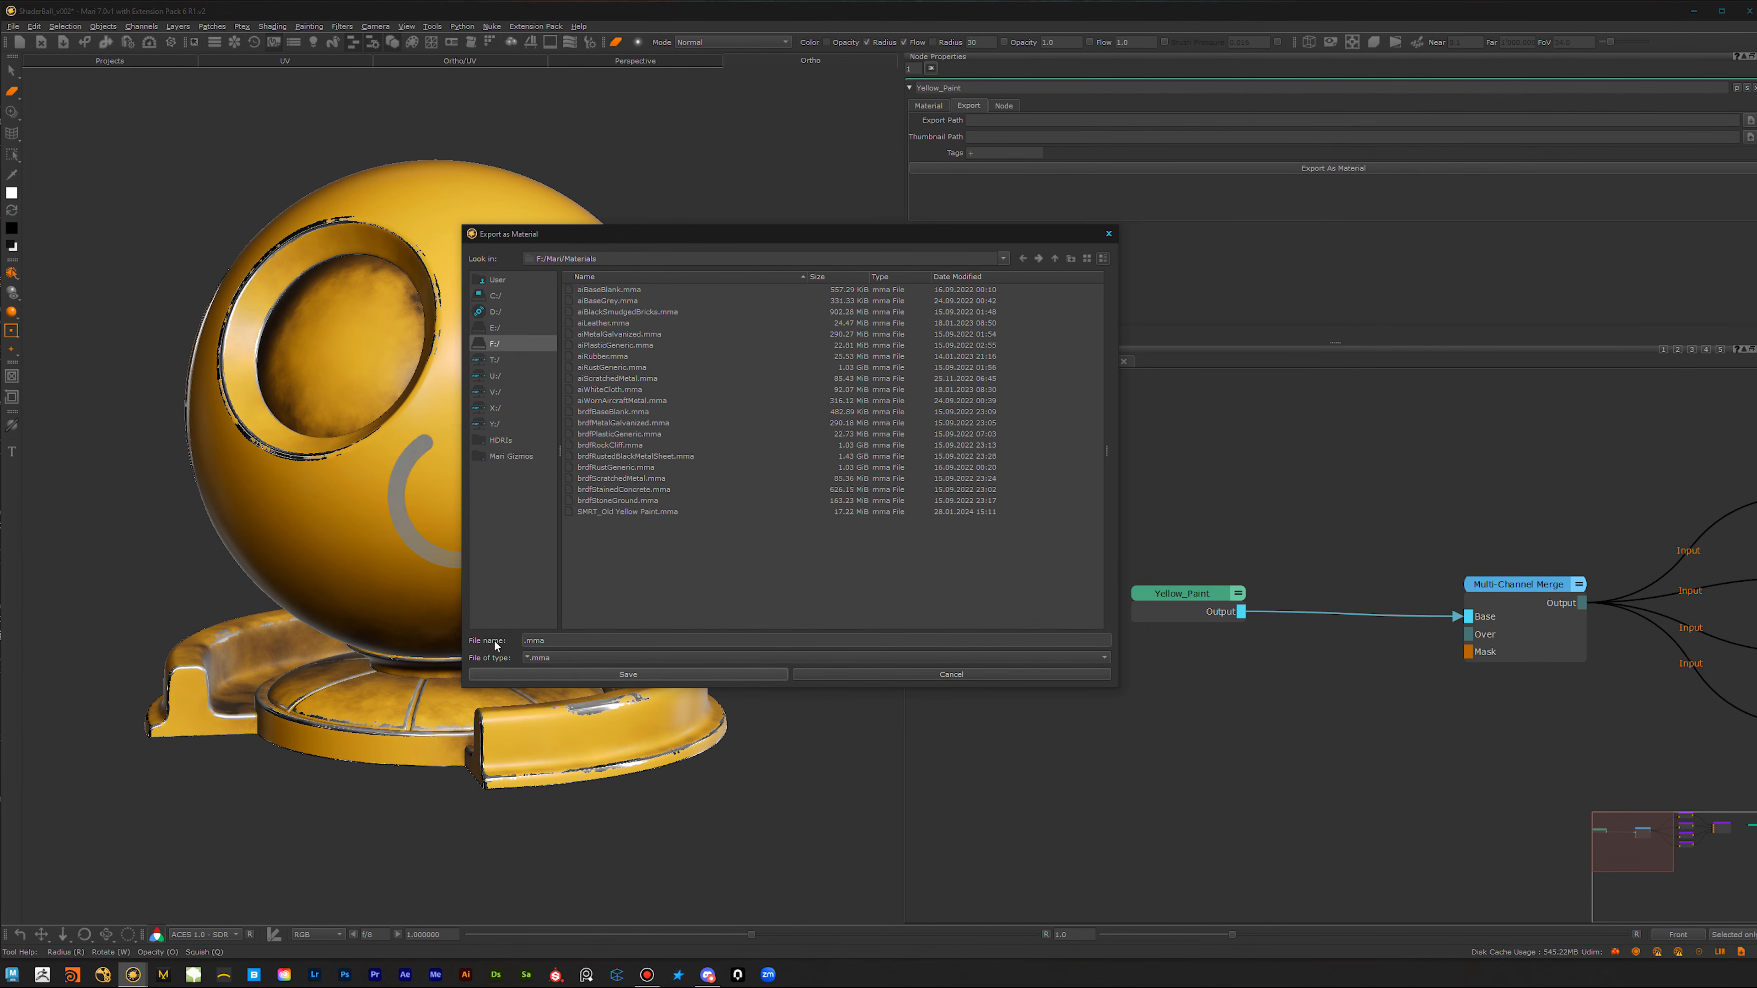
type("SMRT_YellowPaint")
left_click(742, 675)
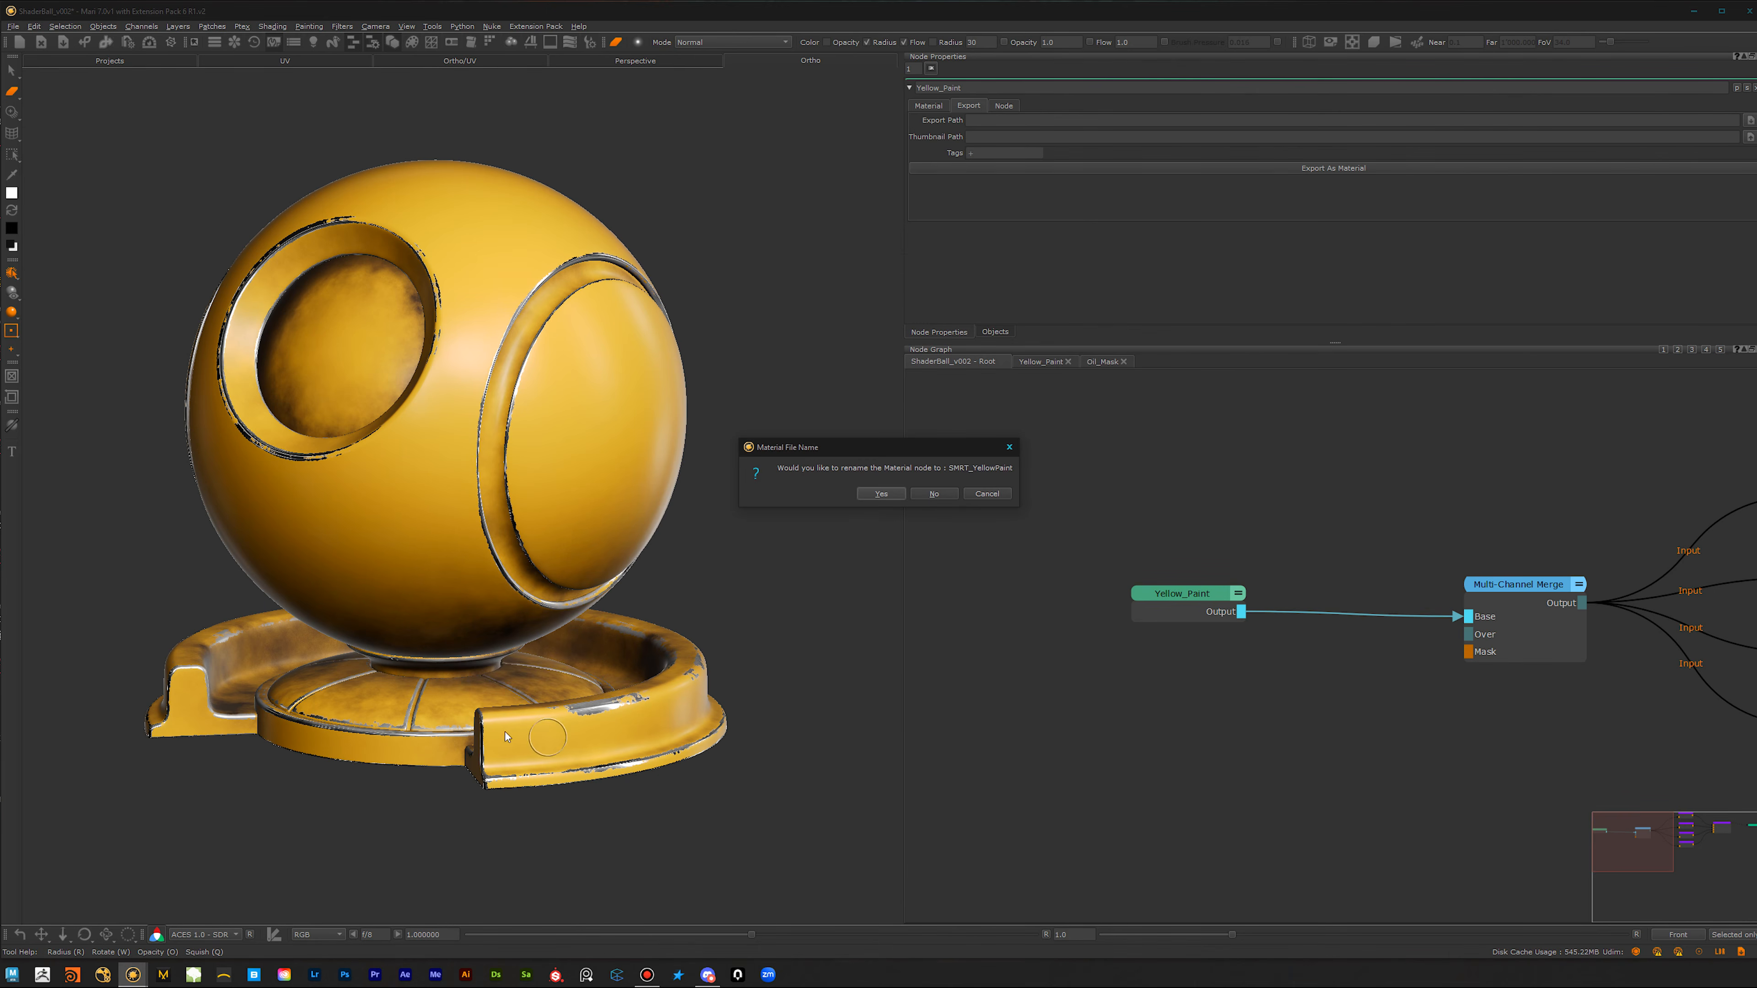
left_click(882, 494)
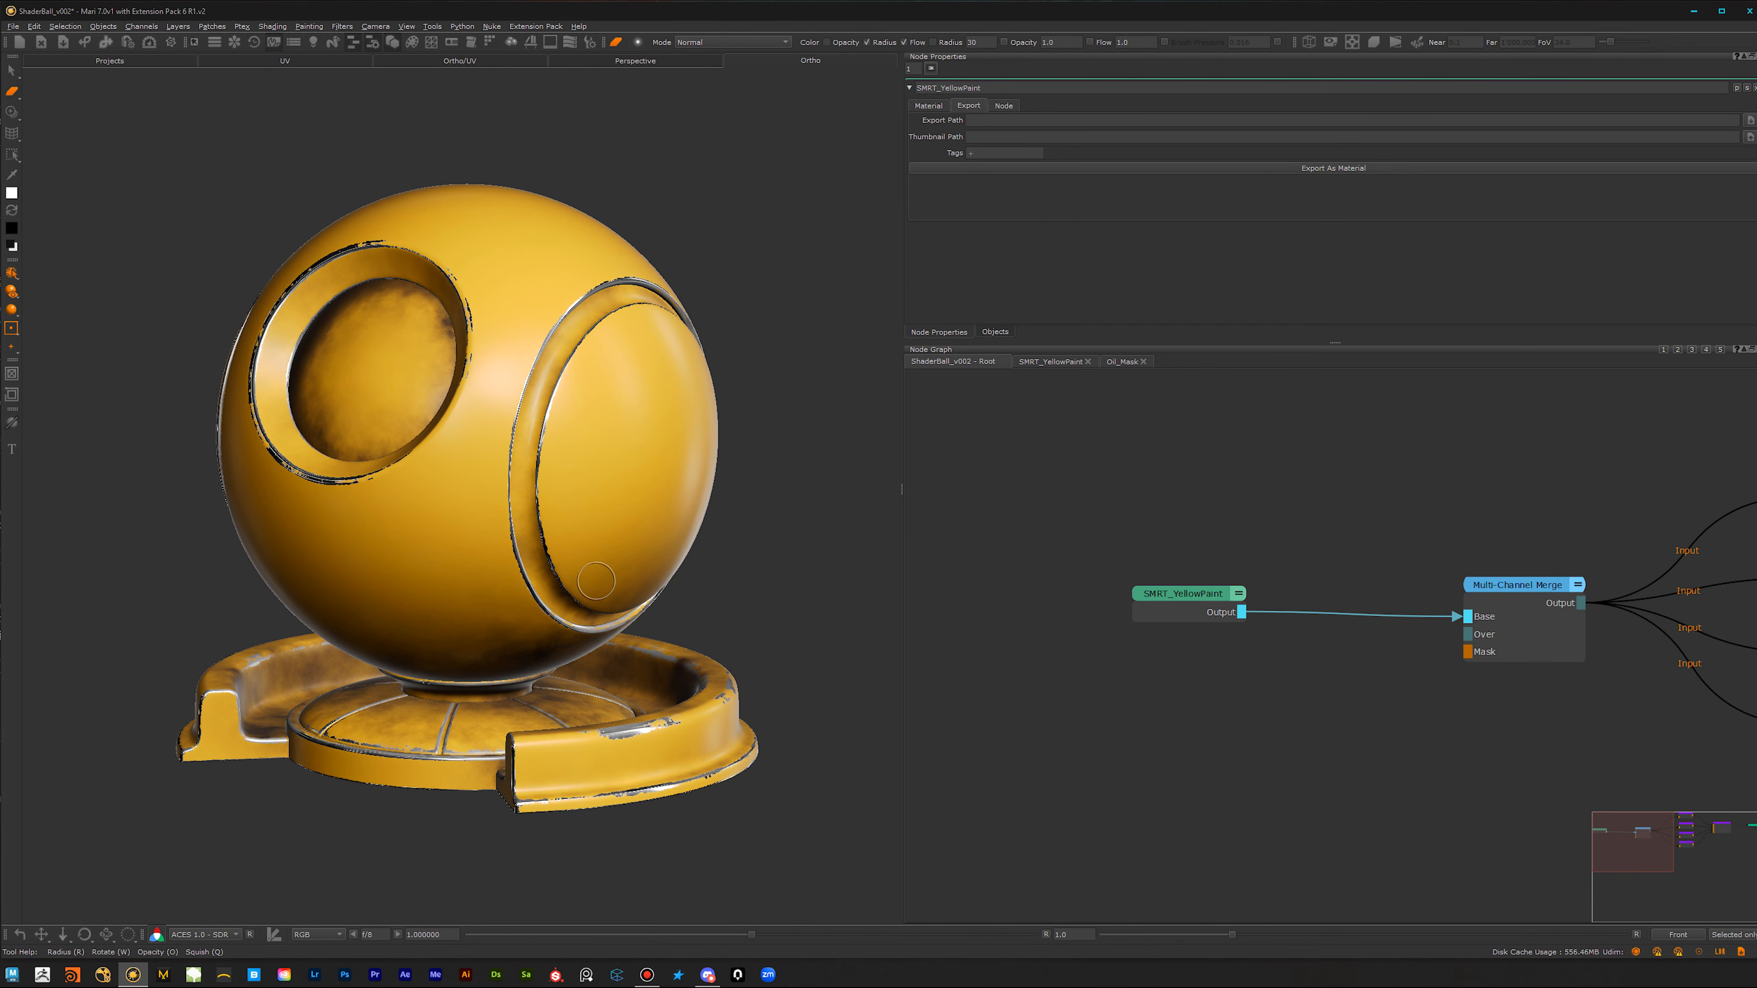
Step: Import SMRT_YellowPaint.mma from F:/Mari/Materials into the custom shelf listed below Extension Pack
key("k")
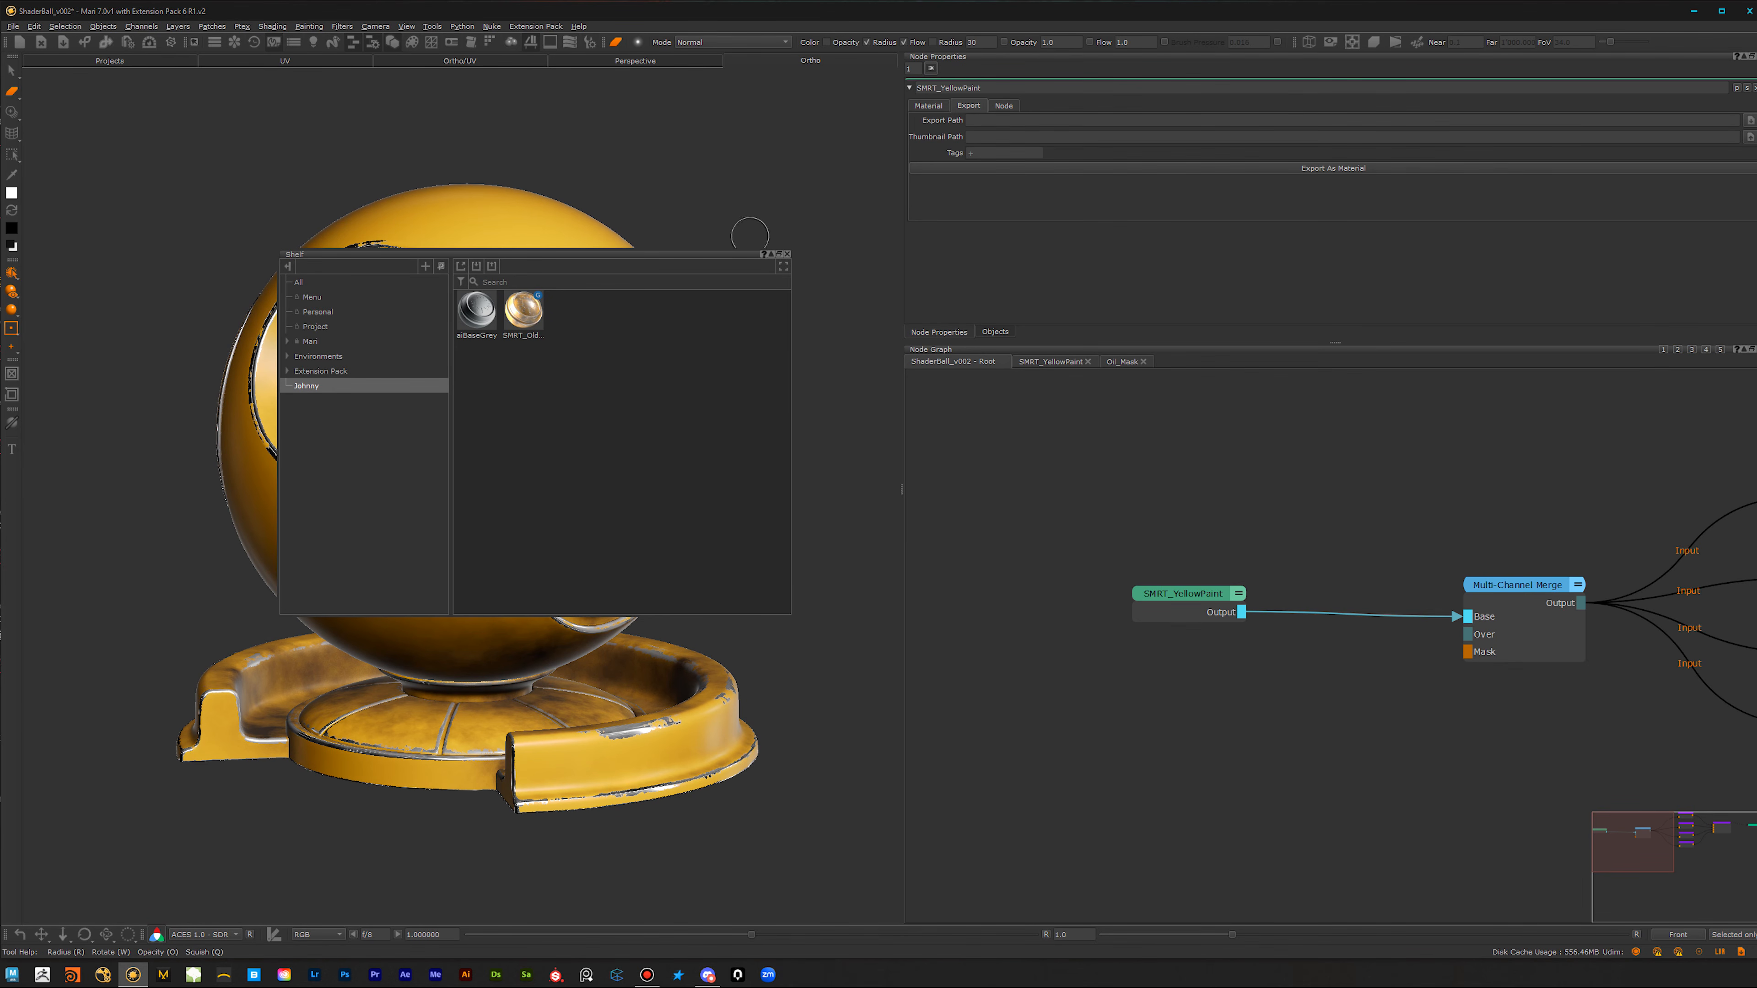
left_click(787, 254)
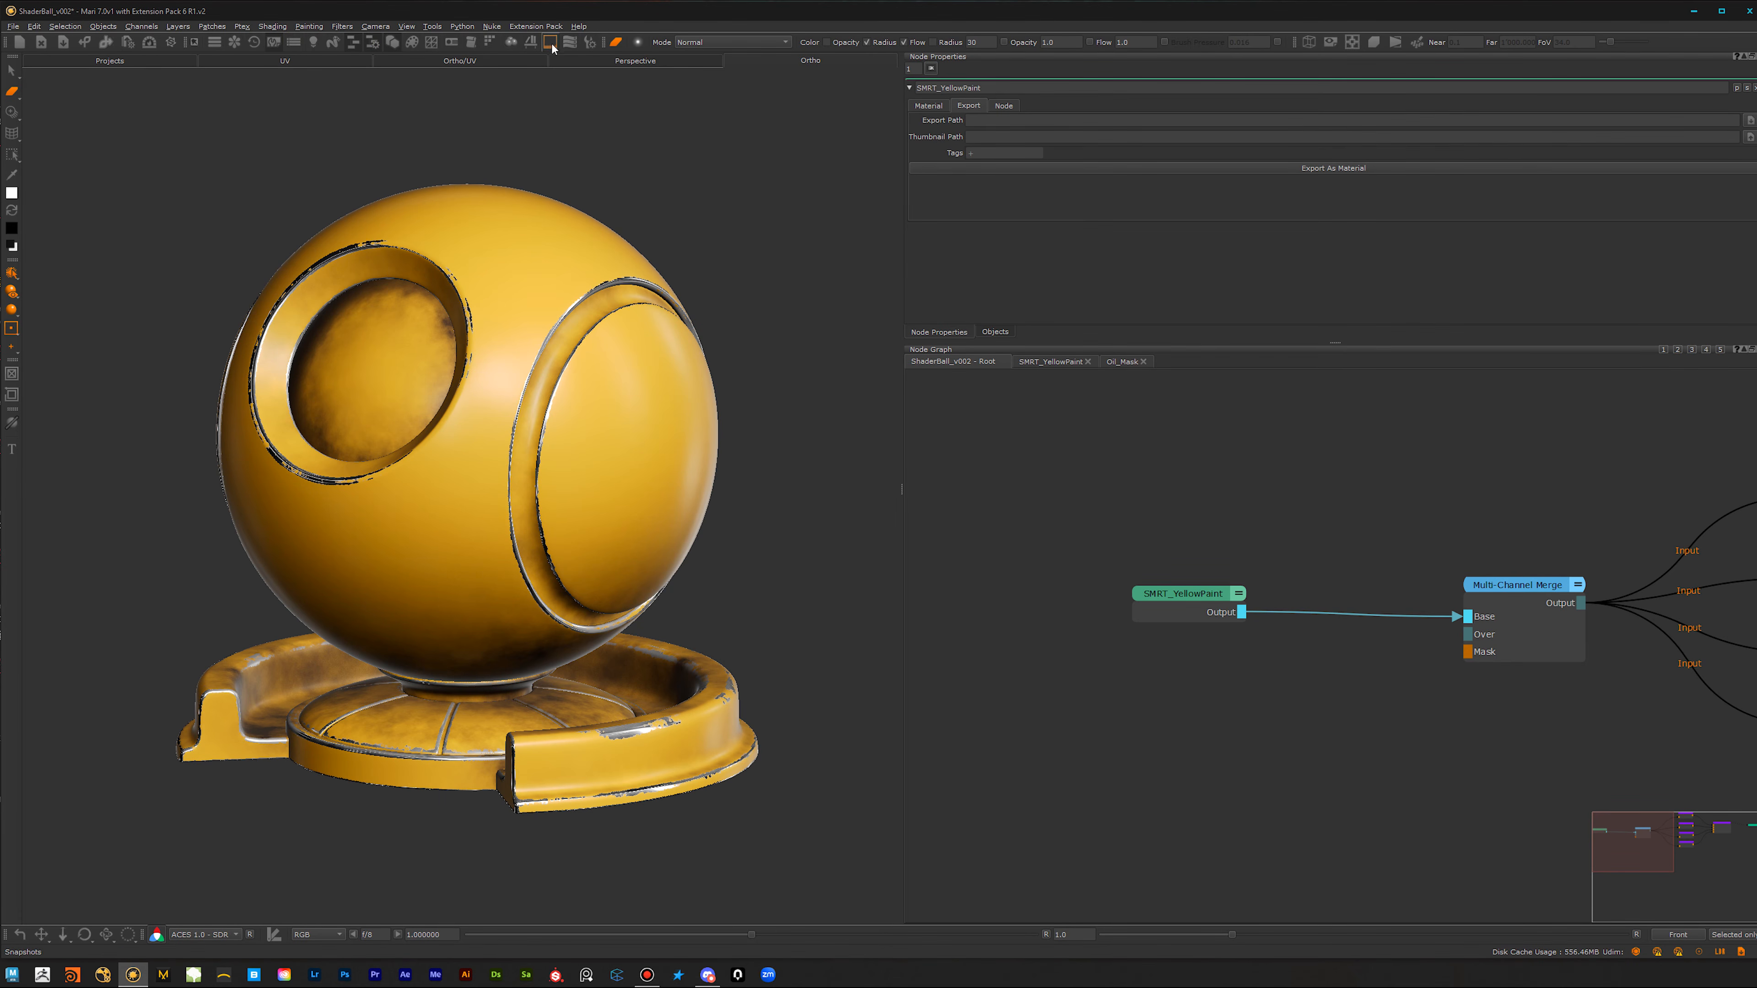
left_click(532, 43)
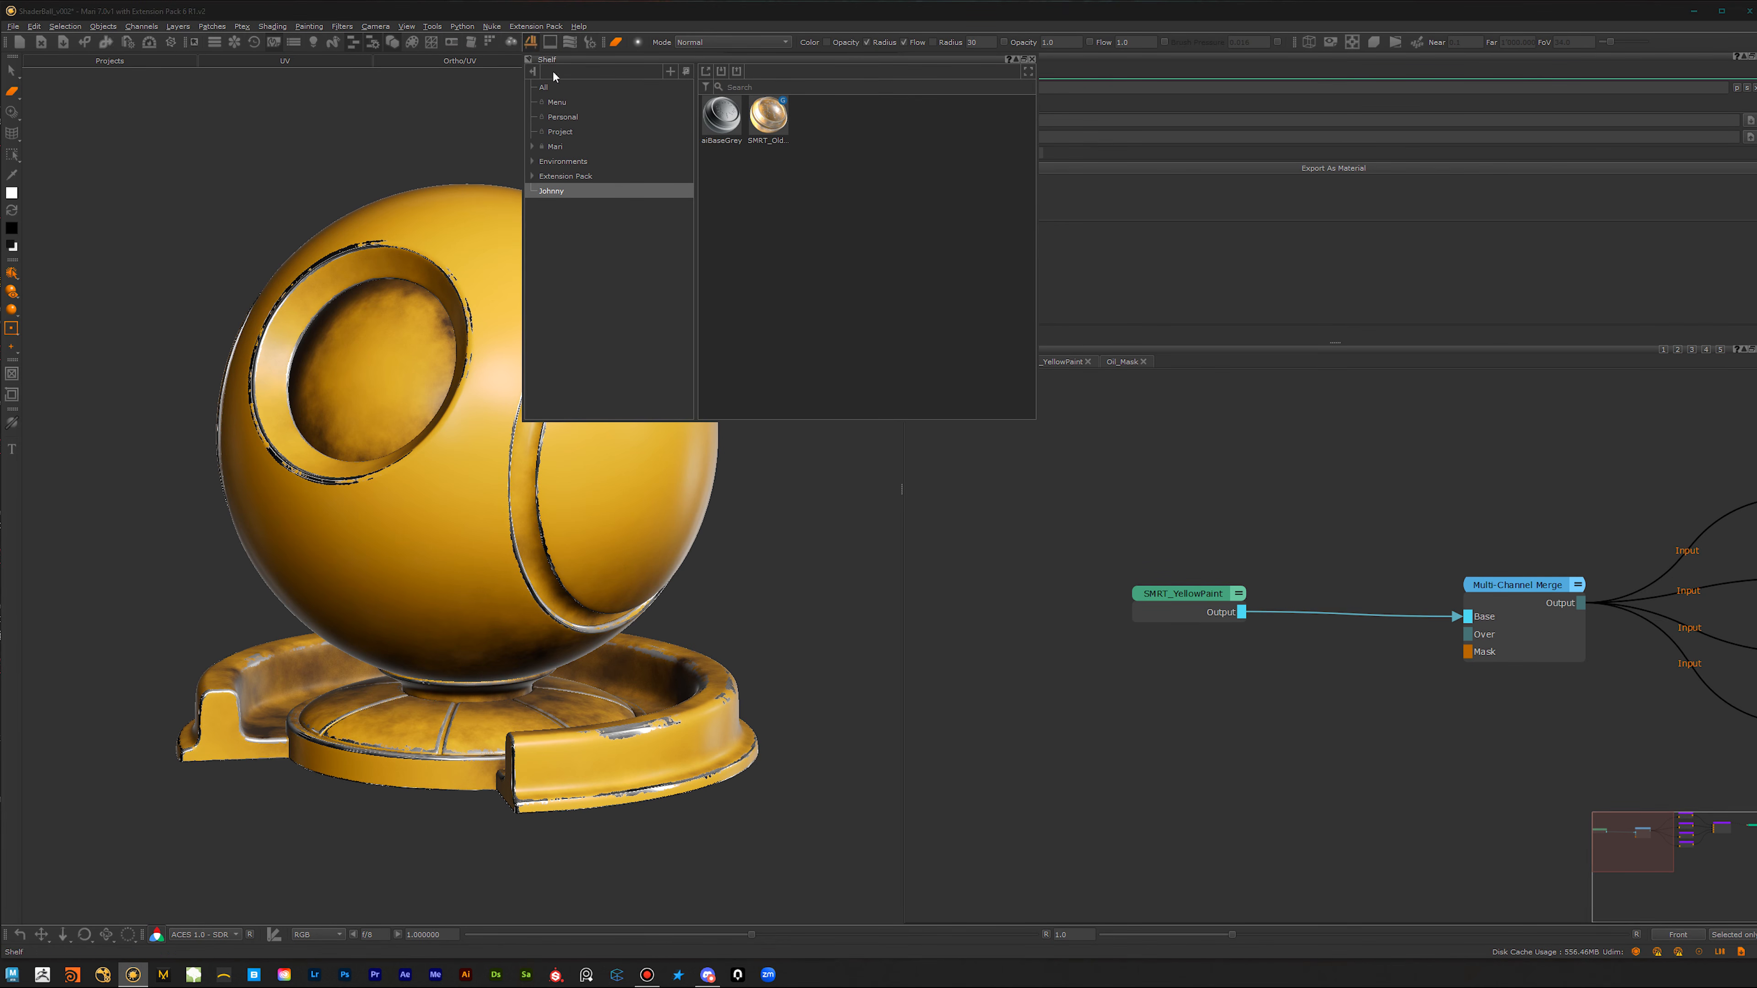
left_click(565, 175)
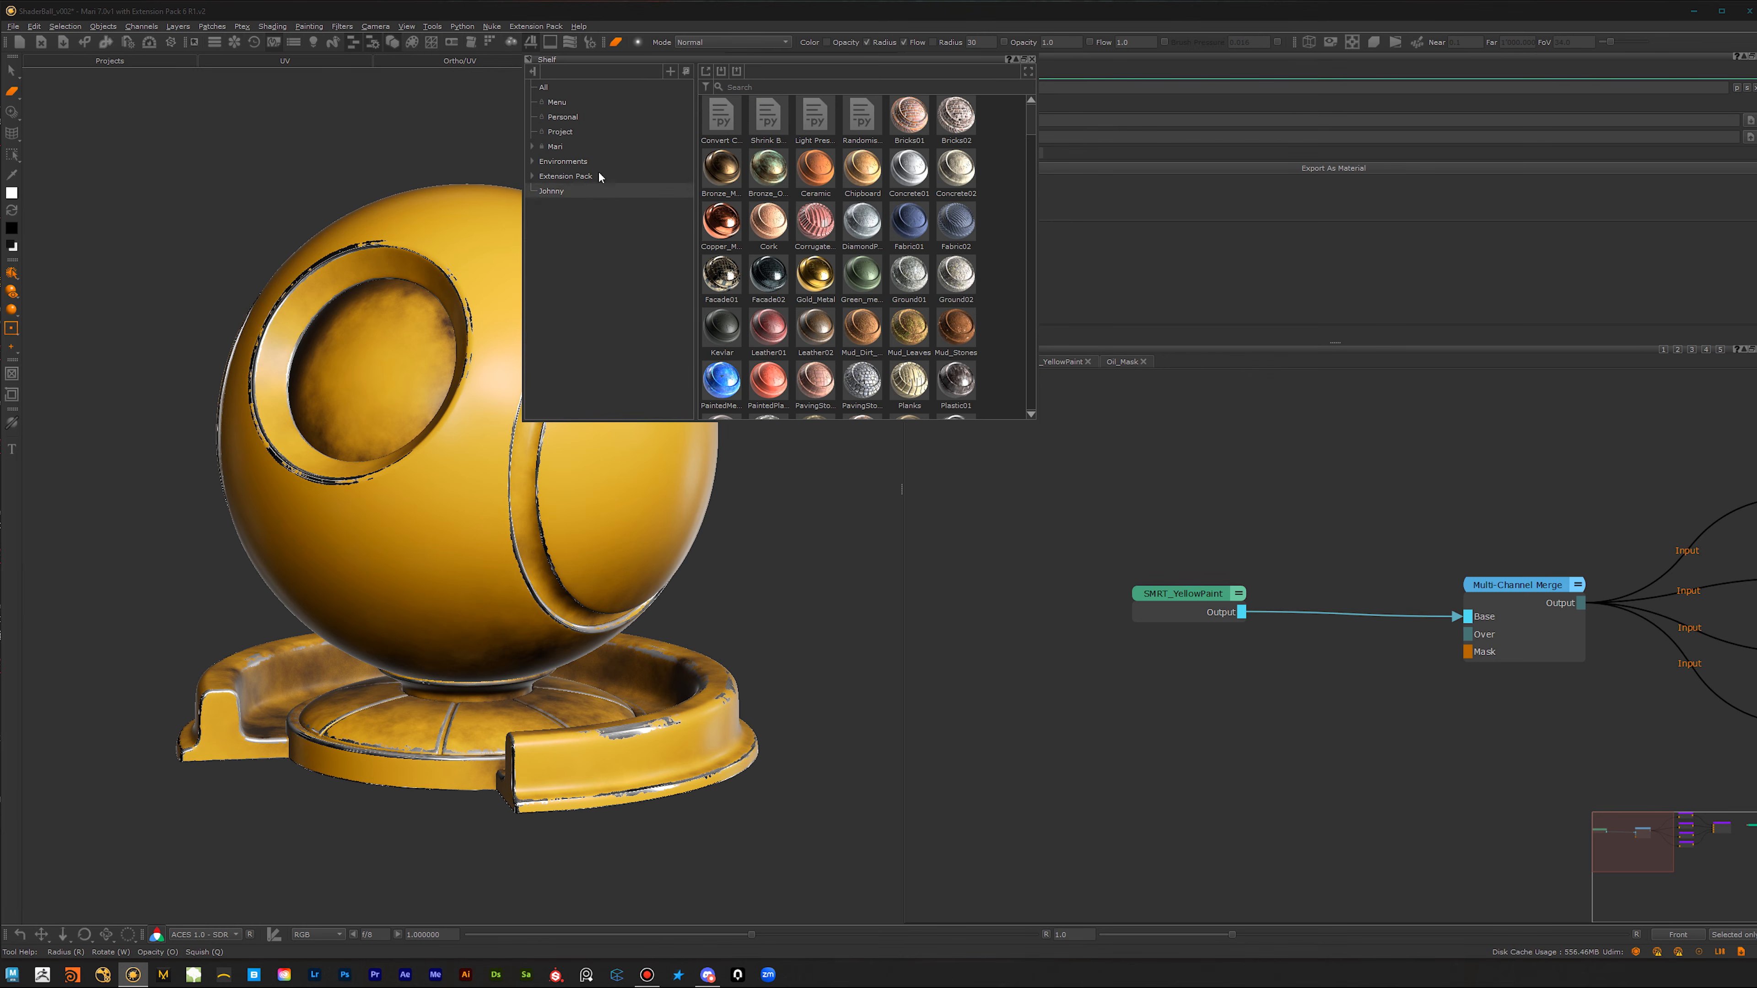
left_click(554, 191)
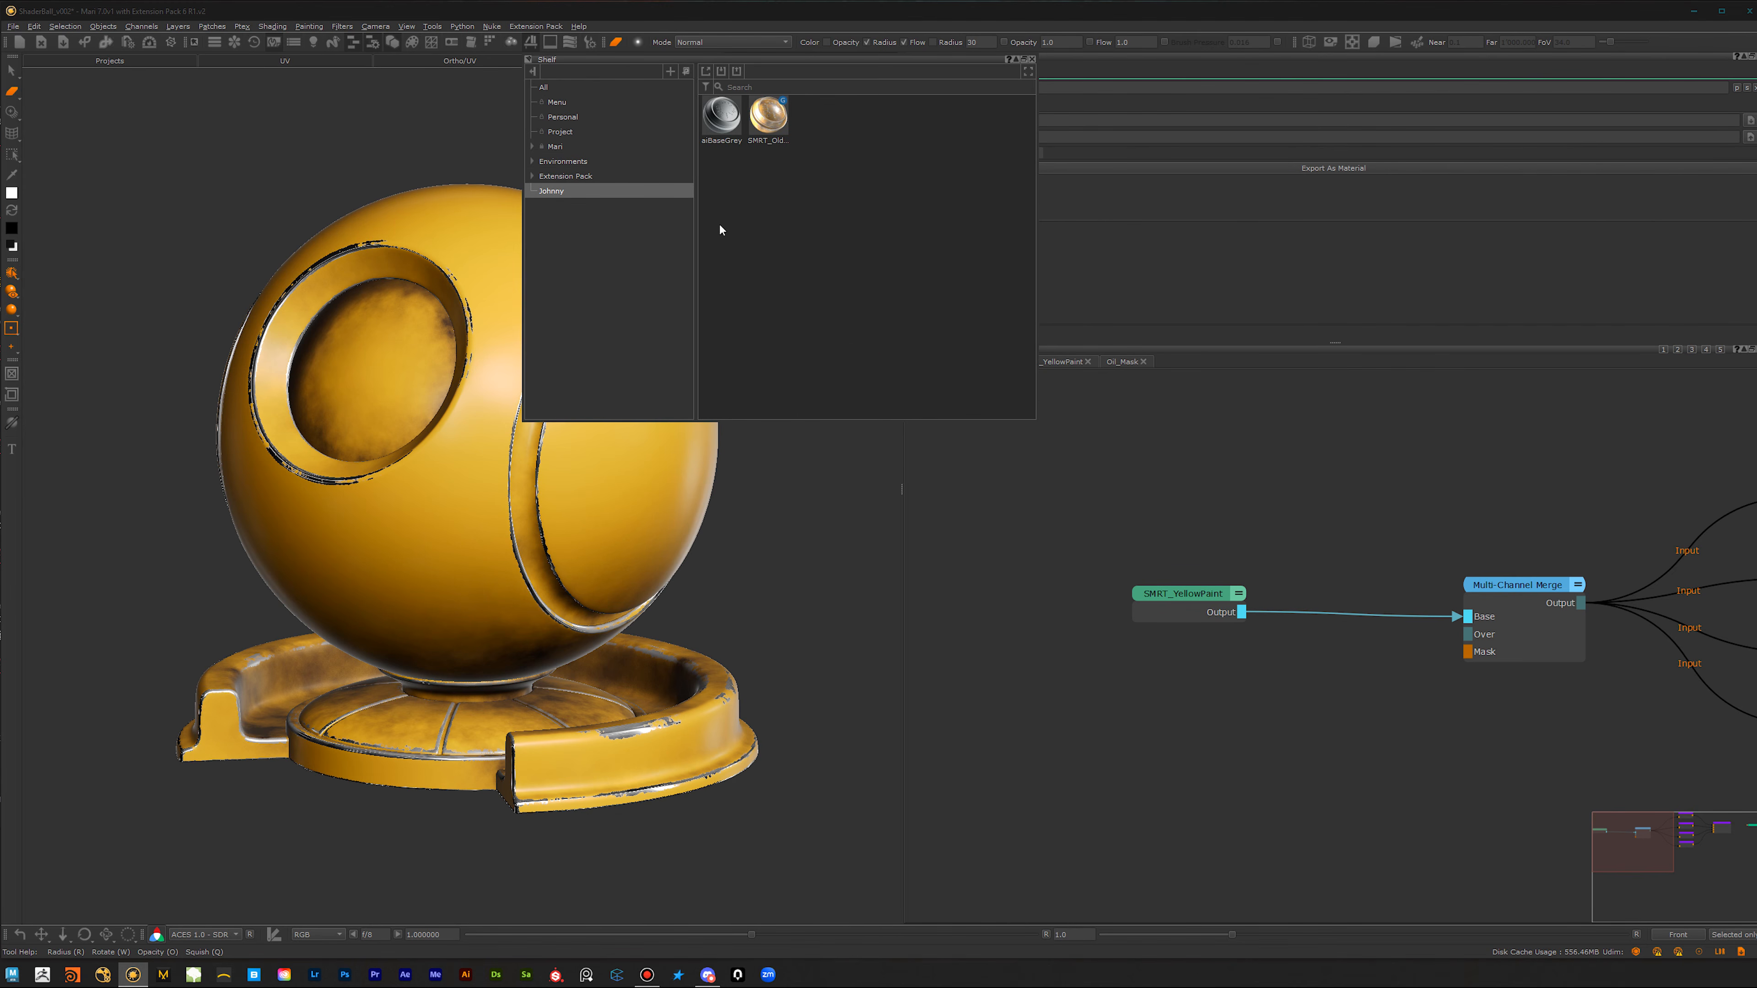
right_click(792, 230)
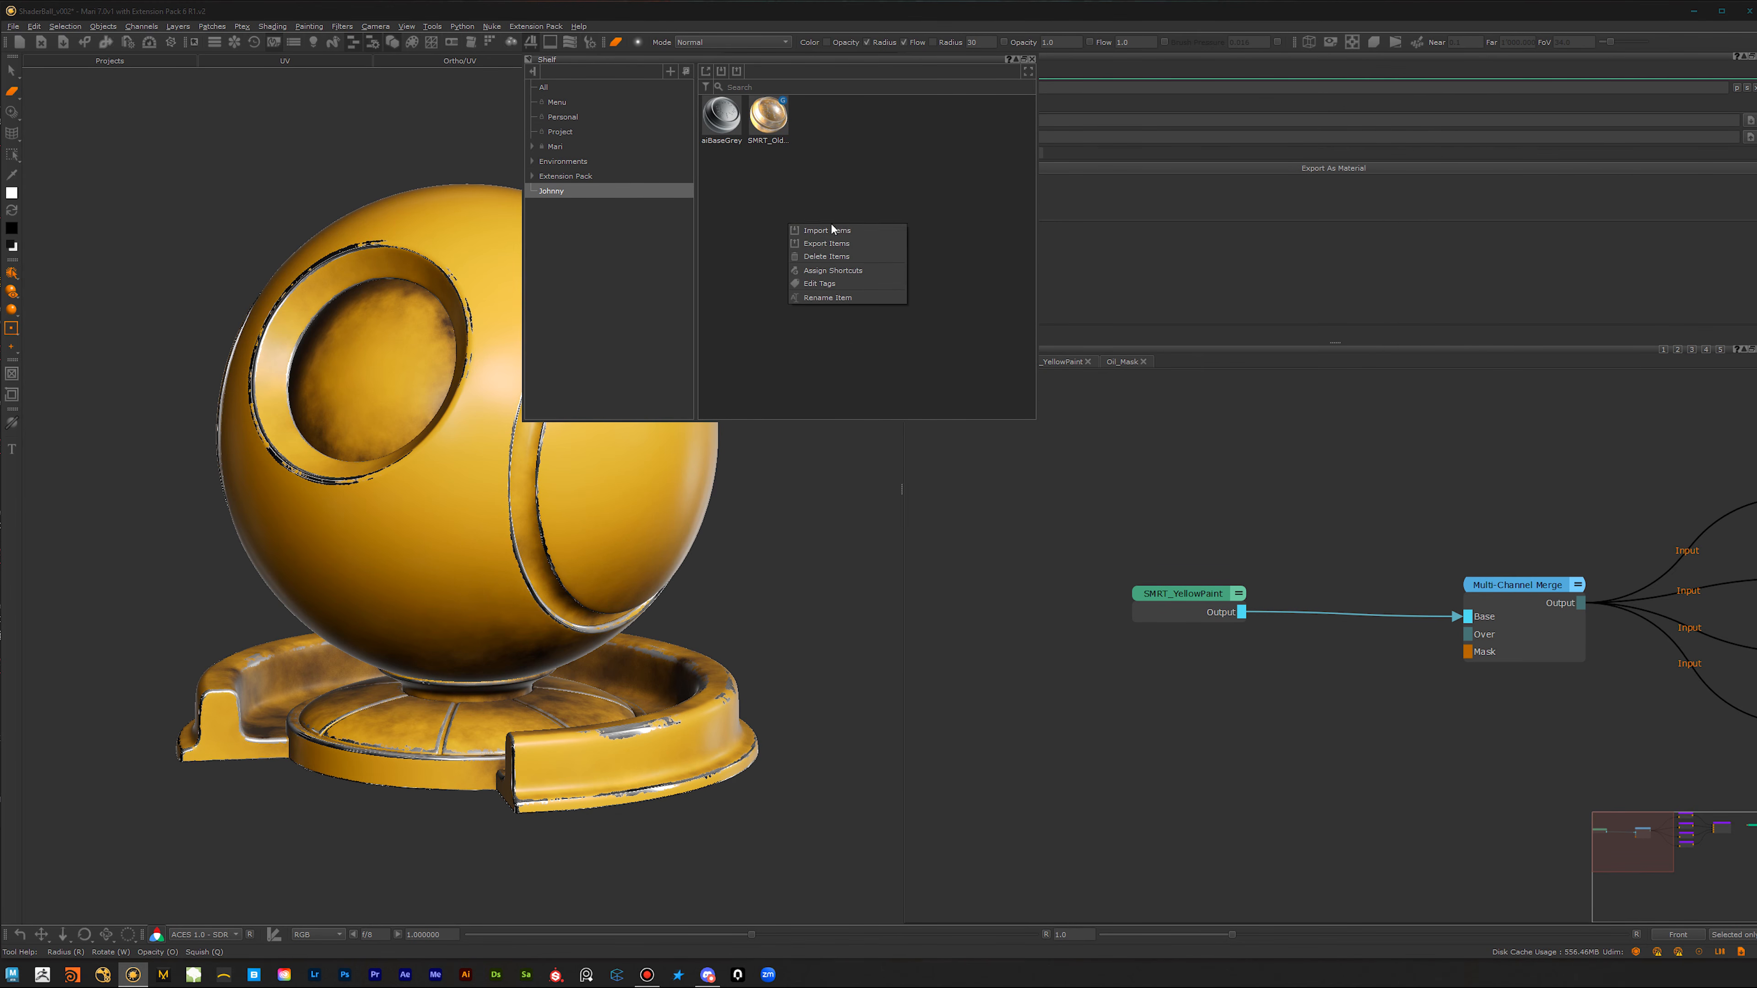
left_click(858, 237)
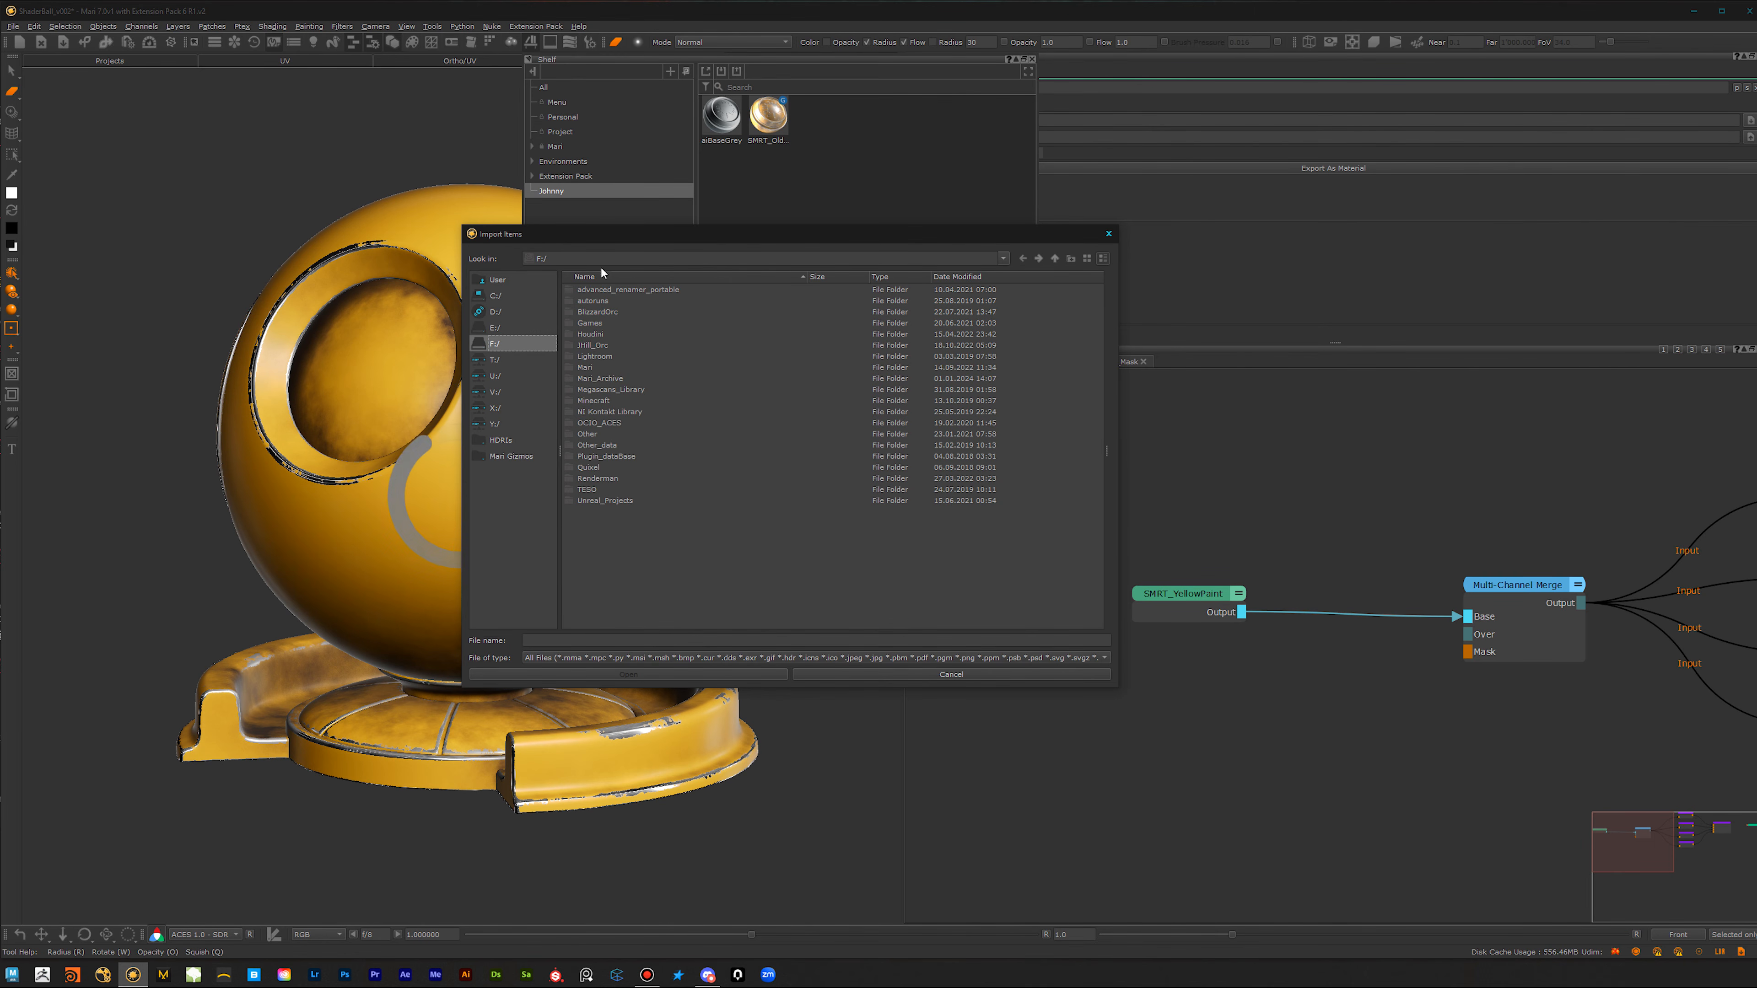
double_click(589, 368)
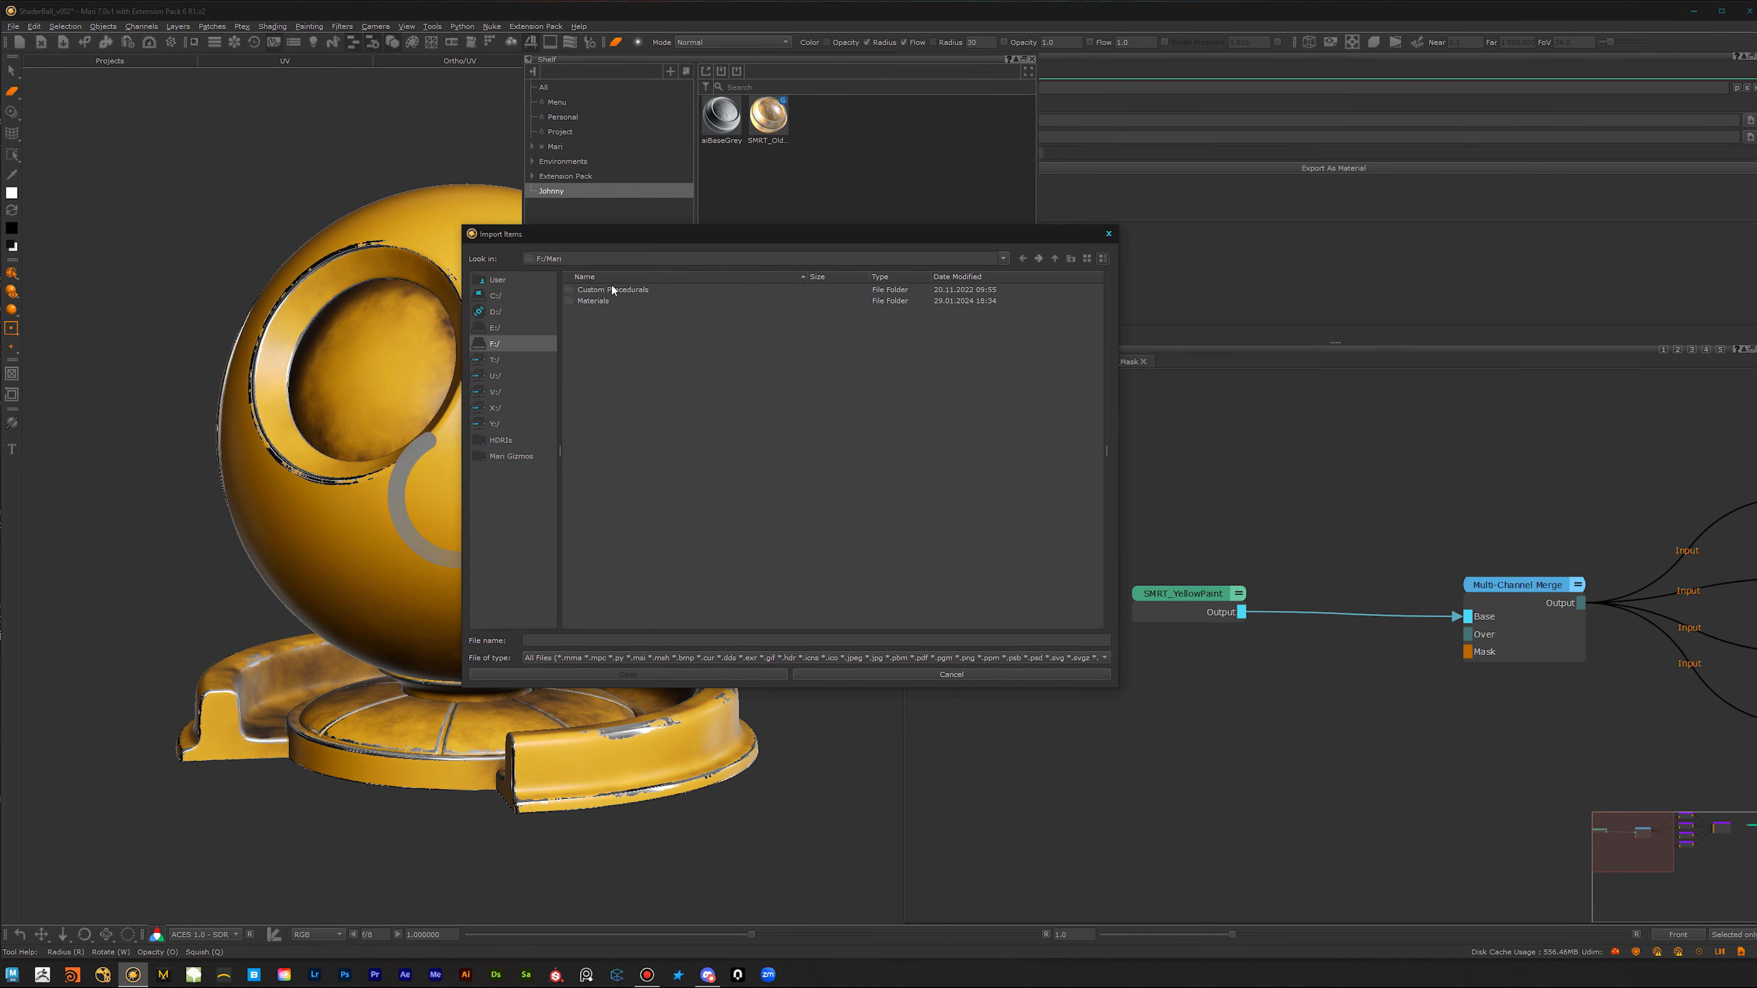
double_click(596, 302)
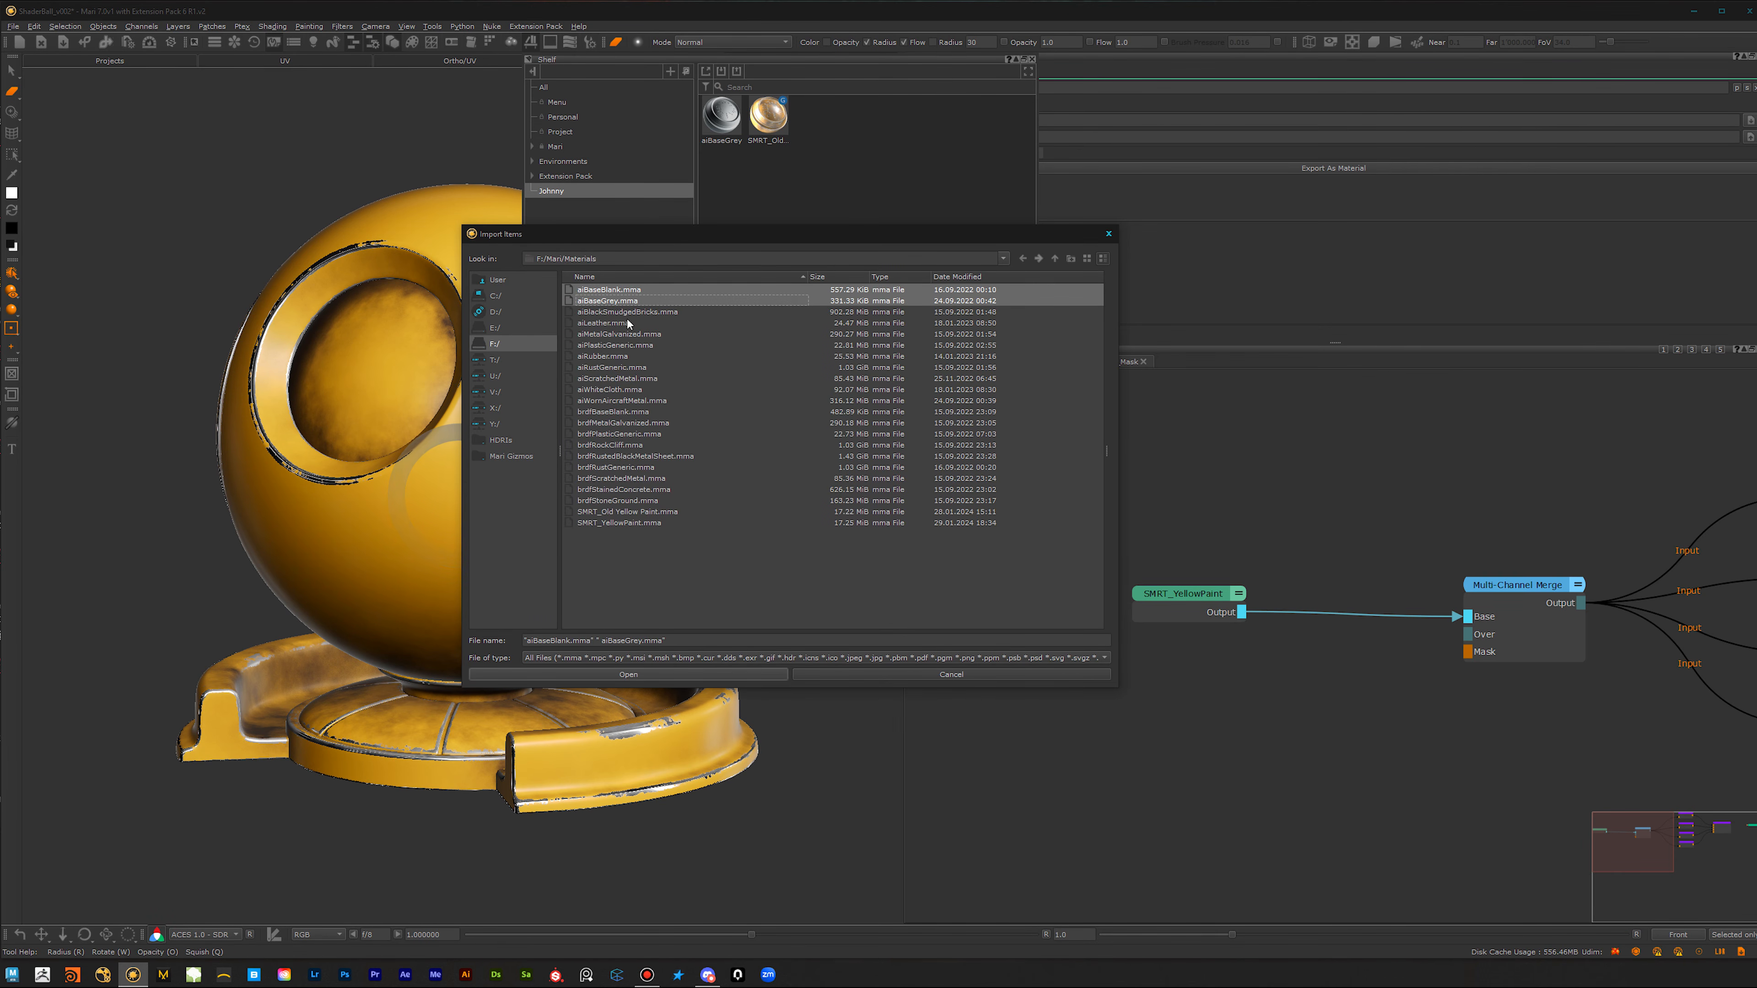
left_click(616, 522)
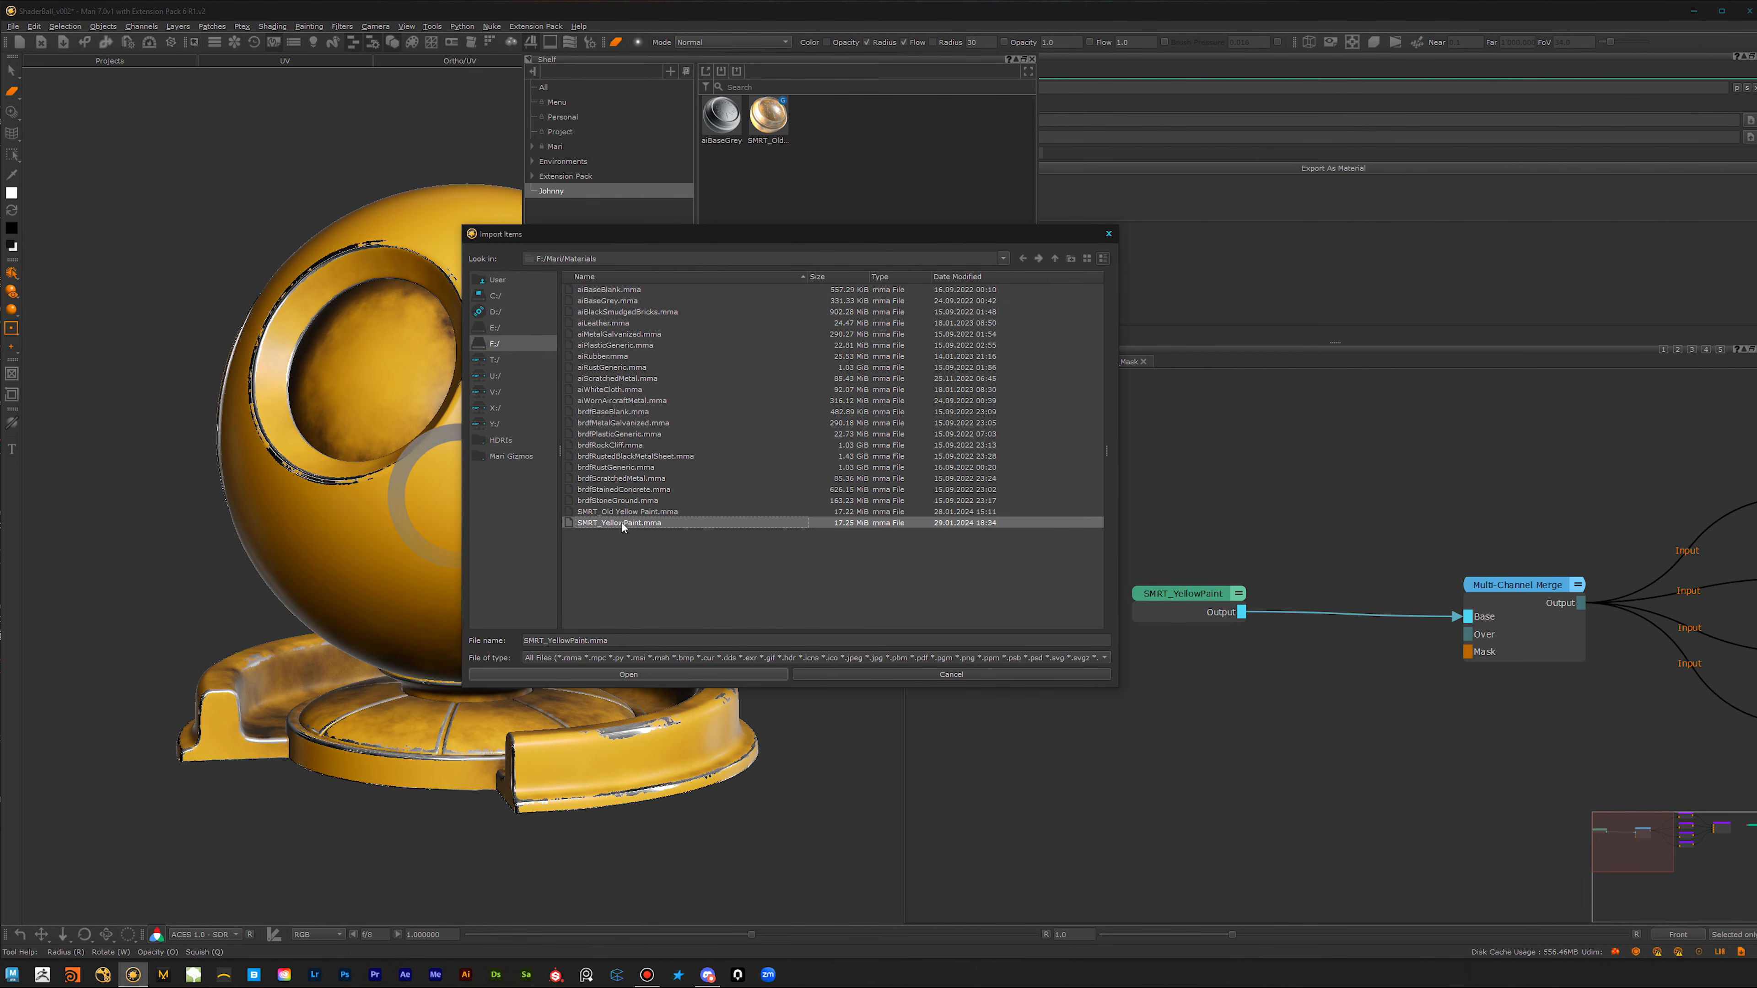
left_click(712, 675)
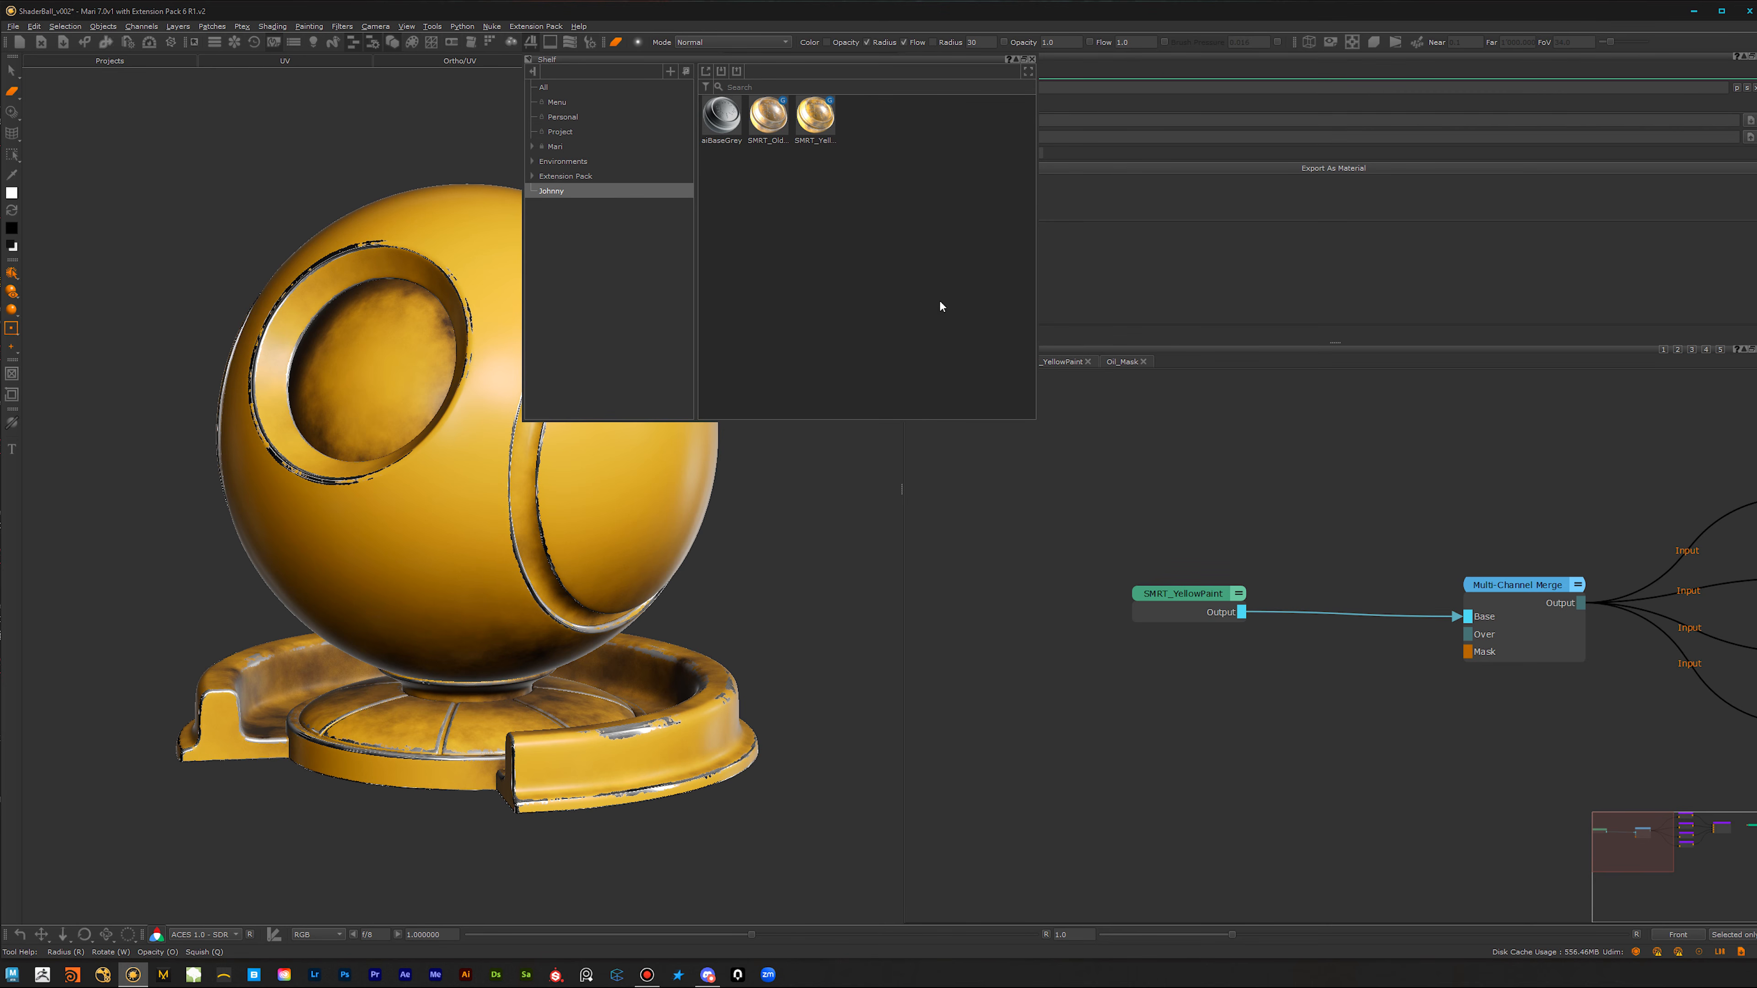
Step: Delete the SMRT_YellowPaint node, add the shelf's SMRT_YellowPaint material connected to the Multi-Channel Merge's Base input, and close the shelf
left_click_drag(1281, 525, 1045, 746)
key("Delete")
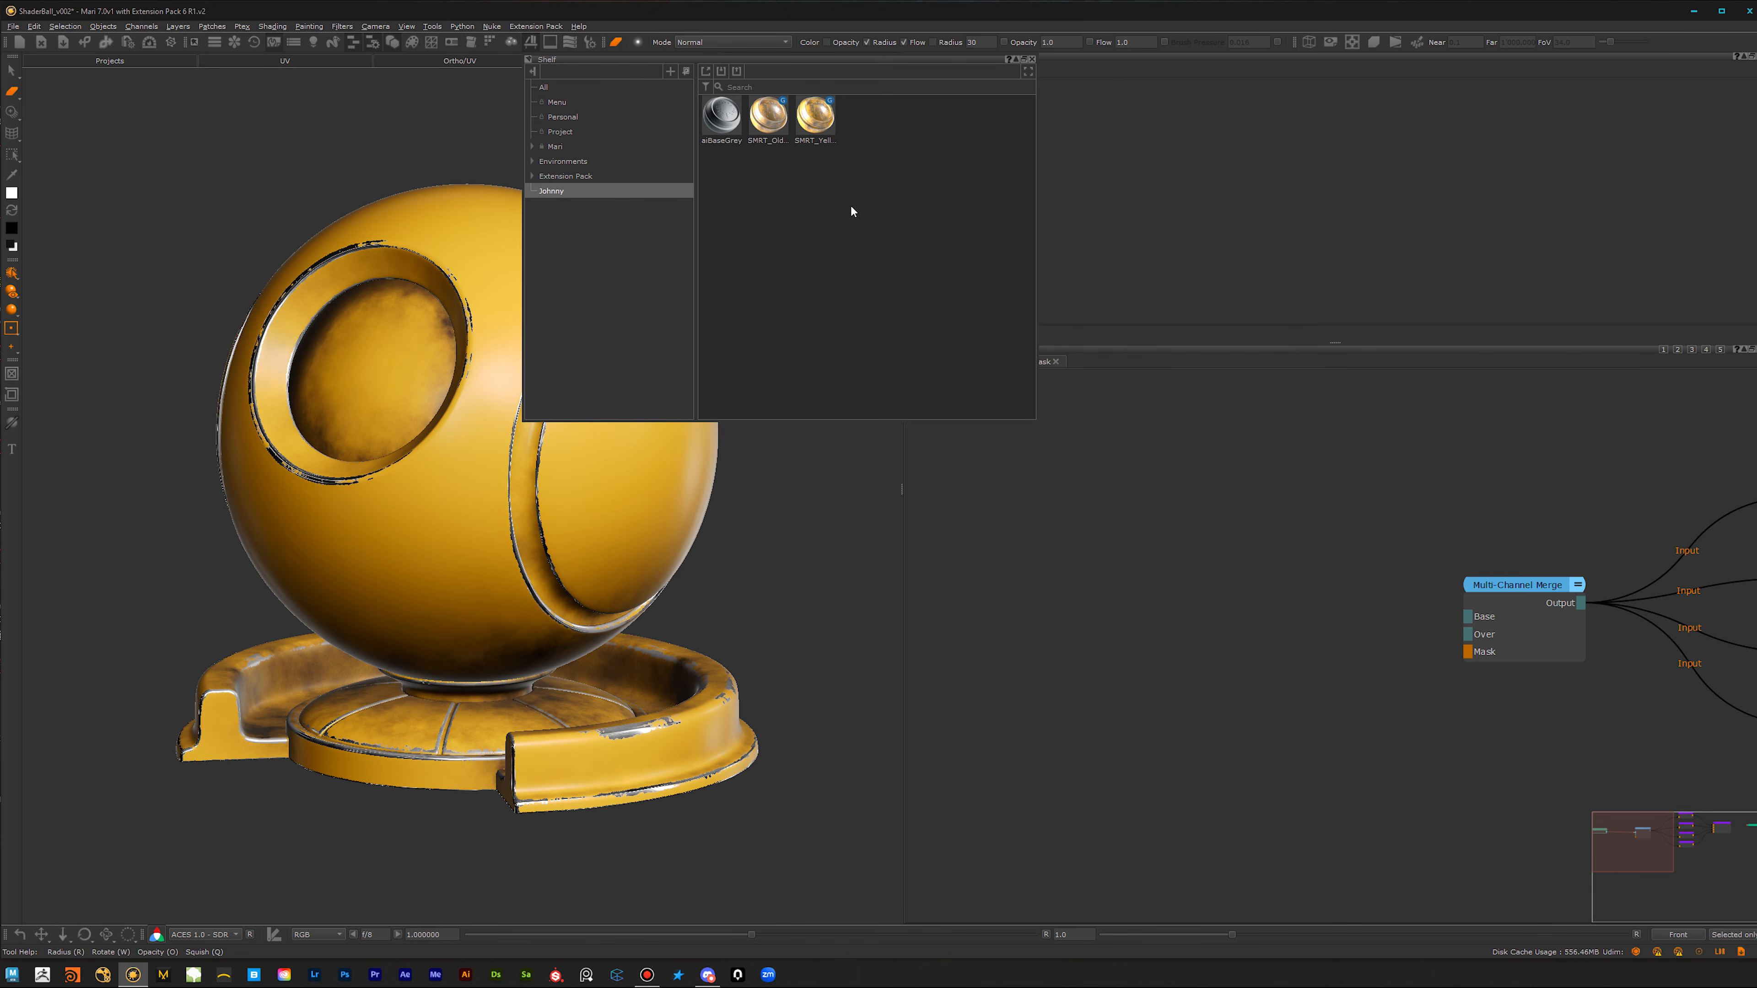
left_click_drag(818, 135, 1470, 615)
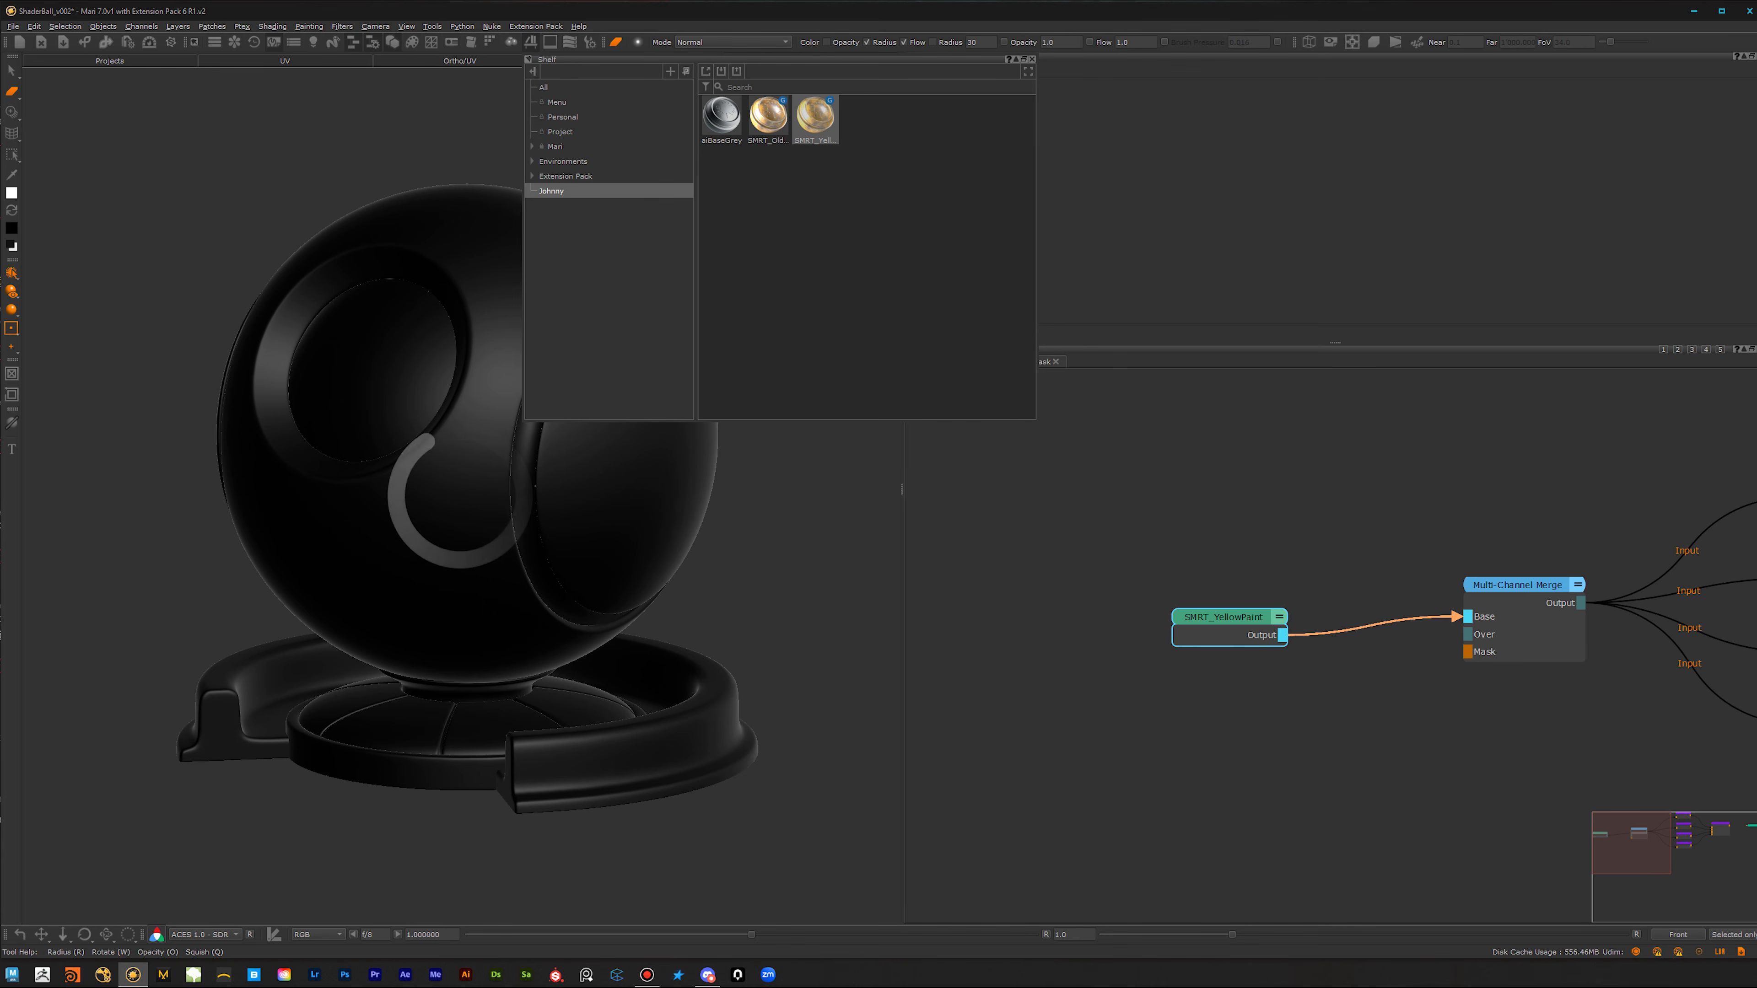
left_click(1032, 61)
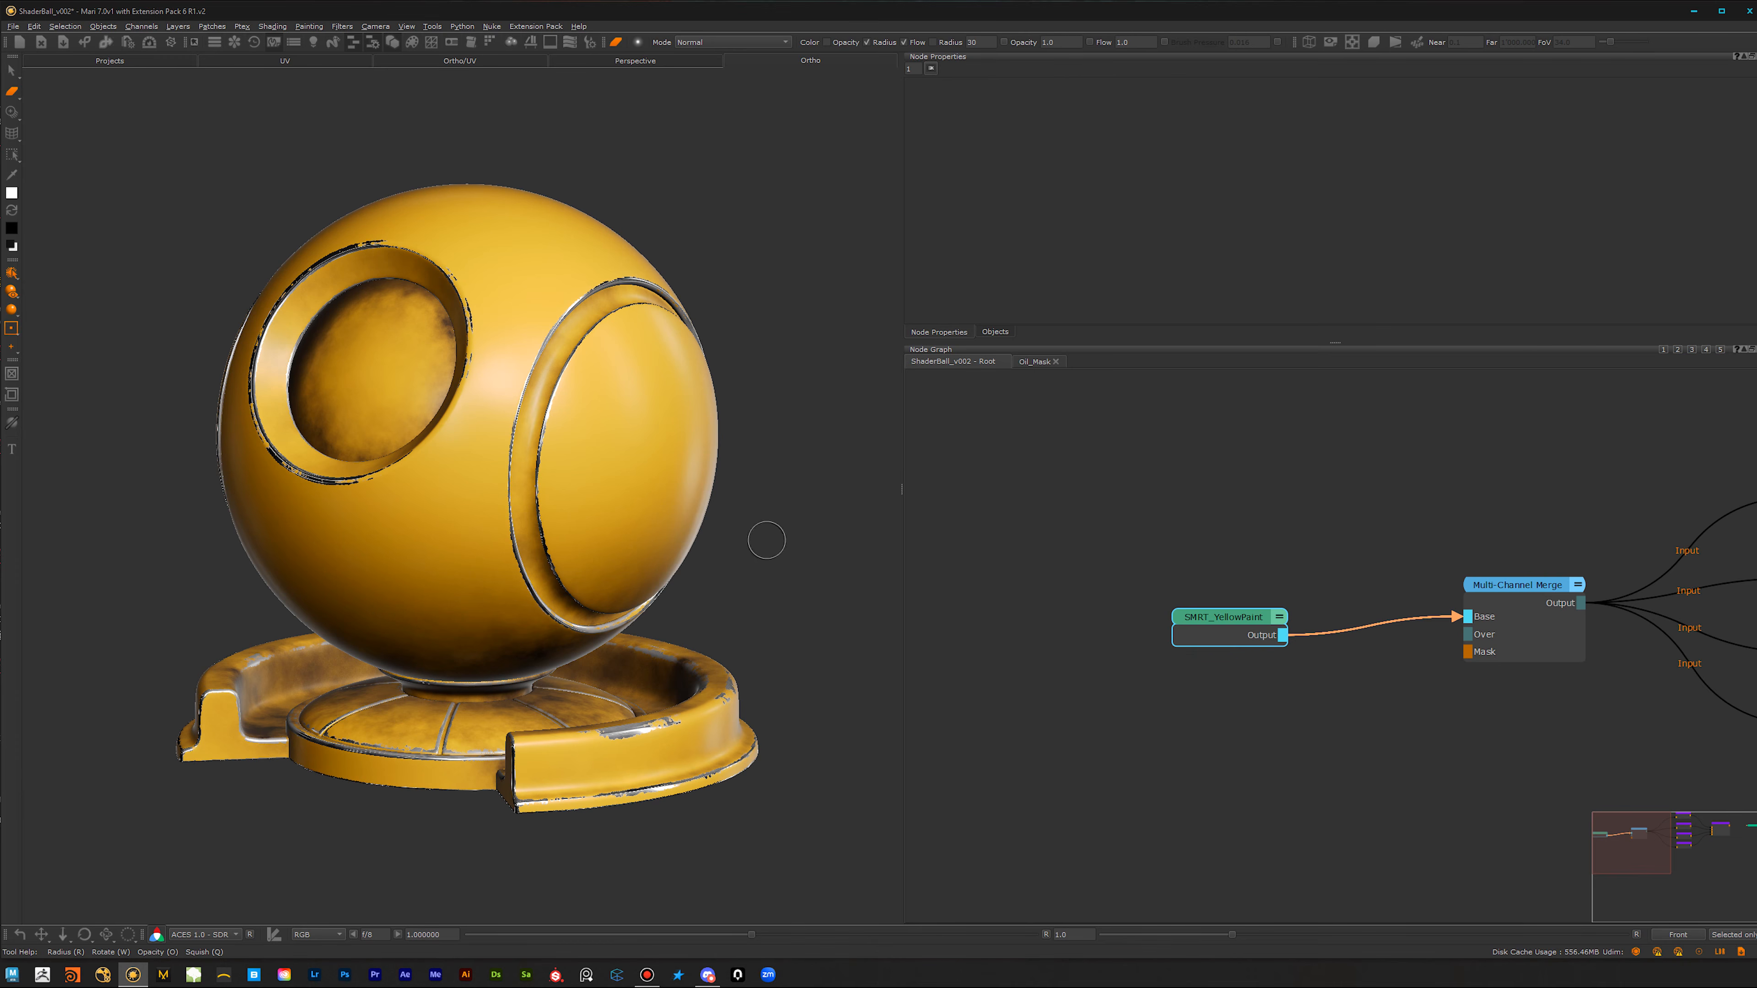
Step: Examine the Ambient_Occlusion and Curvature channel names in the ShaderBall_v002 object's geo-channel properties
middle_click_drag(599, 574, 556, 567, "alt")
mouse_move(556, 567)
left_mouse_down("alt")
mouse_move(614, 515)
mouse_move(563, 562)
left_mouse_up("alt")
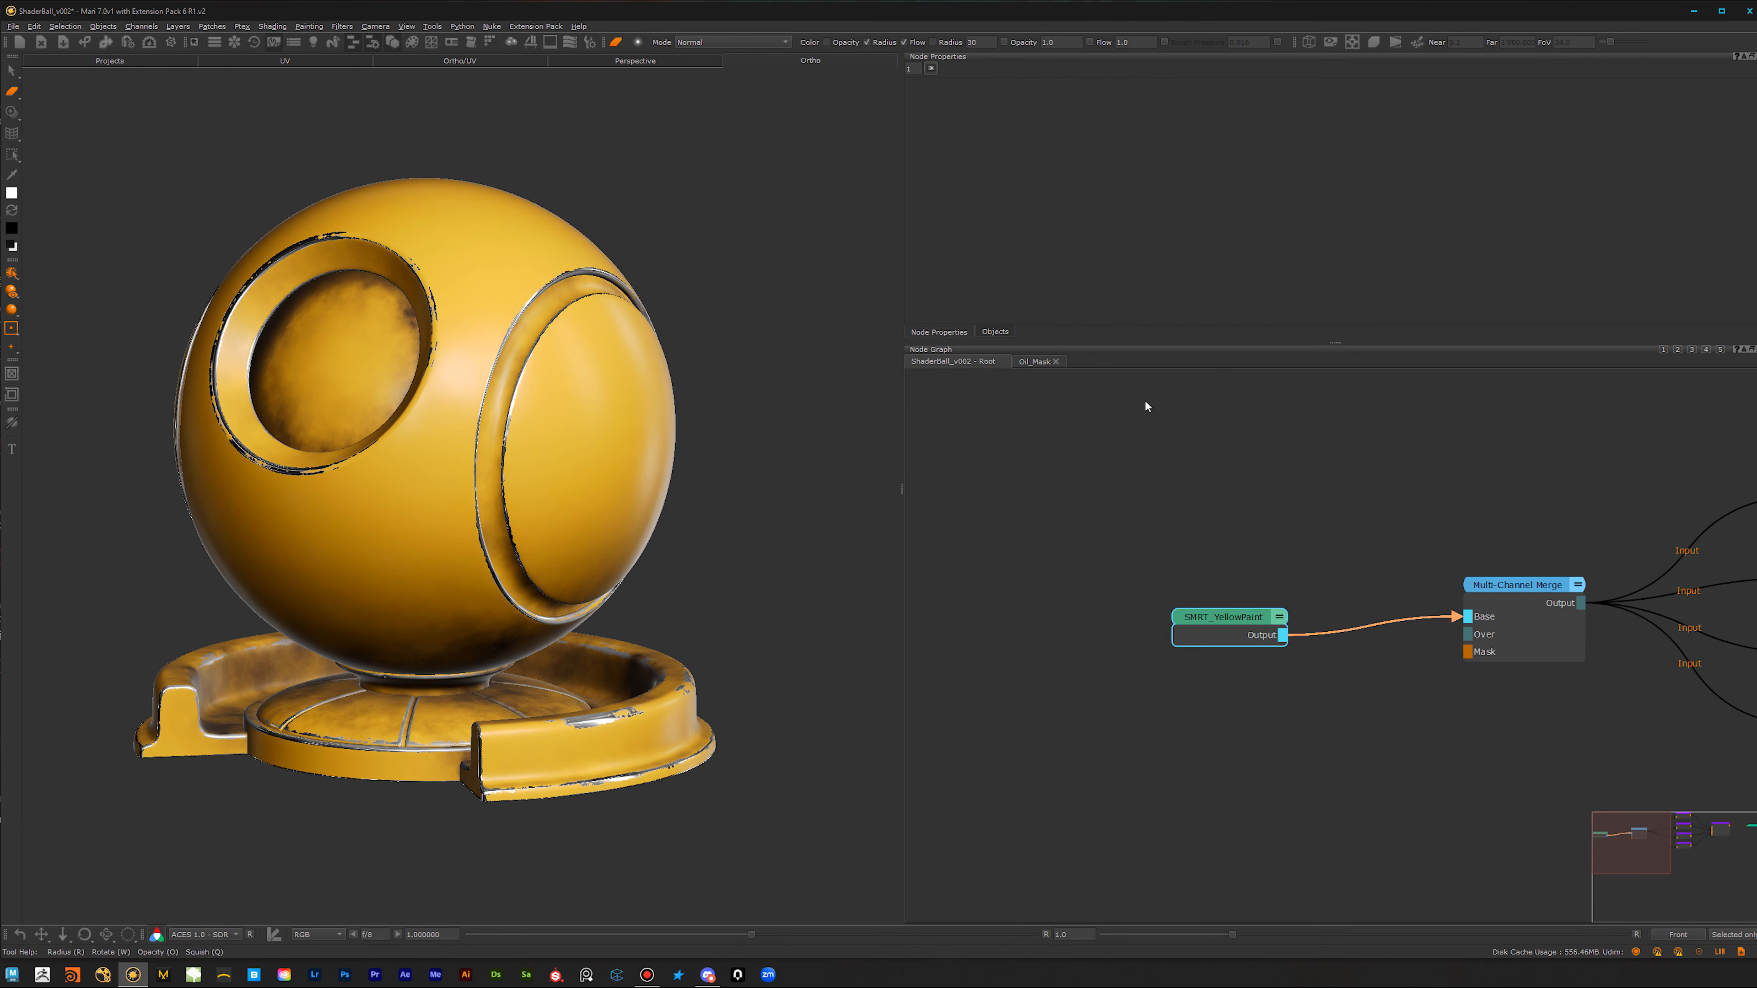
left_click(996, 332)
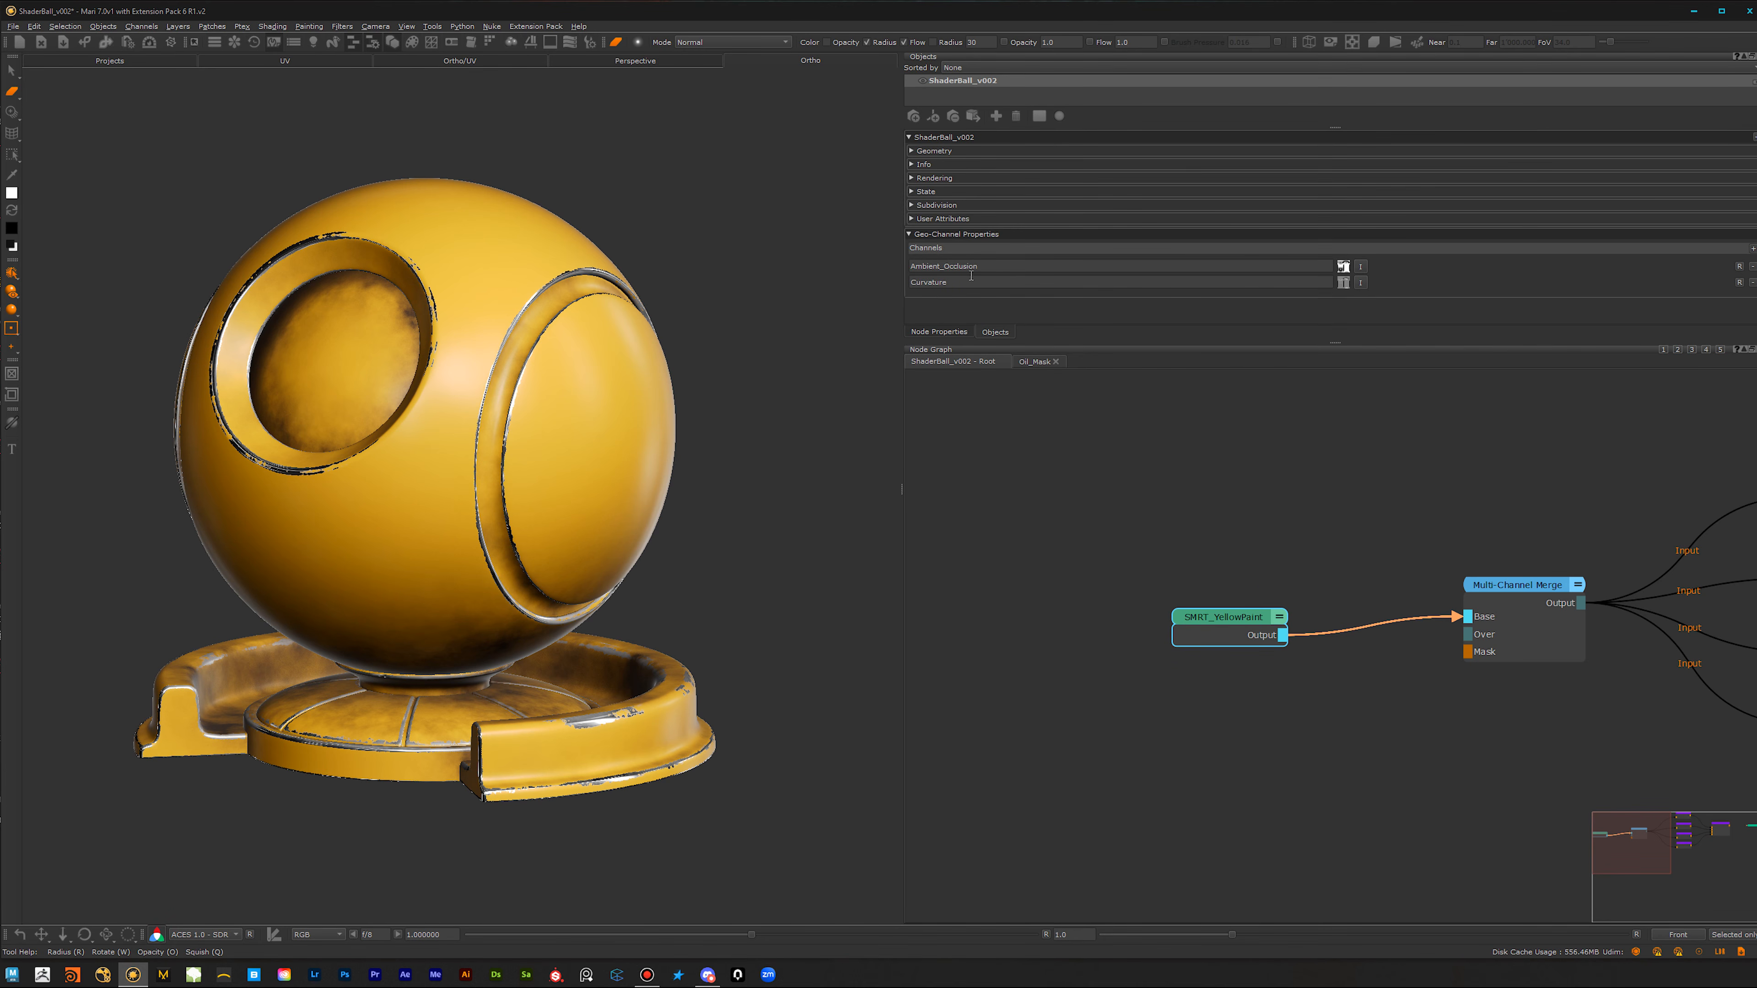
left_click(987, 266)
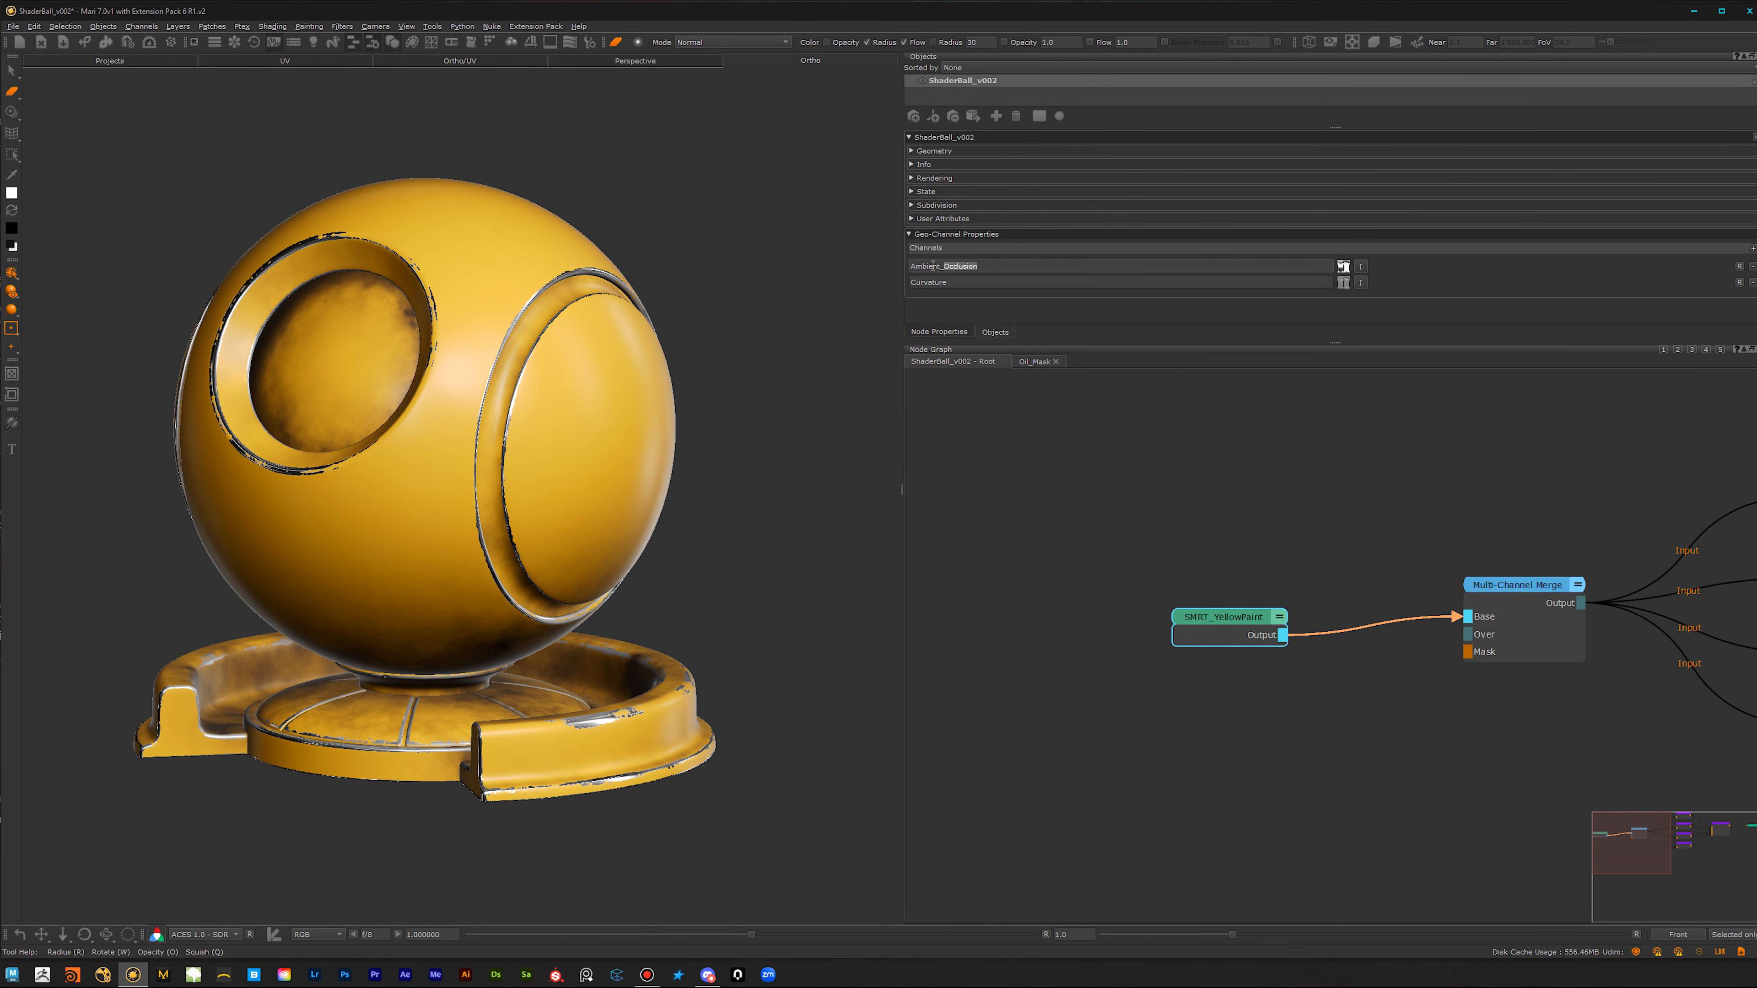
left_click(959, 282)
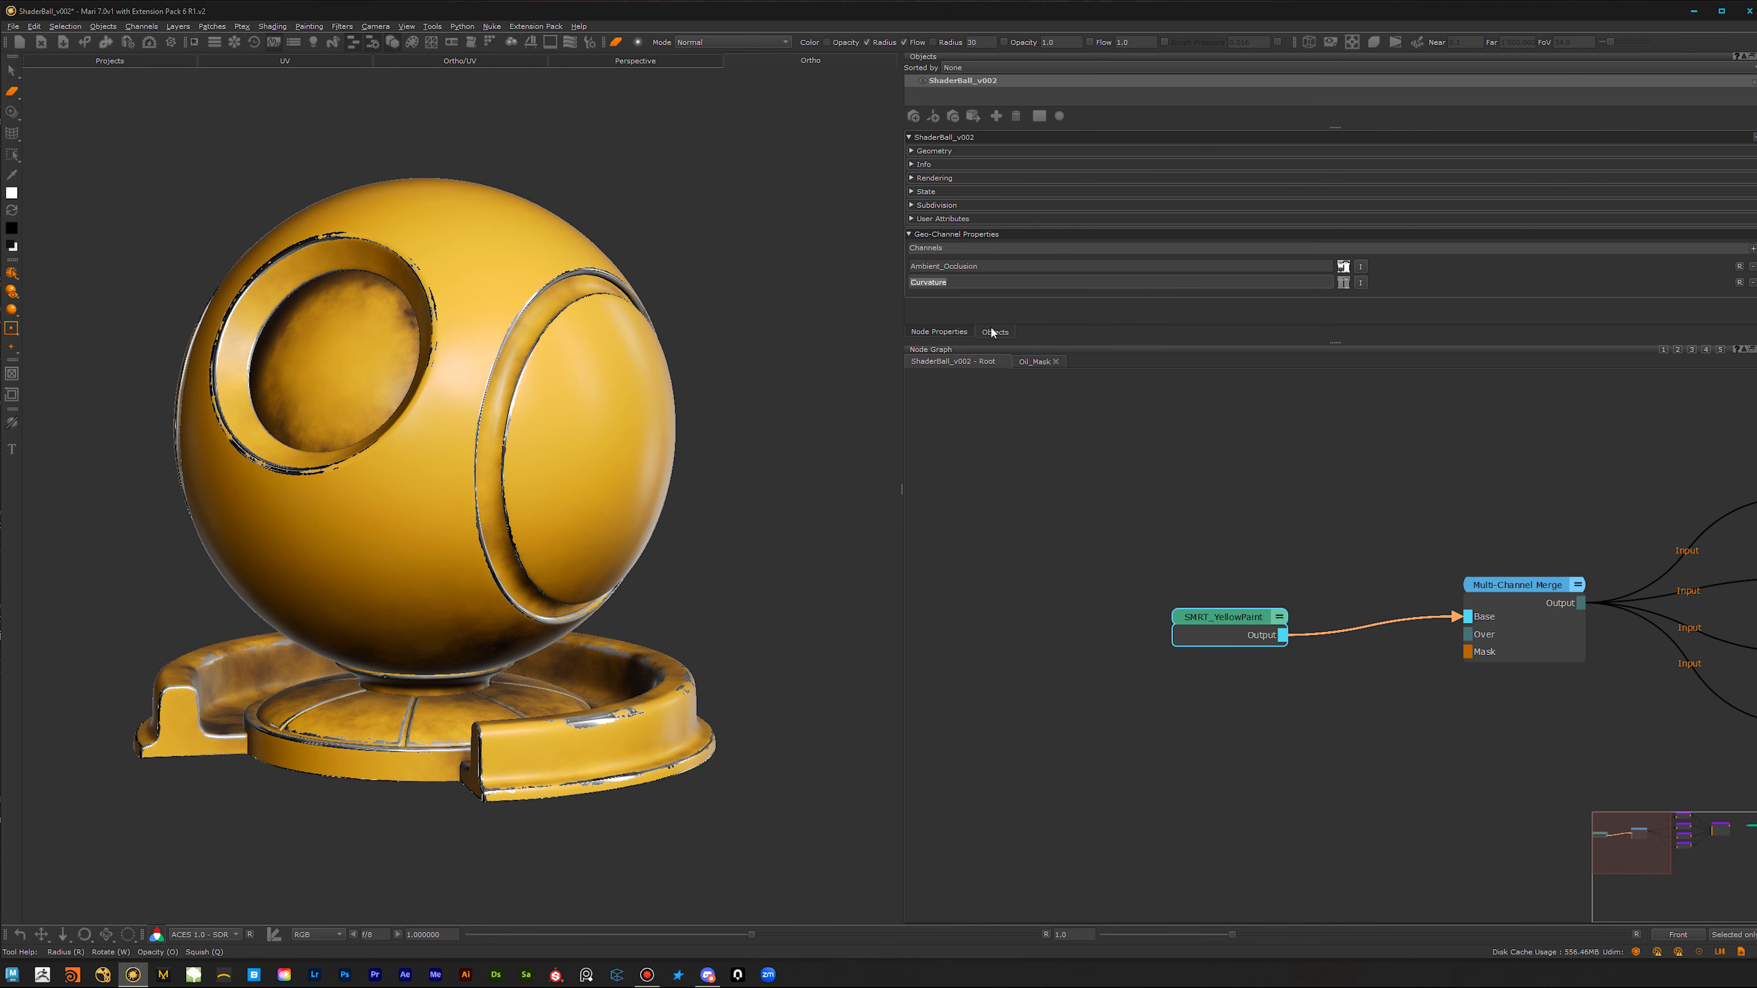
left_click(989, 268)
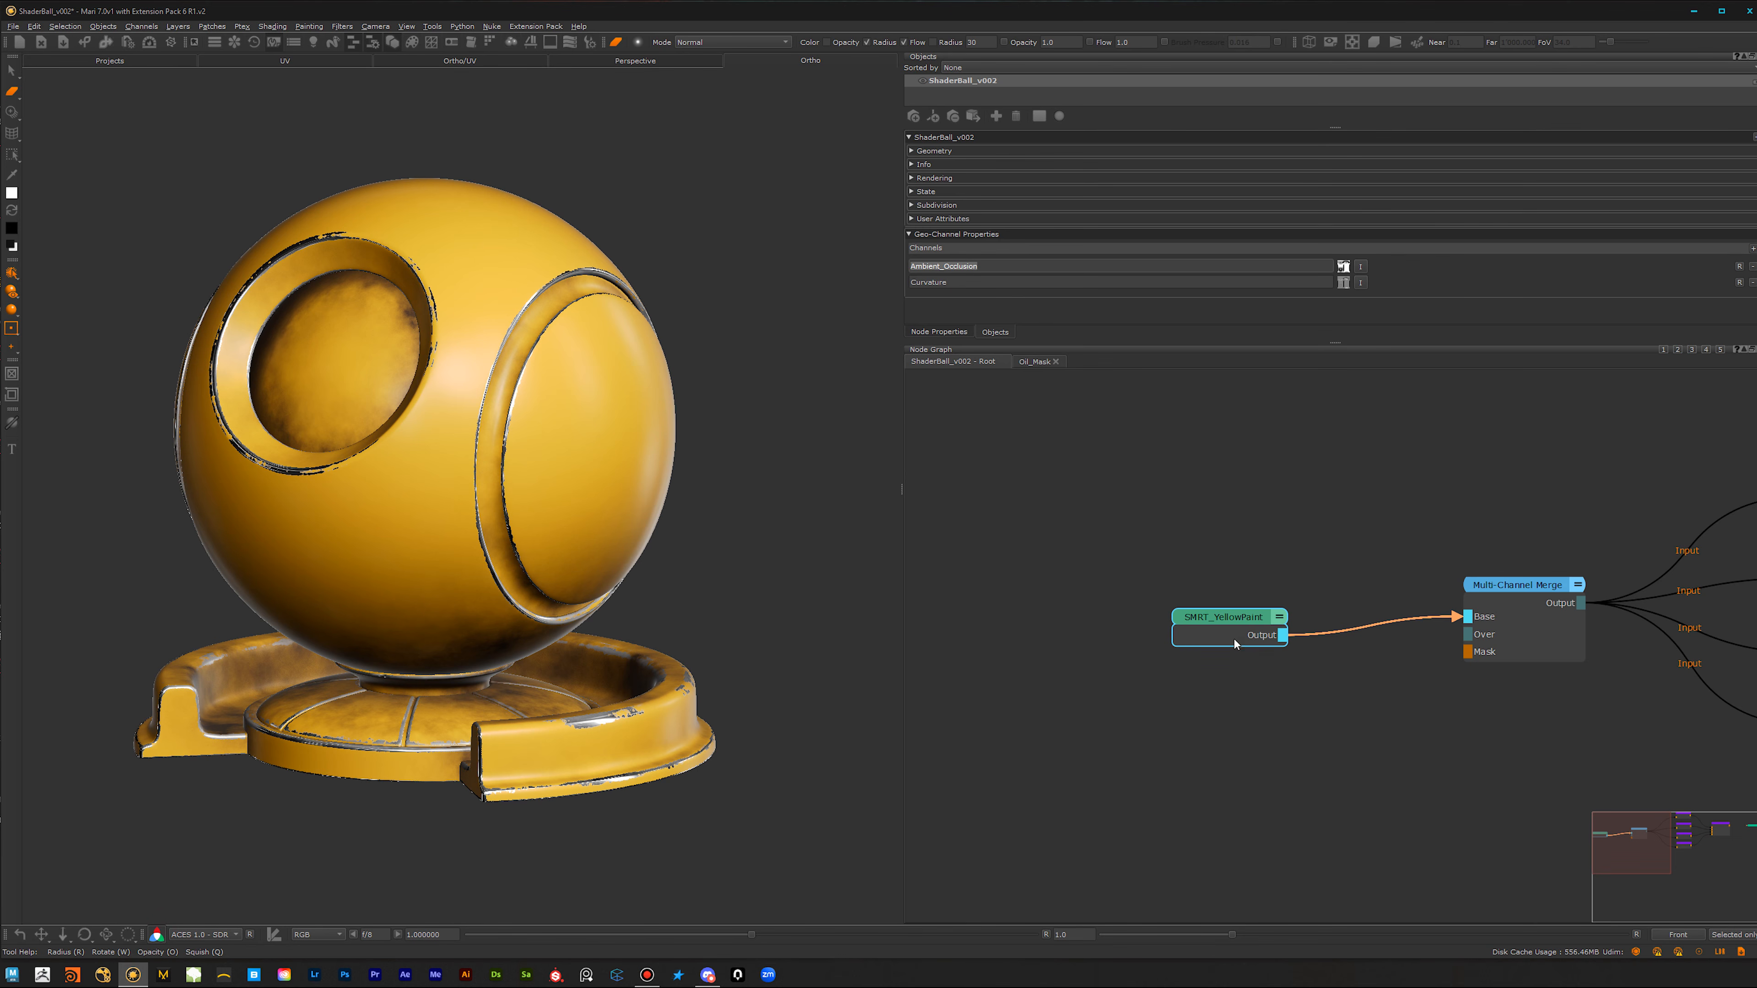
Step: Move the SMRT_YellowPaint node slightly farther from the Multi-Channel Merge node and inspect the worn paint on the shader ball
left_click_drag(1217, 627, 1184, 618)
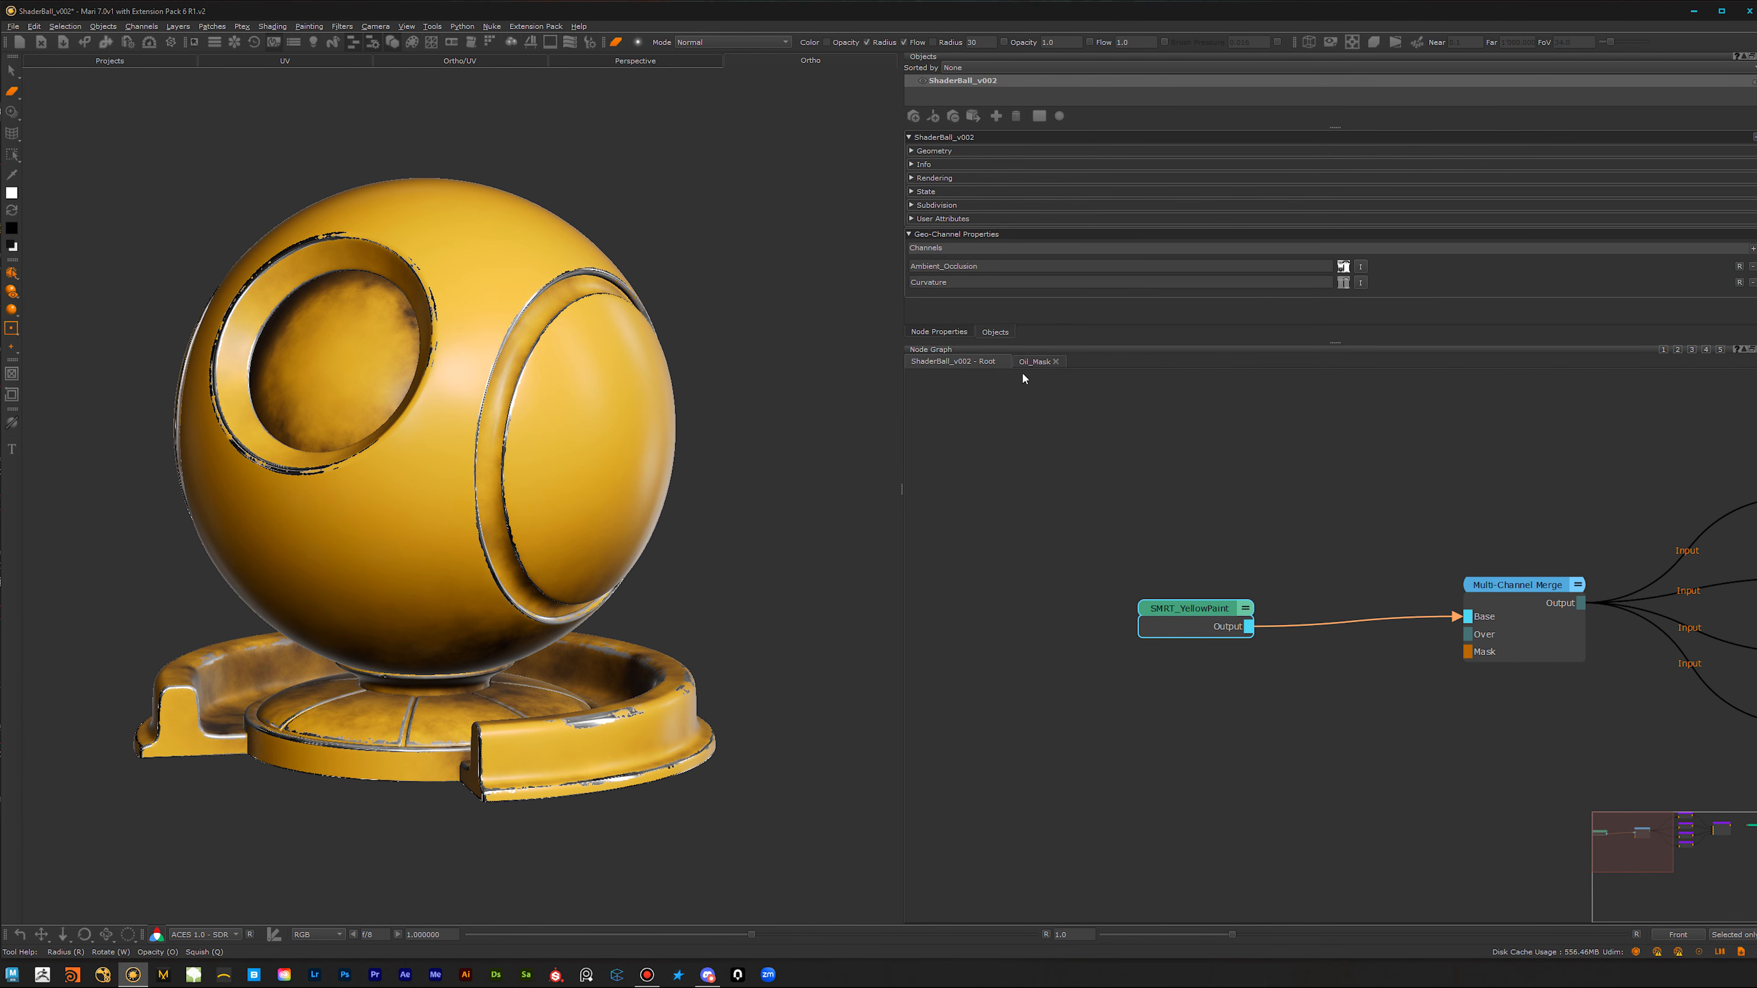
middle_click_drag(521, 485, 560, 497, "alt")
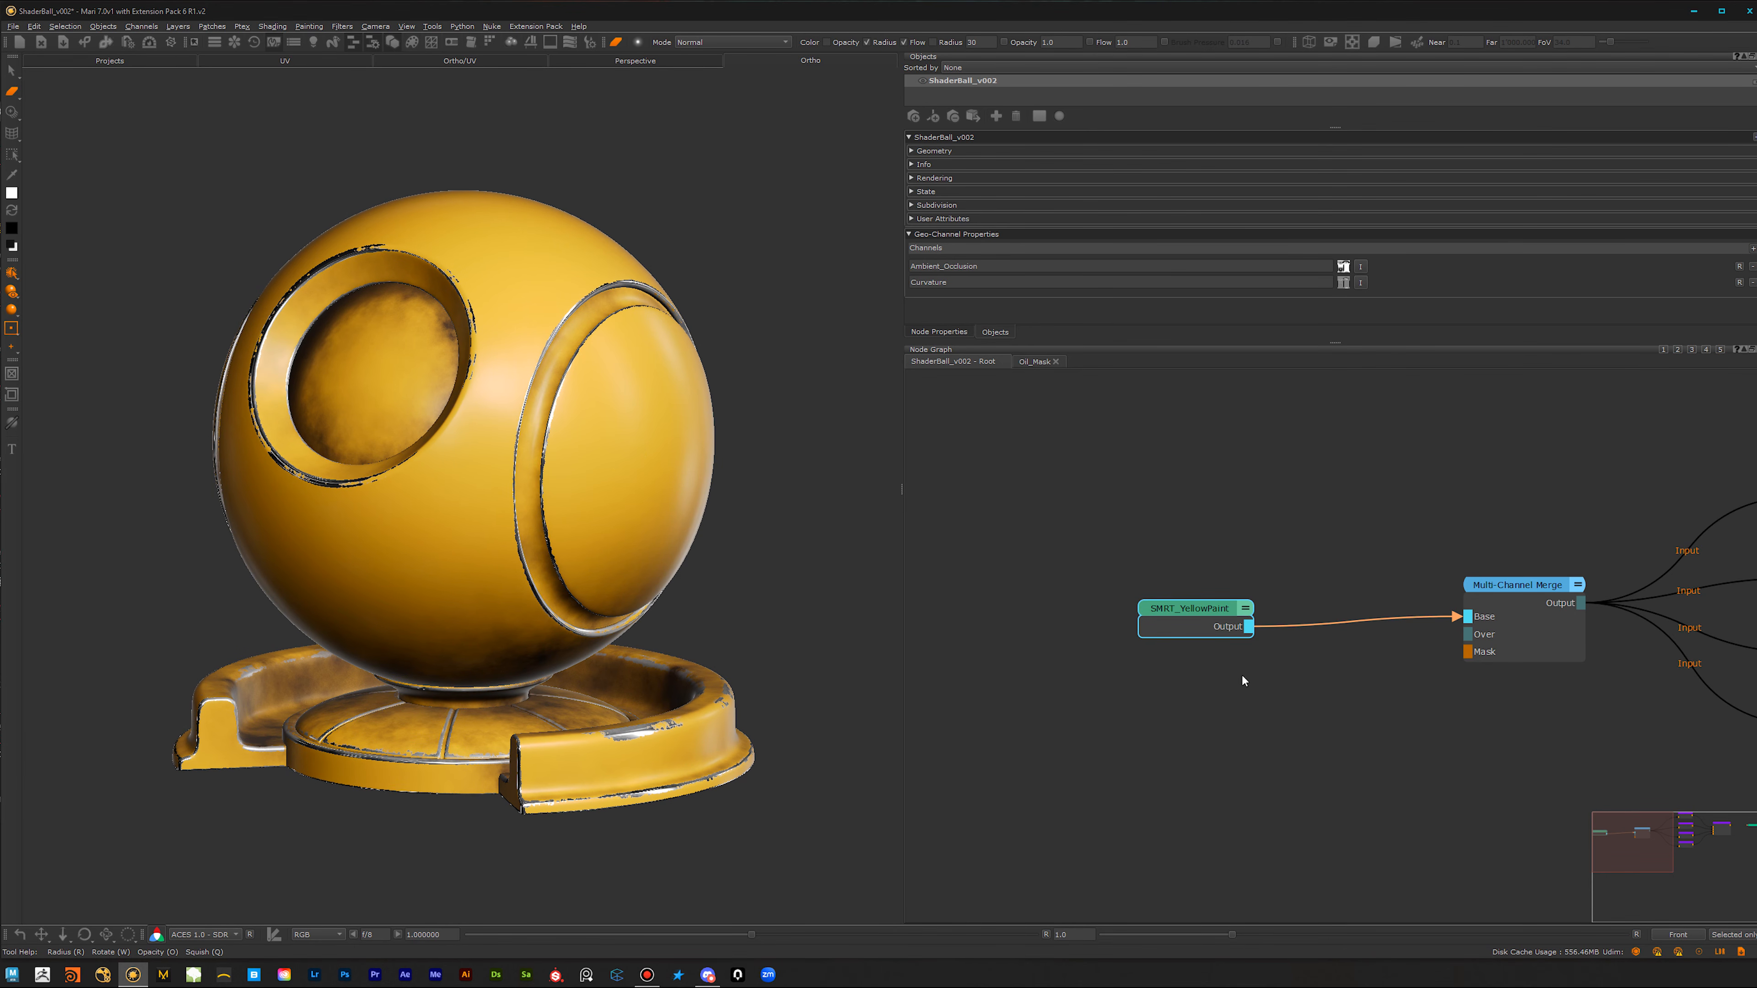
mouse_move(594, 622)
middle_mouse_down("alt")
mouse_move(592, 647)
mouse_move(593, 623)
middle_mouse_up("alt")
mouse_move(594, 623)
right_mouse_down("alt")
mouse_move(647, 593)
mouse_move(612, 609)
right_mouse_up("alt")
middle_click_drag(569, 680, 590, 647, "alt")
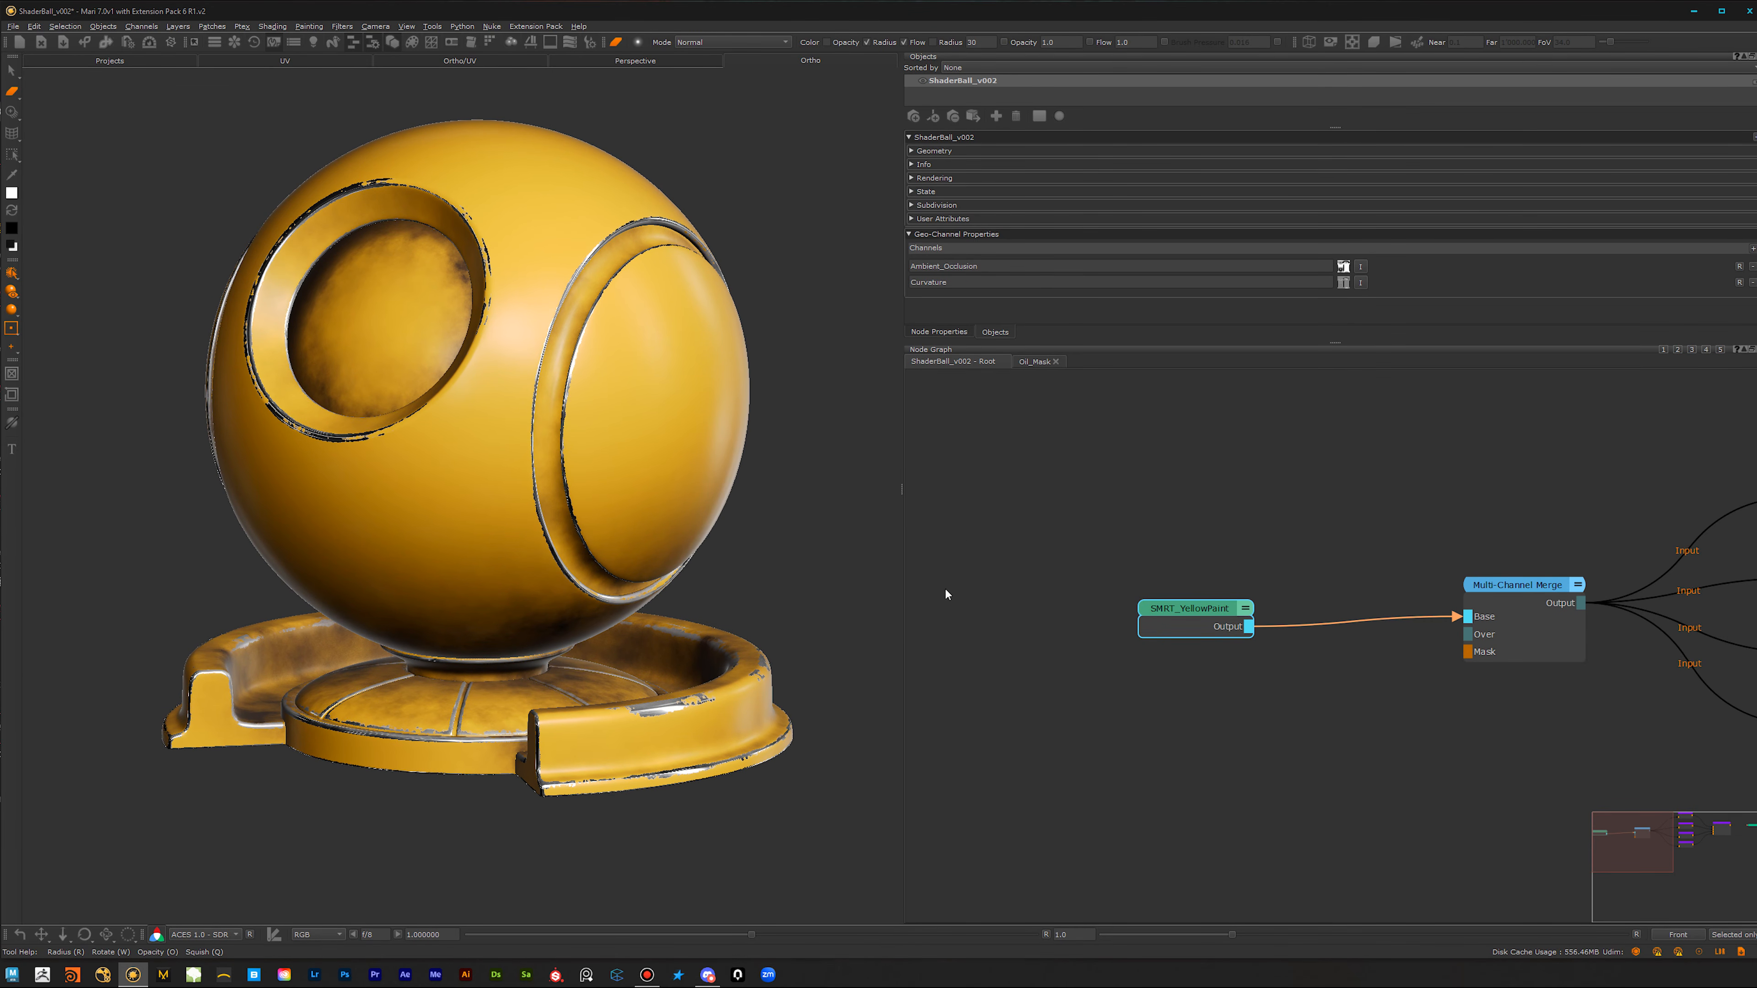